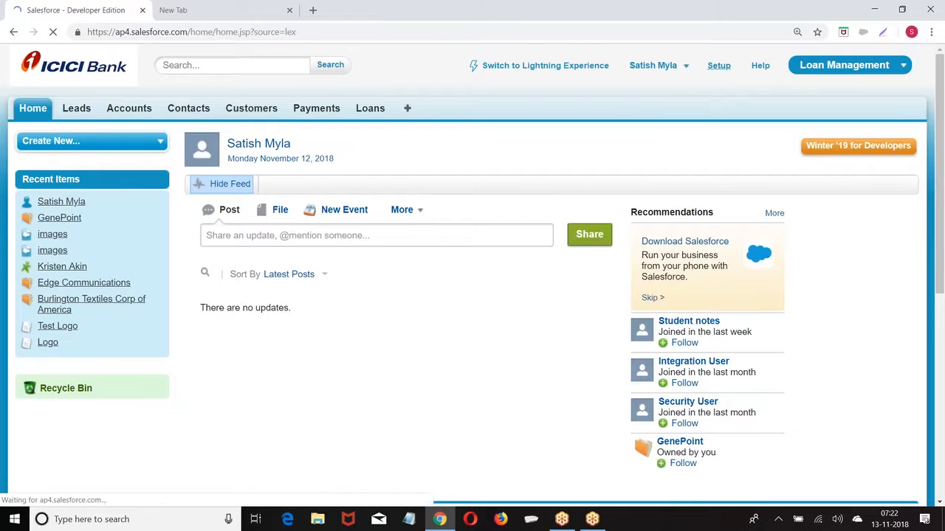
Go through Build > Create > Objects to the Customer object and reach its Custom Fields & Relationships section
{"action": "scroll", "coordinate": [122, 161], "scroll_direction": "down", "scroll_amount": 5}
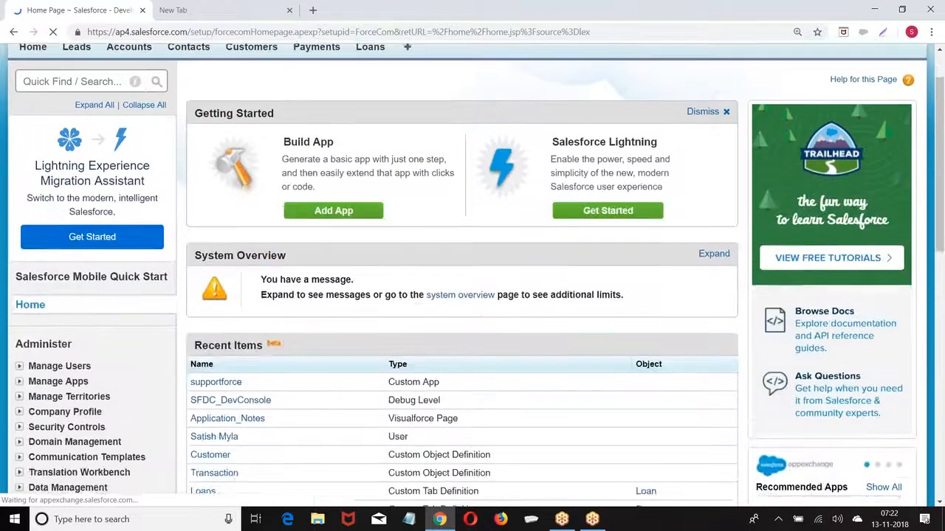
{"action": "scroll", "coordinate": [122, 161], "scroll_direction": "up", "scroll_amount": 6}
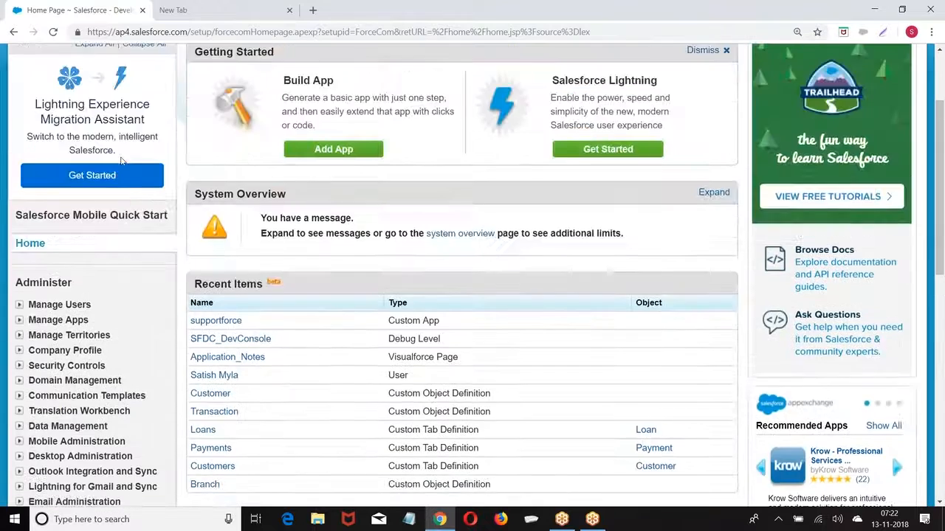
{"action": "scroll", "coordinate": [89, 170], "scroll_direction": "down", "scroll_amount": 4}
{"action": "scroll", "coordinate": [89, 170], "scroll_direction": "down", "scroll_amount": 4}
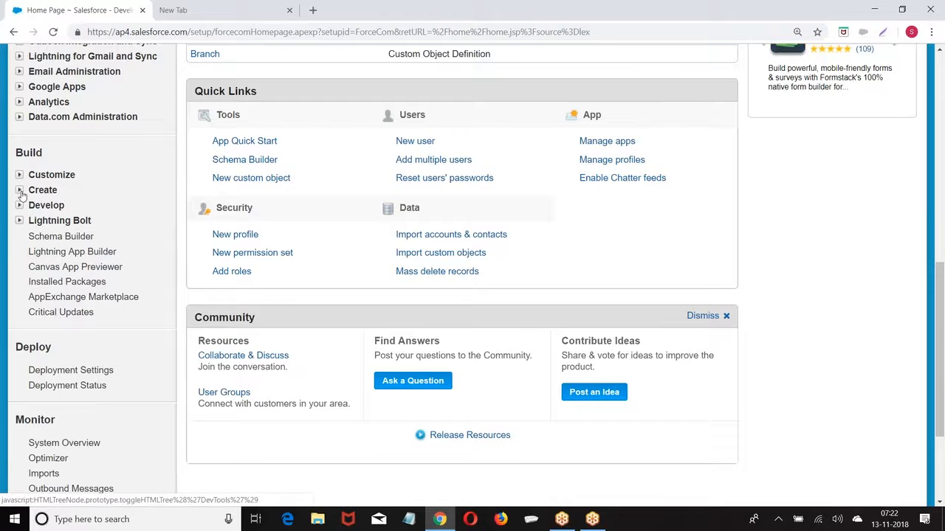
{"action": "left_click", "coordinate": [20, 191]}
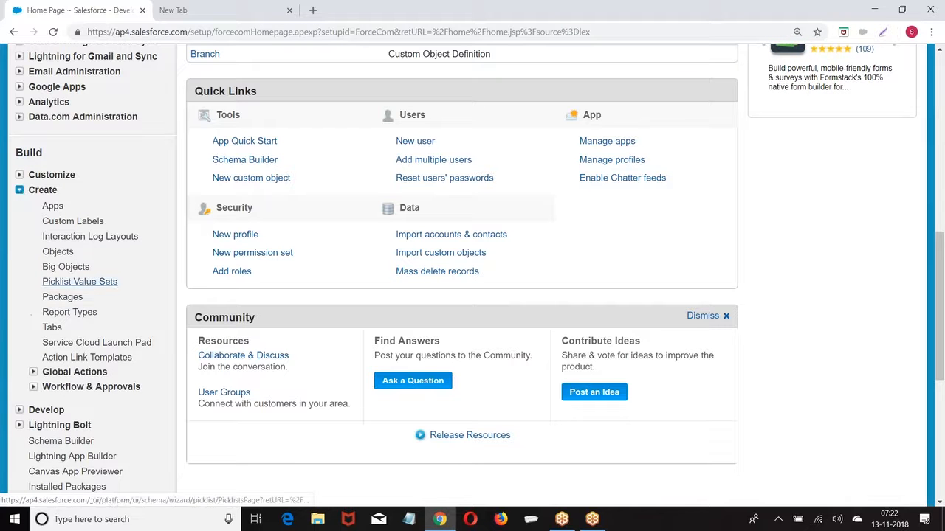
{"action": "left_click", "coordinate": [57, 252]}
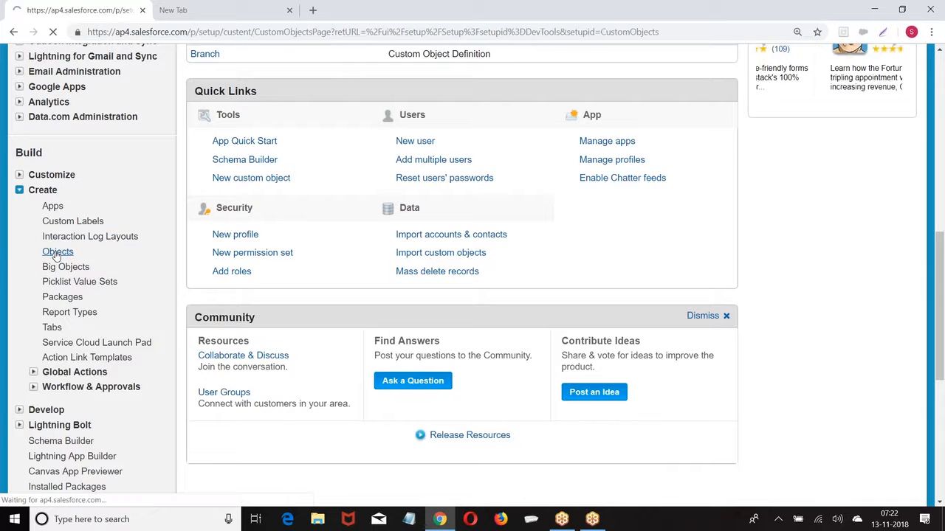
{"action": "scroll", "coordinate": [57, 254], "scroll_direction": "down", "scroll_amount": 2}
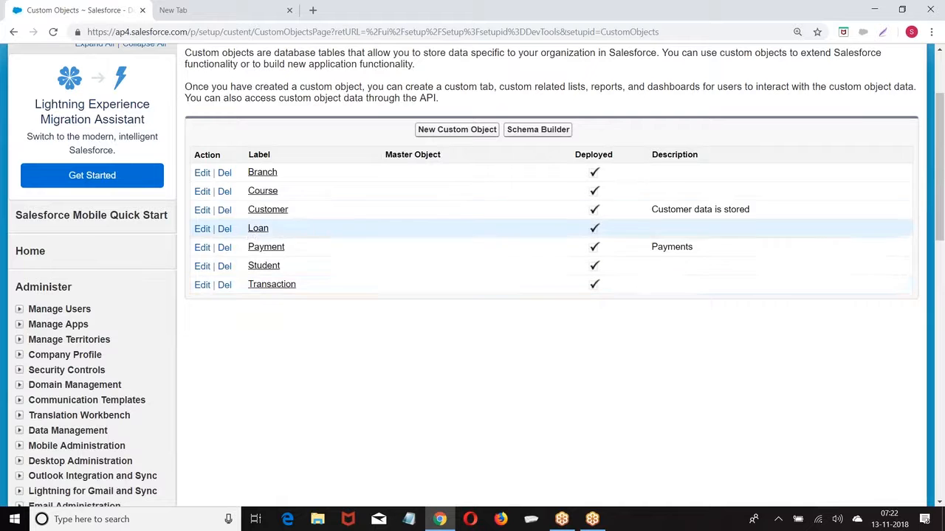
{"action": "left_click", "coordinate": [260, 211]}
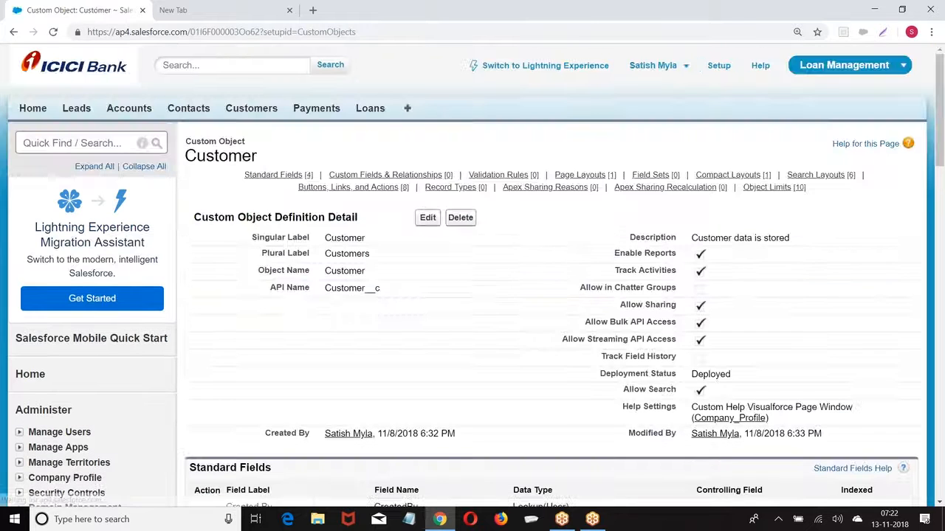
{"action": "scroll", "coordinate": [379, 206], "scroll_direction": "down", "scroll_amount": 3}
{"action": "scroll", "coordinate": [379, 206], "scroll_direction": "down", "scroll_amount": 3}
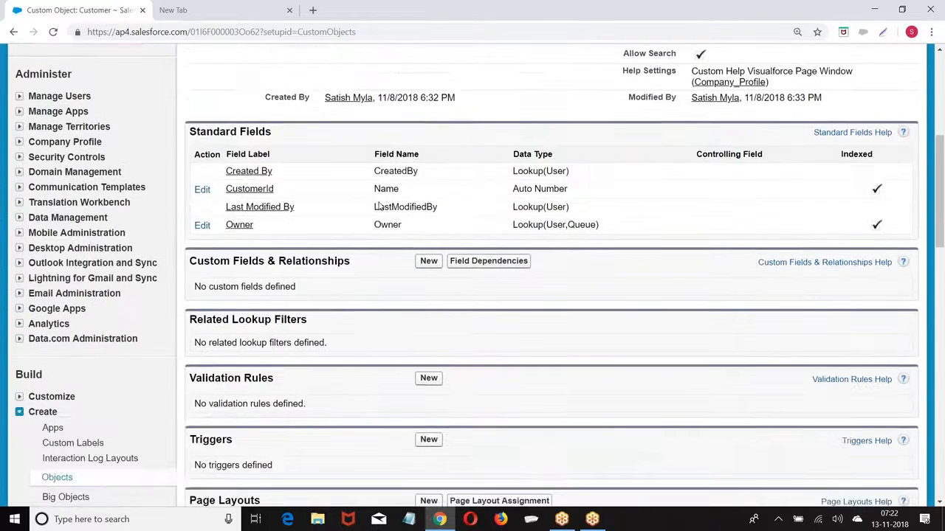
{"action": "left_click_drag", "start_coordinate": [190, 164], "coordinate": [363, 167]}
Start a new Customer custom field, zoom the page out, and pick the Currency data type
{"action": "left_click", "coordinate": [427, 168]}
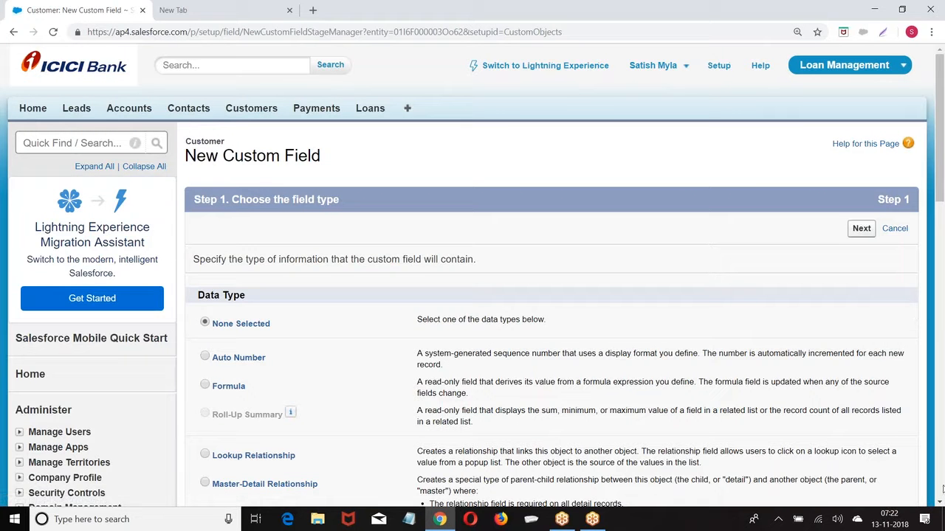
{"action": "left_click", "coordinate": [929, 496]}
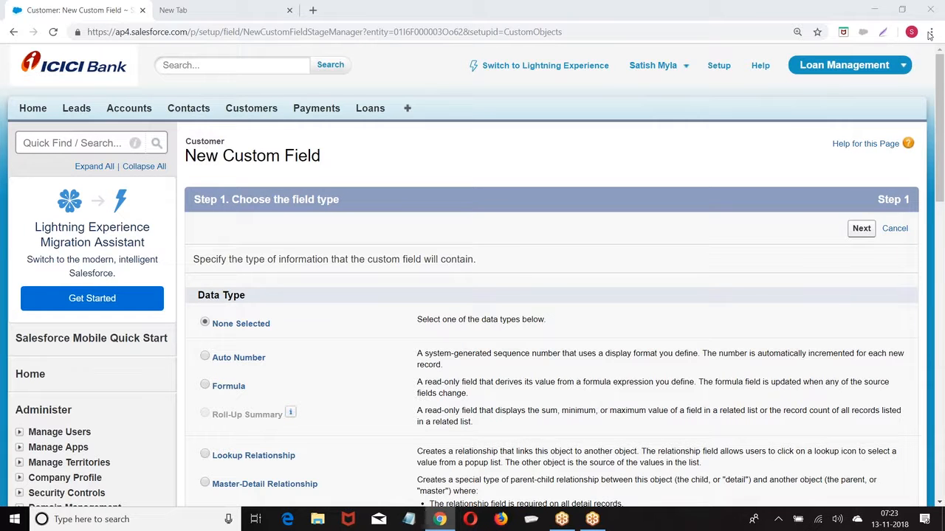
{"action": "scroll", "coordinate": [375, 238], "scroll_direction": "down", "scroll_amount": 4}
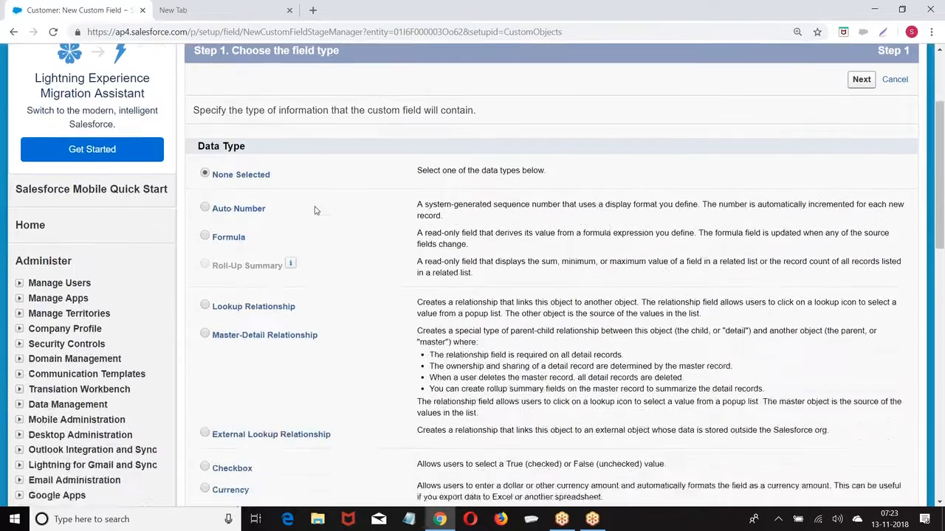
{"action": "scroll", "coordinate": [315, 211], "scroll_direction": "down", "scroll_amount": 2}
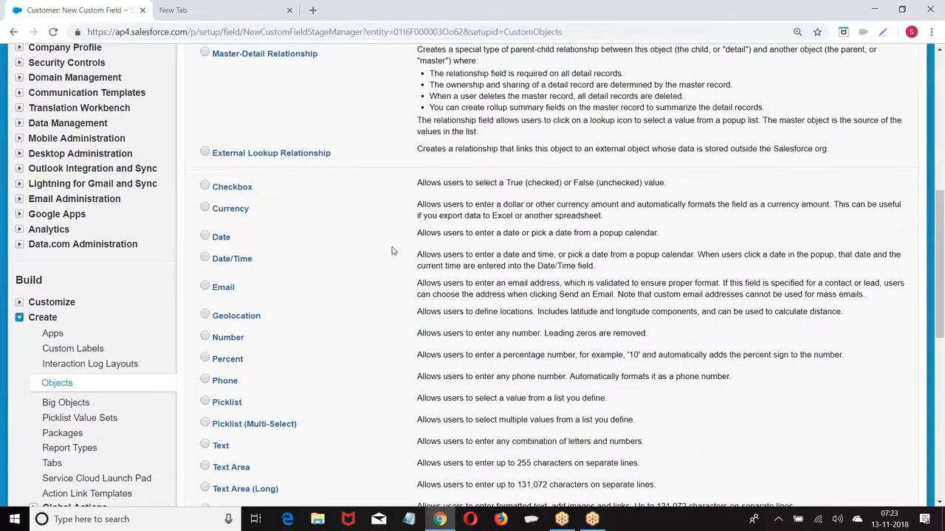
{"action": "scroll", "coordinate": [602, 250], "scroll_direction": "up", "scroll_amount": 3}
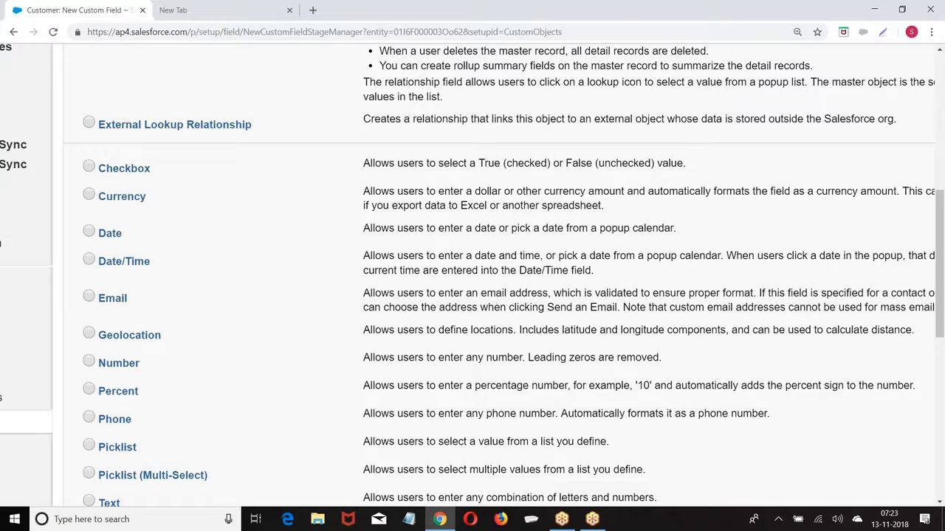
{"action": "key", "text": "ctrl+minus"}
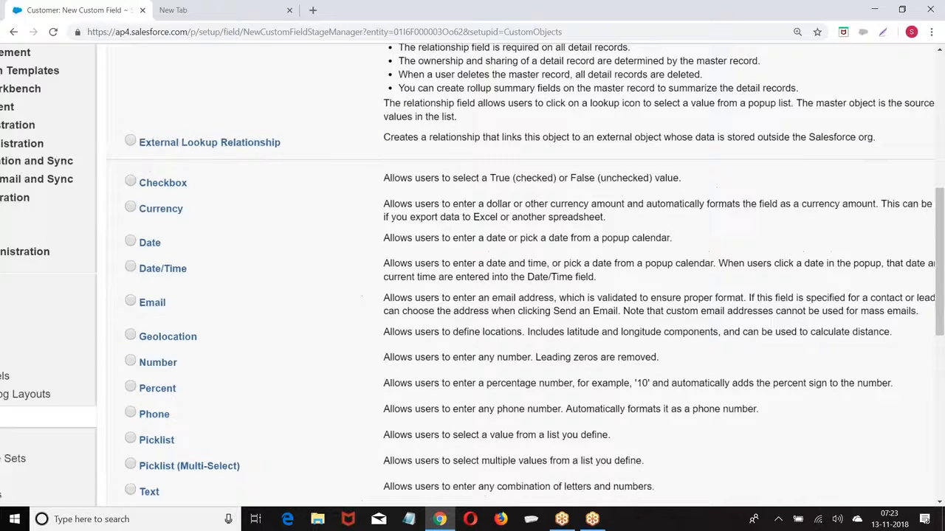
{"action": "left_click", "coordinate": [154, 215]}
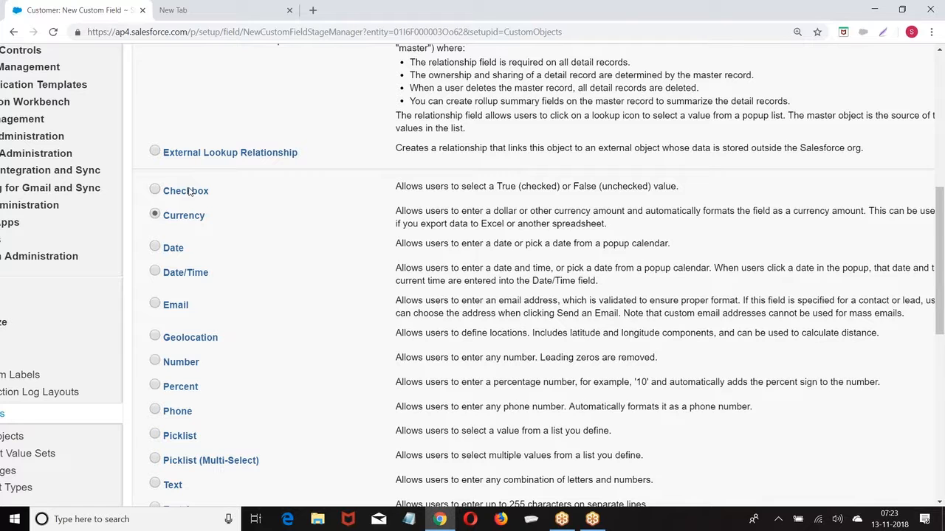
Open a blank Notepad and write '18 Digits' as the first line
{"action": "left_click", "coordinate": [409, 519]}
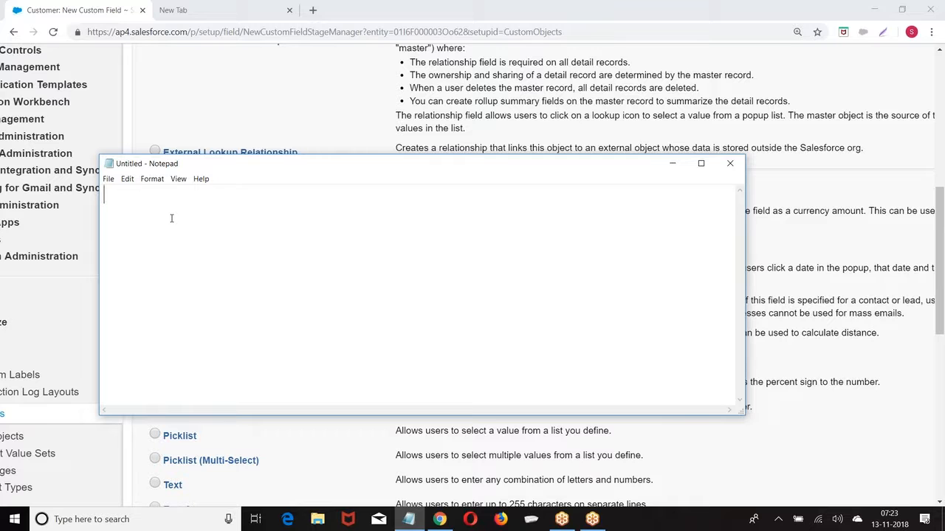
{"action": "type", "text": "18 Digits"}
{"action": "key", "text": "BackSpace"}
{"action": "type", "text": "s"}
{"action": "key", "text": "Return"}
Add 'Lenght of Integer part+ Decimal' and the example 10000.23 as 5+2==7
{"action": "type", "text": "L"}
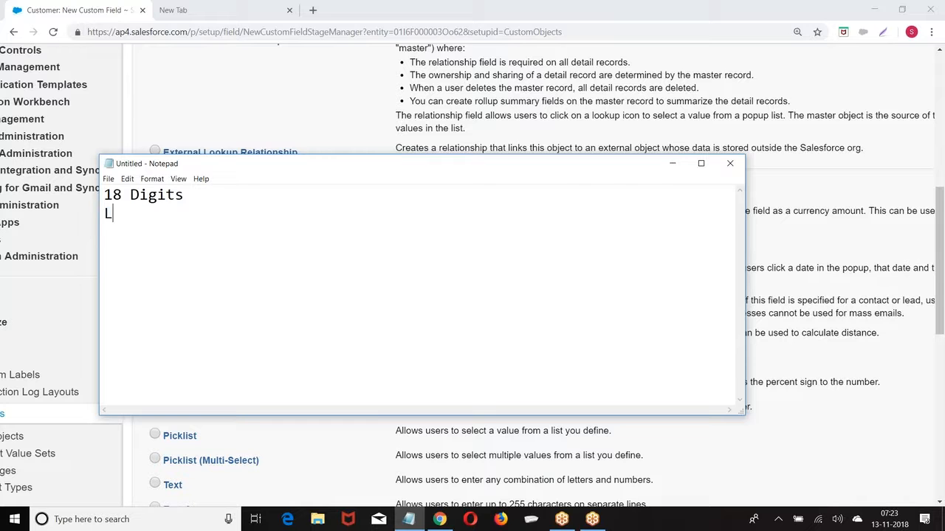
{"action": "type", "text": "enght+"}
{"action": "key", "text": "BackSpace"}
{"action": "type", "text": "of In"}
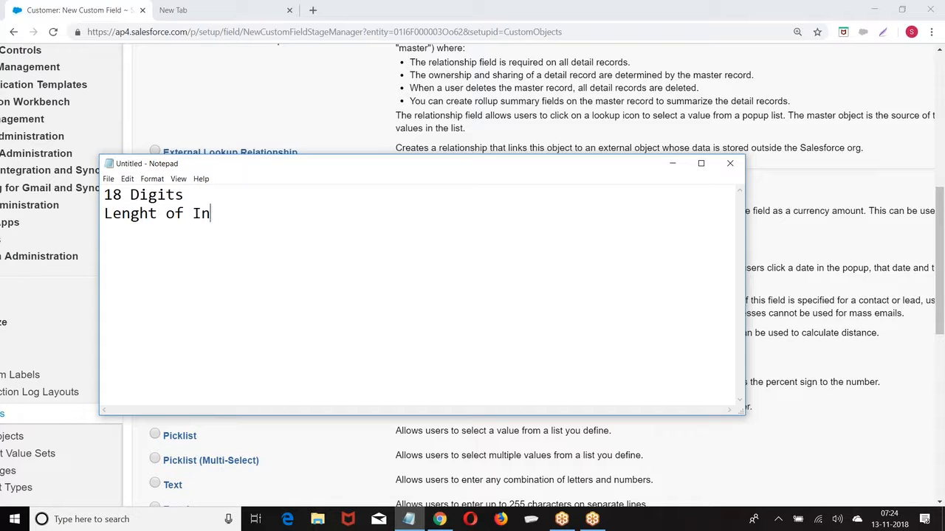
{"action": "type", "text": "teger part"}
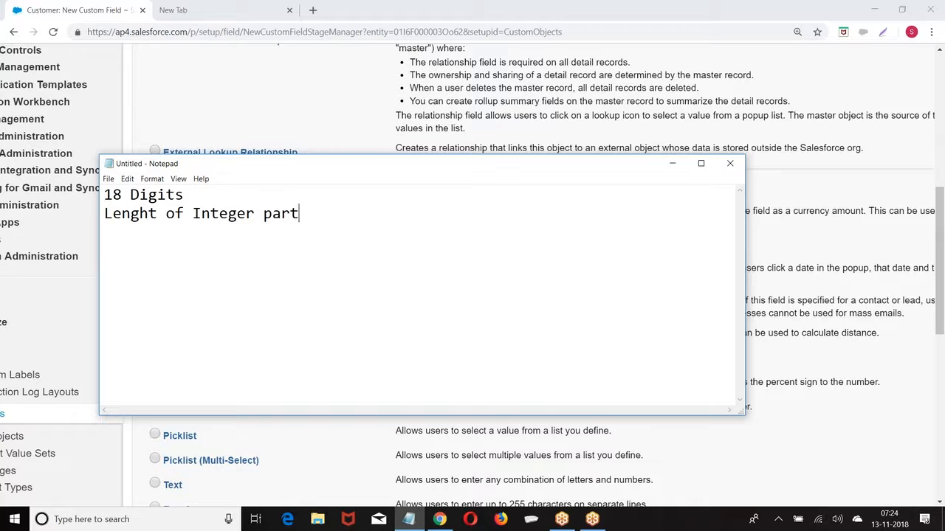
{"action": "type", "text": "+ Decimal"}
{"action": "key", "text": "Return"}
{"action": "key", "text": "Return"}
{"action": "type", "text": "10000.23"}
{"action": "key", "text": "Return"}
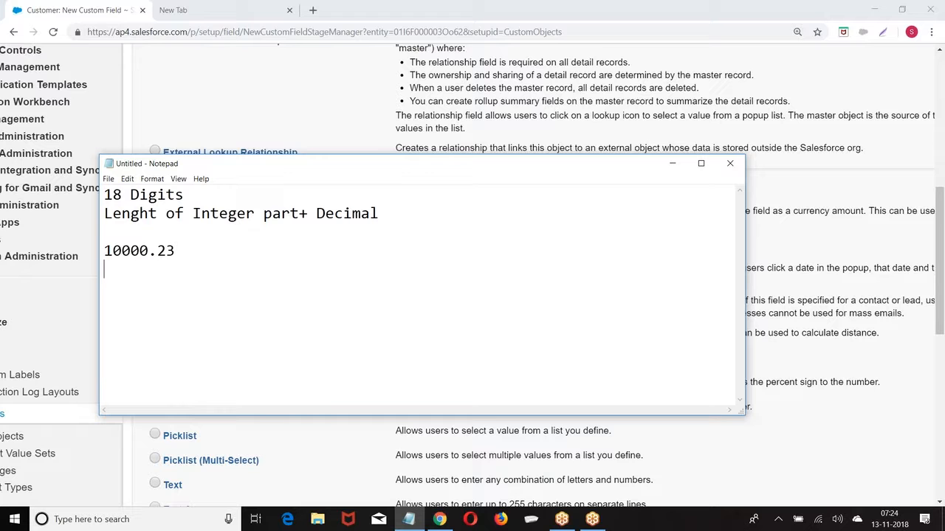
{"action": "type", "text": "5+2==7"}
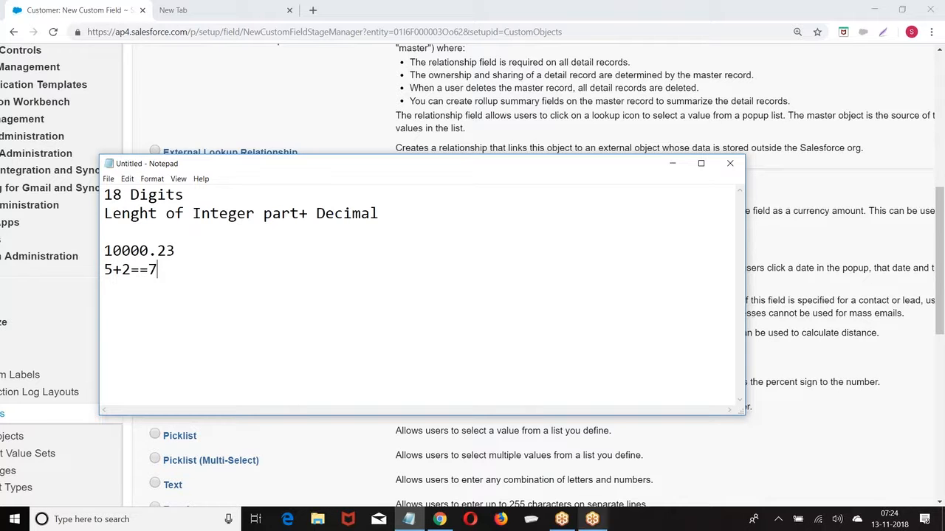
{"action": "left_click", "coordinate": [562, 519]}
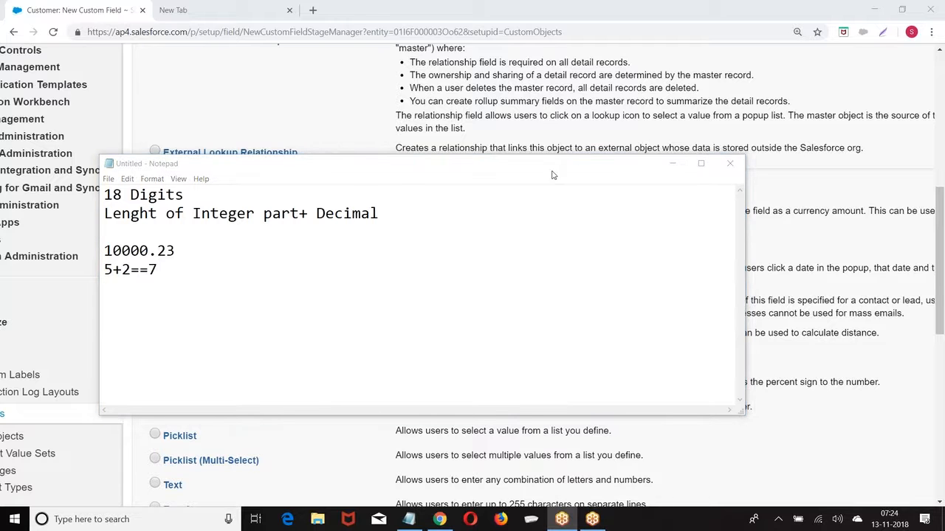
Open the Class_Room_Videos folder on the TRAININGS (F:) drive from This PC
{"action": "left_click", "coordinate": [527, 143]}
{"action": "left_click", "coordinate": [317, 521]}
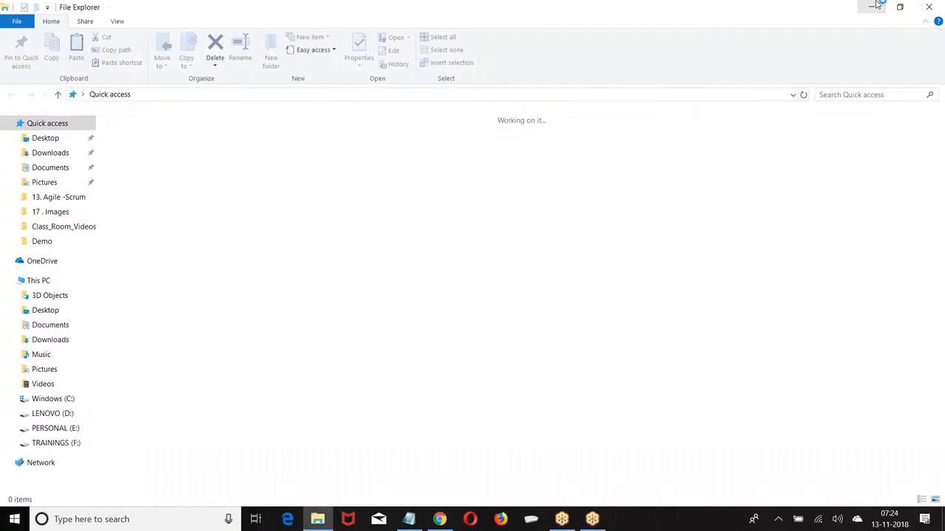
{"action": "left_click", "coordinate": [941, 6]}
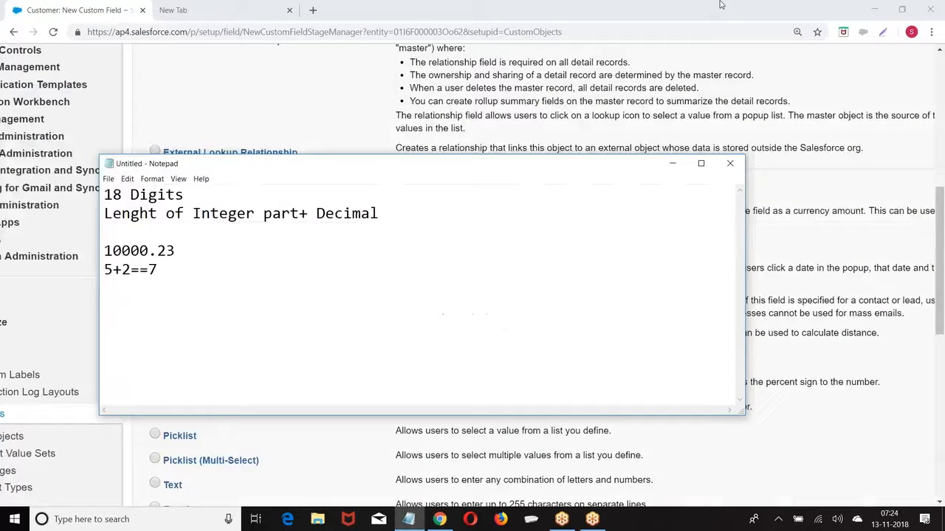
{"action": "left_click", "coordinate": [872, 7]}
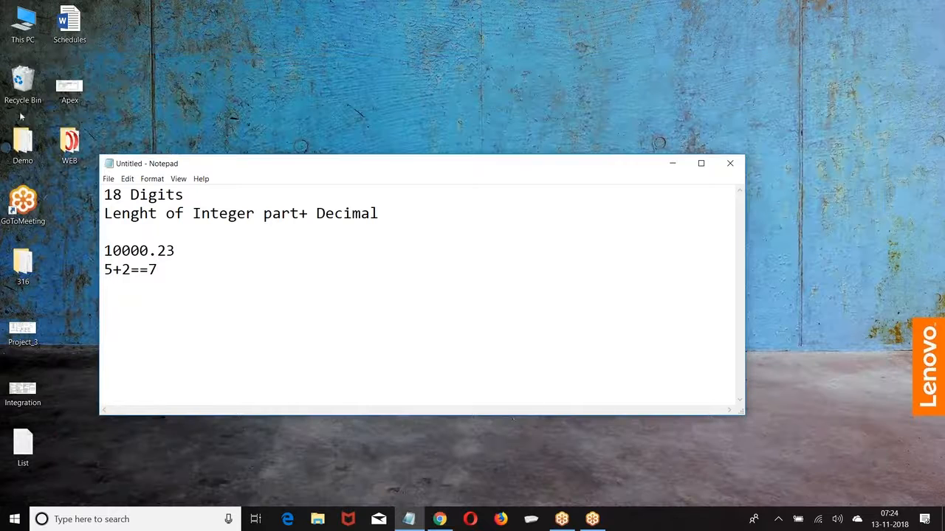
{"action": "left_click", "coordinate": [22, 37]}
{"action": "double_click", "coordinate": [22, 37]}
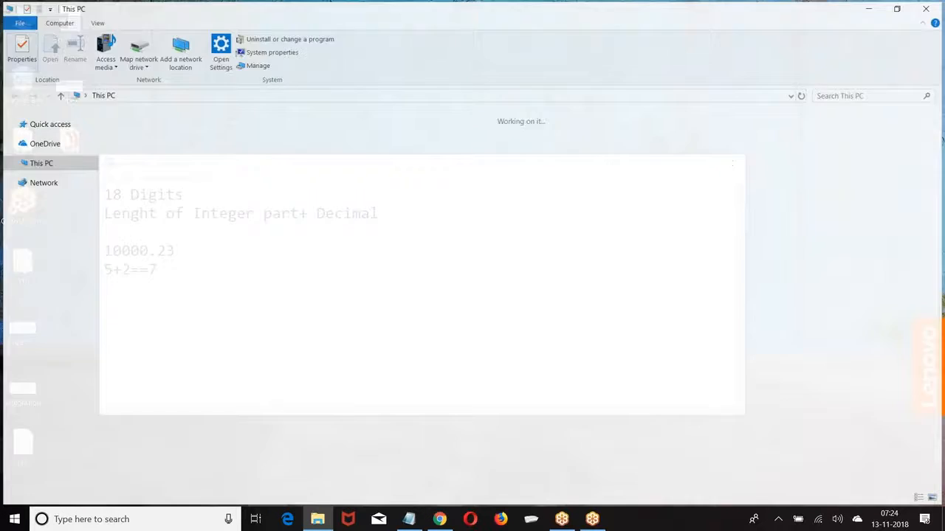
{"action": "double_click", "coordinate": [664, 228]}
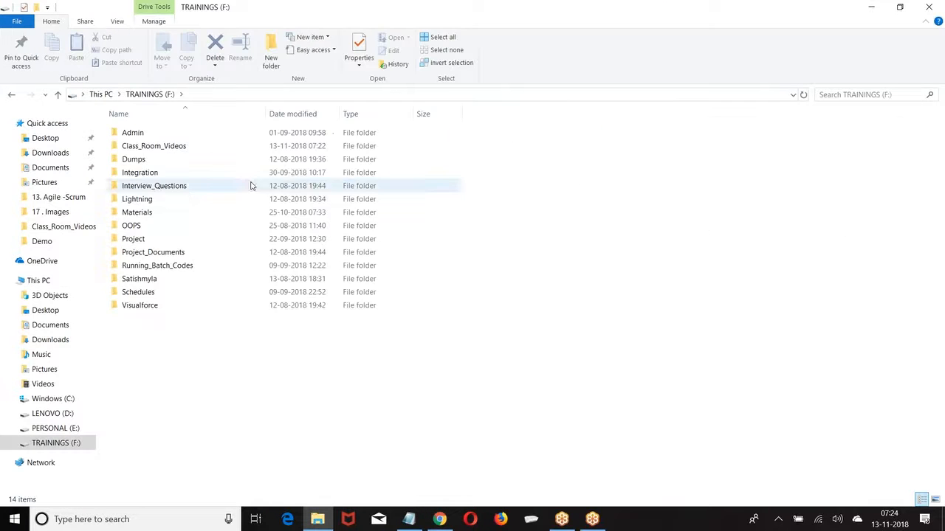
{"action": "double_click", "coordinate": [185, 147]}
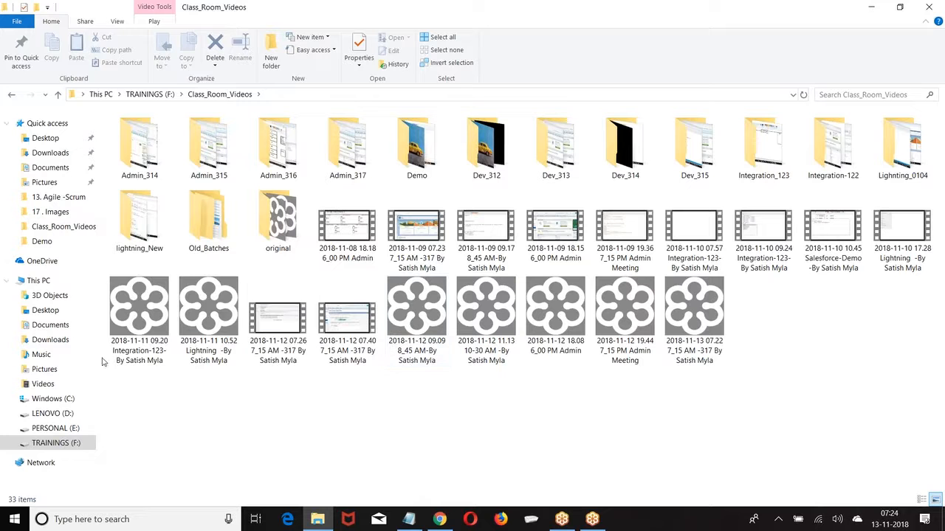
Start converting the 2018-11-11 09.20 recording to MP4, then hide the windows to return to the notes
{"action": "right_click", "coordinate": [142, 325]}
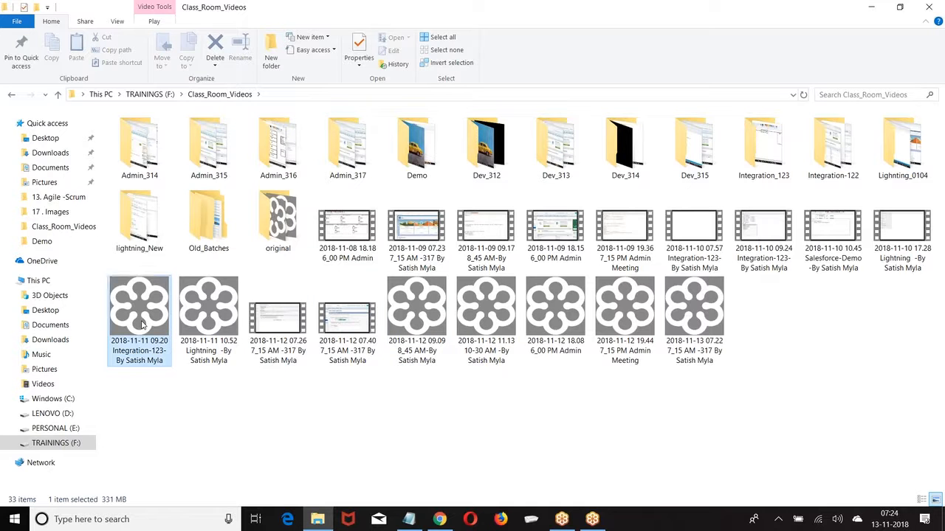
{"action": "left_click", "coordinate": [45, 110]}
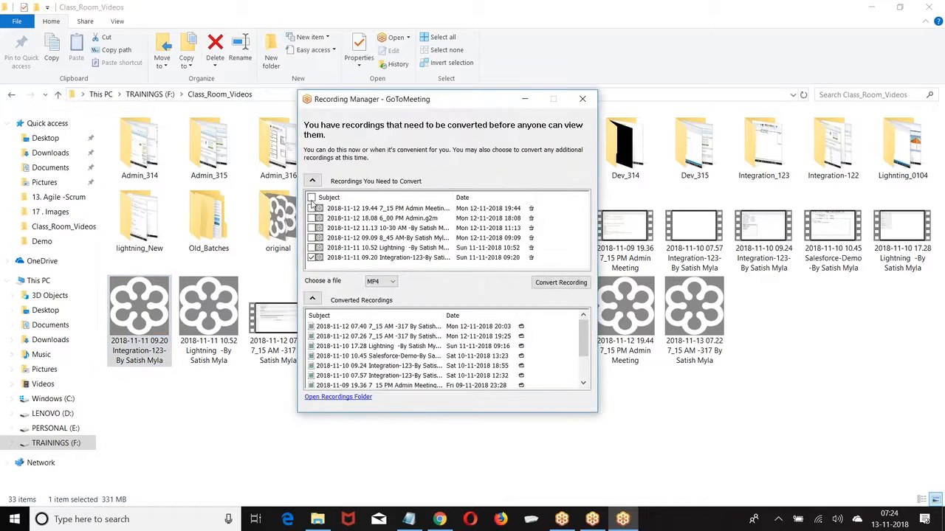
{"action": "left_click", "coordinate": [561, 283]}
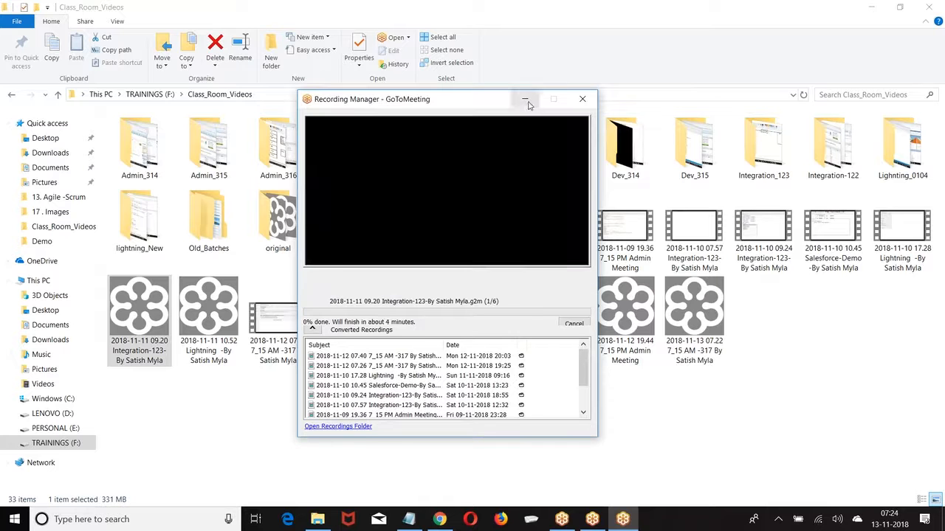
{"action": "left_click", "coordinate": [524, 99]}
{"action": "left_click", "coordinate": [872, 9]}
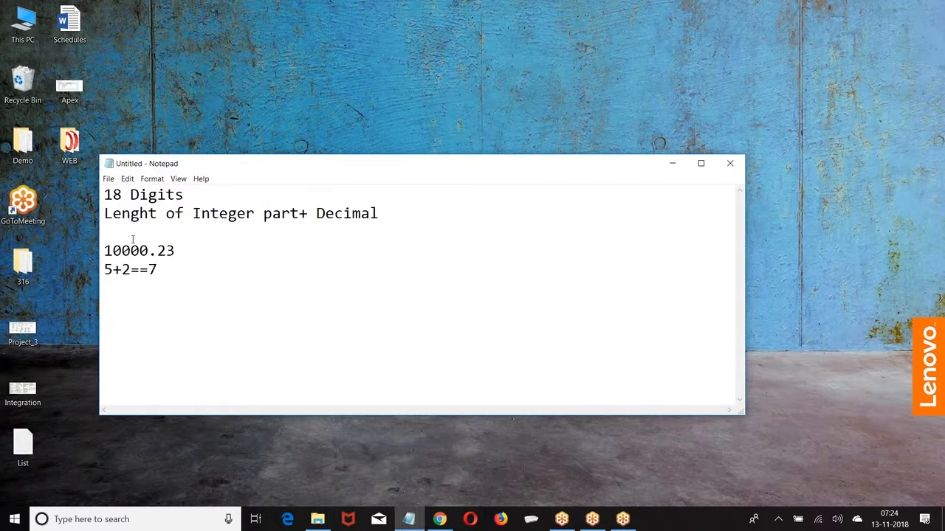
{"action": "left_click_drag", "start_coordinate": [118, 191], "coordinate": [193, 193]}
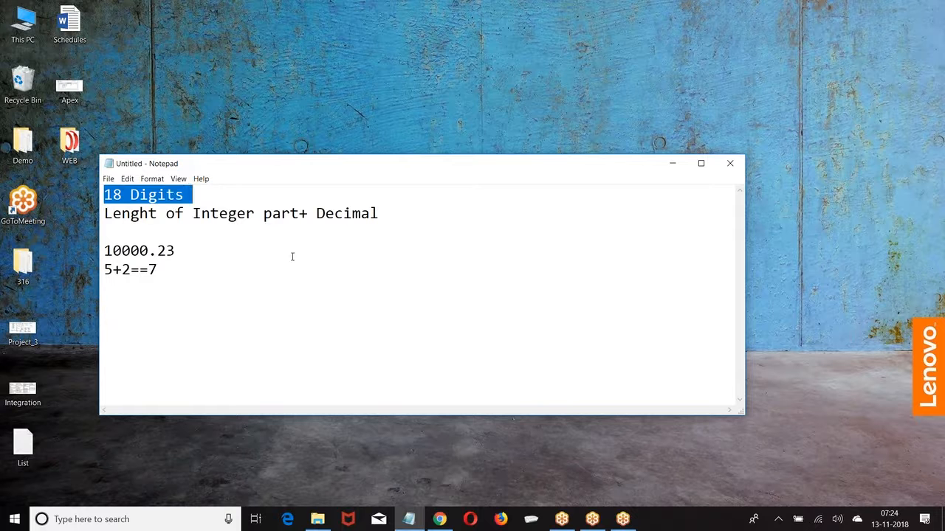
{"action": "left_click", "coordinate": [241, 258]}
{"action": "left_click", "coordinate": [439, 519]}
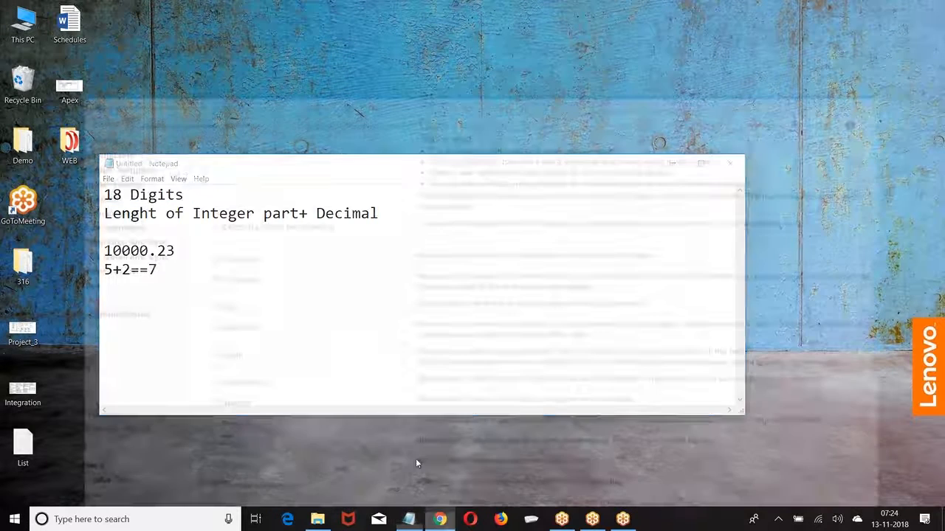
Change the new Customer field's data type selection to Date
{"action": "left_click", "coordinate": [155, 247]}
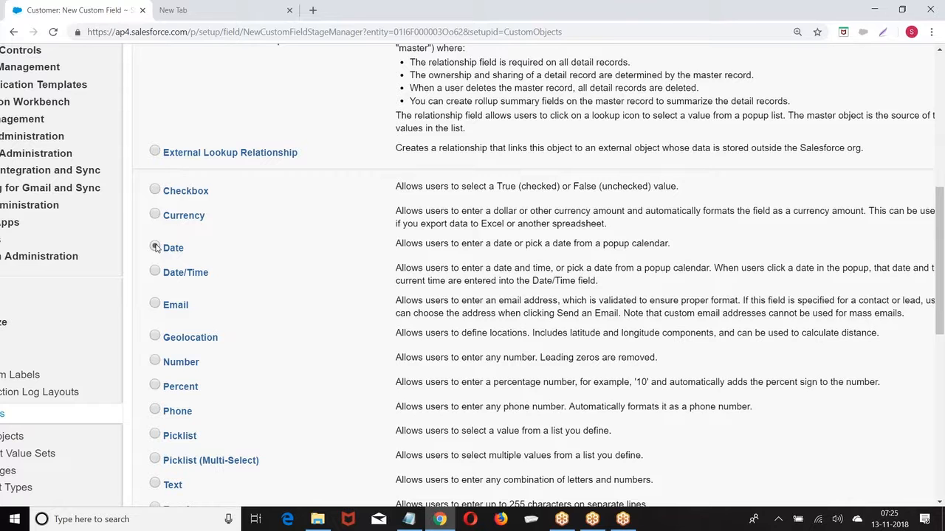
{"action": "scroll", "coordinate": [156, 248], "scroll_direction": "down", "scroll_amount": 1}
{"action": "scroll", "coordinate": [155, 256], "scroll_direction": "down", "scroll_amount": 1}
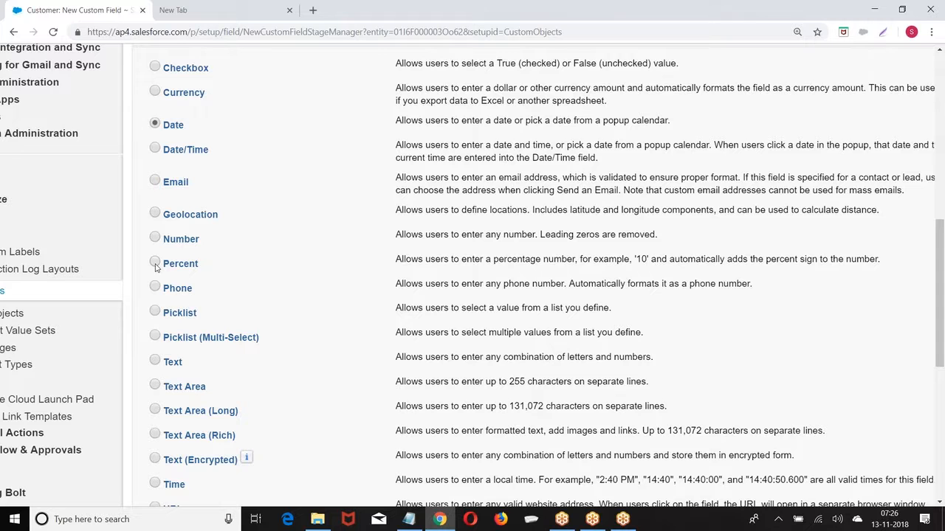
{"action": "scroll", "coordinate": [155, 267], "scroll_direction": "down", "scroll_amount": 2}
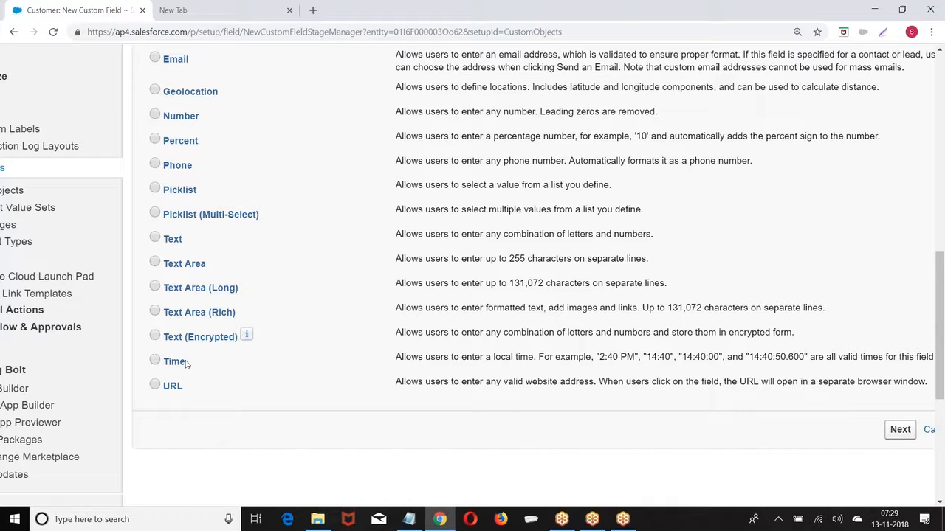
Scroll through the Data Type options, including Text (Encrypted), and back up to Step 1
{"action": "scroll", "coordinate": [169, 351], "scroll_direction": "down", "scroll_amount": 1}
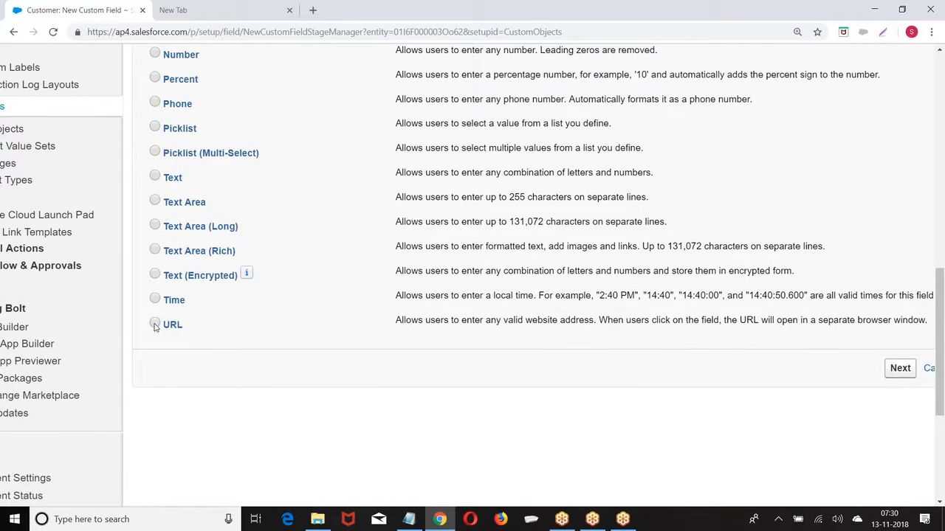
{"action": "scroll", "coordinate": [155, 327], "scroll_direction": "up", "scroll_amount": 5}
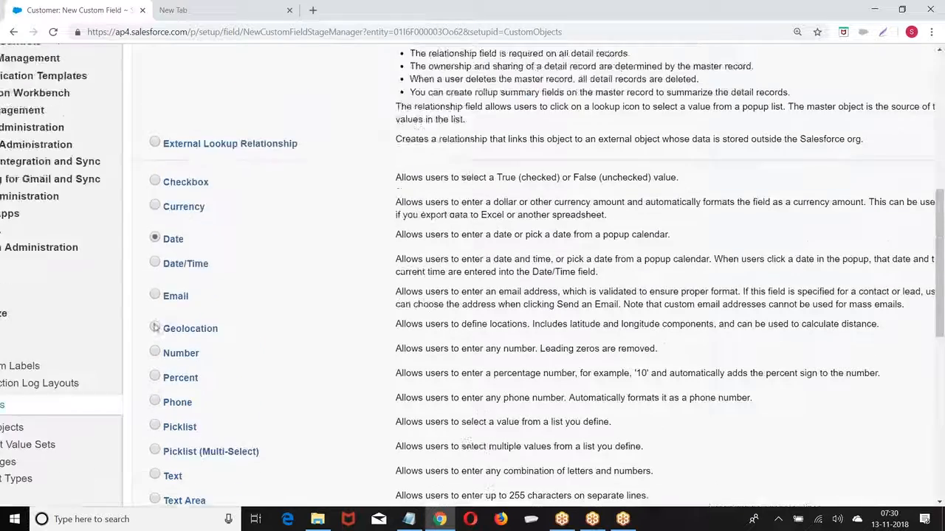
{"action": "scroll", "coordinate": [155, 327], "scroll_direction": "down", "scroll_amount": 3}
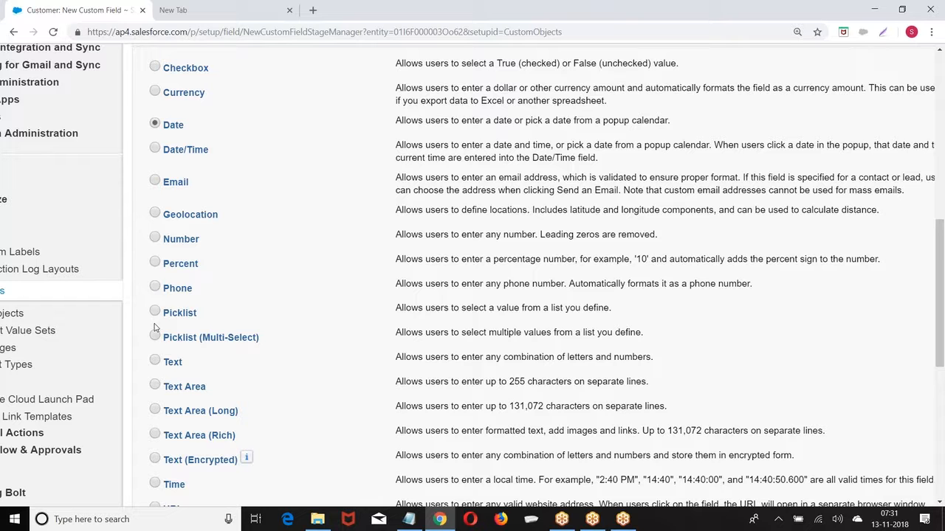
{"action": "scroll", "coordinate": [154, 327], "scroll_direction": "up", "scroll_amount": 9}
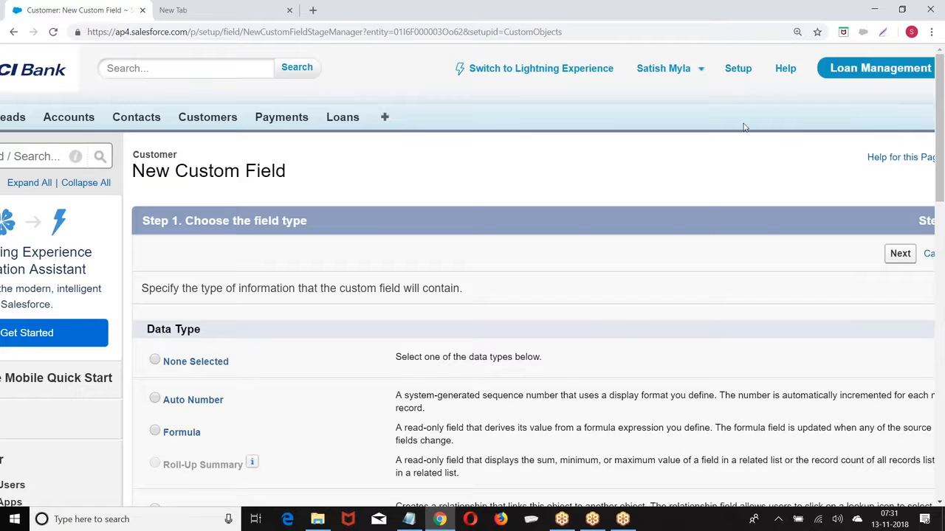
Return to Setup and open the custom Objects list under Build > Create
{"action": "left_click", "coordinate": [737, 68]}
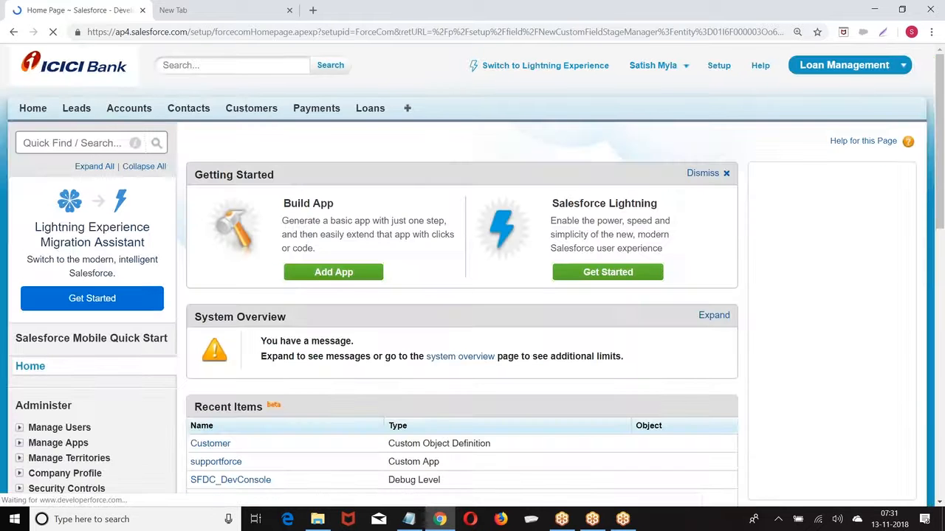
{"action": "scroll", "coordinate": [348, 149], "scroll_direction": "down", "scroll_amount": 7}
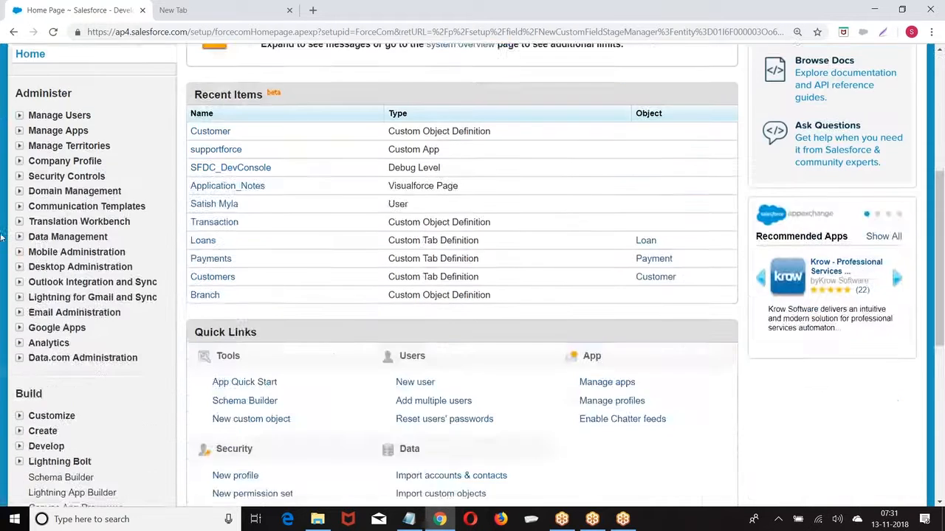
{"action": "scroll", "coordinate": [21, 194], "scroll_direction": "down", "scroll_amount": 1}
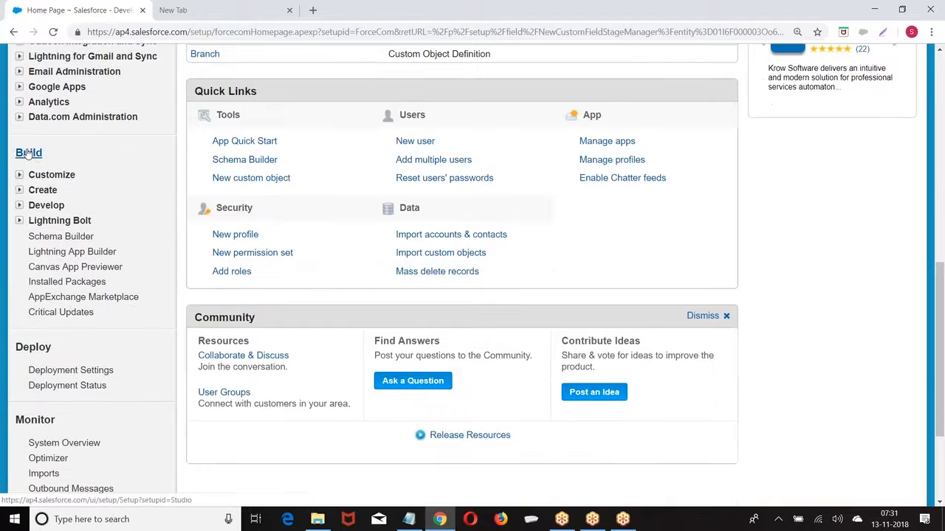
{"action": "left_click", "coordinate": [20, 190]}
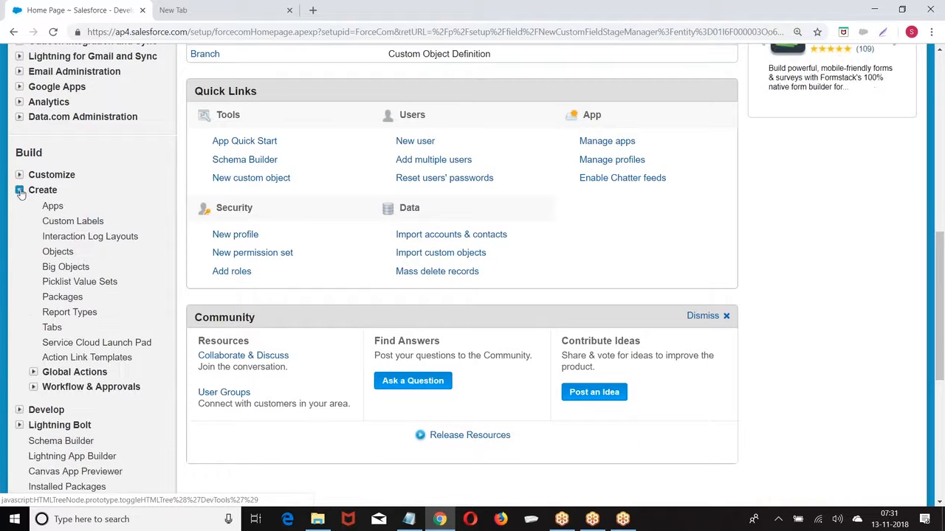
{"action": "scroll", "coordinate": [55, 207], "scroll_direction": "down", "scroll_amount": 1}
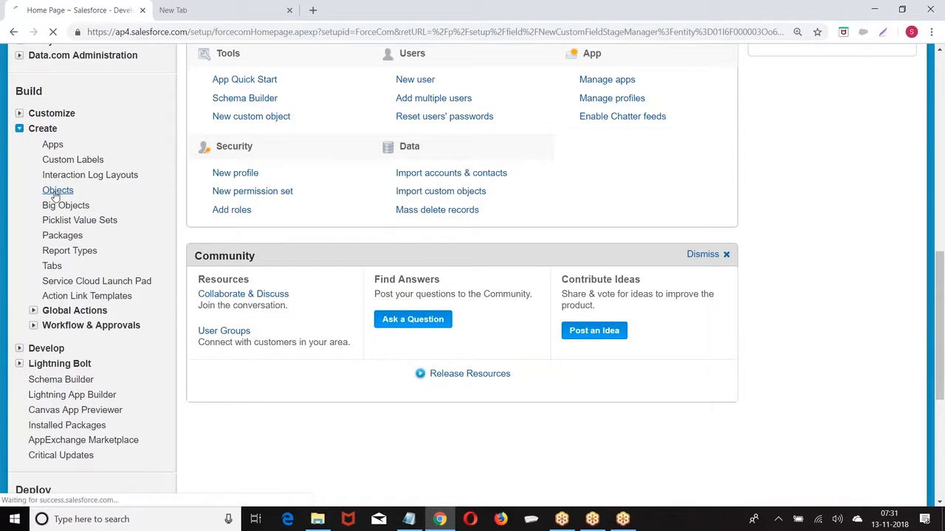
{"action": "left_click", "coordinate": [56, 190]}
Open the Customer object and locate its empty Custom Fields & Relationships section
{"action": "scroll", "coordinate": [286, 187], "scroll_direction": "down", "scroll_amount": 3}
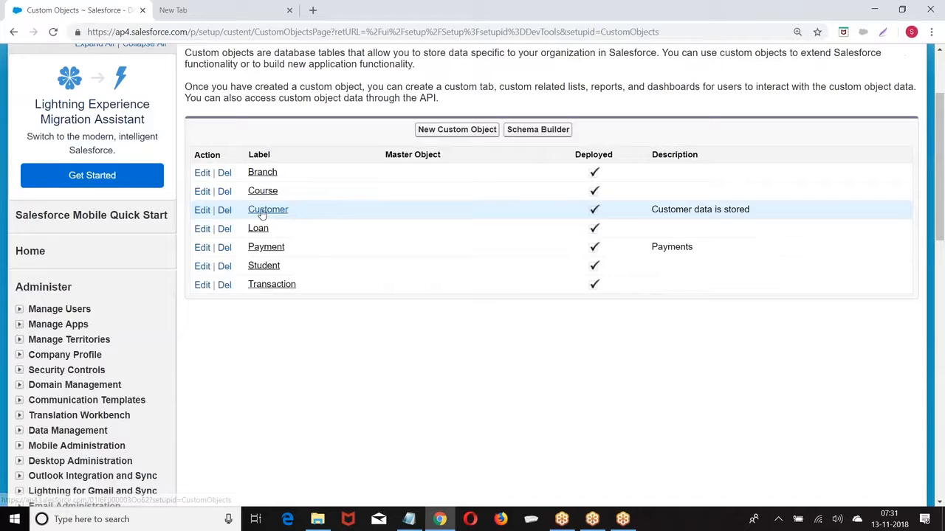
{"action": "left_click", "coordinate": [268, 209]}
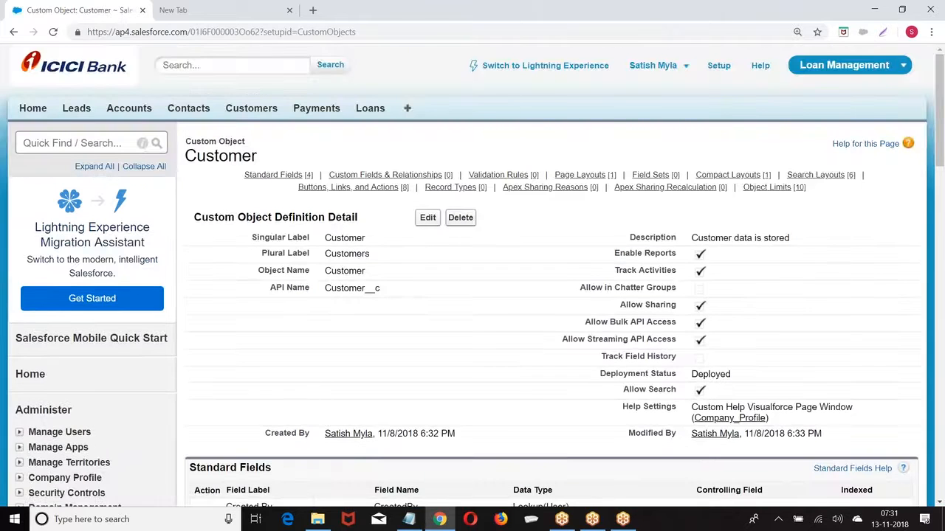
{"action": "scroll", "coordinate": [472, 273], "scroll_direction": "down", "scroll_amount": 9}
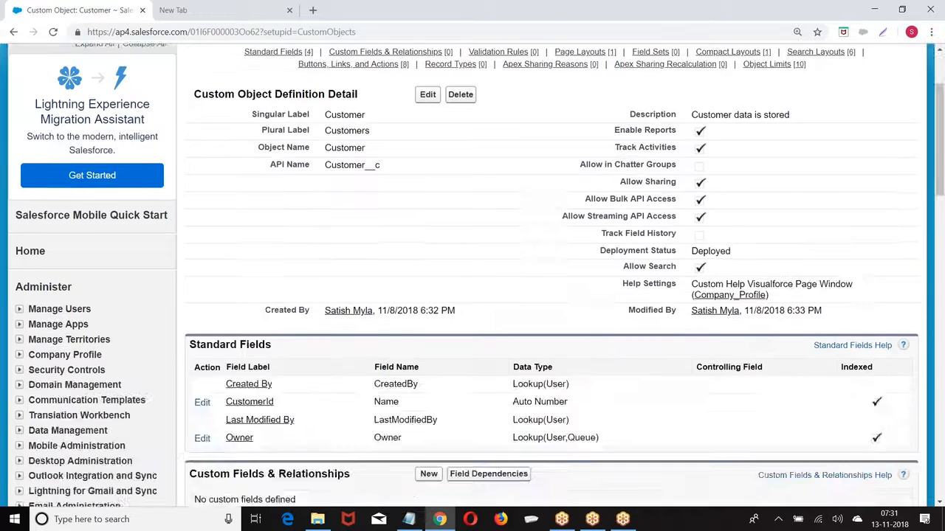
{"action": "scroll", "coordinate": [472, 273], "scroll_direction": "down", "scroll_amount": 10}
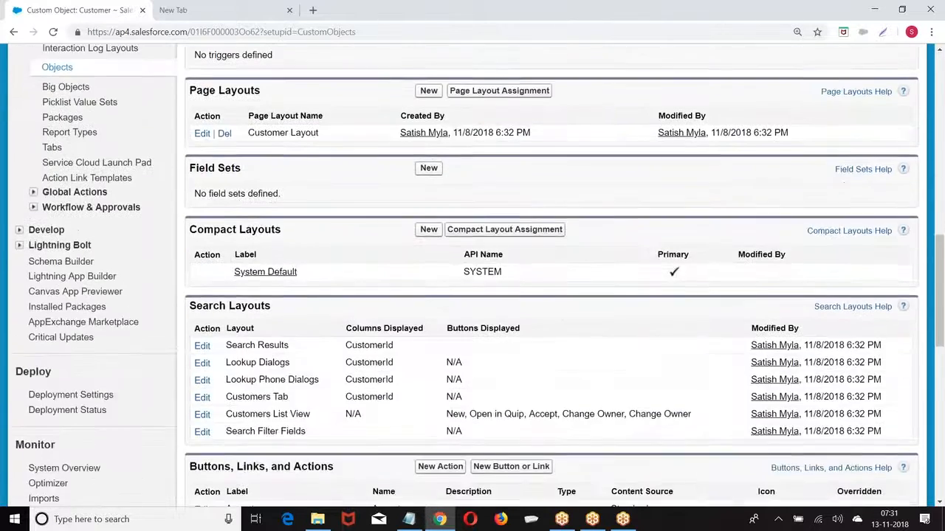
{"action": "scroll", "coordinate": [472, 273], "scroll_direction": "up", "scroll_amount": 10}
{"action": "scroll", "coordinate": [472, 273], "scroll_direction": "up", "scroll_amount": 4}
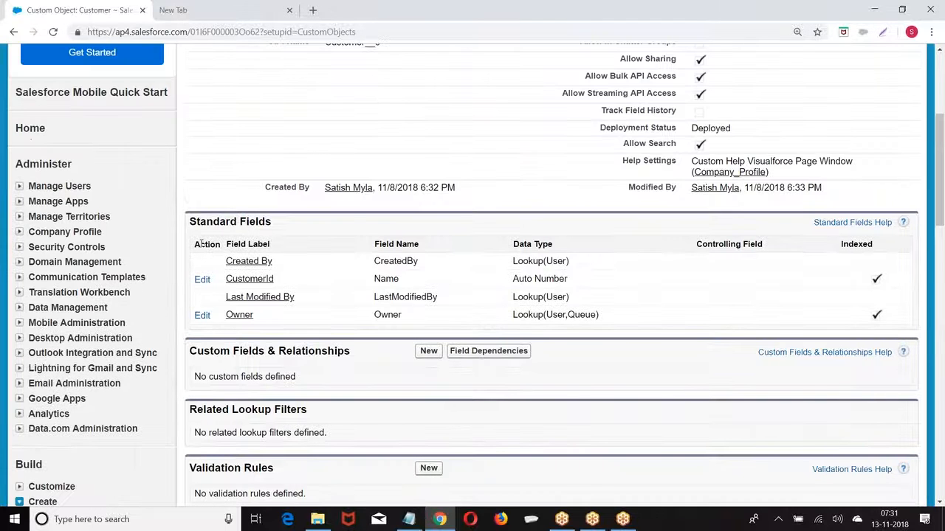
{"action": "left_click_drag", "start_coordinate": [196, 222], "coordinate": [260, 221]}
{"action": "scroll", "coordinate": [260, 222], "scroll_direction": "down", "scroll_amount": 4}
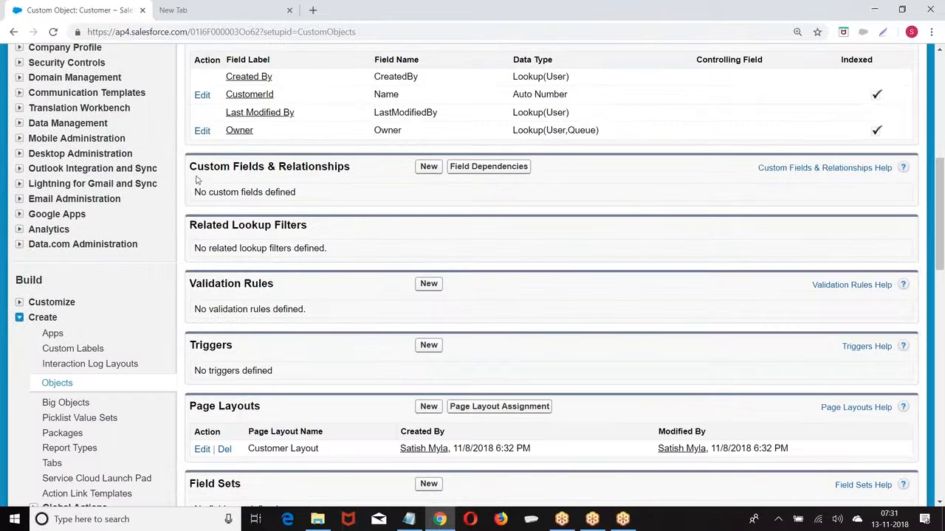
{"action": "left_click_drag", "start_coordinate": [190, 167], "coordinate": [401, 169]}
Start a new Customer field with the Text data type
{"action": "left_click", "coordinate": [421, 166]}
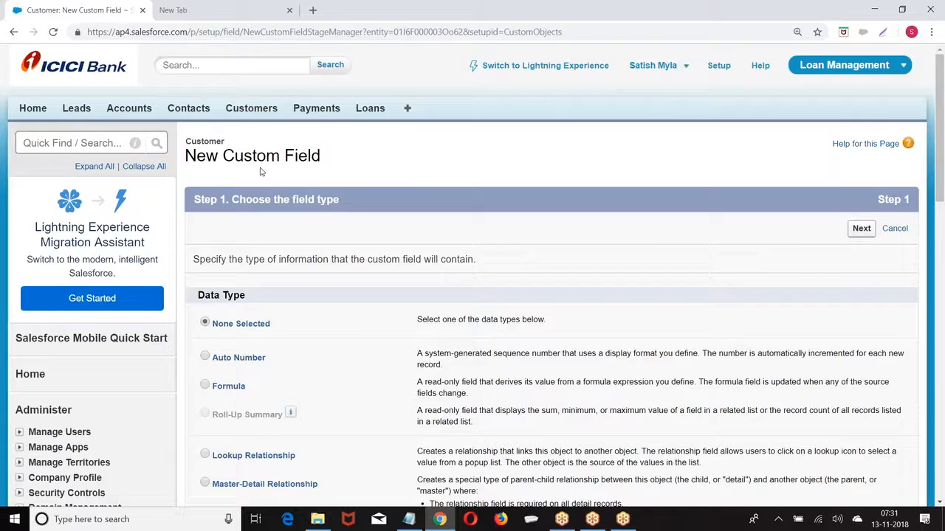
{"action": "scroll", "coordinate": [472, 295], "scroll_direction": "down", "scroll_amount": 4}
{"action": "scroll", "coordinate": [218, 154], "scroll_direction": "down", "scroll_amount": 8}
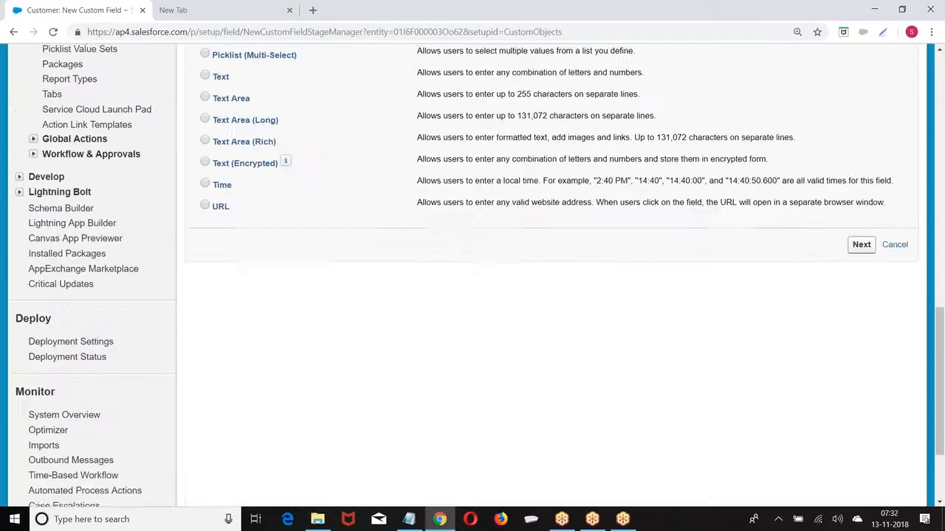
{"action": "scroll", "coordinate": [218, 154], "scroll_direction": "up", "scroll_amount": 1}
{"action": "left_click", "coordinate": [205, 138]}
{"action": "left_click", "coordinate": [861, 305]}
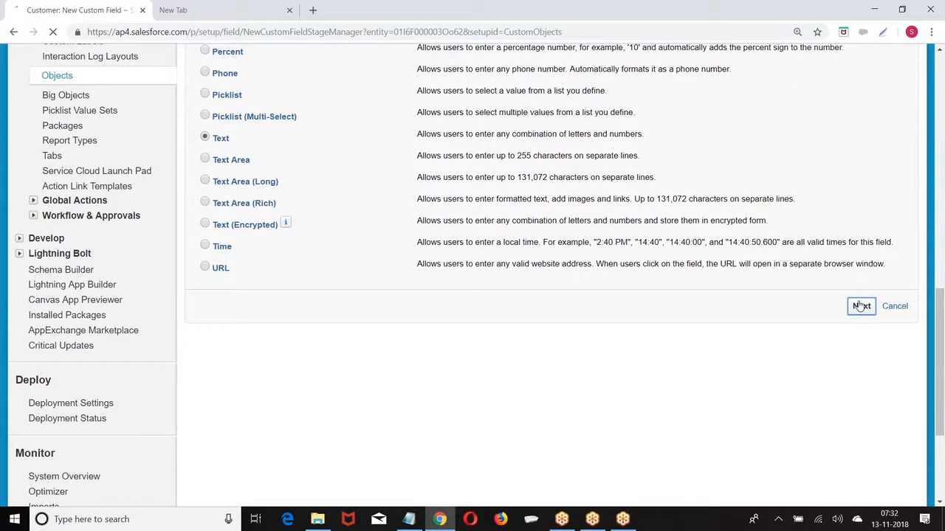
Enter field label 'Last Name' and length 80
{"action": "scroll", "coordinate": [346, 264], "scroll_direction": "down", "scroll_amount": 1}
{"action": "left_click", "coordinate": [347, 202]}
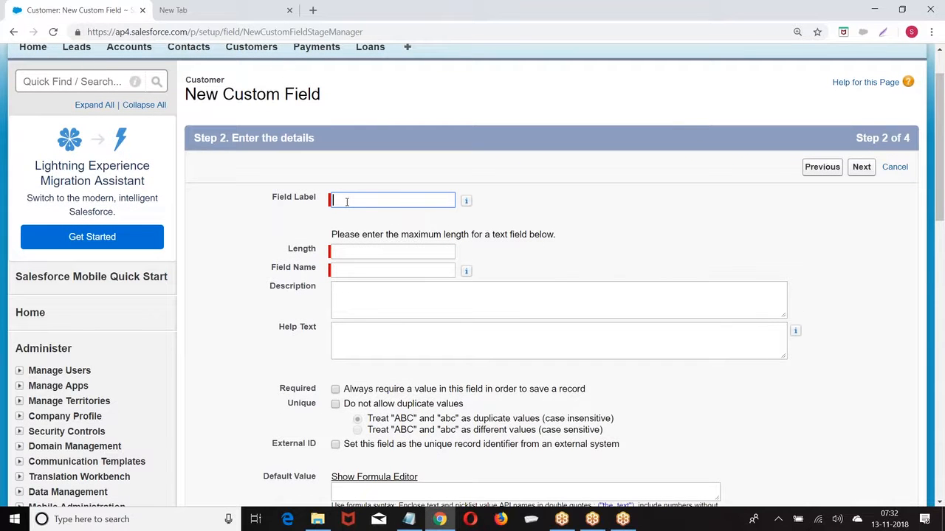
{"action": "type", "text": "Last Name"}
{"action": "left_click", "coordinate": [355, 251]}
{"action": "type", "text": "80"}
{"action": "left_click", "coordinate": [669, 256]}
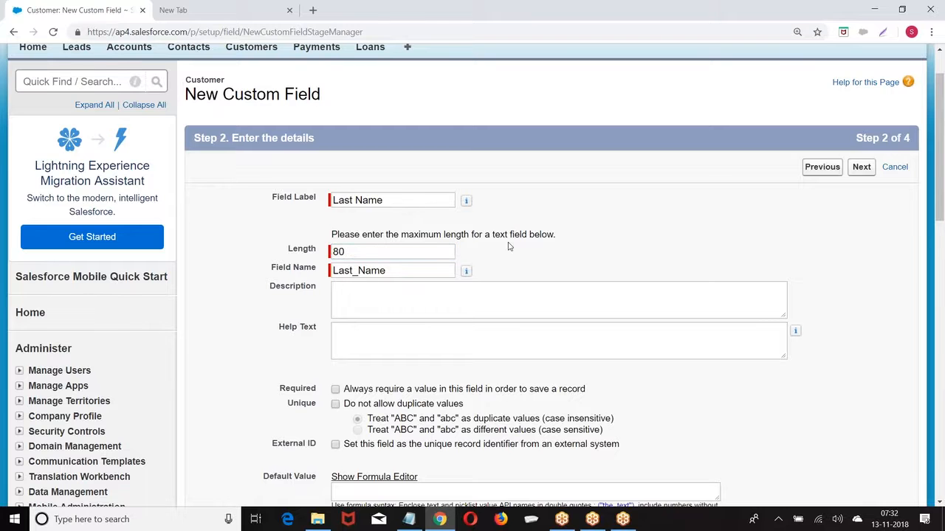
{"action": "scroll", "coordinate": [481, 239], "scroll_direction": "down", "scroll_amount": 3}
{"action": "left_click", "coordinate": [348, 208]}
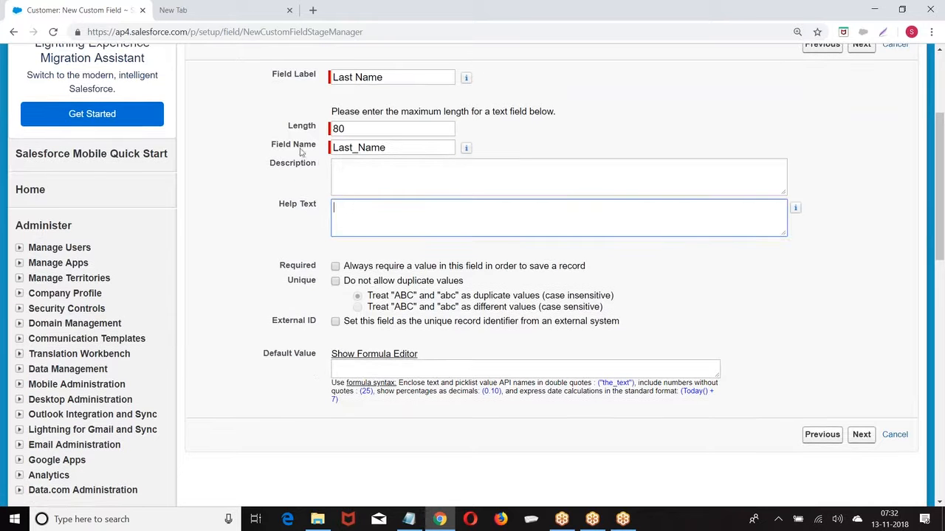
{"action": "scroll", "coordinate": [294, 231], "scroll_direction": "down", "scroll_amount": 2}
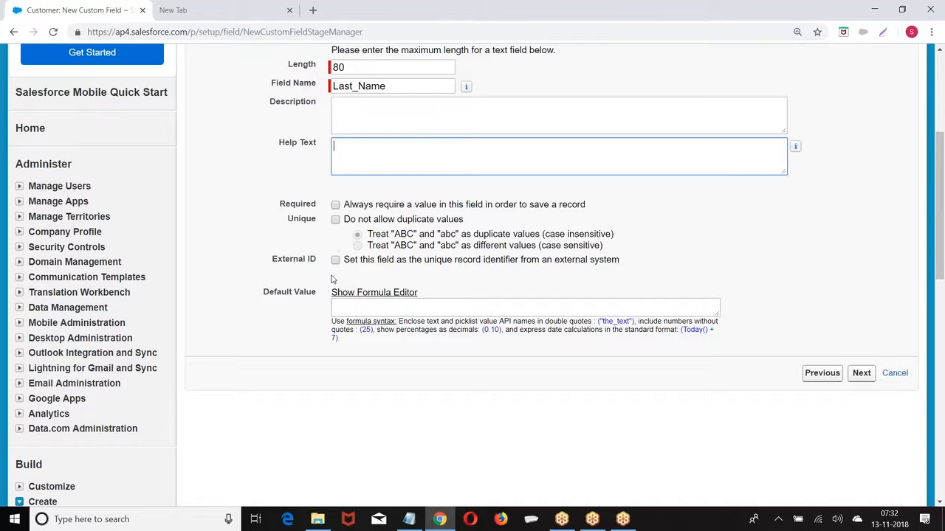
{"action": "scroll", "coordinate": [335, 215], "scroll_direction": "up", "scroll_amount": 4}
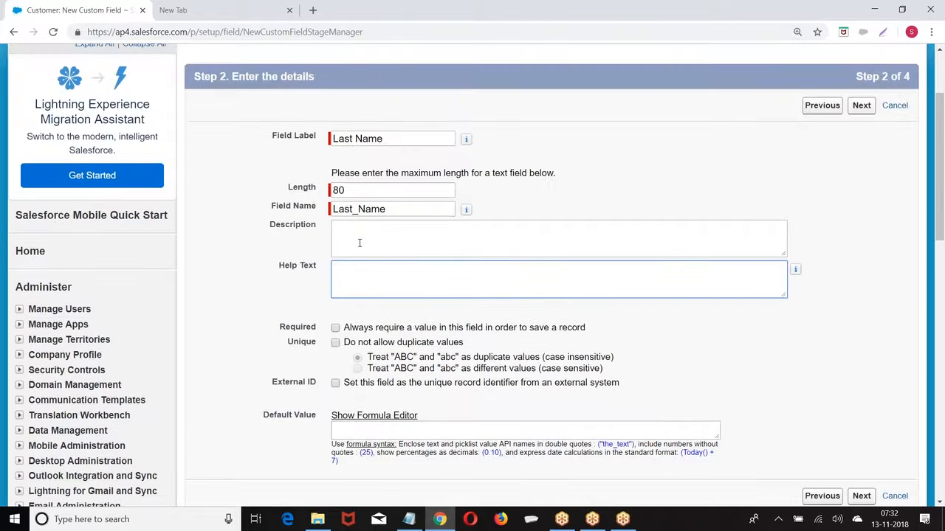
{"action": "scroll", "coordinate": [359, 243], "scroll_direction": "down", "scroll_amount": 6}
Keep default field-level security and page layouts, and save the Last Name field
{"action": "left_click", "coordinate": [860, 312]}
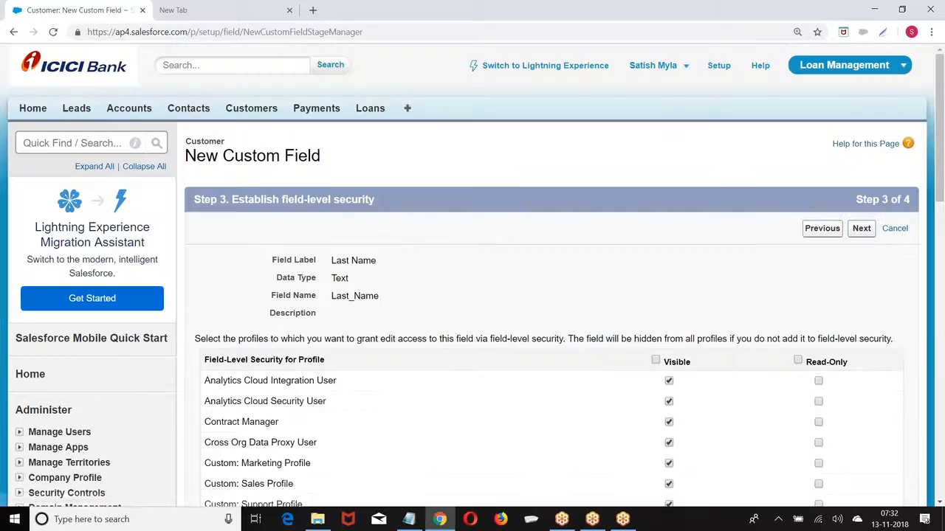
{"action": "left_click", "coordinate": [861, 229]}
{"action": "left_click", "coordinate": [860, 235]}
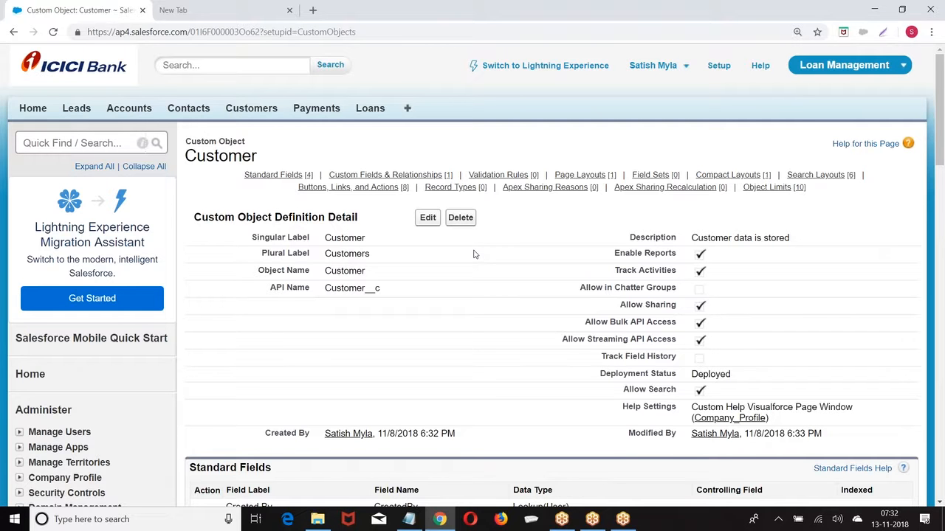
{"action": "scroll", "coordinate": [392, 251], "scroll_direction": "down", "scroll_amount": 2}
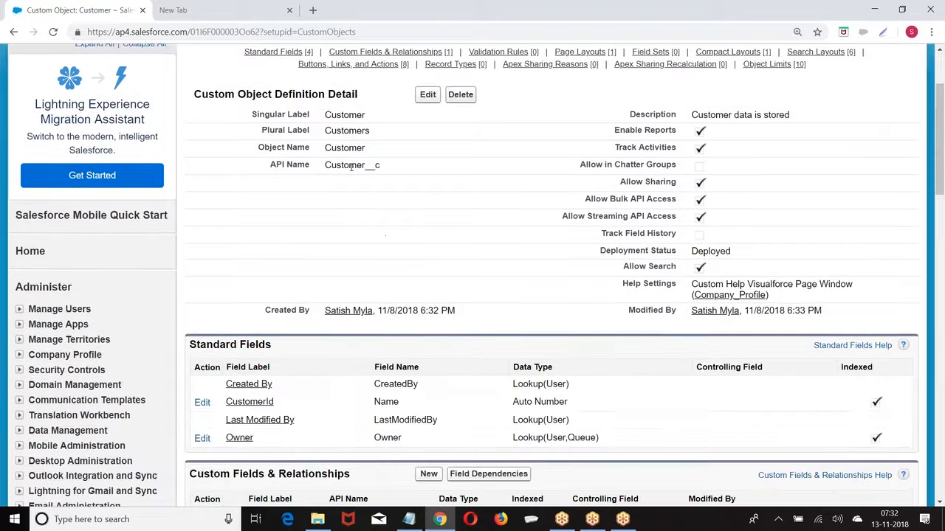
{"action": "scroll", "coordinate": [351, 167], "scroll_direction": "down", "scroll_amount": 3}
{"action": "scroll", "coordinate": [384, 251], "scroll_direction": "down", "scroll_amount": 1}
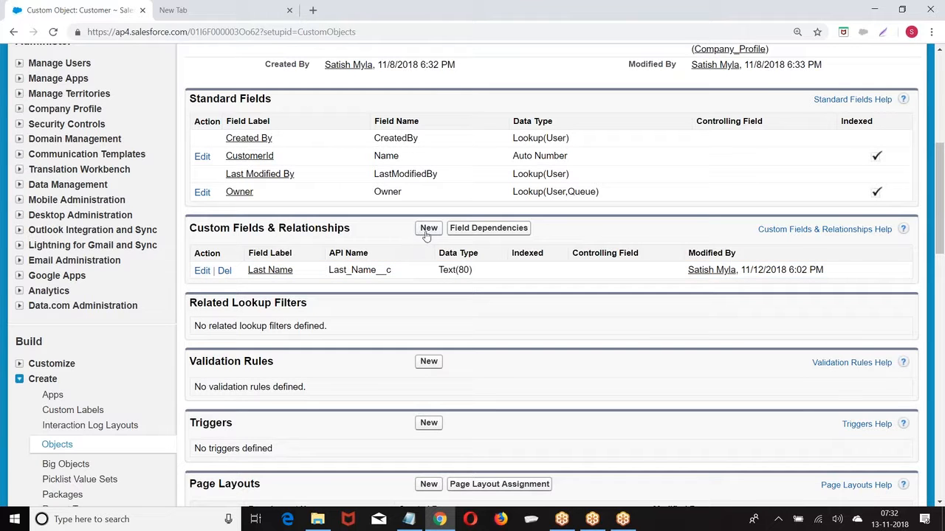
{"action": "scroll", "coordinate": [495, 200], "scroll_direction": "up", "scroll_amount": 5}
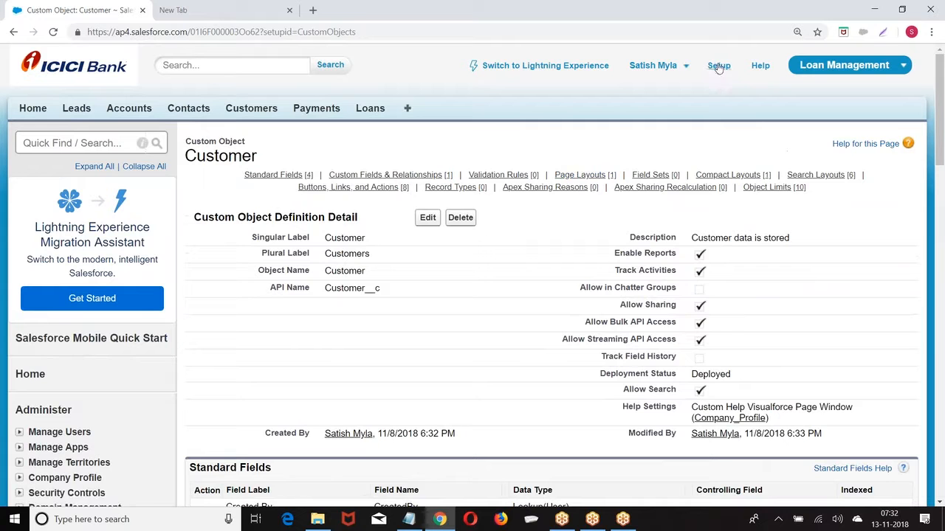
{"action": "left_click", "coordinate": [718, 67]}
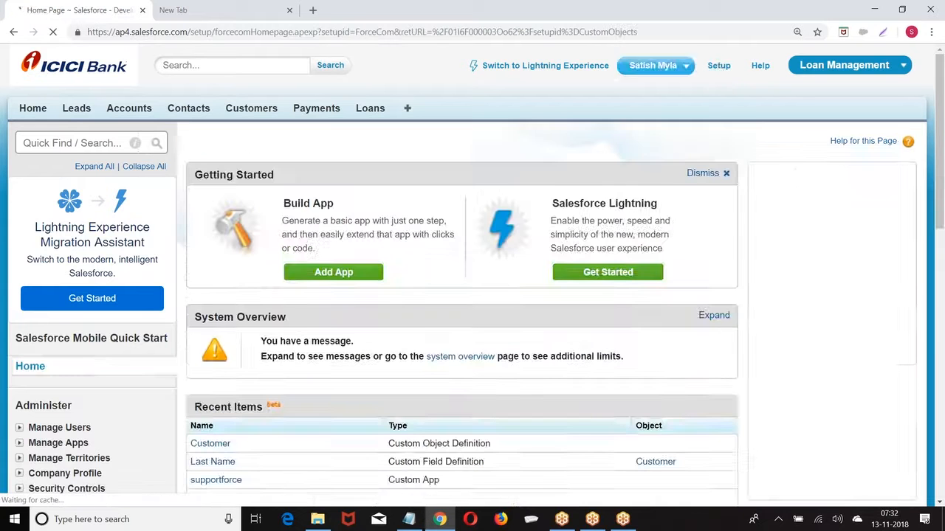
{"action": "scroll", "coordinate": [26, 175], "scroll_direction": "down", "scroll_amount": 8}
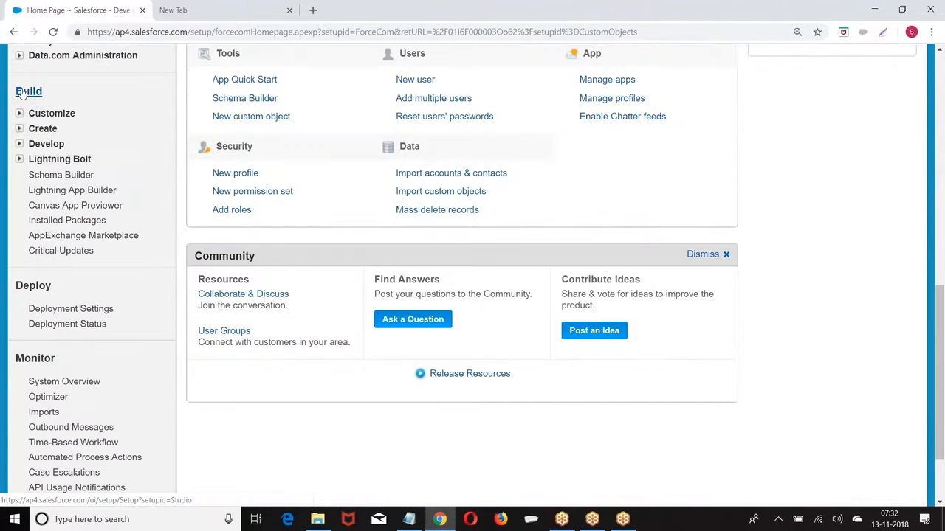
{"action": "left_click", "coordinate": [20, 129]}
{"action": "left_click", "coordinate": [68, 193]}
{"action": "scroll", "coordinate": [280, 220], "scroll_direction": "down", "scroll_amount": 2}
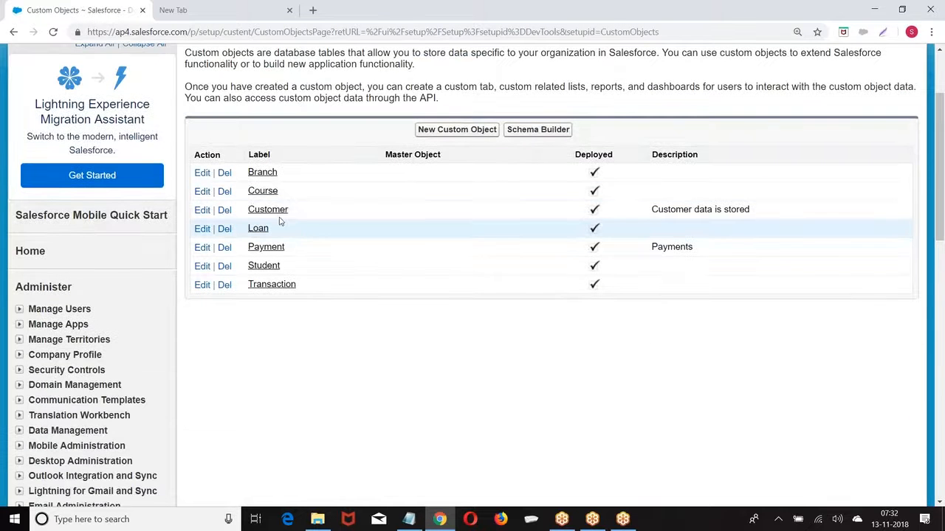
{"action": "left_click", "coordinate": [273, 211]}
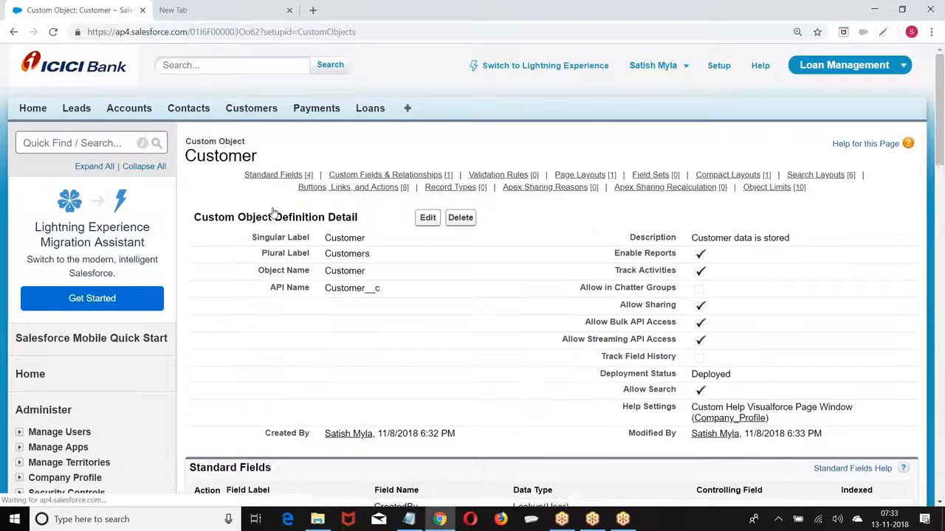
{"action": "scroll", "coordinate": [273, 211], "scroll_direction": "down", "scroll_amount": 3}
{"action": "scroll", "coordinate": [380, 269], "scroll_direction": "down", "scroll_amount": 3}
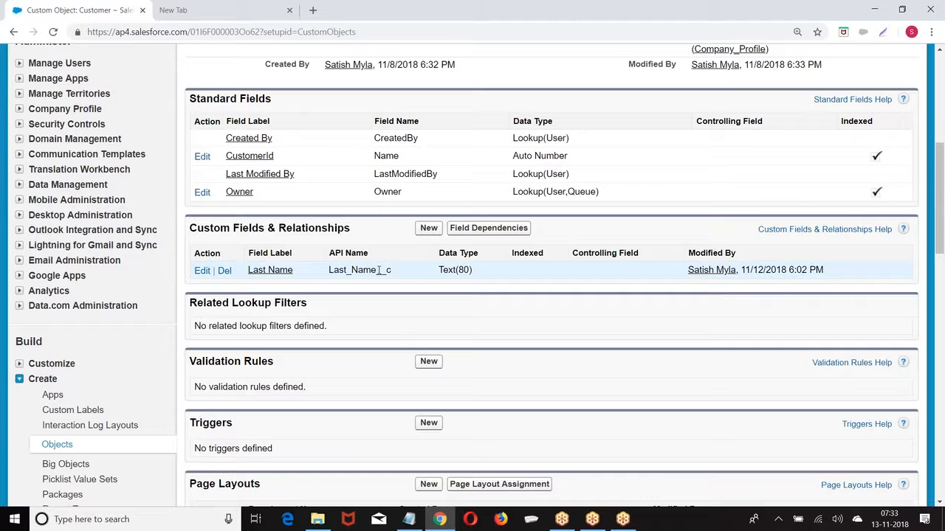
{"action": "left_click_drag", "start_coordinate": [378, 271], "coordinate": [400, 276]}
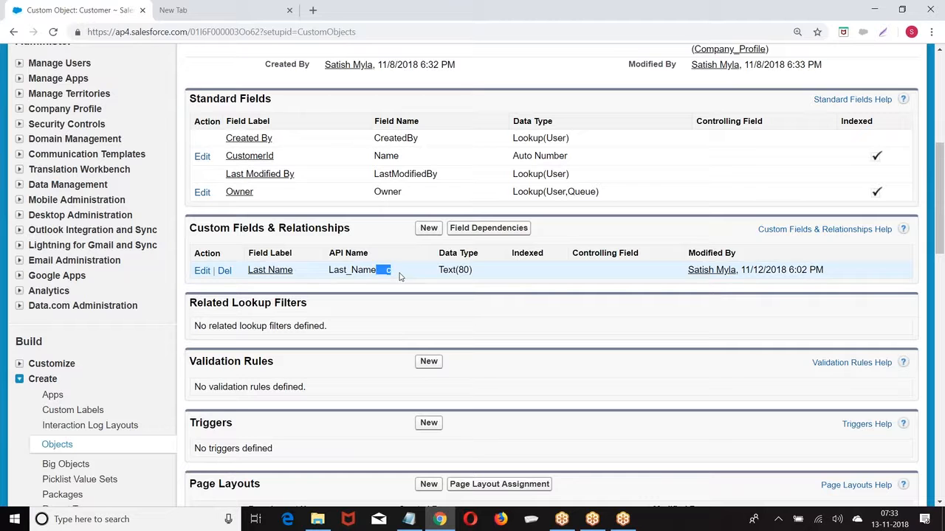
Begin another Customer custom field of type Text
{"action": "left_click", "coordinate": [429, 229]}
{"action": "scroll", "coordinate": [356, 234], "scroll_direction": "down", "scroll_amount": 2}
{"action": "scroll", "coordinate": [356, 235], "scroll_direction": "down", "scroll_amount": 7}
{"action": "left_click", "coordinate": [205, 261]}
{"action": "scroll", "coordinate": [403, 293], "scroll_direction": "down", "scroll_amount": 2}
{"action": "left_click", "coordinate": [861, 306]}
Label it 'First Name' with length 80, accept the defaults, and Save & New
{"action": "scroll", "coordinate": [350, 150], "scroll_direction": "down", "scroll_amount": 2}
{"action": "left_click", "coordinate": [350, 141]}
{"action": "type", "text": "F"}
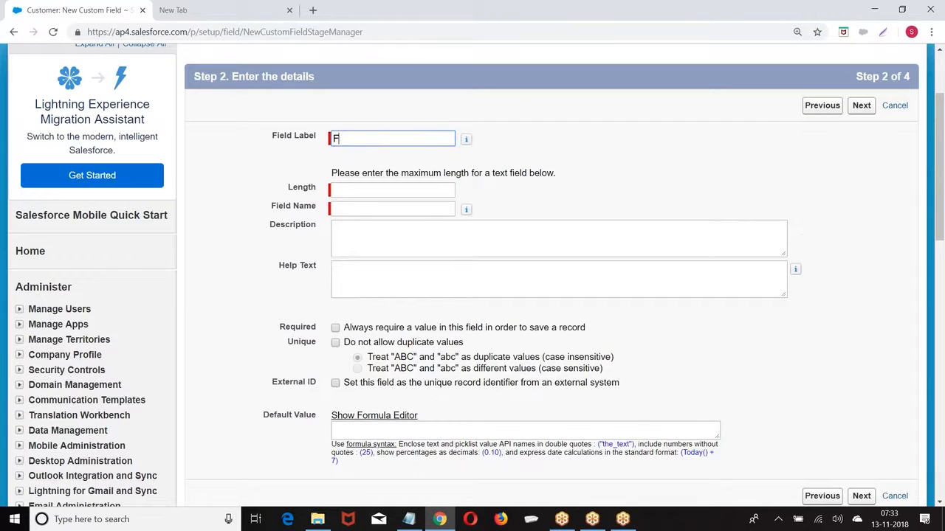
{"action": "type", "text": "rsrst Name"}
{"action": "left_click", "coordinate": [369, 189]}
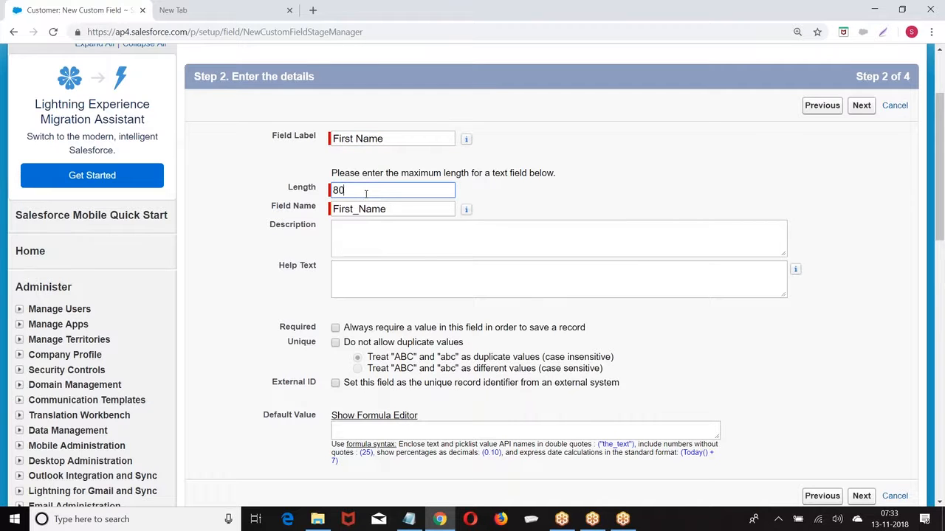
{"action": "scroll", "coordinate": [387, 221], "scroll_direction": "down", "scroll_amount": 2}
{"action": "left_click", "coordinate": [861, 373]}
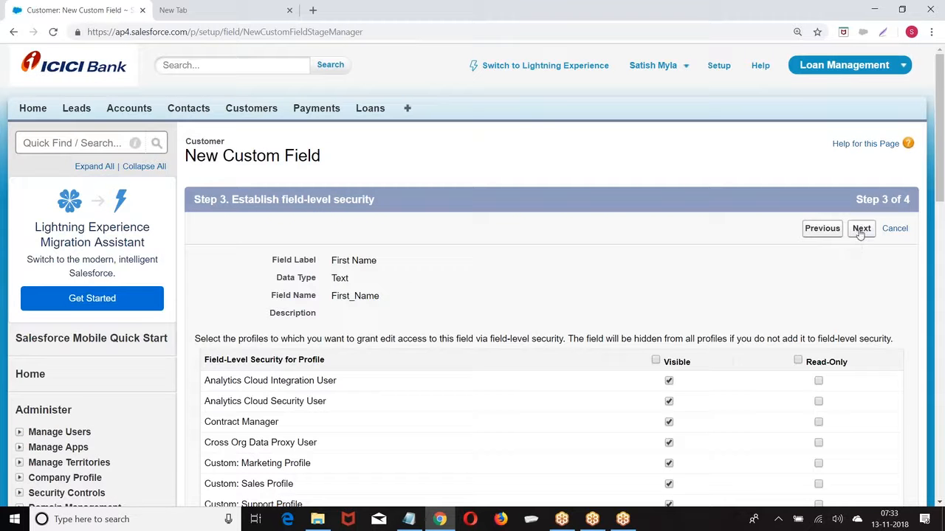
{"action": "left_click", "coordinate": [860, 232]}
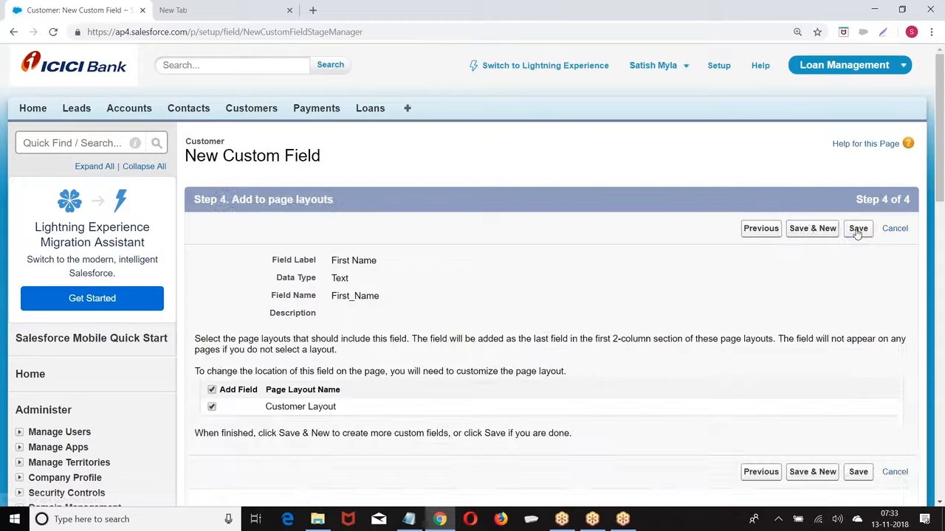
{"action": "left_click", "coordinate": [812, 228]}
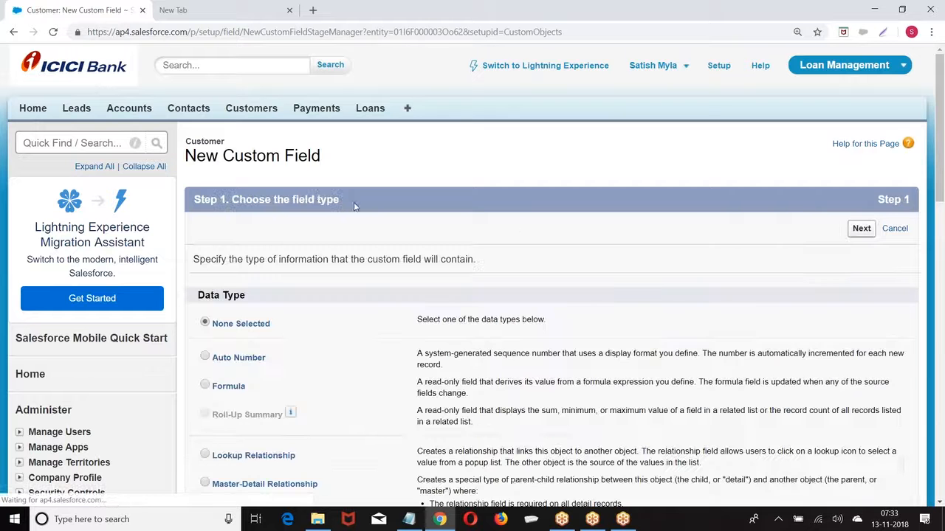
Select Text as the data type for the next field and continue to details
{"action": "scroll", "coordinate": [315, 196], "scroll_direction": "down", "scroll_amount": 2}
{"action": "scroll", "coordinate": [315, 197], "scroll_direction": "down", "scroll_amount": 5}
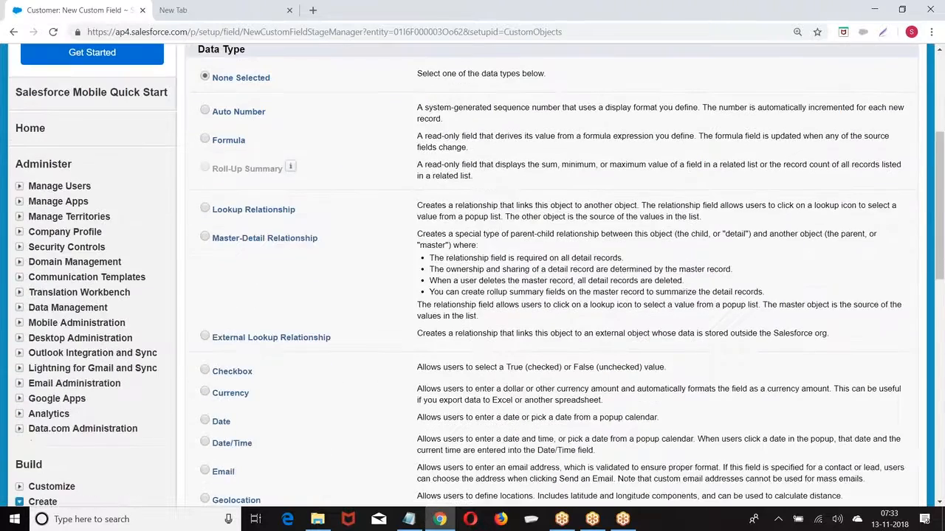
{"action": "scroll", "coordinate": [254, 216], "scroll_direction": "down", "scroll_amount": 2}
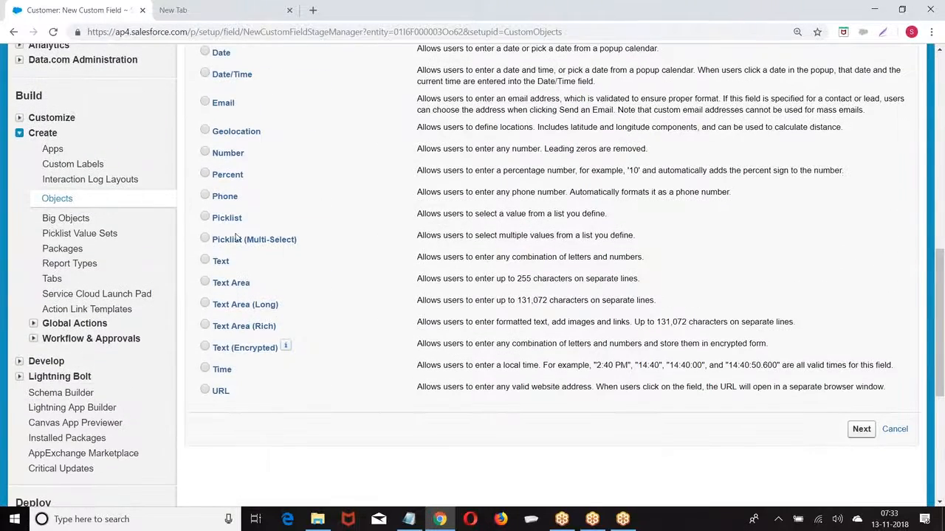
{"action": "left_click", "coordinate": [215, 260]}
{"action": "scroll", "coordinate": [594, 330], "scroll_direction": "down", "scroll_amount": 2}
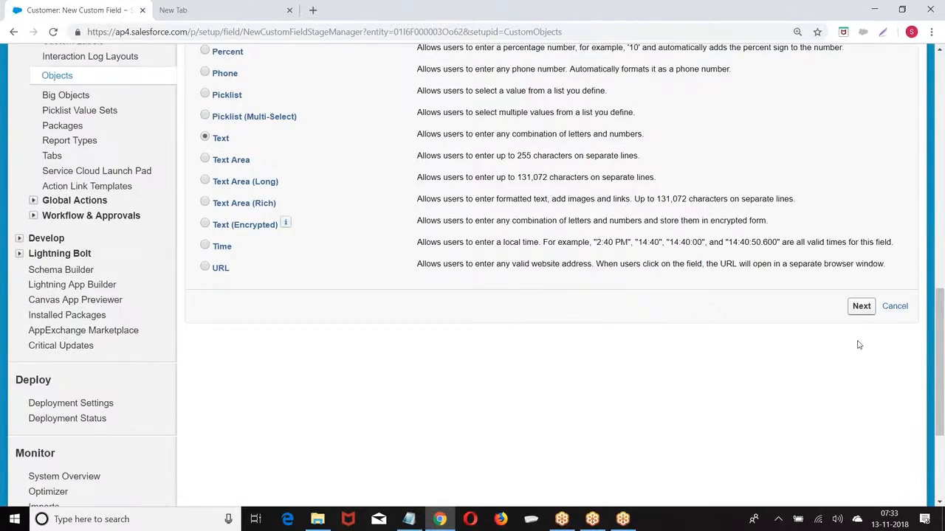
{"action": "left_click", "coordinate": [861, 307]}
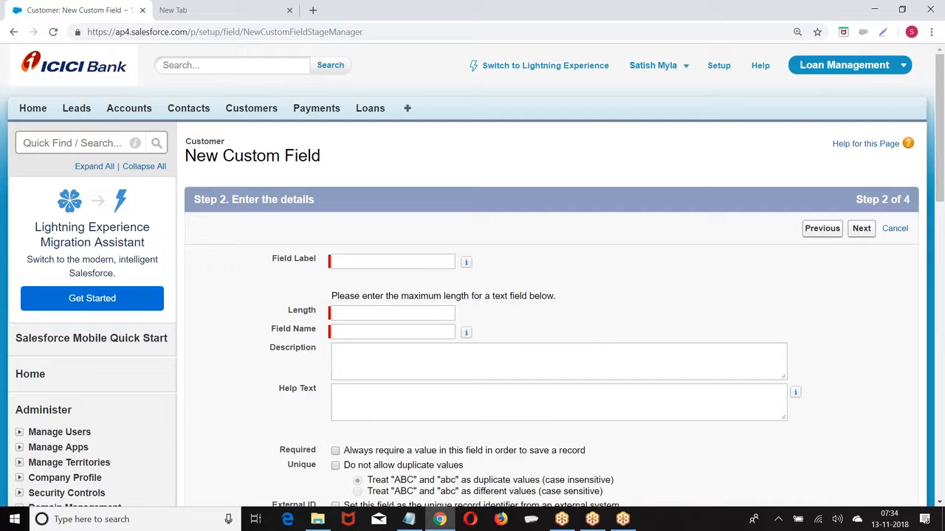
Label the field 'Company Name' with length 90, then Save & New
{"action": "scroll", "coordinate": [797, 313], "scroll_direction": "down", "scroll_amount": 1}
{"action": "left_click", "coordinate": [376, 198]}
{"action": "type", "text": "Company Name"}
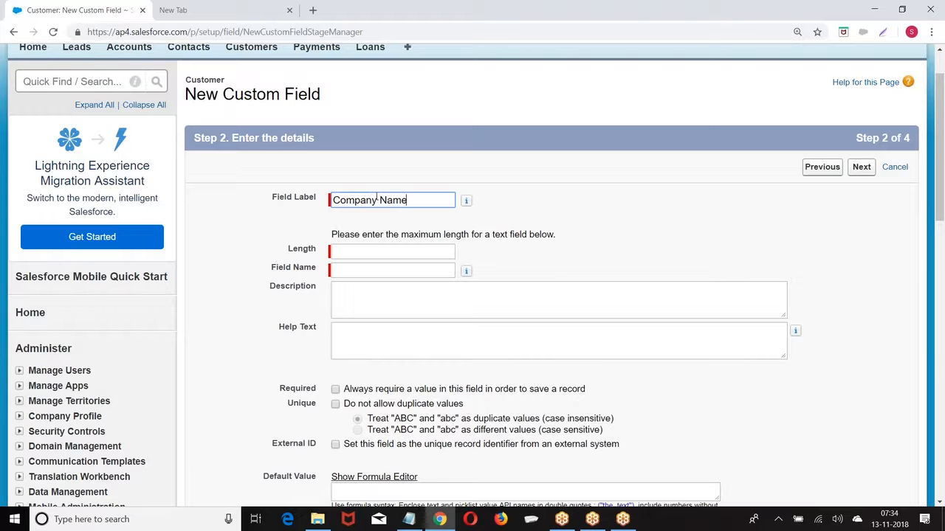
{"action": "left_click", "coordinate": [342, 251]}
{"action": "double_click", "coordinate": [383, 199]}
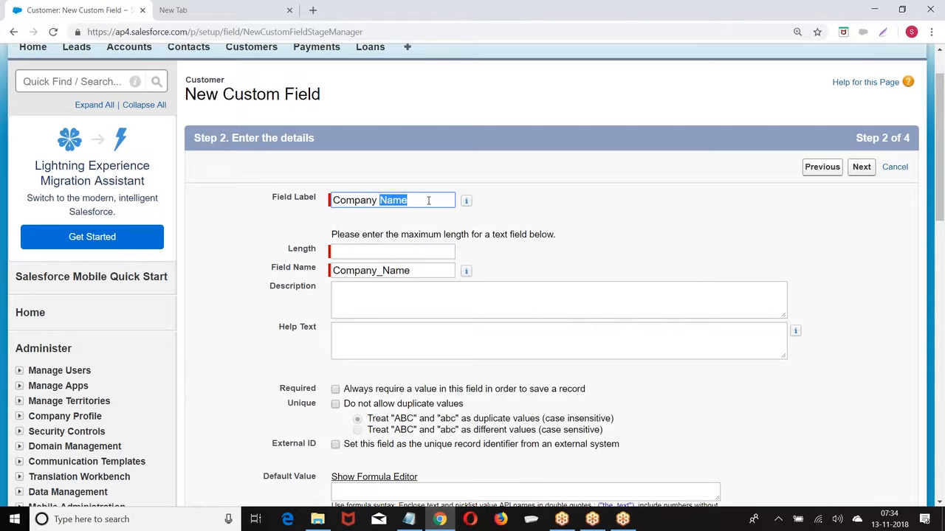
{"action": "left_click", "coordinate": [346, 251]}
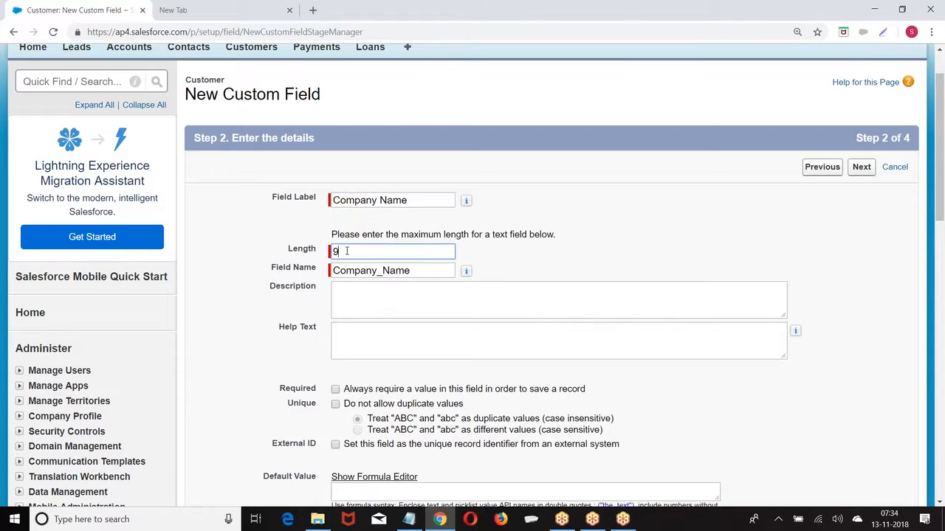
{"action": "type", "text": "90"}
{"action": "scroll", "coordinate": [347, 251], "scroll_direction": "down", "scroll_amount": 3}
{"action": "left_click", "coordinate": [861, 311]}
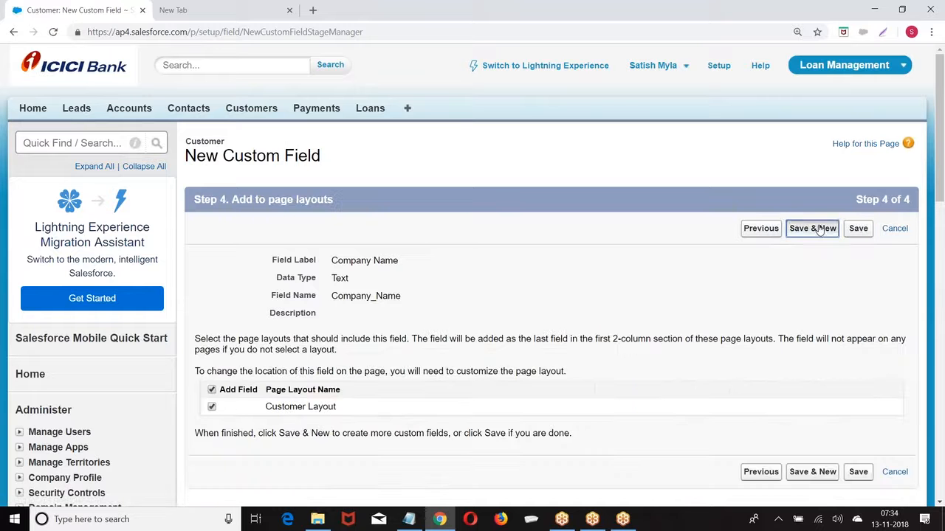
{"action": "left_click", "coordinate": [812, 228]}
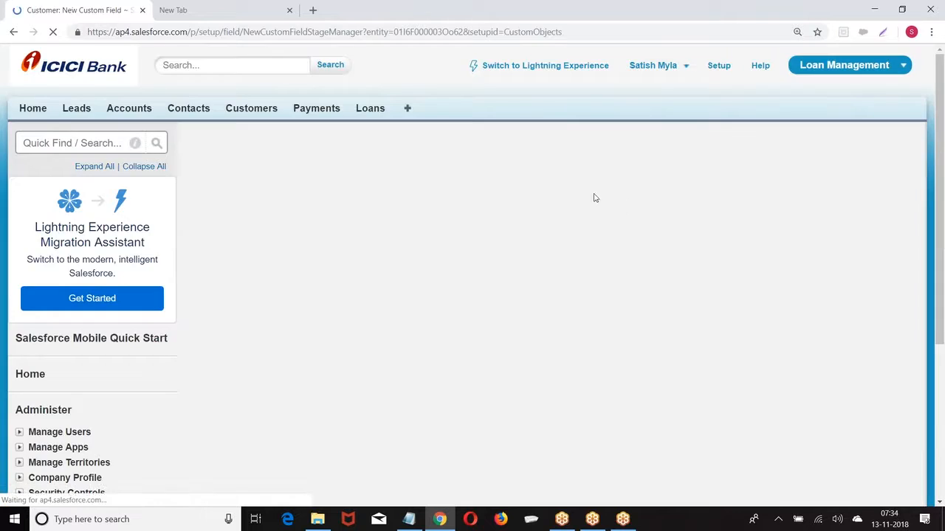
Choose Currency as the new Customer field's data type
{"action": "scroll", "coordinate": [394, 189], "scroll_direction": "down", "scroll_amount": 4}
{"action": "scroll", "coordinate": [394, 188], "scroll_direction": "down", "scroll_amount": 3}
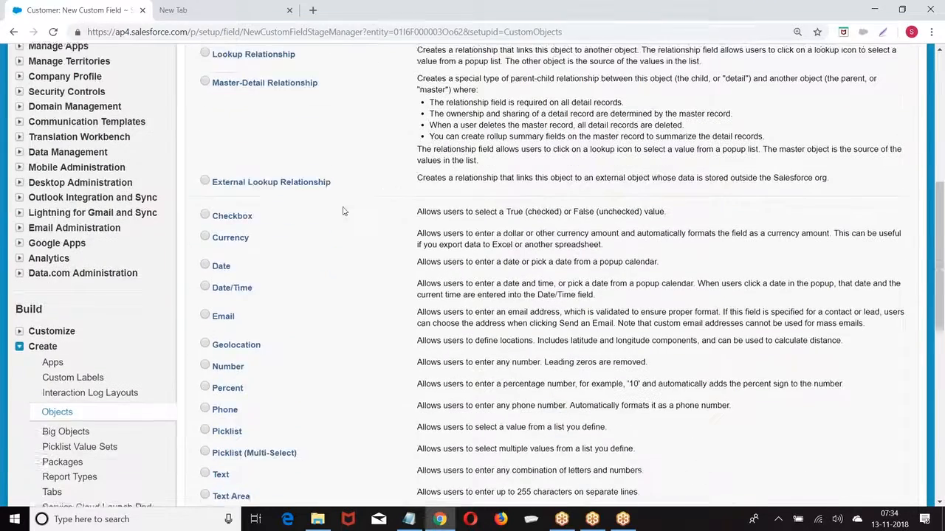
{"action": "left_click", "coordinate": [205, 210]}
{"action": "scroll", "coordinate": [443, 222], "scroll_direction": "up", "scroll_amount": 5}
{"action": "left_click", "coordinate": [860, 106]}
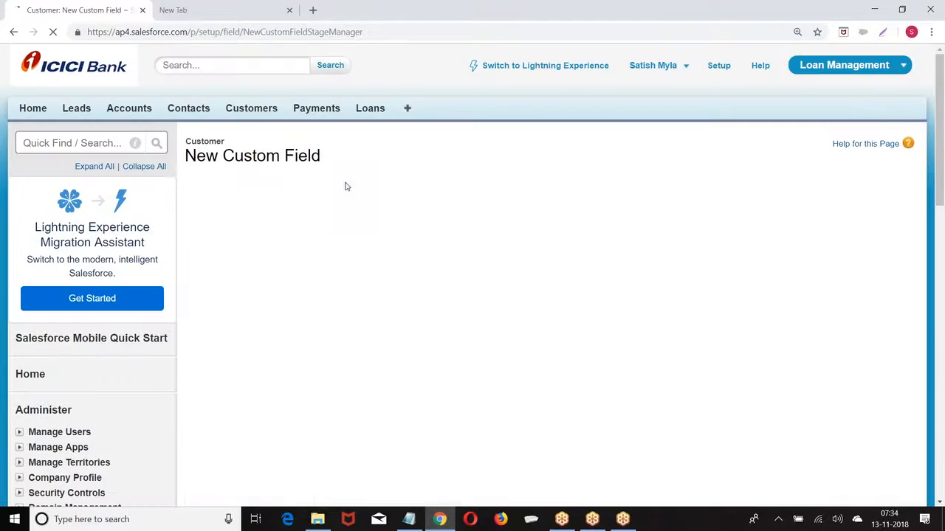
Label the field Annual Revenue with length 10 and 2 decimal places, then pass field-level security
{"action": "left_click", "coordinate": [364, 259]}
{"action": "type", "text": "Annua"}
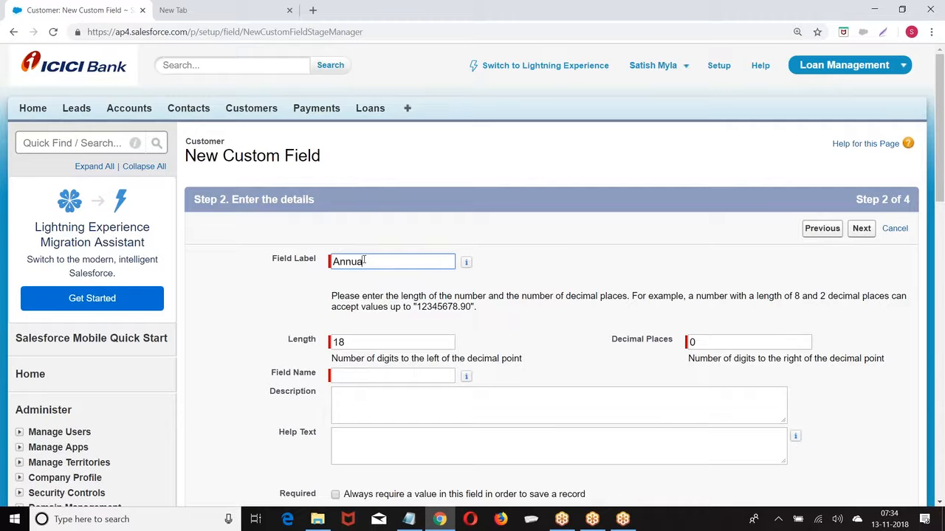
{"action": "type", "text": "l Revenue"}
{"action": "left_click", "coordinate": [551, 200]}
{"action": "scroll", "coordinate": [554, 196], "scroll_direction": "down", "scroll_amount": 2}
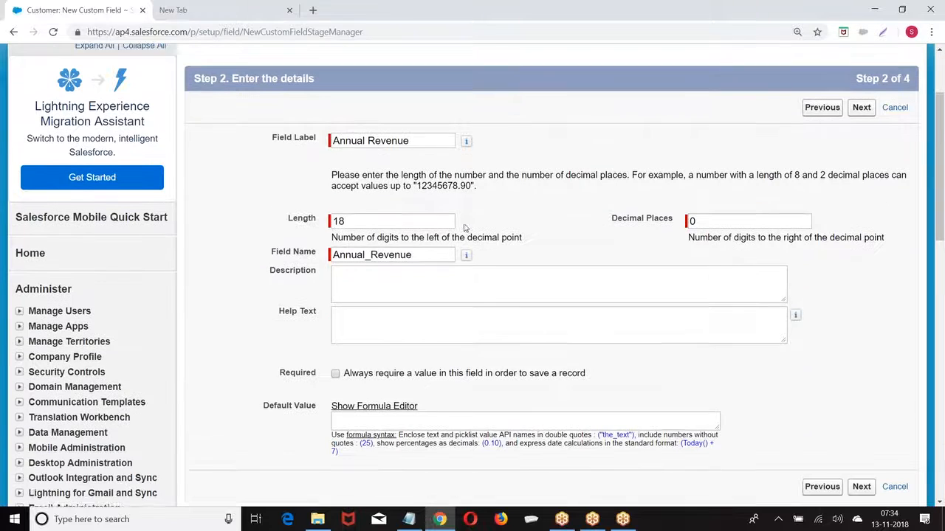
{"action": "left_click_drag", "start_coordinate": [289, 219], "coordinate": [367, 217]}
{"action": "type", "text": "1"}
{"action": "left_click", "coordinate": [708, 218]}
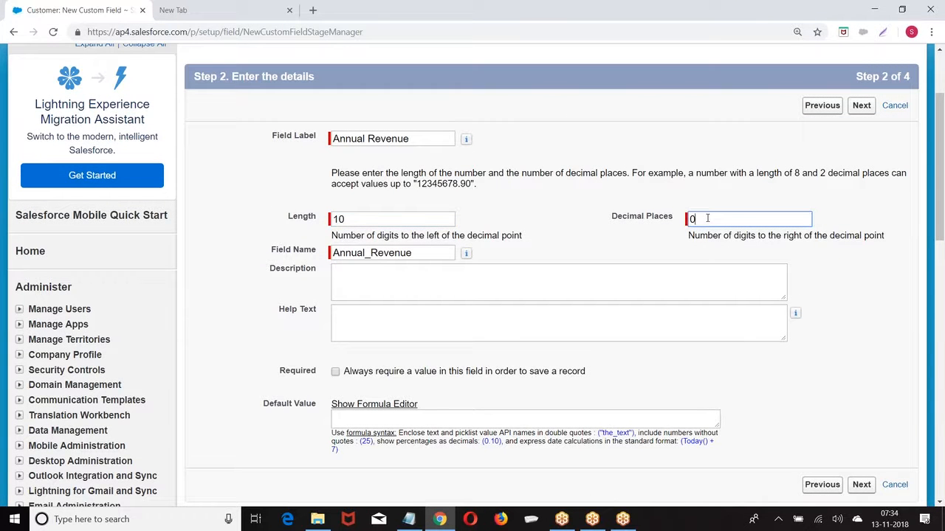
{"action": "left_click_drag", "start_coordinate": [334, 219], "coordinate": [355, 219]}
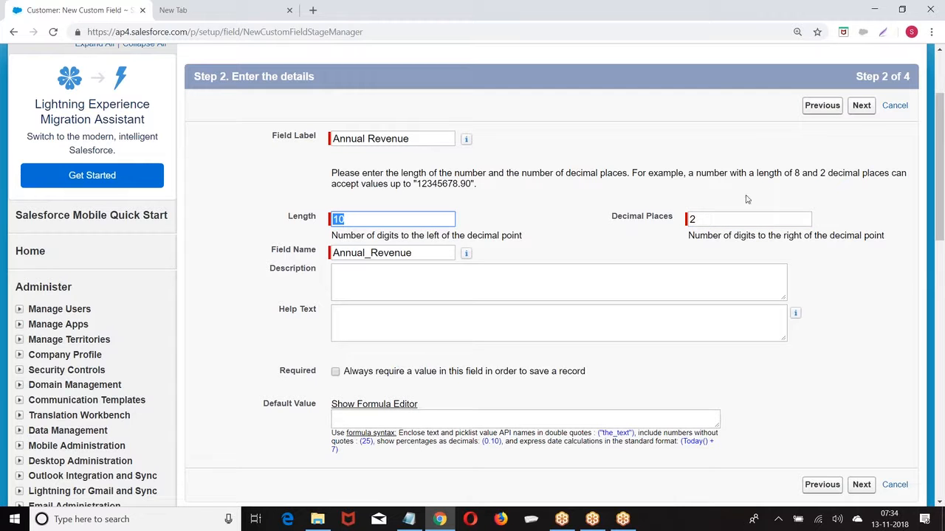
{"action": "left_click", "coordinate": [861, 107]}
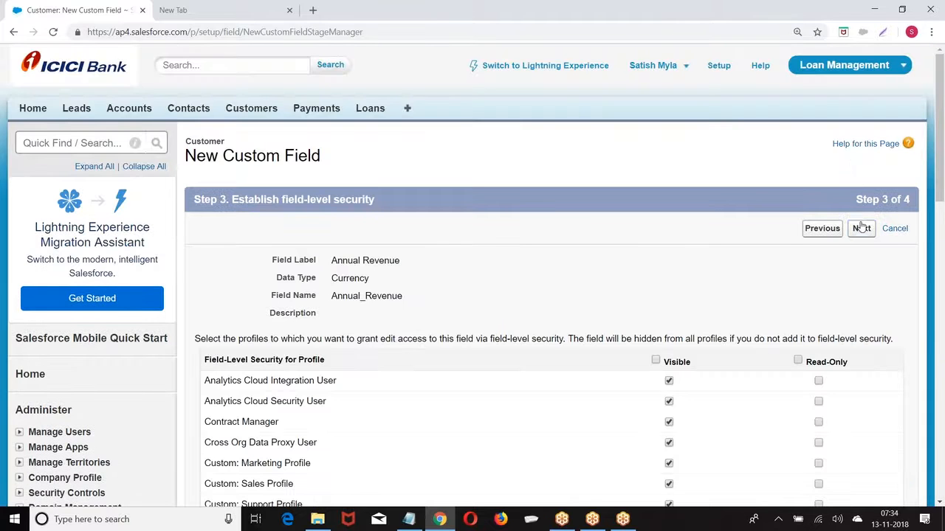
{"action": "left_click", "coordinate": [862, 228]}
Save Annual Revenue and start another Currency field
{"action": "left_click", "coordinate": [816, 231]}
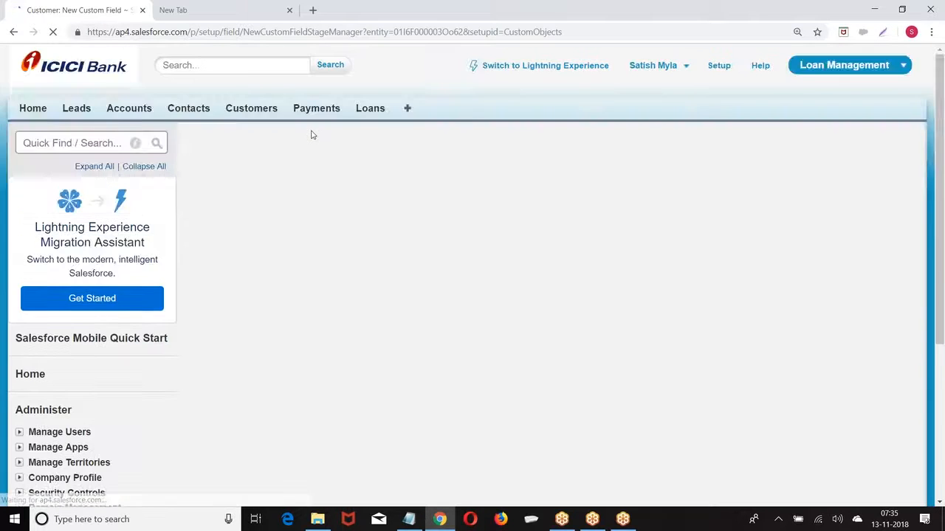
{"action": "scroll", "coordinate": [313, 136], "scroll_direction": "down", "scroll_amount": 3}
{"action": "scroll", "coordinate": [313, 136], "scroll_direction": "down", "scroll_amount": 3}
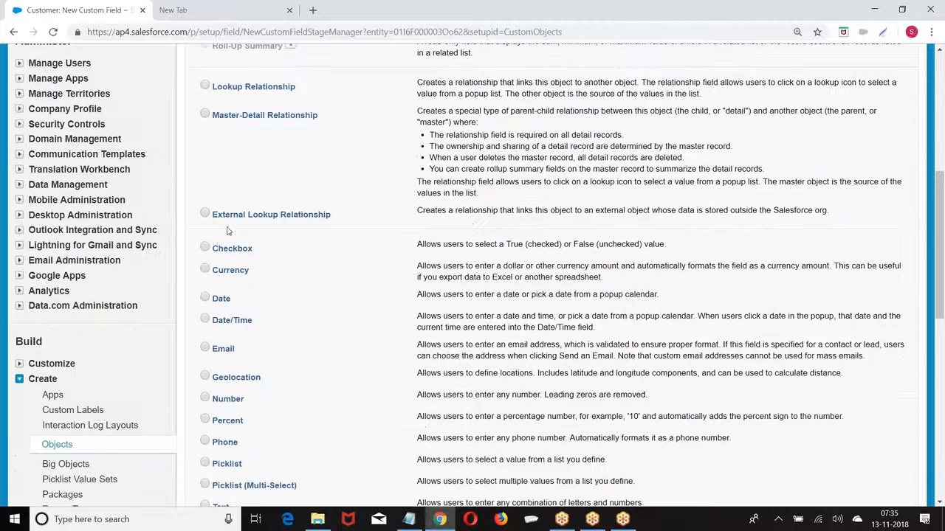
{"action": "left_click", "coordinate": [204, 271]}
{"action": "scroll", "coordinate": [224, 273], "scroll_direction": "up", "scroll_amount": 1}
{"action": "scroll", "coordinate": [517, 273], "scroll_direction": "up", "scroll_amount": 3}
{"action": "left_click", "coordinate": [861, 105]}
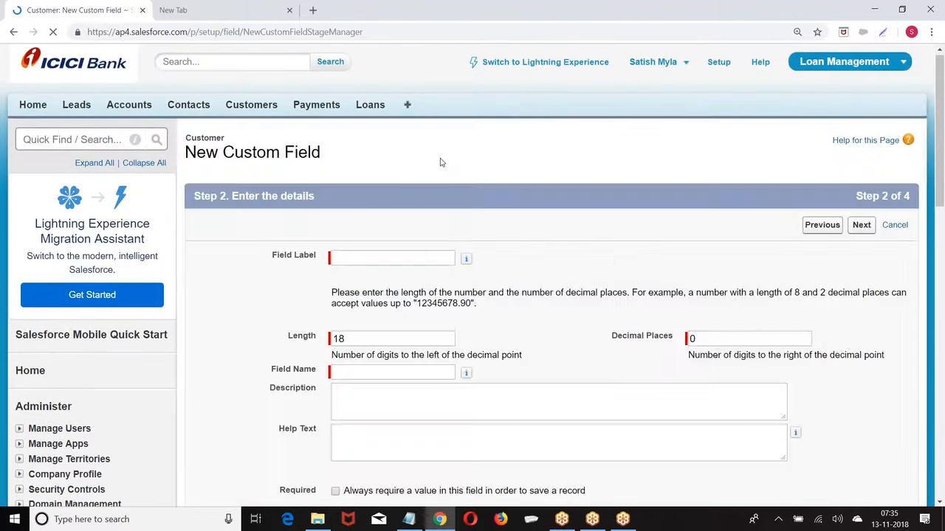
Label the field Salary with length 6 and 2 decimal places, then pass field-level security
{"action": "scroll", "coordinate": [441, 163], "scroll_direction": "down", "scroll_amount": 2}
{"action": "left_click", "coordinate": [358, 137]}
{"action": "type", "text": "Salary"}
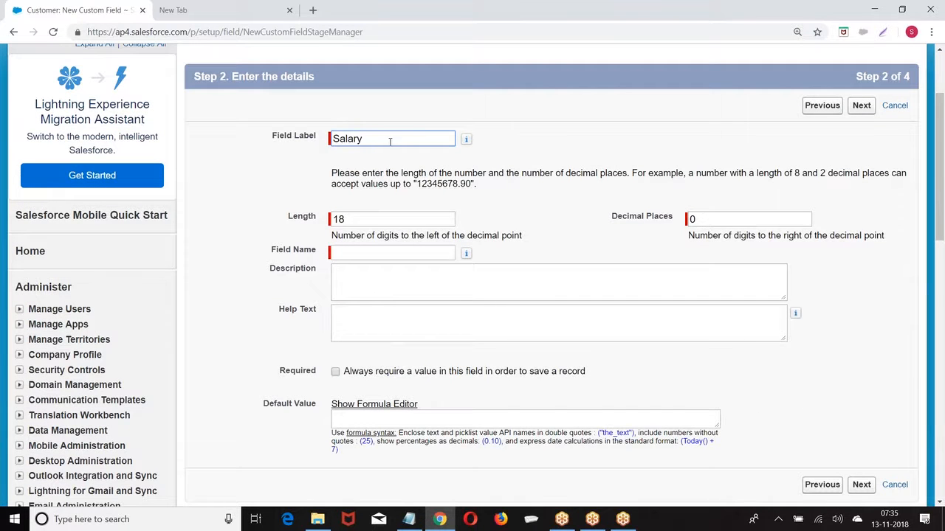
{"action": "left_click", "coordinate": [485, 208]}
{"action": "double_click", "coordinate": [384, 218]}
{"action": "key", "text": "BackSpace"}
{"action": "type", "text": "6"}
{"action": "left_click", "coordinate": [706, 219]}
{"action": "type", "text": "2"}
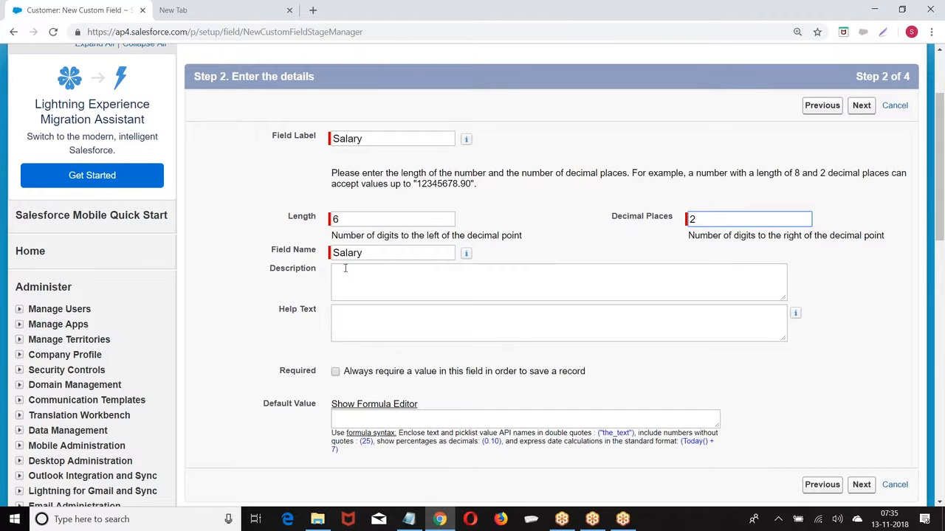
{"action": "left_click", "coordinate": [861, 105]}
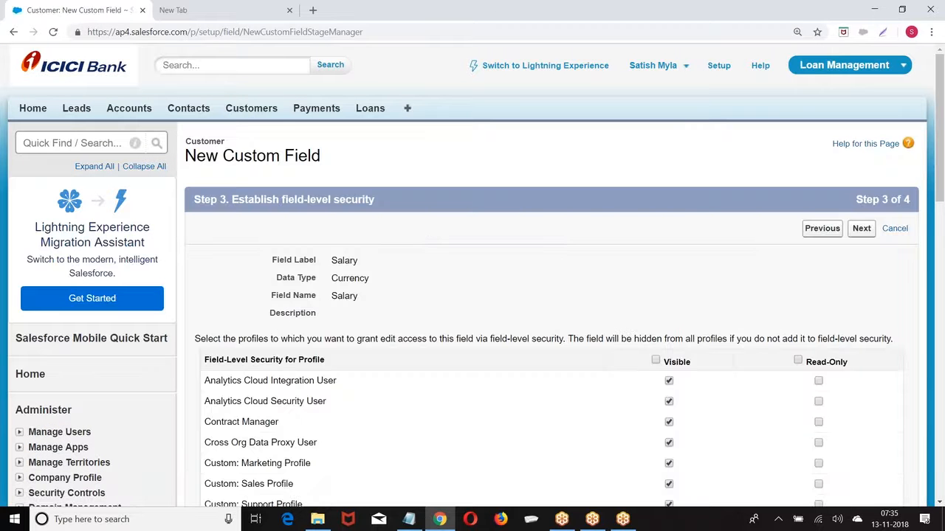
{"action": "left_click", "coordinate": [860, 229]}
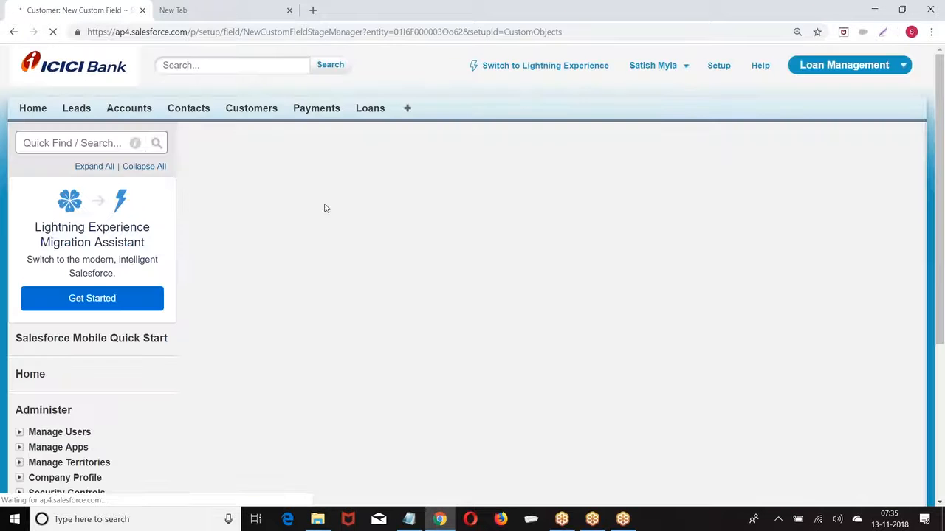
Choose Date as the new Customer field's data type
{"action": "scroll", "coordinate": [473, 295], "scroll_direction": "down", "scroll_amount": 3}
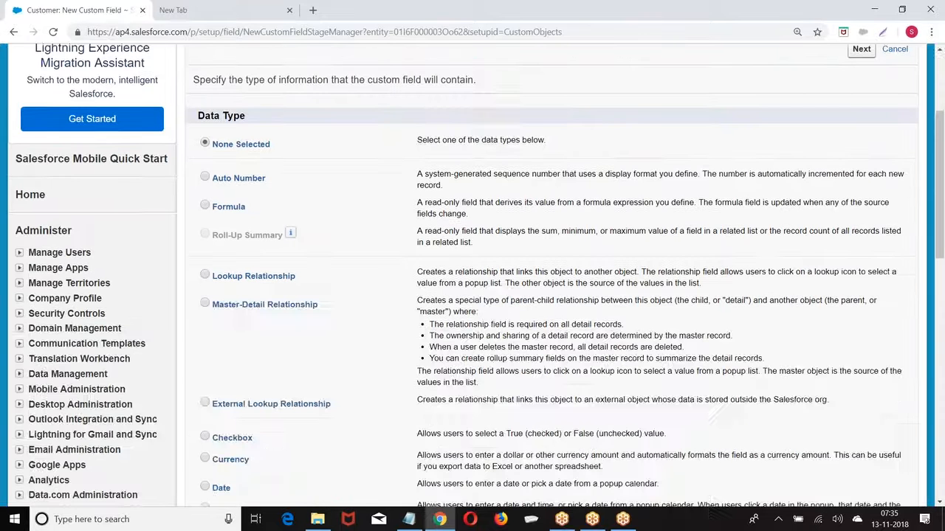
{"action": "scroll", "coordinate": [316, 221], "scroll_direction": "down", "scroll_amount": 2}
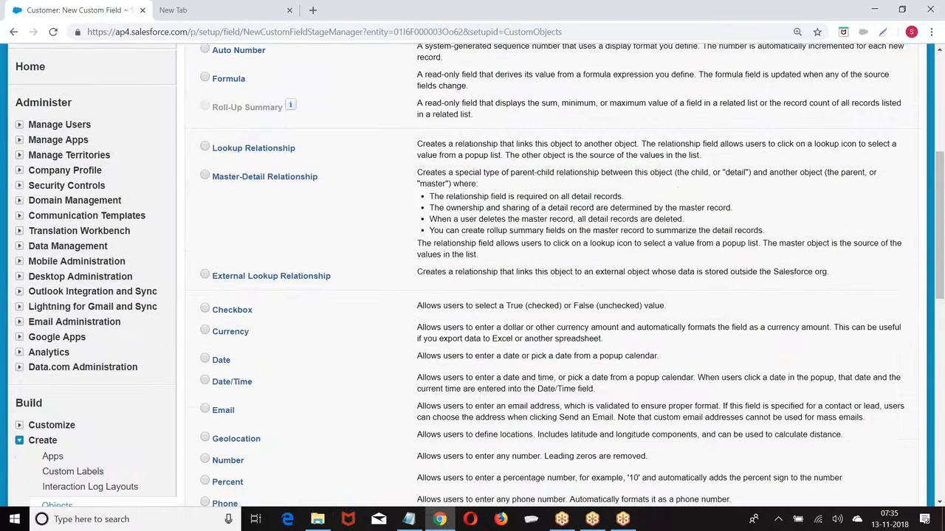
{"action": "scroll", "coordinate": [205, 236], "scroll_direction": "down", "scroll_amount": 2}
{"action": "left_click", "coordinate": [206, 236]}
{"action": "scroll", "coordinate": [727, 194], "scroll_direction": "up", "scroll_amount": 5}
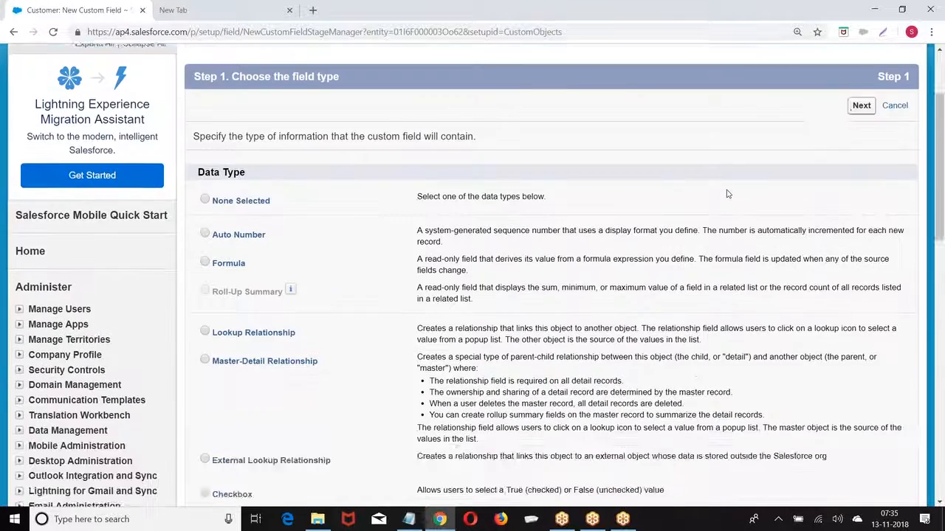
{"action": "scroll", "coordinate": [727, 193], "scroll_direction": "up", "scroll_amount": 1}
{"action": "left_click", "coordinate": [857, 167]}
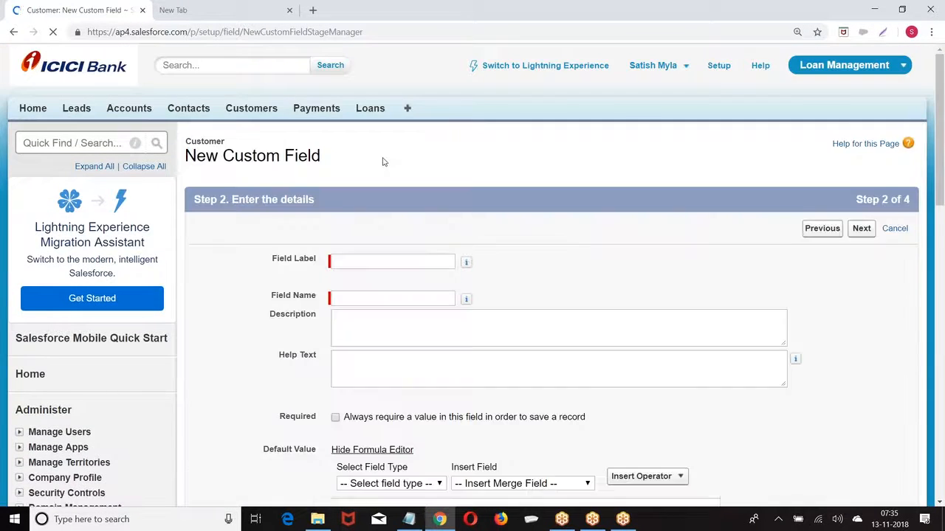
Set the field label to Registered Date
{"action": "scroll", "coordinate": [376, 163], "scroll_direction": "down", "scroll_amount": 2}
{"action": "left_click", "coordinate": [355, 140]}
{"action": "type", "text": "ESD"}
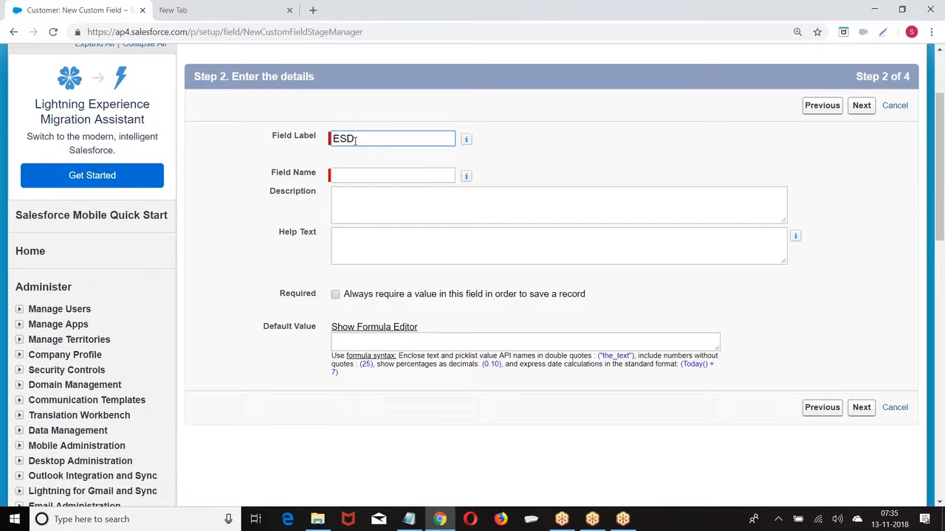
{"action": "key", "text": "BackSpace"}
{"action": "left_click", "coordinate": [568, 146]}
{"action": "left_click_drag", "start_coordinate": [385, 146], "coordinate": [243, 148]}
{"action": "key", "text": "BackSpace"}
{"action": "type", "text": "RegisteredDate"}
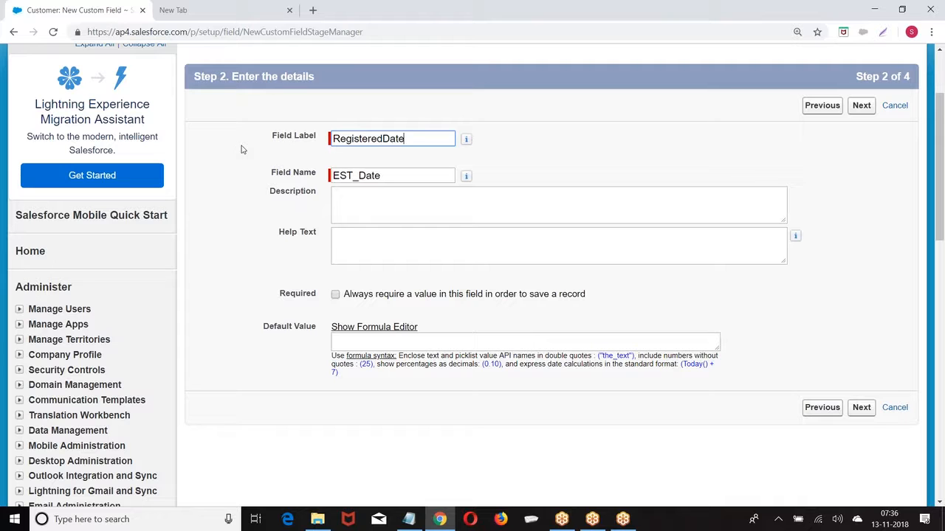
{"action": "key", "text": "Tab"}
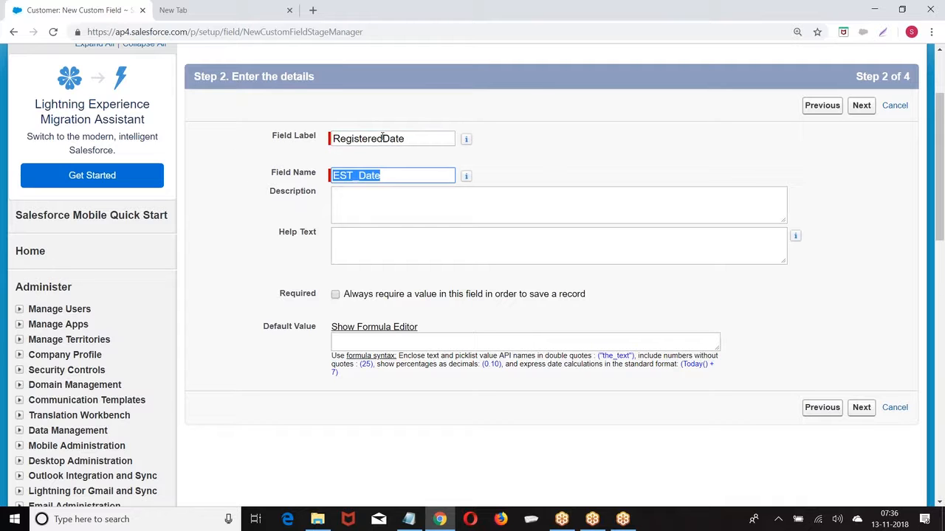
{"action": "left_click", "coordinate": [383, 138]}
Change the field name to Registered_Date and continue past field-level security
{"action": "key", "text": "ctrl+a"}
{"action": "key", "text": "ctrl+c"}
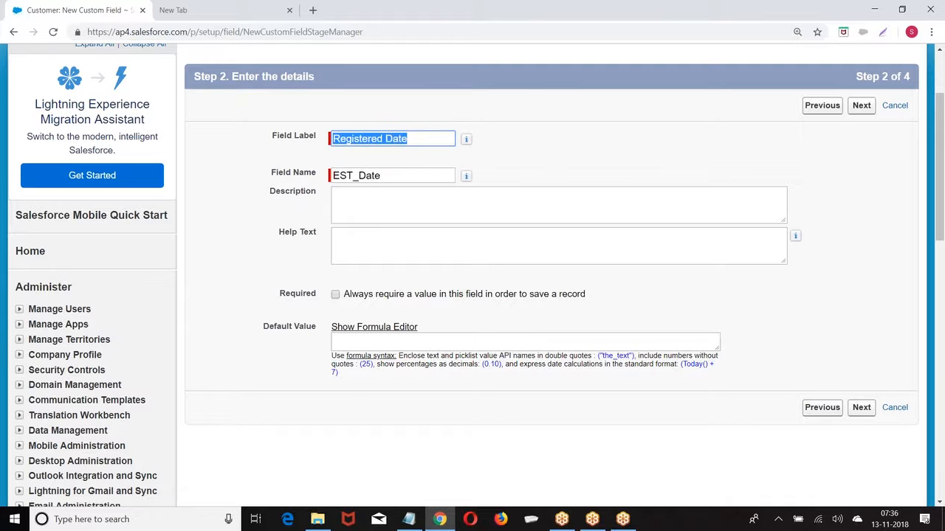
{"action": "left_click", "coordinate": [390, 175]}
{"action": "key", "text": "ctrl+a"}
{"action": "key", "text": "ctrl+v"}
{"action": "key", "text": "BackSpace"}
{"action": "type", "text": "_"}
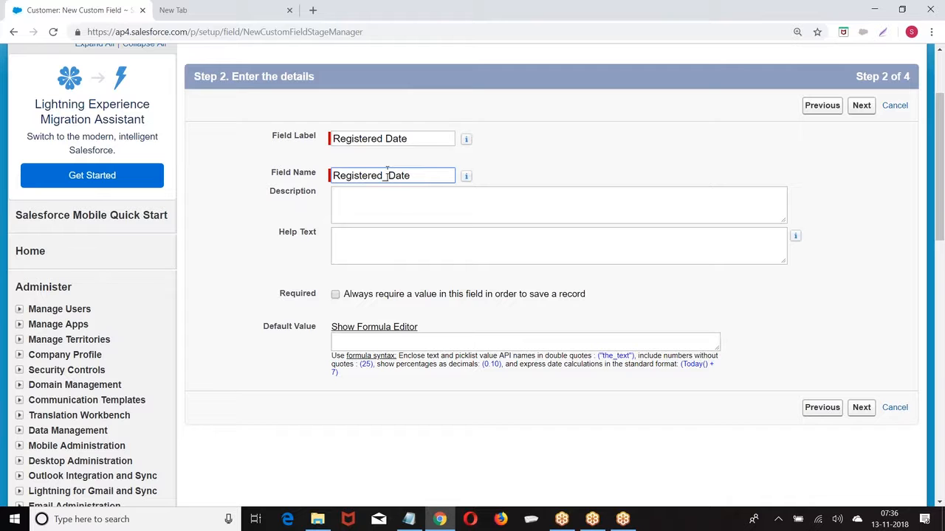
{"action": "left_click", "coordinate": [861, 106]}
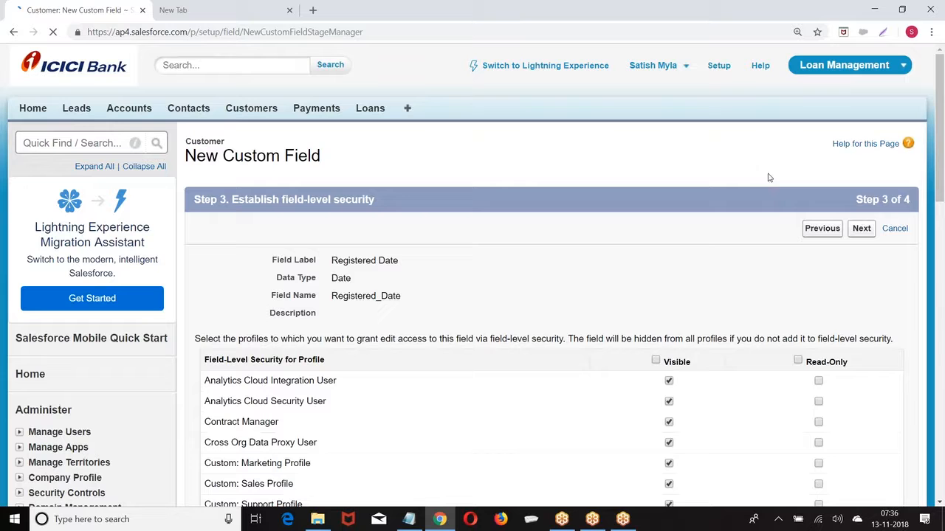
{"action": "left_click", "coordinate": [862, 228]}
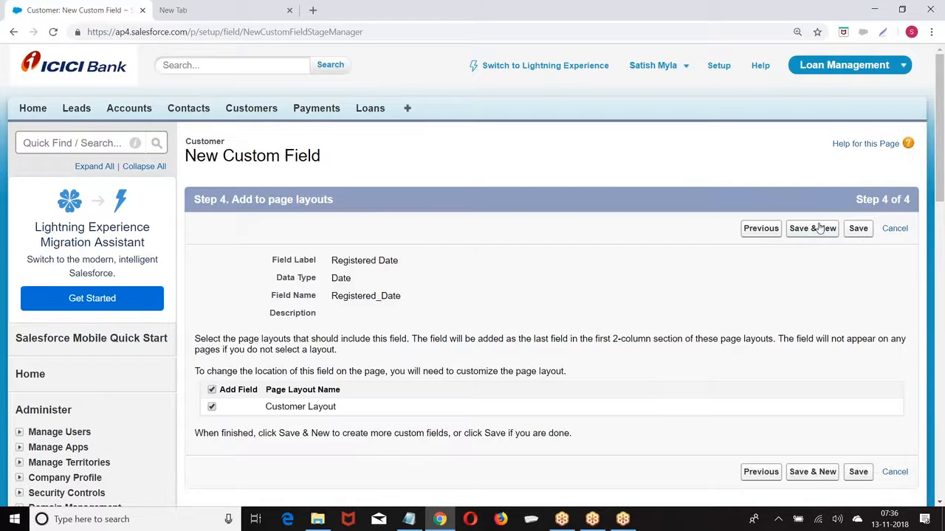
Save the Registered Date field and start another Date field
{"action": "left_click", "coordinate": [814, 229]}
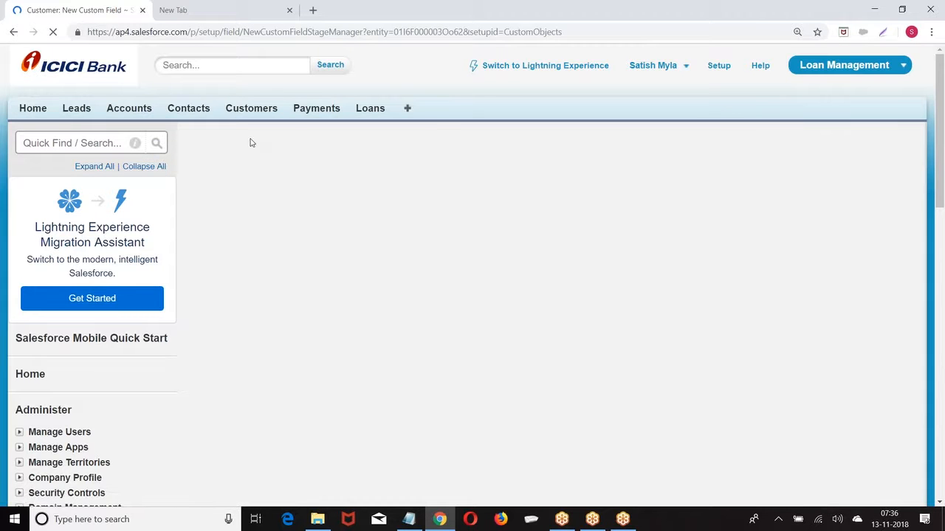
{"action": "scroll", "coordinate": [249, 145], "scroll_direction": "down", "scroll_amount": 3}
{"action": "scroll", "coordinate": [249, 147], "scroll_direction": "down", "scroll_amount": 4}
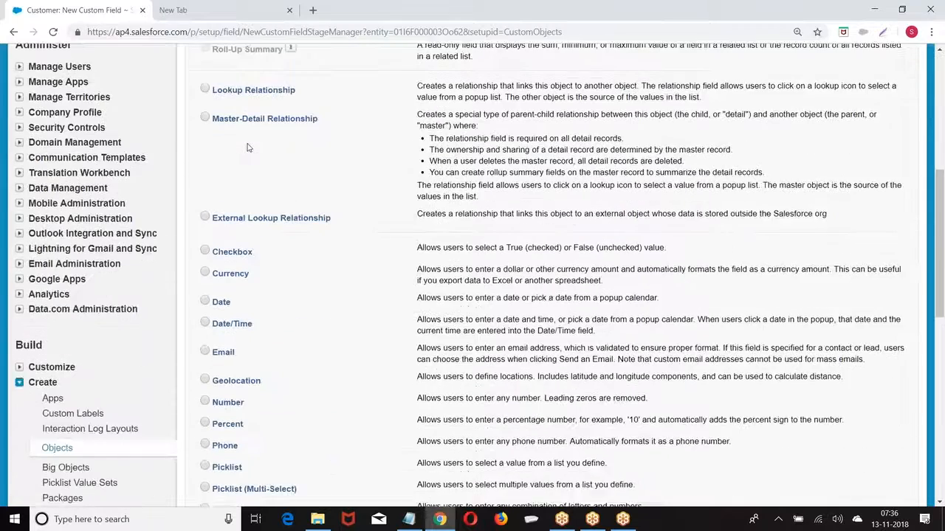
{"action": "scroll", "coordinate": [226, 145], "scroll_direction": "down", "scroll_amount": 1}
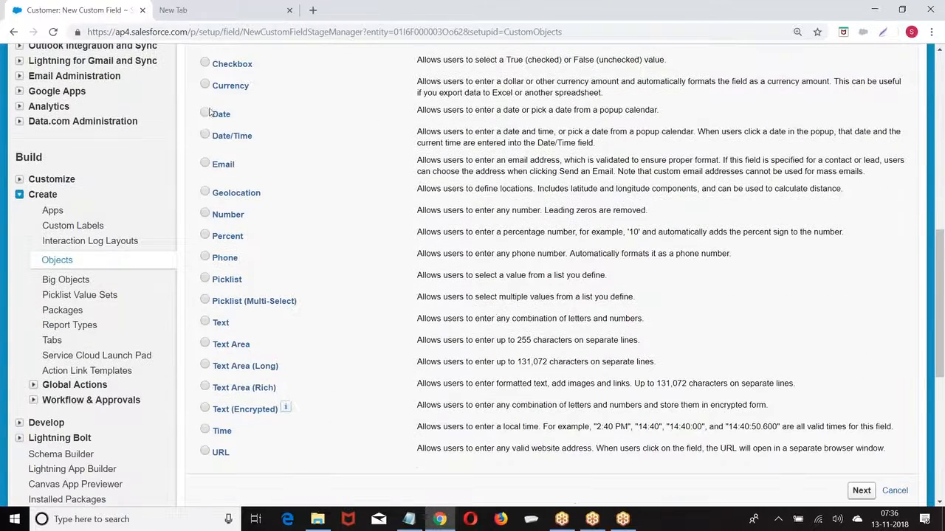
{"action": "scroll", "coordinate": [435, 154], "scroll_direction": "down", "scroll_amount": 3}
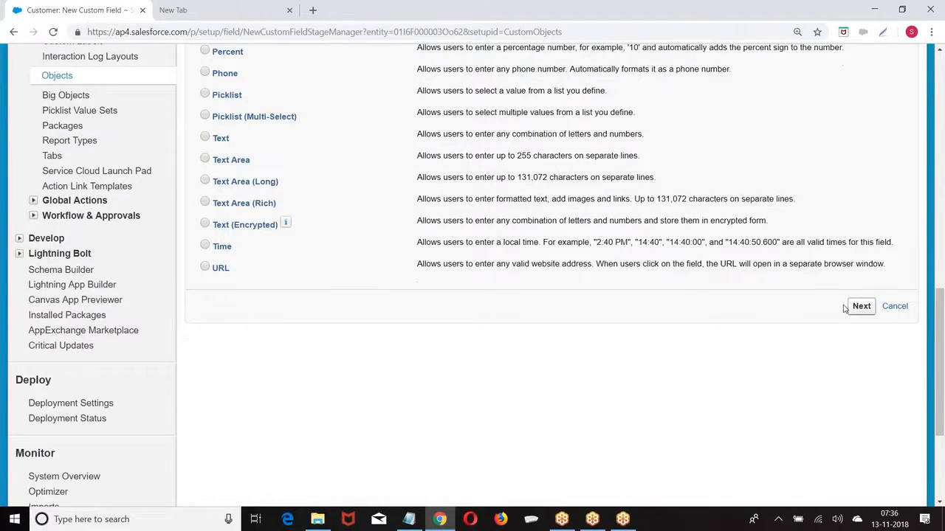
{"action": "left_click", "coordinate": [848, 309]}
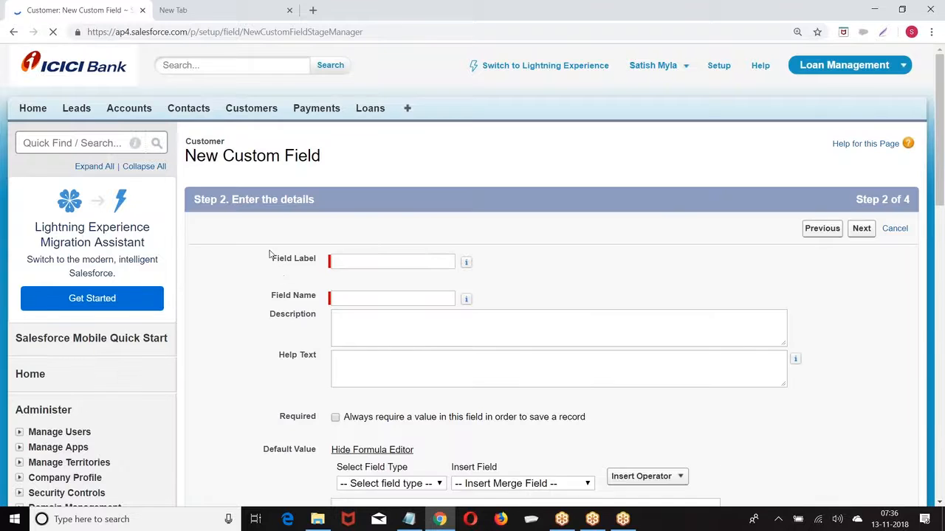
Label the new Date field DOB, name DOB, and pass field-level security
{"action": "left_click", "coordinate": [359, 258]}
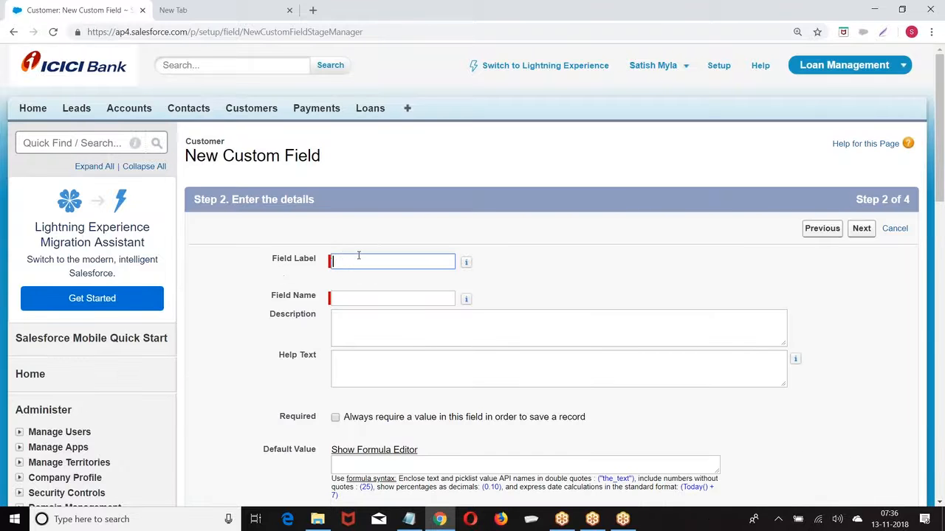
{"action": "left_click", "coordinate": [378, 298]}
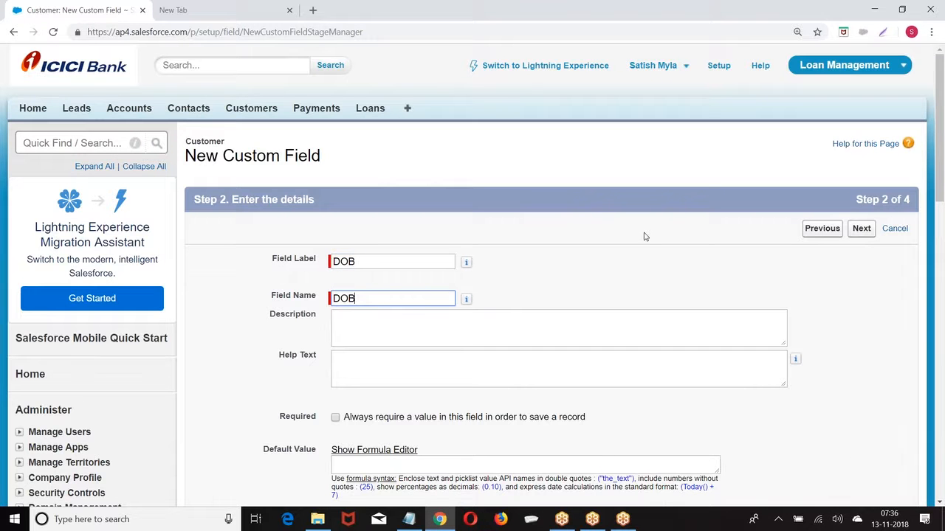
{"action": "left_click", "coordinate": [861, 228]}
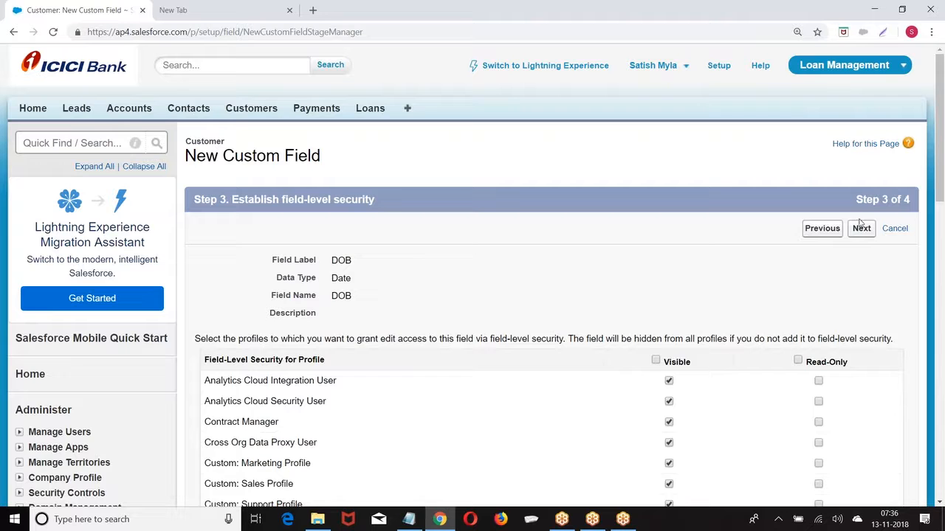
{"action": "left_click", "coordinate": [864, 230]}
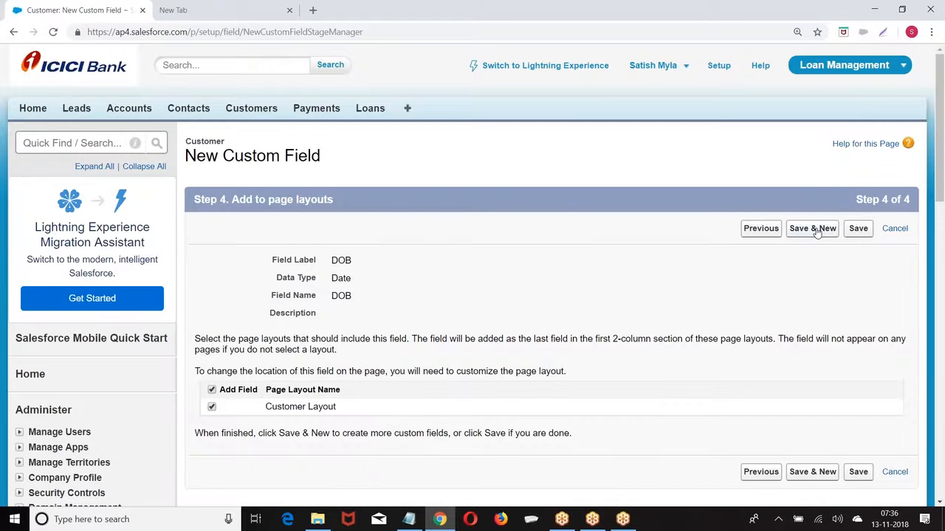
Save DOB and start a new Customer field of type Email
{"action": "left_click", "coordinate": [815, 230]}
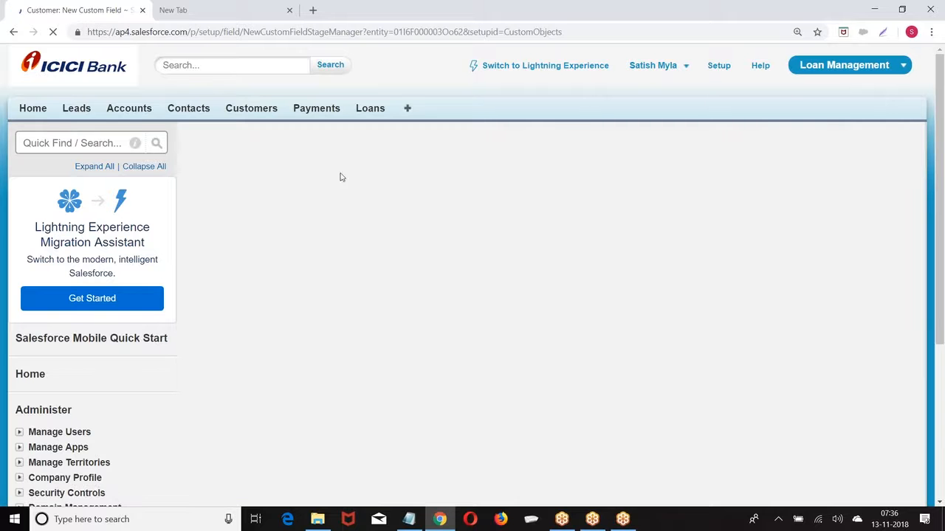
{"action": "scroll", "coordinate": [299, 169], "scroll_direction": "down", "scroll_amount": 5}
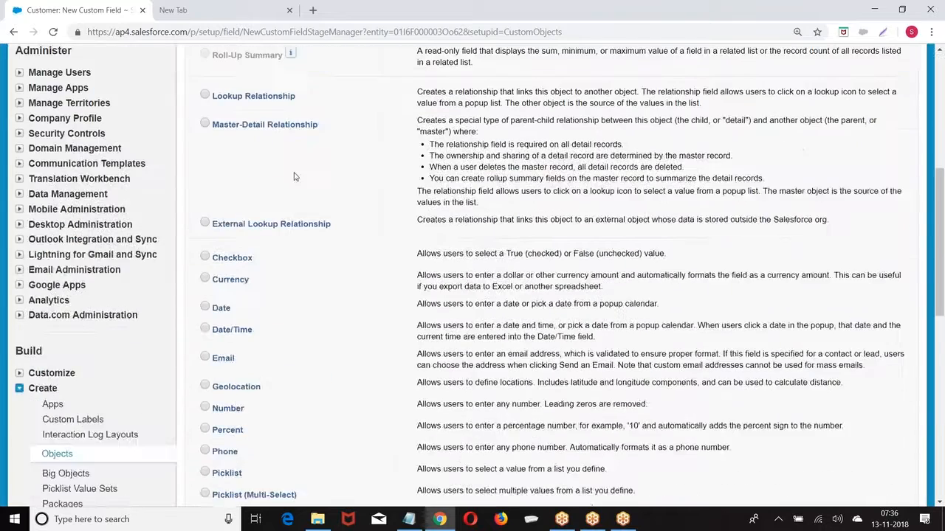
{"action": "scroll", "coordinate": [293, 180], "scroll_direction": "down", "scroll_amount": 1}
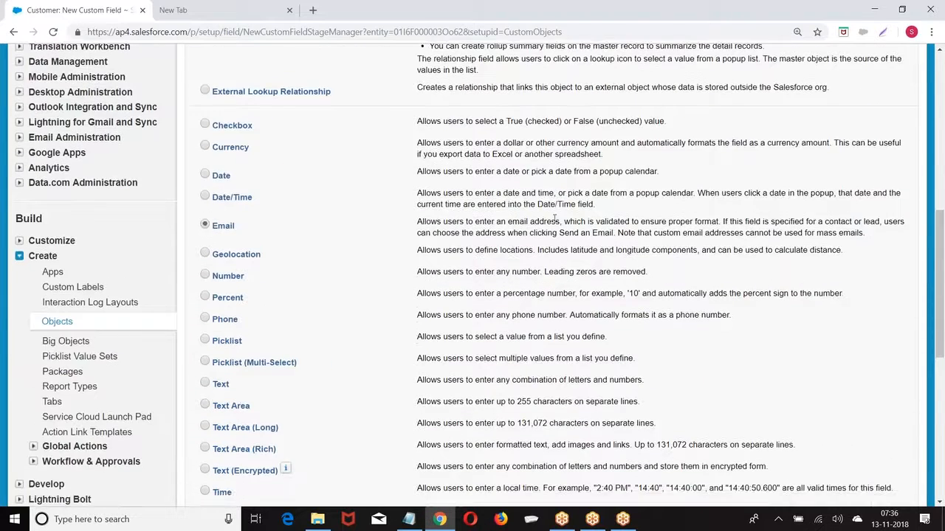
{"action": "scroll", "coordinate": [569, 217], "scroll_direction": "down", "scroll_amount": 3}
{"action": "left_click", "coordinate": [860, 368]}
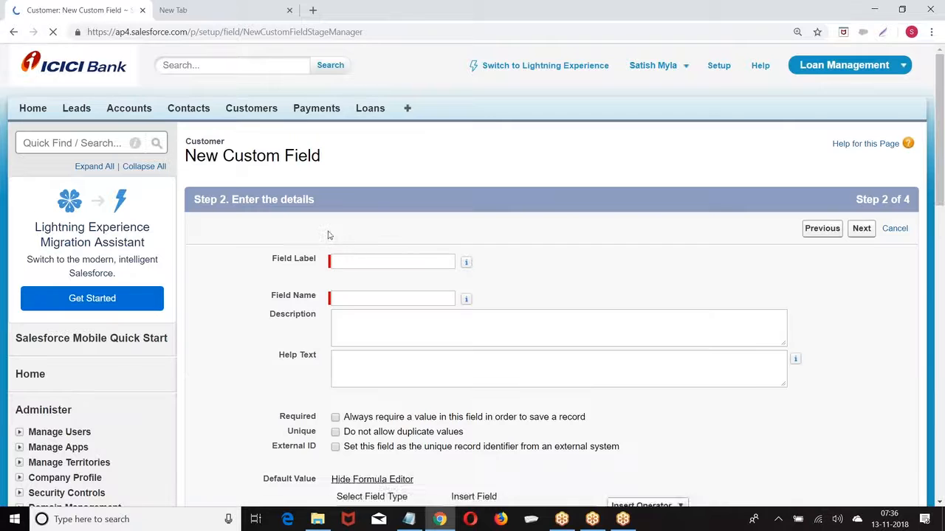
Label the Email field Email, name Email, and save it onto Customer Layout
{"action": "left_click", "coordinate": [363, 268]}
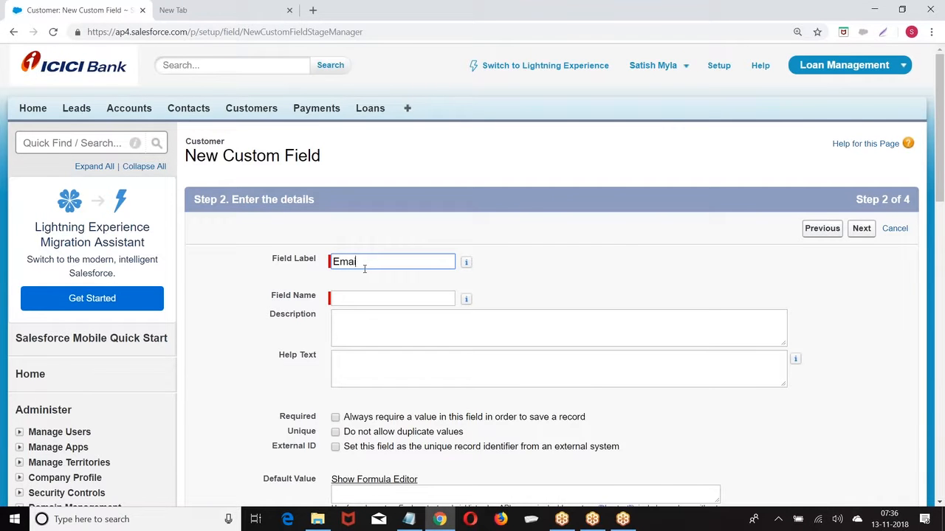
{"action": "left_click", "coordinate": [373, 298]}
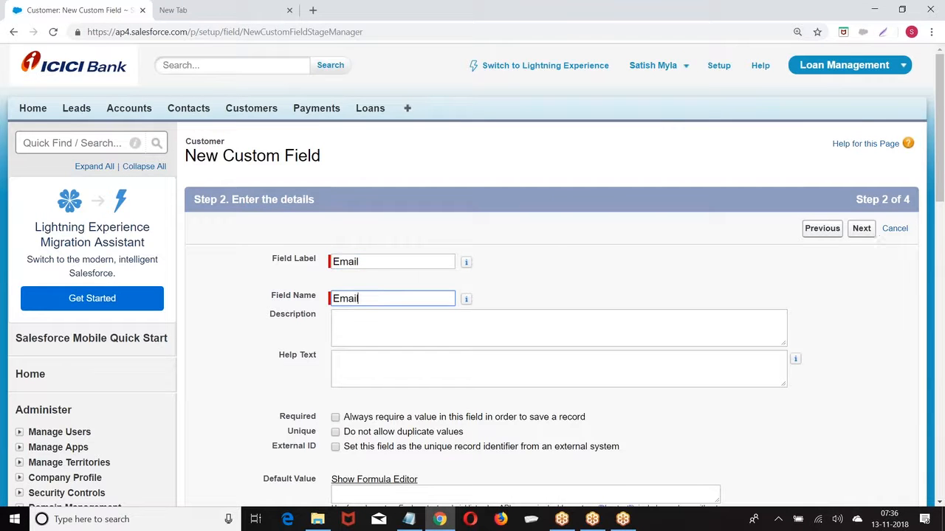
{"action": "left_click", "coordinate": [867, 232]}
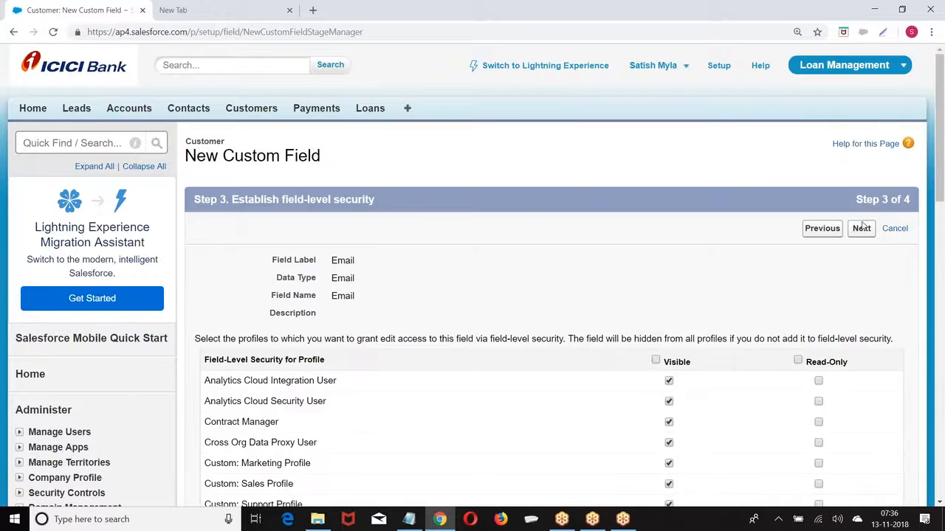
{"action": "left_click", "coordinate": [862, 228]}
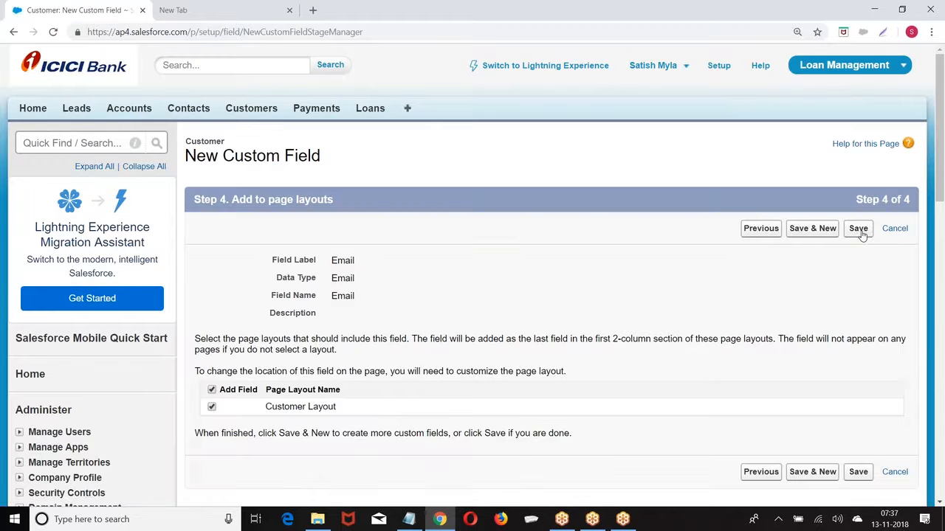
{"action": "left_click", "coordinate": [859, 230]}
Go from Setup through Create > Objects to Customer and start a new custom field
{"action": "scroll", "coordinate": [509, 236], "scroll_direction": "down", "scroll_amount": 6}
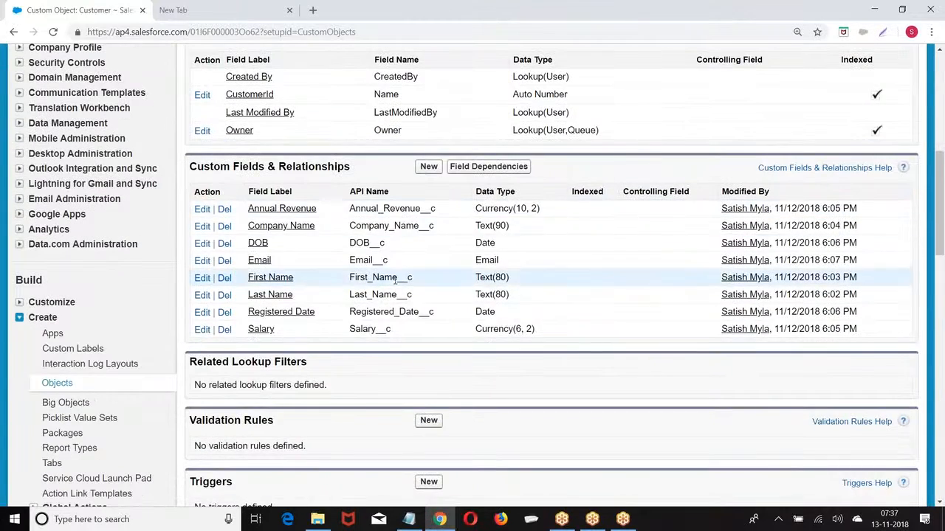
{"action": "scroll", "coordinate": [587, 272], "scroll_direction": "up", "scroll_amount": 6}
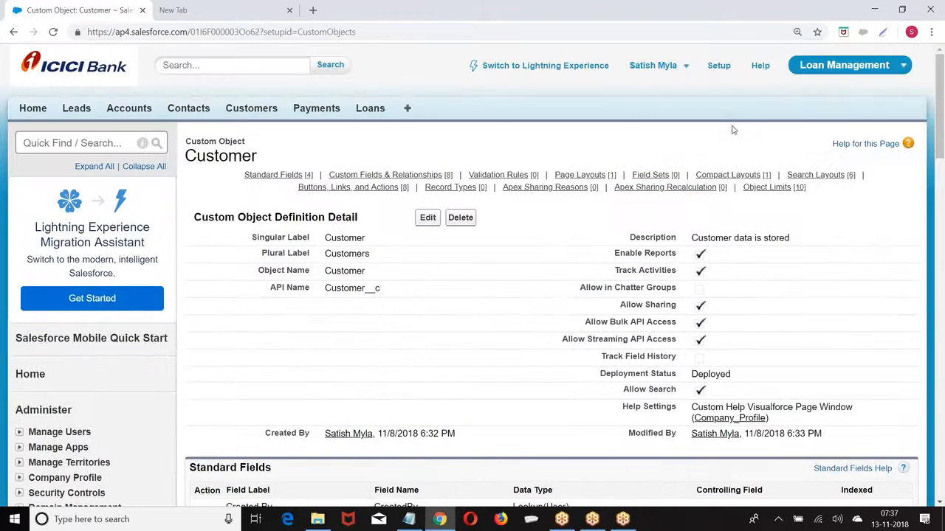
{"action": "left_click", "coordinate": [720, 67]}
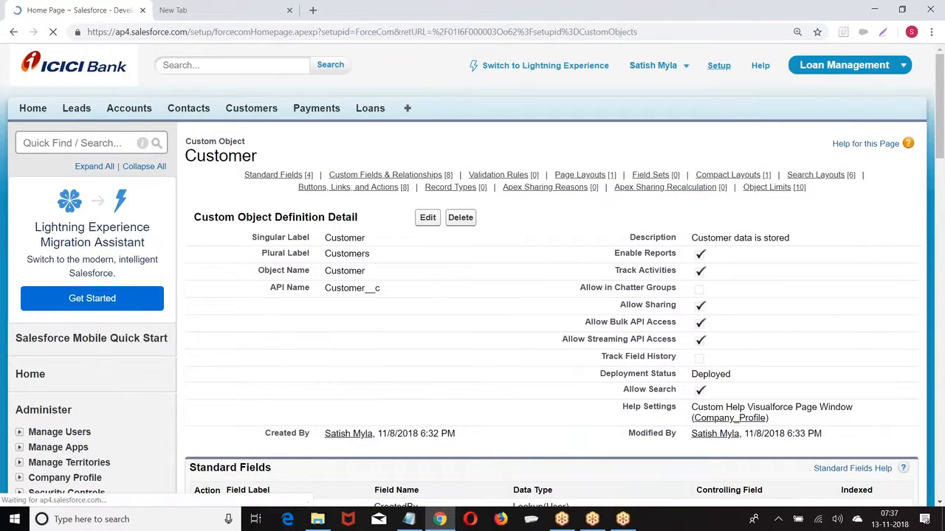
{"action": "scroll", "coordinate": [68, 150], "scroll_direction": "down", "scroll_amount": 5}
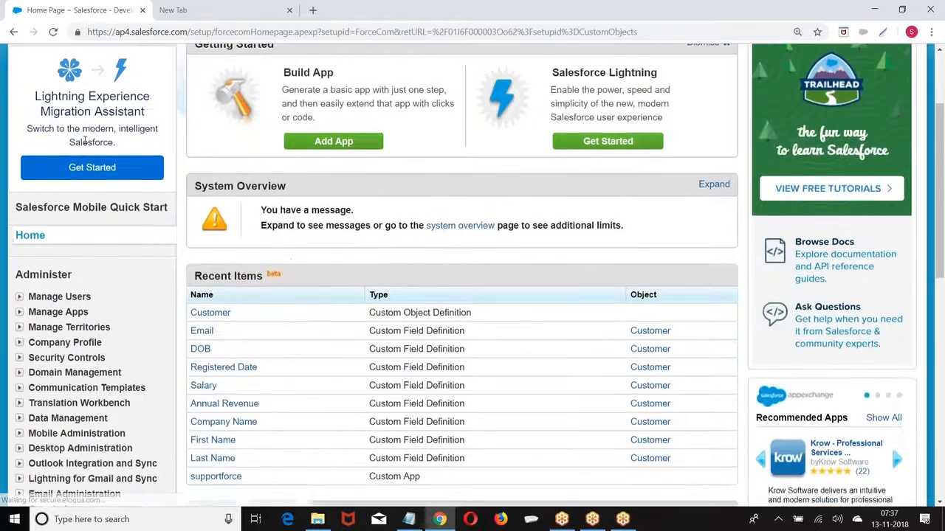
{"action": "scroll", "coordinate": [29, 277], "scroll_direction": "down", "scroll_amount": 3}
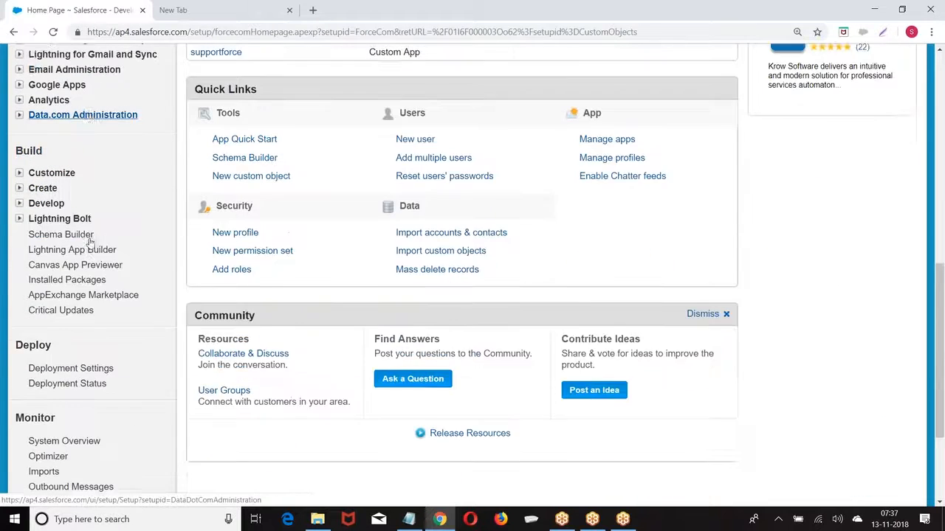
{"action": "left_click", "coordinate": [20, 129]}
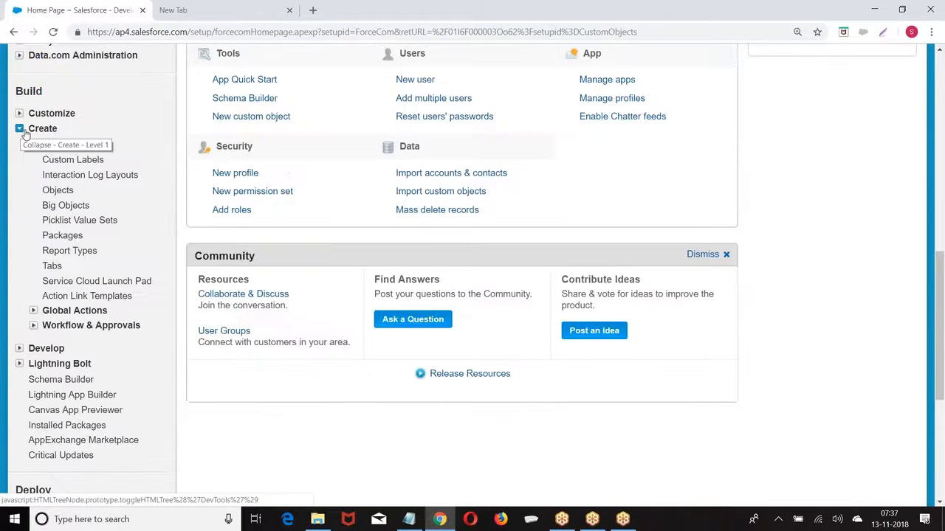
{"action": "left_click", "coordinate": [52, 191]}
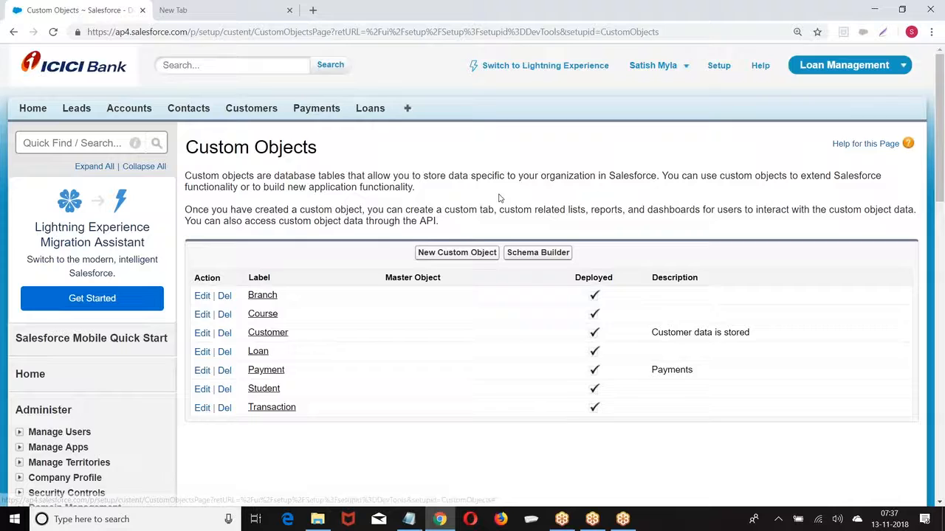
{"action": "scroll", "coordinate": [479, 226], "scroll_direction": "down", "scroll_amount": 1}
{"action": "left_click", "coordinate": [272, 273]}
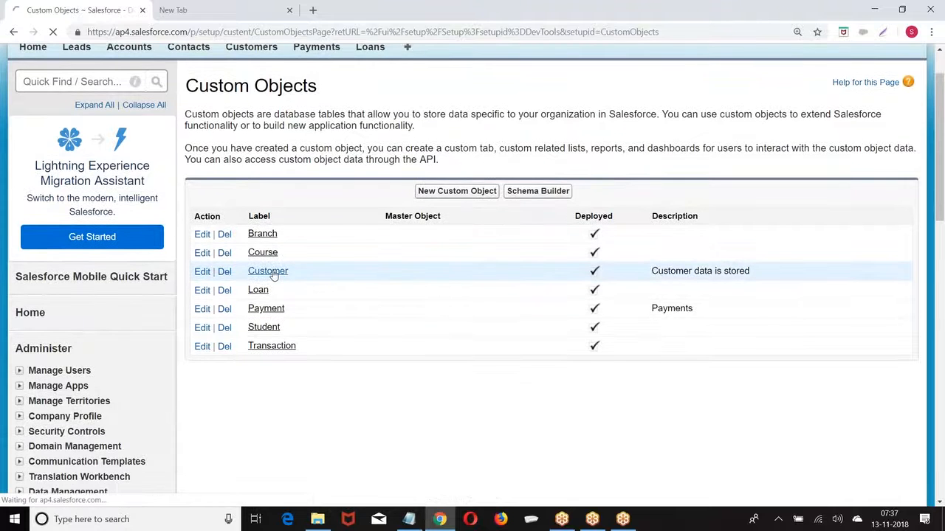
{"action": "scroll", "coordinate": [436, 210], "scroll_direction": "down", "scroll_amount": 5}
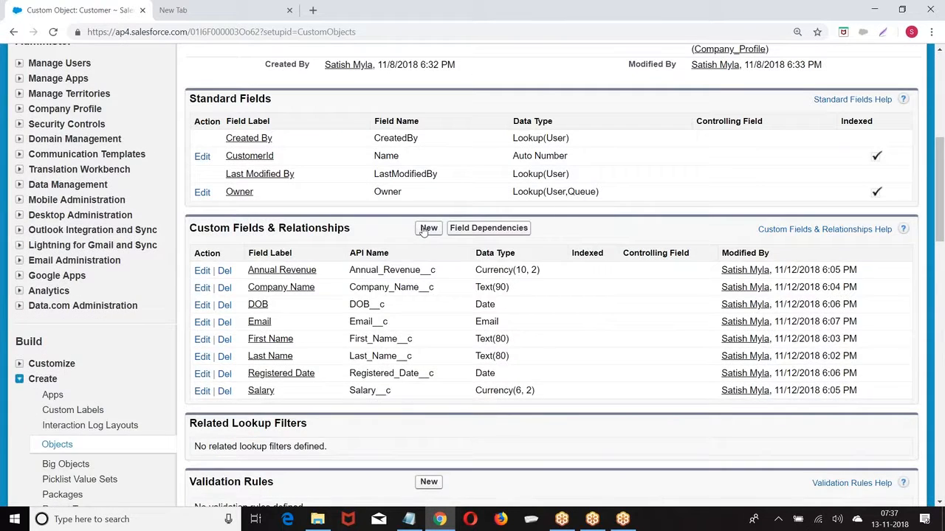
{"action": "left_click", "coordinate": [428, 230]}
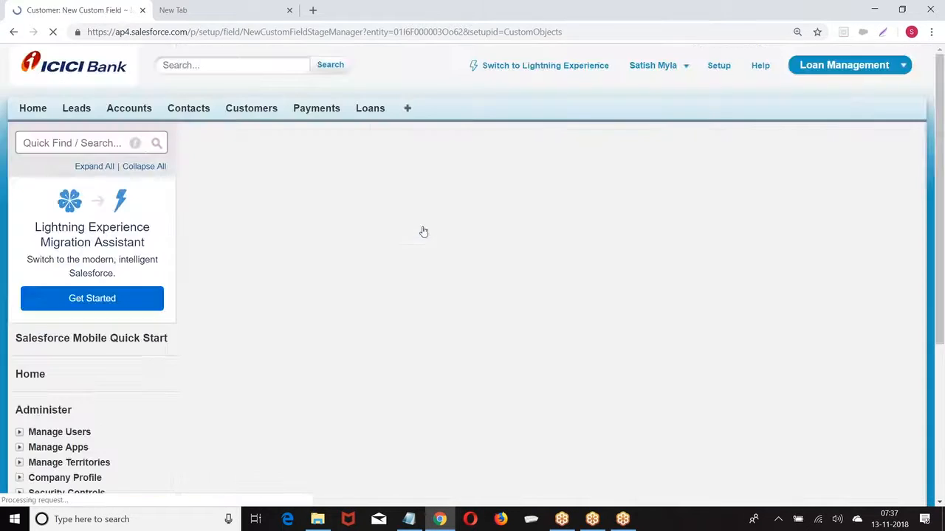
Create Phone field Land Line (name Land_Line), then Save & New
{"action": "scroll", "coordinate": [294, 191], "scroll_direction": "down", "scroll_amount": 7}
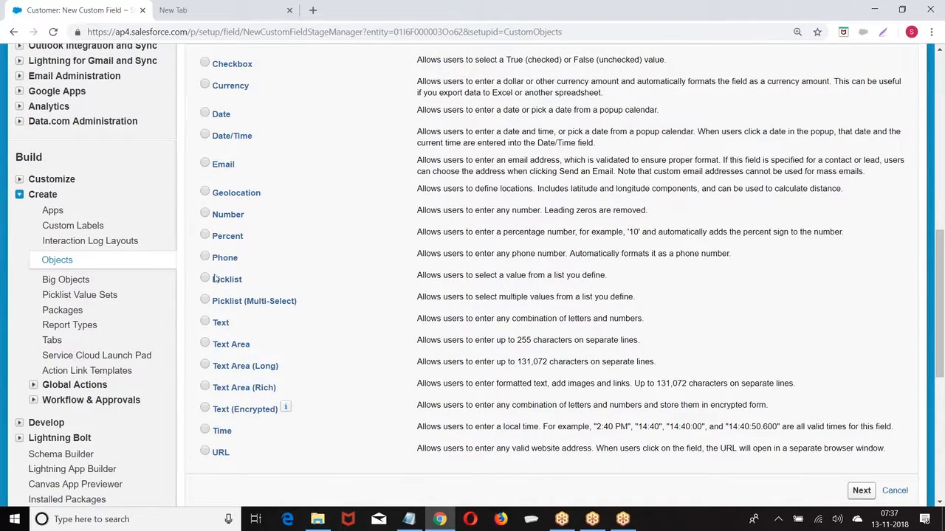
{"action": "scroll", "coordinate": [774, 432], "scroll_direction": "down", "scroll_amount": 1}
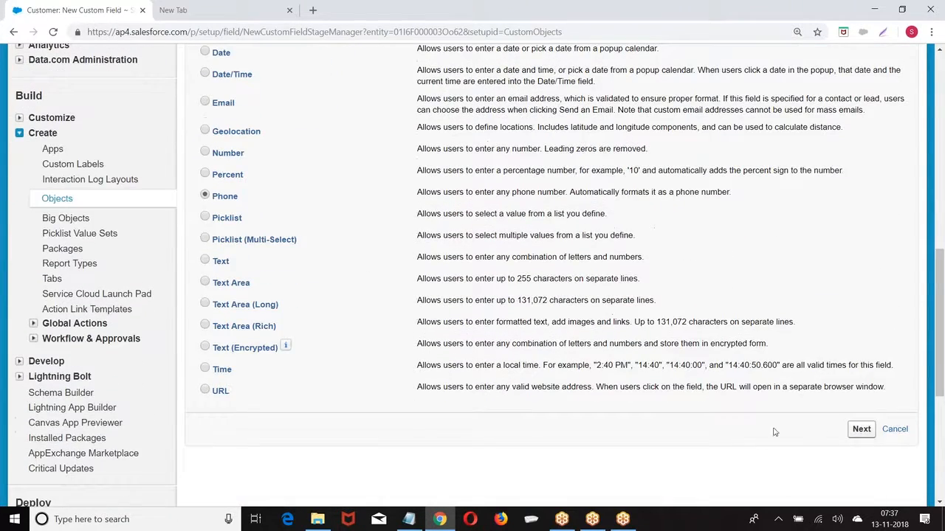
{"action": "left_click", "coordinate": [859, 429]}
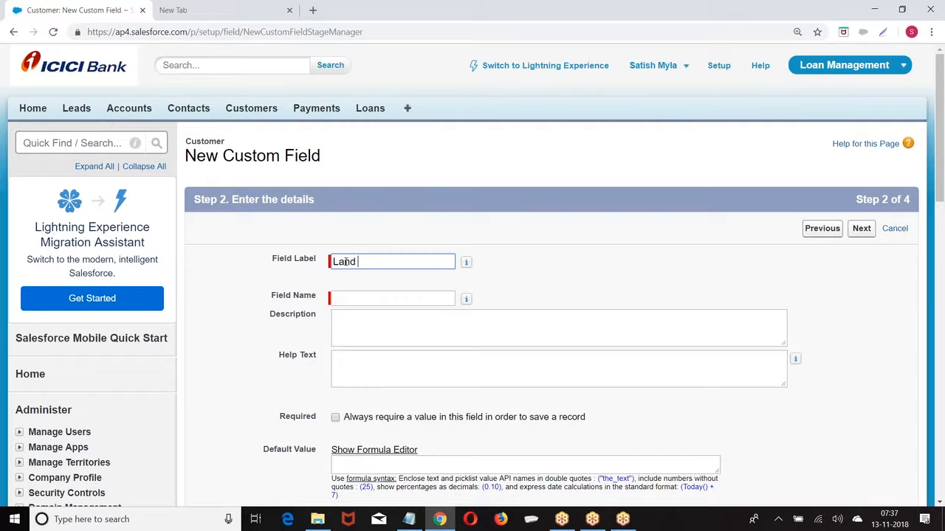
{"action": "left_click", "coordinate": [597, 268]}
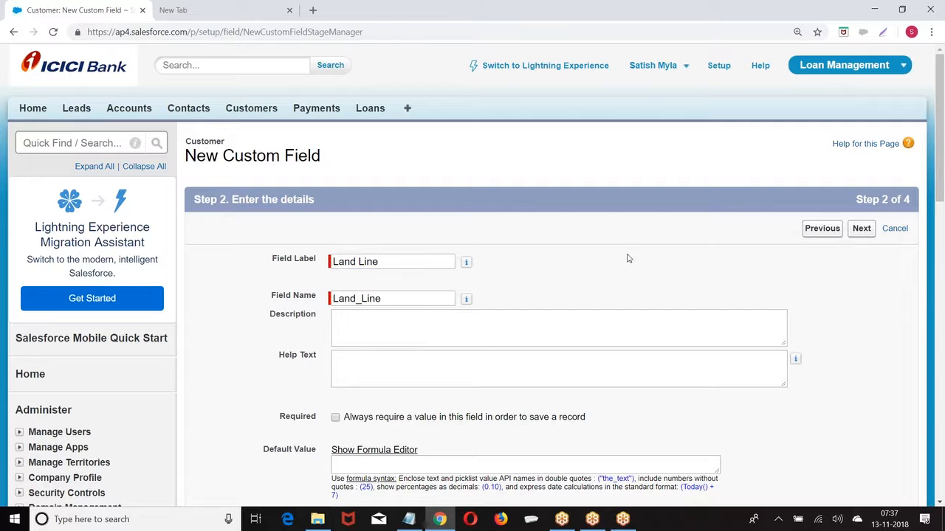
{"action": "left_click", "coordinate": [862, 229]}
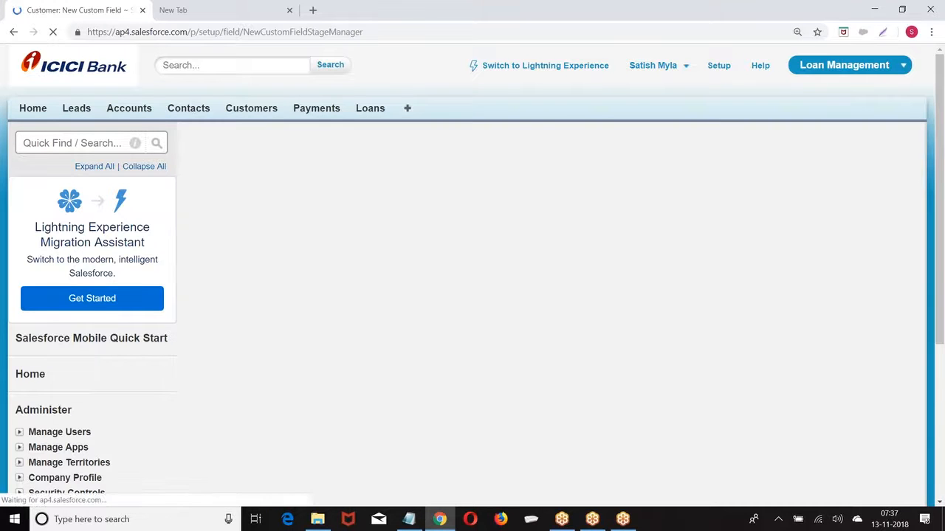
{"action": "left_click", "coordinate": [813, 229]}
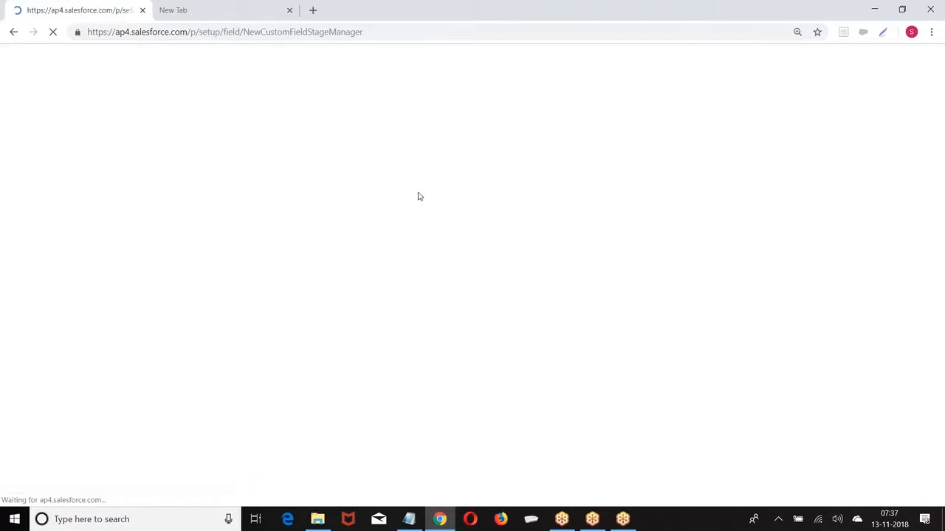
Create a Phone field labelled Mobile (name Mobile) and reach the page-layout step
{"action": "scroll", "coordinate": [343, 196], "scroll_direction": "down", "scroll_amount": 7}
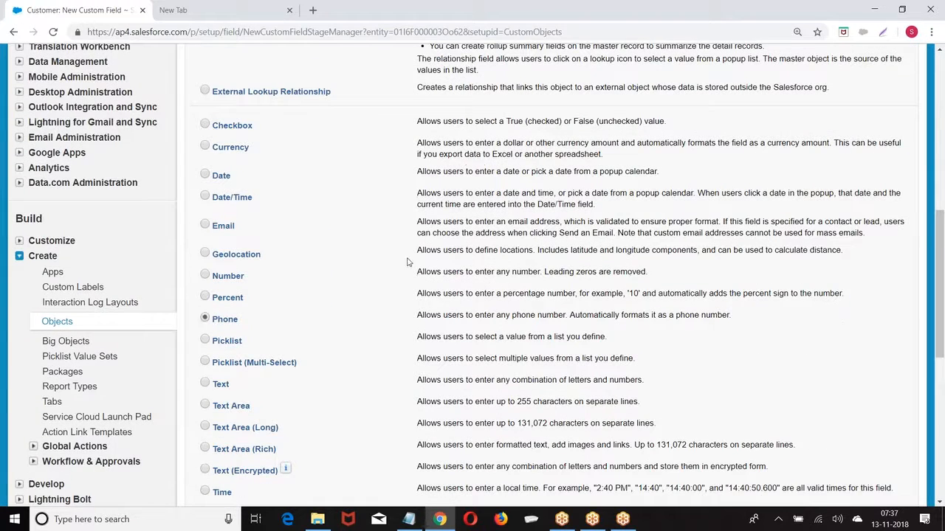
{"action": "scroll", "coordinate": [474, 264], "scroll_direction": "down", "scroll_amount": 2}
{"action": "left_click", "coordinate": [860, 429]}
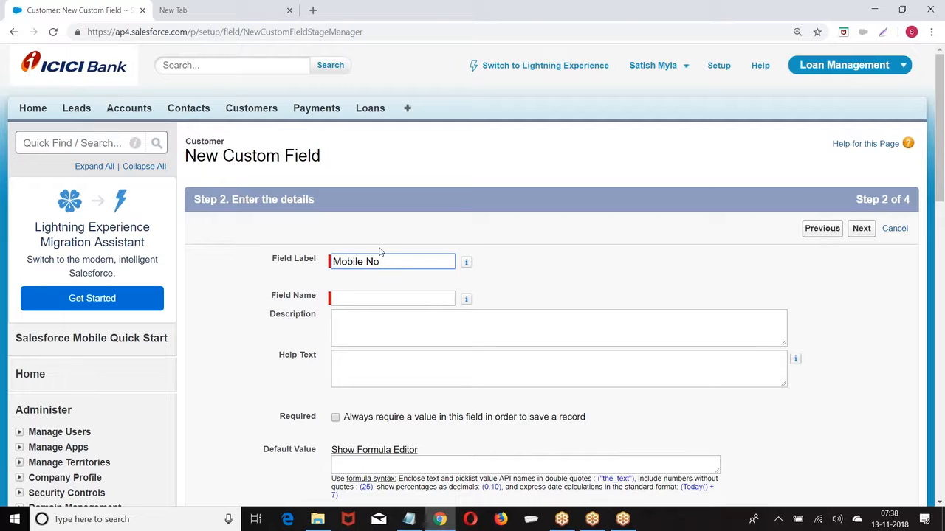
{"action": "double_click", "coordinate": [371, 263]}
{"action": "key", "text": "BackSpace"}
{"action": "left_click", "coordinate": [459, 283]}
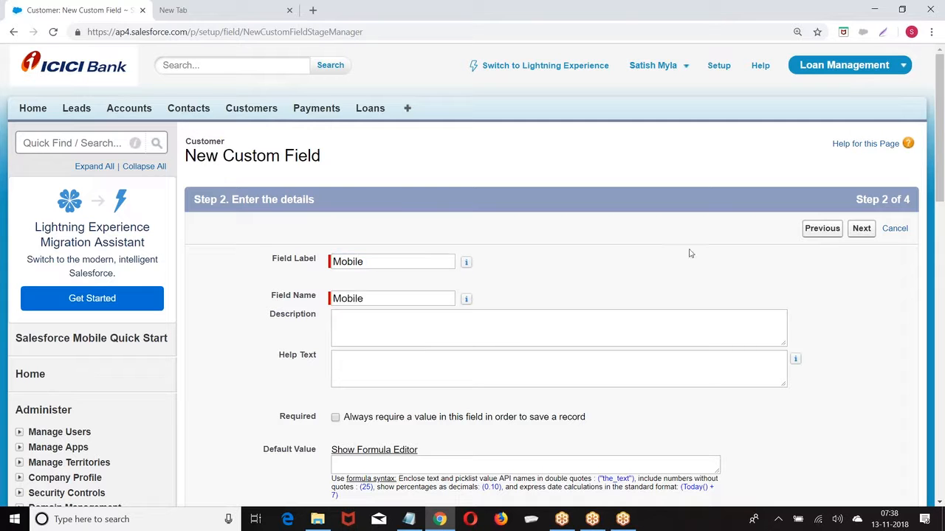
{"action": "left_click", "coordinate": [862, 230]}
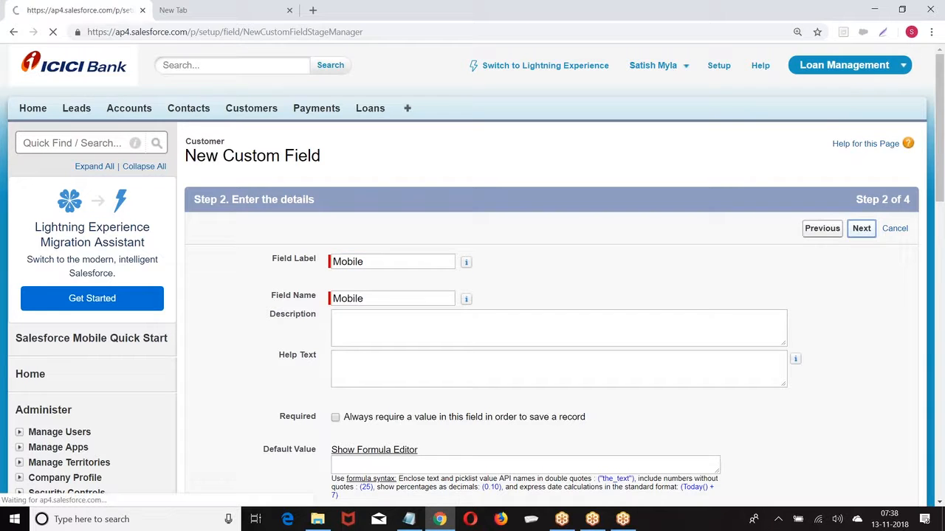
{"action": "scroll", "coordinate": [749, 203], "scroll_direction": "down", "scroll_amount": 1}
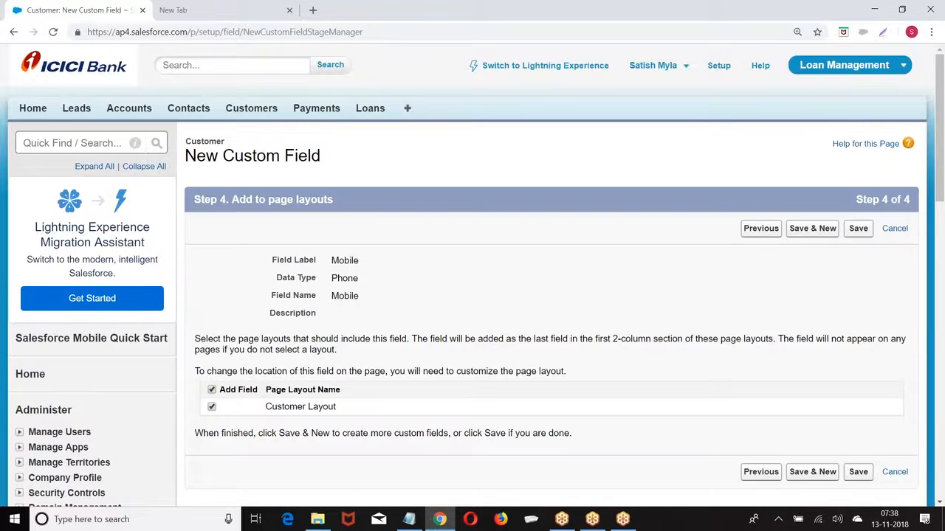
{"action": "scroll", "coordinate": [837, 180], "scroll_direction": "down", "scroll_amount": 1}
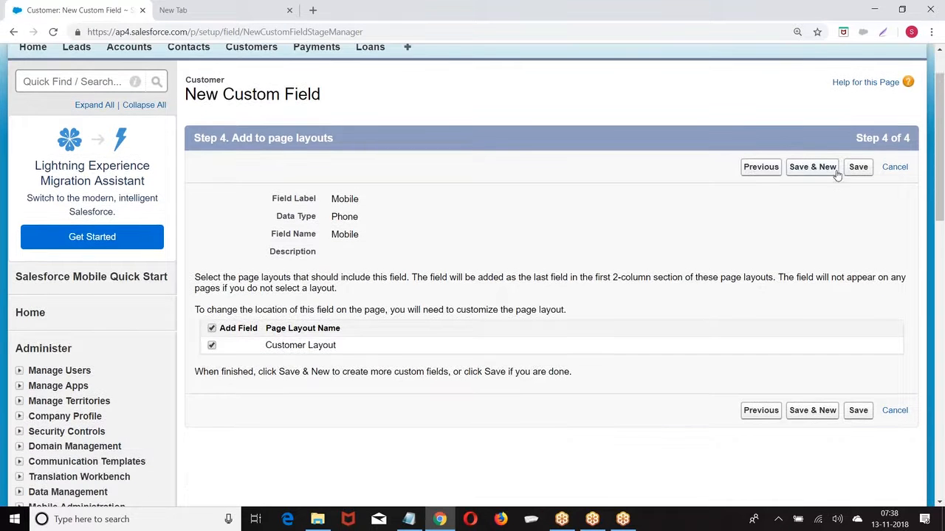
Save the Mobile field and start a new Text Area field
{"action": "left_click", "coordinate": [814, 168]}
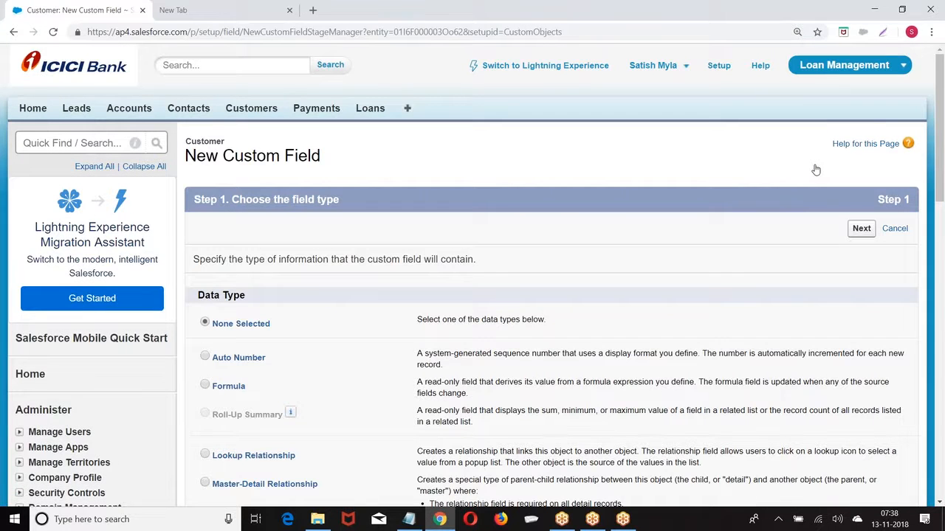
{"action": "scroll", "coordinate": [382, 202], "scroll_direction": "down", "scroll_amount": 8}
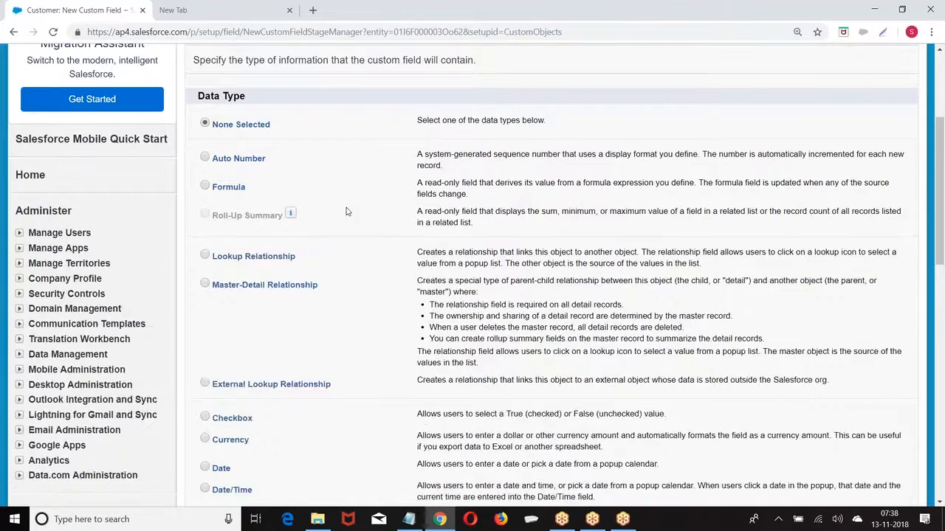
{"action": "scroll", "coordinate": [172, 188], "scroll_direction": "down", "scroll_amount": 3}
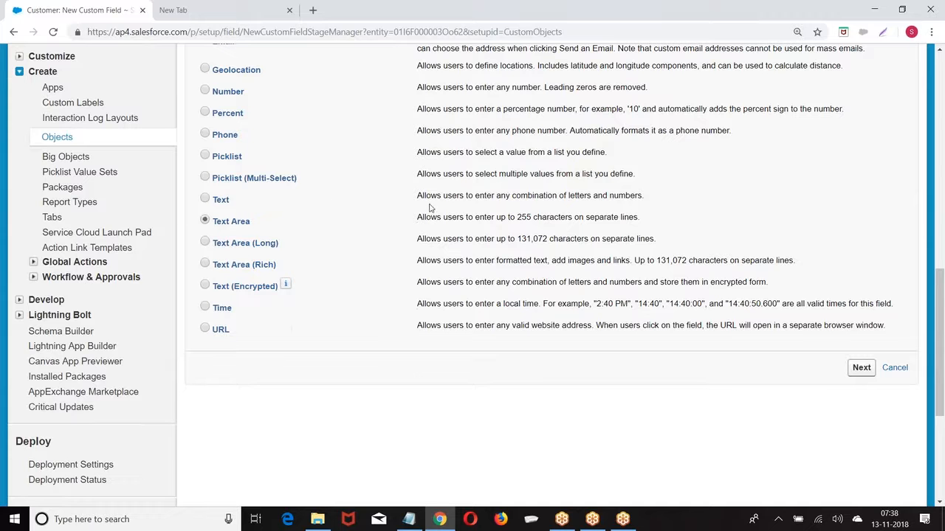
{"action": "left_click", "coordinate": [859, 367]}
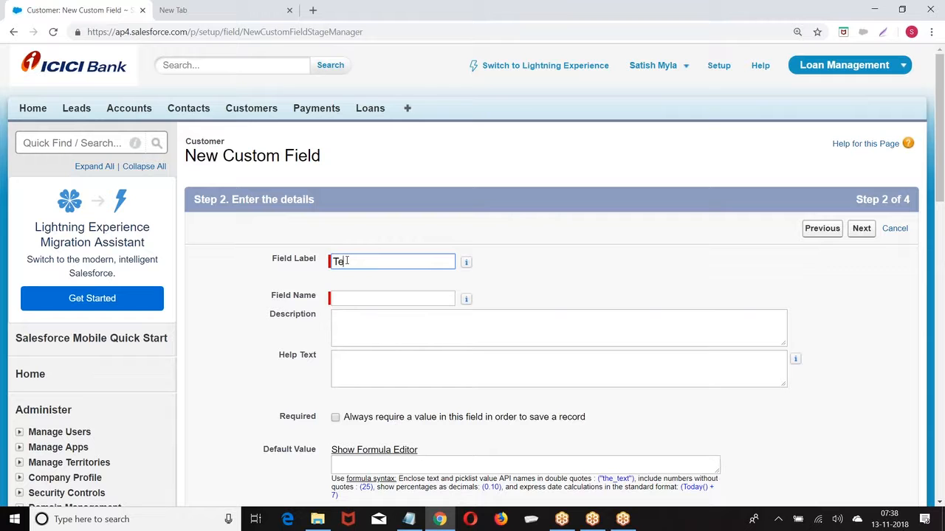
Label it Registered Address (name Registered_Address), pass field-level security, and Save & New
{"action": "type", "text": "Cu"}
{"action": "type", "text": "gis"}
{"action": "type", "text": "tered Address"}
{"action": "left_click", "coordinate": [353, 298]}
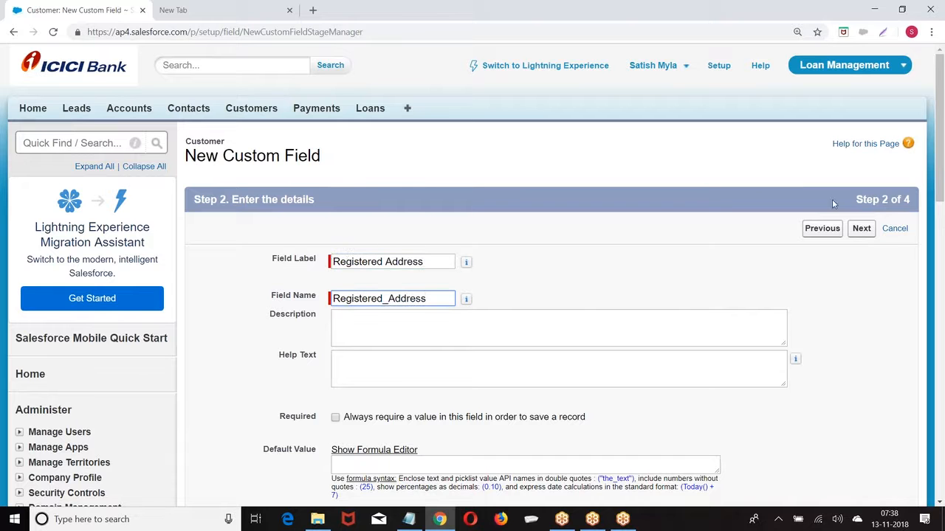
{"action": "left_click", "coordinate": [859, 229]}
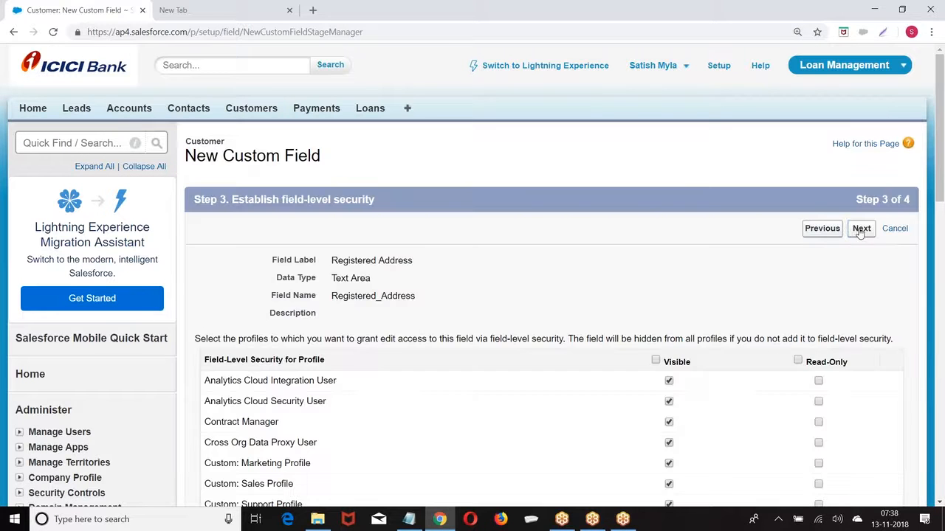
{"action": "left_click", "coordinate": [861, 229]}
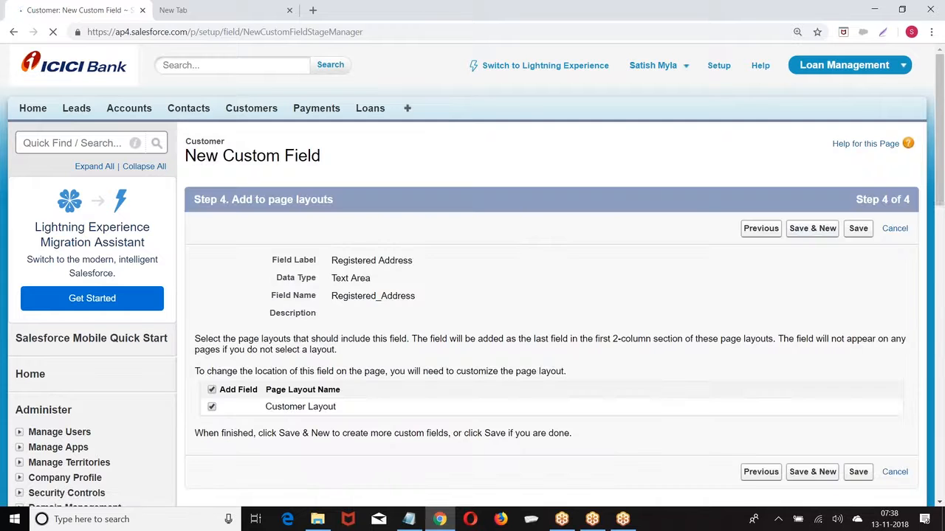
{"action": "left_click", "coordinate": [800, 233]}
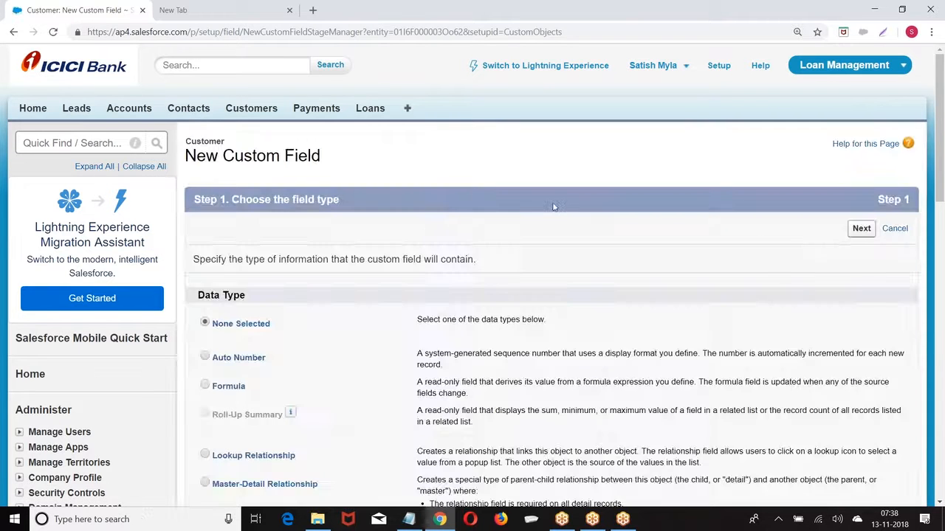
Create the Billing Address text area field (Billing_Address) with default security on Customer Layout
{"action": "scroll", "coordinate": [422, 226], "scroll_direction": "down", "scroll_amount": 2}
{"action": "scroll", "coordinate": [418, 231], "scroll_direction": "down", "scroll_amount": 10}
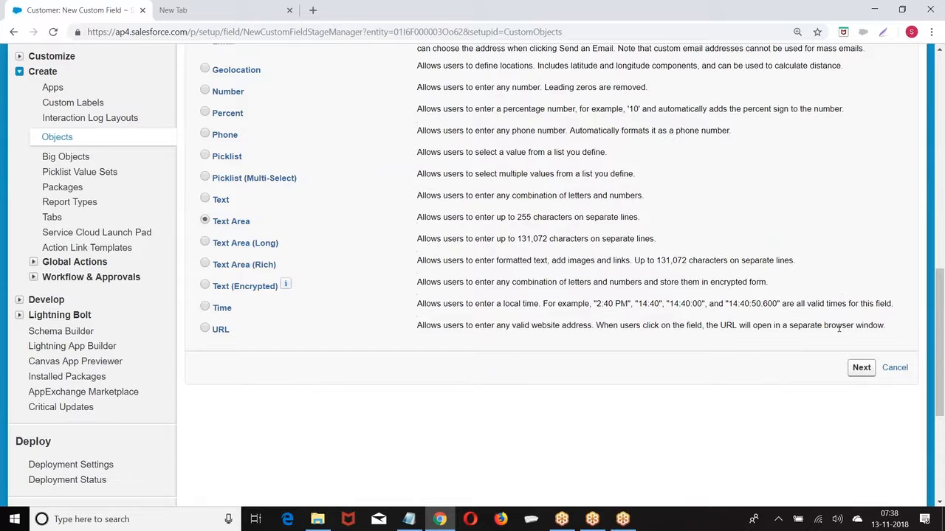
{"action": "left_click", "coordinate": [862, 369]}
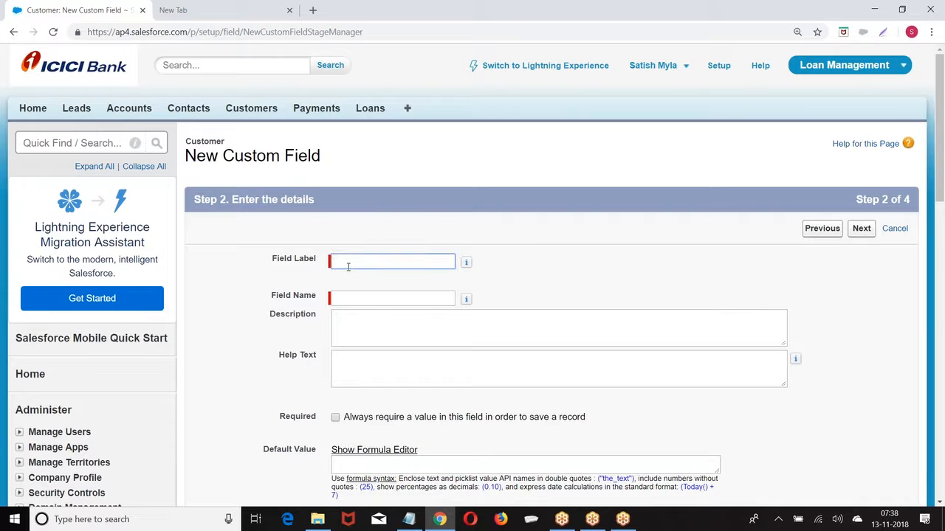
{"action": "type", "text": "Billing Address"}
{"action": "left_click", "coordinate": [360, 298]}
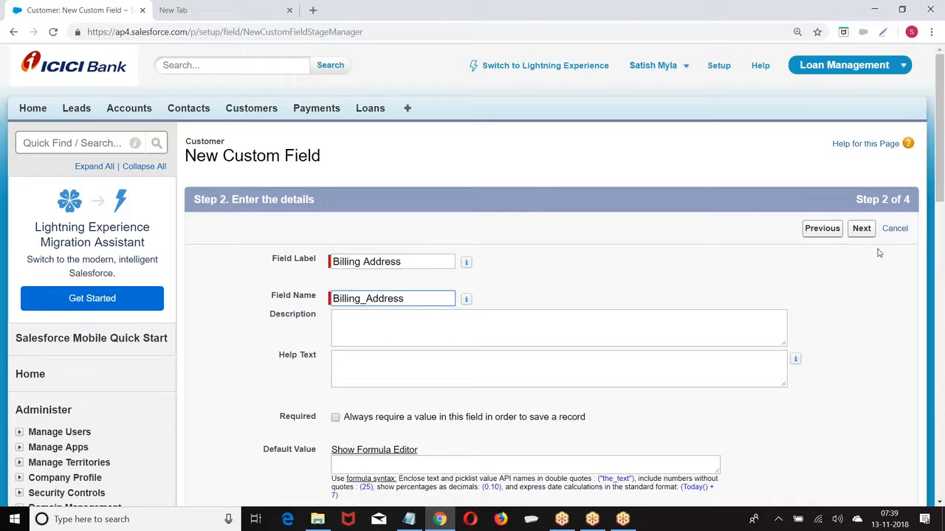
{"action": "left_click", "coordinate": [862, 229]}
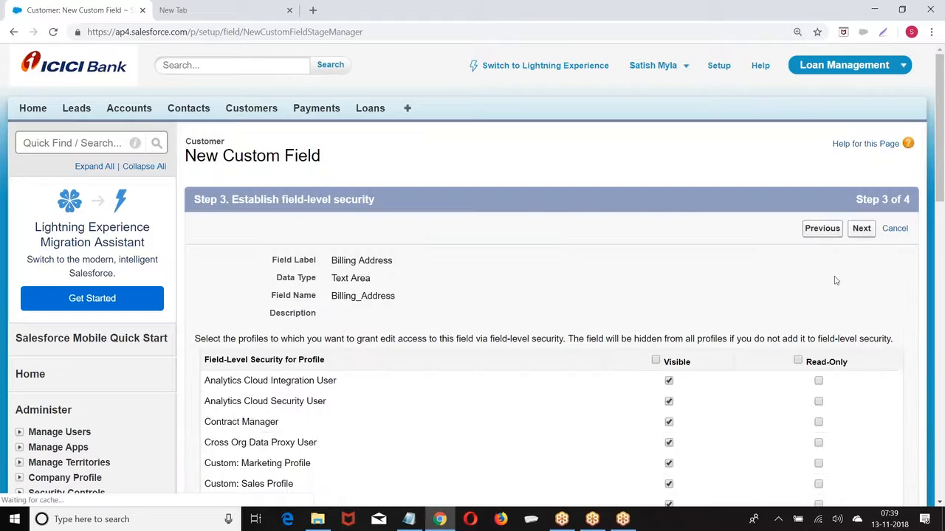
{"action": "left_click", "coordinate": [860, 229]}
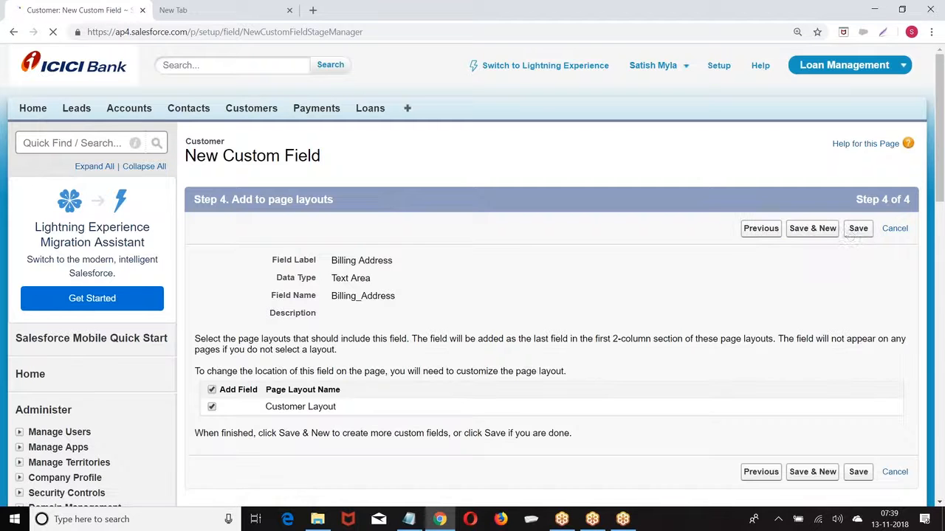
{"action": "left_click", "coordinate": [814, 230]}
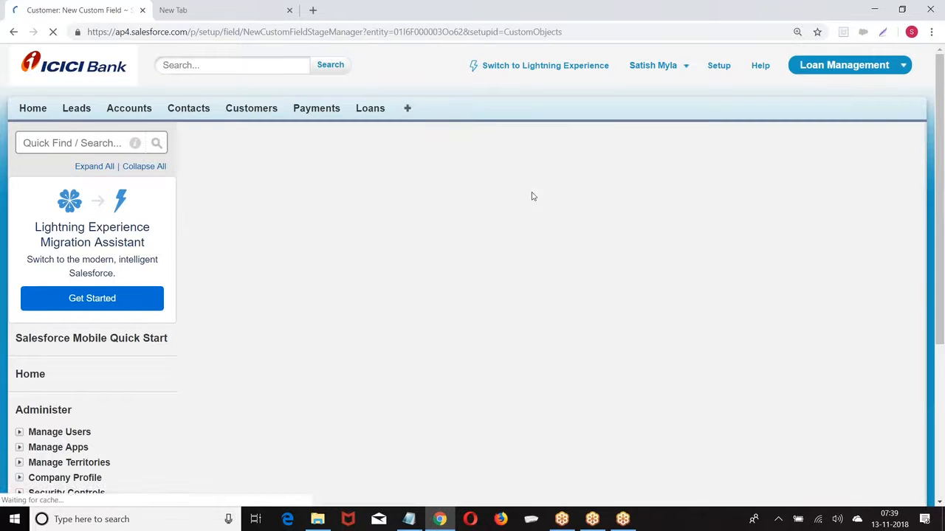
Create the Current Address text area field with default security and layout, then Save & New
{"action": "scroll", "coordinate": [365, 222], "scroll_direction": "down", "scroll_amount": 9}
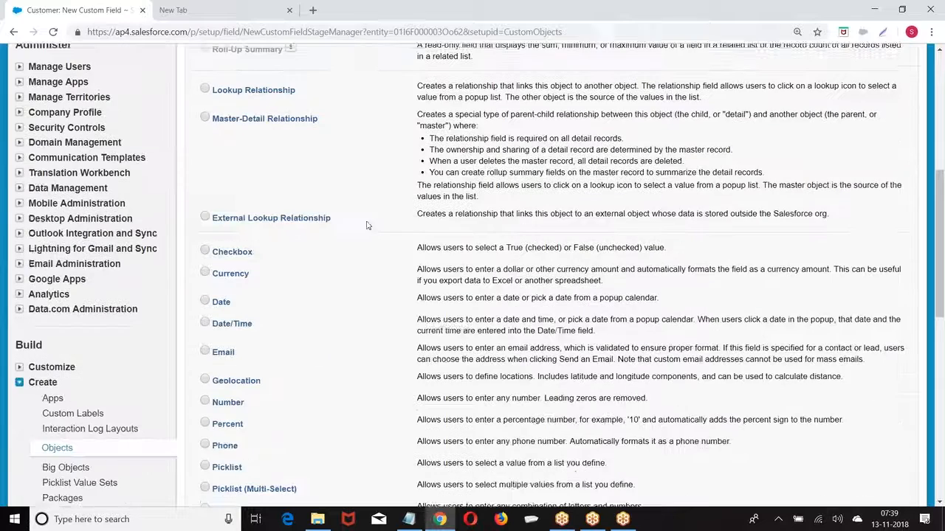
{"action": "left_click", "coordinate": [206, 221]}
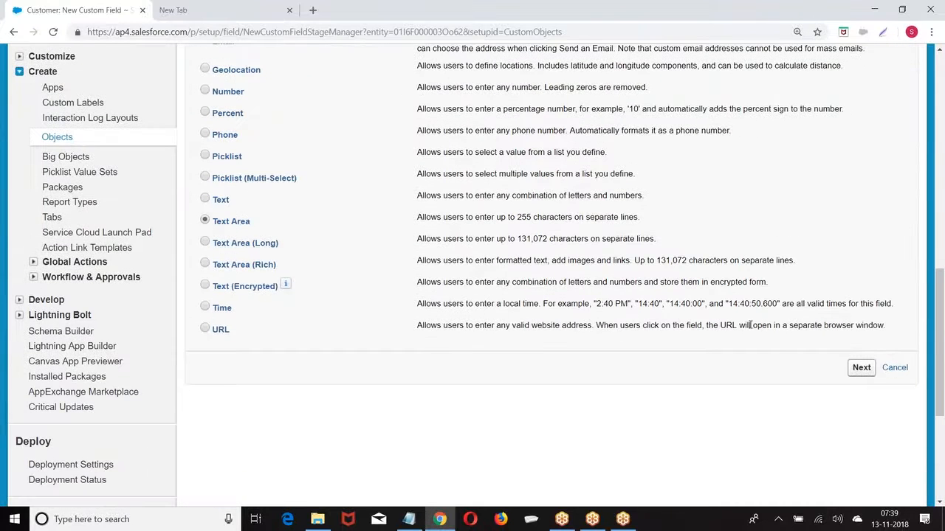
{"action": "left_click", "coordinate": [862, 367]}
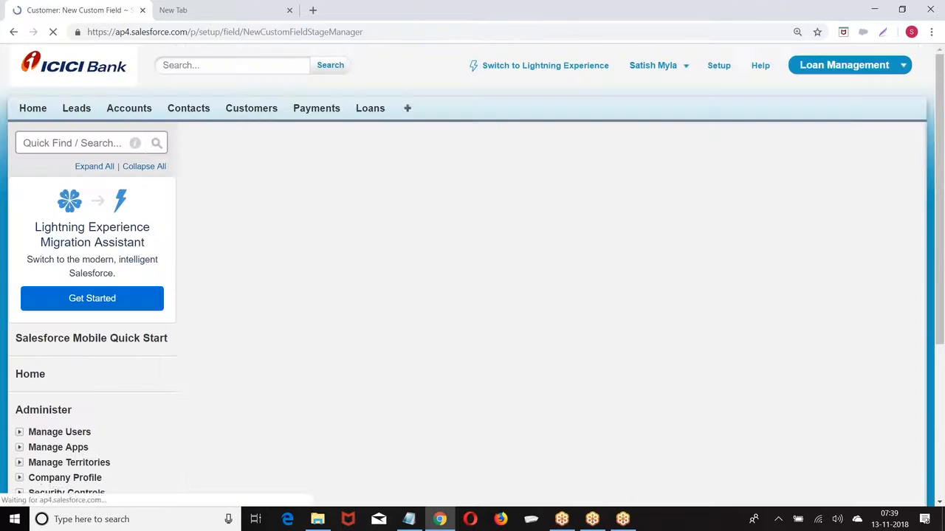
{"action": "left_click", "coordinate": [350, 264]}
{"action": "type", "text": "Current Add"}
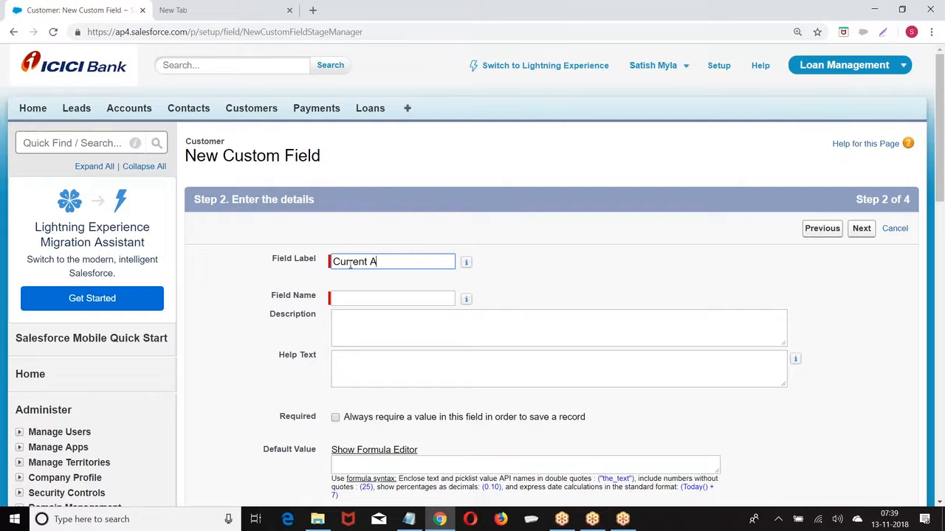
{"action": "type", "text": "ress"}
{"action": "left_click", "coordinate": [370, 303]}
{"action": "scroll", "coordinate": [665, 221], "scroll_direction": "down", "scroll_amount": 2}
{"action": "left_click", "coordinate": [862, 105]}
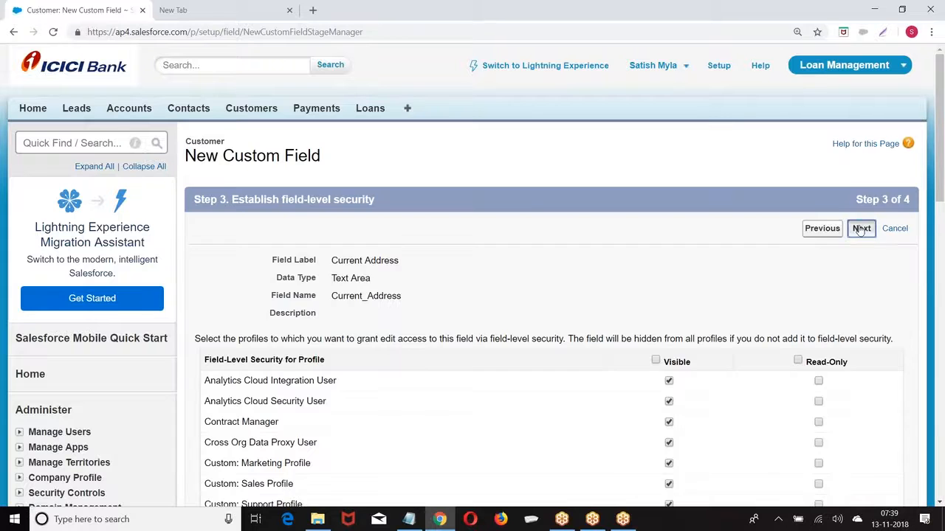
{"action": "left_click", "coordinate": [862, 227]}
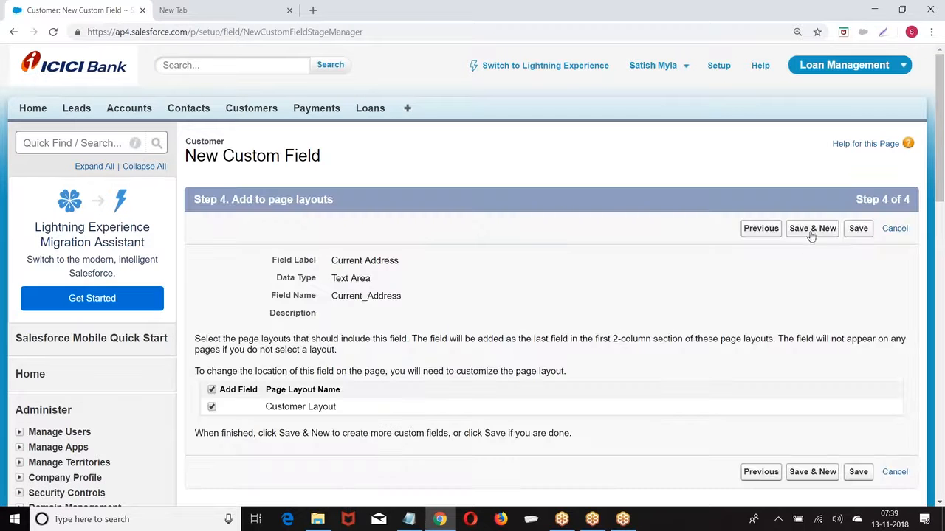
{"action": "left_click", "coordinate": [809, 229]}
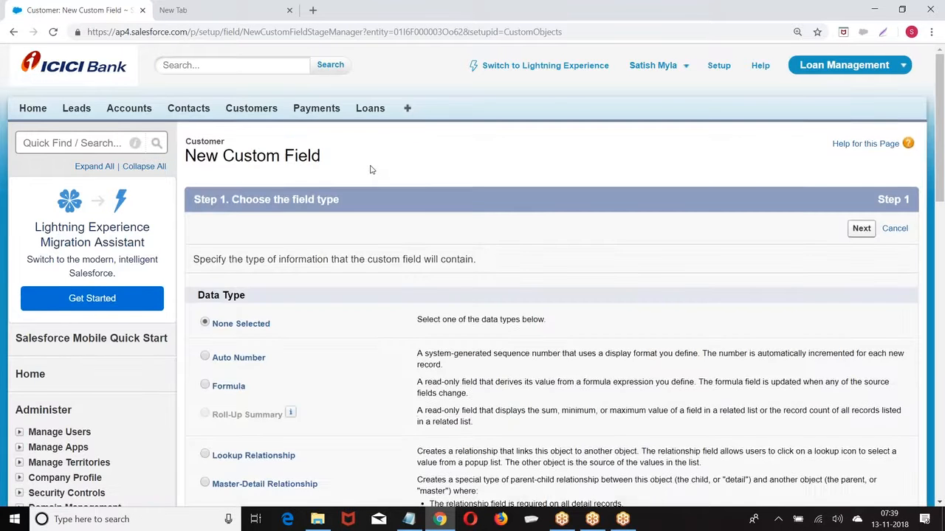
Create the Permanent Address text area field with default security and layout, and save it
{"action": "scroll", "coordinate": [371, 170], "scroll_direction": "down", "scroll_amount": 8}
{"action": "left_click", "coordinate": [205, 344]}
{"action": "scroll", "coordinate": [205, 344], "scroll_direction": "down", "scroll_amount": 3}
{"action": "left_click", "coordinate": [859, 308]}
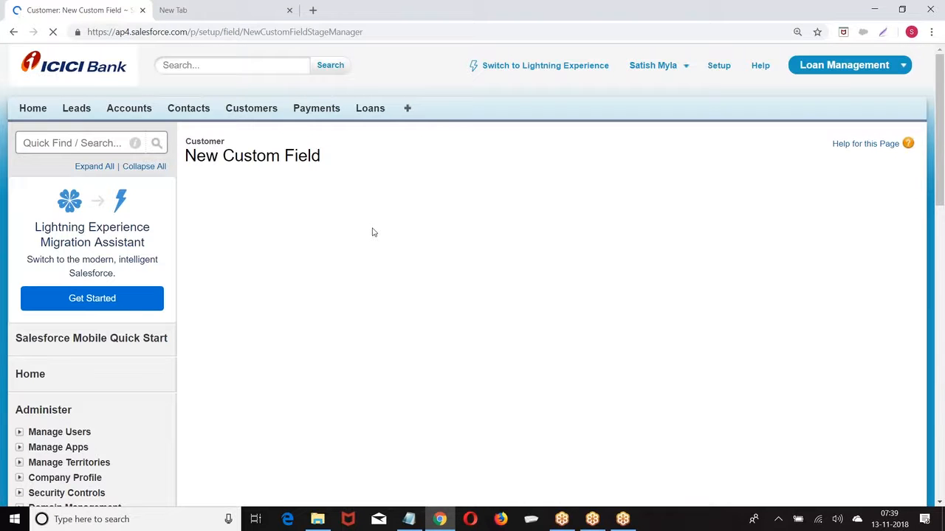
{"action": "type", "text": "ermanent Address"}
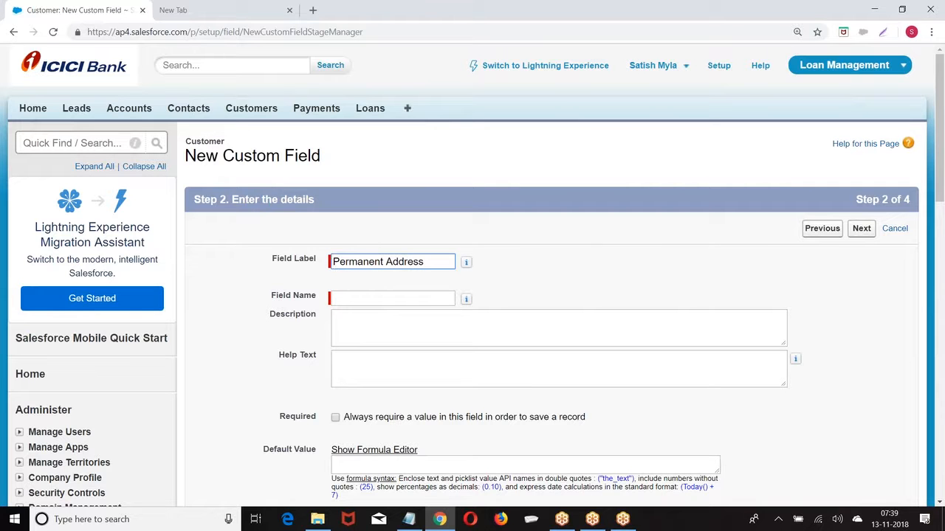
{"action": "key", "text": "Tab"}
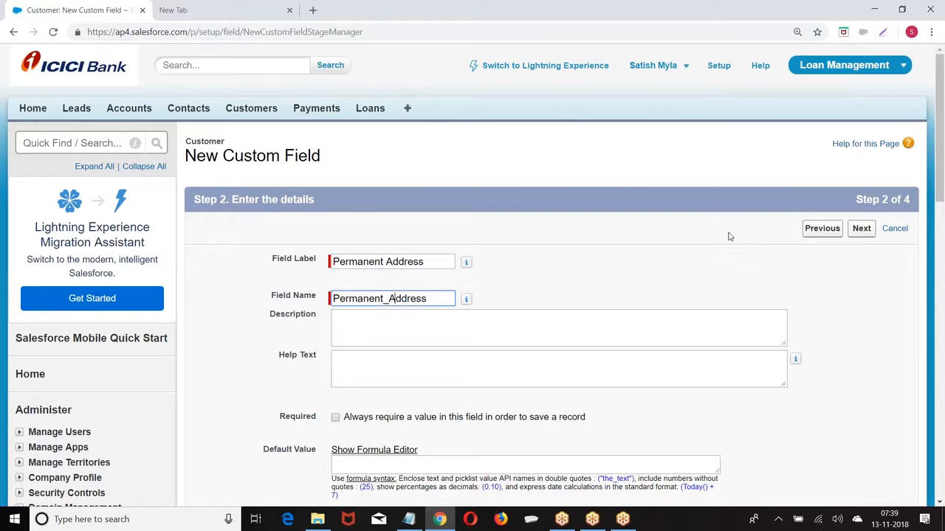
{"action": "left_click", "coordinate": [858, 231]}
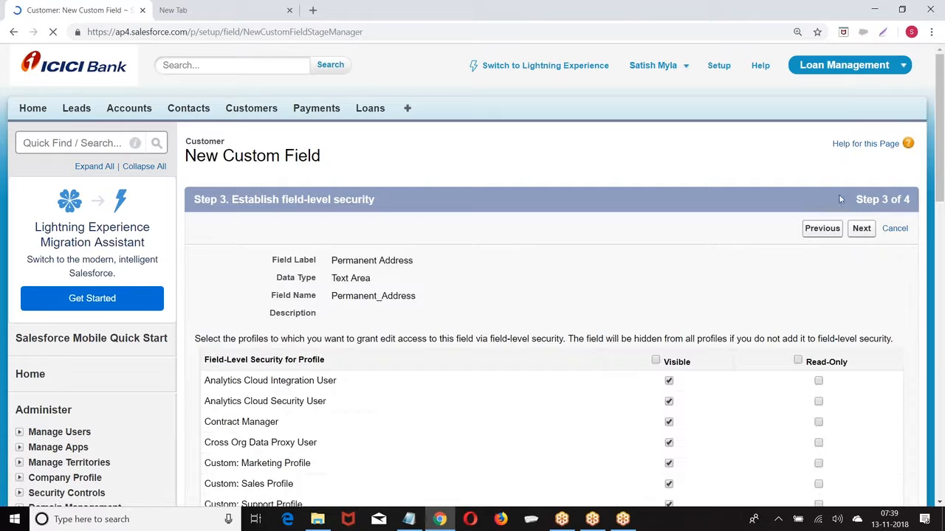
{"action": "left_click", "coordinate": [861, 229]}
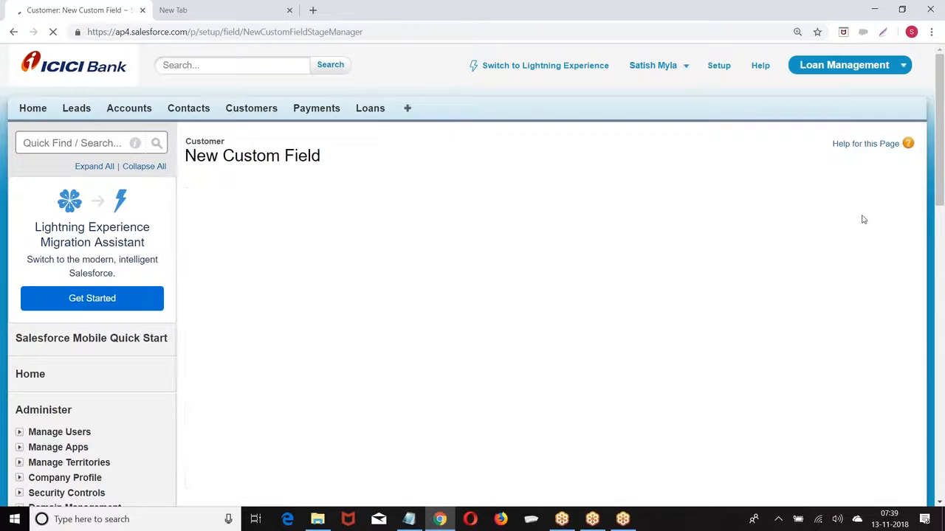
{"action": "left_click", "coordinate": [857, 228]}
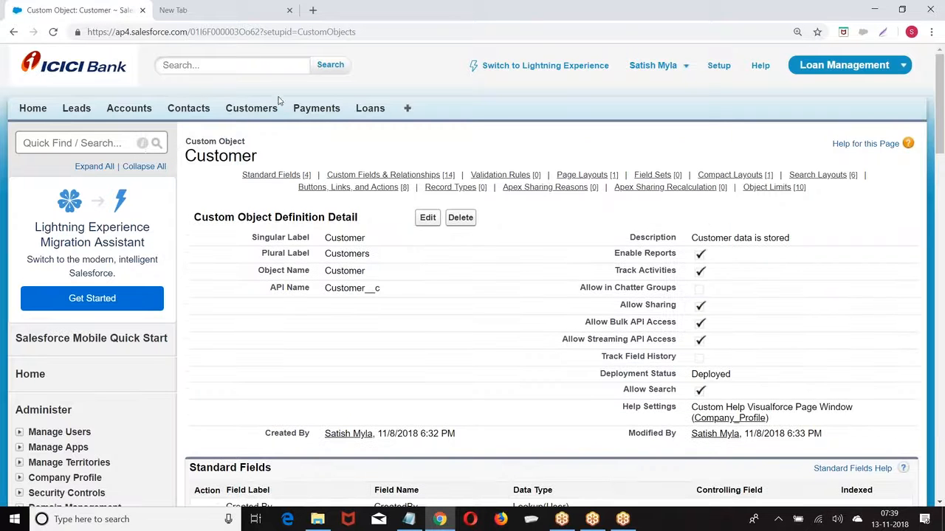
Open a blank New Customer form from the Customers tab to see the address fields
{"action": "left_click", "coordinate": [251, 109]}
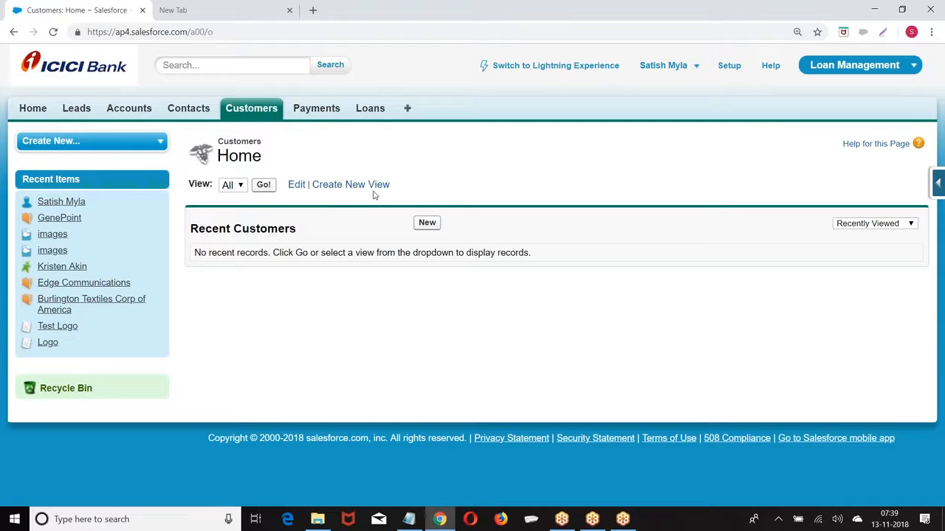
{"action": "left_click", "coordinate": [426, 222]}
{"action": "scroll", "coordinate": [641, 212], "scroll_direction": "down", "scroll_amount": 2}
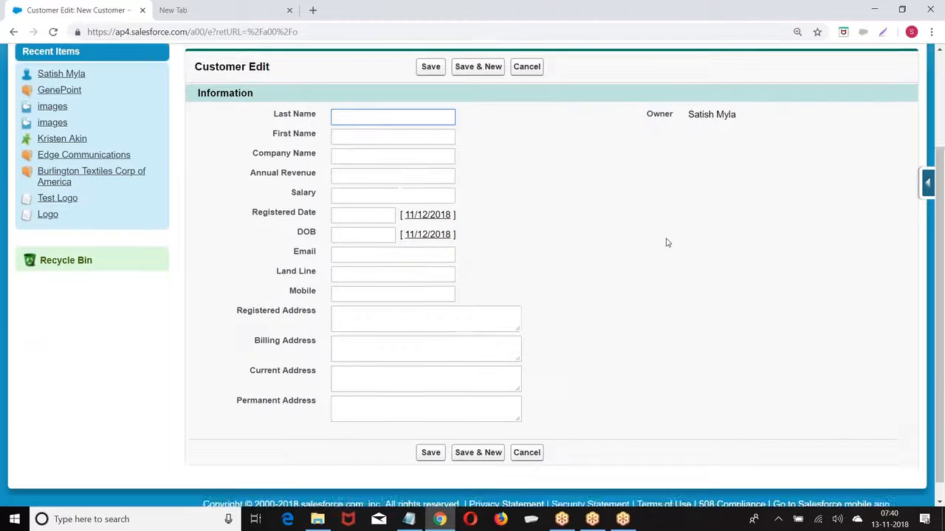
{"action": "scroll", "coordinate": [666, 242], "scroll_direction": "up", "scroll_amount": 1}
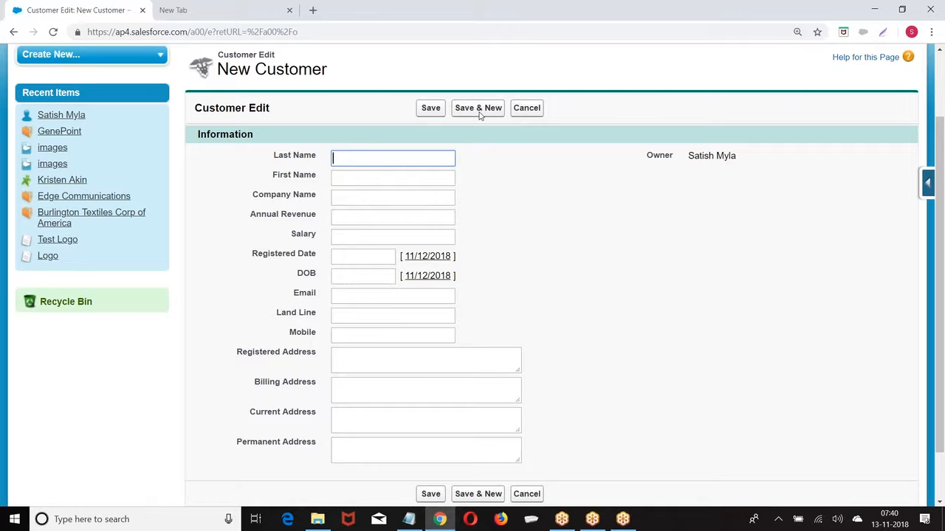
Launch Microsoft Paint from Windows search in a new browser tab's context
{"action": "left_click", "coordinate": [218, 15]}
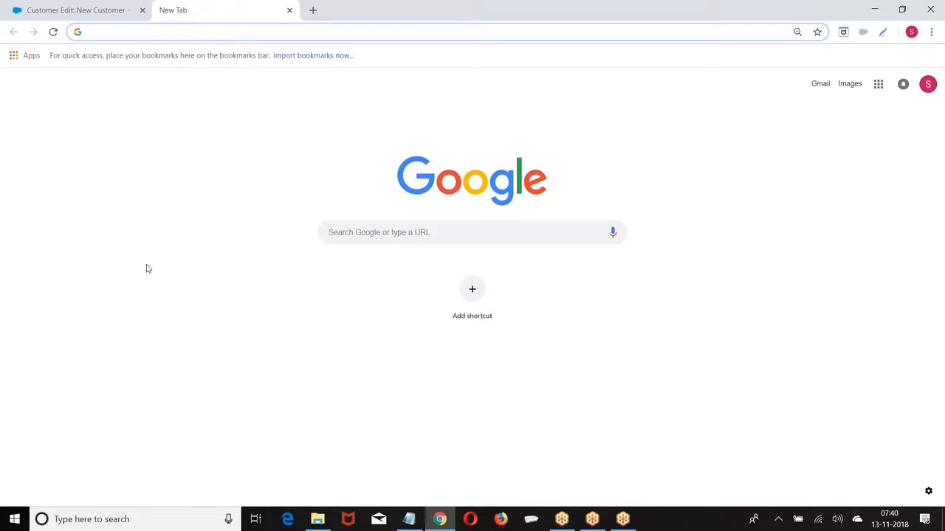
{"action": "left_click", "coordinate": [126, 517]}
{"action": "type", "text": "P"}
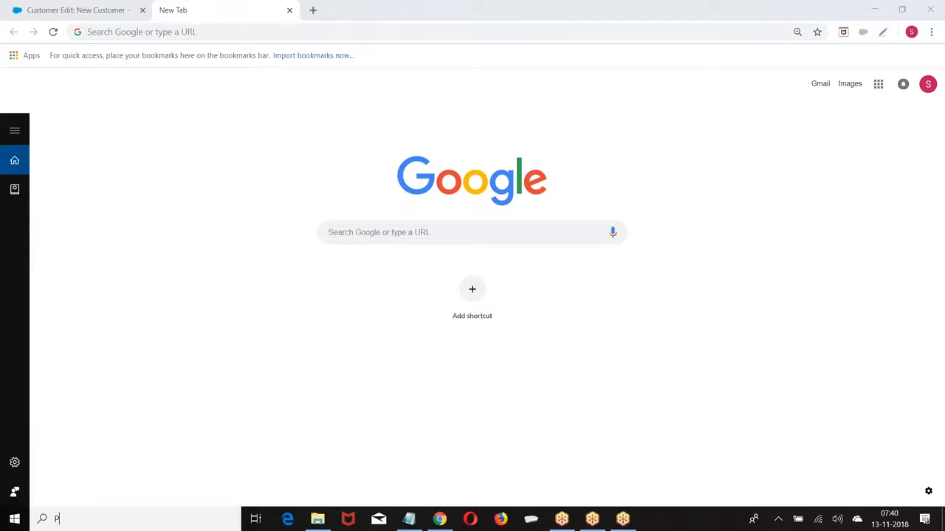
{"action": "type", "text": "aint"}
{"action": "left_click", "coordinate": [66, 229]}
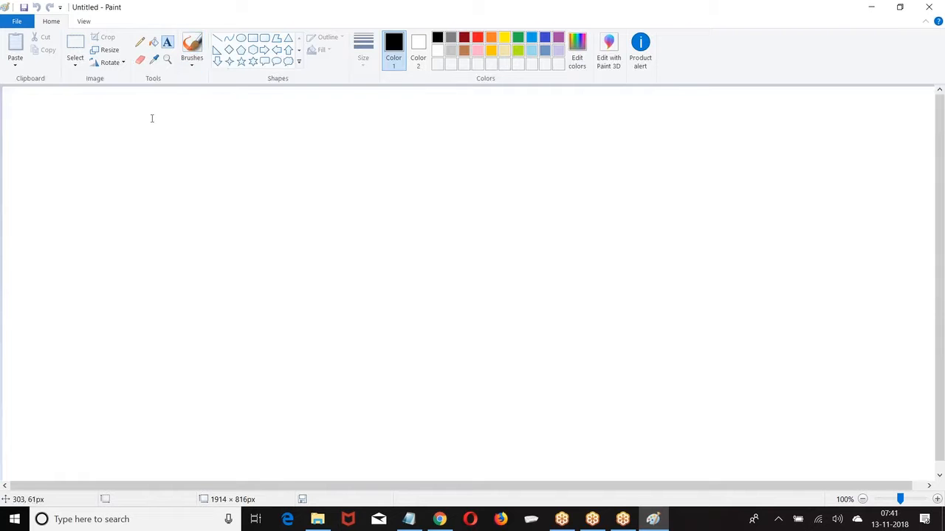
Add the labels 'Password' and 'Text Encrypted' stacked near the canvas top-left
{"action": "left_click", "coordinate": [152, 109]}
{"action": "type", "text": "Passw"}
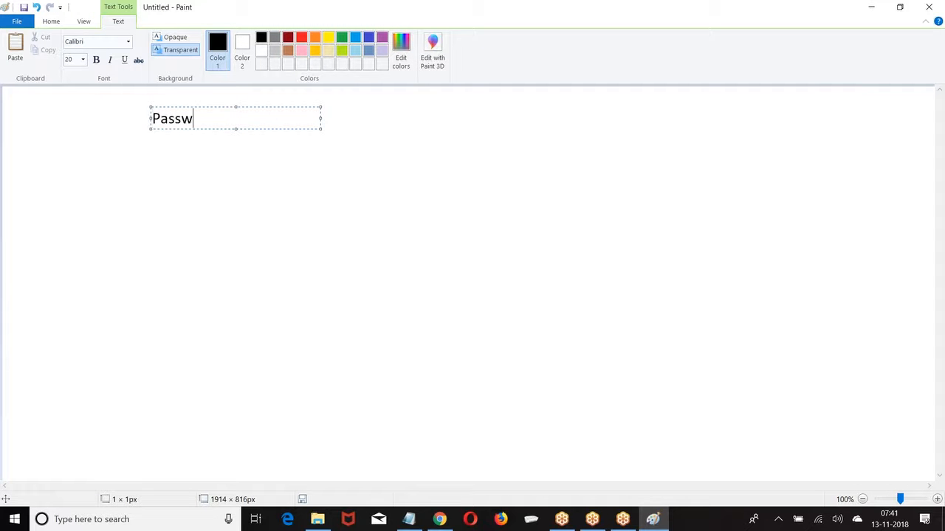
{"action": "type", "text": "ord"}
{"action": "key", "text": "Return"}
{"action": "key", "text": "Return"}
{"action": "type", "text": "Text Encrypted"}
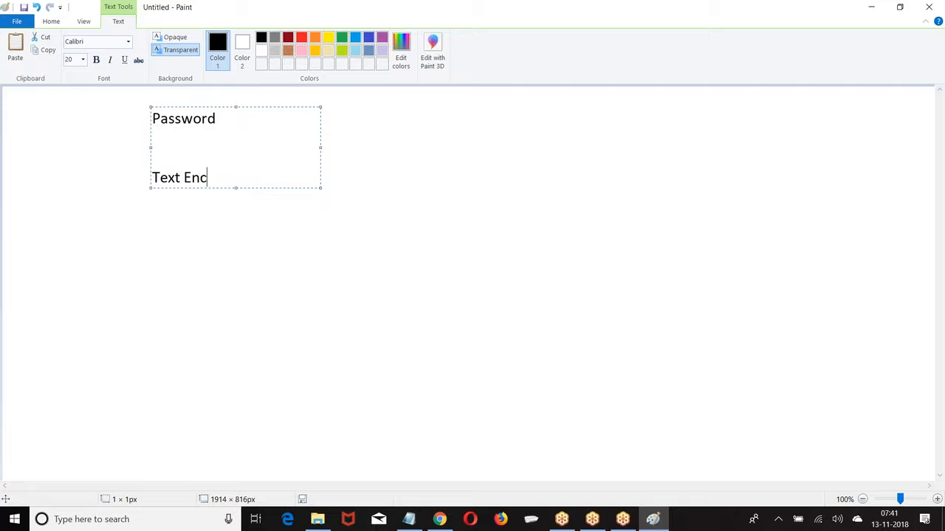
{"action": "left_click", "coordinate": [178, 145]}
{"action": "key", "text": "Return"}
{"action": "key", "text": "Return"}
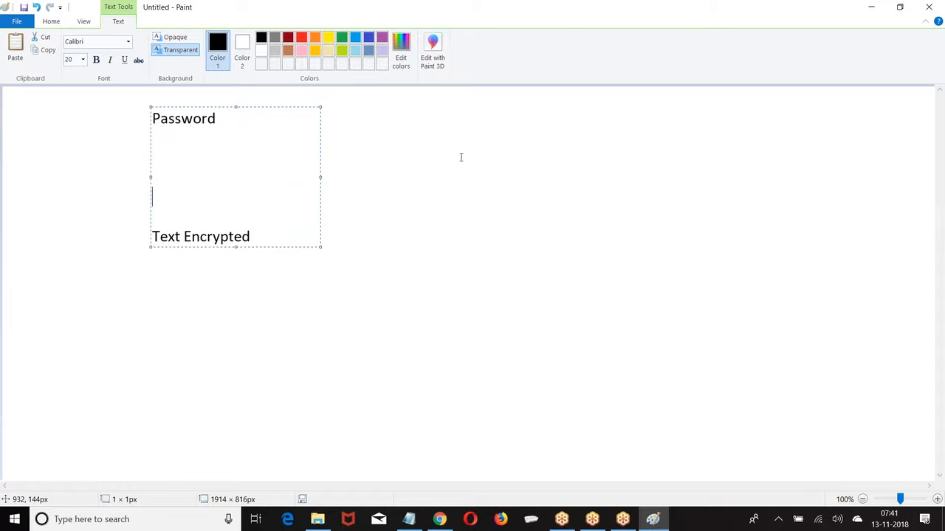
{"action": "left_click", "coordinate": [460, 156]}
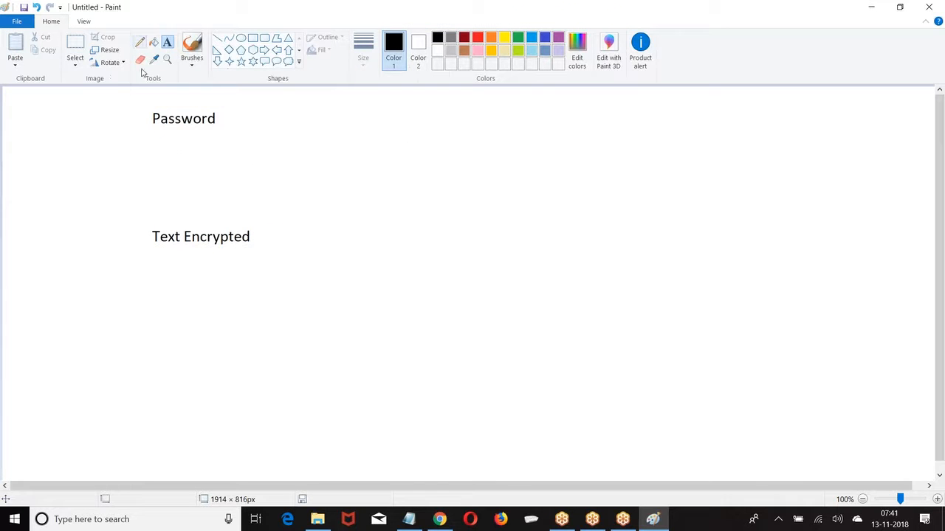
Draw a wide top-right box headed 'Name' and 'Password' on one line
{"action": "left_click", "coordinate": [252, 38]}
{"action": "left_click_drag", "start_coordinate": [620, 99], "coordinate": [887, 124]}
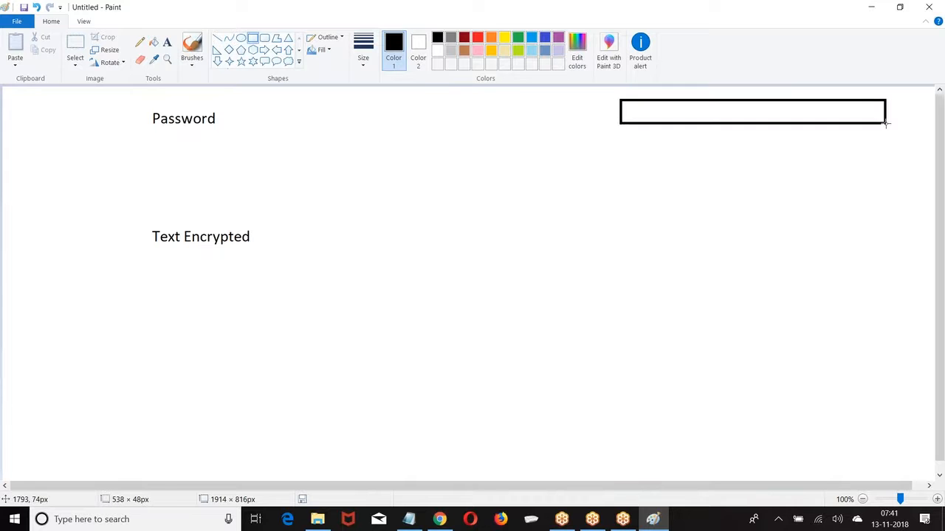
{"action": "left_click", "coordinate": [750, 179]}
{"action": "left_click", "coordinate": [167, 42]}
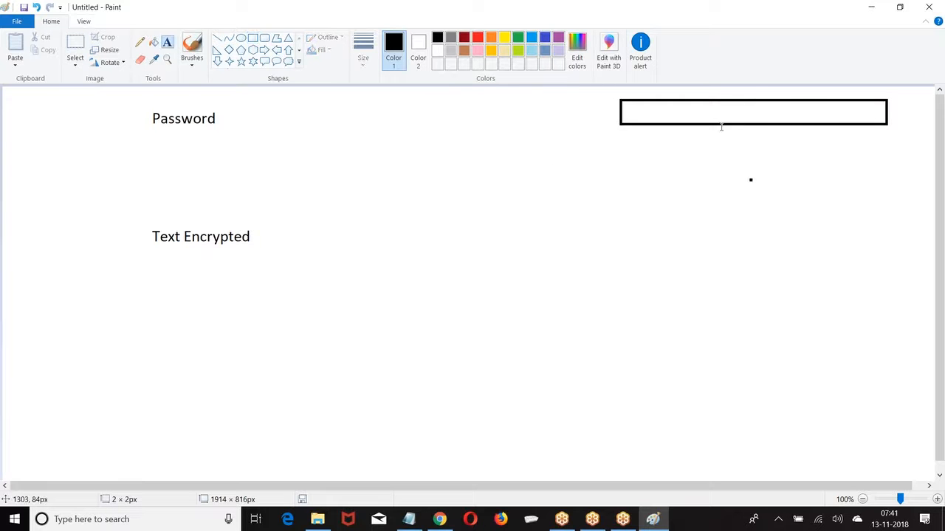
{"action": "left_click", "coordinate": [634, 109]}
{"action": "type", "text": "Name"}
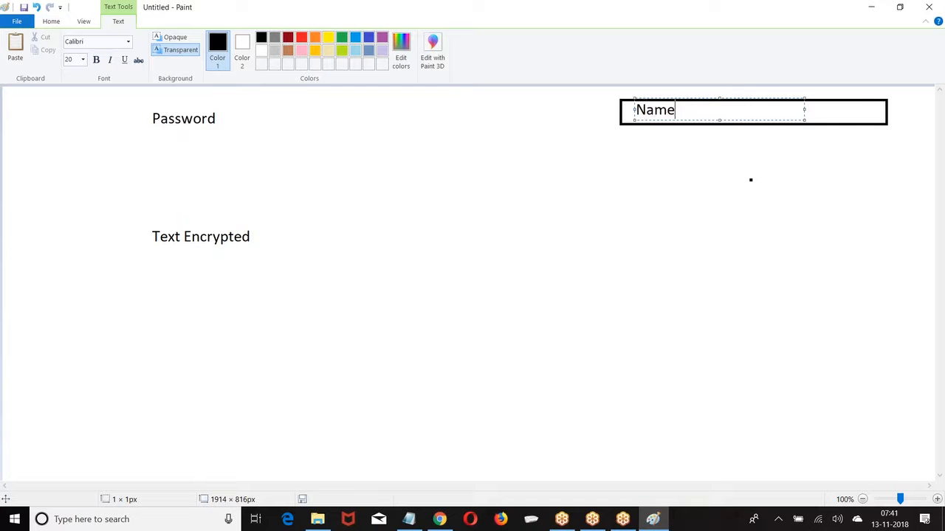
{"action": "type", "text": "                  Passwor"}
{"action": "key", "text": "BackSpace"}
{"action": "key", "text": "BackSpace"}
{"action": "key", "text": "BackSpace"}
{"action": "key", "text": "BackSpace"}
{"action": "type", "text": "sword"}
{"action": "left_click_drag", "start_coordinate": [805, 120], "coordinate": [874, 115]}
{"action": "left_click", "coordinate": [306, 126]}
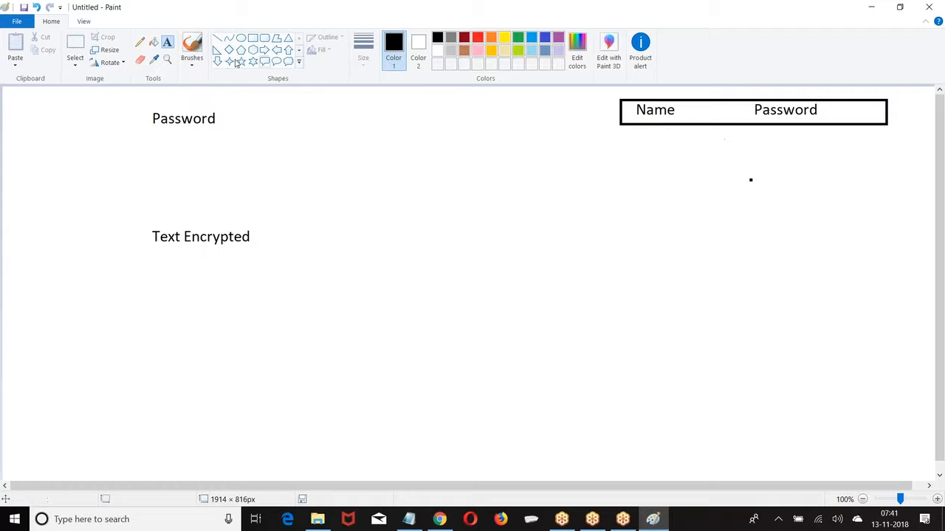
Draw a box beside the Password label containing '****'
{"action": "left_click", "coordinate": [252, 37]}
{"action": "left_click_drag", "start_coordinate": [244, 104], "coordinate": [375, 129]}
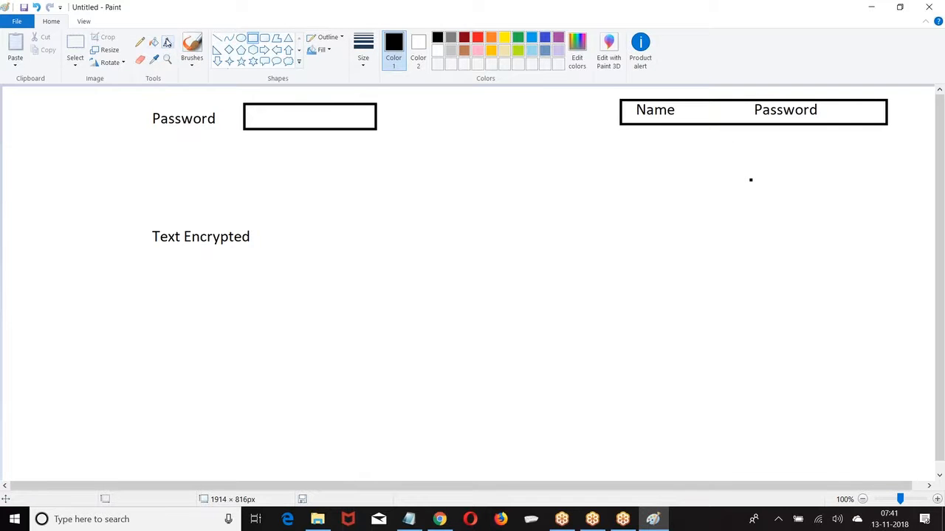
{"action": "left_click", "coordinate": [166, 42]}
{"action": "left_click", "coordinate": [264, 107]}
{"action": "type", "text": "****"}
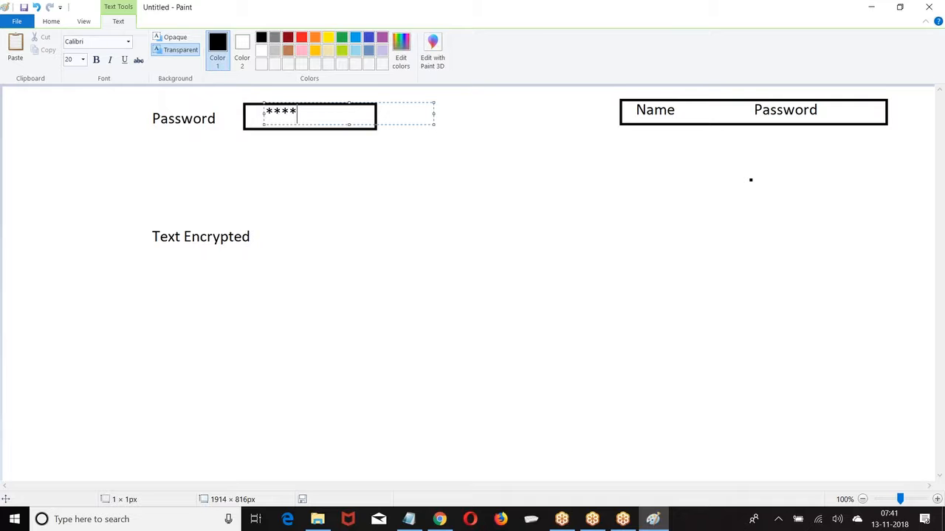
{"action": "left_click", "coordinate": [517, 120]}
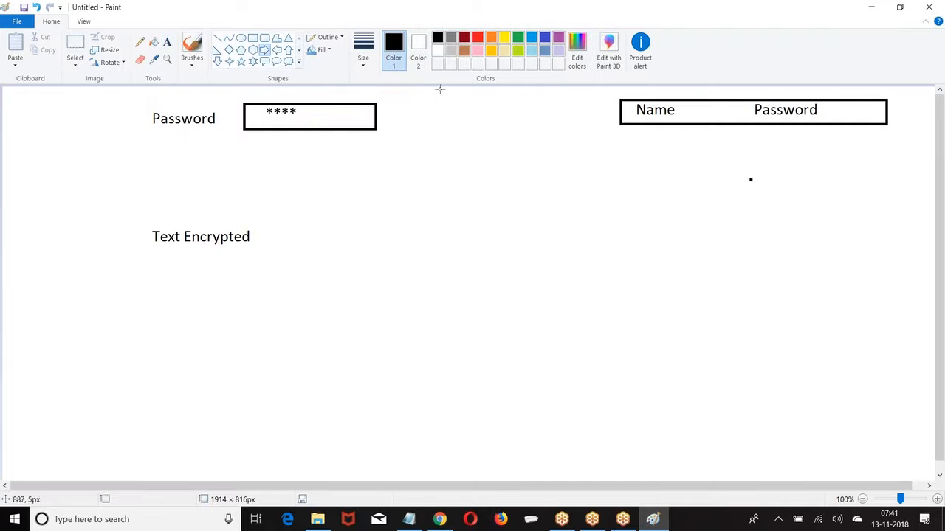
Draw an arrow into the Name/Password table and add a 'Sam' / '1234' row
{"action": "left_click_drag", "start_coordinate": [427, 102], "coordinate": [552, 124]}
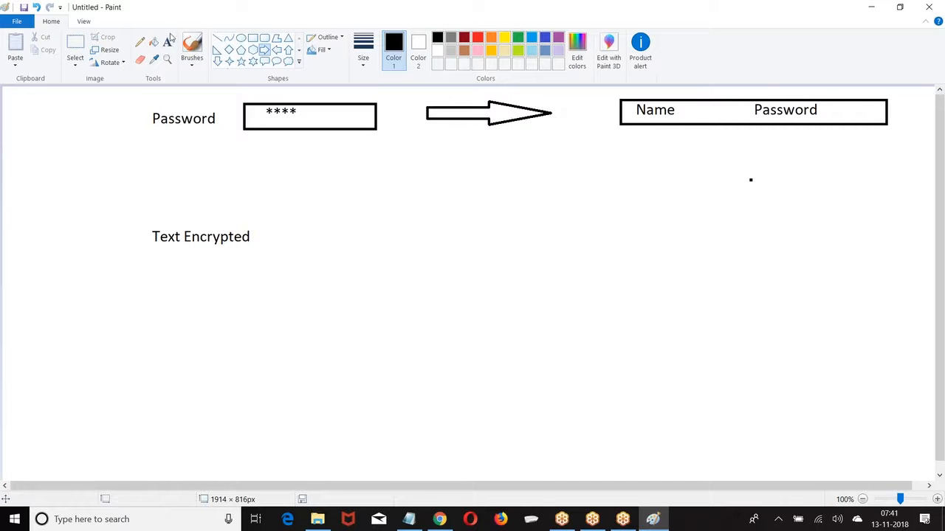
{"action": "left_click", "coordinate": [166, 42]}
{"action": "left_click", "coordinate": [639, 130]}
{"action": "type", "text": "Sa"}
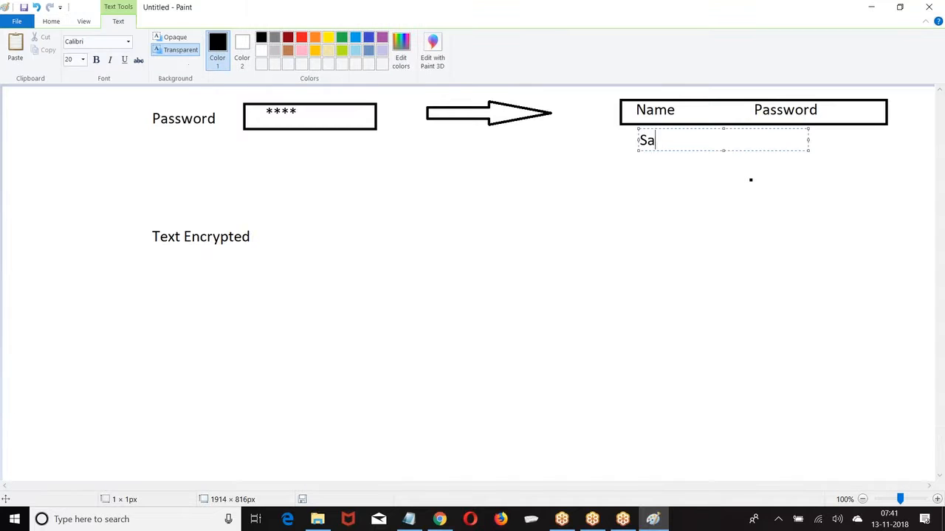
{"action": "type", "text": "m1234"}
{"action": "left_click", "coordinate": [177, 136]}
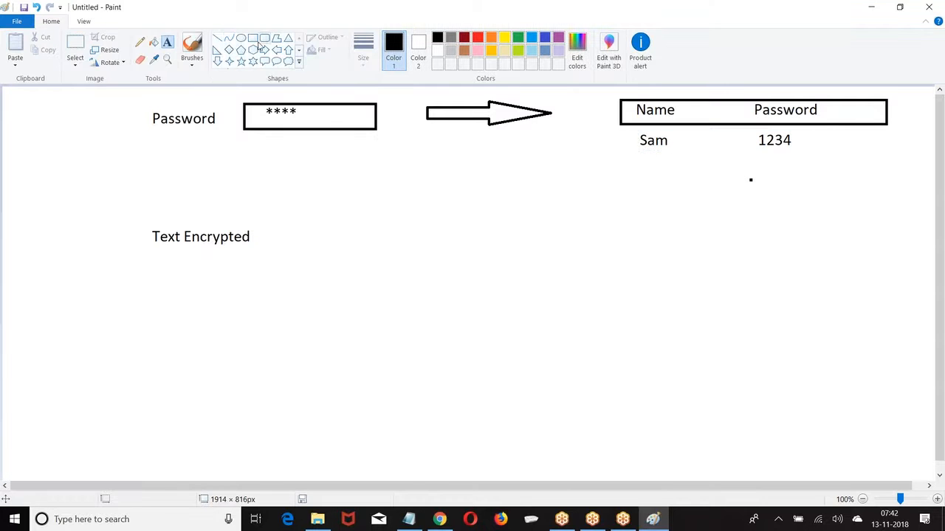
Draw an empty box beside the Text Encrypted label
{"action": "left_click", "coordinate": [253, 37]}
{"action": "left_click_drag", "start_coordinate": [264, 225], "coordinate": [392, 251]}
{"action": "left_click", "coordinate": [167, 42]}
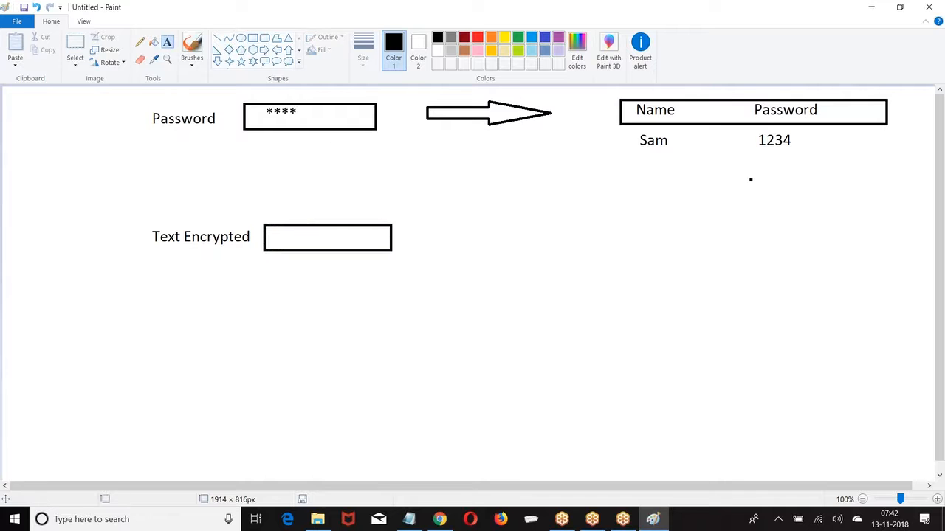
Type '1234' inside the Text Encrypted box
{"action": "left_click", "coordinate": [277, 230]}
{"action": "type", "text": "1234"}
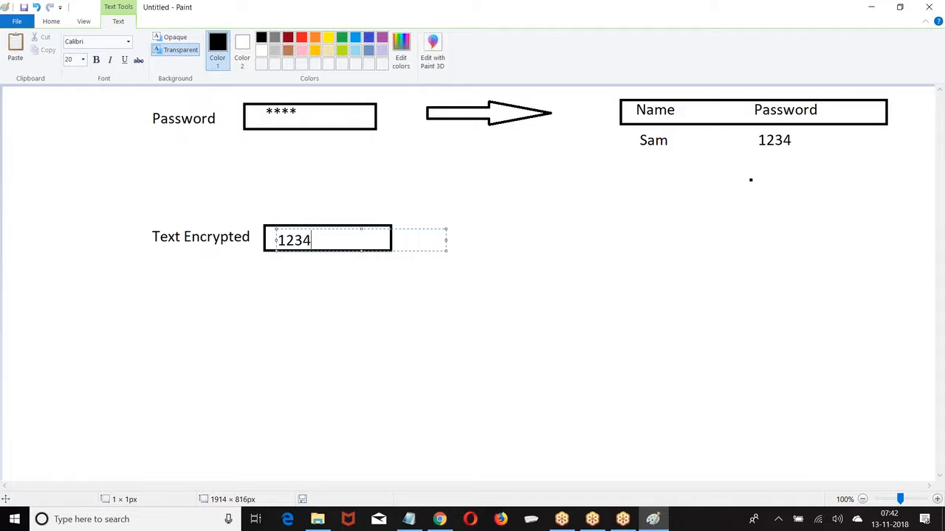
{"action": "left_click", "coordinate": [524, 206]}
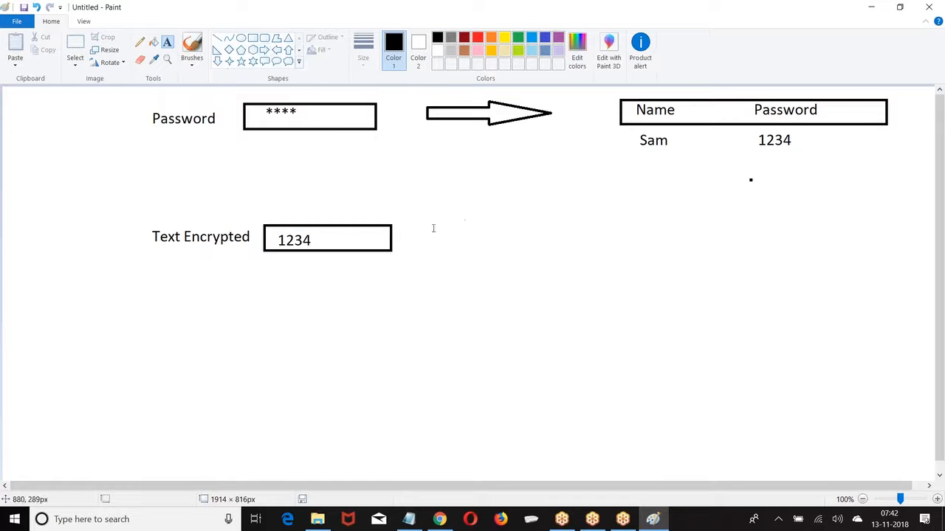
Draw an arrow from that box and write 'Sam ***4' with '****' below it
{"action": "left_click", "coordinate": [264, 51]}
{"action": "left_click_drag", "start_coordinate": [427, 222], "coordinate": [534, 249]}
{"action": "left_click", "coordinate": [667, 221]}
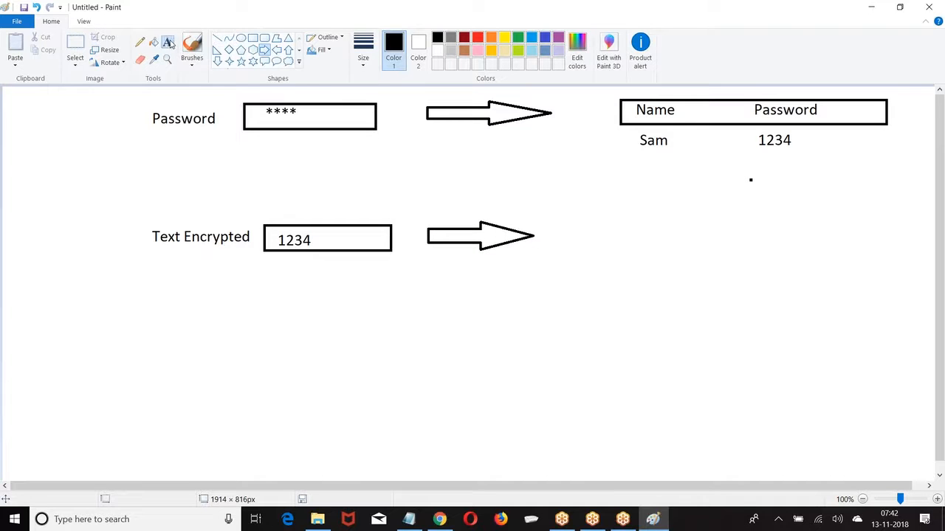
{"action": "left_click", "coordinate": [167, 42]}
{"action": "left_click", "coordinate": [634, 226]}
{"action": "type", "text": "Sa"}
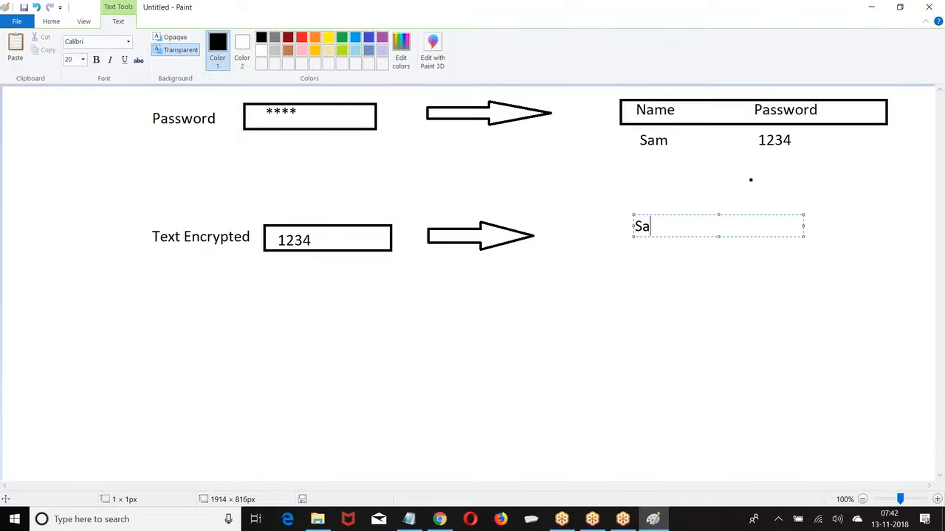
{"action": "type", "text": "m                         ***4"}
{"action": "key", "text": "Return"}
{"action": "type", "text": "****"}
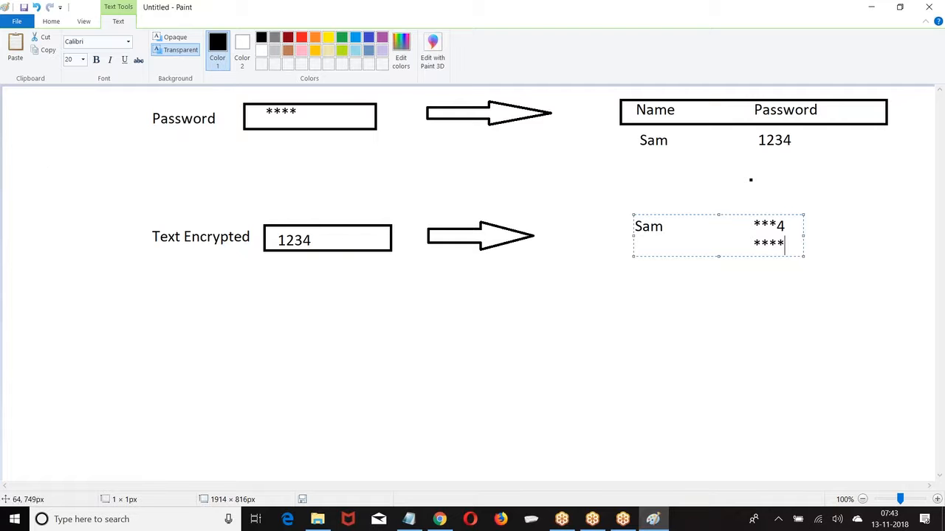
Return to the Salesforce New Customer form in the browser
{"action": "left_click", "coordinate": [437, 521]}
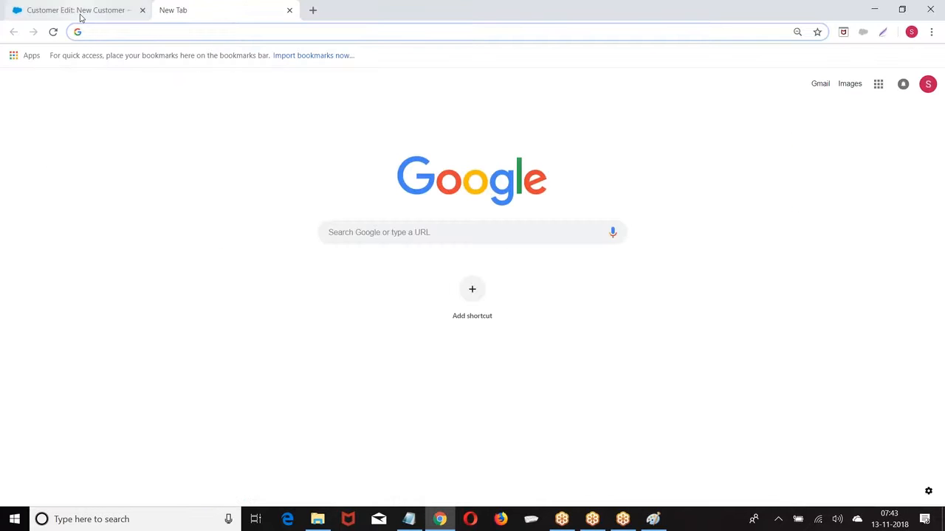
{"action": "left_click", "coordinate": [81, 15]}
{"action": "scroll", "coordinate": [317, 177], "scroll_direction": "up", "scroll_amount": 2}
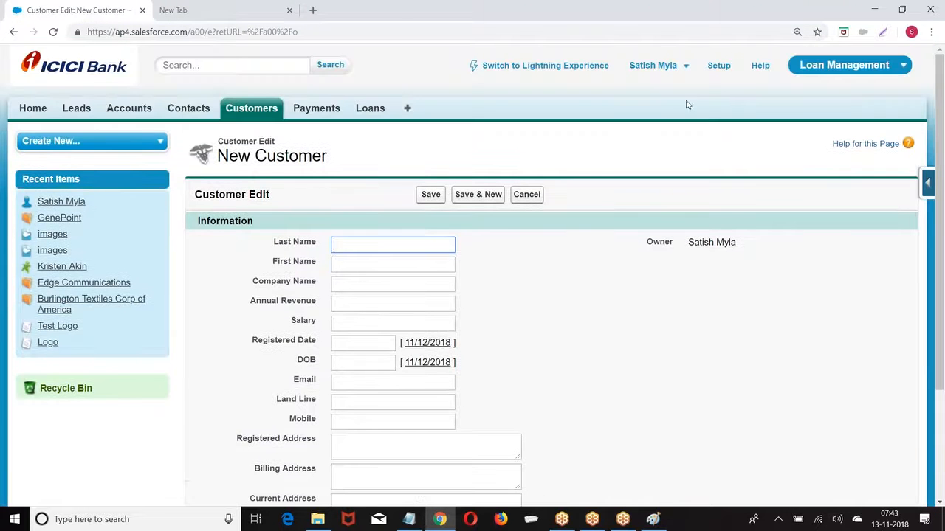
Go to Setup > Create > Objects > Customer and start a new custom field
{"action": "left_click", "coordinate": [721, 67]}
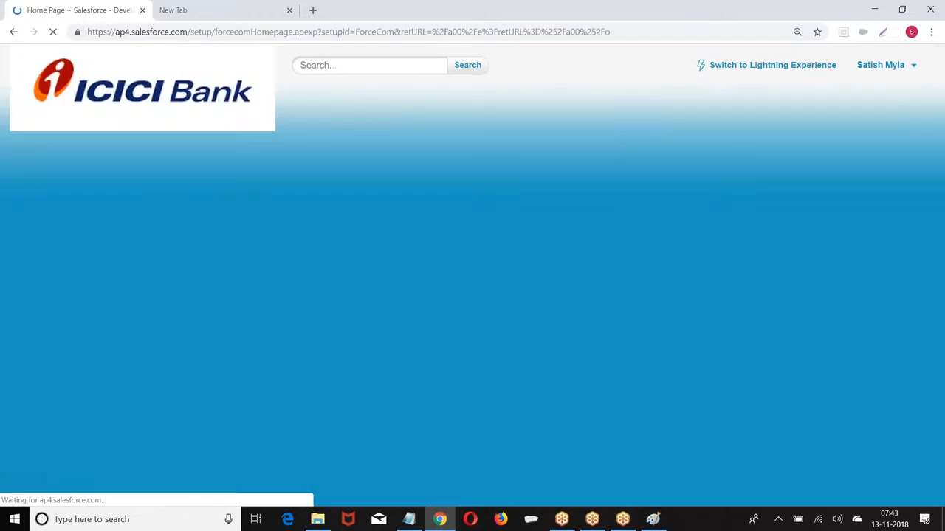
{"action": "scroll", "coordinate": [64, 216], "scroll_direction": "down", "scroll_amount": 7}
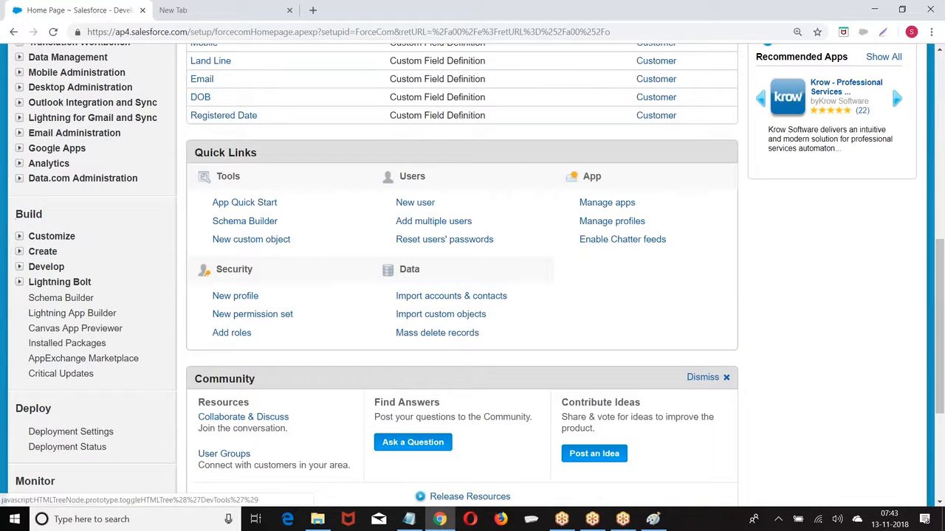
{"action": "left_click", "coordinate": [20, 251]}
{"action": "scroll", "coordinate": [22, 257], "scroll_direction": "down", "scroll_amount": 2}
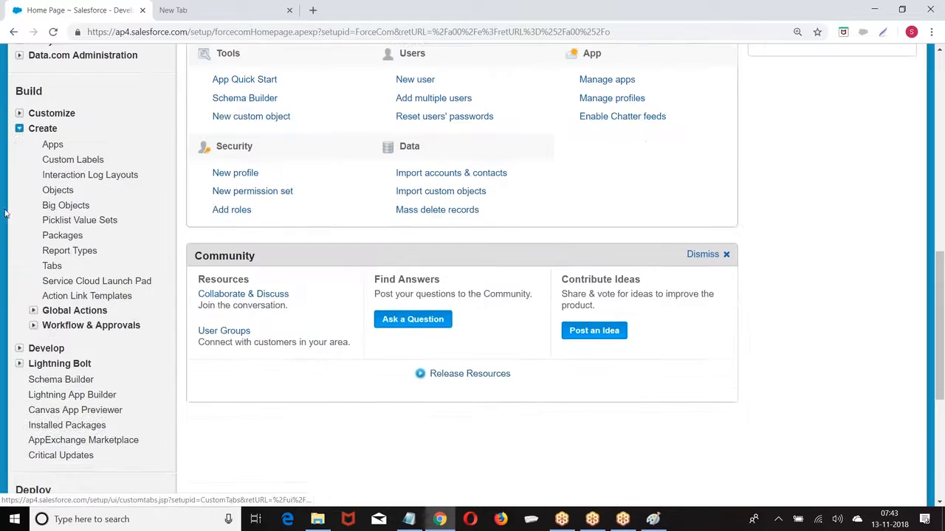
{"action": "left_click", "coordinate": [59, 191]}
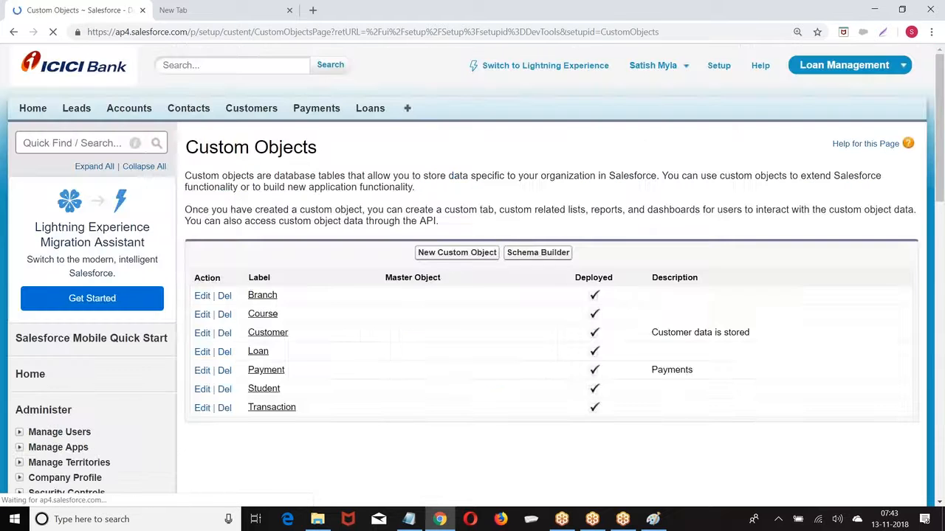
{"action": "scroll", "coordinate": [270, 214], "scroll_direction": "down", "scroll_amount": 2}
{"action": "left_click", "coordinate": [267, 211]}
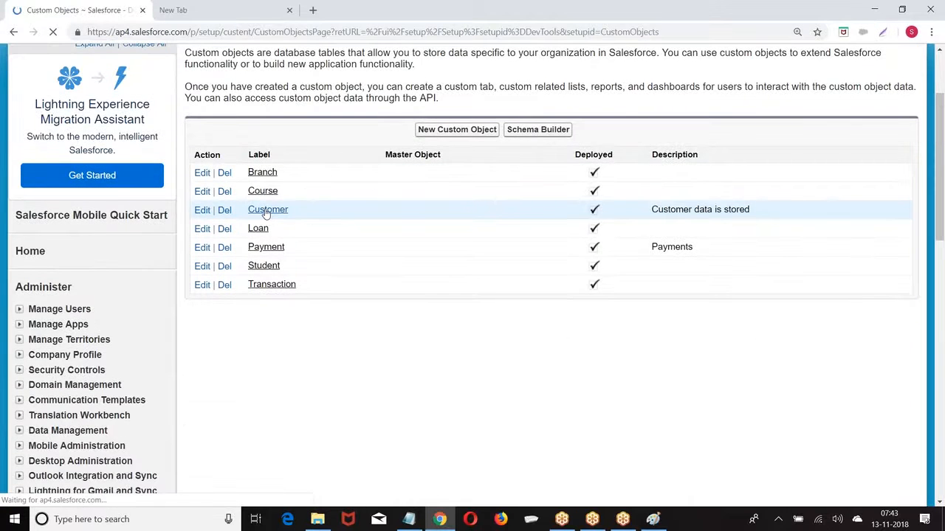
{"action": "scroll", "coordinate": [414, 273], "scroll_direction": "down", "scroll_amount": 5}
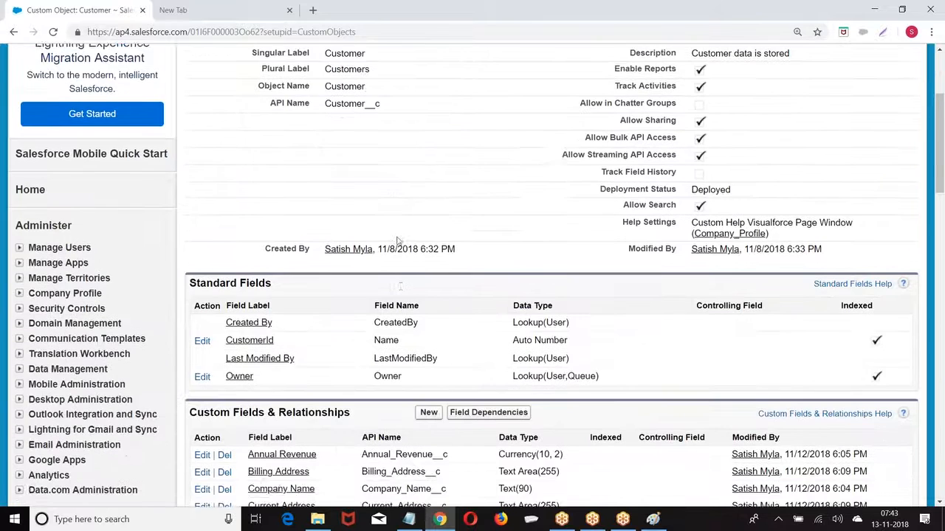
{"action": "left_click", "coordinate": [428, 289]}
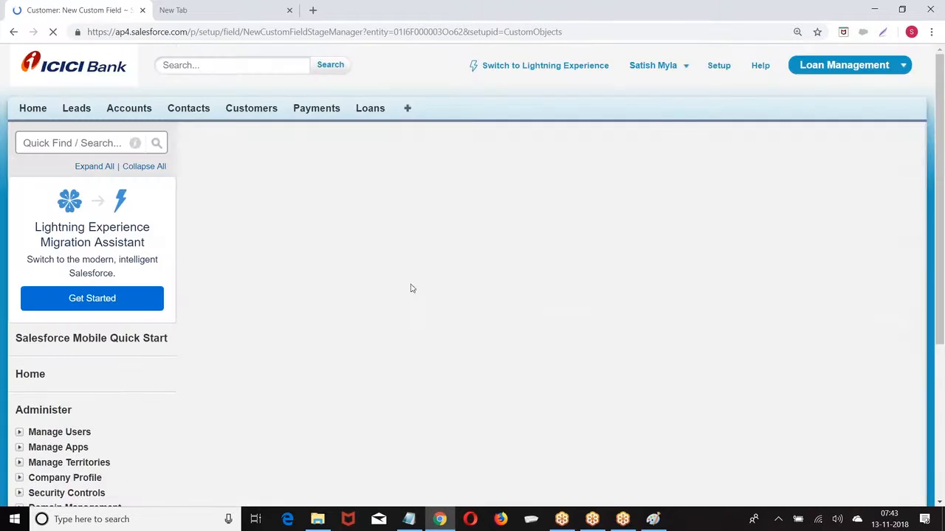
Choose Text (Encrypted) as the new field's data type and continue
{"action": "scroll", "coordinate": [314, 240], "scroll_direction": "down", "scroll_amount": 10}
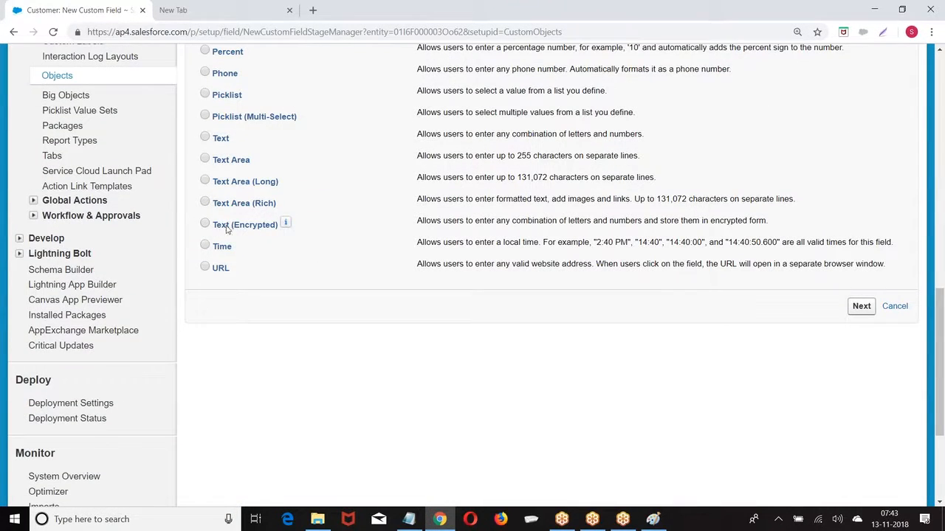
{"action": "left_click", "coordinate": [205, 224]}
{"action": "left_click", "coordinate": [861, 306]}
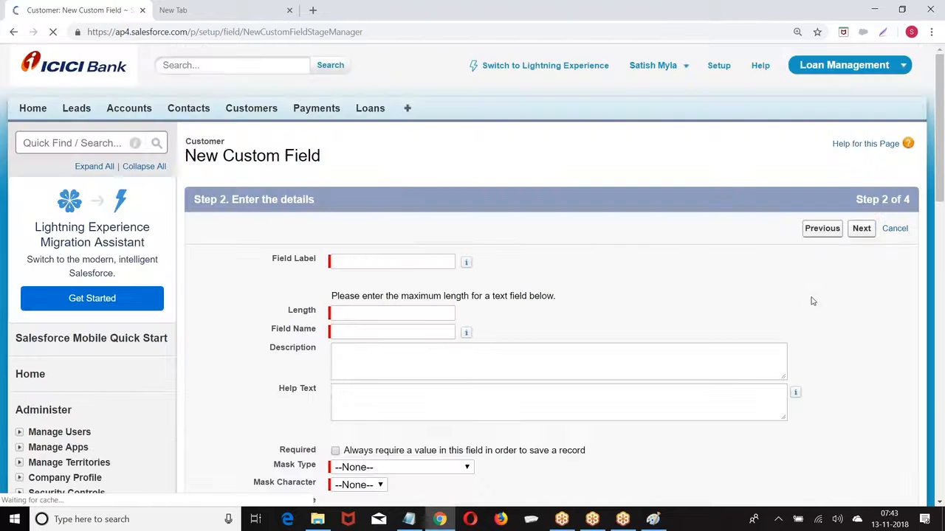
Label the field 'Pancard' with a length of 16
{"action": "left_click", "coordinate": [381, 261]}
{"action": "type", "text": "Pa"}
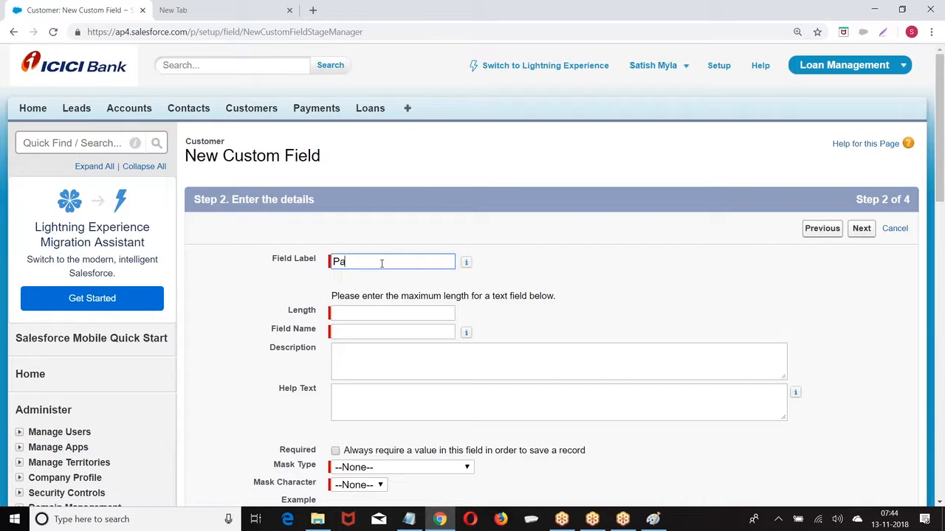
{"action": "type", "text": "ncard"}
{"action": "left_click", "coordinate": [379, 318]}
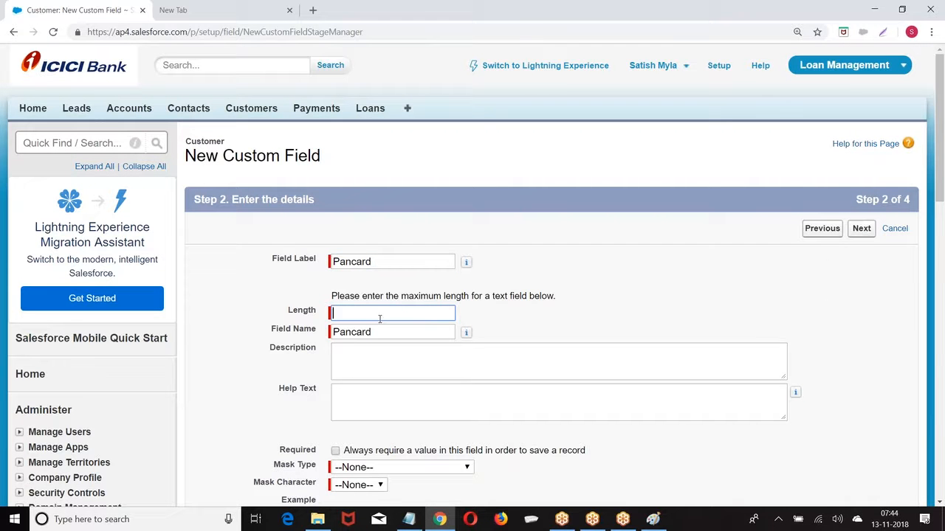
{"action": "type", "text": "16"}
{"action": "left_click", "coordinate": [535, 308]}
{"action": "scroll", "coordinate": [530, 310], "scroll_direction": "down", "scroll_amount": 2}
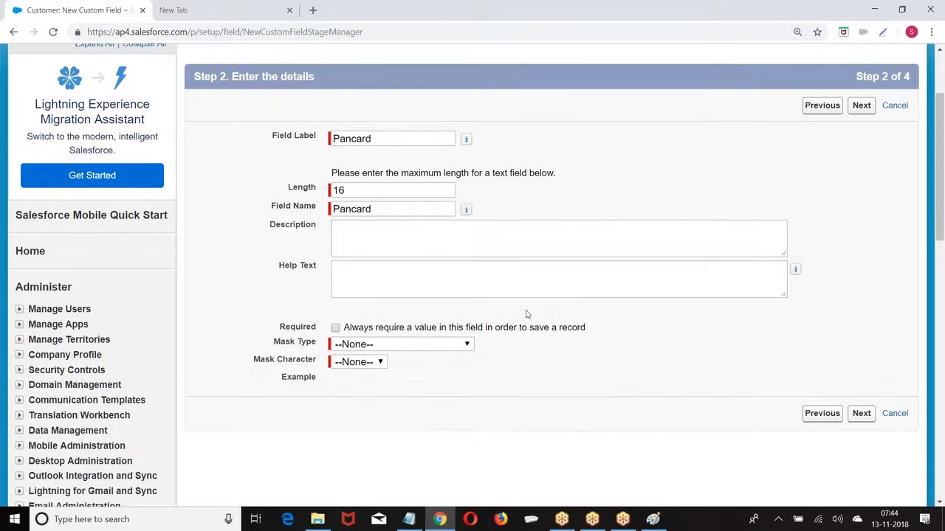
Set mask character X and mask type Credit Card Number, then continue
{"action": "left_click", "coordinate": [368, 362]}
{"action": "left_click", "coordinate": [344, 399]}
{"action": "left_click", "coordinate": [352, 362]}
{"action": "left_click", "coordinate": [343, 414]}
{"action": "left_click", "coordinate": [385, 344]}
{"action": "left_click", "coordinate": [374, 383]}
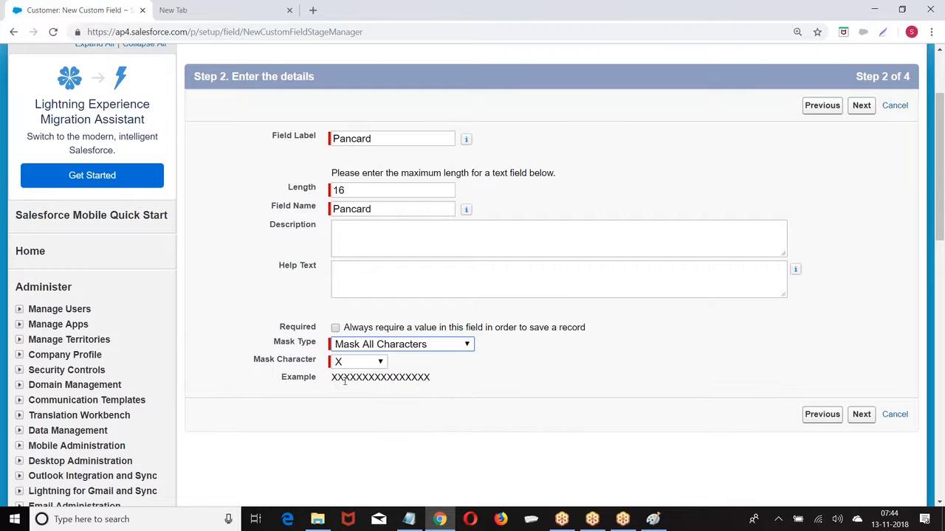
{"action": "left_click", "coordinate": [443, 345]}
{"action": "left_click", "coordinate": [424, 402]}
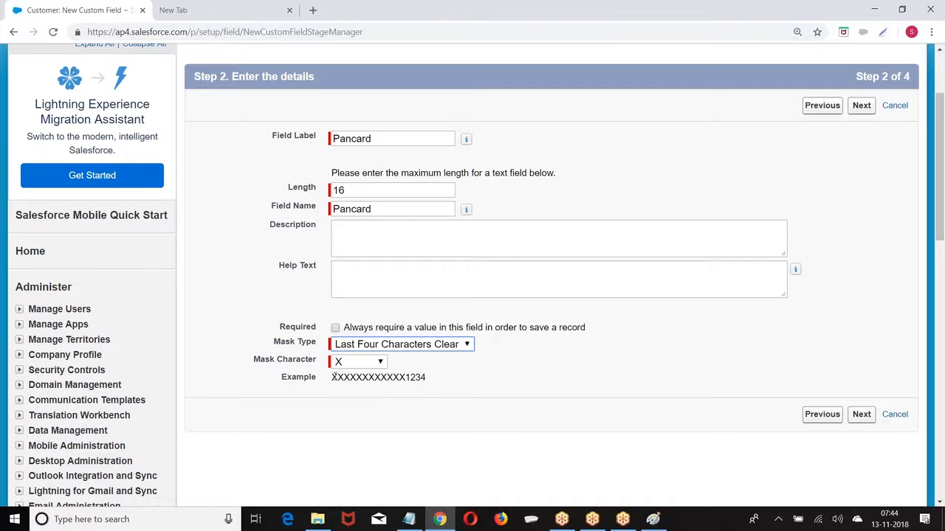
{"action": "left_click_drag", "start_coordinate": [333, 377], "coordinate": [437, 383]}
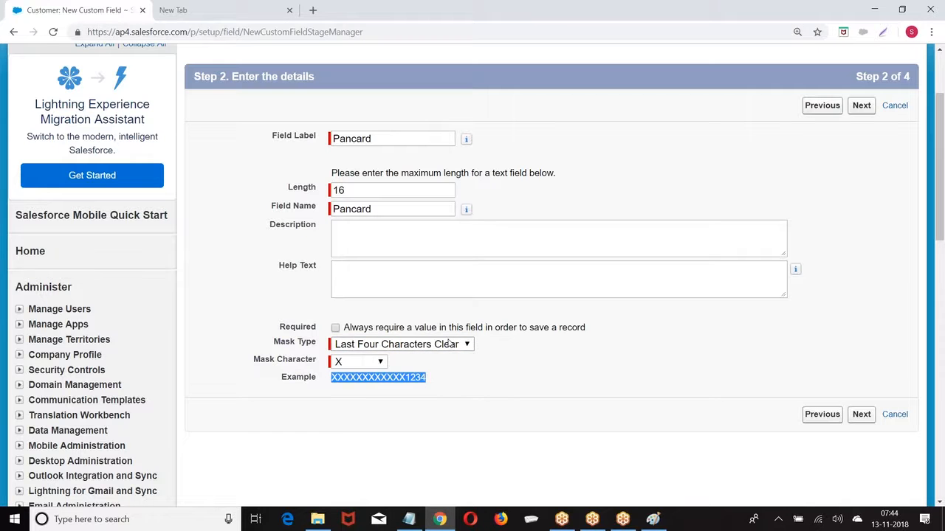
{"action": "left_click", "coordinate": [448, 344]}
{"action": "left_click", "coordinate": [428, 418]}
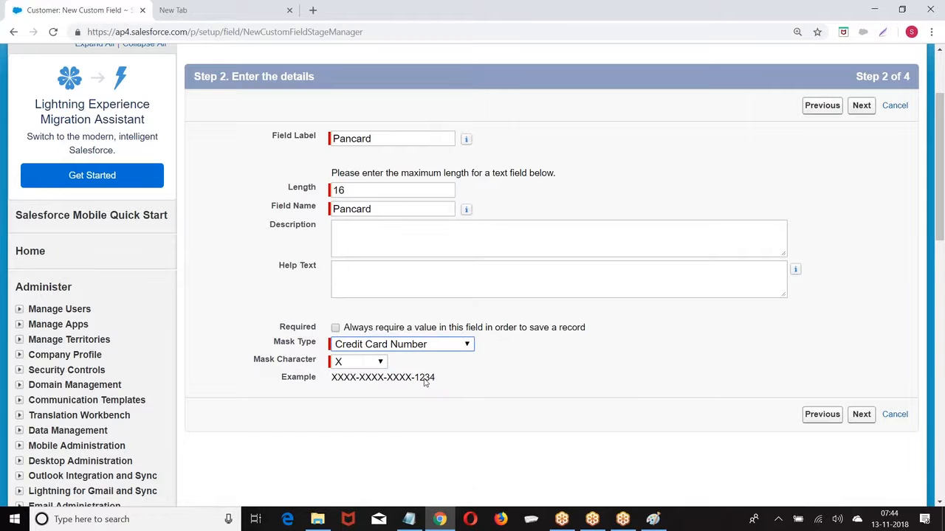
{"action": "left_click", "coordinate": [861, 415]}
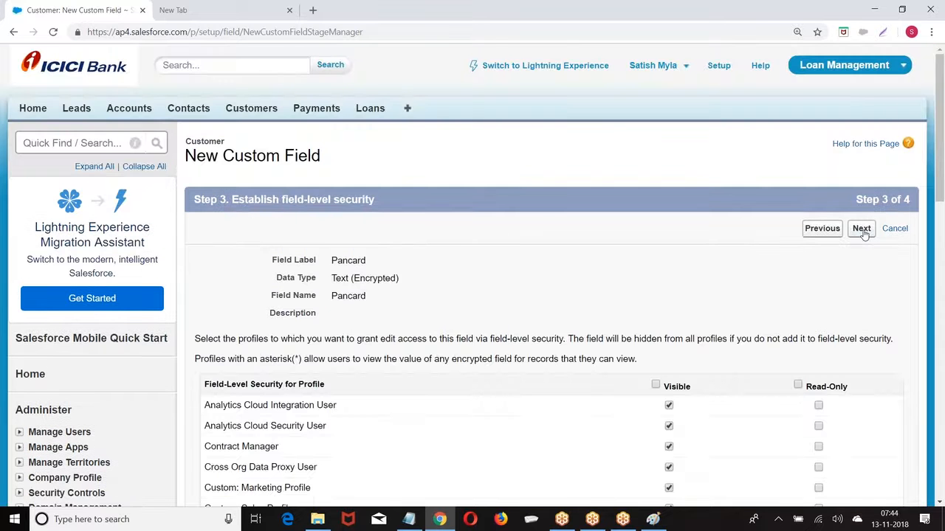
Save the Pancard field with default visibility and layout, then open the Customers home page
{"action": "left_click", "coordinate": [862, 231]}
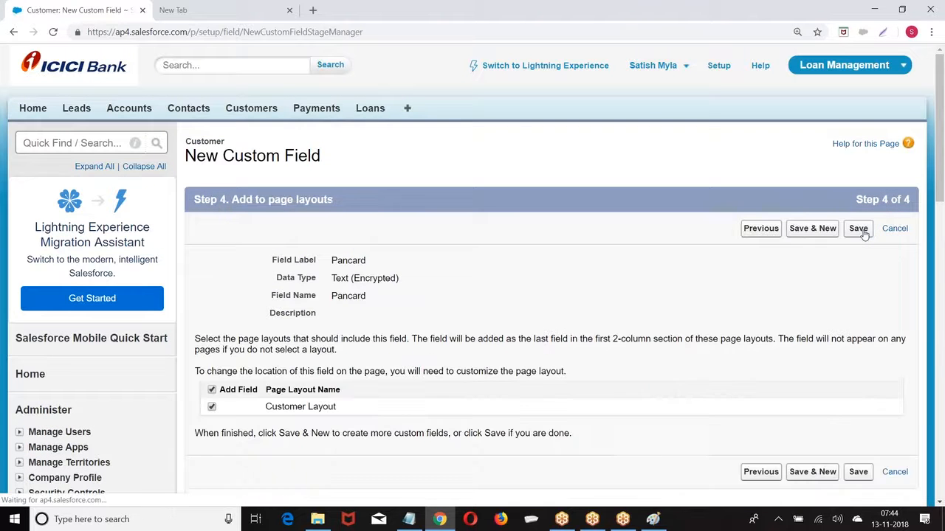
{"action": "left_click", "coordinate": [861, 230]}
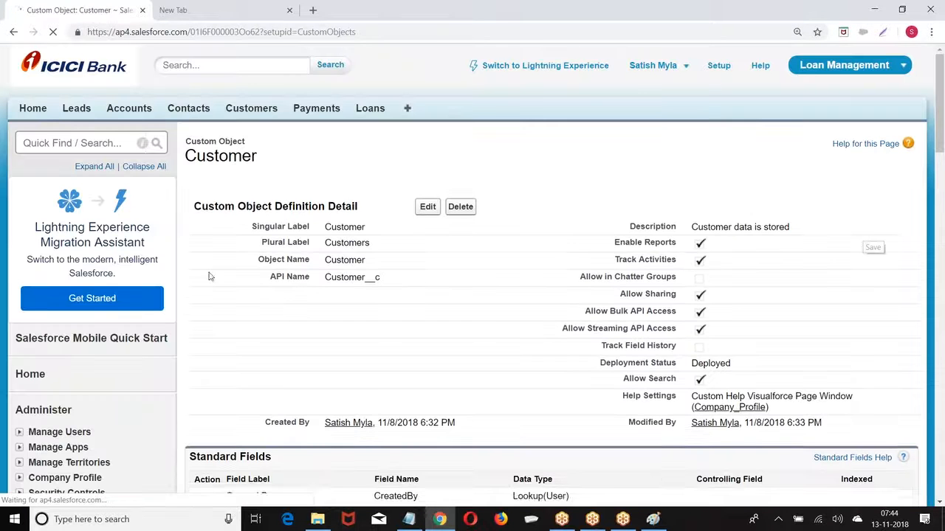
{"action": "left_click", "coordinate": [236, 115]}
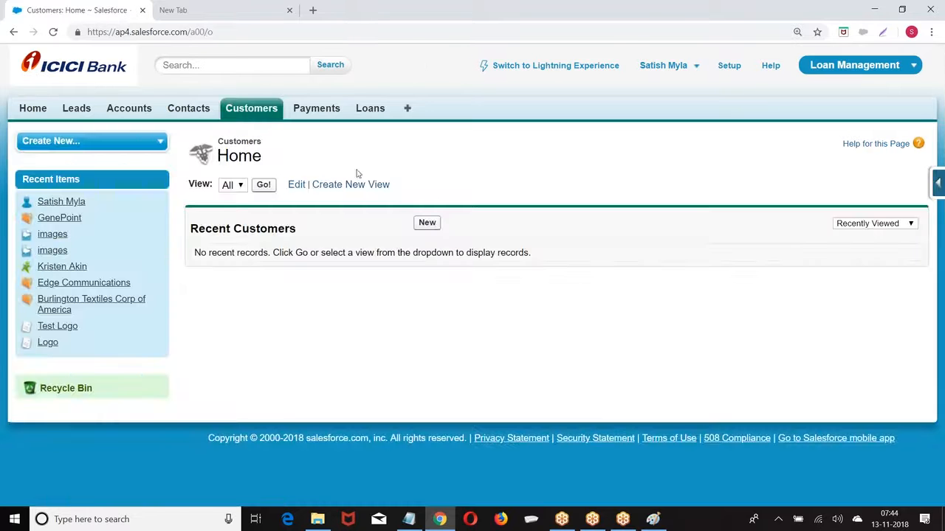
Create a new customer with Pancard 'abcabc1234andddd', leave other fields blank, and save it
{"action": "left_click", "coordinate": [428, 223]}
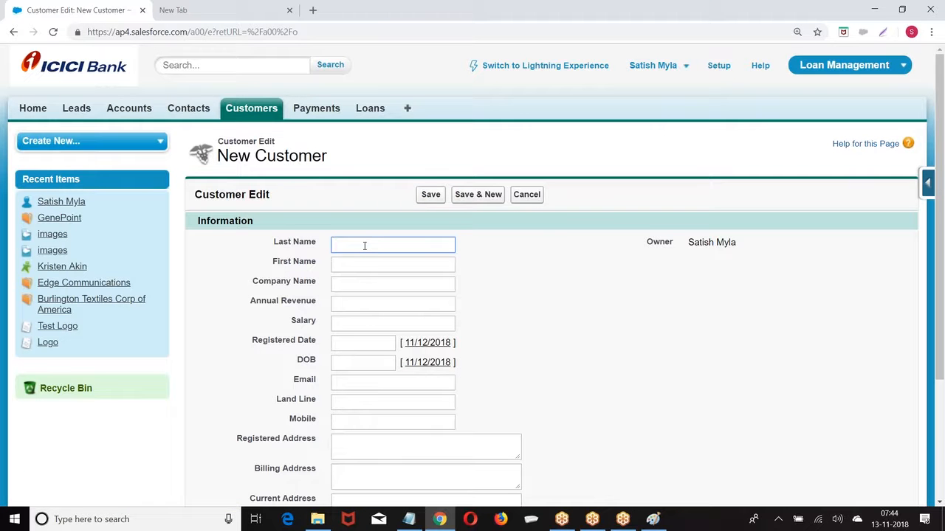
{"action": "scroll", "coordinate": [364, 246], "scroll_direction": "down", "scroll_amount": 3}
{"action": "left_click", "coordinate": [349, 394]}
{"action": "type", "text": "a"}
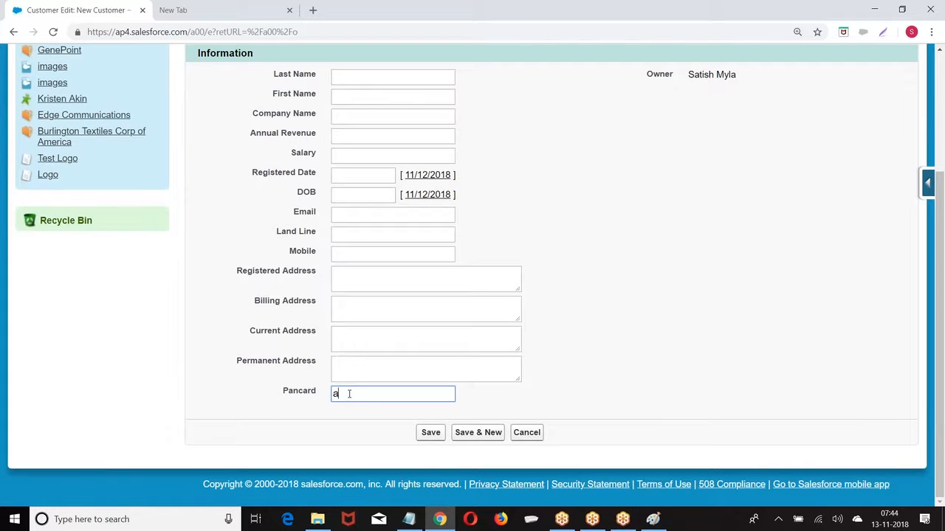
{"action": "type", "text": "bcabc1234andddd"}
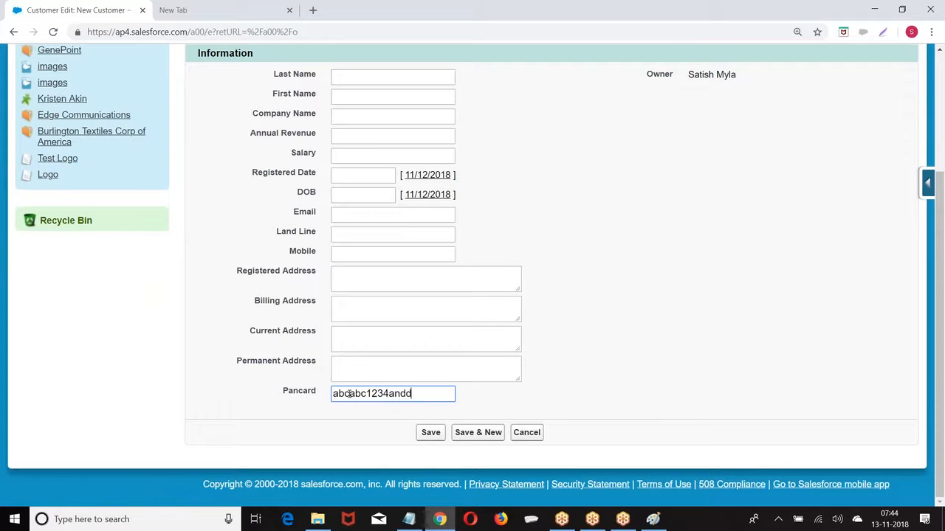
{"action": "left_click", "coordinate": [430, 432]}
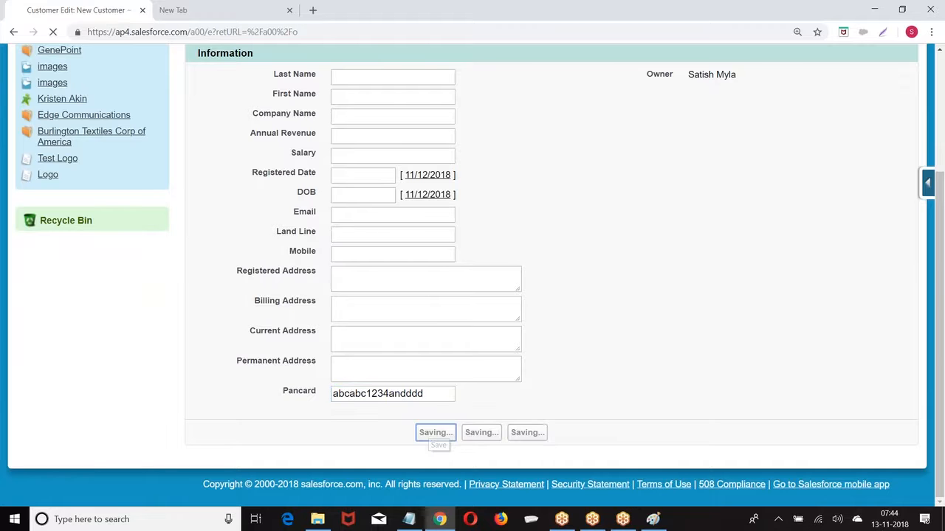
Inline-edit the customer's Pancard to 'abdabd89800' and save the change
{"action": "scroll", "coordinate": [679, 340], "scroll_direction": "down", "scroll_amount": 3}
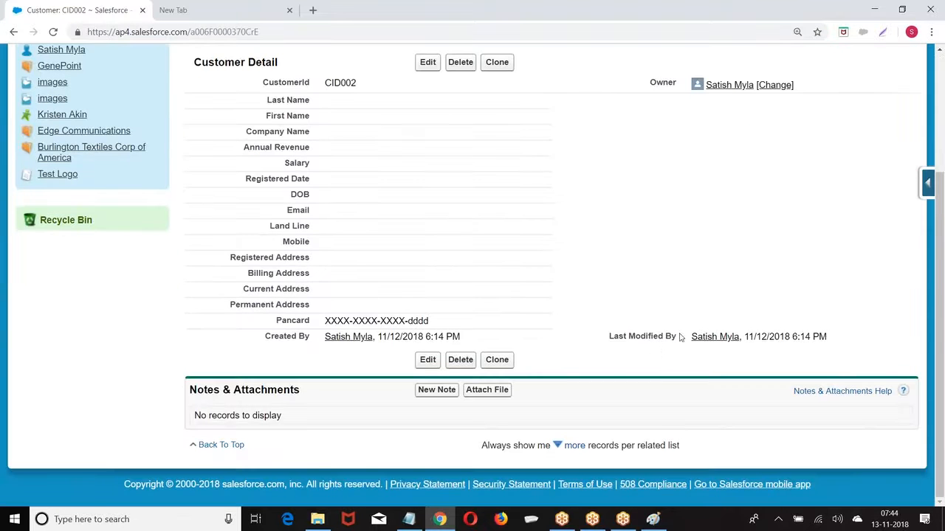
{"action": "scroll", "coordinate": [436, 375], "scroll_direction": "up", "scroll_amount": 5}
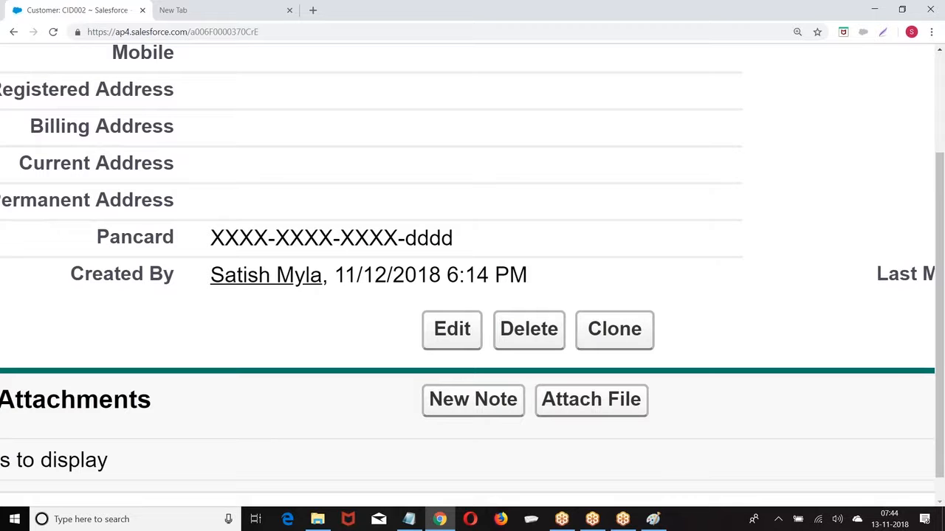
{"action": "double_click", "coordinate": [383, 238]}
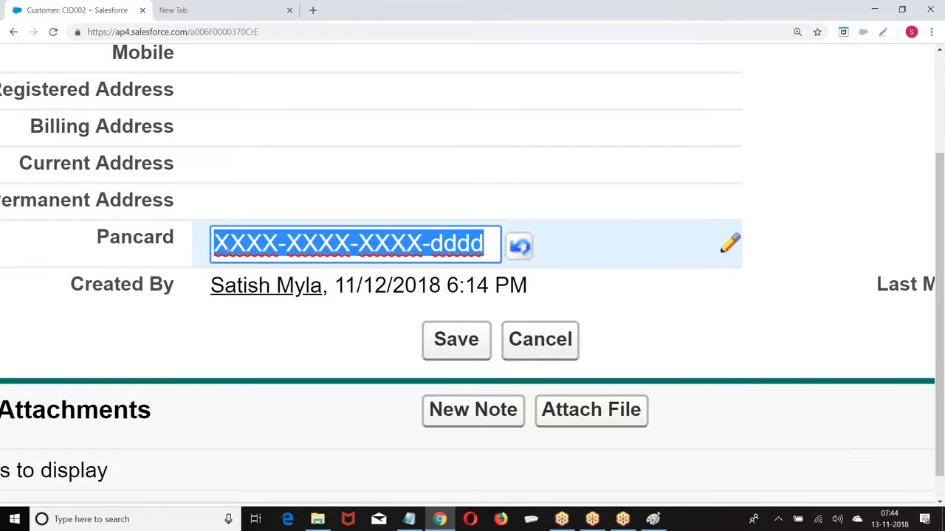
{"action": "type", "text": "abda"}
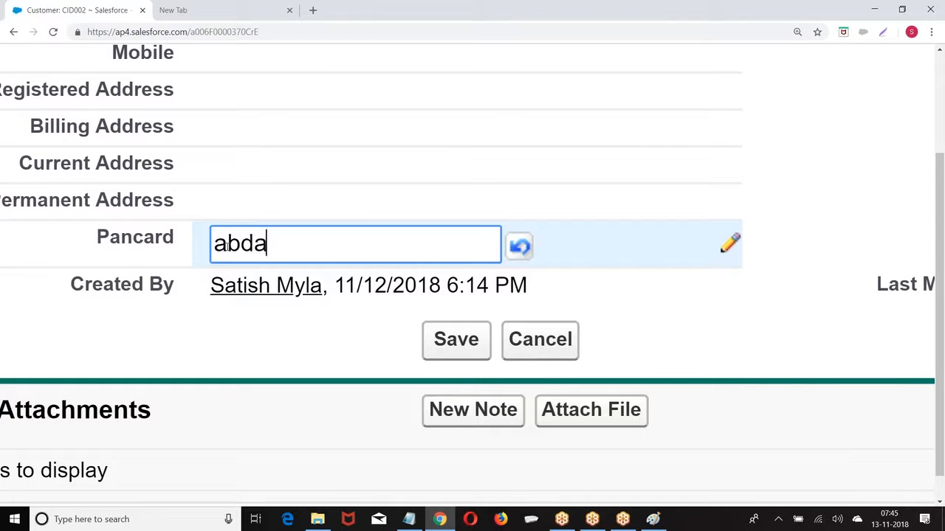
{"action": "type", "text": "bd89800"}
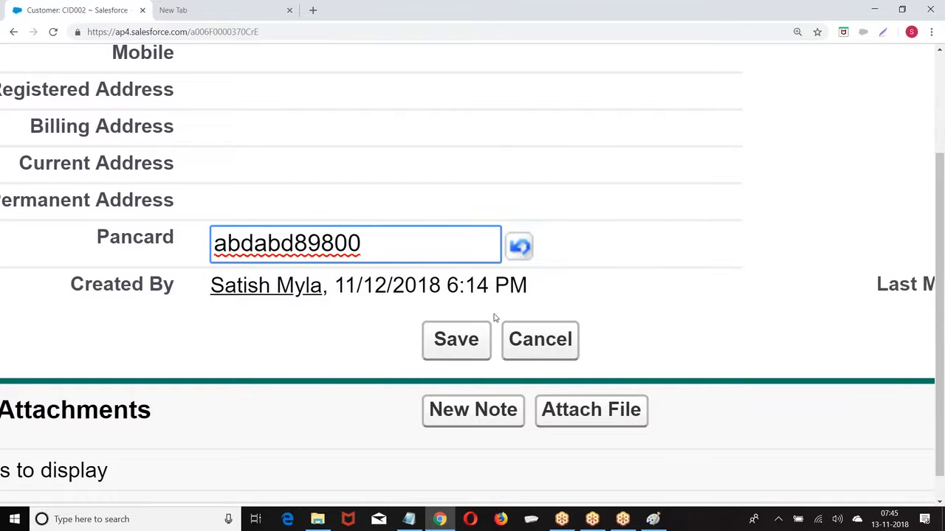
{"action": "left_click", "coordinate": [456, 339]}
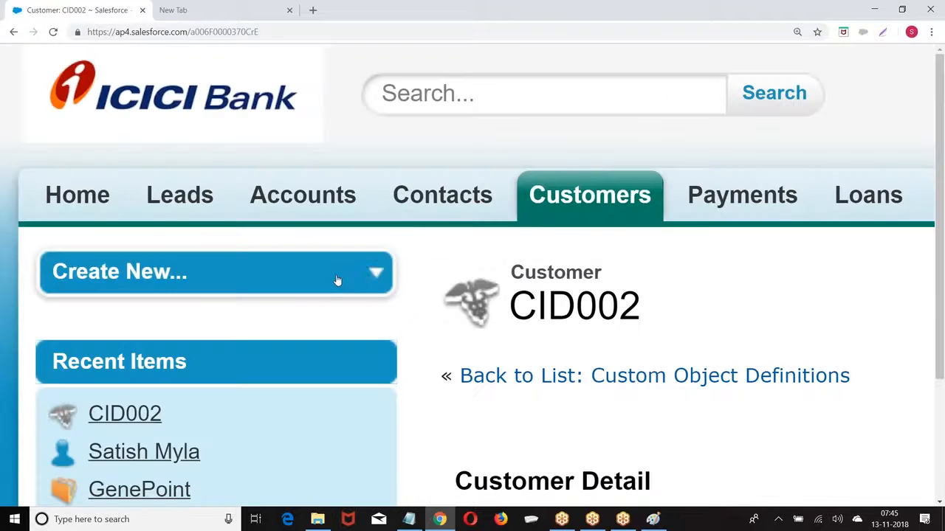
Scroll through saved record CID002 to confirm the Pancard shows XXXX-XXXX-XXXX-9800
{"action": "scroll", "coordinate": [399, 331], "scroll_direction": "down", "scroll_amount": 3}
{"action": "scroll", "coordinate": [379, 329], "scroll_direction": "down", "scroll_amount": 5}
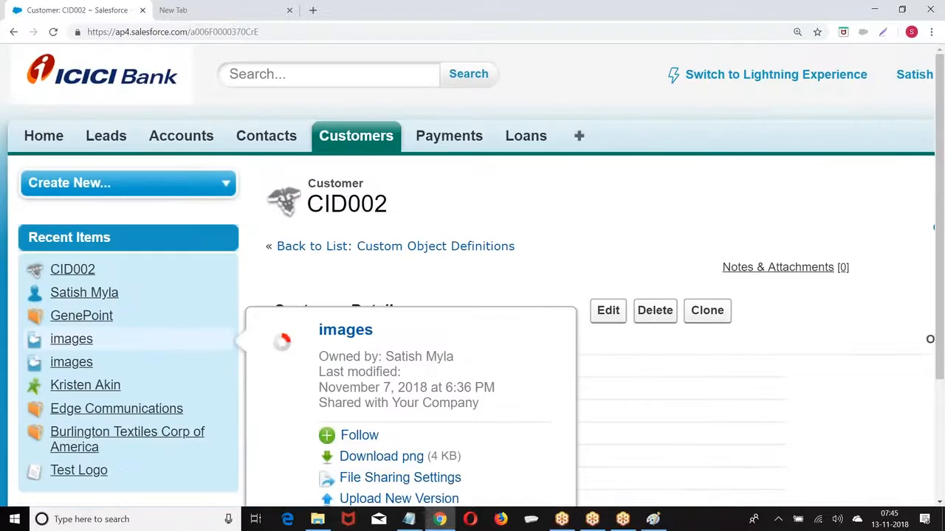
{"action": "scroll", "coordinate": [379, 329], "scroll_direction": "down", "scroll_amount": 3}
{"action": "scroll", "coordinate": [379, 330], "scroll_direction": "down", "scroll_amount": 3}
{"action": "scroll", "coordinate": [537, 323], "scroll_direction": "up", "scroll_amount": 5}
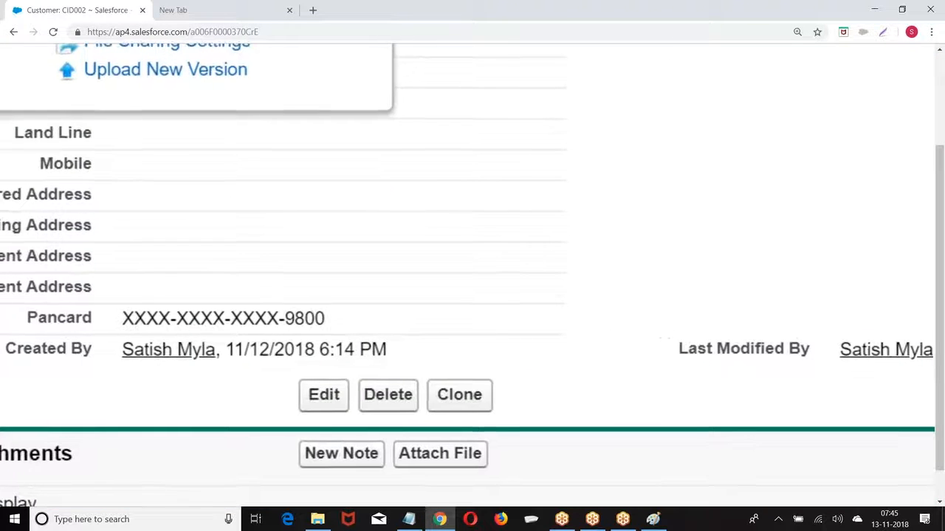
{"action": "scroll", "coordinate": [537, 323], "scroll_direction": "down", "scroll_amount": 5}
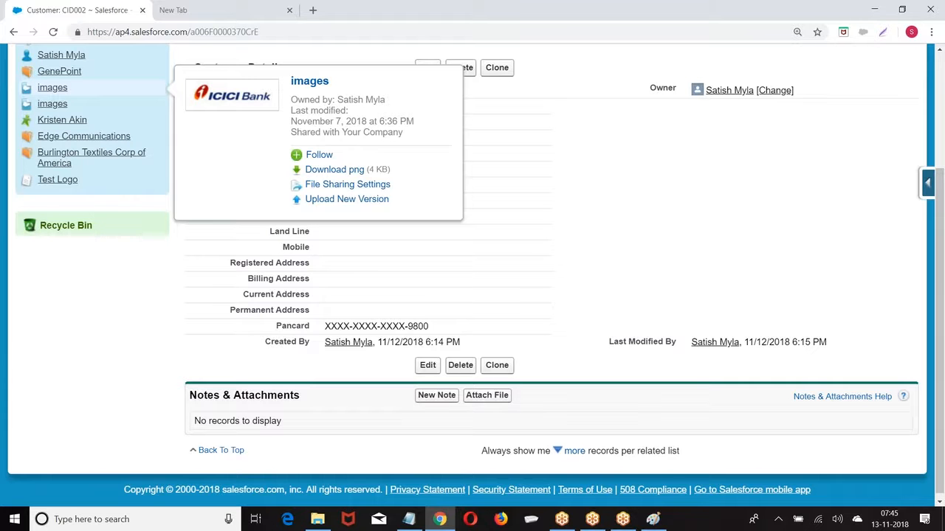
{"action": "scroll", "coordinate": [347, 300], "scroll_direction": "up", "scroll_amount": 5}
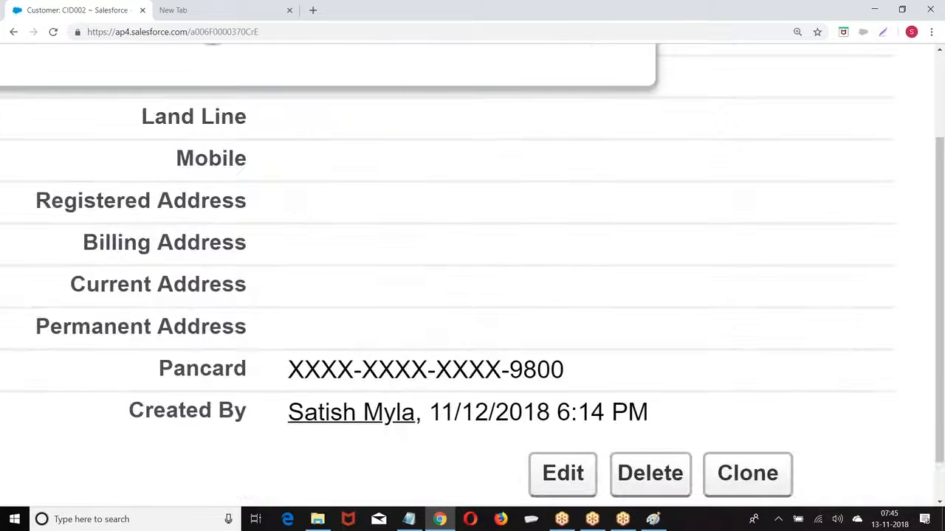
{"action": "scroll", "coordinate": [472, 273], "scroll_direction": "down", "scroll_amount": 5}
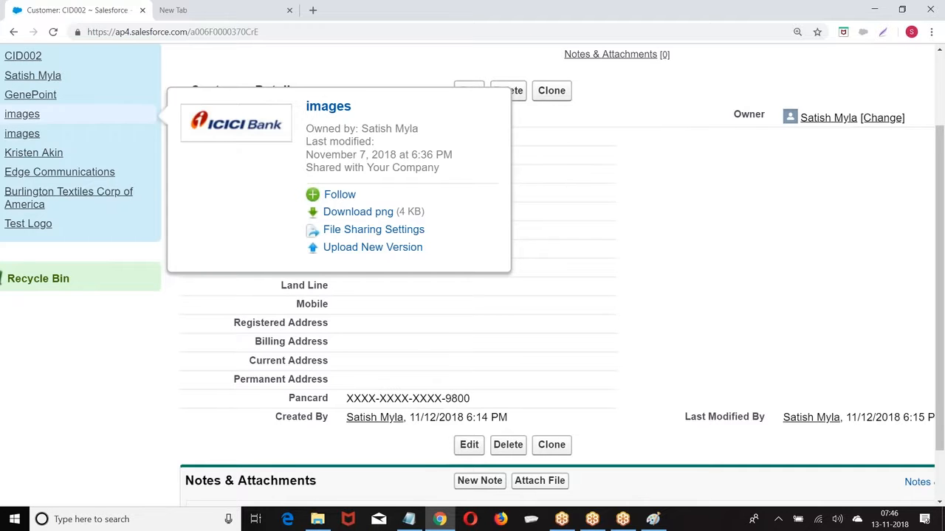
Inline-edit CID002's Last Name and First Name fields with the customer's names, fix the typo, and save
{"action": "double_click", "coordinate": [351, 136]}
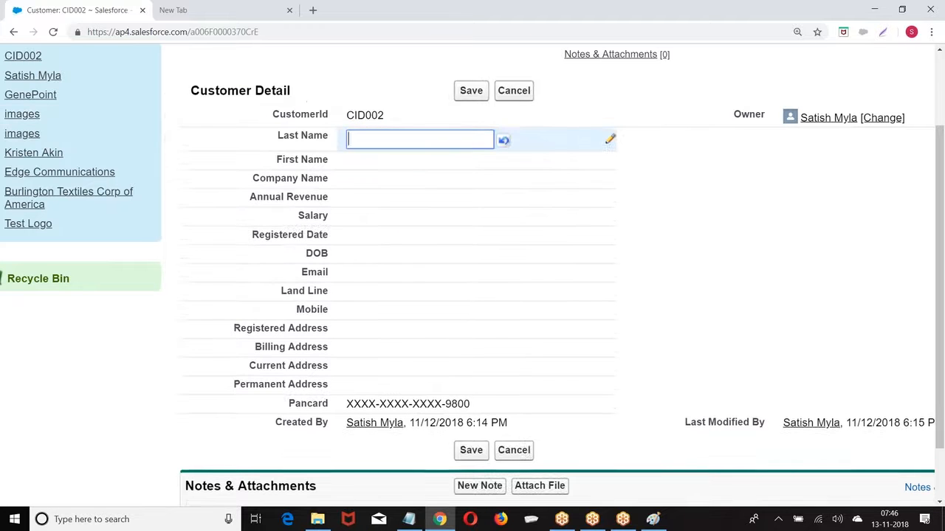
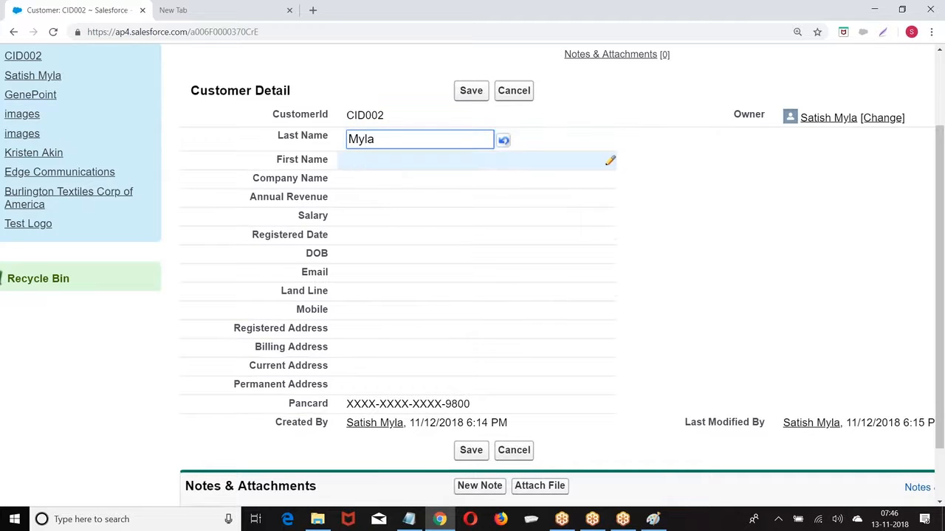
{"action": "double_click", "coordinate": [359, 158]}
{"action": "type", "text": "sh"}
{"action": "left_click", "coordinate": [471, 90]}
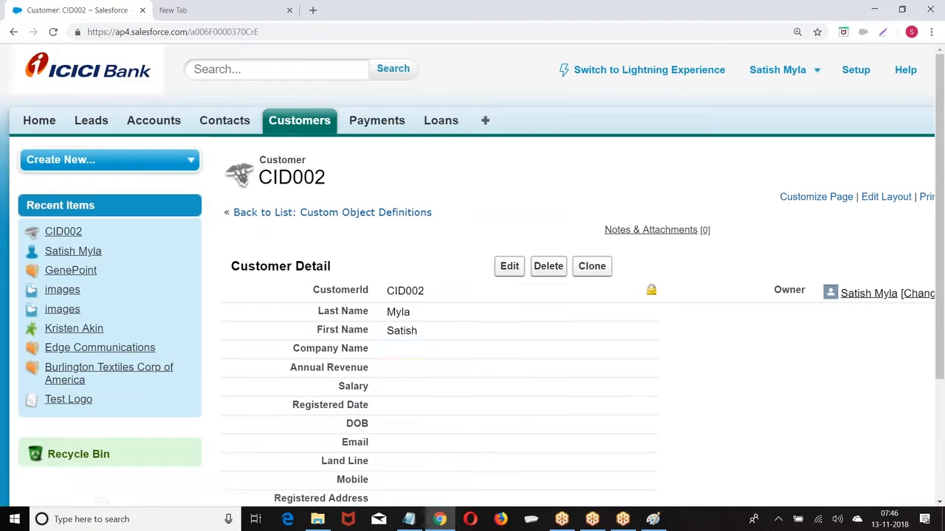
Search the org from the header for the customer's last name
{"action": "left_click", "coordinate": [229, 69]}
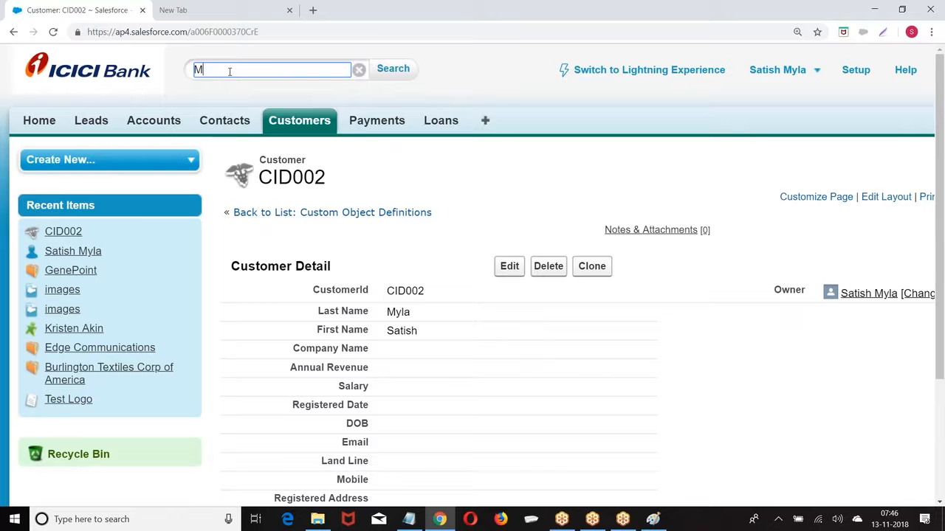
{"action": "left_click", "coordinate": [392, 68]}
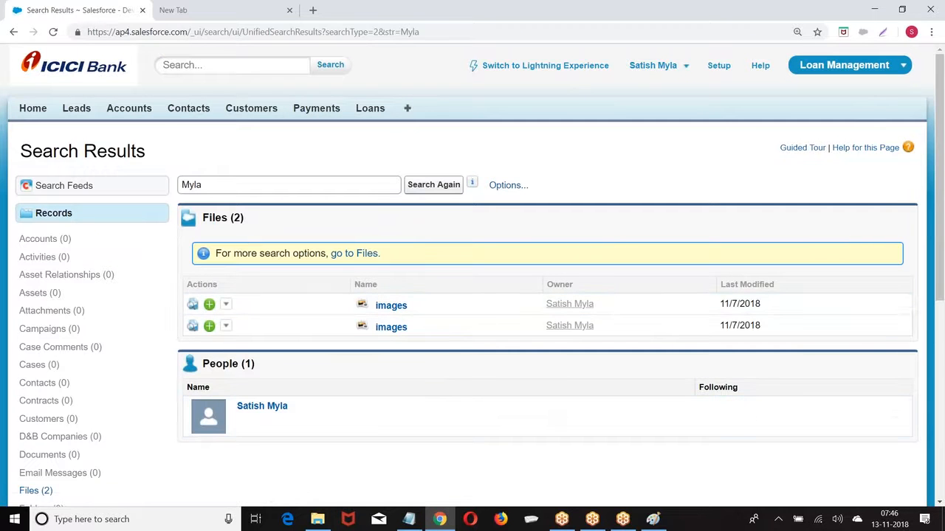
{"action": "left_click", "coordinate": [433, 185]}
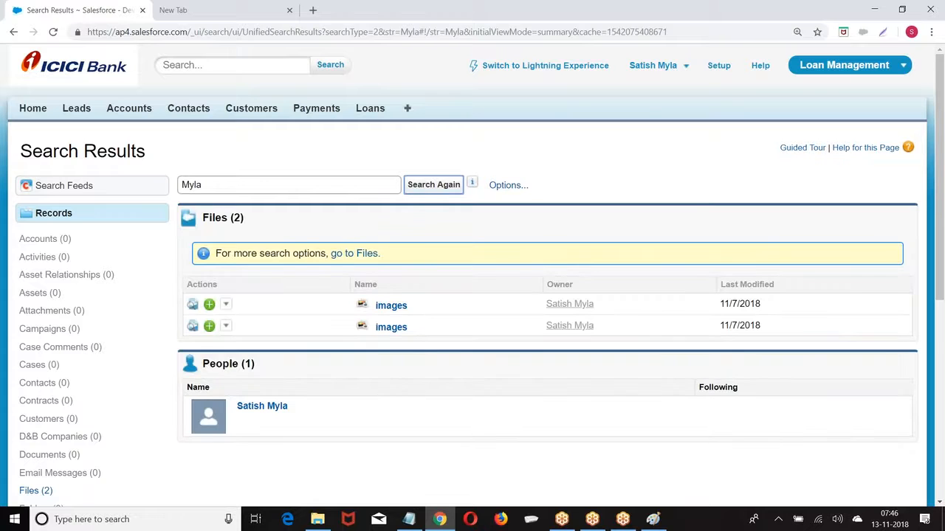
Search again using the customer's first name, then clear the search box
{"action": "left_click", "coordinate": [214, 183]}
{"action": "key", "text": "BackSpace"}
{"action": "key", "text": "BackSpace"}
{"action": "key", "text": "BackSpace"}
{"action": "key", "text": "BackSpace"}
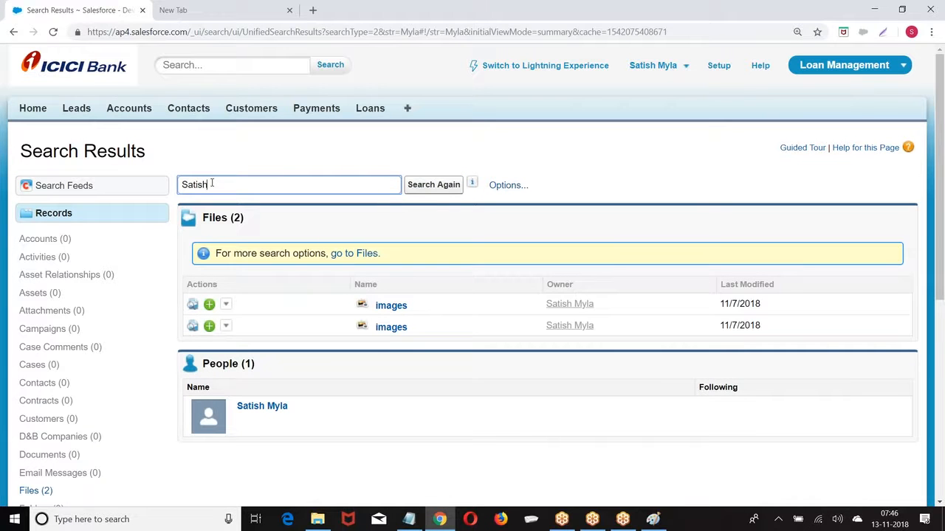
{"action": "left_click", "coordinate": [416, 185]}
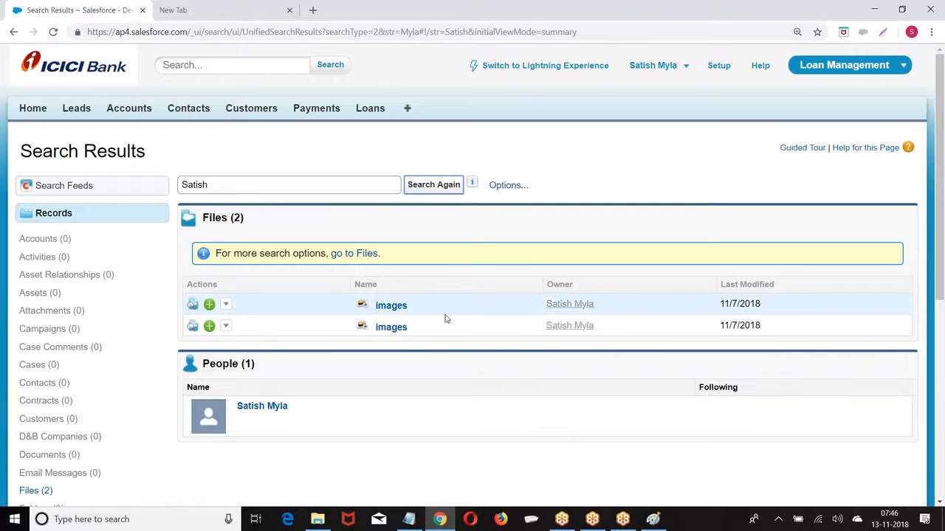
{"action": "double_click", "coordinate": [232, 183]}
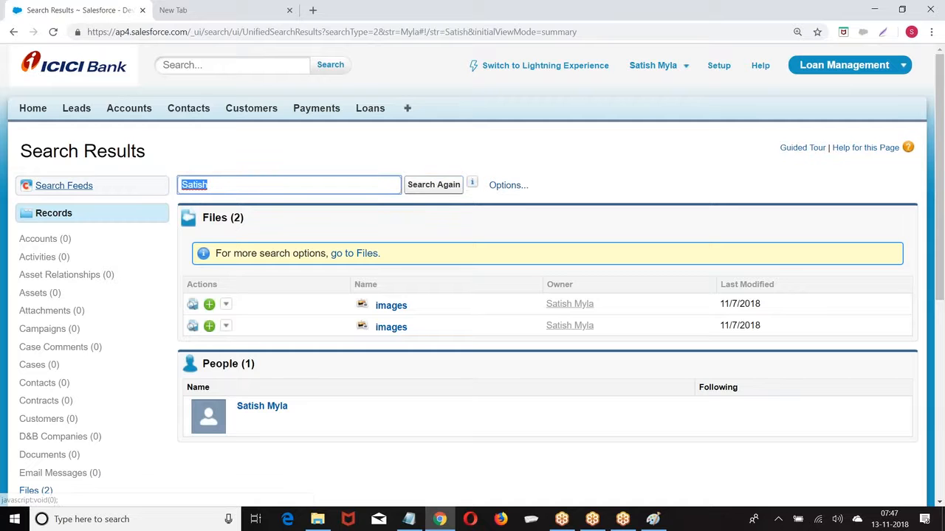
{"action": "key", "text": "BackSpace"}
{"action": "left_click", "coordinate": [251, 111]}
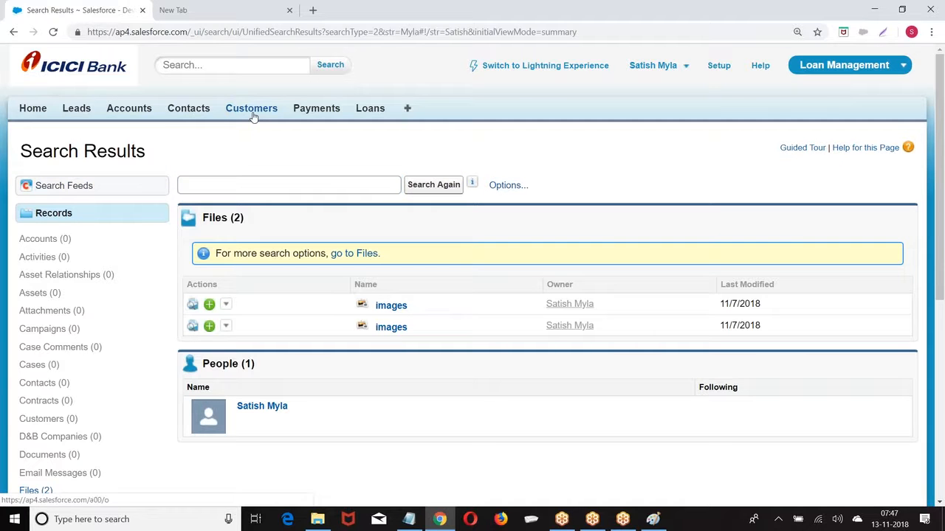
Open CID002 from Recent Customers and select its masked Pancard value
{"action": "left_click", "coordinate": [210, 269]}
{"action": "scroll", "coordinate": [331, 226], "scroll_direction": "down", "scroll_amount": 2}
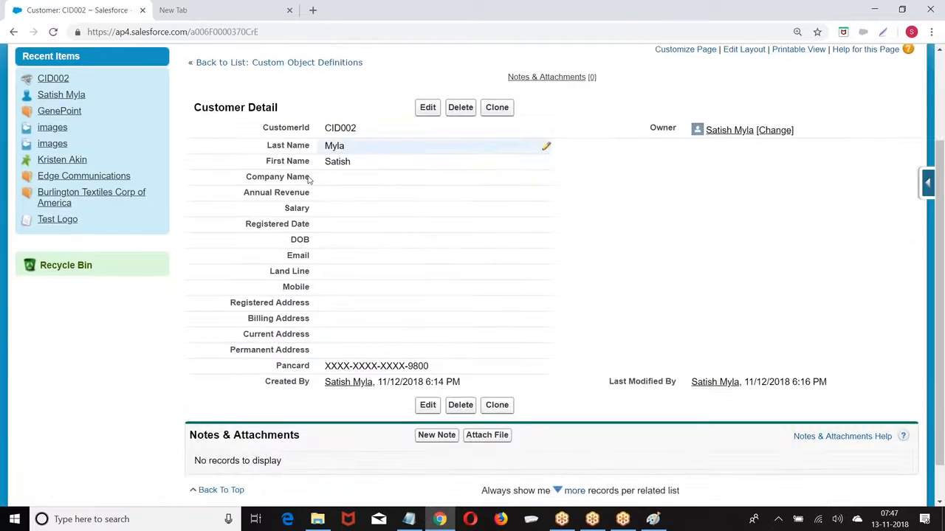
{"action": "left_click_drag", "start_coordinate": [327, 366], "coordinate": [451, 364]}
{"action": "double_click", "coordinate": [454, 365]}
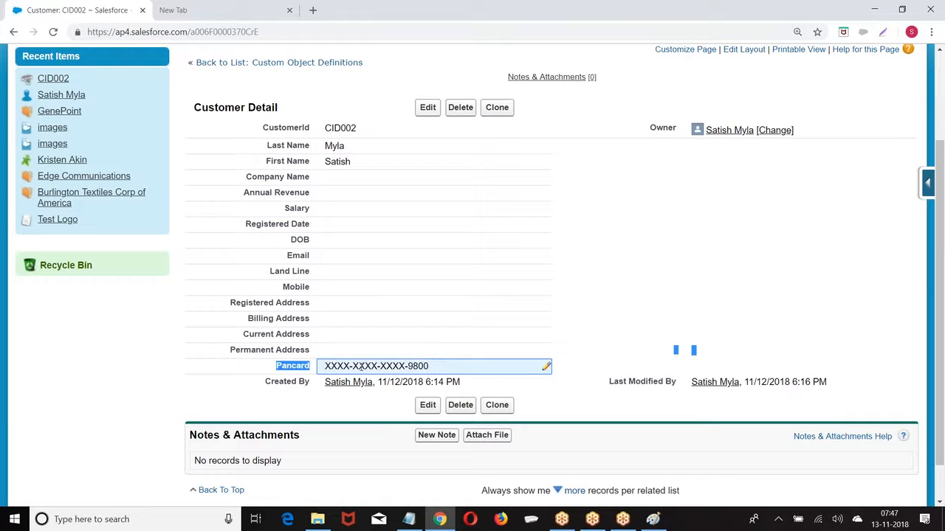
{"action": "left_click_drag", "start_coordinate": [325, 366], "coordinate": [447, 366]}
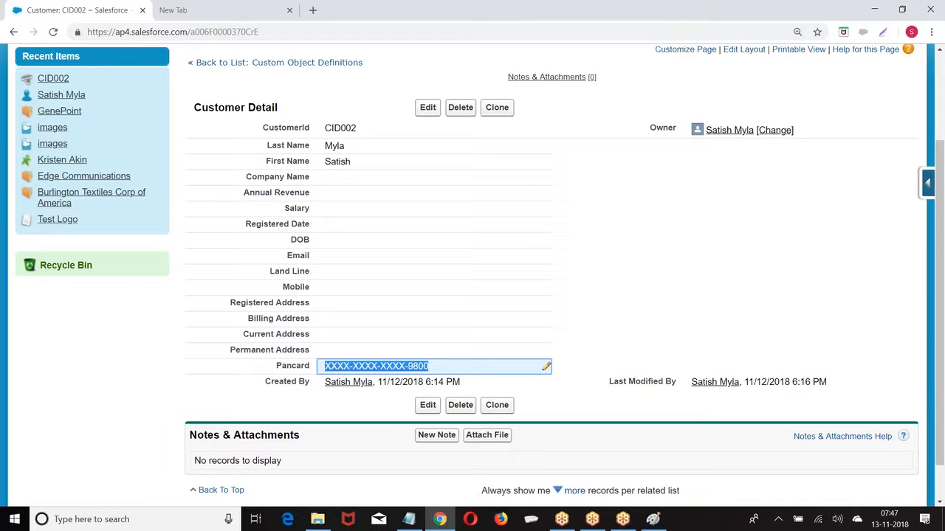
{"action": "scroll", "coordinate": [191, 347], "scroll_direction": "up", "scroll_amount": 3}
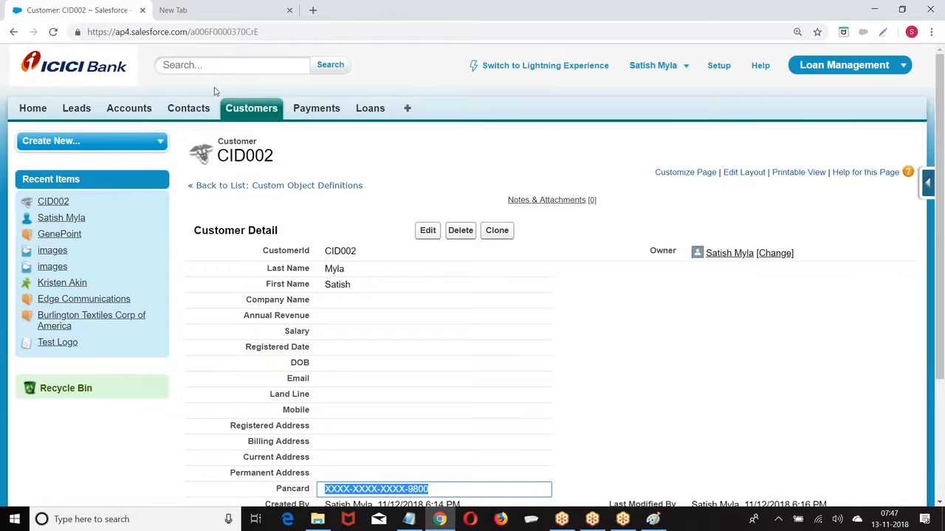
From the Customer object's View Fields list, start a new Text (Encrypted) custom field
{"action": "left_click", "coordinate": [240, 111]}
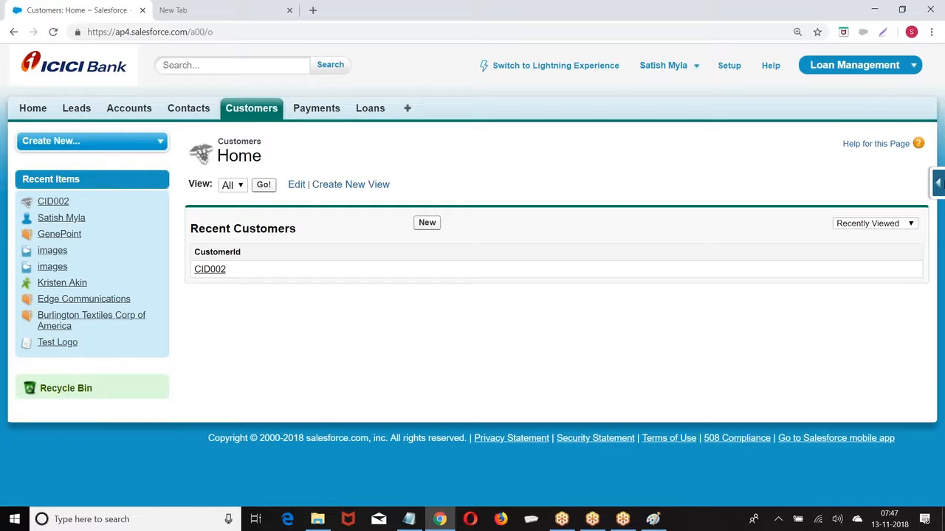
{"action": "left_click", "coordinate": [937, 181]}
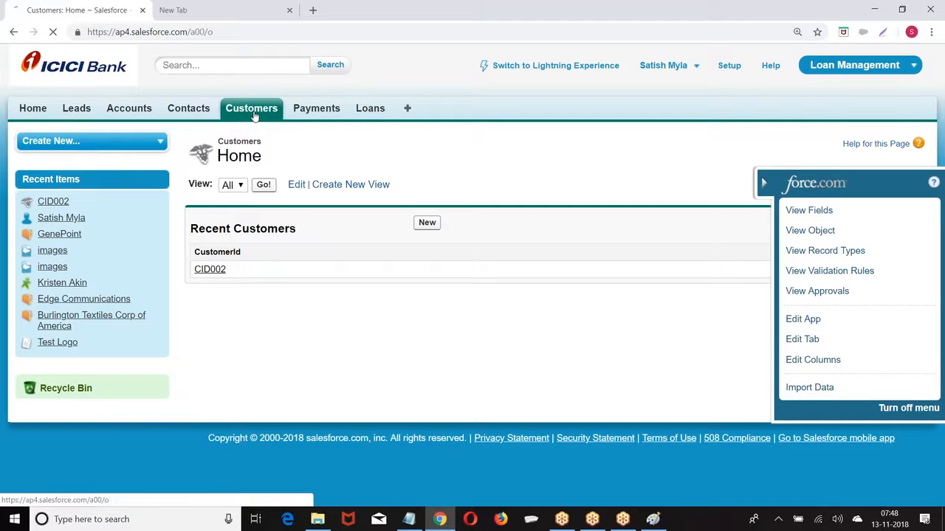
{"action": "mouse_move", "coordinate": [938, 182]}
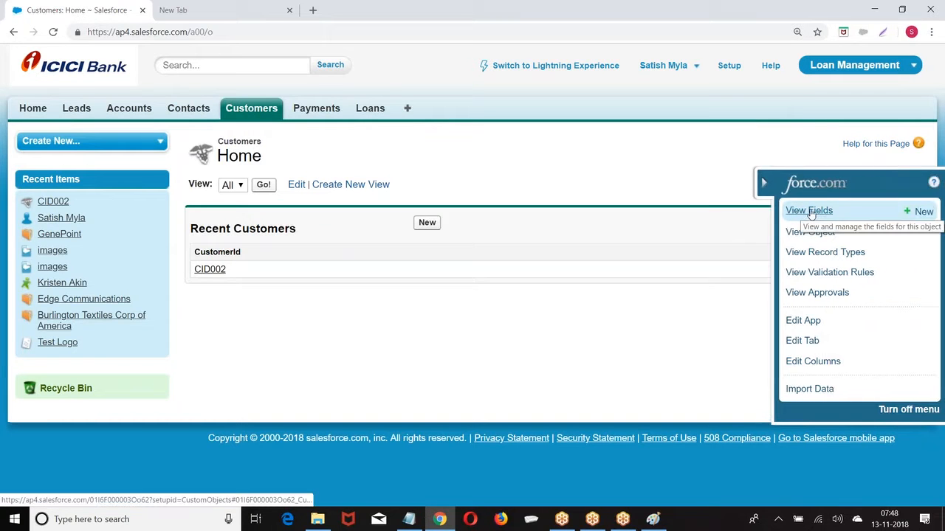
{"action": "left_click", "coordinate": [809, 211]}
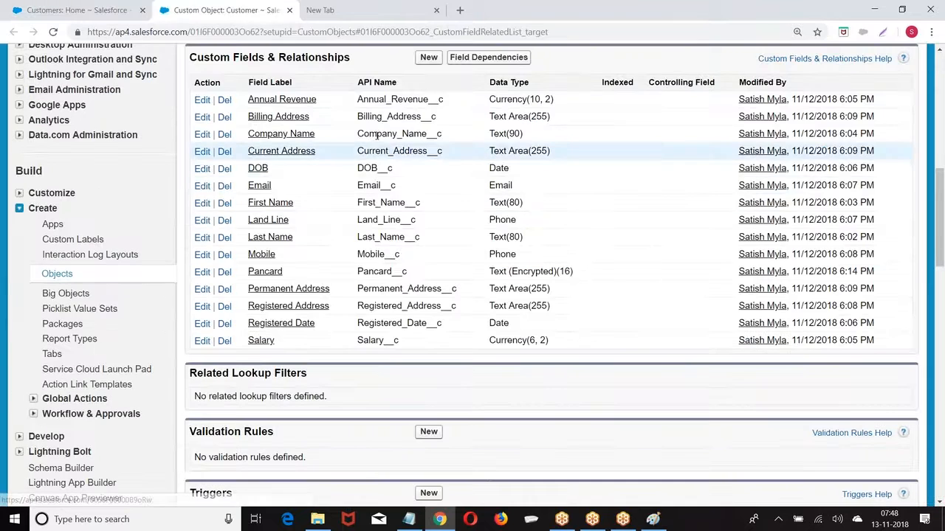
{"action": "left_click", "coordinate": [428, 58]}
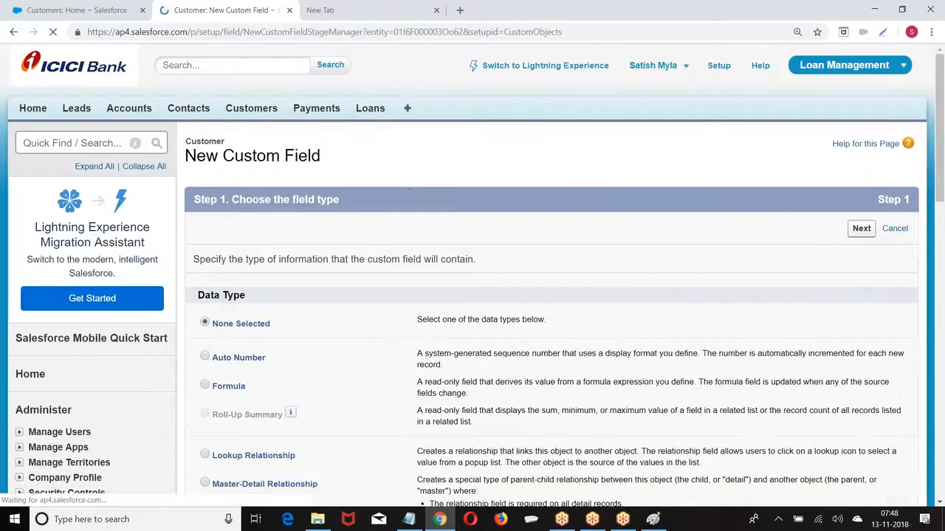
{"action": "scroll", "coordinate": [381, 192], "scroll_direction": "down", "scroll_amount": 7}
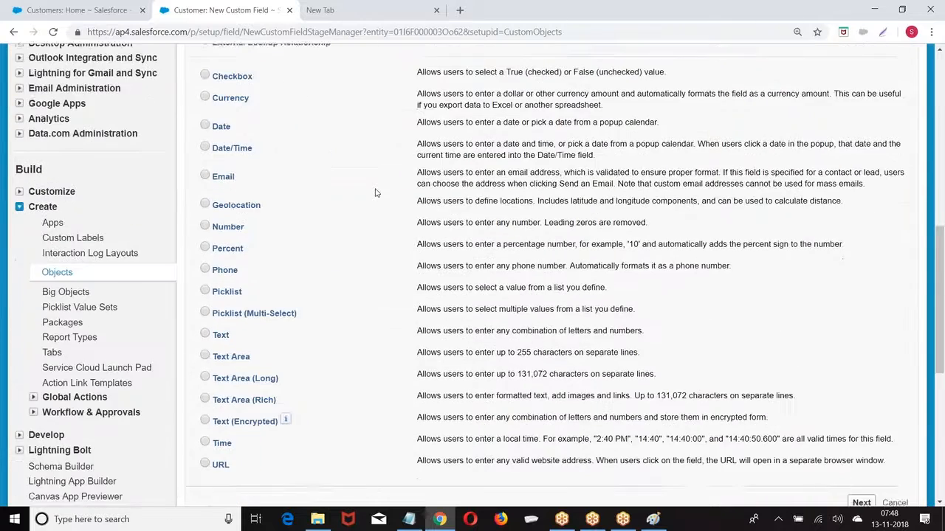
{"action": "scroll", "coordinate": [375, 193], "scroll_direction": "down", "scroll_amount": 3}
{"action": "left_click", "coordinate": [204, 224]}
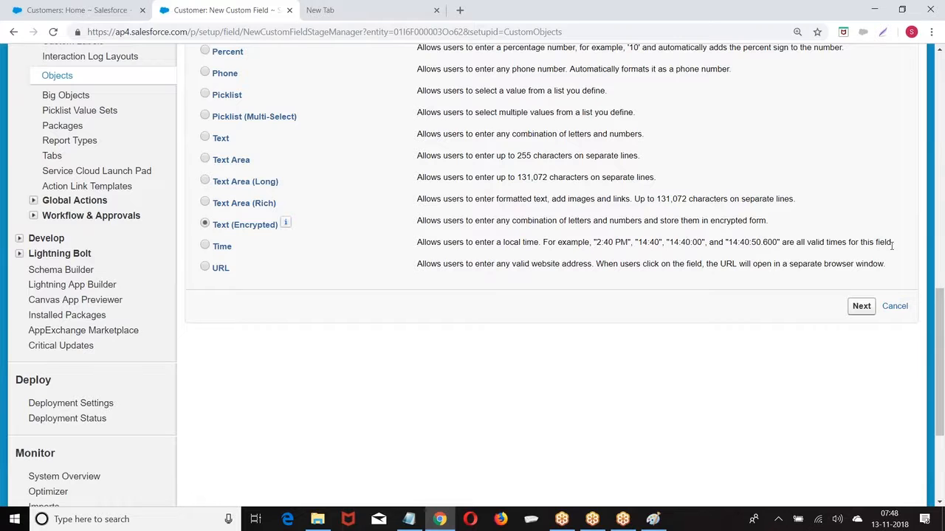
Give the encrypted field the label GST NO and length 80
{"action": "left_click", "coordinate": [861, 307]}
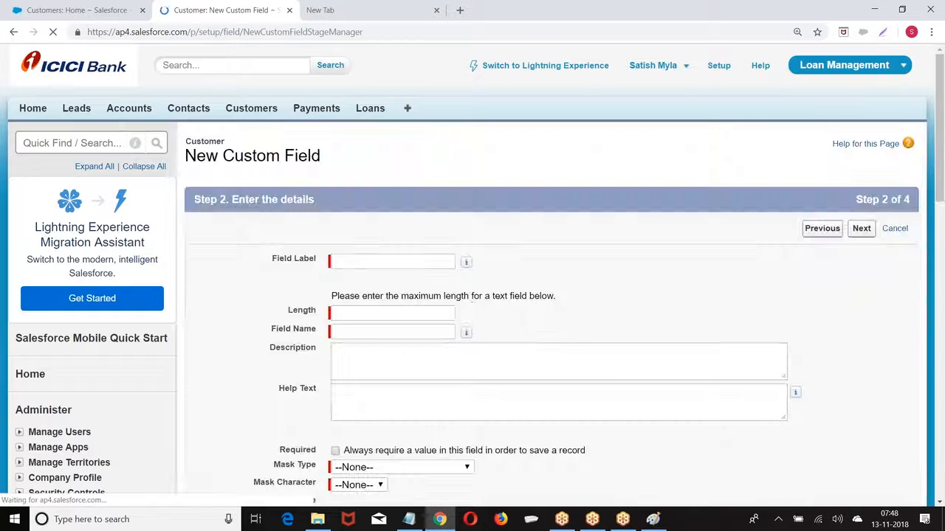
{"action": "left_click", "coordinate": [368, 264]}
{"action": "type", "text": "GS"}
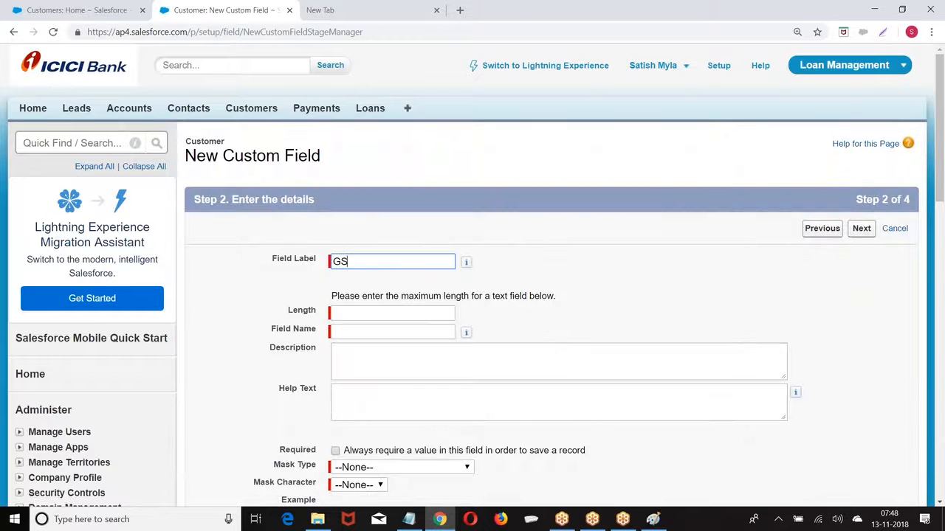
{"action": "type", "text": "T NO"}
{"action": "left_click", "coordinate": [380, 315]}
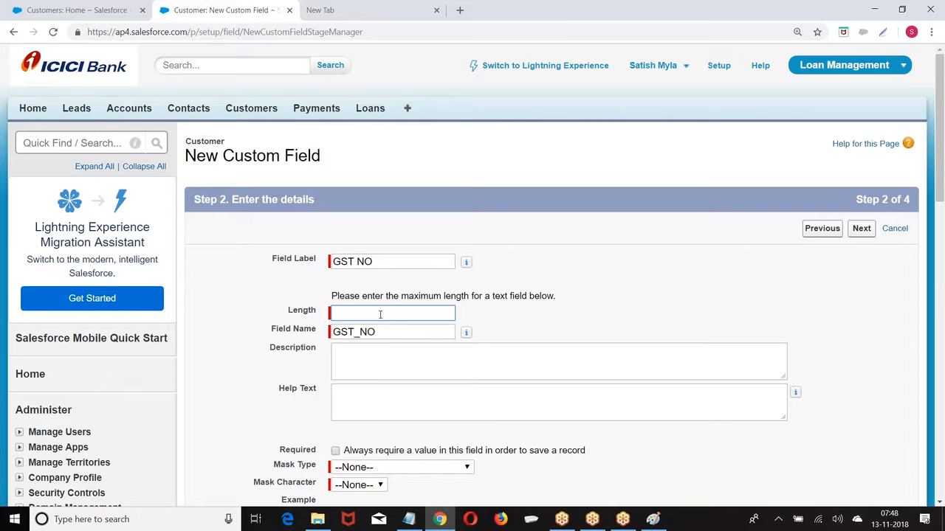
{"action": "type", "text": "80"}
{"action": "left_click", "coordinate": [868, 230]}
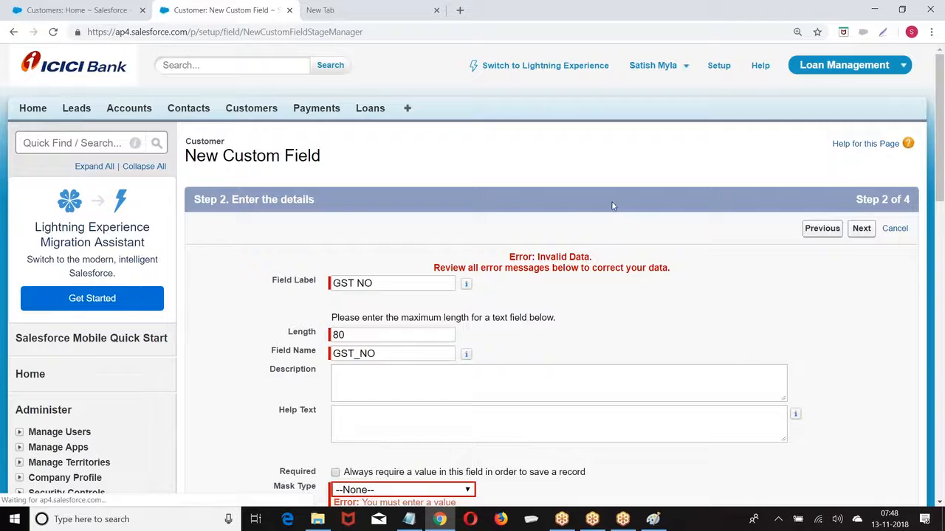
Set Mask Type to Mask All Characters with mask character X, then save GST NO
{"action": "scroll", "coordinate": [595, 237], "scroll_direction": "down", "scroll_amount": 2}
{"action": "left_click", "coordinate": [360, 336]}
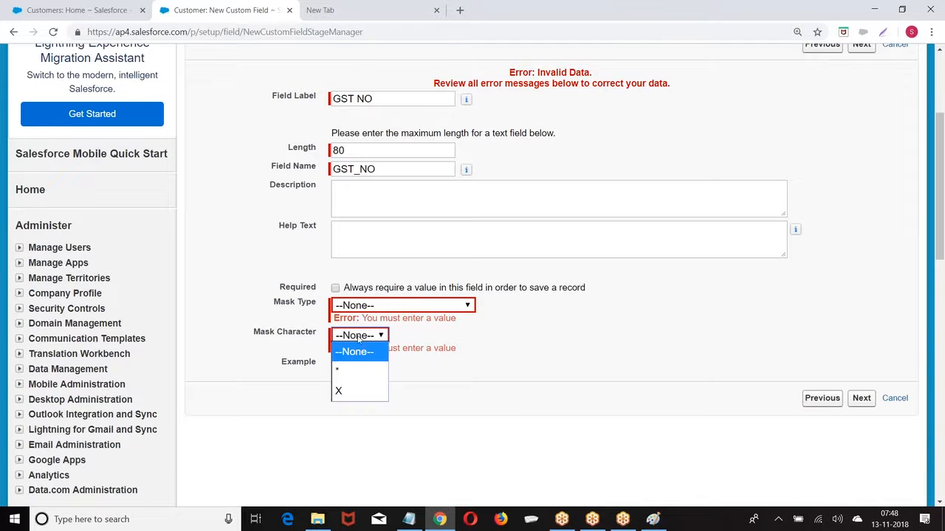
{"action": "left_click", "coordinate": [344, 390]}
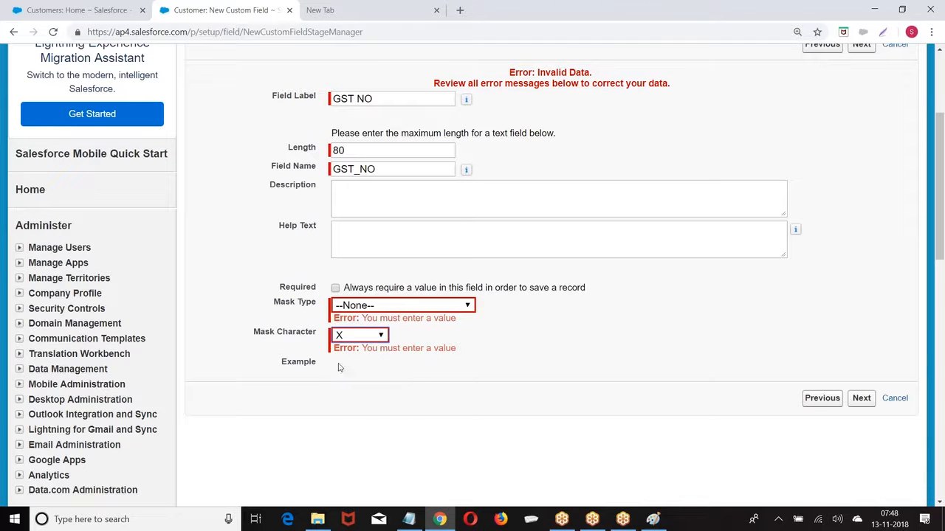
{"action": "left_click", "coordinate": [384, 311]}
{"action": "left_click", "coordinate": [369, 341]}
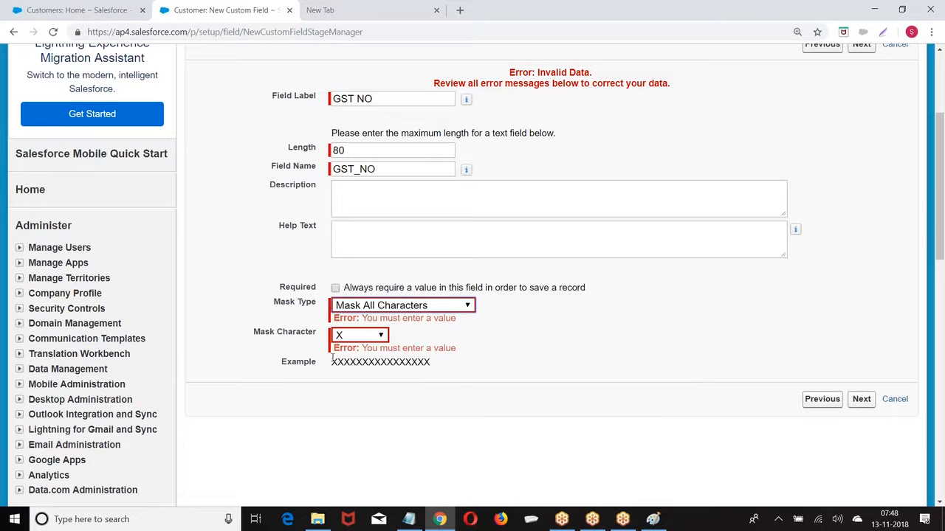
{"action": "left_click", "coordinate": [862, 402]}
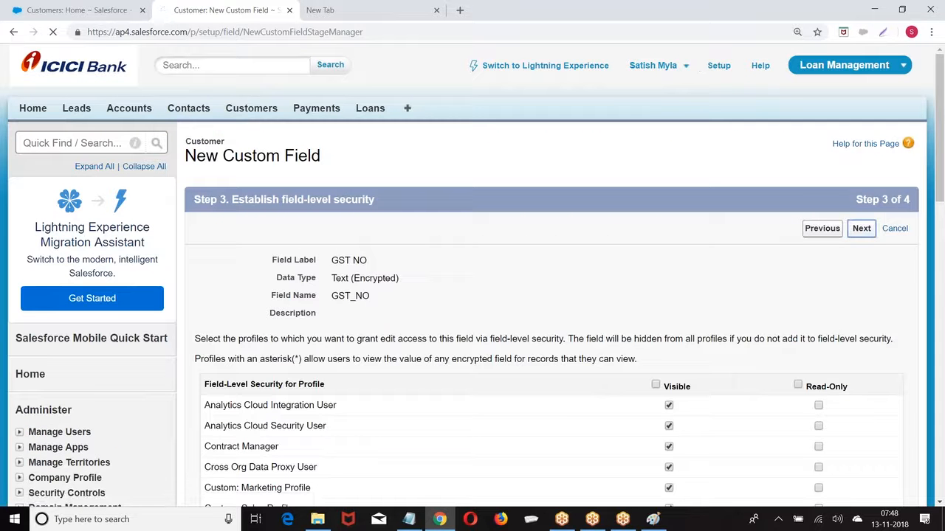
{"action": "left_click", "coordinate": [857, 228]}
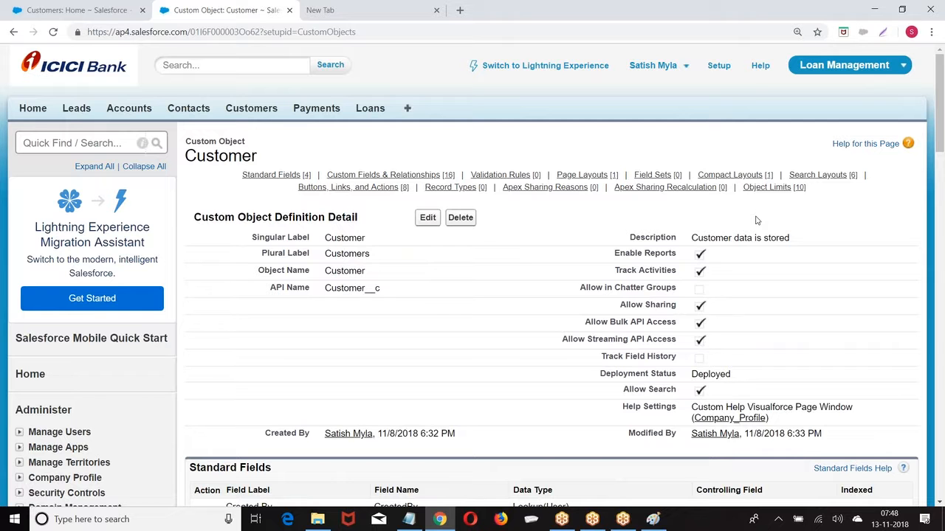
Preview the Customer object's related links, then go to the Setup home page
{"action": "mouse_move", "coordinate": [501, 175]}
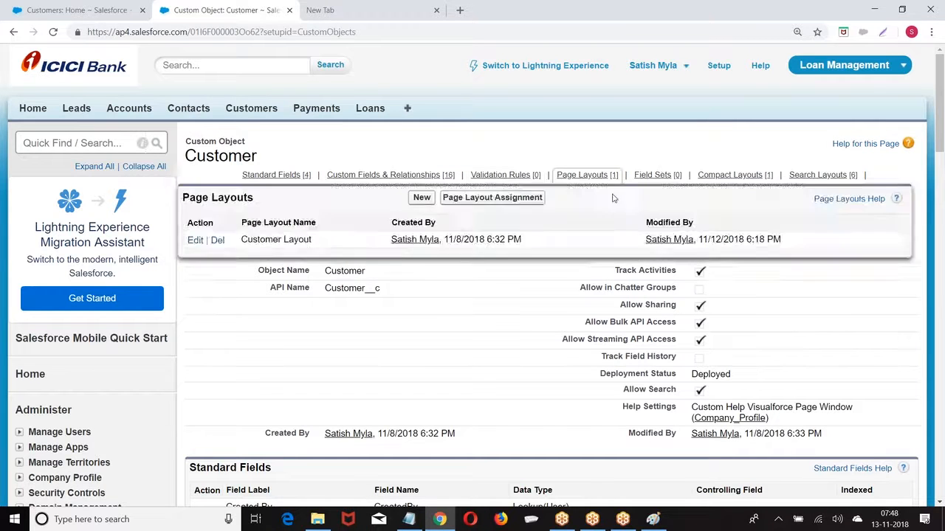
{"action": "mouse_move", "coordinate": [583, 162]}
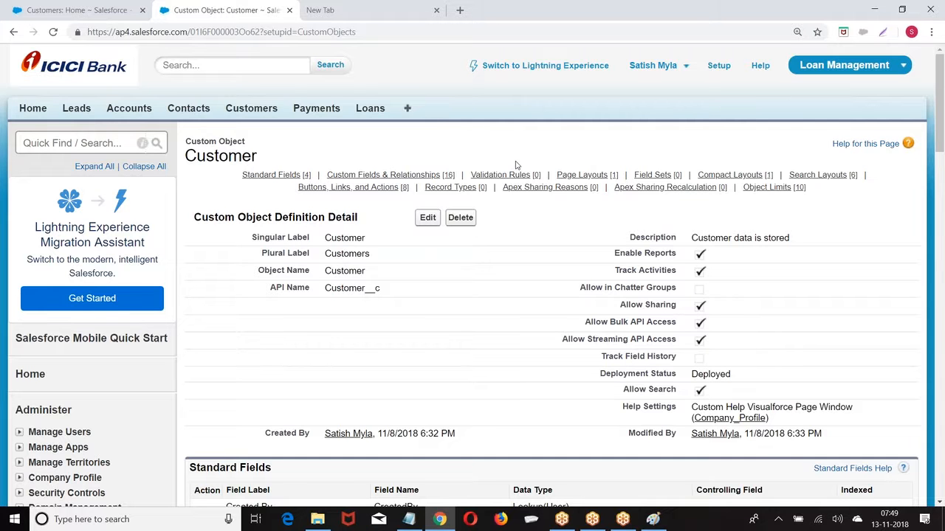
{"action": "scroll", "coordinate": [518, 172], "scroll_direction": "down", "scroll_amount": 2}
{"action": "scroll", "coordinate": [513, 197], "scroll_direction": "up", "scroll_amount": 2}
{"action": "mouse_move", "coordinate": [452, 187]}
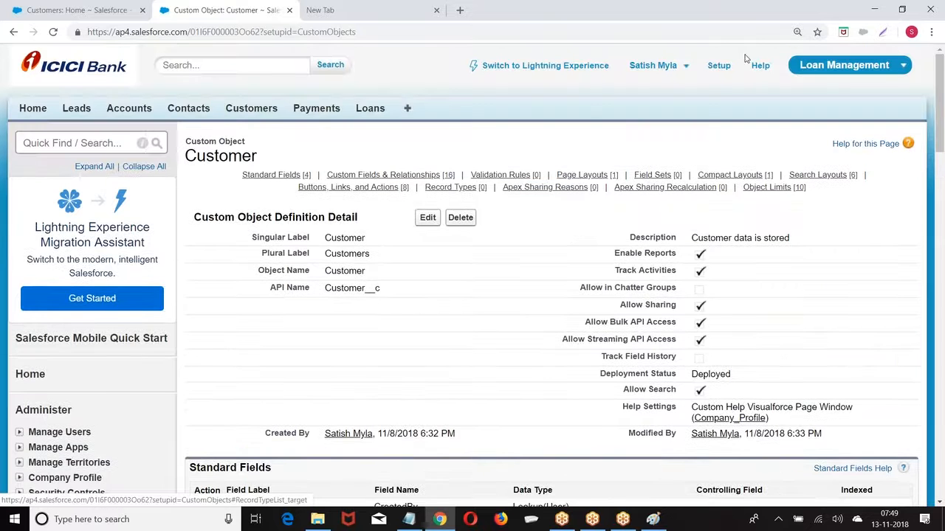
{"action": "left_click", "coordinate": [718, 66]}
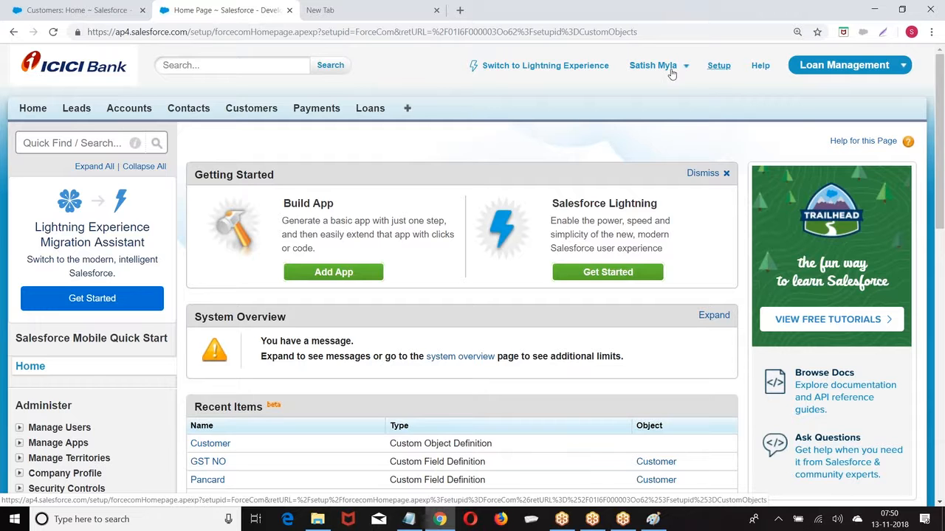
Start a new blank Paint image, discarding the old diagram unsaved
{"action": "left_click", "coordinate": [650, 521]}
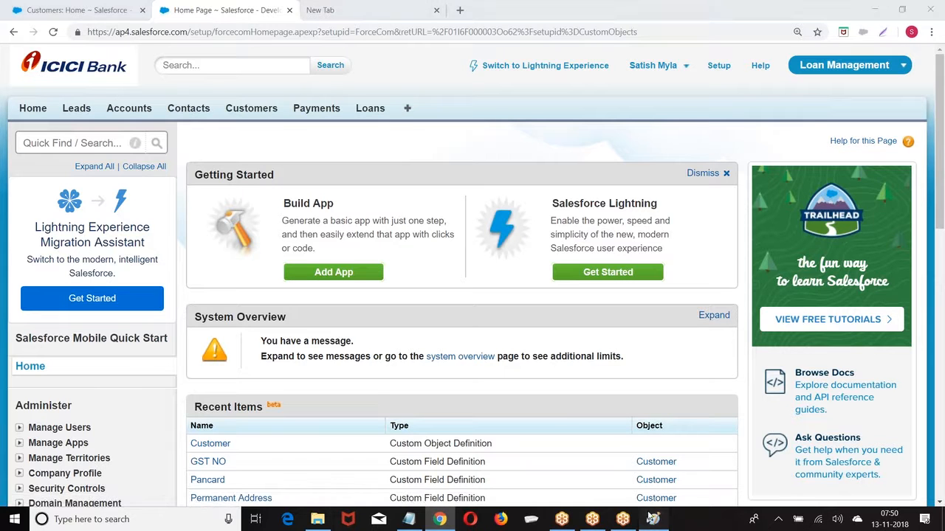
{"action": "left_click", "coordinate": [17, 21]}
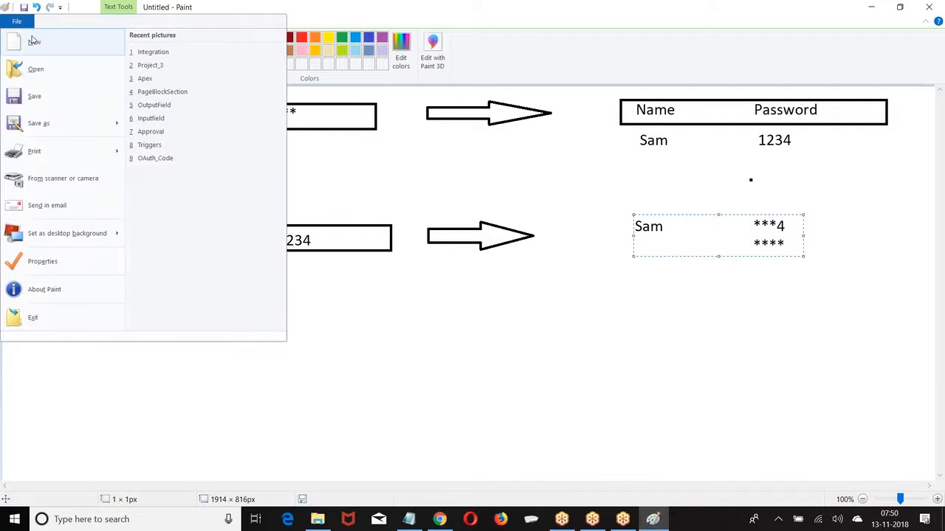
{"action": "left_click", "coordinate": [34, 41]}
{"action": "left_click", "coordinate": [495, 261]}
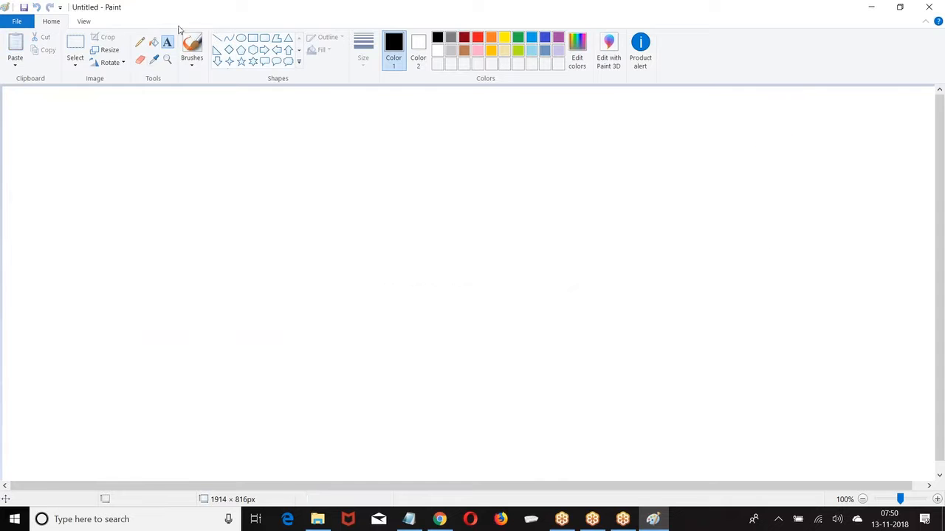
Draw a 'City :' label with a dropdown box and down arrow beside it
{"action": "left_click", "coordinate": [74, 105]}
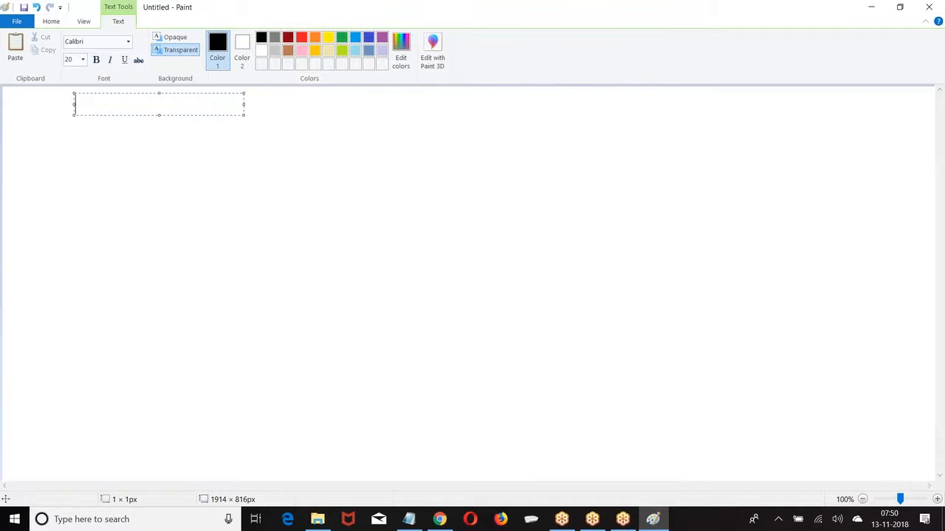
{"action": "type", "text": "City :"}
{"action": "left_click", "coordinate": [421, 139]}
{"action": "left_click", "coordinate": [252, 37]}
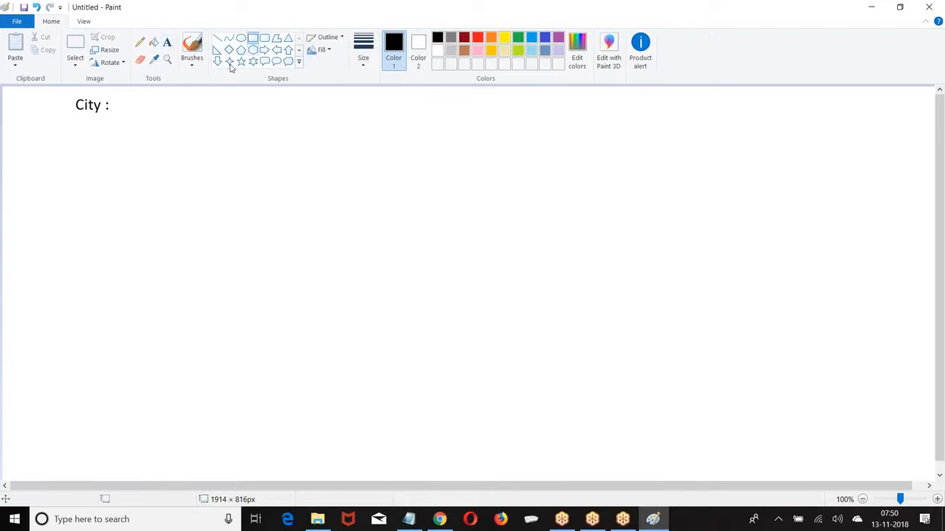
{"action": "mouse_move", "coordinate": [125, 93]}
{"action": "left_mouse_down"}
{"action": "mouse_move", "coordinate": [189, 116]}
{"action": "mouse_move", "coordinate": [282, 119]}
{"action": "left_mouse_up"}
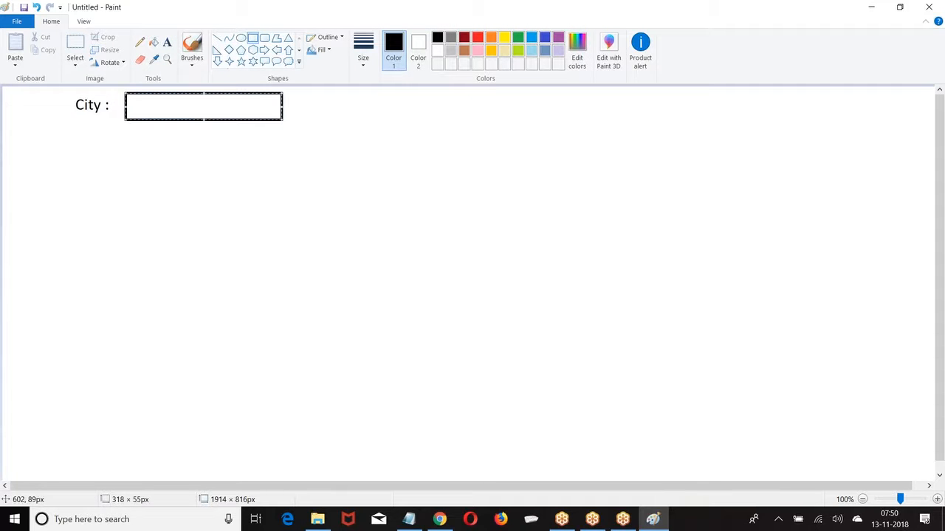
{"action": "left_click", "coordinate": [217, 61]}
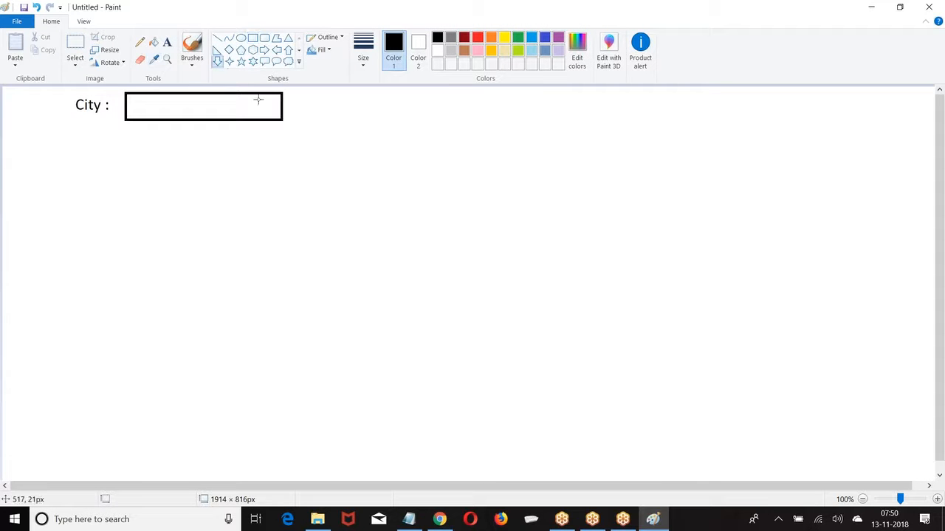
{"action": "left_click_drag", "start_coordinate": [261, 96], "coordinate": [283, 122]}
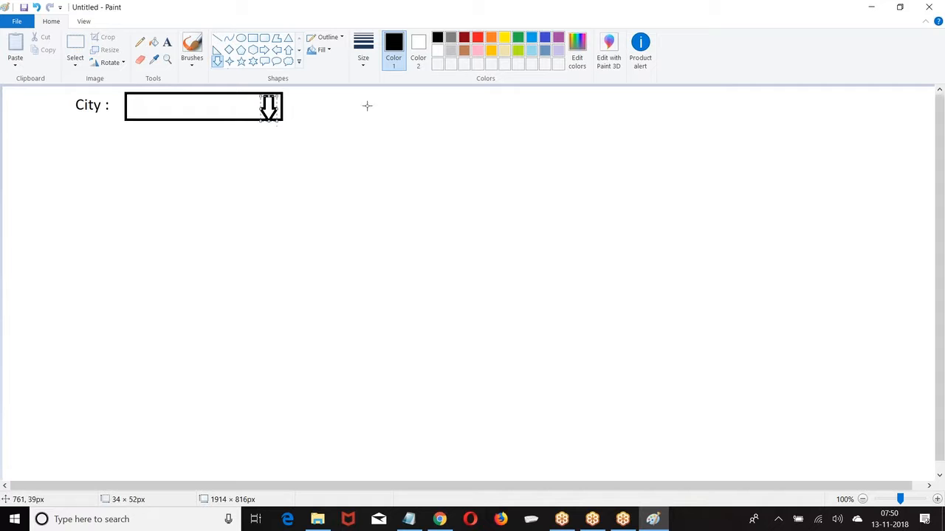
Write ---None--- inside the City dropdown box
{"action": "left_click", "coordinate": [167, 42]}
{"action": "left_click", "coordinate": [146, 96]}
{"action": "type", "text": "---None="}
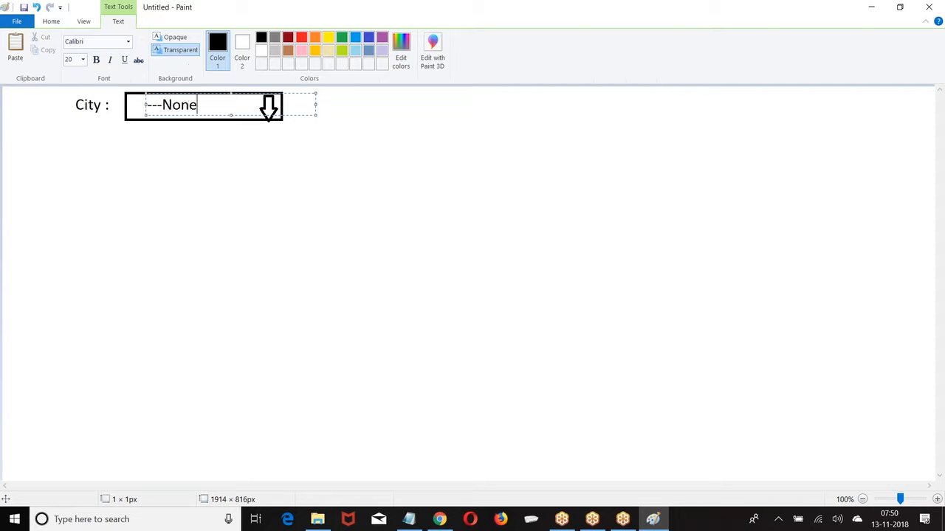
{"action": "key", "text": "BackSpace"}
{"action": "type", "text": "---"}
{"action": "type", "text": "-"}
{"action": "key", "text": "BackSpace"}
{"action": "left_click", "coordinate": [350, 202]}
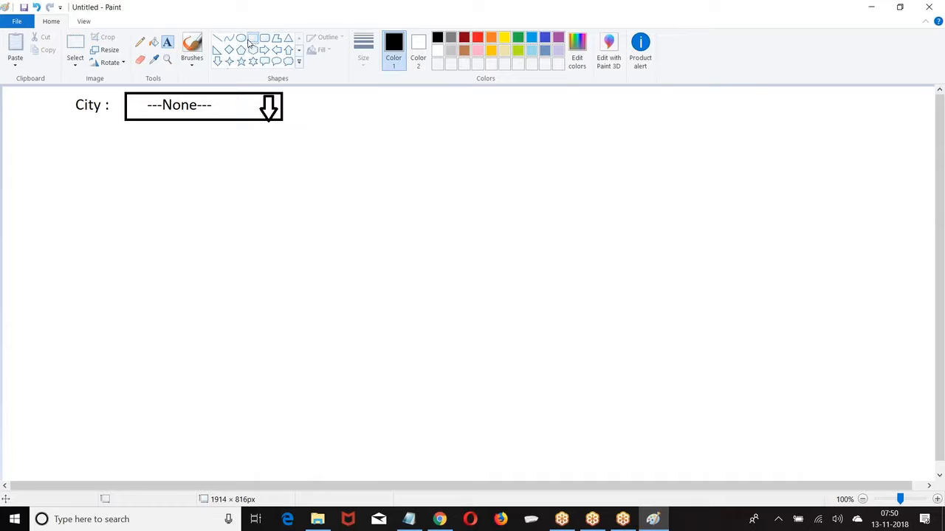
Draw a list box below the dropdown listing Hyd, Ban and Che
{"action": "left_click", "coordinate": [251, 39]}
{"action": "left_click_drag", "start_coordinate": [125, 122], "coordinate": [253, 198]}
{"action": "left_click", "coordinate": [167, 42]}
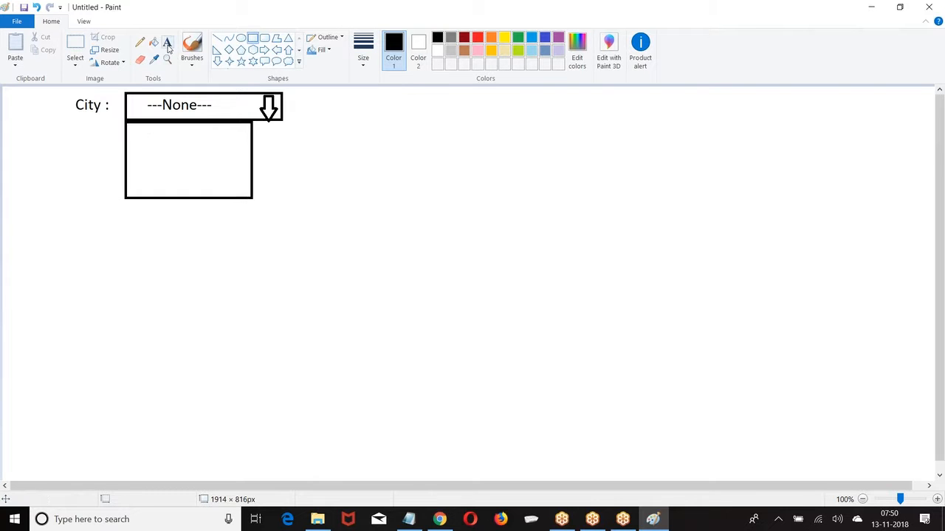
{"action": "left_click", "coordinate": [142, 134]}
{"action": "type", "text": "Hyd "}
{"action": "type", "text": "Ban"}
{"action": "key", "text": "Return"}
{"action": "type", "text": "Che"}
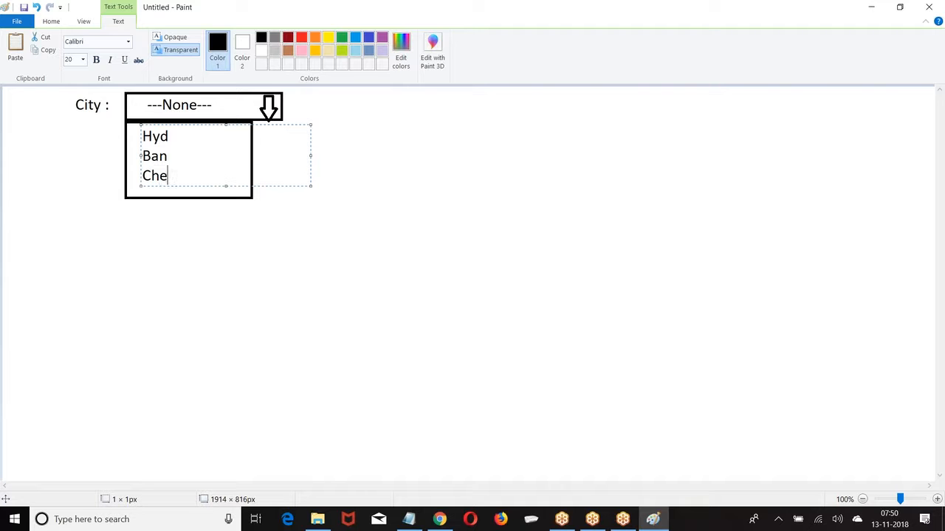
Add a 'PickList' heading to the right of the dropdown
{"action": "left_click", "coordinate": [330, 103]}
{"action": "type", "text": "PickLisdt"}
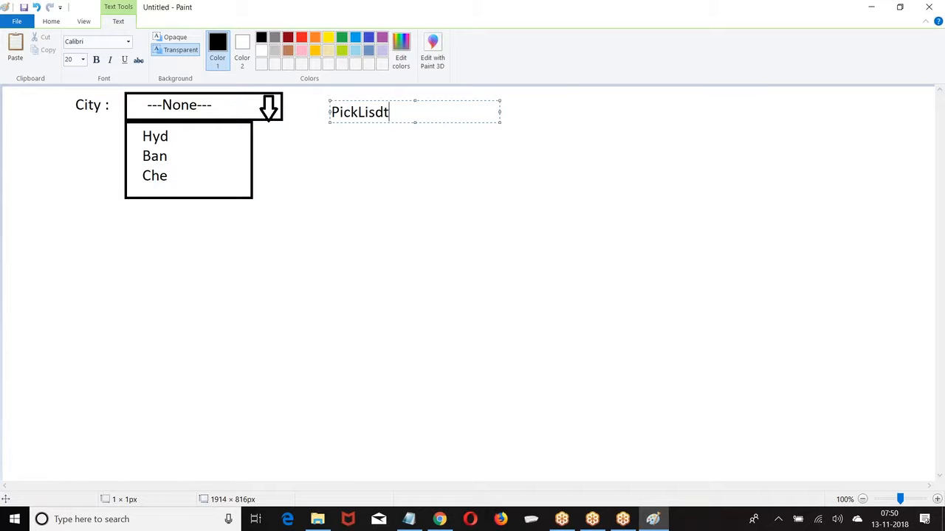
{"action": "key", "text": "BackSpace"}
{"action": "key", "text": "BackSpace"}
{"action": "type", "text": "t"}
{"action": "left_click", "coordinate": [272, 146]}
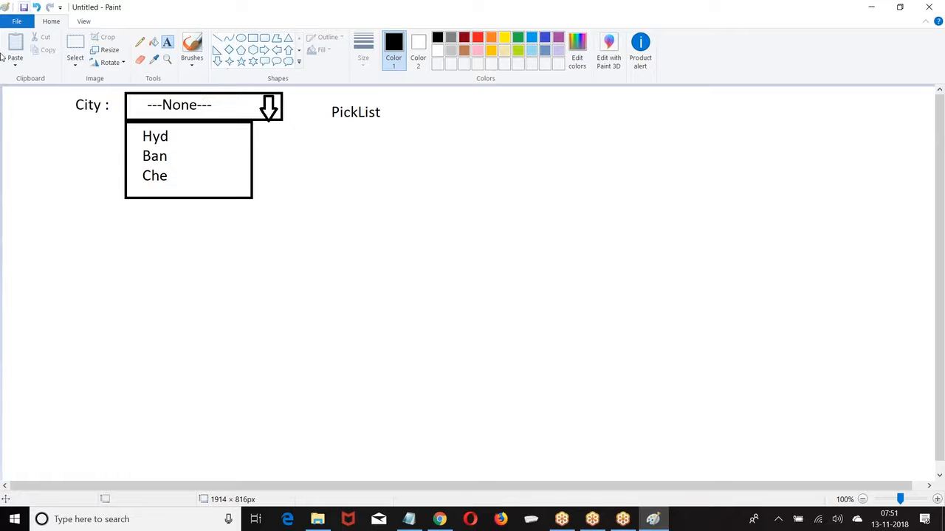
Write 'Maximum : 1000 options' under PickList and widen the text box
{"action": "left_click", "coordinate": [289, 185]}
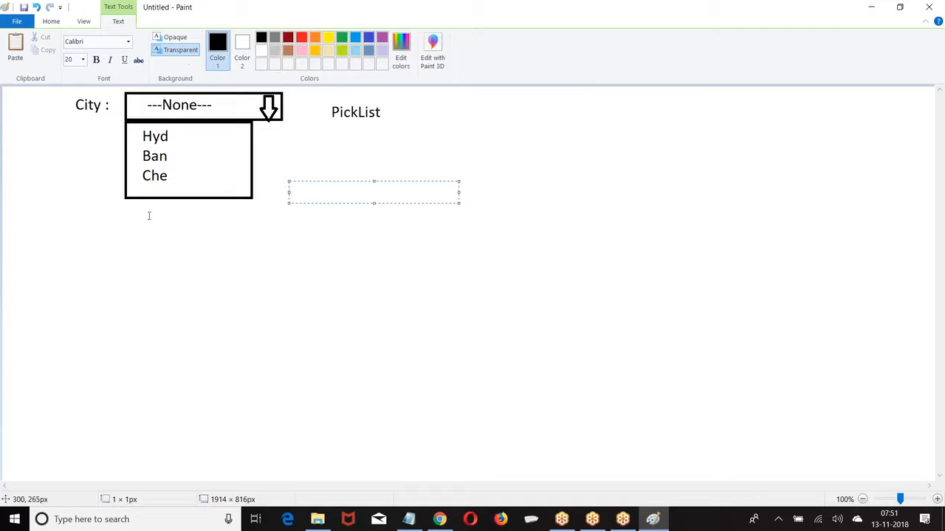
{"action": "left_click", "coordinate": [337, 124]}
{"action": "type", "text": "Max"}
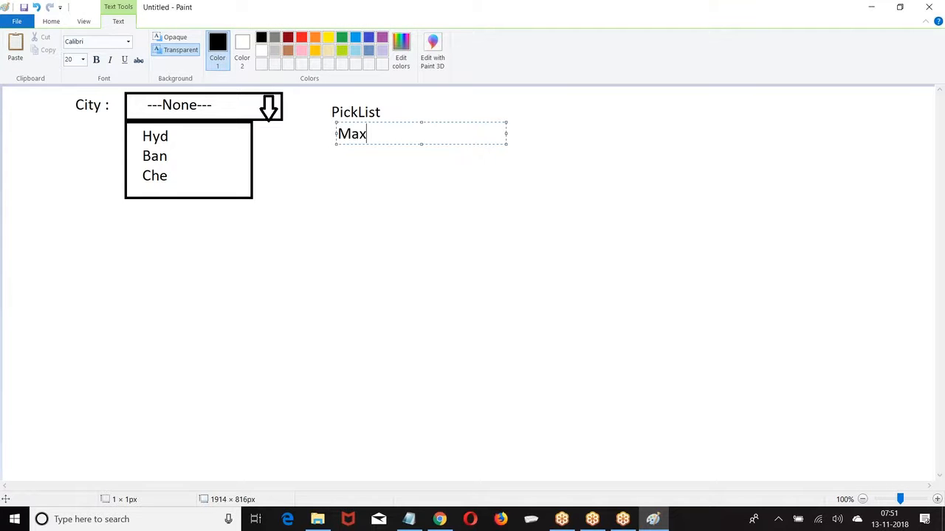
{"action": "type", "text": "imum : 100"}
{"action": "key", "text": "BackSpace"}
{"action": "type", "text": "o"}
{"action": "key", "text": "BackSpace"}
{"action": "type", "text": "0 options"}
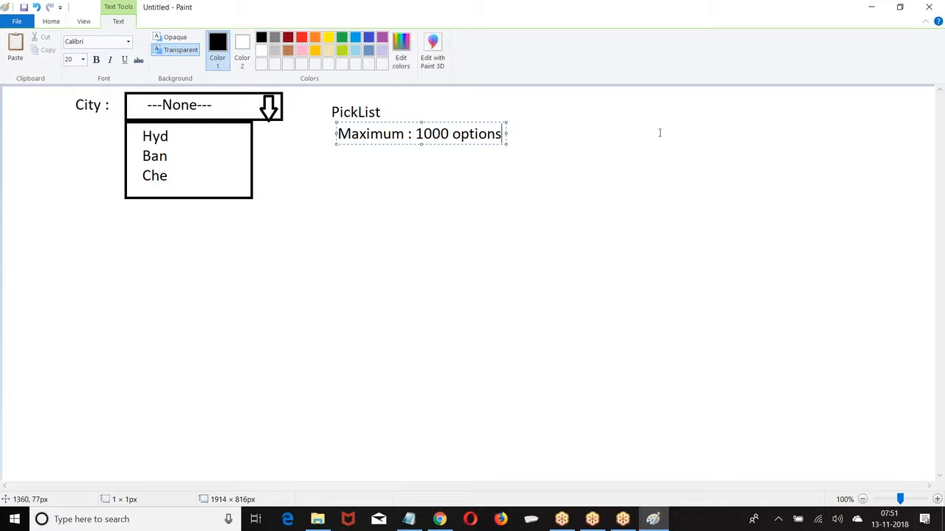
{"action": "left_click_drag", "start_coordinate": [506, 131], "coordinate": [749, 145]}
Add lines 'Length : 255 Characters' and 'Options : 15,000 characters' below it
{"action": "key", "text": "Return"}
{"action": "type", "text": "Length "}
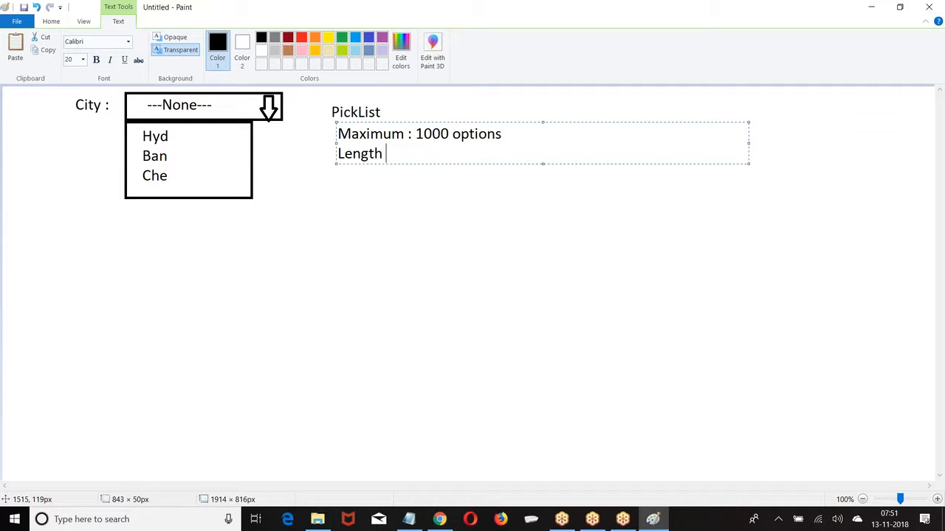
{"action": "type", "text": ":  255 Characters"}
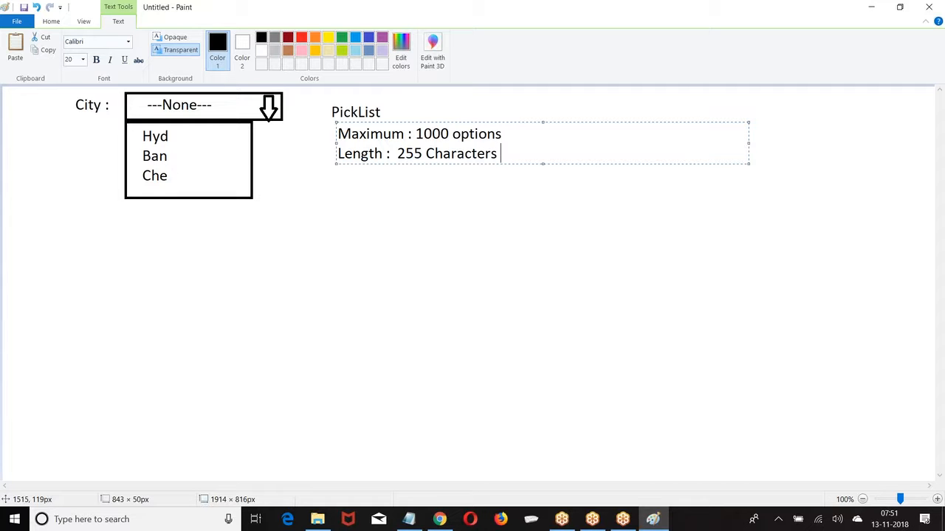
{"action": "key", "text": "Return"}
{"action": "type", "text": "Options "}
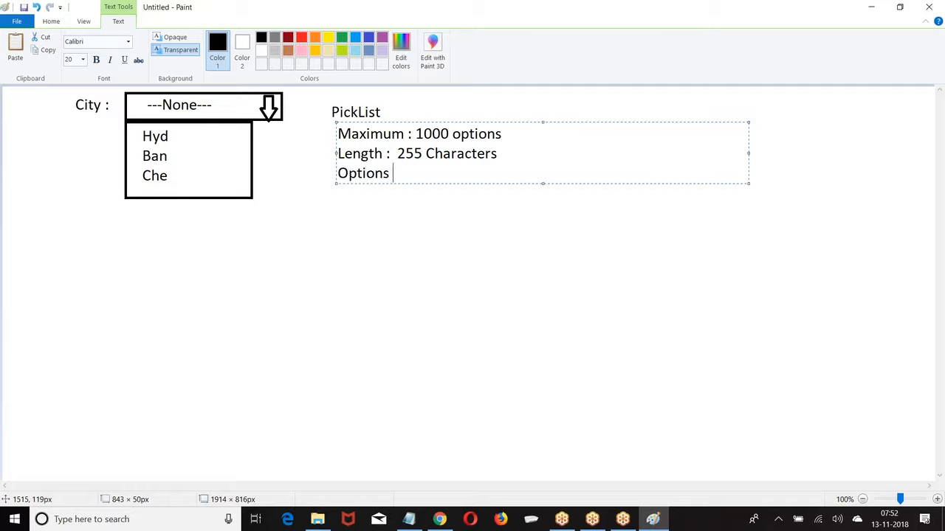
{"action": "type", "text": ": 150"}
{"action": "key", "text": "BackSpace"}
{"action": "type", "text": ",000 characters"}
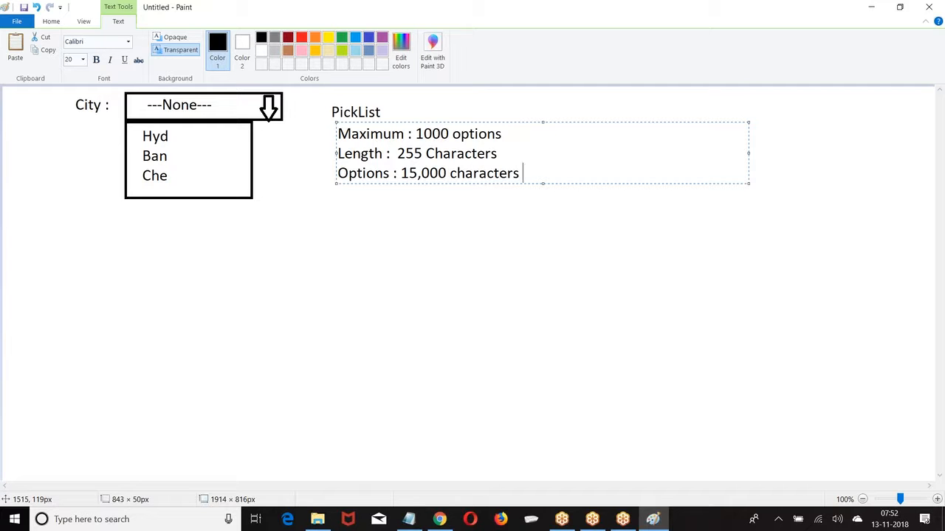
Mark Hyd and Ban each with ':3' in a text box beside the list
{"action": "left_click", "coordinate": [193, 137]}
{"action": "type", "text": ":3"}
{"action": "key", "text": "Return"}
{"action": "type", "text": ":3"}
Move down to the Che line of the ':3' labels
{"action": "key", "text": "Return"}
{"action": "type", "text": ":3"}
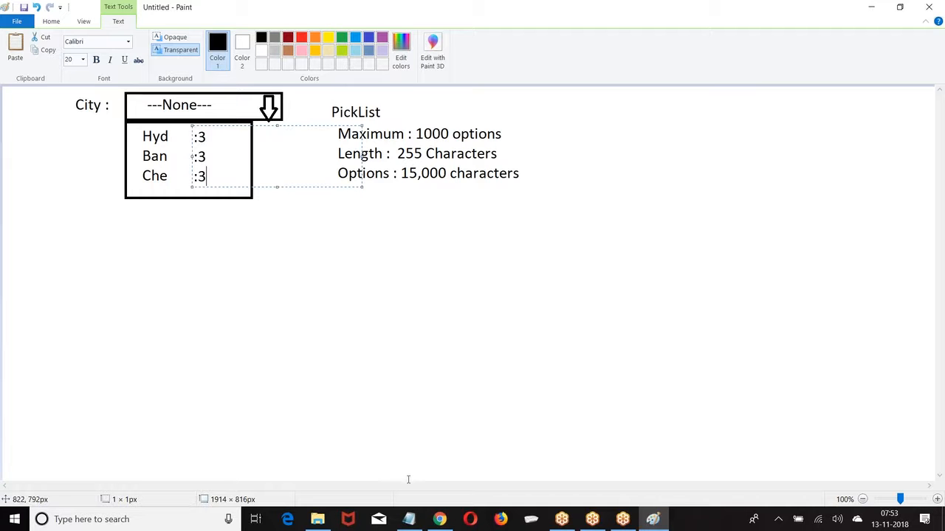
Open the Customer object's details via Setup's Create > Objects
{"action": "left_click", "coordinate": [440, 518]}
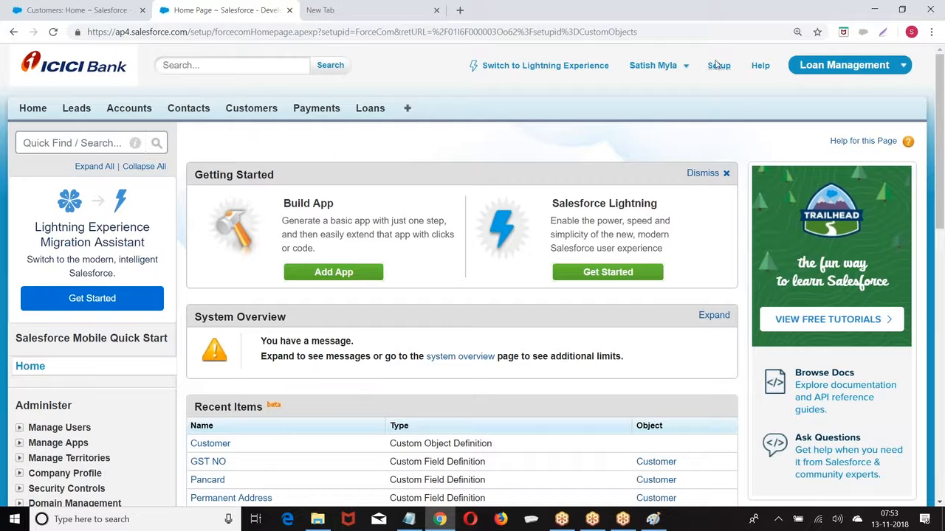
{"action": "left_click", "coordinate": [719, 66]}
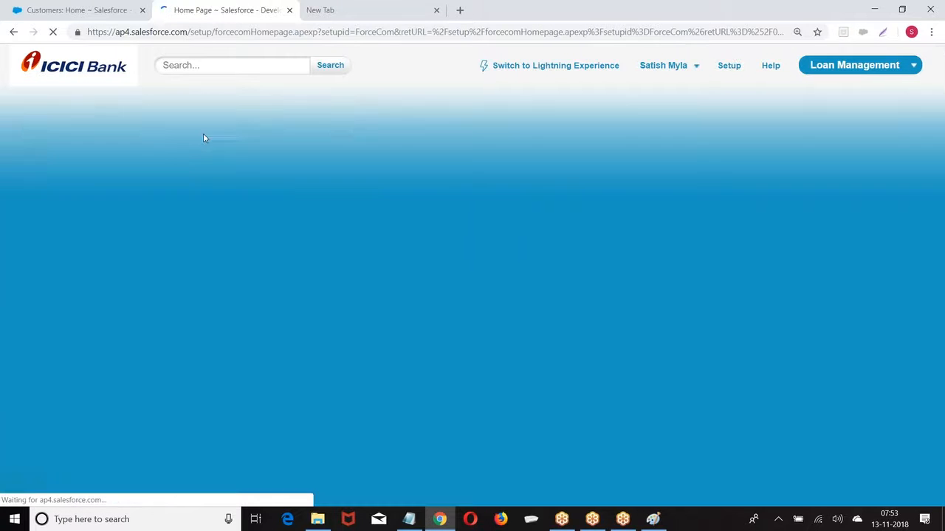
{"action": "scroll", "coordinate": [90, 234], "scroll_direction": "down", "scroll_amount": 8}
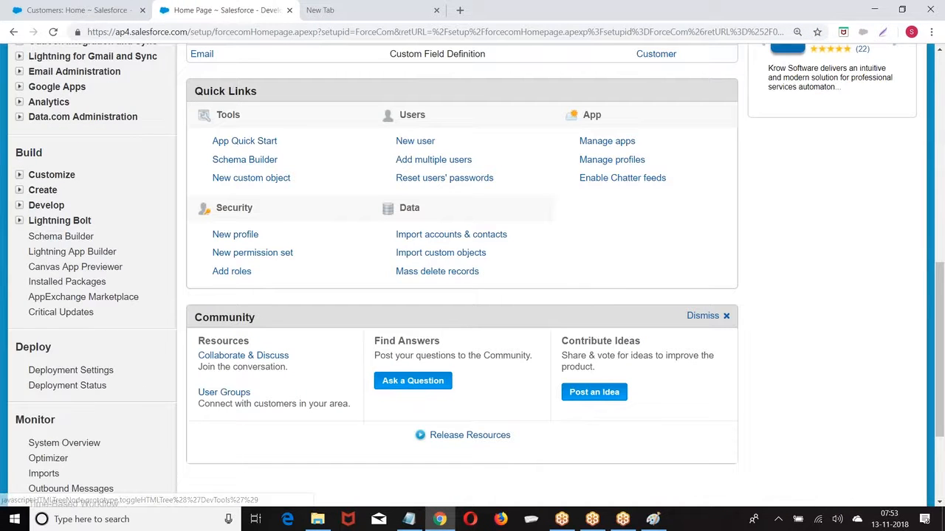
{"action": "left_click", "coordinate": [19, 190]}
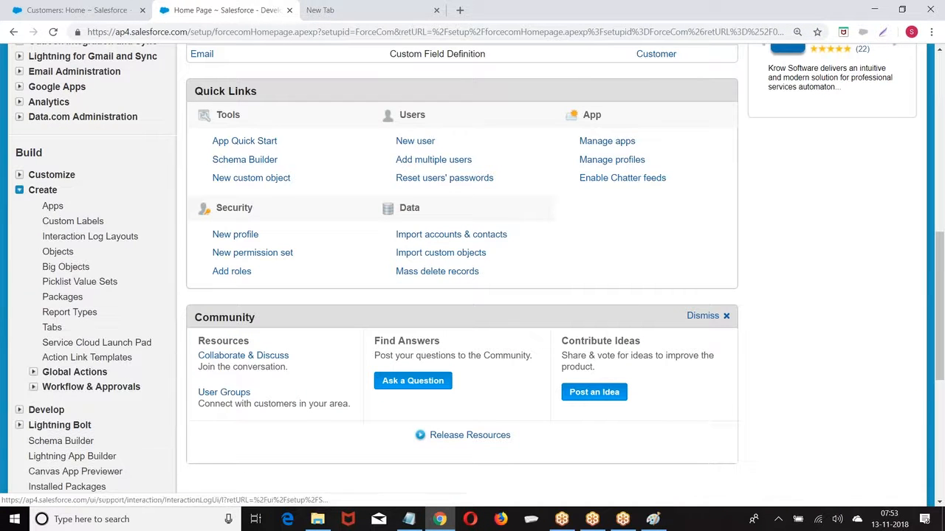
{"action": "left_click", "coordinate": [59, 252]}
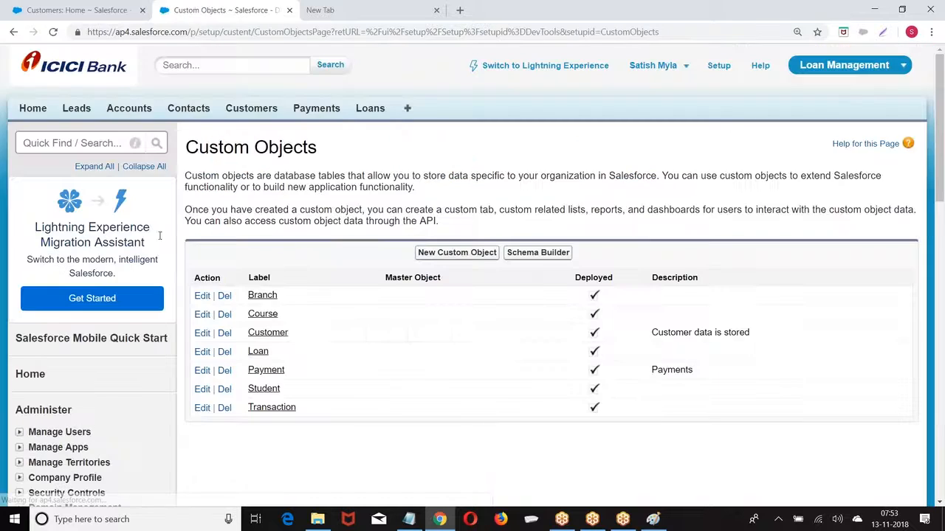
{"action": "scroll", "coordinate": [342, 273], "scroll_direction": "down", "scroll_amount": 1}
{"action": "left_click", "coordinate": [268, 271]}
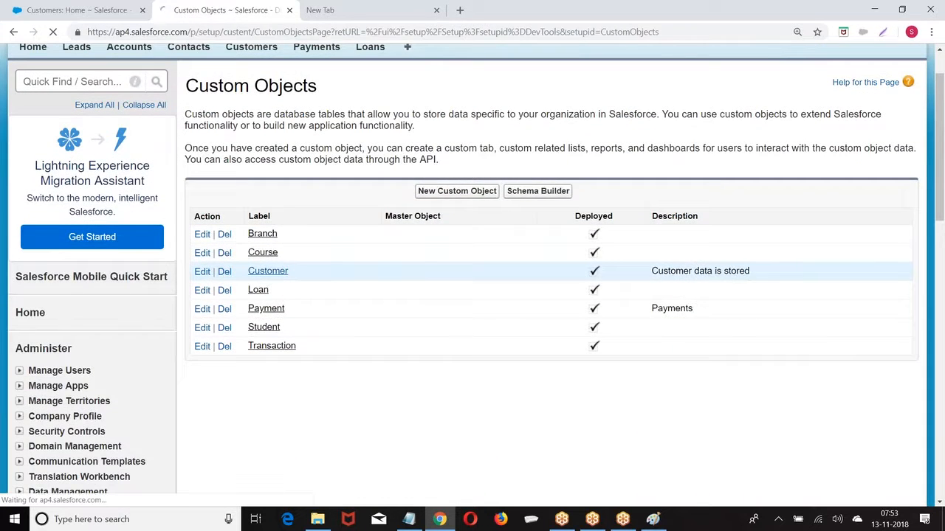
Start a new Picklist custom field on Customer and advance to step 2
{"action": "scroll", "coordinate": [271, 273], "scroll_direction": "down", "scroll_amount": 2}
{"action": "scroll", "coordinate": [384, 290], "scroll_direction": "down", "scroll_amount": 3}
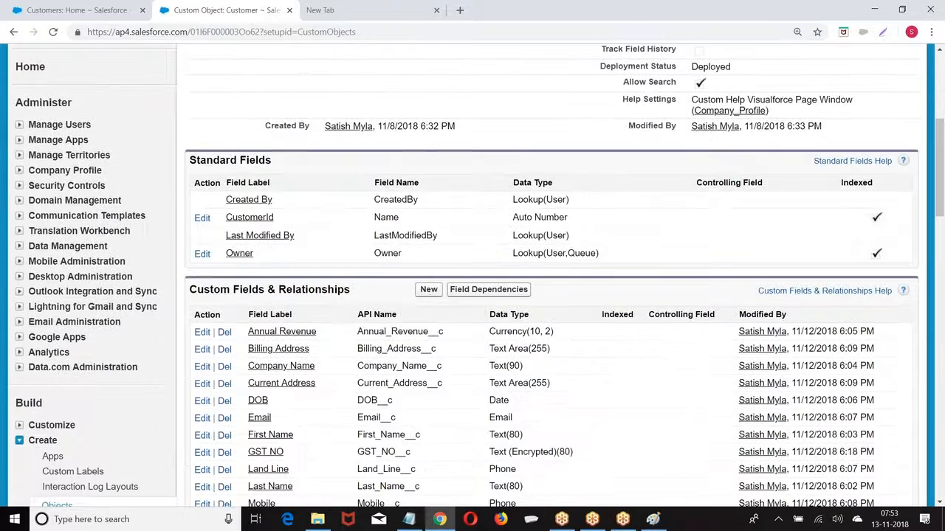
{"action": "left_click", "coordinate": [429, 290]}
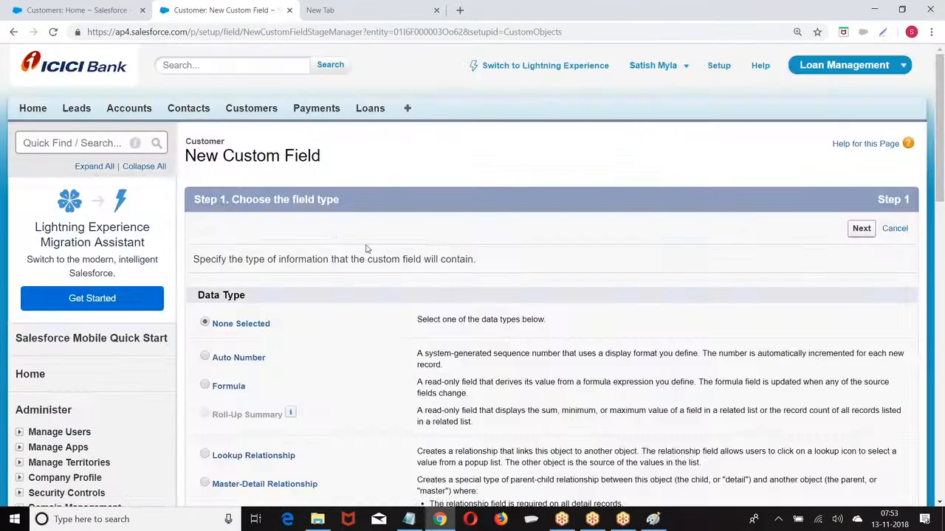
{"action": "scroll", "coordinate": [332, 233], "scroll_direction": "down", "scroll_amount": 5}
{"action": "scroll", "coordinate": [333, 233], "scroll_direction": "down", "scroll_amount": 2}
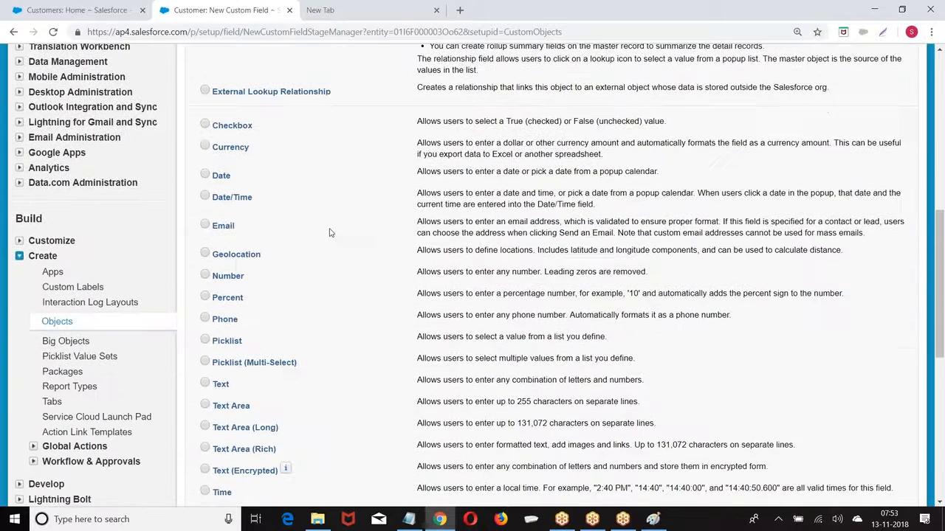
{"action": "scroll", "coordinate": [238, 251], "scroll_direction": "down", "scroll_amount": 2}
{"action": "left_click", "coordinate": [204, 217]}
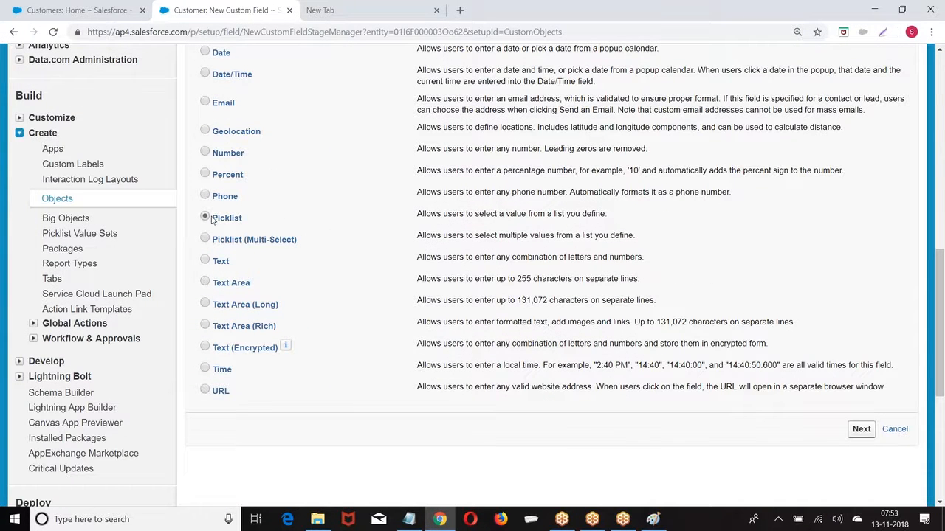
{"action": "left_click", "coordinate": [859, 429]}
Label the picklist City and enter the values Hyd, Ban, Che and Pune, one per line
{"action": "left_click", "coordinate": [344, 262]}
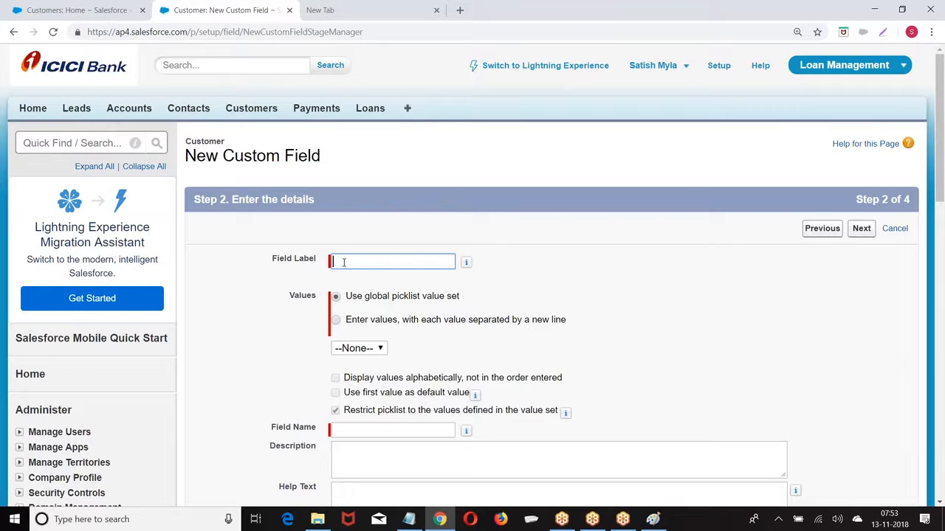
{"action": "left_click", "coordinate": [595, 283]}
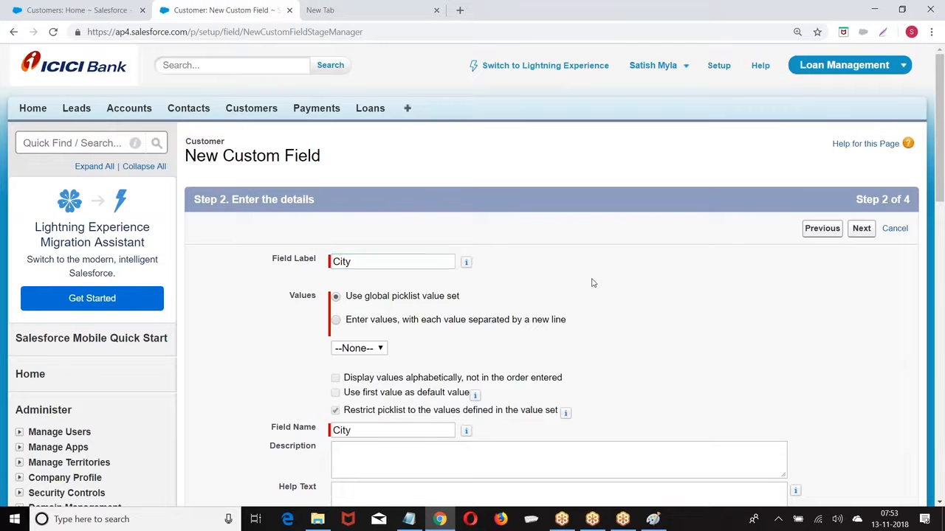
{"action": "scroll", "coordinate": [594, 283], "scroll_direction": "down", "scroll_amount": 2}
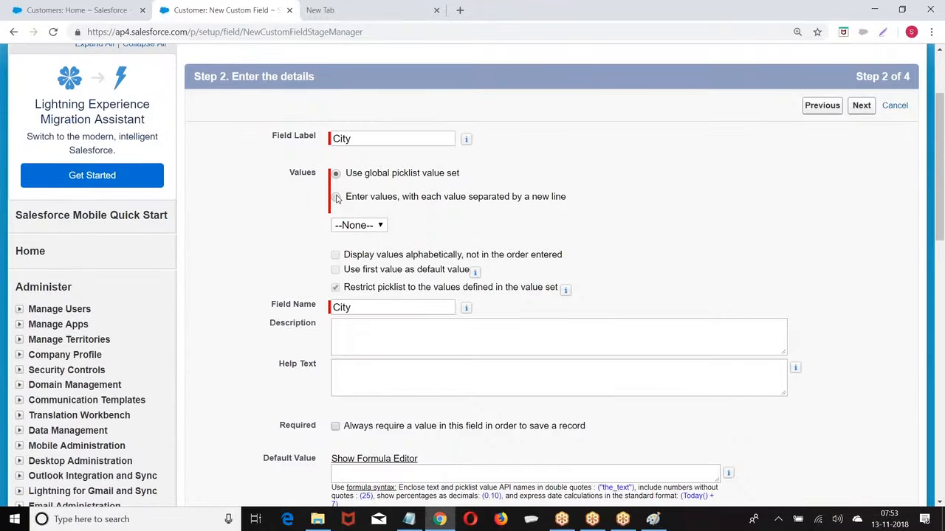
{"action": "left_click", "coordinate": [336, 198]}
{"action": "left_click", "coordinate": [358, 250]}
{"action": "type", "text": "Hyd"}
{"action": "key", "text": "Return"}
{"action": "type", "text": "Ban"}
{"action": "key", "text": "Return"}
{"action": "type", "text": "Che "}
{"action": "type", "text": "Pune"}
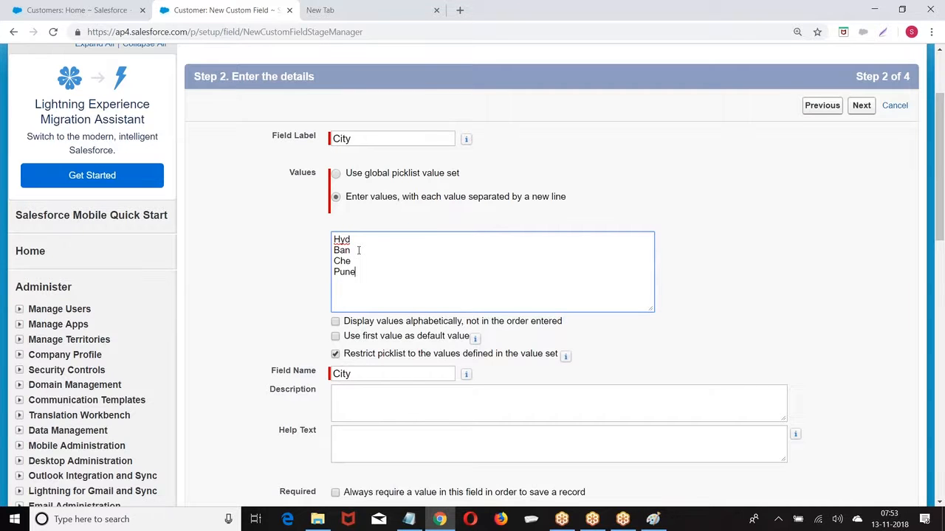
Sort the City values alphabetically and advance past field-level security to page layouts
{"action": "scroll", "coordinate": [398, 214], "scroll_direction": "down", "scroll_amount": 2}
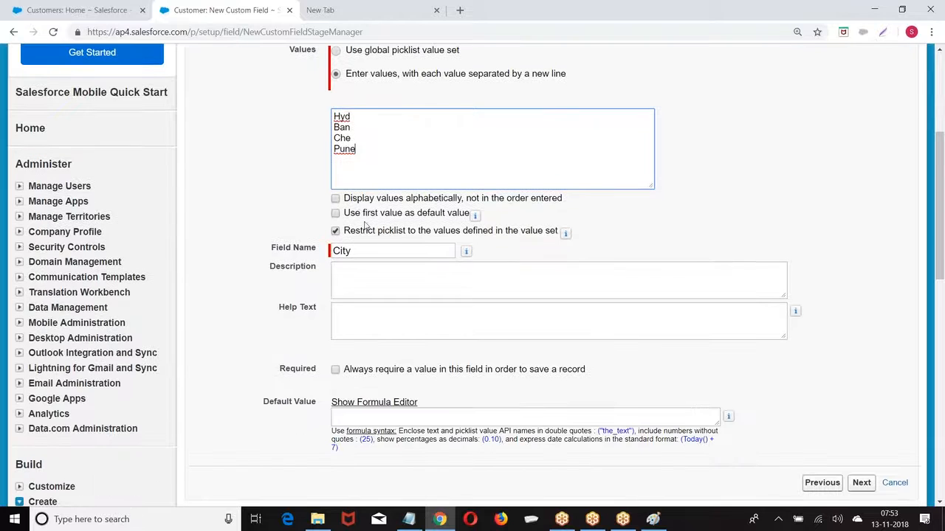
{"action": "left_click", "coordinate": [336, 198]}
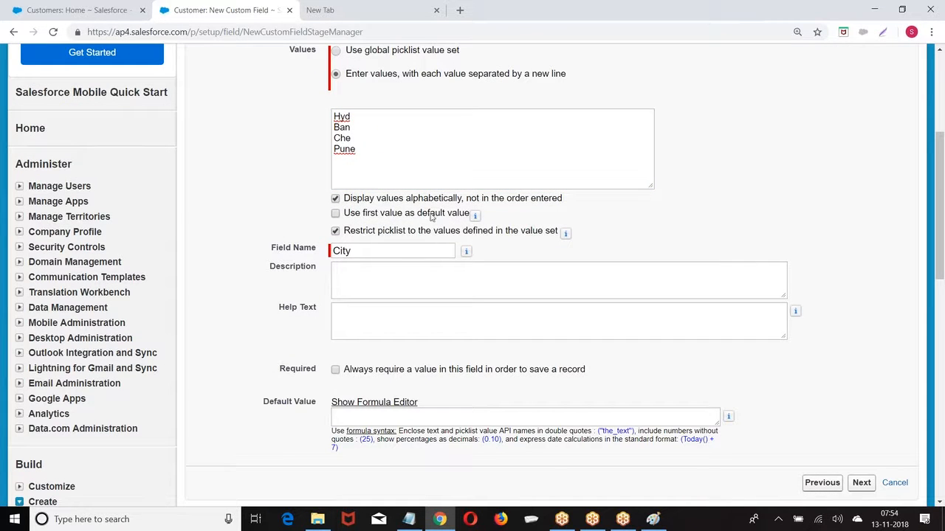
{"action": "scroll", "coordinate": [487, 243], "scroll_direction": "down", "scroll_amount": 1}
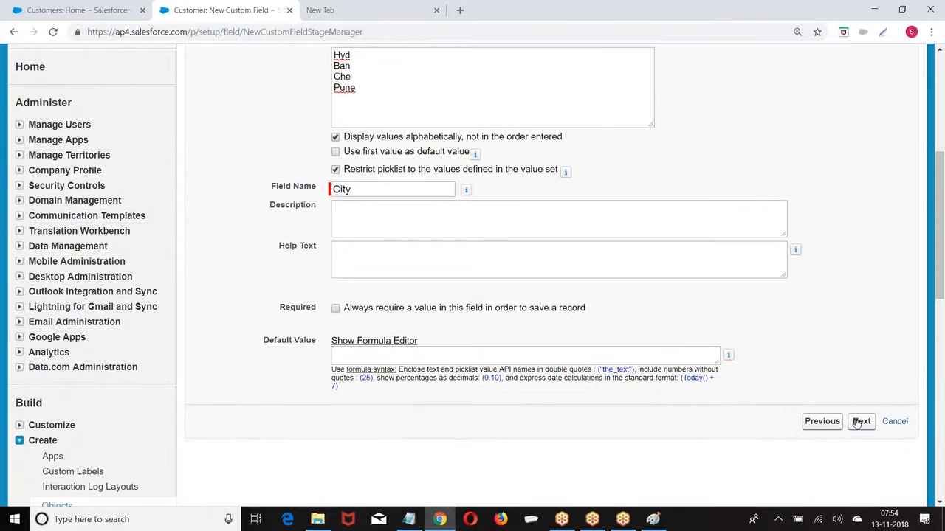
{"action": "left_click", "coordinate": [860, 422]}
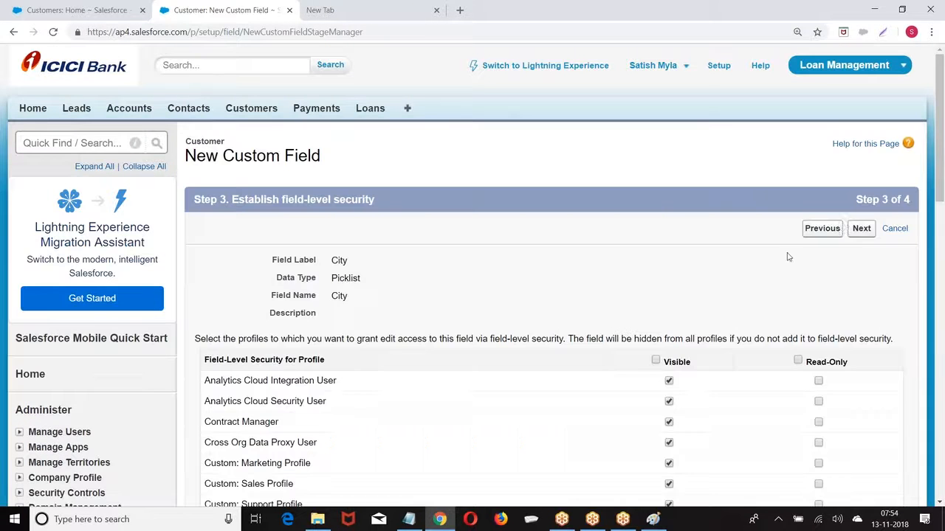
{"action": "left_click", "coordinate": [862, 229]}
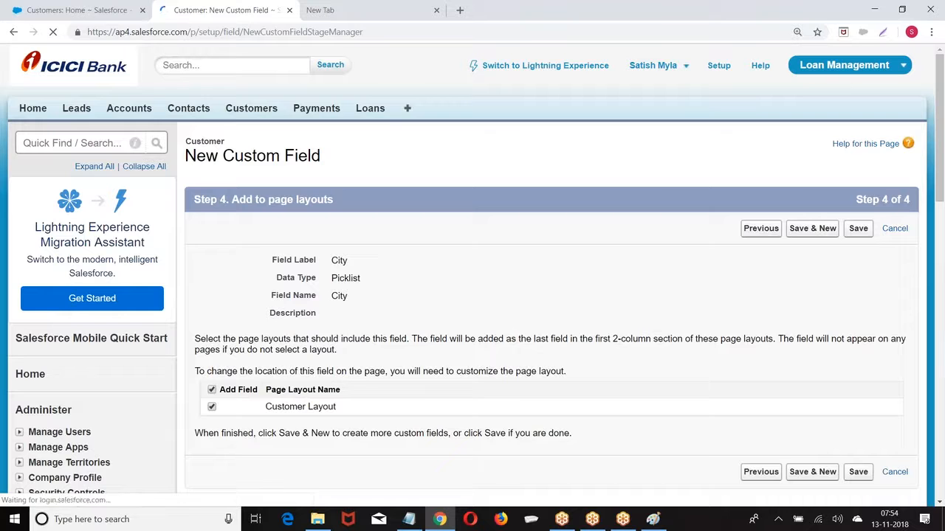
Save the City field and go to the Customers home page
{"action": "left_click", "coordinate": [856, 230]}
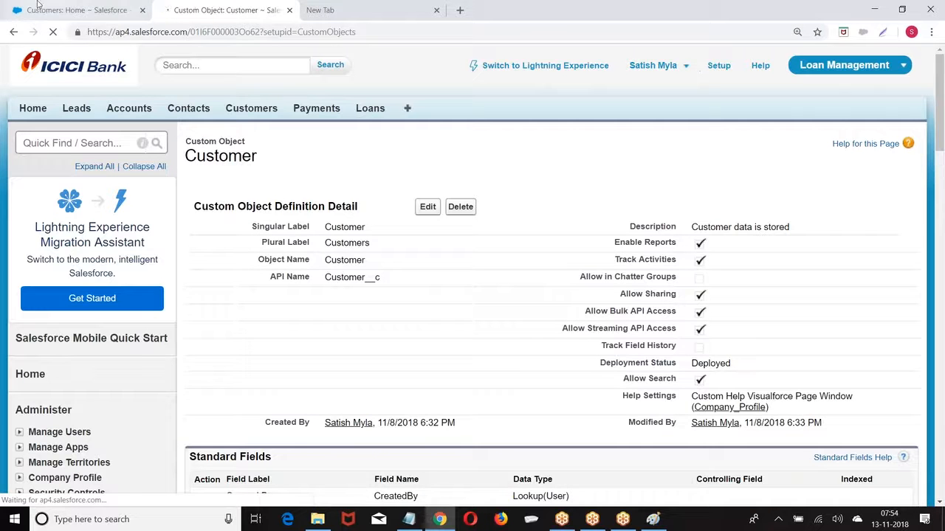
{"action": "left_click", "coordinate": [45, 9]}
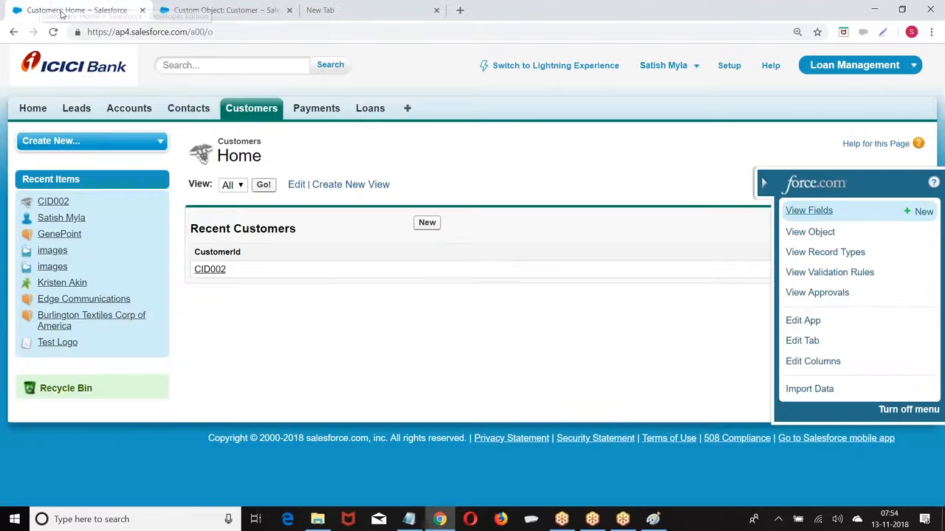
{"action": "left_click", "coordinate": [245, 108]}
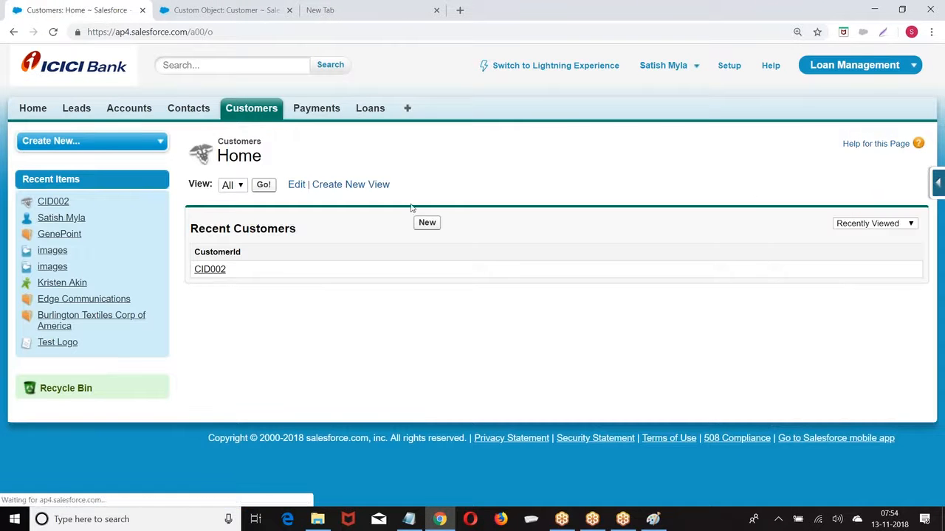
Start a new Customer record and check that City offers Ban, Che, Hyd and Pune
{"action": "left_click", "coordinate": [426, 222]}
{"action": "scroll", "coordinate": [440, 243], "scroll_direction": "down", "scroll_amount": 3}
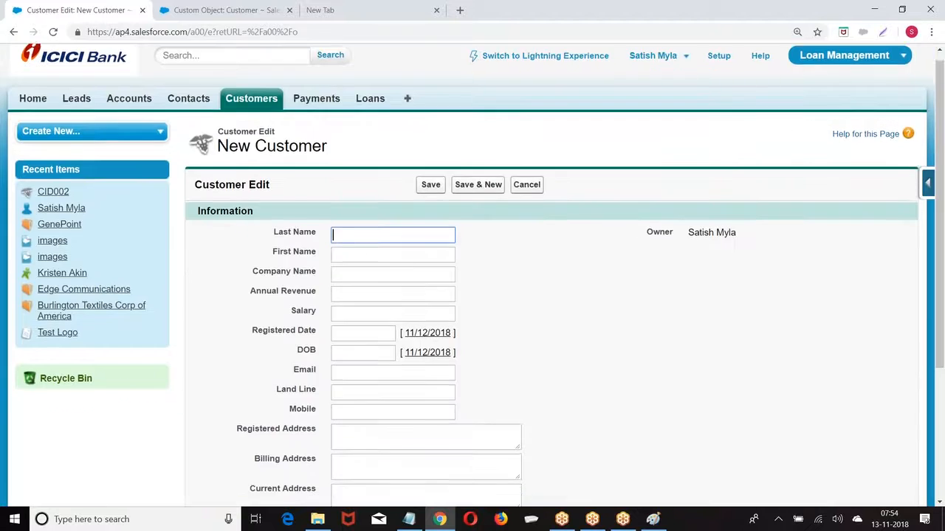
{"action": "left_click", "coordinate": [387, 397]}
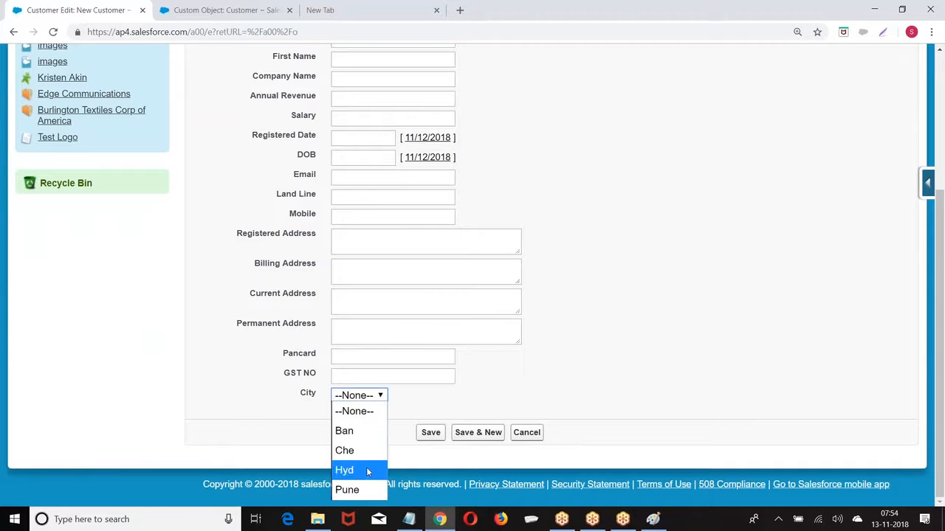
{"action": "left_click", "coordinate": [591, 304]}
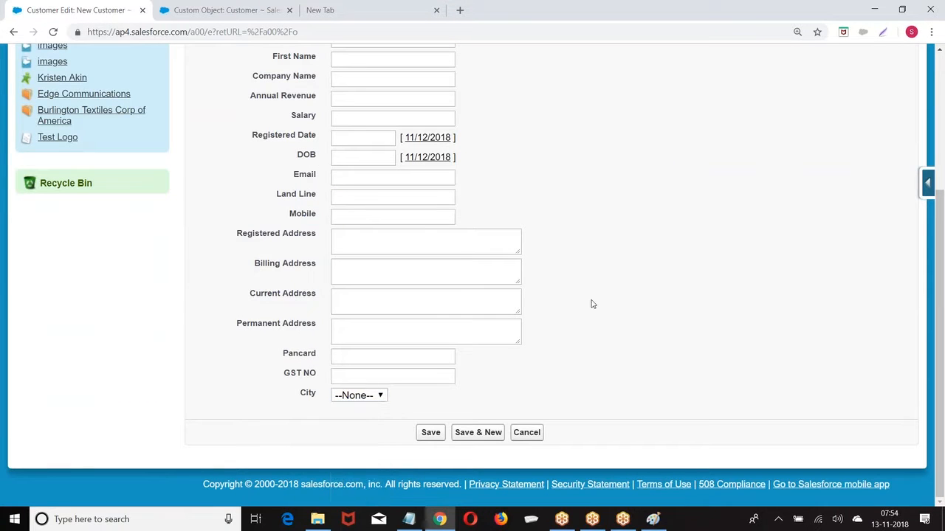
{"action": "left_click", "coordinate": [362, 396]}
{"action": "scroll", "coordinate": [519, 196], "scroll_direction": "up", "scroll_amount": 3}
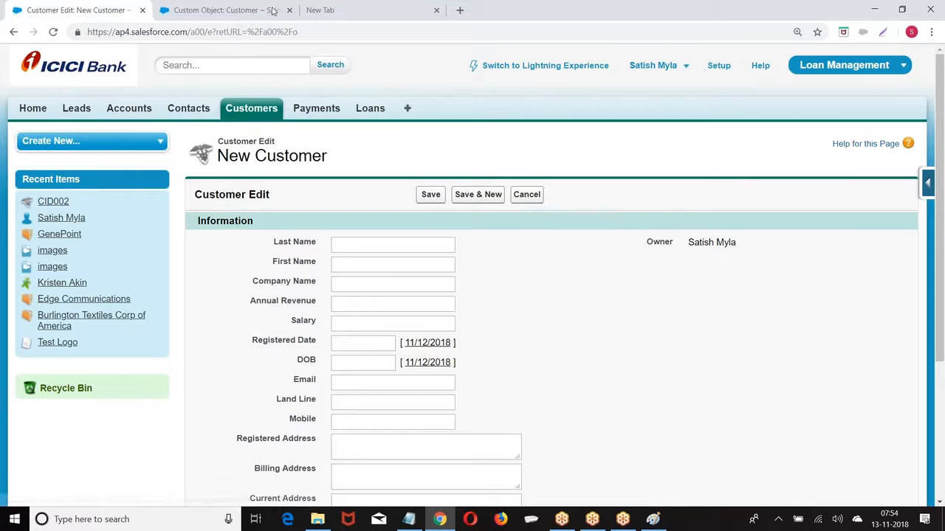
Go through Setup's Build > Create > Objects list to the Customer object's detail page
{"action": "left_click", "coordinate": [716, 66]}
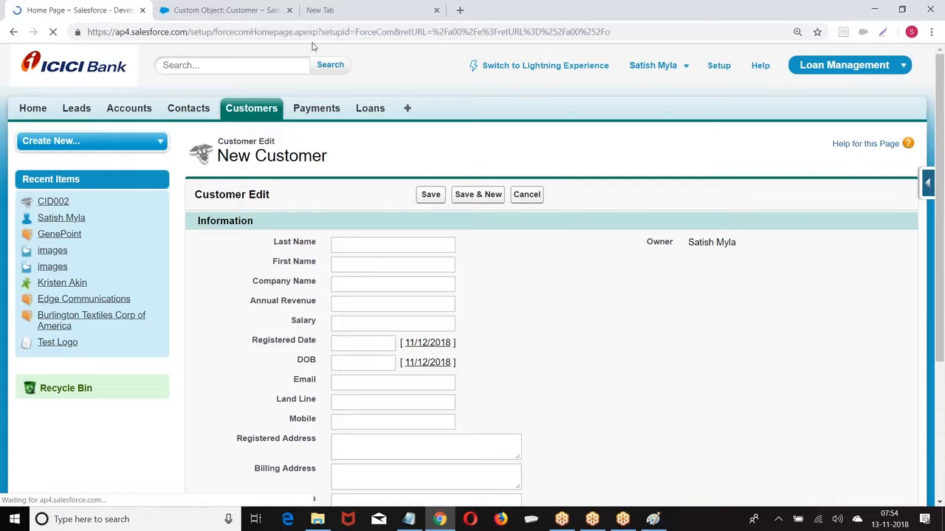
{"action": "scroll", "coordinate": [72, 100], "scroll_direction": "down", "scroll_amount": 7}
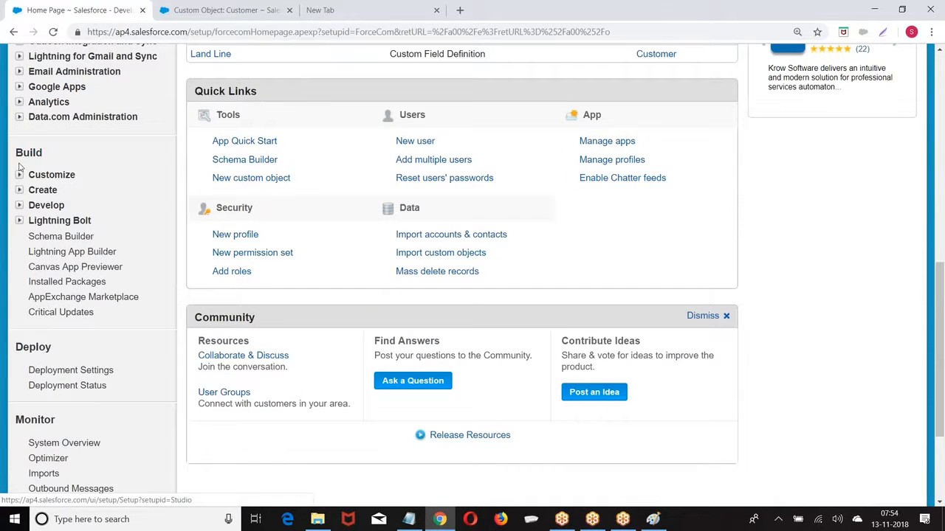
{"action": "left_click", "coordinate": [18, 190]}
{"action": "scroll", "coordinate": [44, 222], "scroll_direction": "down", "scroll_amount": 2}
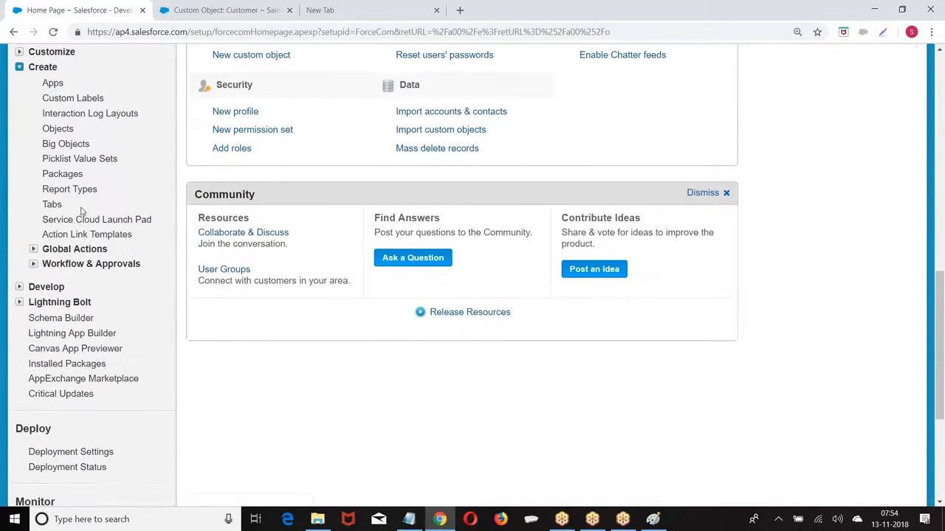
{"action": "left_click", "coordinate": [59, 132]}
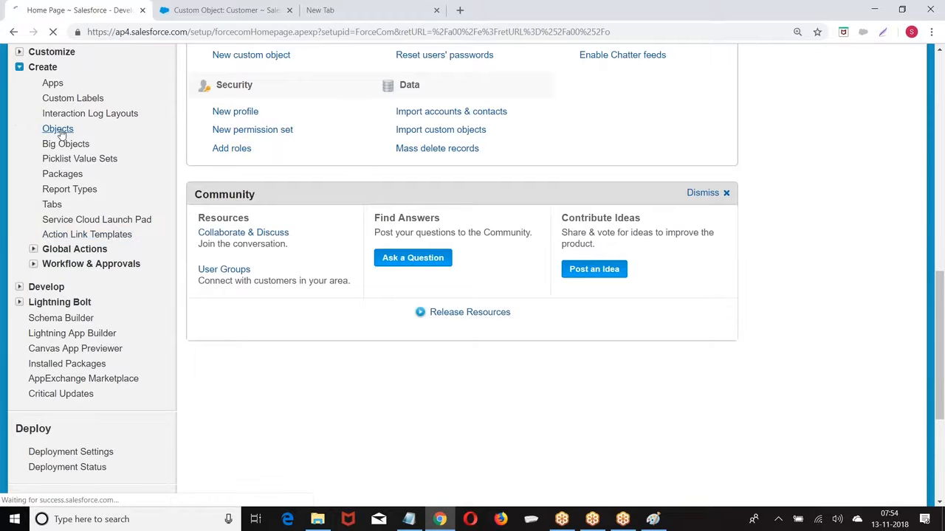
{"action": "scroll", "coordinate": [268, 212], "scroll_direction": "down", "scroll_amount": 3}
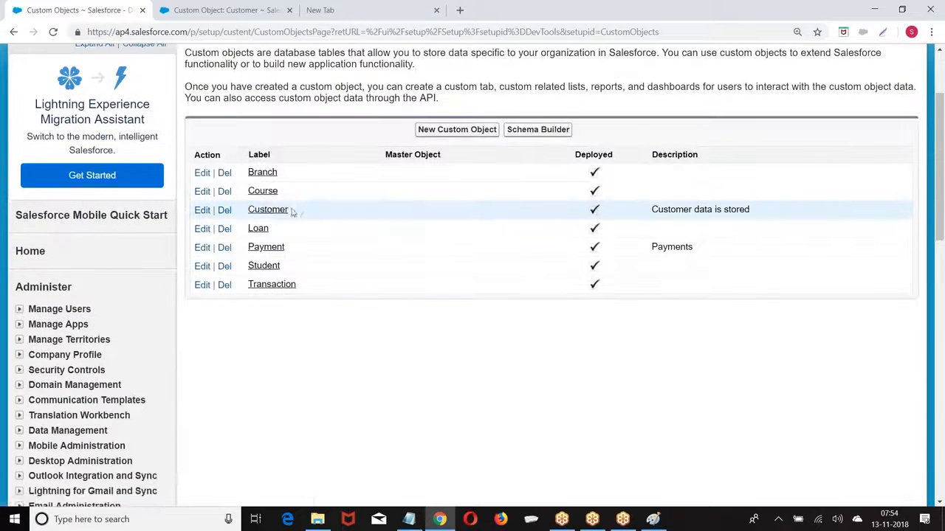
{"action": "left_click", "coordinate": [268, 212]}
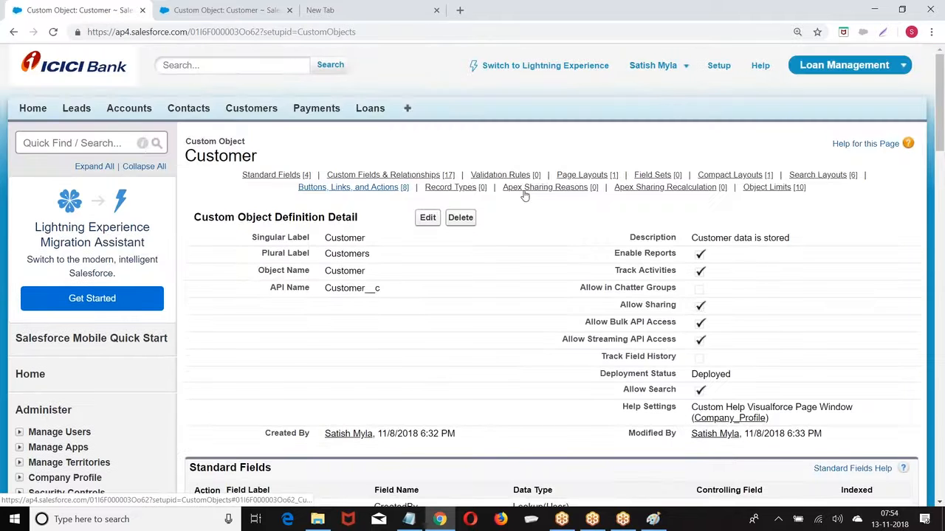
Add a new Picklist field to Customer and give it the label and field name Places
{"action": "mouse_move", "coordinate": [525, 193]}
{"action": "scroll", "coordinate": [626, 130], "scroll_direction": "down", "scroll_amount": 5}
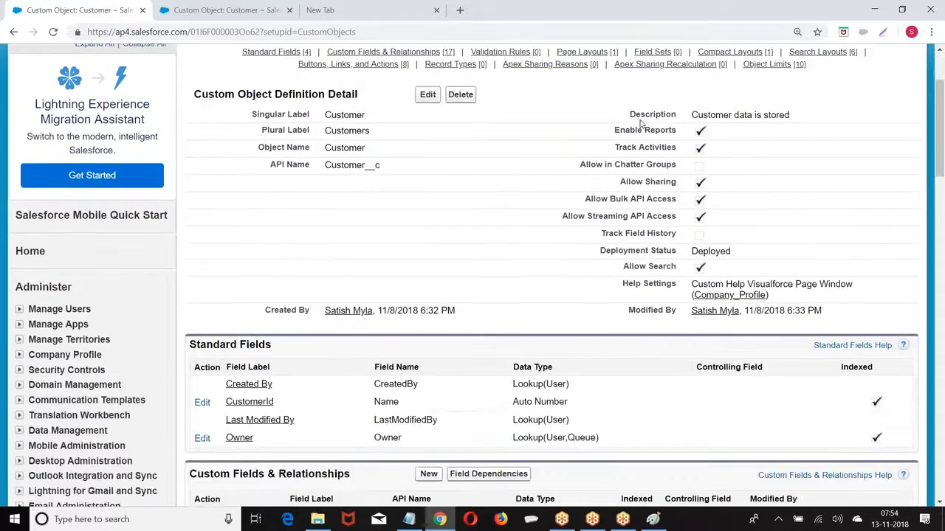
{"action": "scroll", "coordinate": [626, 130], "scroll_direction": "down", "scroll_amount": 3}
{"action": "left_click", "coordinate": [428, 167]}
{"action": "scroll", "coordinate": [426, 167], "scroll_direction": "down", "scroll_amount": 3}
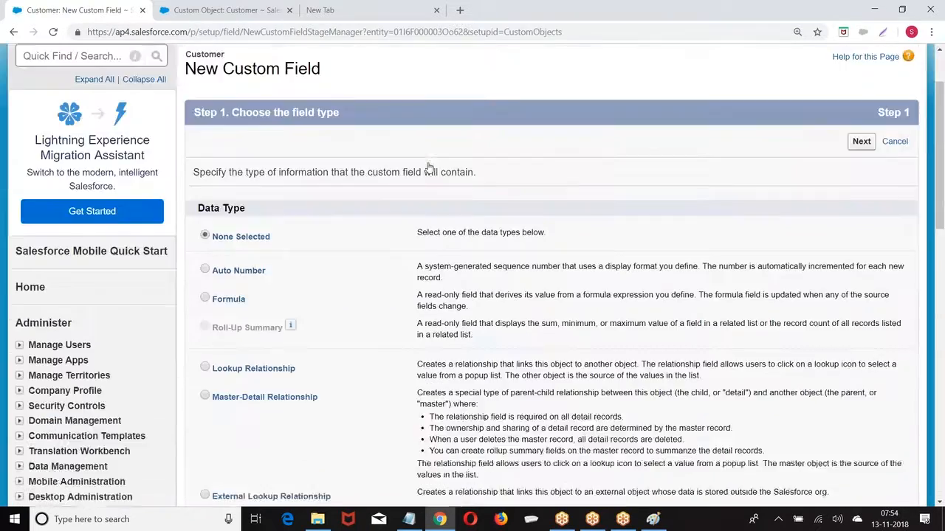
{"action": "scroll", "coordinate": [288, 167], "scroll_direction": "down", "scroll_amount": 4}
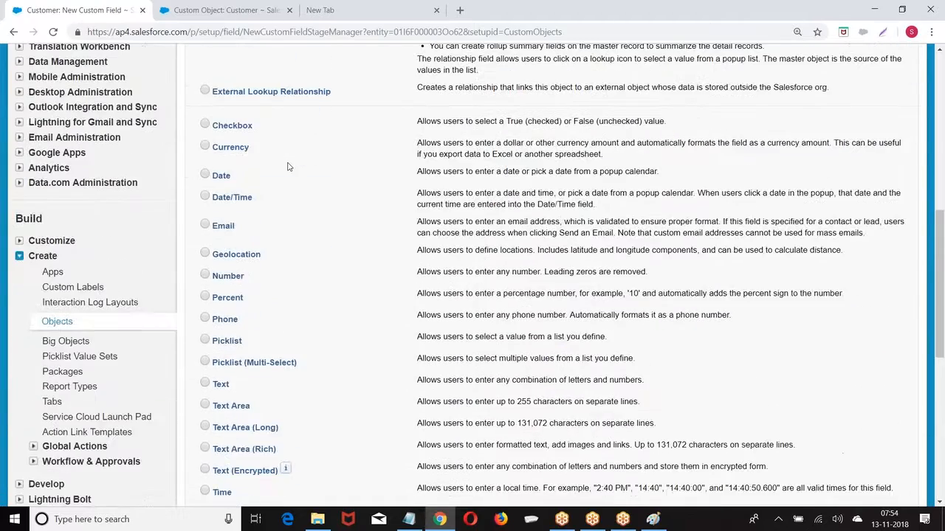
{"action": "scroll", "coordinate": [288, 167], "scroll_direction": "down", "scroll_amount": 2}
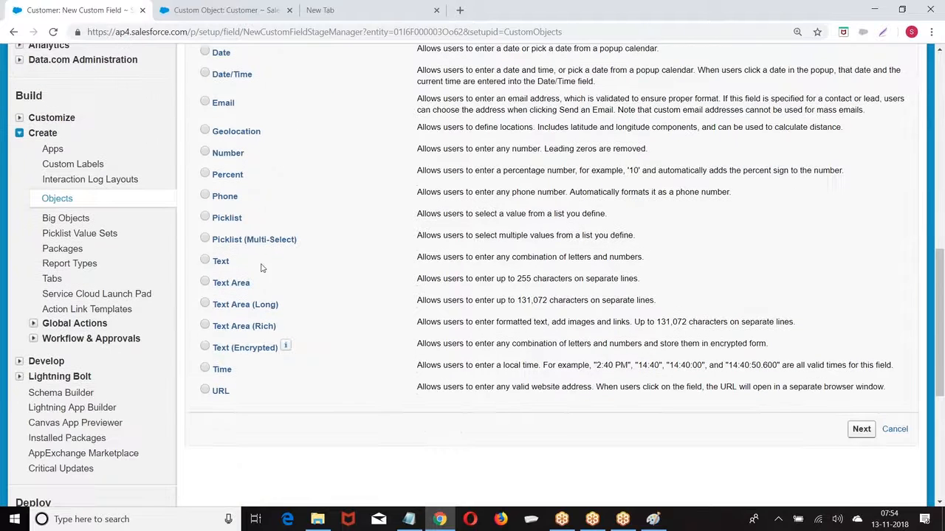
{"action": "left_click", "coordinate": [204, 218]}
{"action": "left_click", "coordinate": [862, 429]}
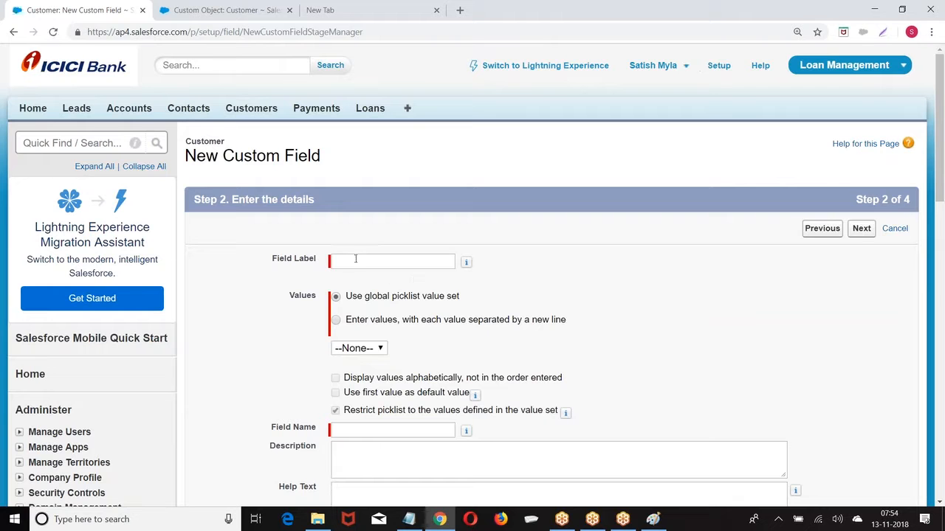
{"action": "type", "text": "Places"}
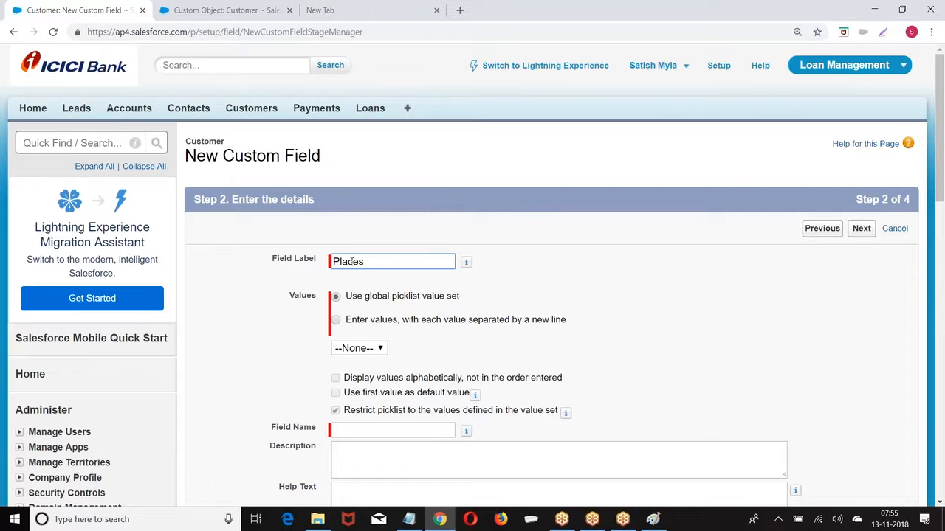
{"action": "left_click", "coordinate": [604, 282]}
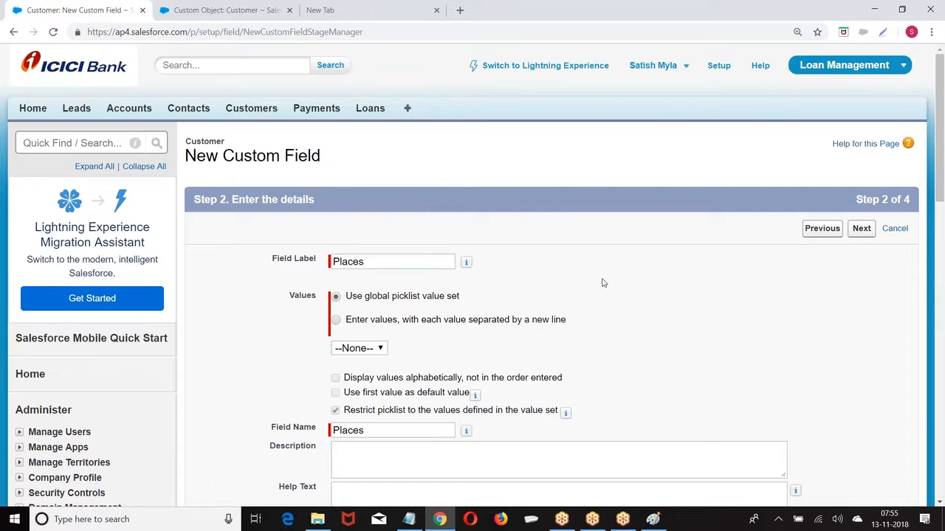
Choose entered values and type SRNagar, LBNagar, Thambaram and Chromepet, one per line
{"action": "left_click", "coordinate": [336, 321]}
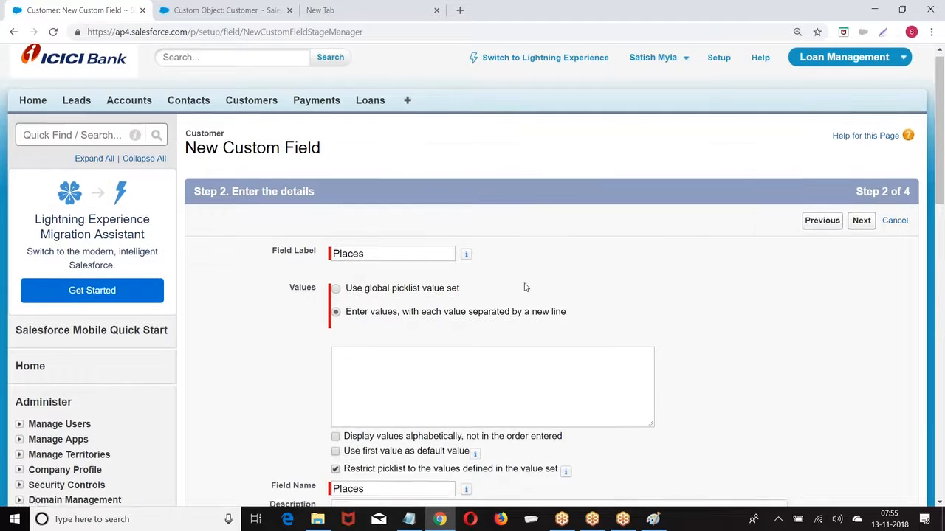
{"action": "scroll", "coordinate": [358, 253], "scroll_direction": "down", "scroll_amount": 2}
{"action": "left_click", "coordinate": [360, 255]}
{"action": "type", "text": "SRNagar"}
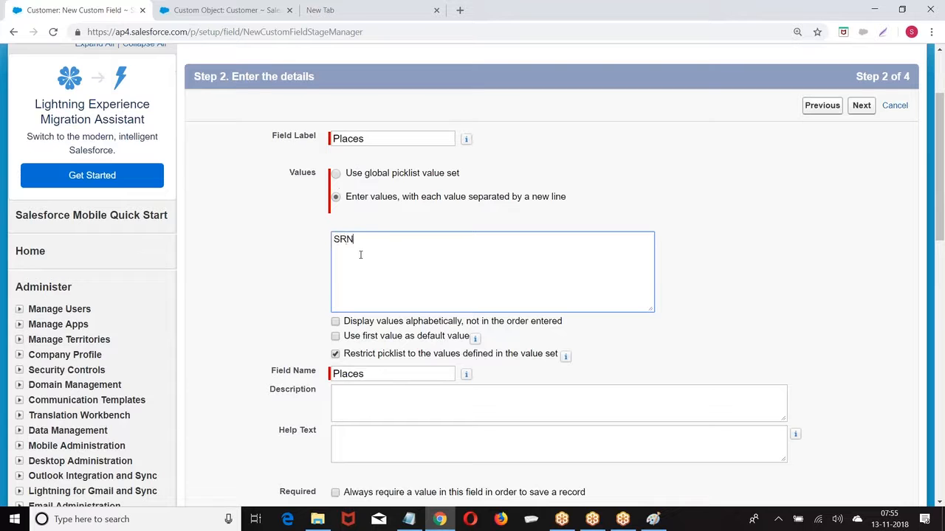
{"action": "key", "text": "Return"}
{"action": "type", "text": "LBNagar "}
{"action": "type", "text": "Thambaram"}
{"action": "key", "text": "Return"}
{"action": "type", "text": "Chromepet"}
{"action": "key", "text": "Return"}
Add WhiteField, Marthali, ShivjiNagar and Dhange Chowk, and make the first value the default
{"action": "type", "text": "WhiteField"}
{"action": "key", "text": "Return"}
{"action": "type", "text": "Marthali"}
{"action": "key", "text": "Return"}
{"action": "type", "text": "Shivji"}
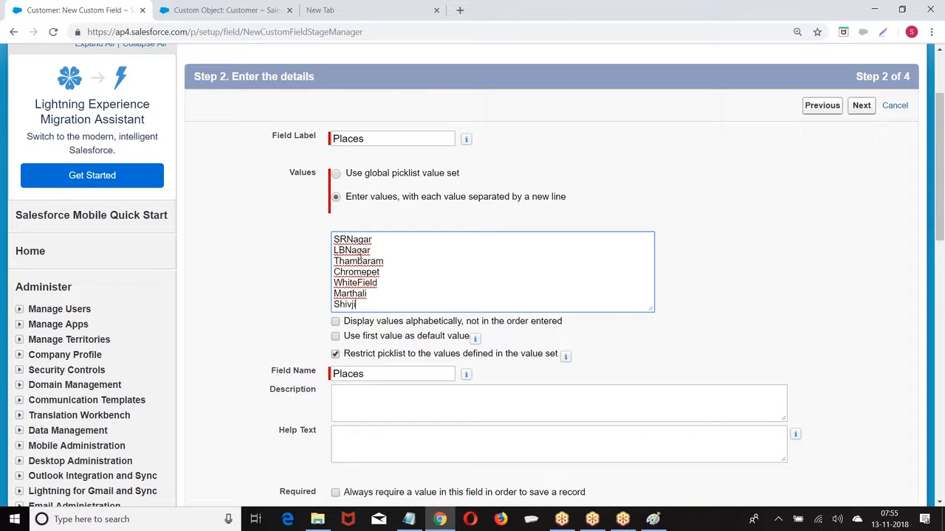
{"action": "type", "text": "Nagar"}
{"action": "key", "text": "Return"}
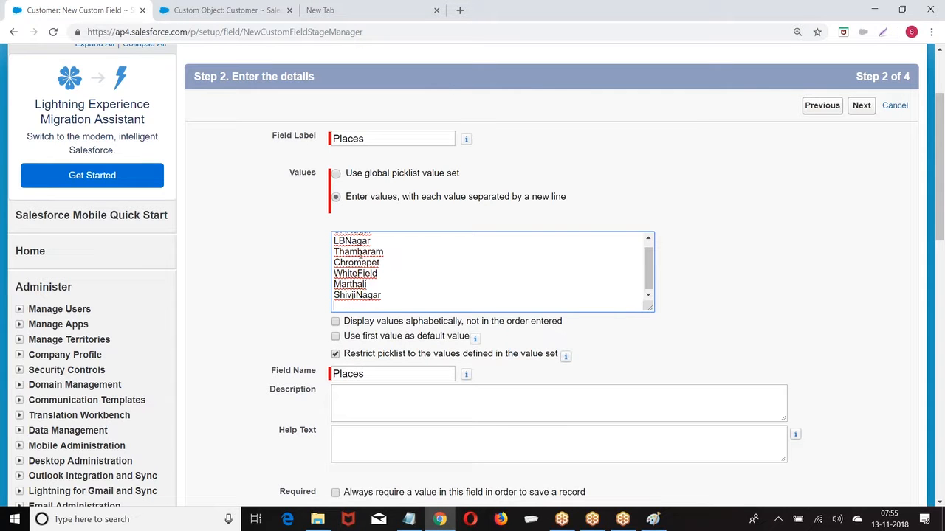
{"action": "type", "text": "Dhange Cho"}
{"action": "scroll", "coordinate": [531, 268], "scroll_direction": "down", "scroll_amount": 1}
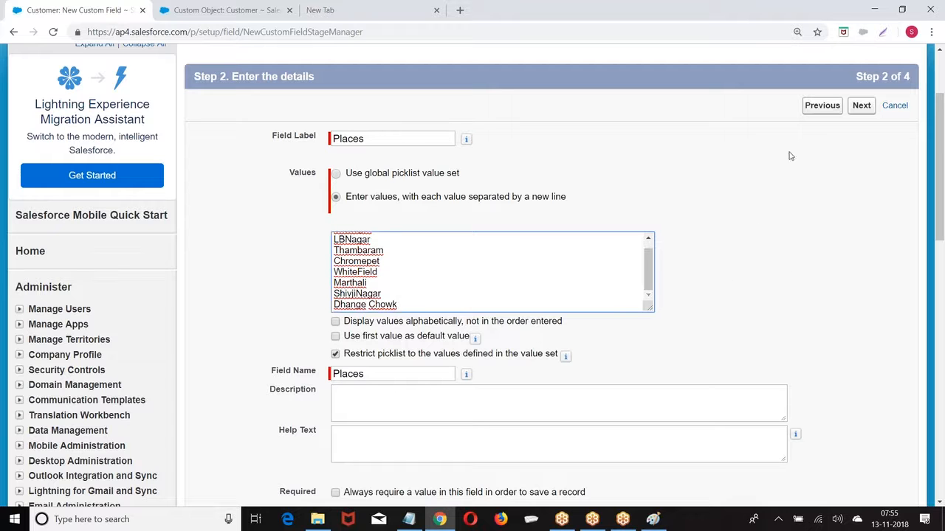
{"action": "left_click", "coordinate": [335, 336]}
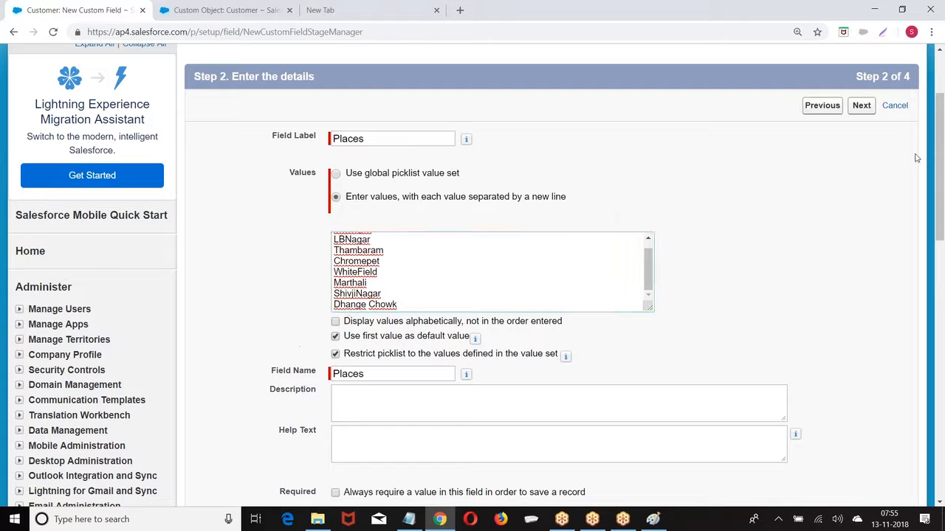
{"action": "left_click", "coordinate": [861, 106]}
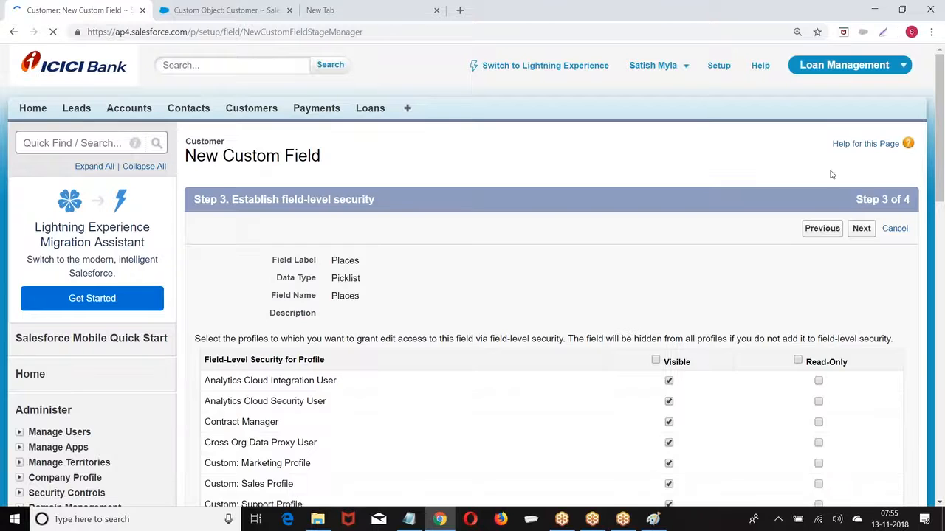
Save the Places field and open a new Customer form showing Places defaulting to SRNagar
{"action": "left_click", "coordinate": [861, 230]}
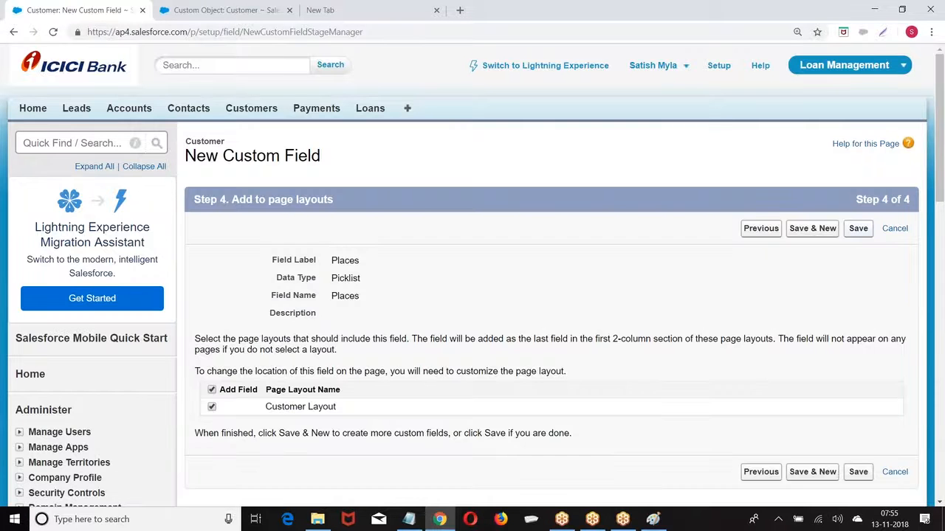
{"action": "left_click", "coordinate": [856, 228]}
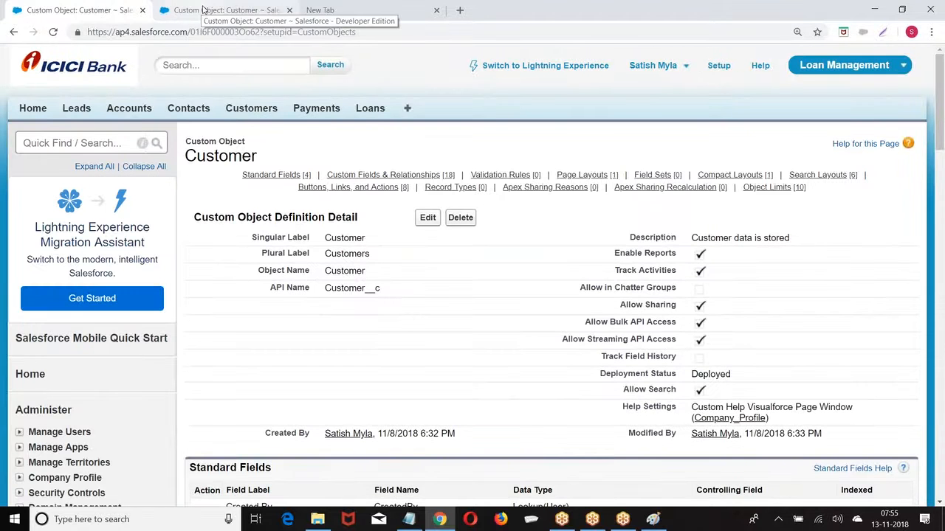
{"action": "left_click", "coordinate": [203, 10]}
{"action": "left_click", "coordinate": [249, 109]}
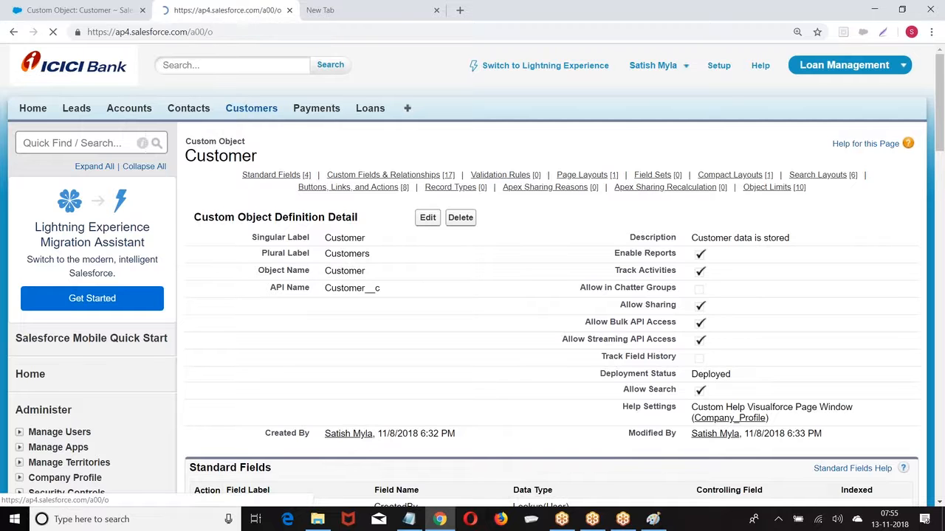
{"action": "left_click", "coordinate": [427, 223]}
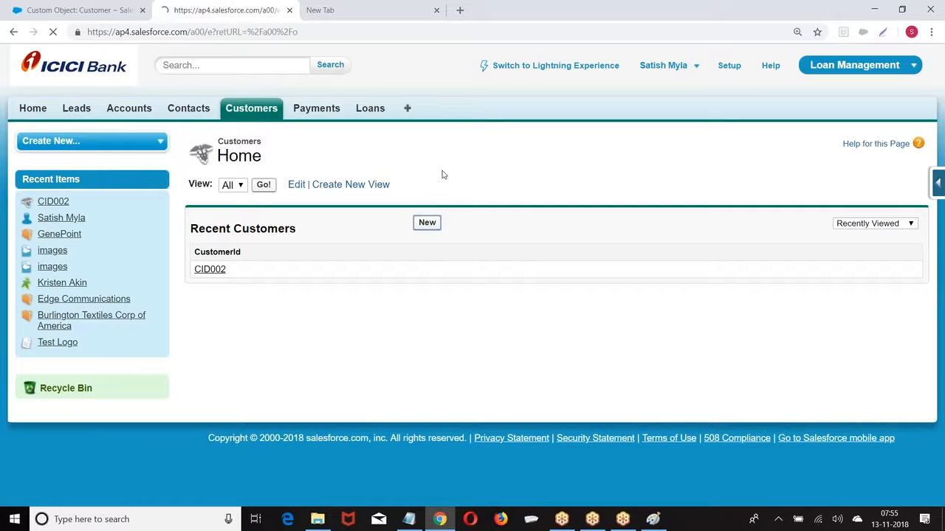
{"action": "scroll", "coordinate": [443, 181], "scroll_direction": "down", "scroll_amount": 3}
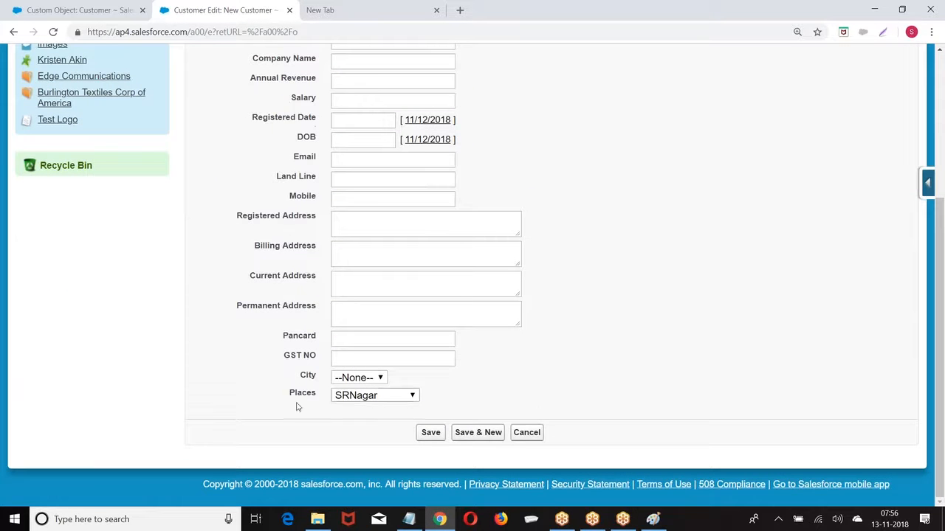
{"action": "scroll", "coordinate": [327, 261], "scroll_direction": "up", "scroll_amount": 3}
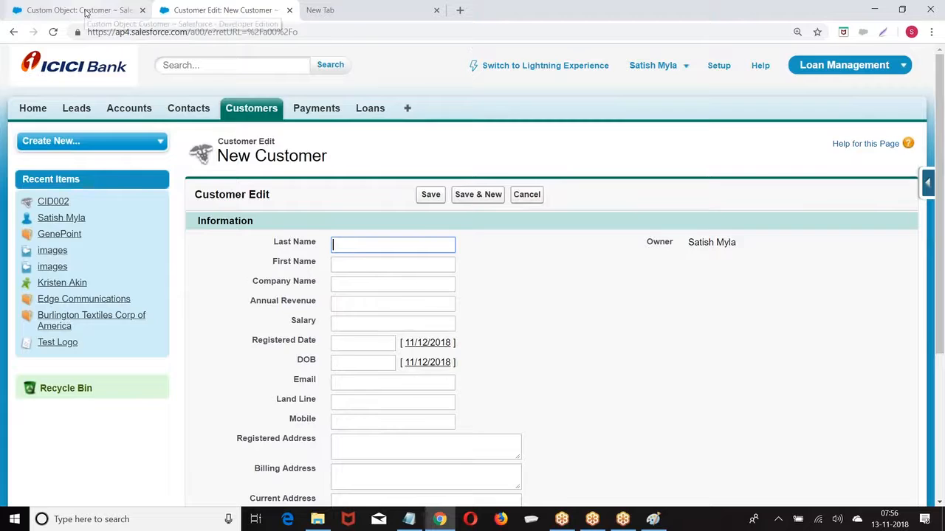
Go back to the Customer object page and view its custom fields, now listing Places
{"action": "left_click", "coordinate": [85, 10]}
{"action": "scroll", "coordinate": [502, 147], "scroll_direction": "down", "scroll_amount": 2}
{"action": "scroll", "coordinate": [502, 180], "scroll_direction": "down", "scroll_amount": 5}
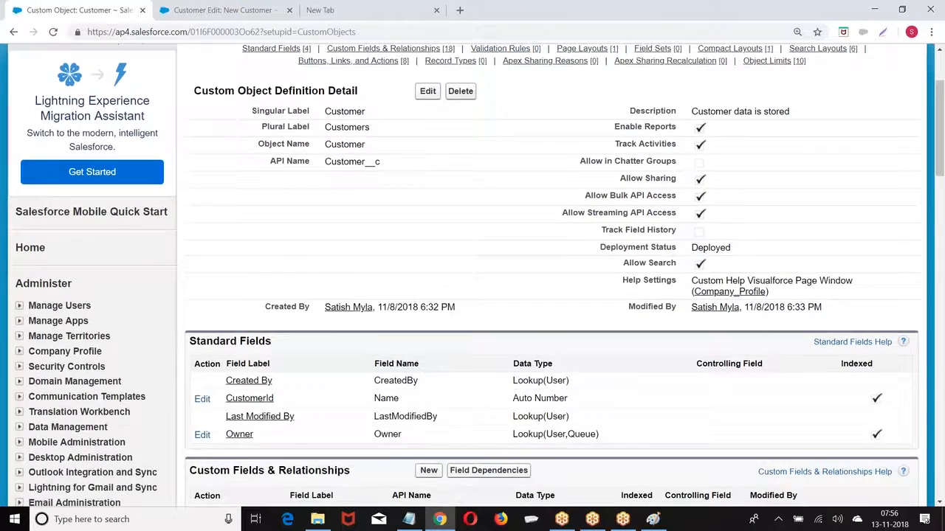
{"action": "scroll", "coordinate": [502, 177], "scroll_direction": "down", "scroll_amount": 2}
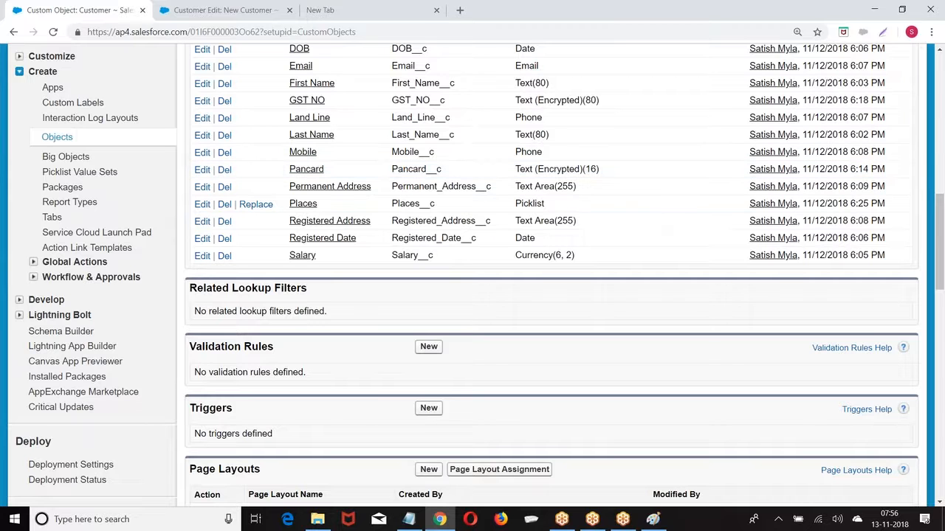
Start a blank Paint picture, discarding the old one, and draw three rectangles across the top
{"action": "left_click", "coordinate": [654, 519]}
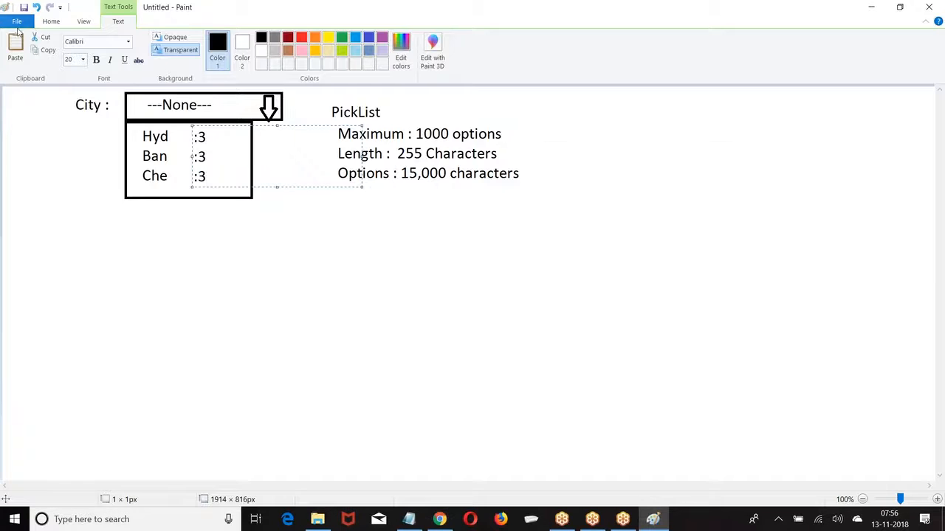
{"action": "left_click", "coordinate": [17, 21]}
{"action": "left_click", "coordinate": [30, 43]}
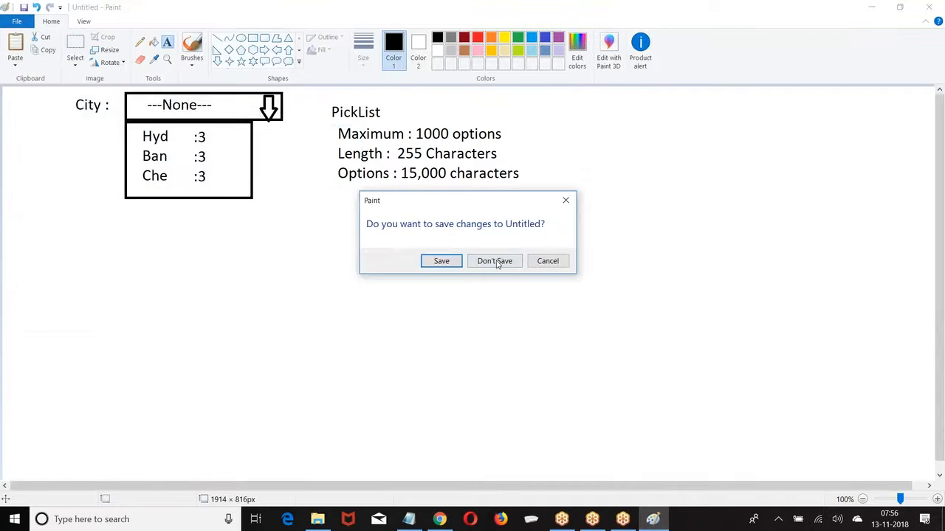
{"action": "left_click", "coordinate": [496, 261]}
{"action": "left_click", "coordinate": [251, 39]}
{"action": "left_click_drag", "start_coordinate": [26, 105], "coordinate": [272, 153]}
{"action": "mouse_move", "coordinate": [349, 109]}
{"action": "left_mouse_down"}
{"action": "mouse_move", "coordinate": [547, 152]}
{"action": "mouse_move", "coordinate": [588, 152]}
{"action": "left_mouse_up"}
{"action": "left_click_drag", "start_coordinate": [631, 108], "coordinate": [722, 127]}
{"action": "left_click_drag", "start_coordinate": [813, 133], "coordinate": [880, 157]}
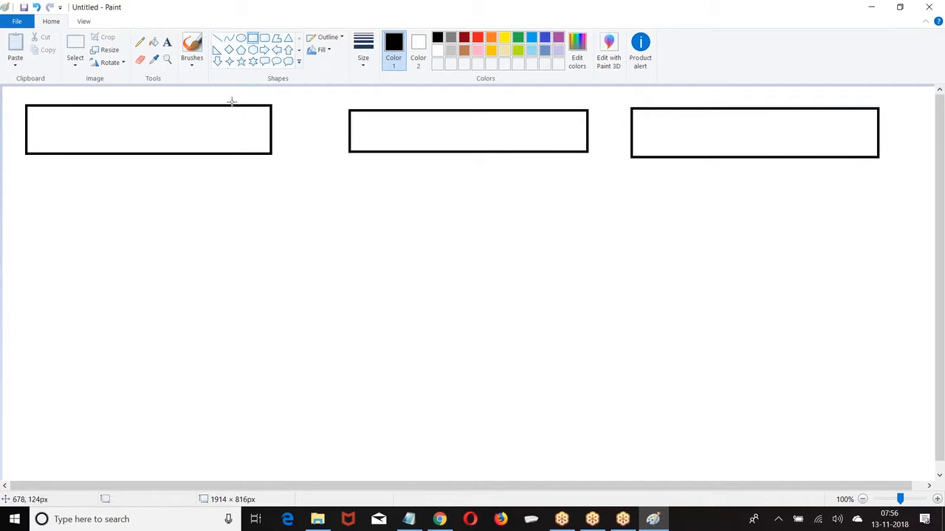
Label the three rectangles Customer, Invoice and Payment
{"action": "left_click", "coordinate": [167, 42]}
{"action": "left_click", "coordinate": [109, 90]}
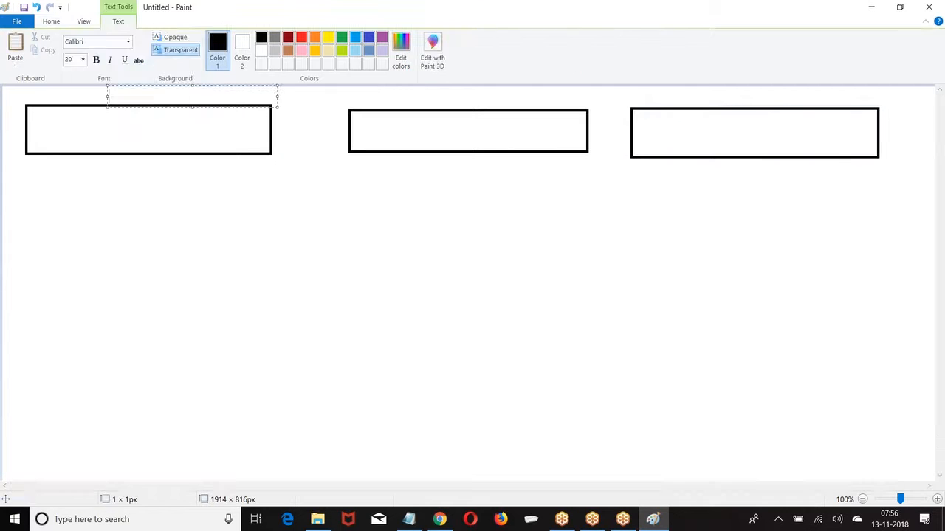
{"action": "type", "text": "Customer"}
{"action": "left_click", "coordinate": [415, 89]}
{"action": "left_click", "coordinate": [419, 94]}
{"action": "type", "text": "Invoice"}
{"action": "left_click", "coordinate": [724, 96]}
{"action": "left_click", "coordinate": [724, 94]}
{"action": "type", "text": "Payment"}
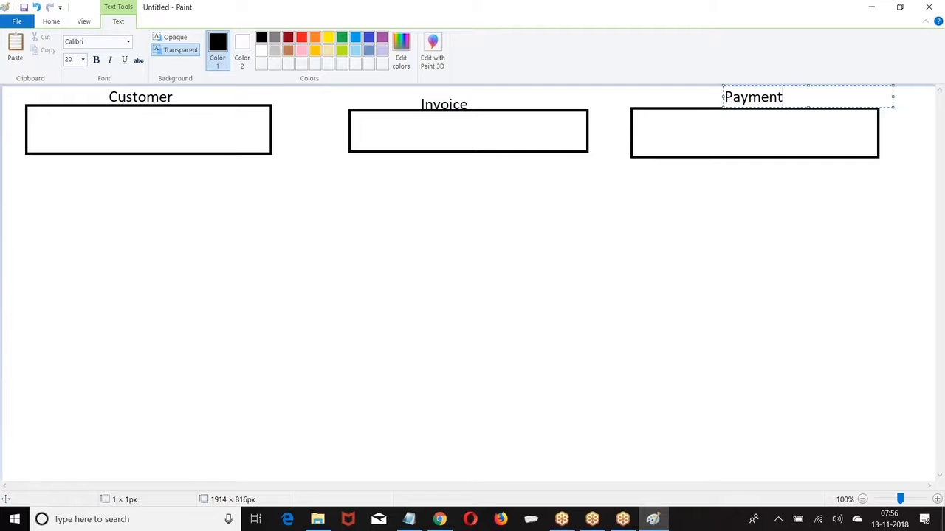
{"action": "left_click", "coordinate": [417, 217]}
Write Country inside each of the Customer, Invoice and Payment boxes
{"action": "left_click", "coordinate": [252, 38]}
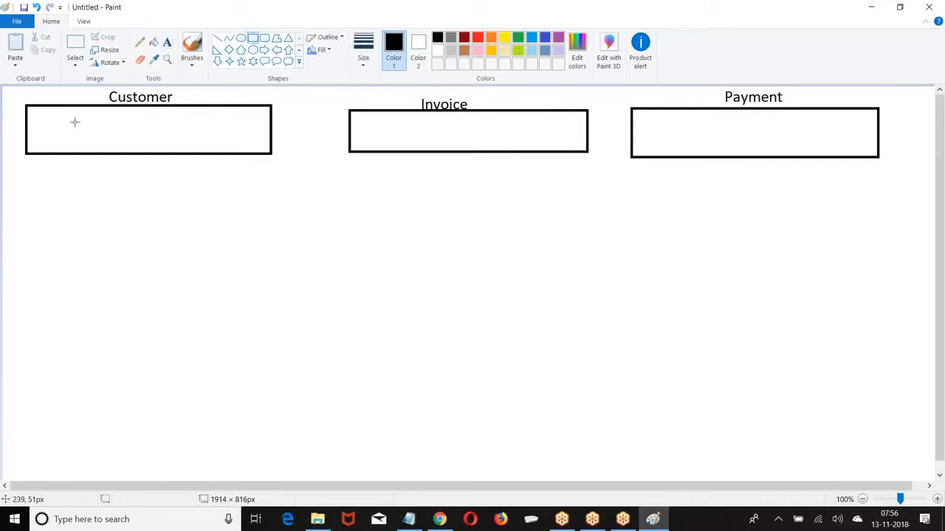
{"action": "left_click", "coordinate": [167, 42]}
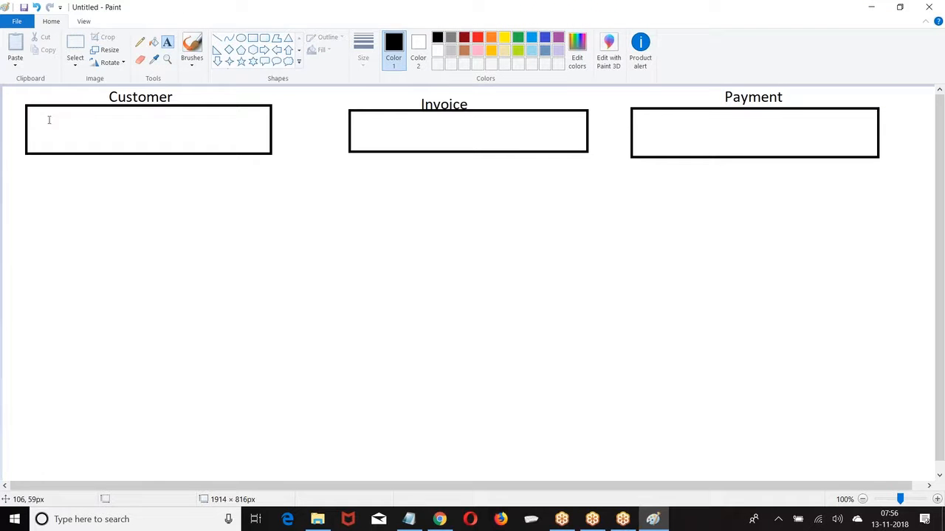
{"action": "left_click", "coordinate": [39, 123]}
{"action": "type", "text": "Country"}
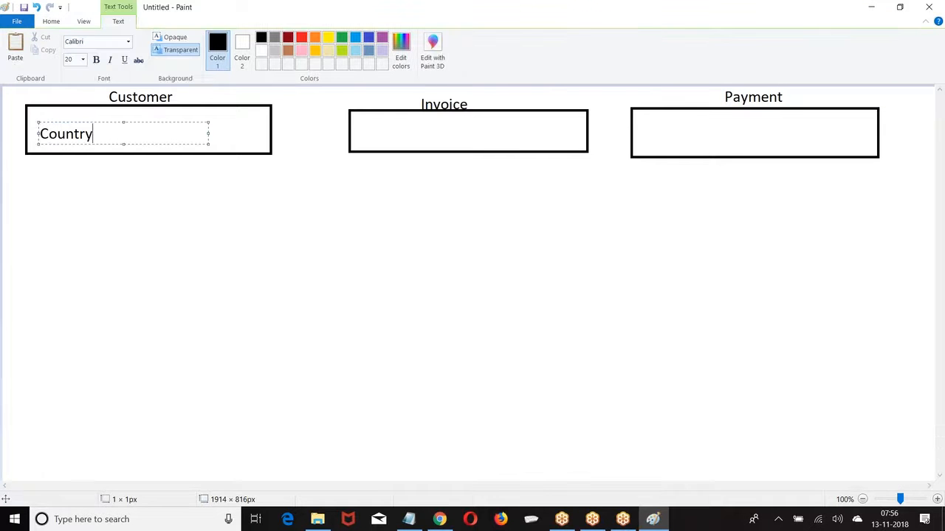
{"action": "left_click", "coordinate": [360, 122]}
{"action": "type", "text": "Country"}
{"action": "left_click", "coordinate": [646, 118]}
{"action": "type", "text": "Country"}
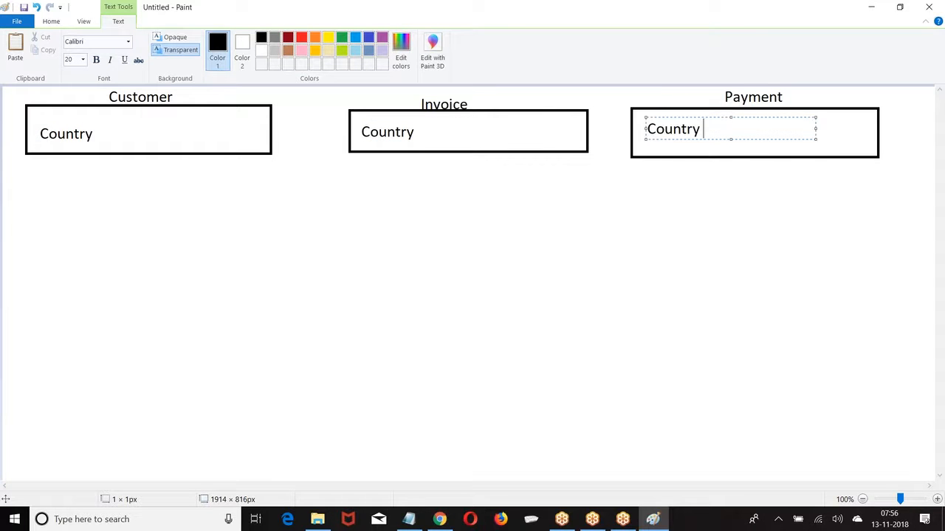
{"action": "left_click", "coordinate": [375, 186]}
List IND, US, UK and CAN below the Customer box
{"action": "left_click", "coordinate": [43, 164]}
{"action": "type", "text": "IND"}
{"action": "key", "text": "Return"}
{"action": "type", "text": "US"}
{"action": "key", "text": "Return"}
{"action": "type", "text": "UL"}
{"action": "type", "text": "K"}
{"action": "key", "text": "Return"}
{"action": "type", "text": "CAN"}
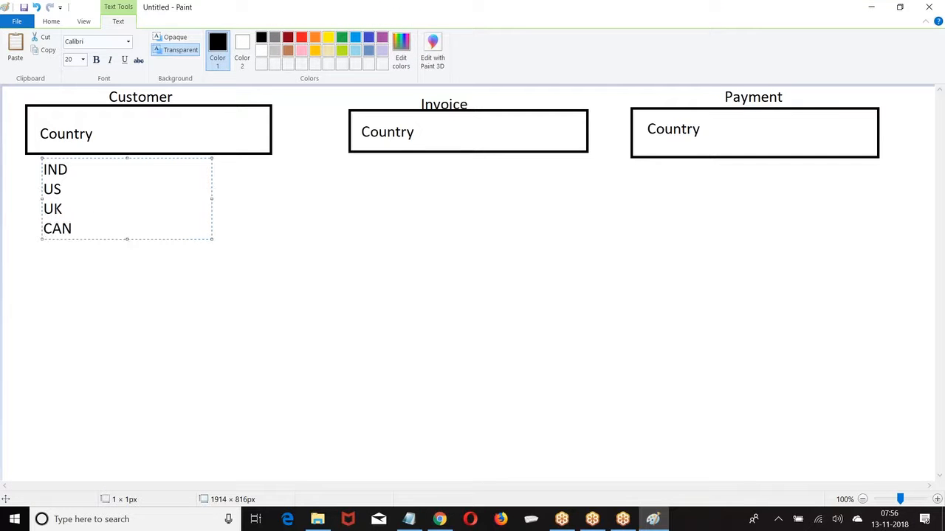
Copy the country list and paste it below the Invoice and Payment boxes
{"action": "left_click_drag", "start_coordinate": [44, 169], "coordinate": [81, 232]}
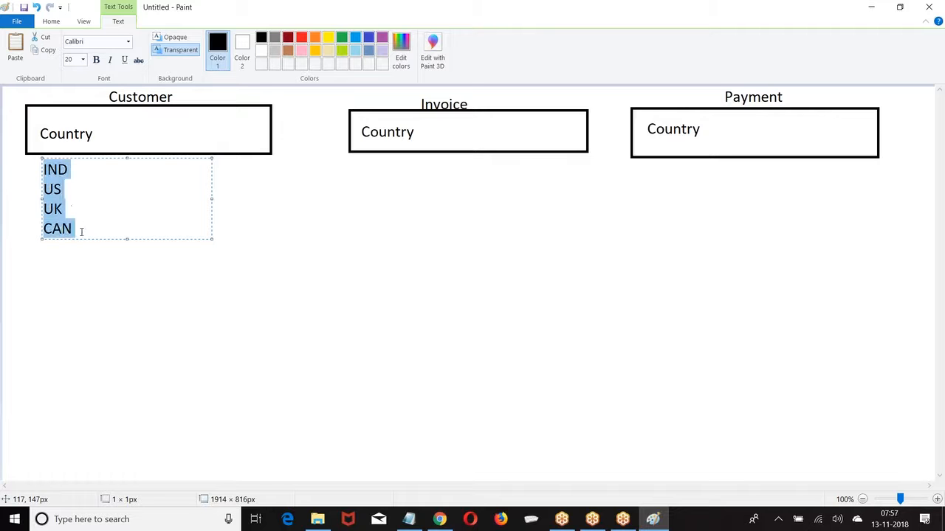
{"action": "key", "text": "ctrl+c"}
{"action": "left_click", "coordinate": [358, 171]}
{"action": "left_click", "coordinate": [359, 161]}
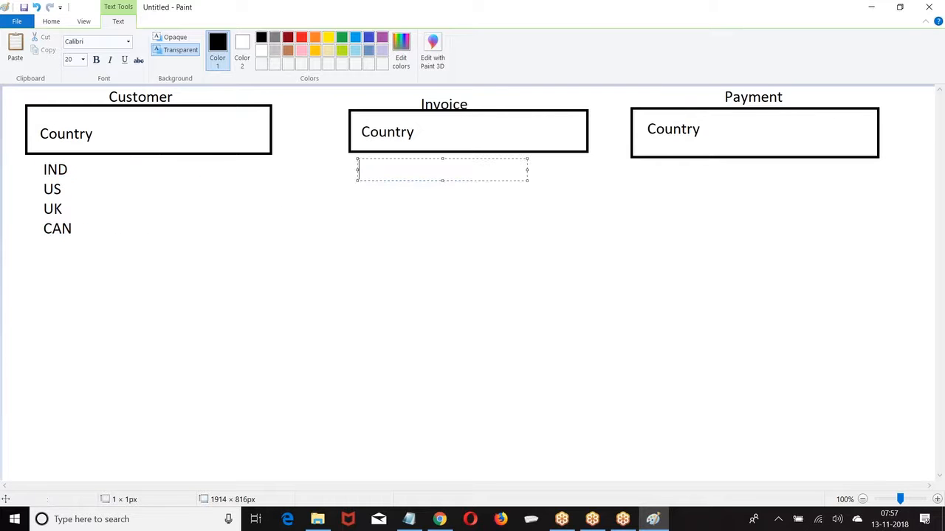
{"action": "key", "text": "ctrl+v"}
{"action": "left_click", "coordinate": [646, 172]}
{"action": "left_click", "coordinate": [646, 163]}
{"action": "key", "text": "ctrl+v"}
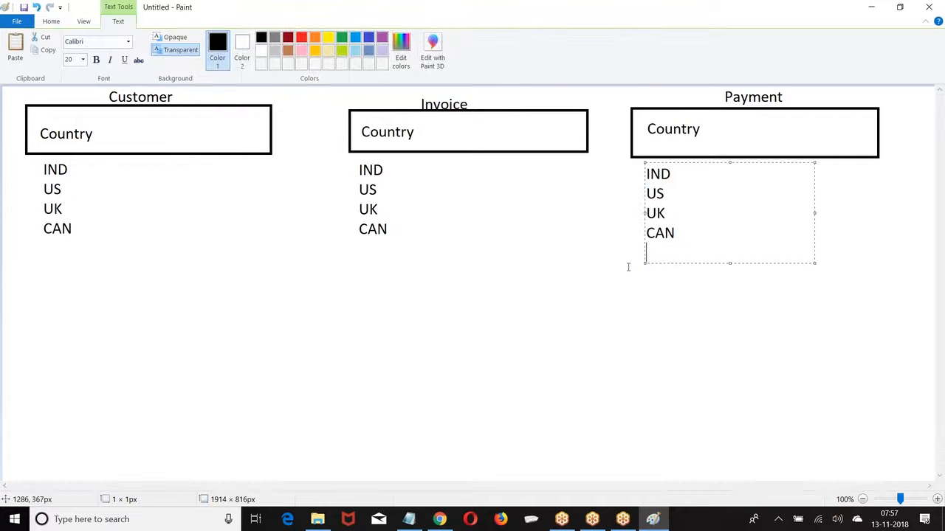
{"action": "left_click", "coordinate": [557, 267]}
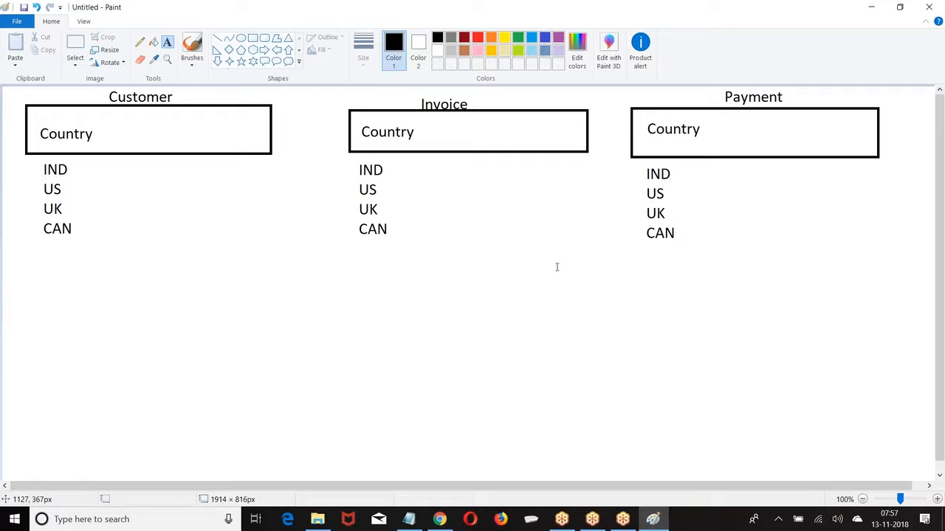
Erase CAN from the Customer, Invoice and Payment country lists
{"action": "left_click", "coordinate": [74, 45]}
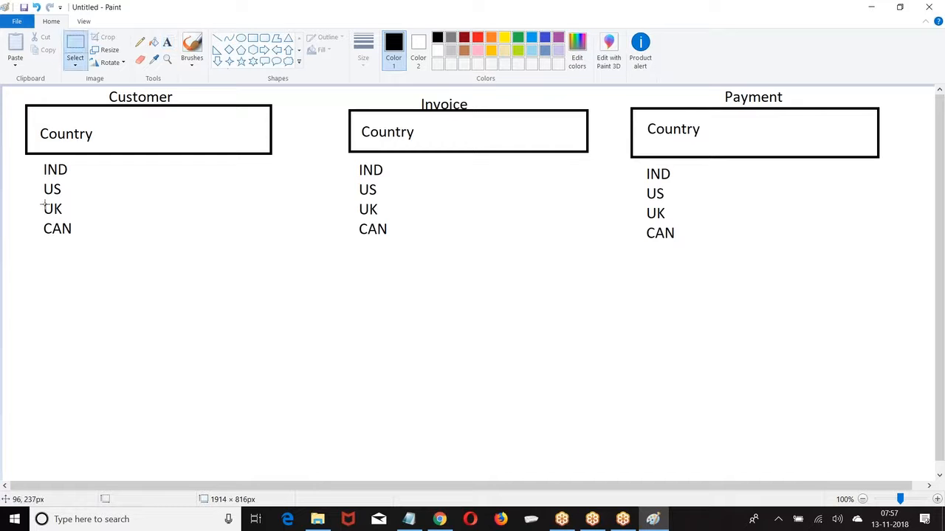
{"action": "left_click_drag", "start_coordinate": [28, 223], "coordinate": [91, 241]}
{"action": "key", "text": "Delete"}
{"action": "left_click_drag", "start_coordinate": [341, 224], "coordinate": [411, 238]}
{"action": "key", "text": "Delete"}
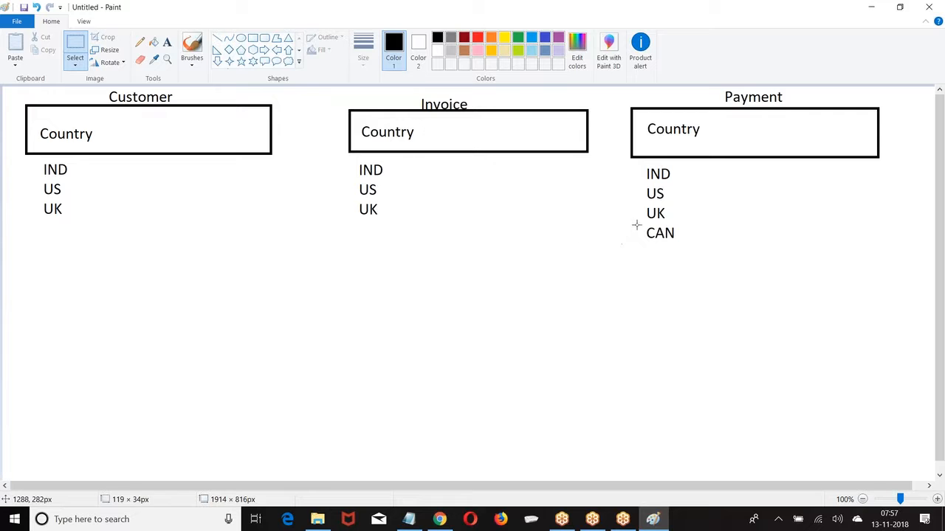
{"action": "left_click_drag", "start_coordinate": [637, 225], "coordinate": [710, 241]}
{"action": "key", "text": "Delete"}
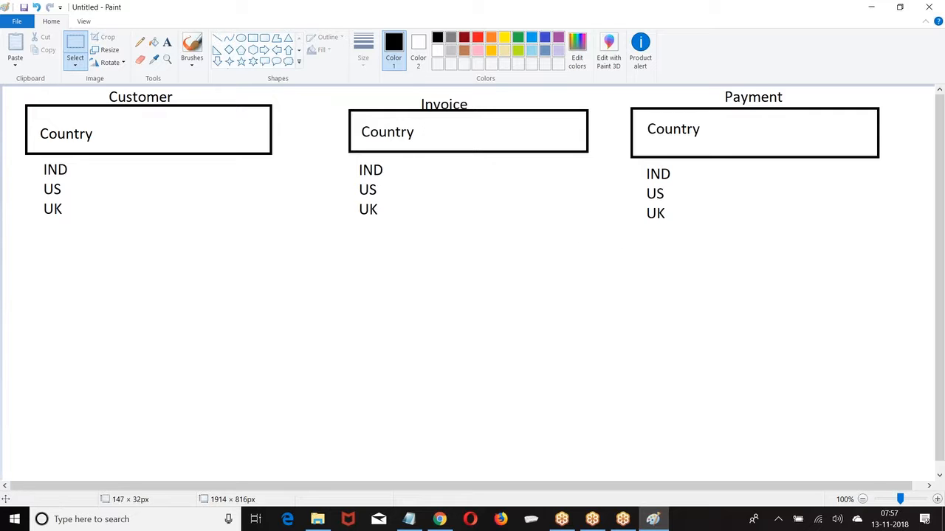
Write Aus below UK in each of the three country lists
{"action": "left_click", "coordinate": [168, 42]}
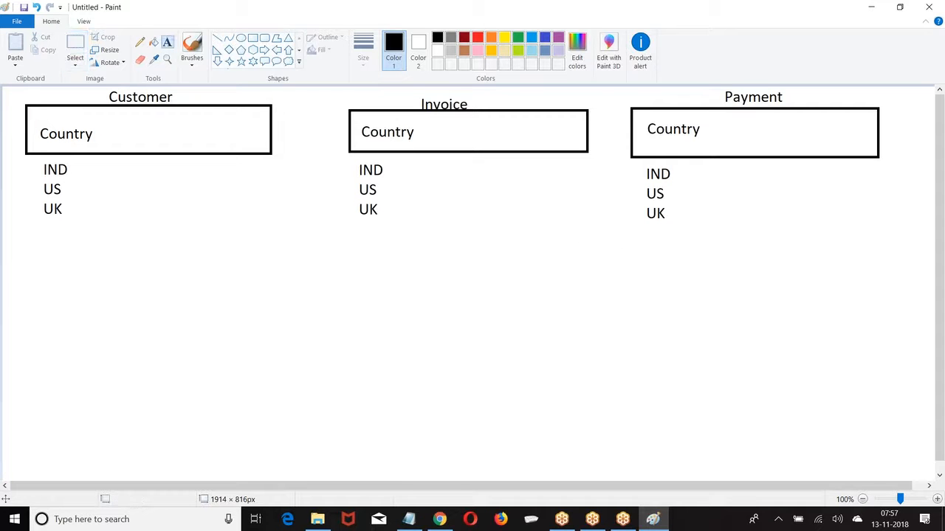
{"action": "left_click", "coordinate": [45, 215]}
{"action": "type", "text": "Aus"}
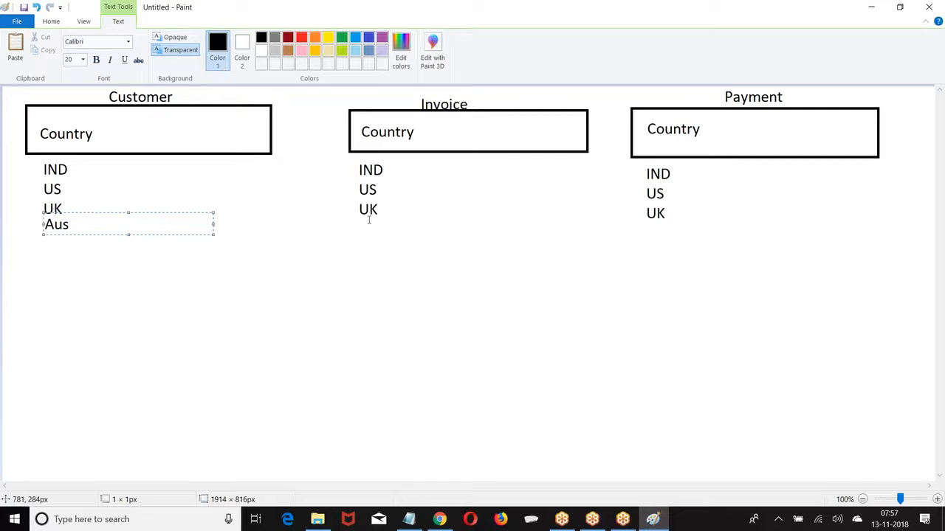
{"action": "left_click", "coordinate": [359, 228]}
{"action": "type", "text": "Aus"}
{"action": "left_click", "coordinate": [647, 227]}
{"action": "type", "text": "Aus"}
From Setup, go to Build > Create > Picklist Value Sets and start a new global value set
{"action": "left_click", "coordinate": [440, 519]}
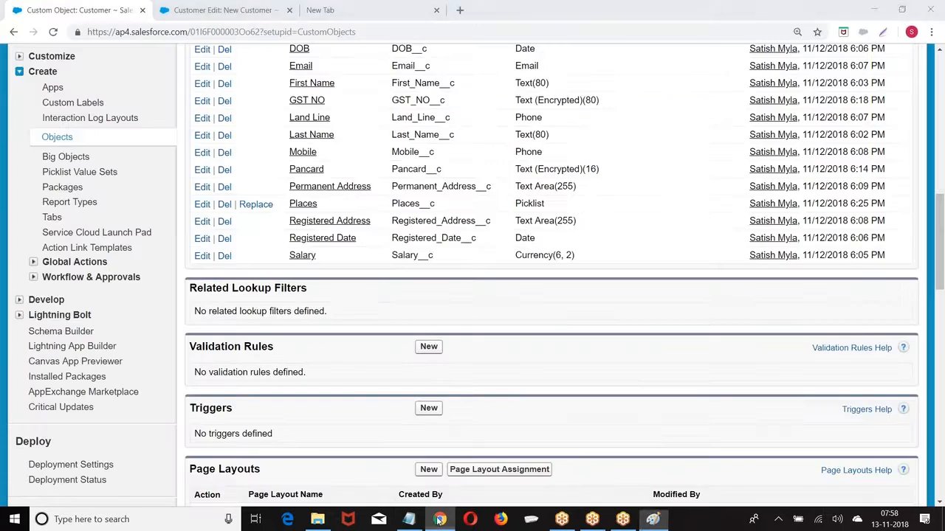
{"action": "scroll", "coordinate": [369, 296], "scroll_direction": "up", "scroll_amount": 10}
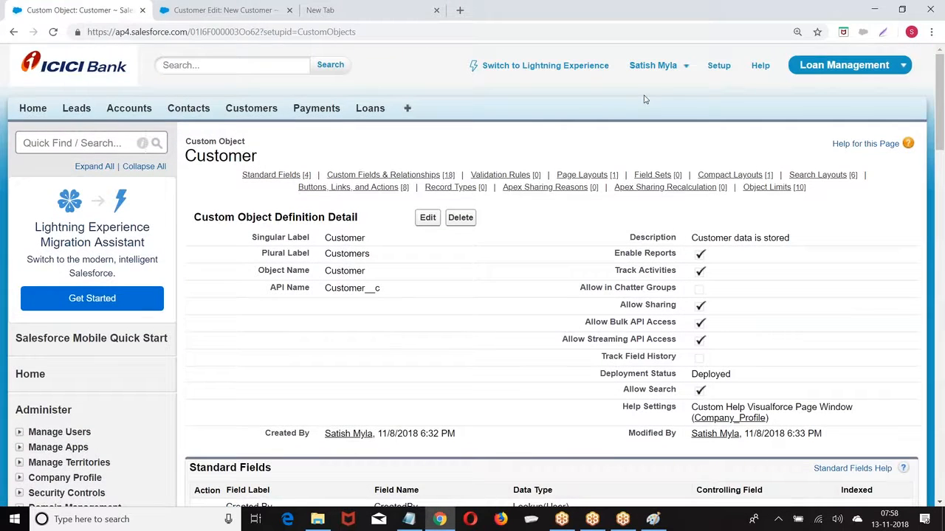
{"action": "left_click", "coordinate": [719, 66]}
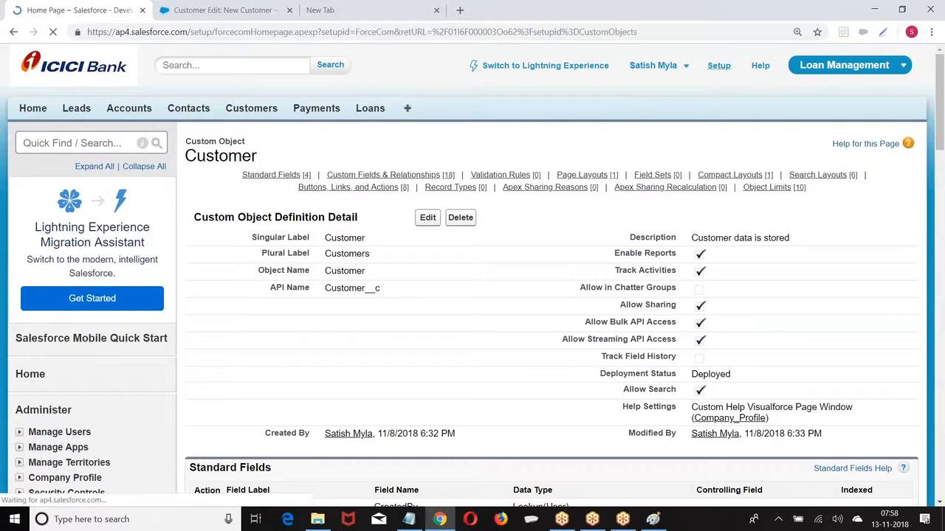
{"action": "scroll", "coordinate": [607, 265], "scroll_direction": "down", "scroll_amount": 6}
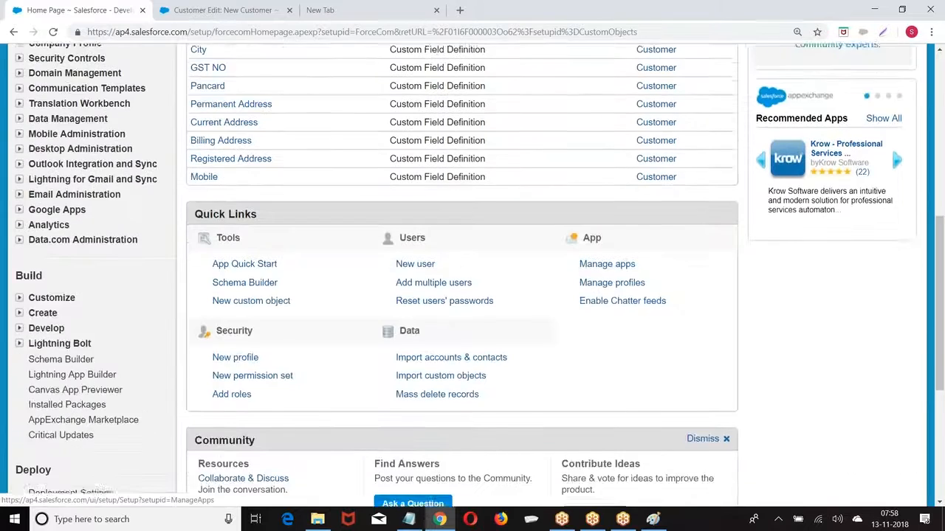
{"action": "scroll", "coordinate": [607, 264], "scroll_direction": "down", "scroll_amount": 2}
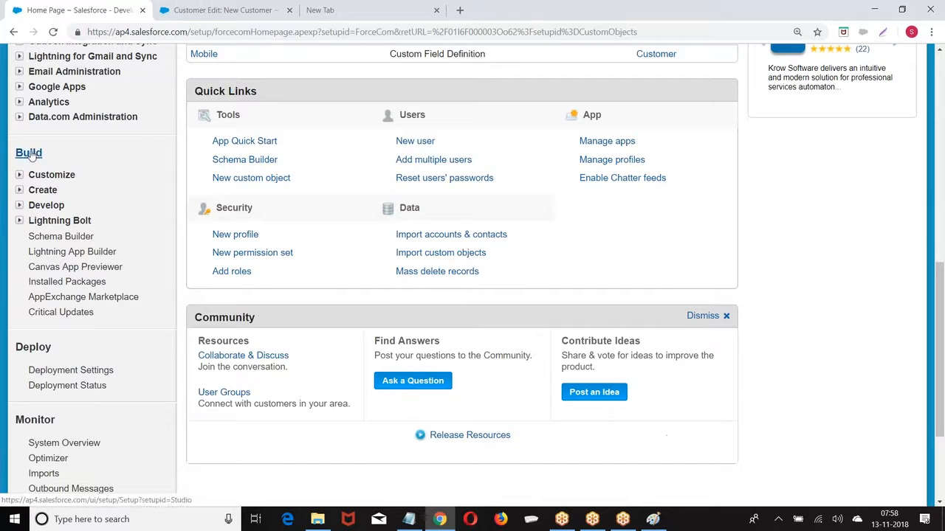
{"action": "left_click", "coordinate": [20, 192]}
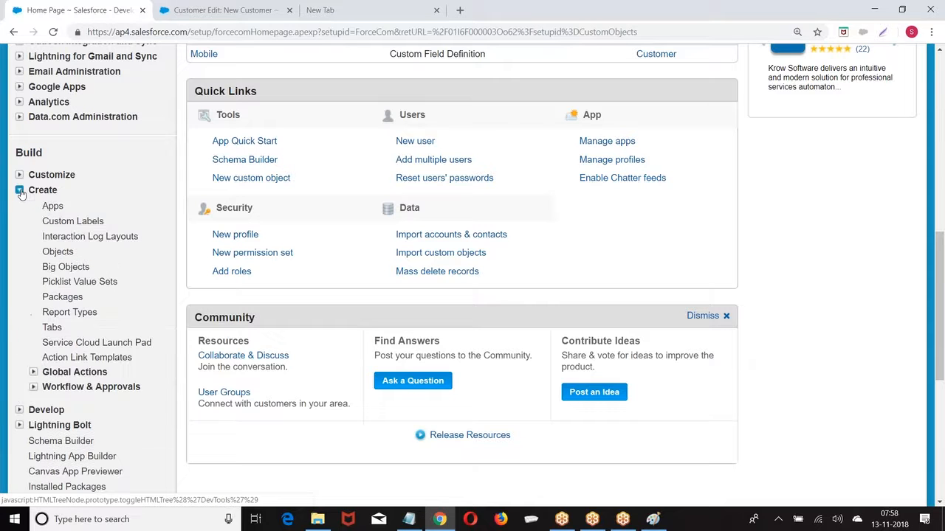
{"action": "left_click", "coordinate": [68, 284]}
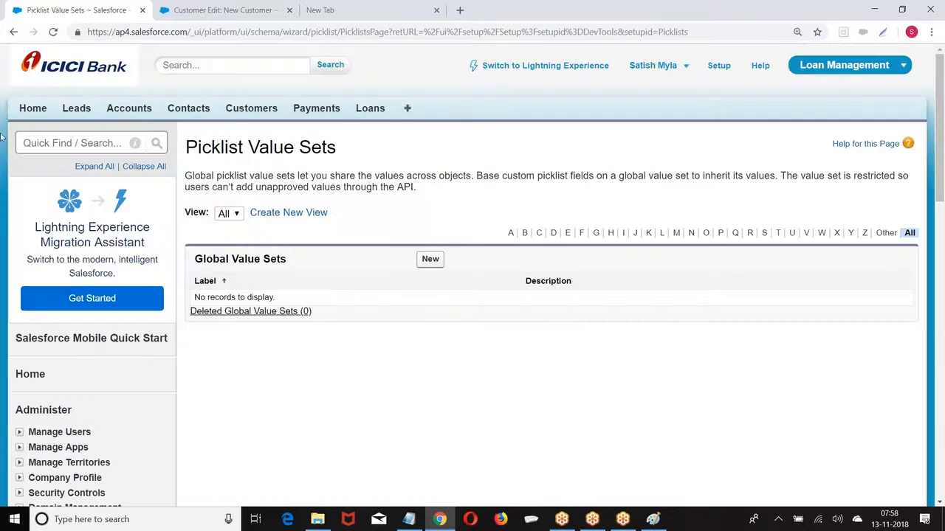
{"action": "left_click", "coordinate": [430, 259]}
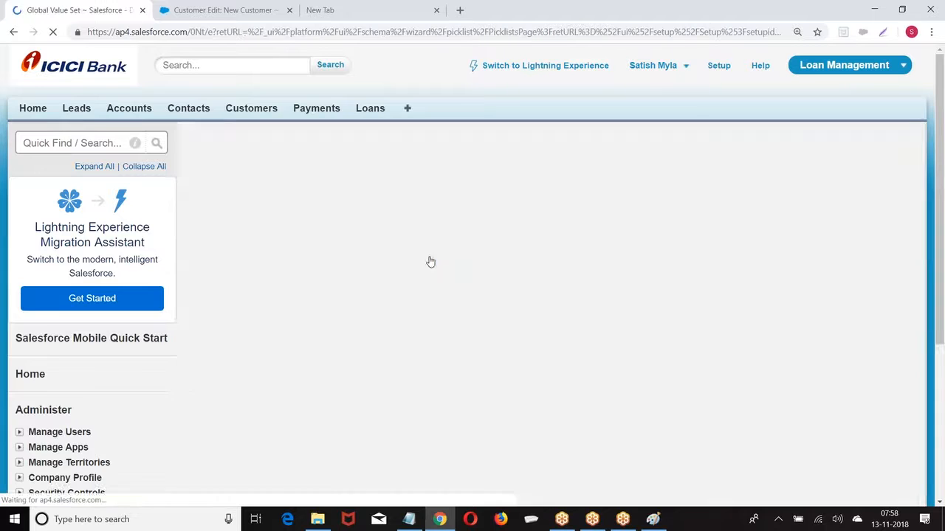
Save global value set MyList with values IND, US, UK, CAN, AUS, displayed alphabetically
{"action": "left_click", "coordinate": [356, 233]}
{"action": "type", "text": "Cour"}
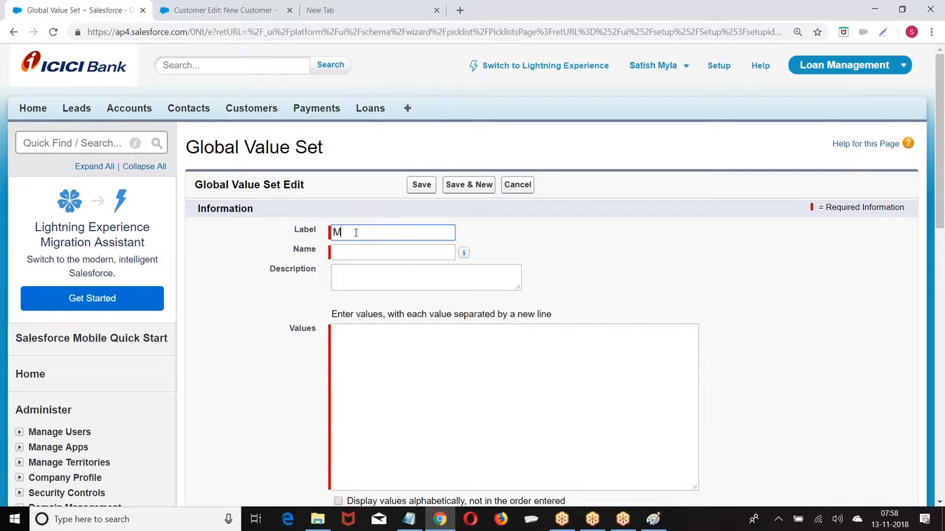
{"action": "type", "text": "t"}
{"action": "left_click", "coordinate": [356, 254]}
{"action": "left_click", "coordinate": [373, 359]}
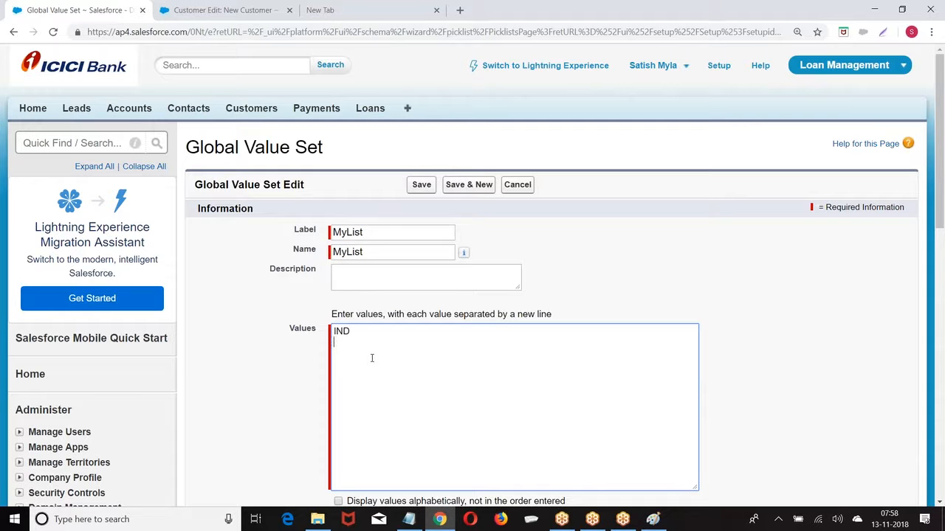
{"action": "type", "text": "IND US UK CAN"}
{"action": "key", "text": "Return"}
{"action": "type", "text": "AUS"}
{"action": "scroll", "coordinate": [361, 353], "scroll_direction": "down", "scroll_amount": 3}
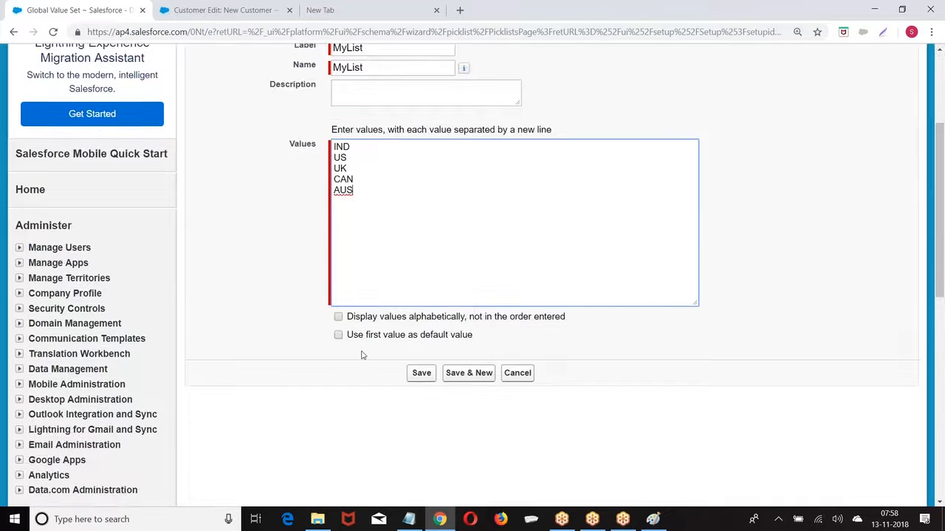
{"action": "left_click", "coordinate": [338, 317]}
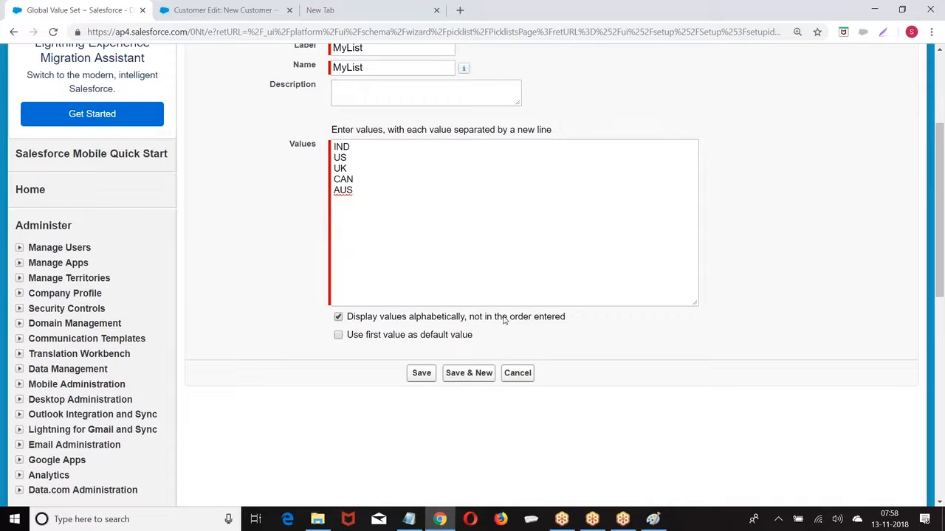
{"action": "left_click", "coordinate": [421, 374]}
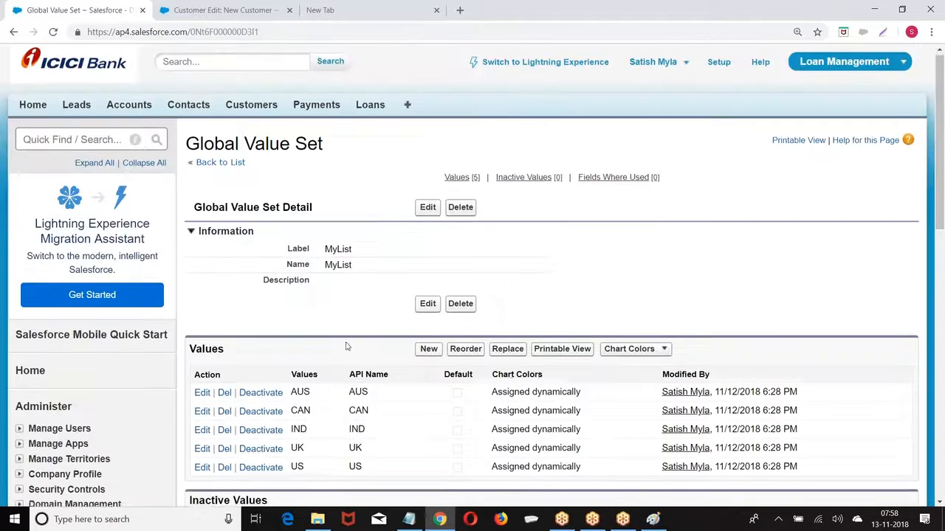
{"action": "scroll", "coordinate": [357, 404], "scroll_direction": "down", "scroll_amount": 2}
Open the Customer custom object under Build > Create > Objects
{"action": "scroll", "coordinate": [239, 197], "scroll_direction": "down", "scroll_amount": 3}
{"action": "scroll", "coordinate": [209, 200], "scroll_direction": "down", "scroll_amount": 3}
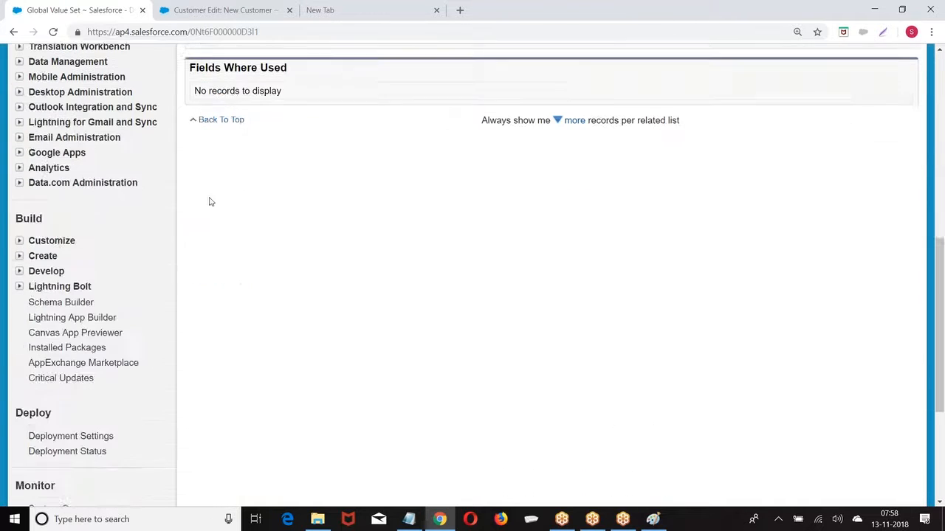
{"action": "left_click", "coordinate": [20, 255]}
{"action": "left_click", "coordinate": [64, 320]}
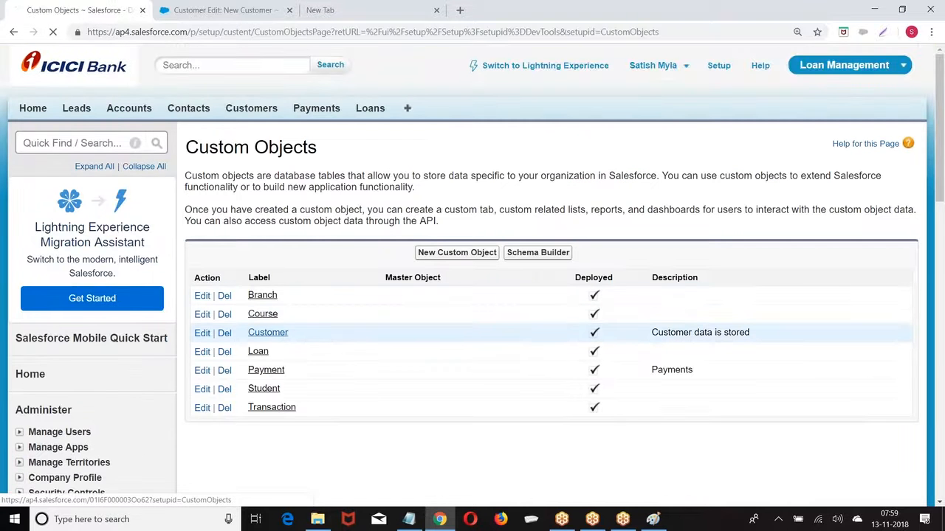
{"action": "left_click", "coordinate": [277, 334]}
Start a new Picklist custom field on Customer and continue to the details step
{"action": "scroll", "coordinate": [513, 300], "scroll_direction": "down", "scroll_amount": 5}
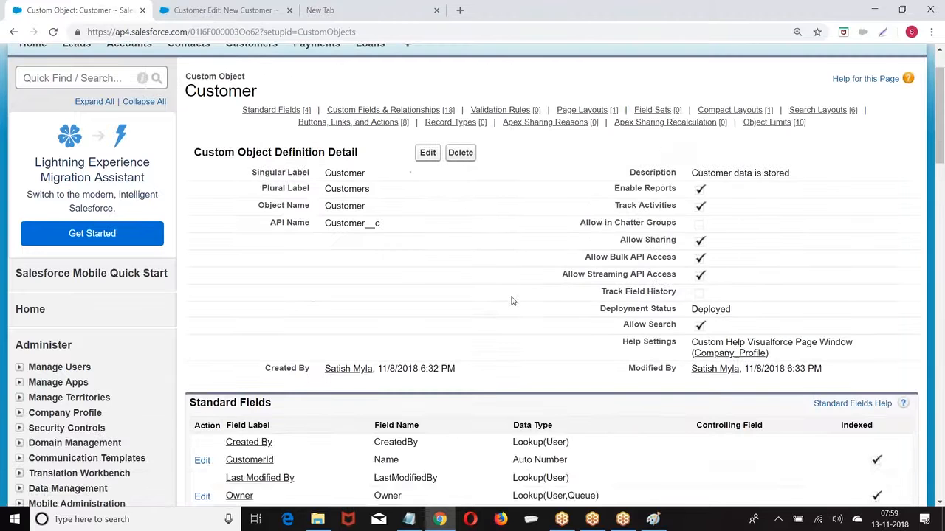
{"action": "scroll", "coordinate": [513, 301], "scroll_direction": "down", "scroll_amount": 2}
{"action": "left_click_drag", "start_coordinate": [187, 231], "coordinate": [360, 233]}
{"action": "left_click", "coordinate": [434, 229]}
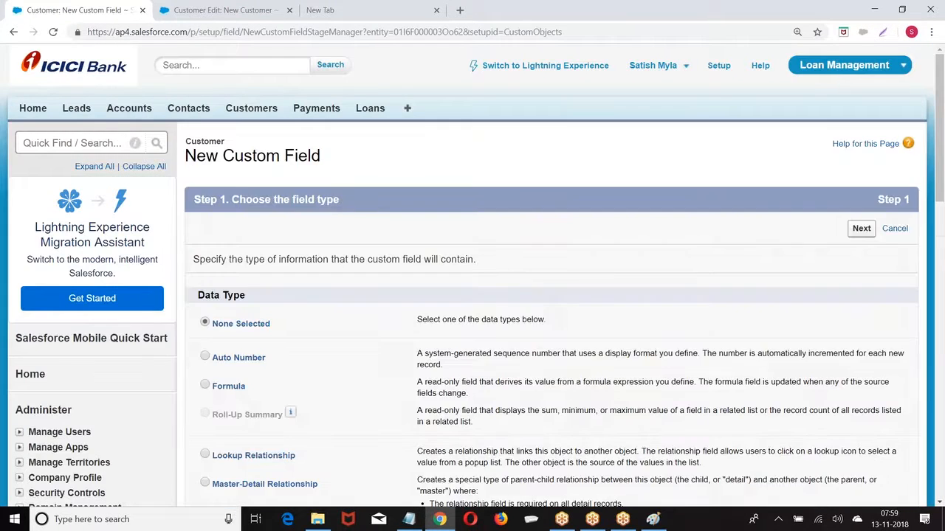
{"action": "scroll", "coordinate": [353, 215], "scroll_direction": "down", "scroll_amount": 5}
{"action": "scroll", "coordinate": [327, 221], "scroll_direction": "down", "scroll_amount": 3}
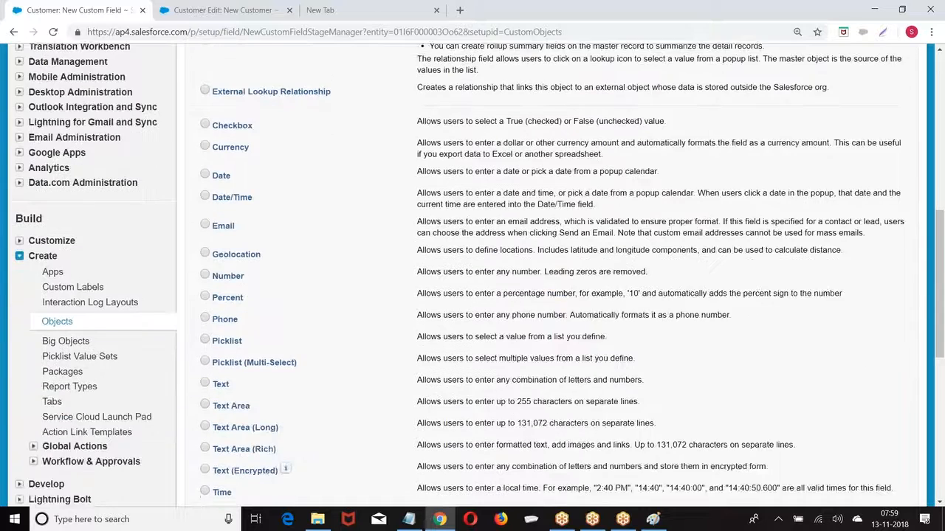
{"action": "left_click_drag", "start_coordinate": [215, 219], "coordinate": [240, 219]}
{"action": "left_click", "coordinate": [204, 217]}
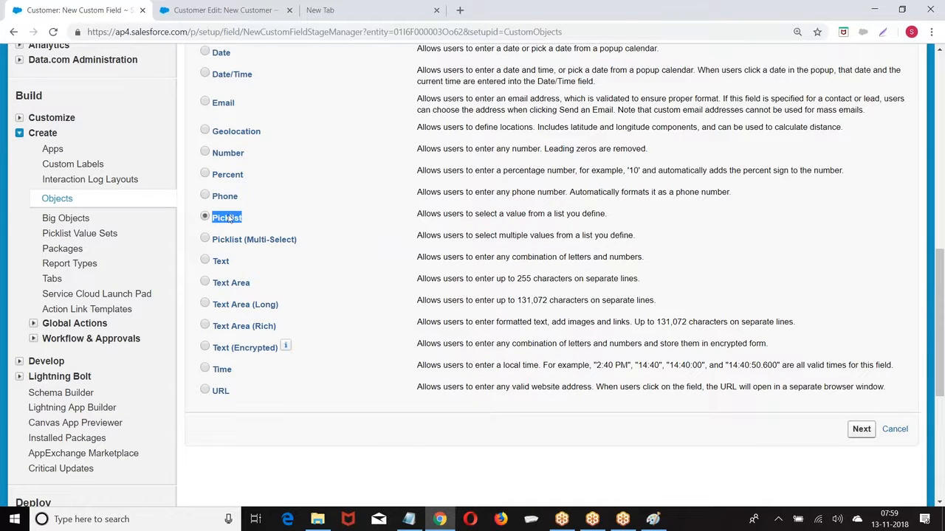
{"action": "left_click", "coordinate": [861, 430]}
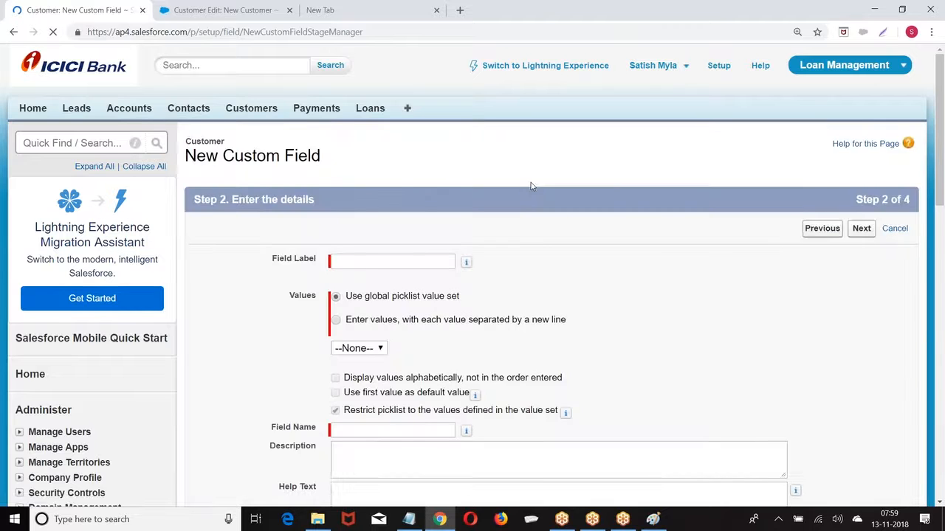
Label the field Country and base it on the MyList global value set
{"action": "scroll", "coordinate": [384, 168], "scroll_direction": "down", "scroll_amount": 2}
{"action": "left_click", "coordinate": [344, 133]}
{"action": "type", "text": "Country"}
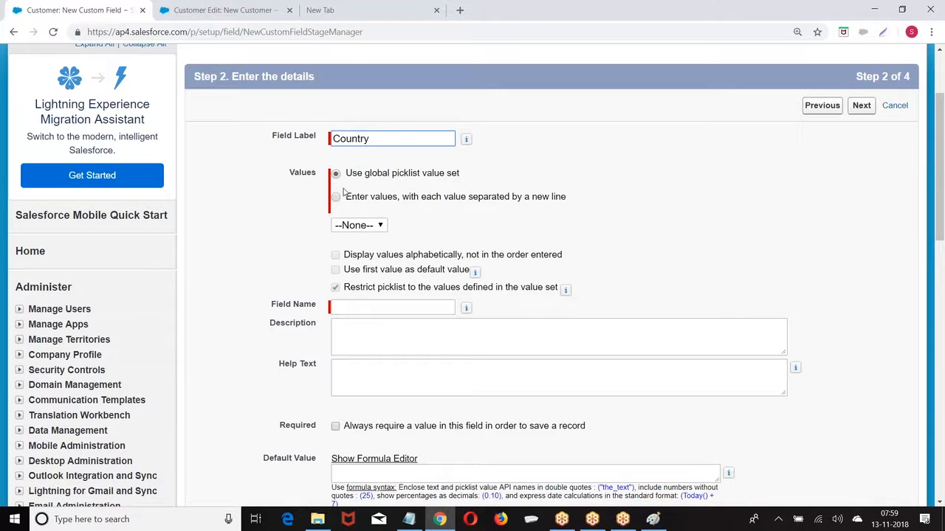
{"action": "left_click", "coordinate": [336, 198]}
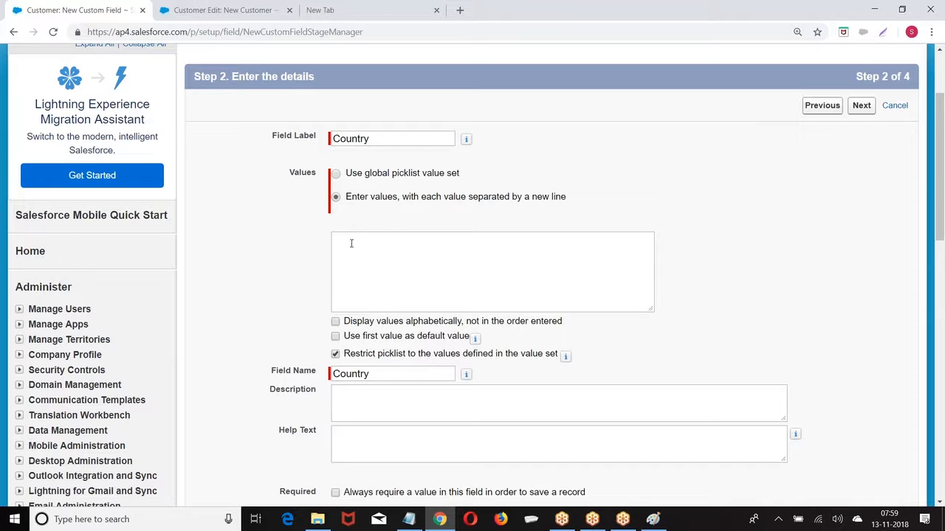
{"action": "left_click_drag", "start_coordinate": [345, 173], "coordinate": [447, 174]}
{"action": "left_click", "coordinate": [336, 174]}
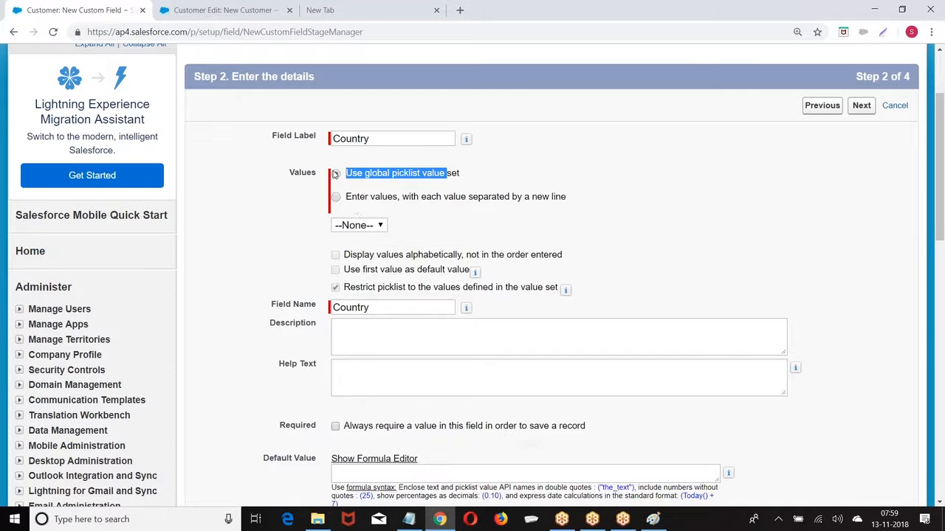
{"action": "left_click", "coordinate": [361, 228]}
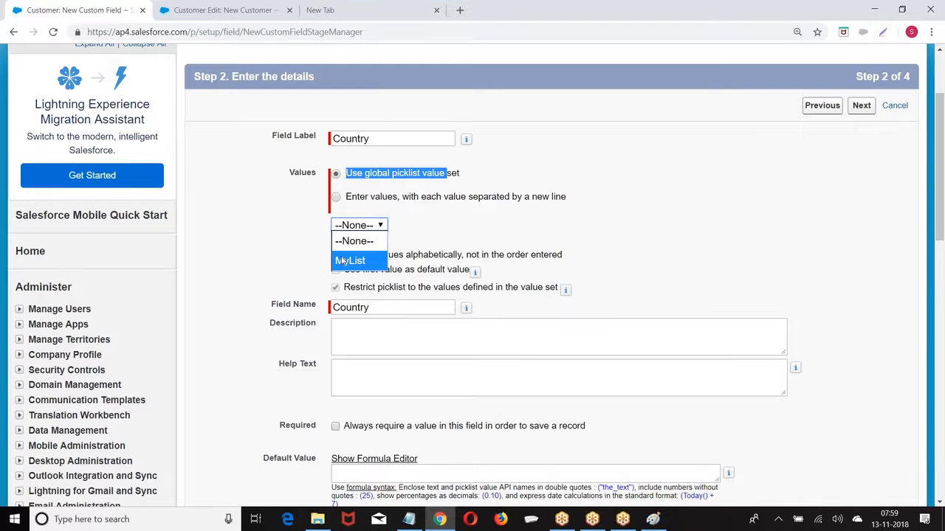
{"action": "left_click", "coordinate": [347, 260]}
Keep default field-level security and page layouts, and save the Country field
{"action": "scroll", "coordinate": [432, 230], "scroll_direction": "down", "scroll_amount": 2}
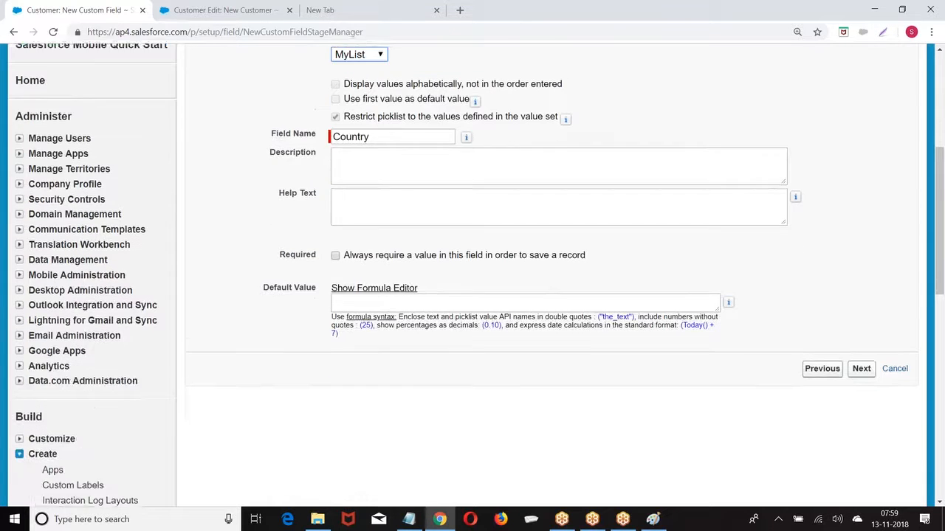
{"action": "left_click", "coordinate": [862, 355]}
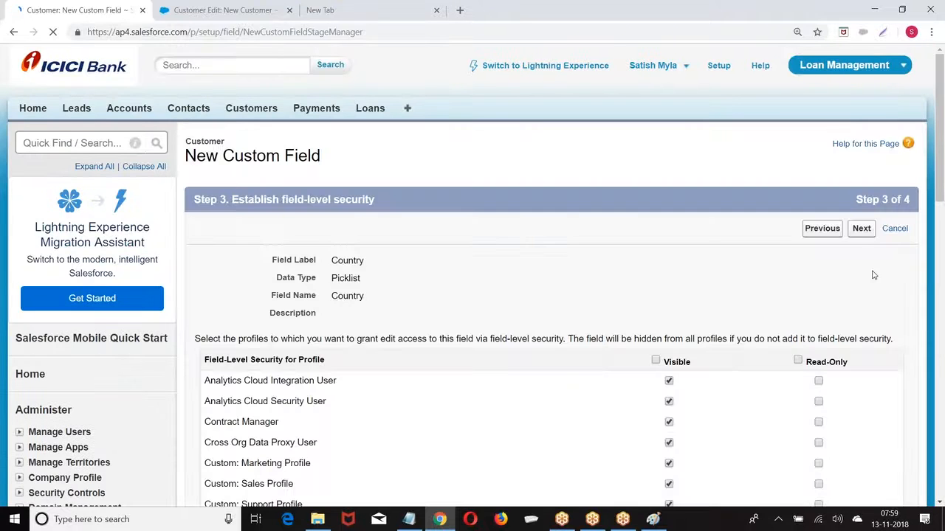
{"action": "left_click", "coordinate": [860, 231]}
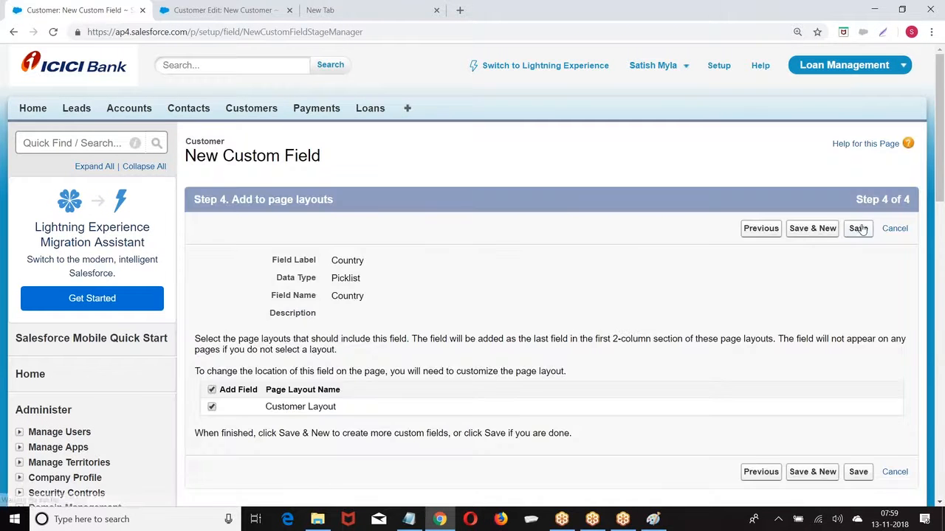
{"action": "left_click", "coordinate": [859, 229]}
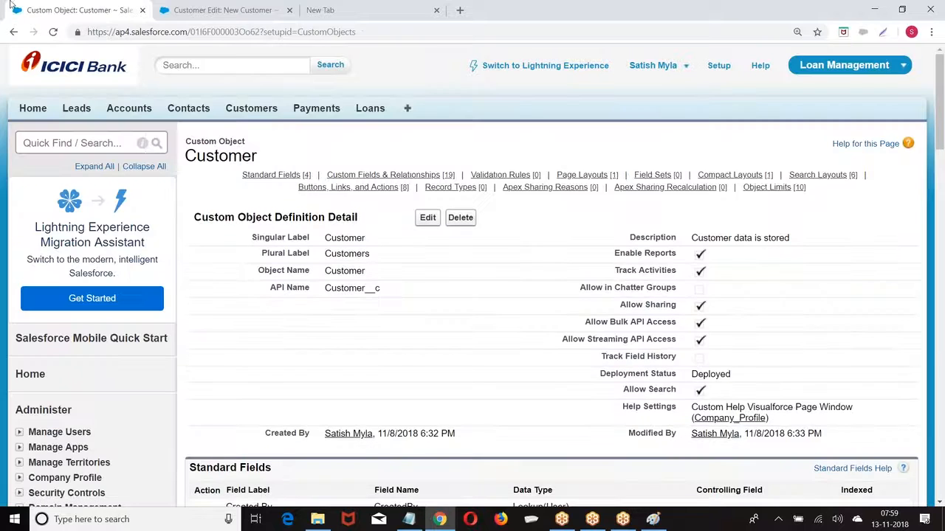
Reload the New Customer form and check its Country list shows AUS, CAN, IND, UK, US
{"action": "left_click", "coordinate": [286, 15]}
{"action": "left_click", "coordinate": [303, 34]}
{"action": "key", "text": "Return"}
{"action": "scroll", "coordinate": [384, 288], "scroll_direction": "down", "scroll_amount": 3}
{"action": "left_click", "coordinate": [360, 397]}
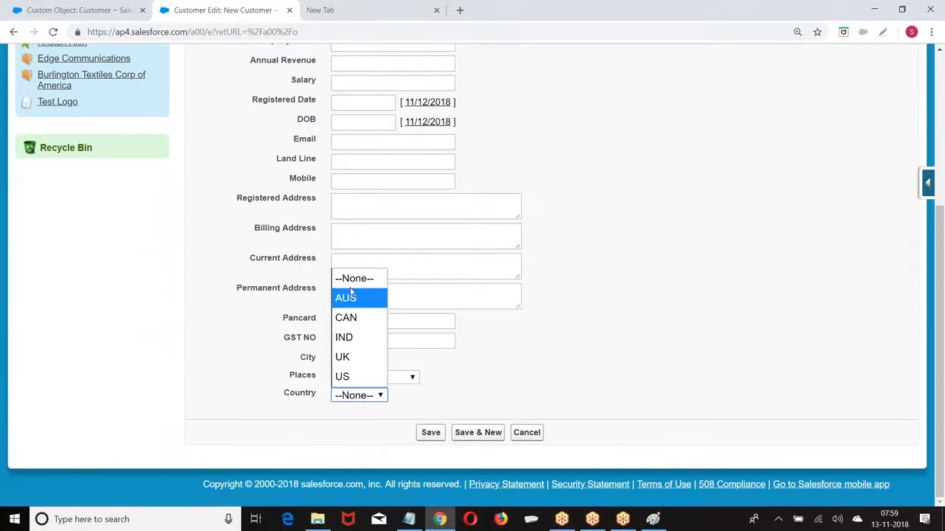
{"action": "left_click", "coordinate": [574, 291]}
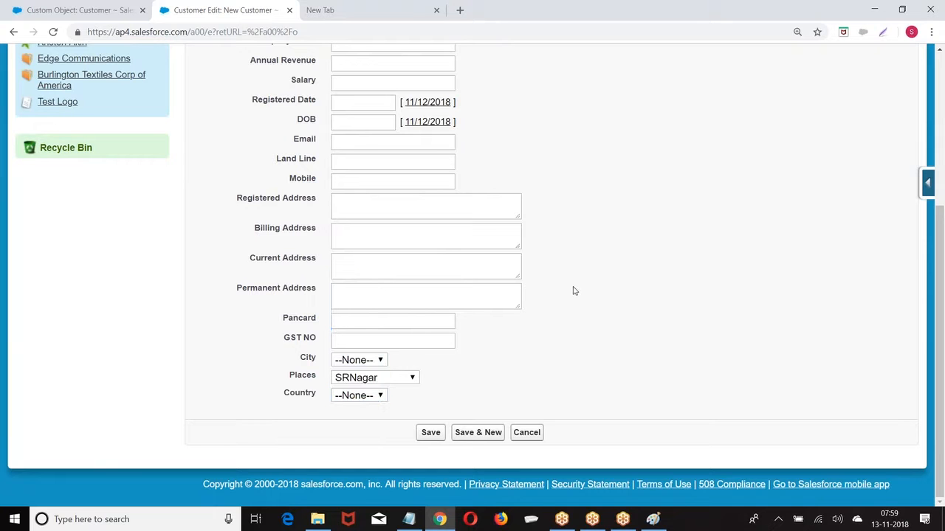
{"action": "scroll", "coordinate": [572, 287], "scroll_direction": "up", "scroll_amount": 3}
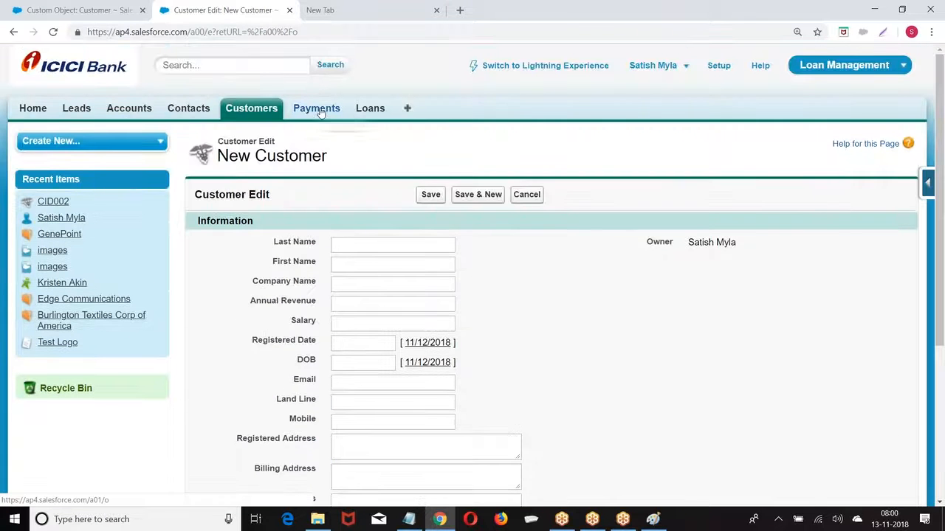
From Payments, open the Payment object's fields and start a new Picklist field
{"action": "left_click", "coordinate": [323, 111]}
{"action": "left_click", "coordinate": [939, 181]}
{"action": "left_click", "coordinate": [808, 210]}
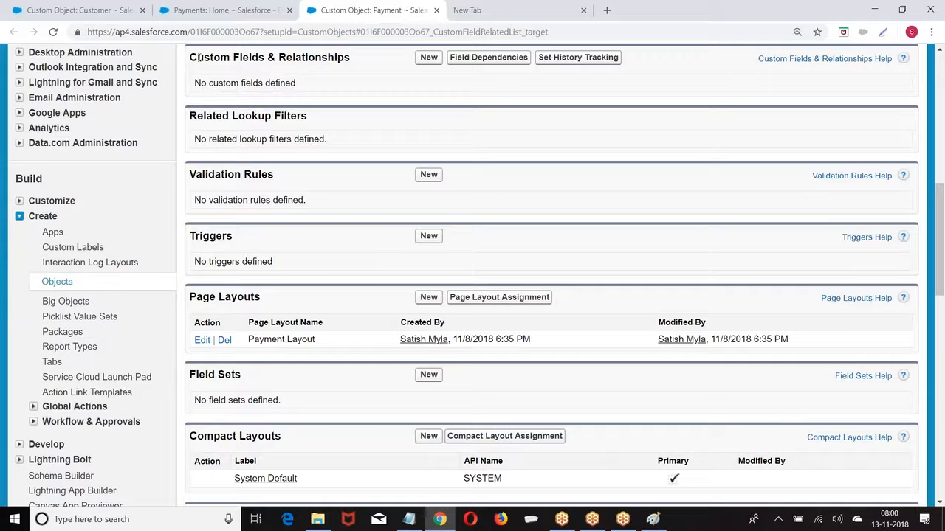
{"action": "left_click", "coordinate": [428, 57]}
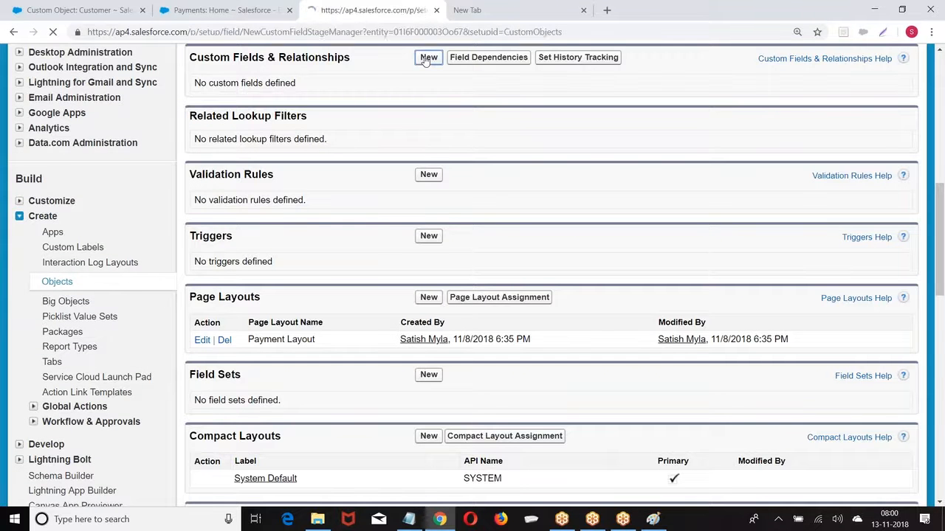
{"action": "scroll", "coordinate": [409, 99], "scroll_direction": "down", "scroll_amount": 4}
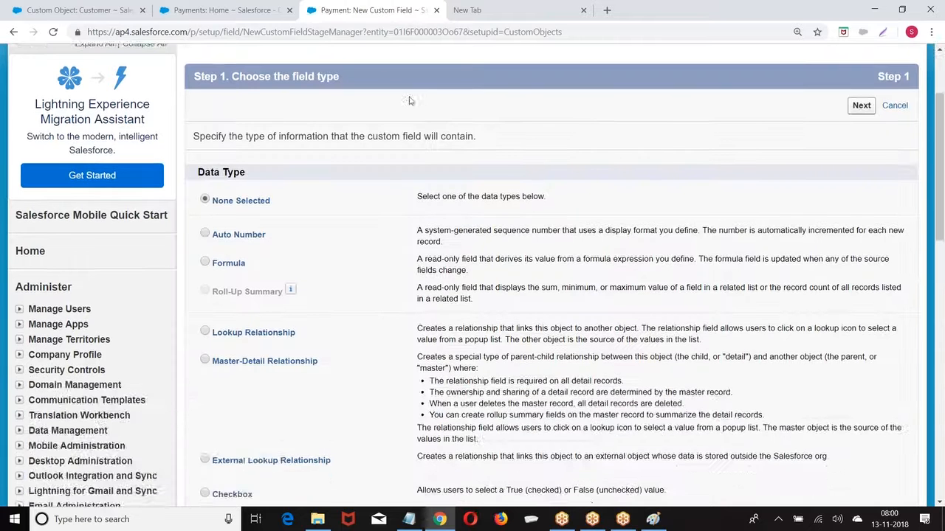
{"action": "scroll", "coordinate": [278, 186], "scroll_direction": "down", "scroll_amount": 5}
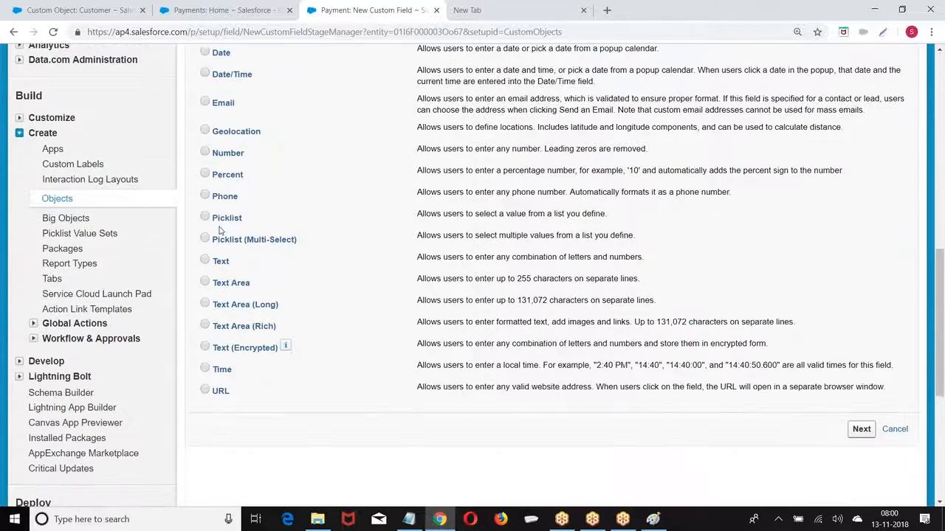
{"action": "left_click", "coordinate": [205, 219]}
{"action": "scroll", "coordinate": [799, 329], "scroll_direction": "down", "scroll_amount": 2}
{"action": "left_click", "coordinate": [862, 306]}
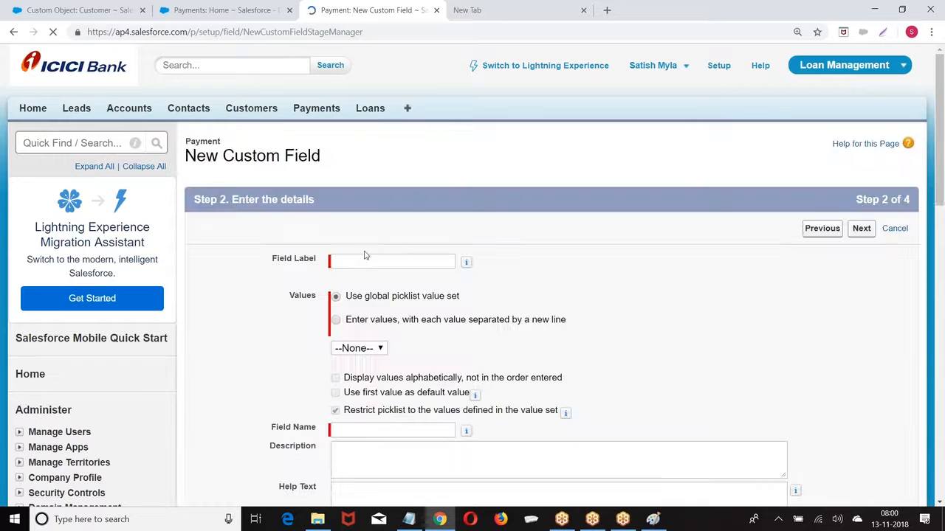
Label it Country, use the MyList value set, and save with default security and layouts
{"action": "left_click", "coordinate": [358, 263]}
{"action": "type", "text": "Country"}
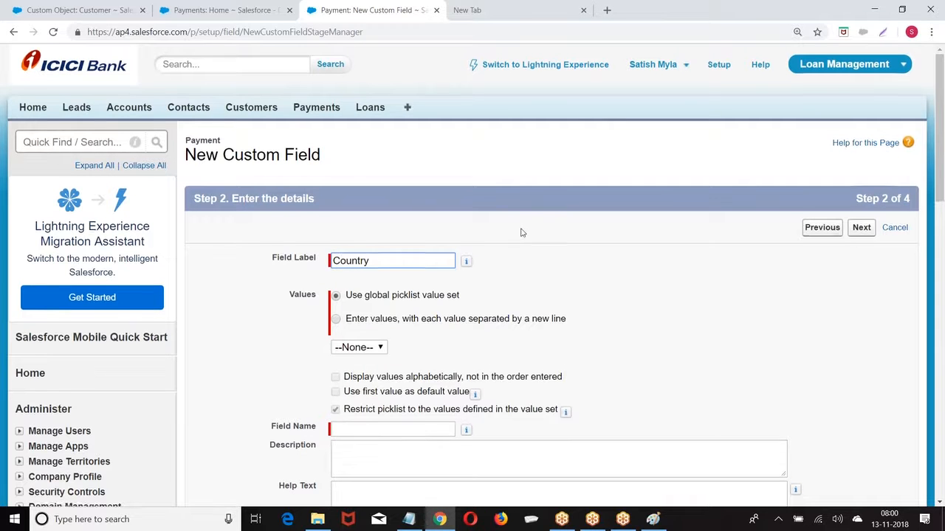
{"action": "scroll", "coordinate": [378, 226], "scroll_direction": "down", "scroll_amount": 3}
{"action": "left_click", "coordinate": [377, 226]}
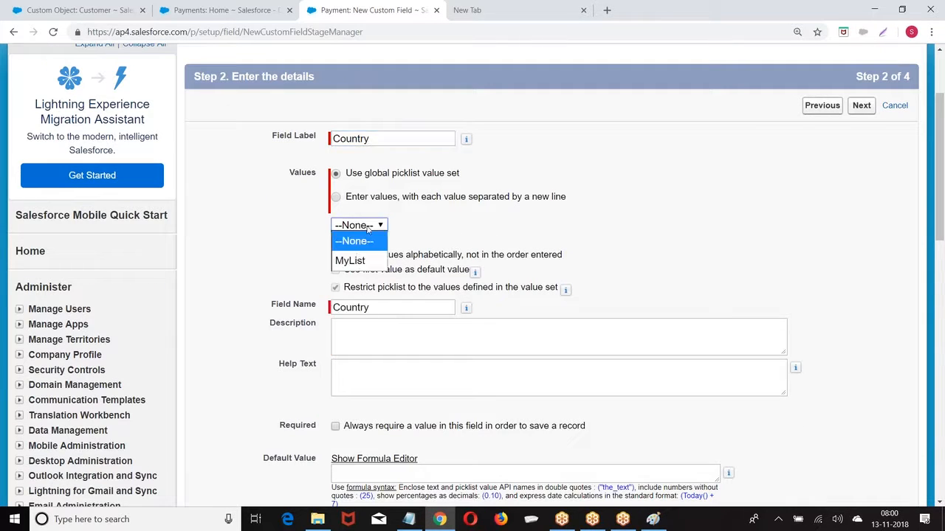
{"action": "left_click", "coordinate": [350, 262]}
{"action": "left_click", "coordinate": [856, 107]}
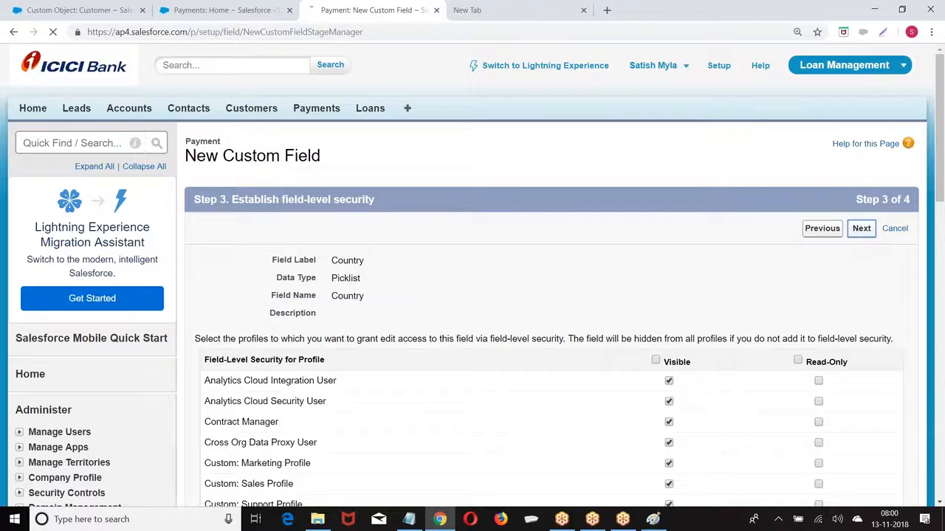
{"action": "left_click", "coordinate": [849, 229]}
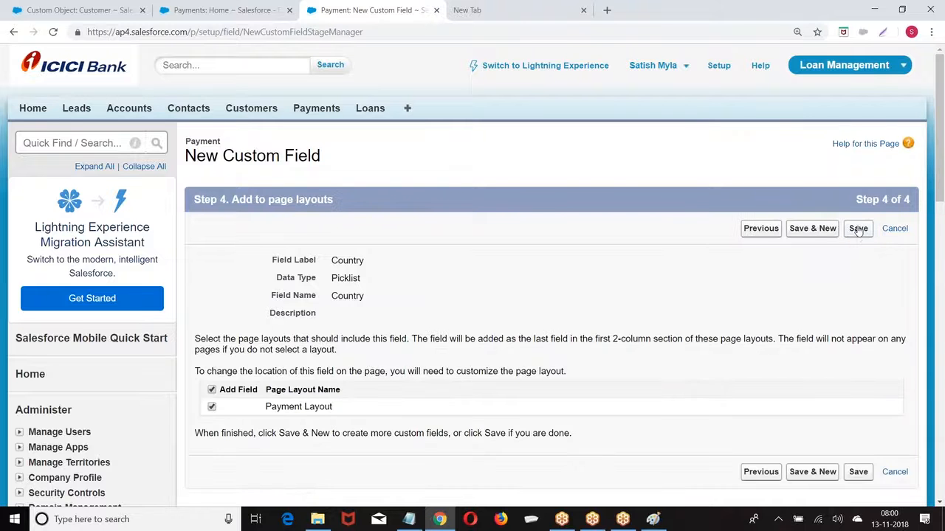
{"action": "left_click", "coordinate": [858, 230]}
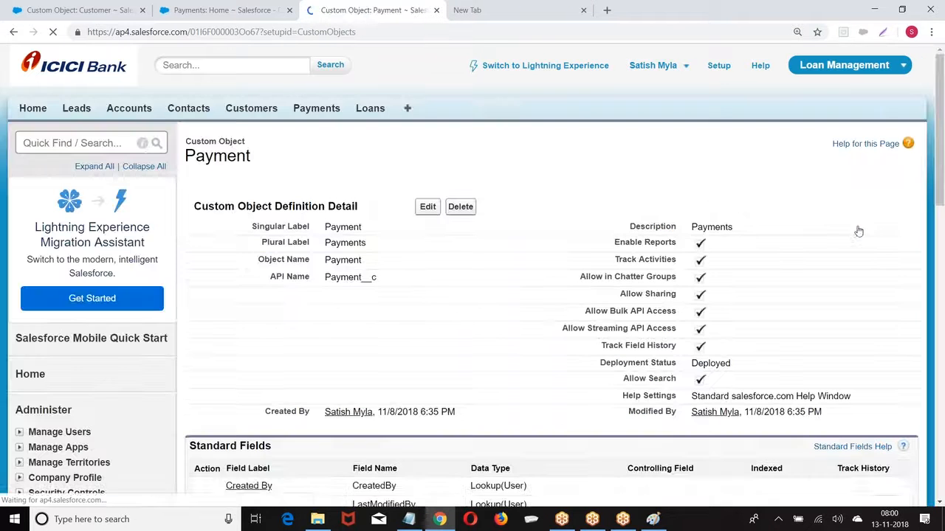
Start a new Payment record and confirm Country lists AUS, CAN, IND, UK and US
{"action": "left_click", "coordinate": [316, 110]}
{"action": "left_click", "coordinate": [433, 226]}
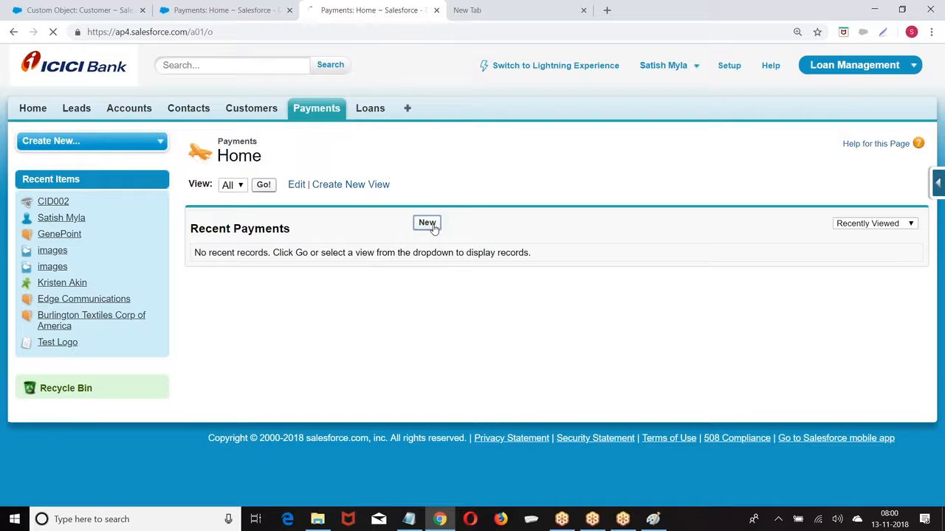
{"action": "left_click", "coordinate": [360, 244]}
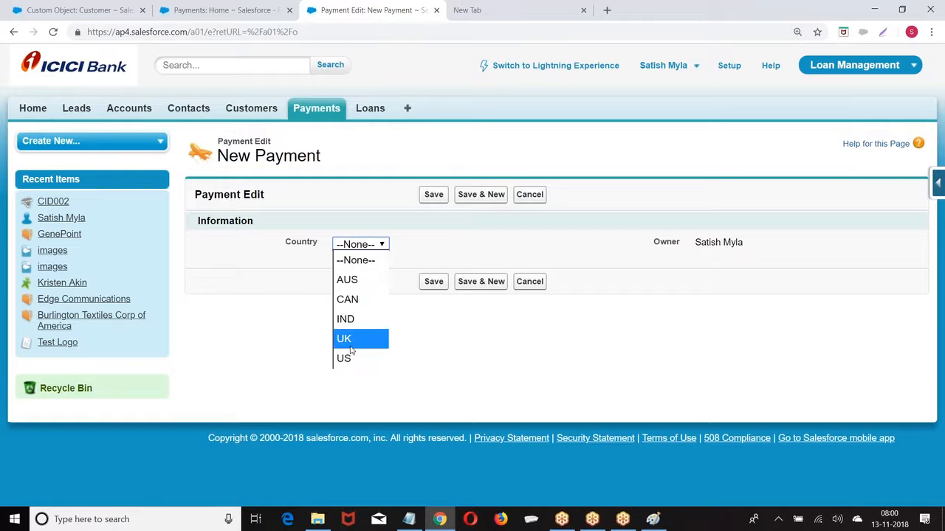
{"action": "left_click", "coordinate": [234, 268]}
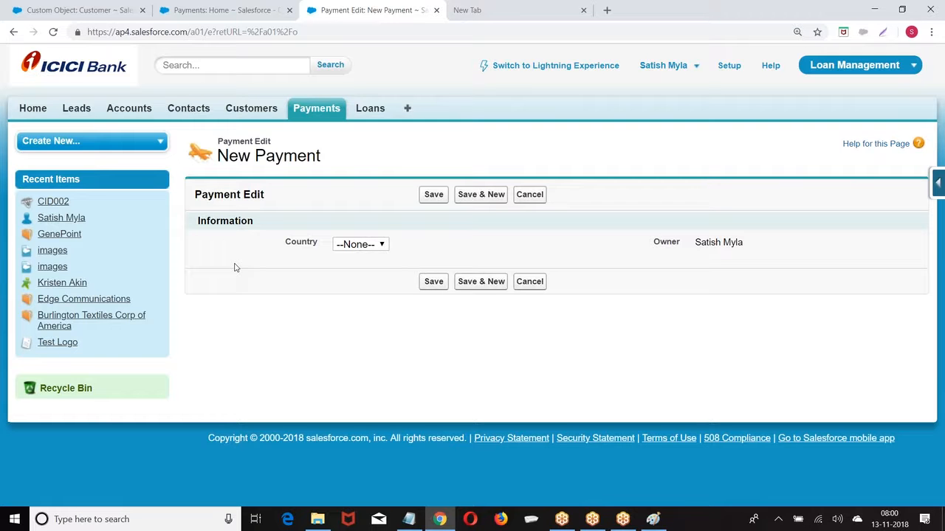
Delete AUS from the MyList value set, replacing it with a blank value on existing records
{"action": "left_click", "coordinate": [44, 10]}
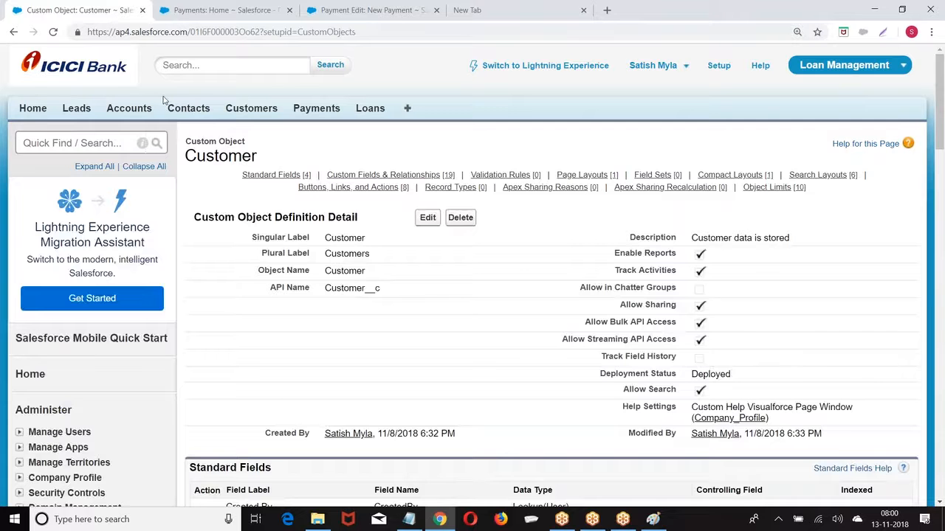
{"action": "scroll", "coordinate": [472, 280], "scroll_direction": "down", "scroll_amount": 5}
{"action": "scroll", "coordinate": [59, 499], "scroll_direction": "down", "scroll_amount": 3}
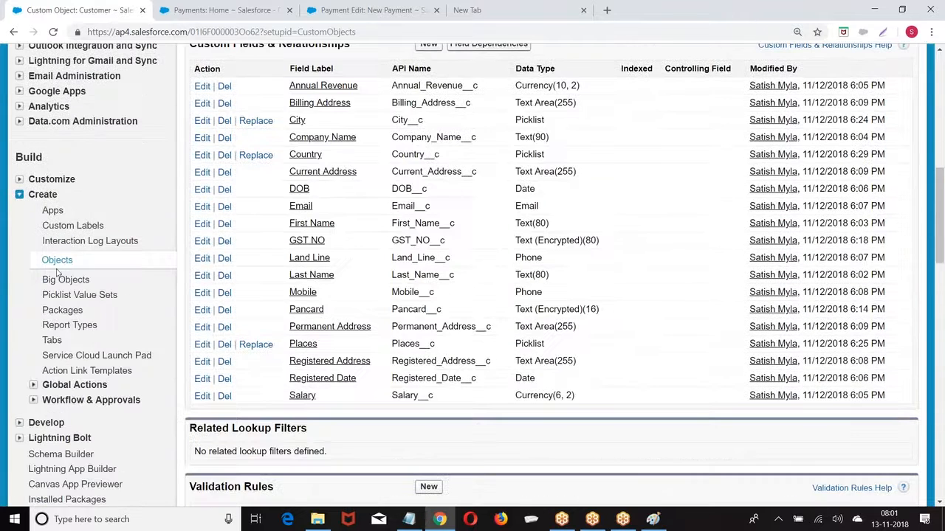
{"action": "left_click", "coordinate": [79, 296]}
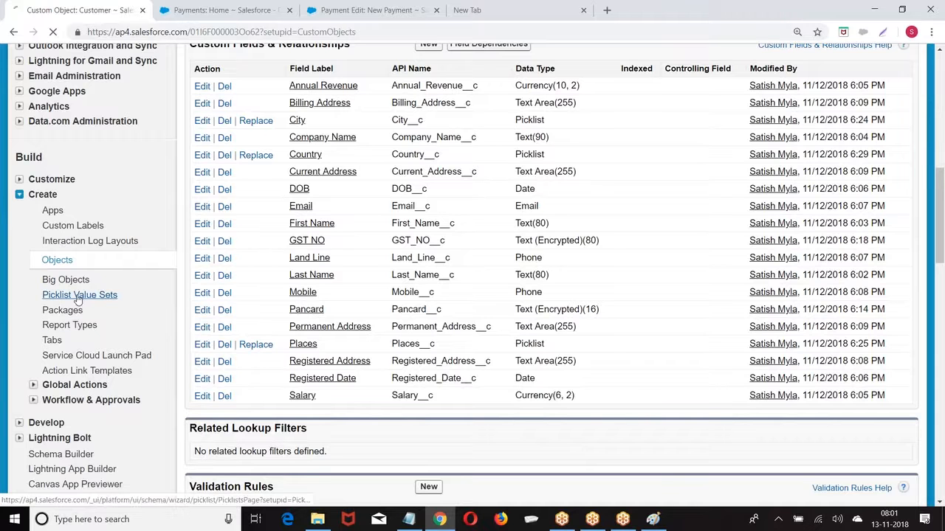
{"action": "left_click", "coordinate": [261, 299]}
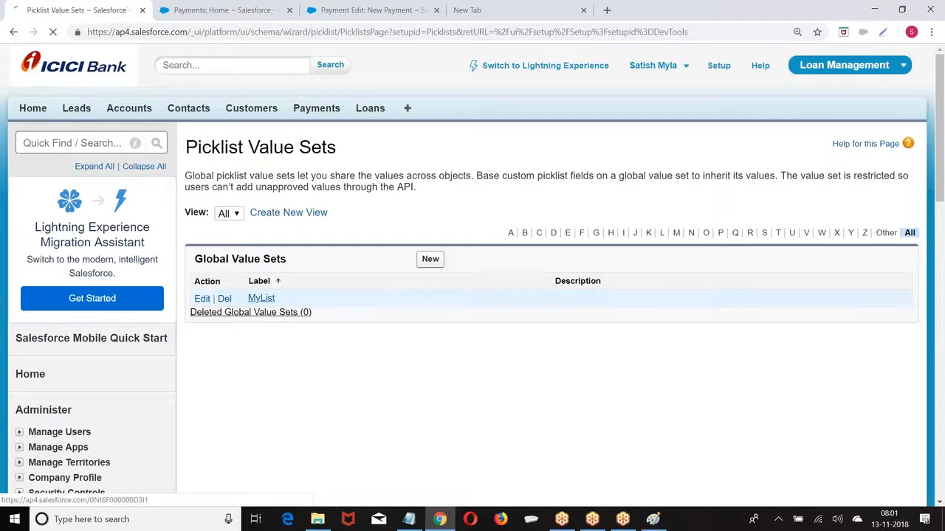
{"action": "scroll", "coordinate": [439, 246], "scroll_direction": "down", "scroll_amount": 3}
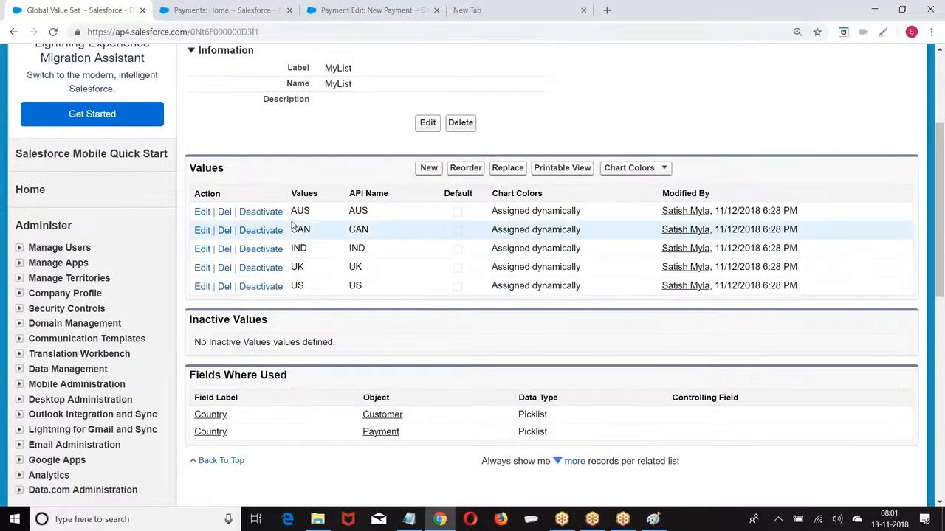
{"action": "left_click", "coordinate": [223, 213]}
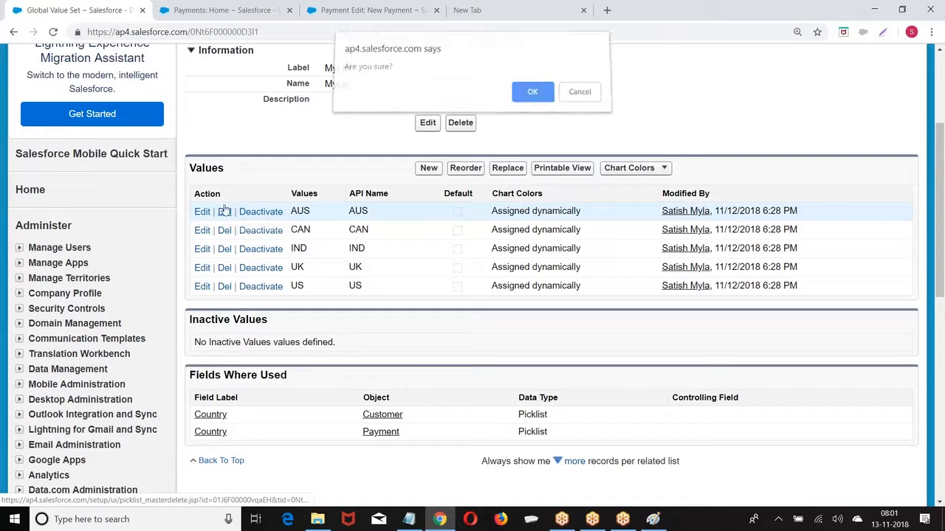
{"action": "left_click", "coordinate": [527, 98]}
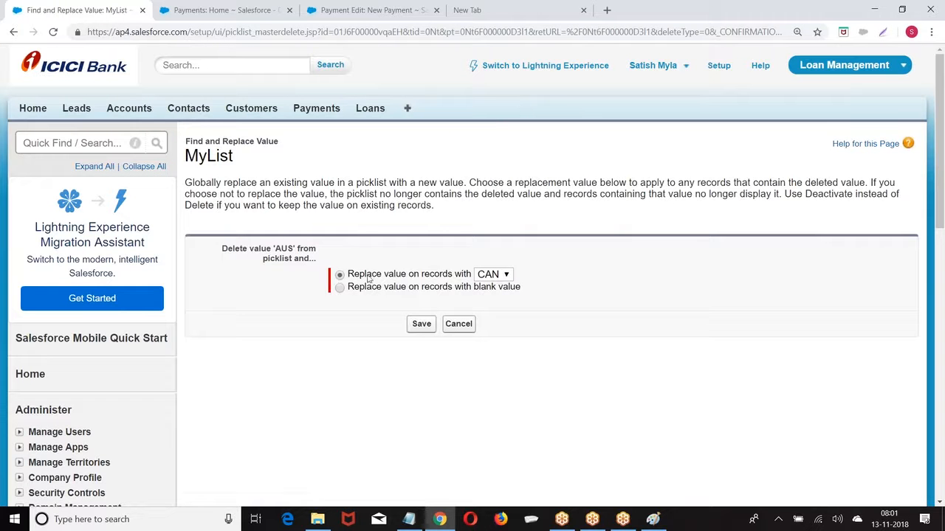
{"action": "left_click", "coordinate": [339, 288]}
{"action": "left_click", "coordinate": [423, 325]}
Review the updated MyList page, then bring the Paint country picklist diagram forward
{"action": "scroll", "coordinate": [319, 307], "scroll_direction": "down", "scroll_amount": 3}
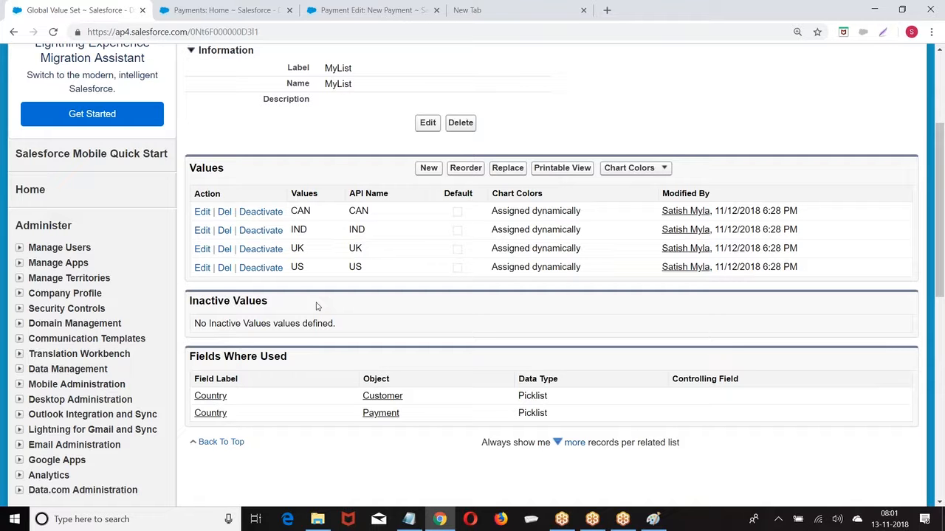
{"action": "scroll", "coordinate": [323, 266], "scroll_direction": "down", "scroll_amount": 2}
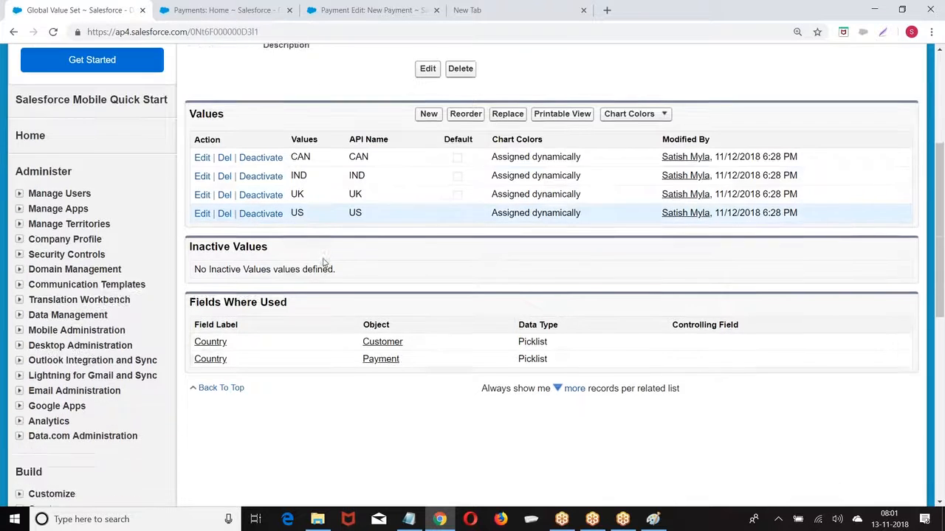
{"action": "scroll", "coordinate": [323, 264], "scroll_direction": "down", "scroll_amount": 6}
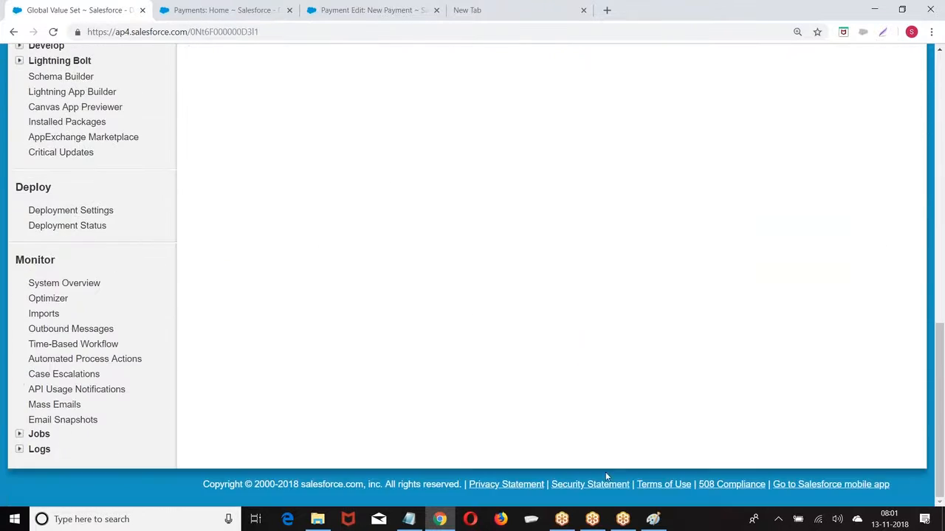
{"action": "left_click", "coordinate": [652, 519]}
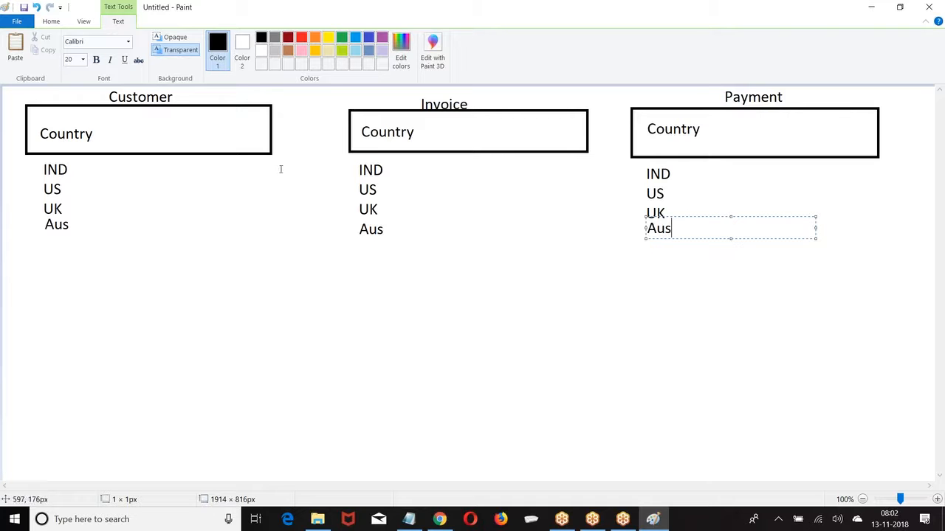
Start a new blank Paint picture, discarding the unsaved country diagram
{"action": "left_click", "coordinate": [15, 20]}
{"action": "left_click", "coordinate": [30, 42]}
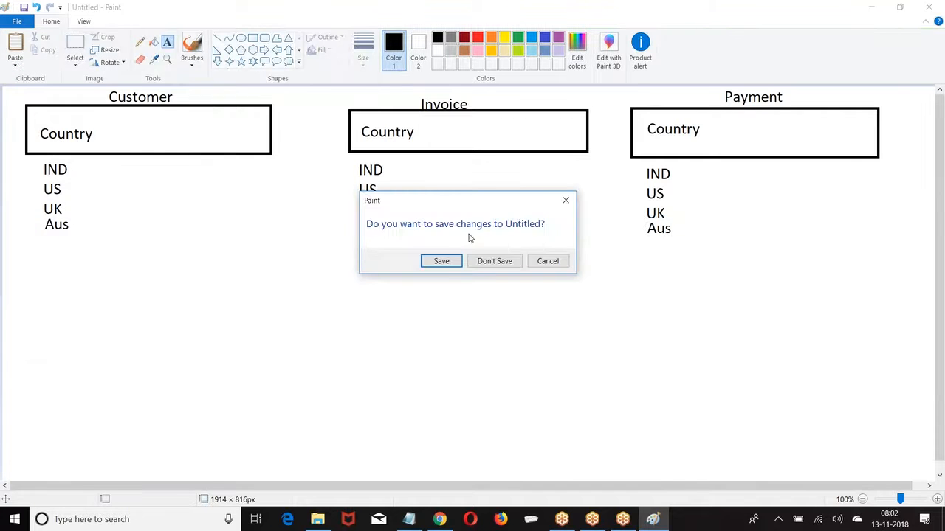
{"action": "left_click", "coordinate": [492, 261]}
Draw two boxes side by side joined by a right arrow and a left arrow
{"action": "left_click", "coordinate": [252, 38]}
{"action": "left_click_drag", "start_coordinate": [96, 101], "coordinate": [240, 254]}
{"action": "left_click_drag", "start_coordinate": [348, 100], "coordinate": [467, 250]}
{"action": "left_click", "coordinate": [264, 50]}
{"action": "left_click_drag", "start_coordinate": [257, 115], "coordinate": [318, 153]}
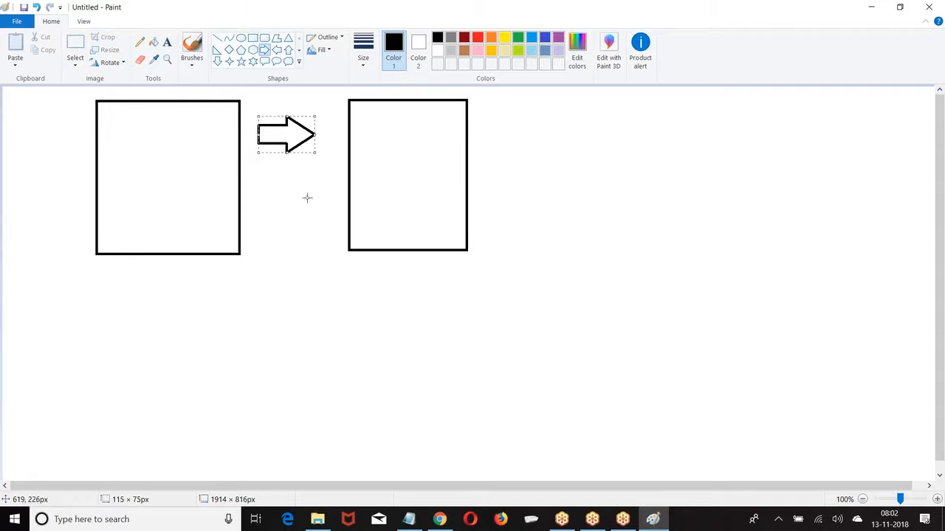
{"action": "left_click", "coordinate": [276, 50]}
{"action": "left_click_drag", "start_coordinate": [253, 181], "coordinate": [309, 227]}
{"action": "left_click", "coordinate": [19, 146]}
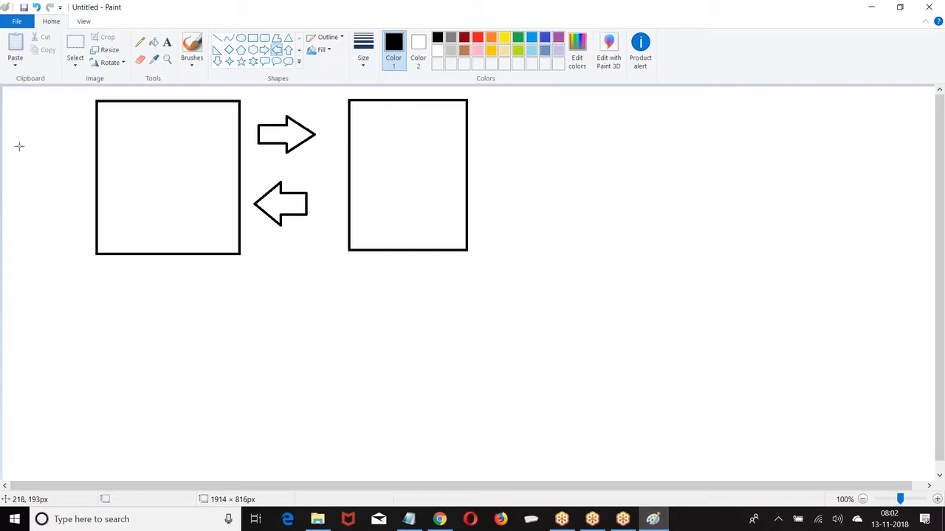
Write One, Two, Three on separate lines inside the left box
{"action": "left_click", "coordinate": [166, 42]}
{"action": "left_click", "coordinate": [119, 111]}
{"action": "type", "text": "One"}
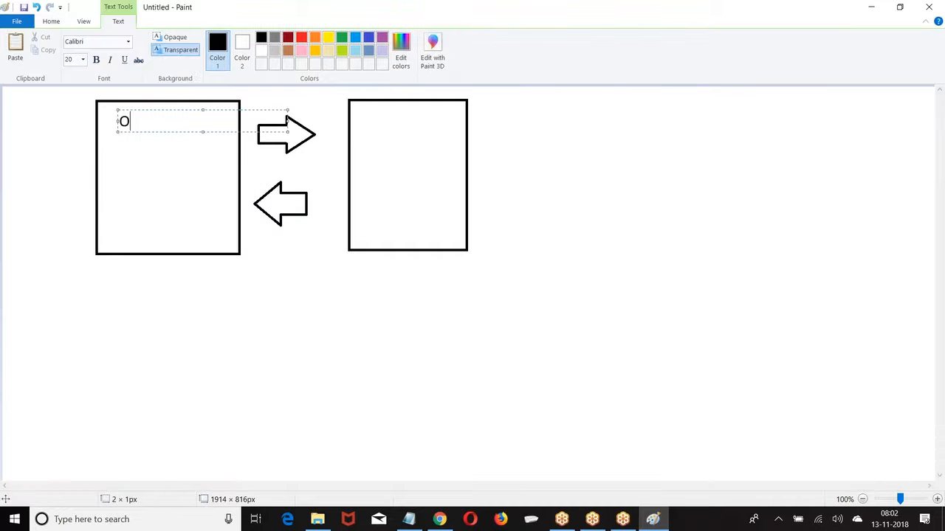
{"action": "key", "text": "Return"}
{"action": "type", "text": "Two"}
{"action": "key", "text": "Return"}
{"action": "type", "text": "Thee"}
{"action": "key", "text": "BackSpace"}
{"action": "key", "text": "BackSpace"}
{"action": "type", "text": "ree"}
Write Four, Five, Six on separate lines inside the right box
{"action": "left_click", "coordinate": [374, 122]}
{"action": "type", "text": "Four"}
{"action": "key", "text": "Return"}
{"action": "type", "text": "Five"}
{"action": "type", "text": "ize"}
{"action": "key", "text": "BackSpace"}
{"action": "type", "text": "x"}
{"action": "key", "text": "BackSpace"}
{"action": "key", "text": "BackSpace"}
{"action": "type", "text": "x"}
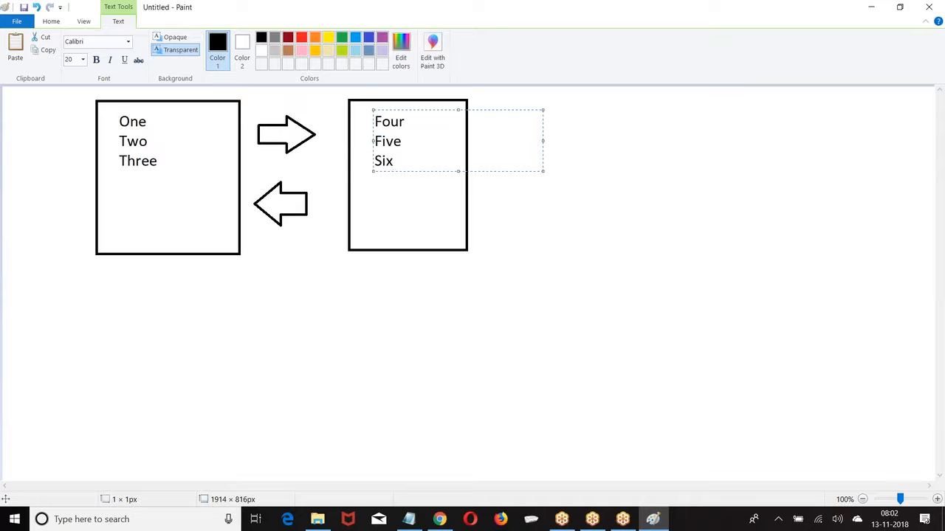
{"action": "left_click", "coordinate": [327, 202]}
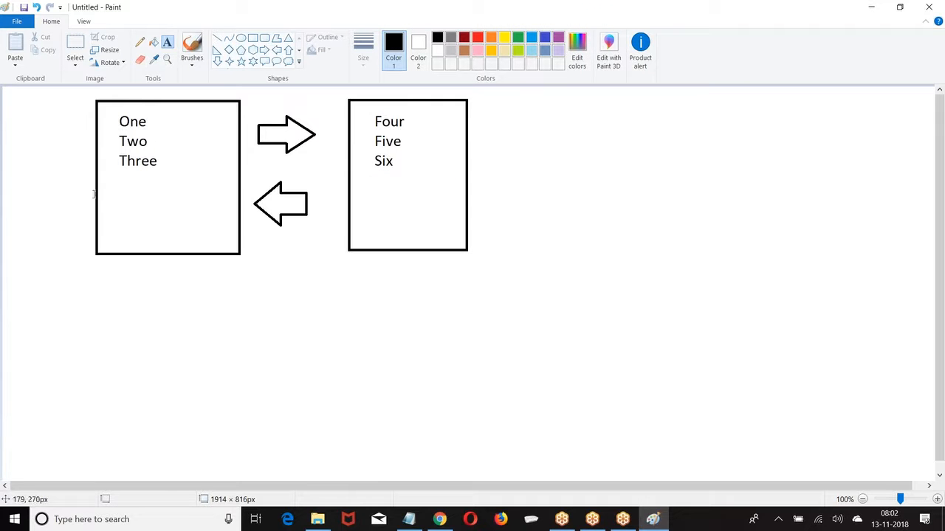
Draw an arrow out of the right box pointing to a '150 options' label
{"action": "left_click", "coordinate": [264, 49]}
{"action": "left_click_drag", "start_coordinate": [470, 126], "coordinate": [517, 159]}
{"action": "left_click", "coordinate": [167, 42]}
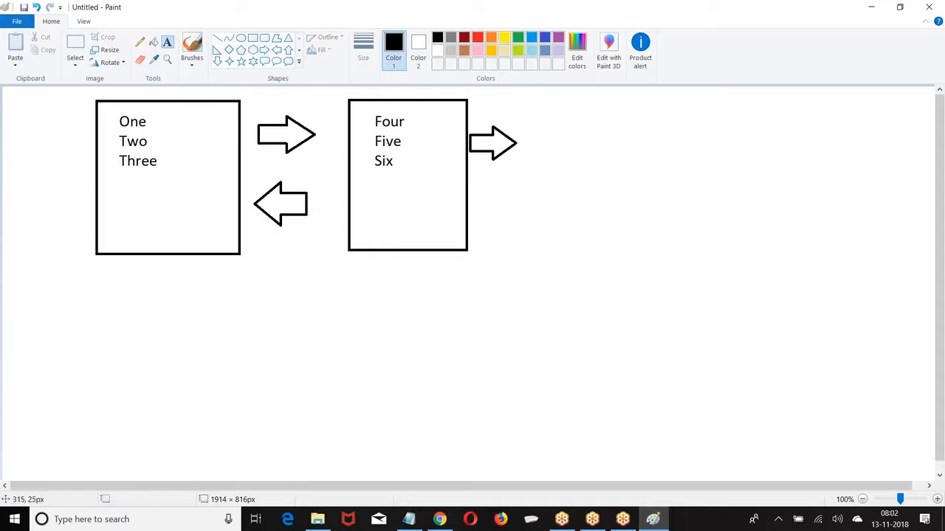
{"action": "left_click", "coordinate": [526, 131]}
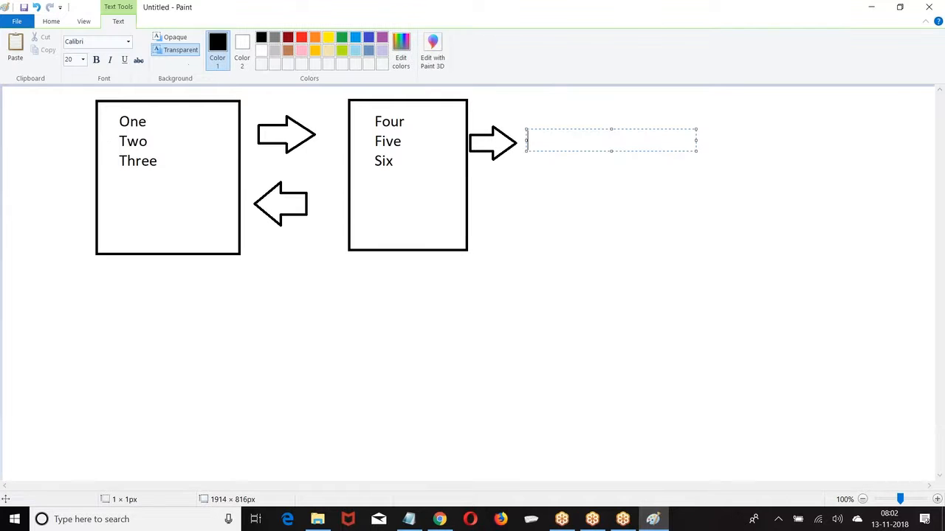
{"action": "type", "text": "150 options"}
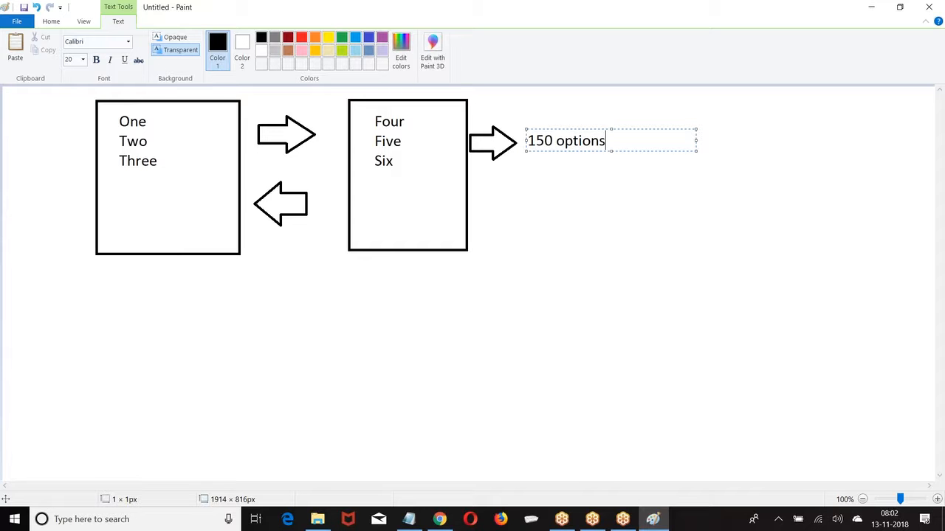
{"action": "left_click", "coordinate": [497, 178]}
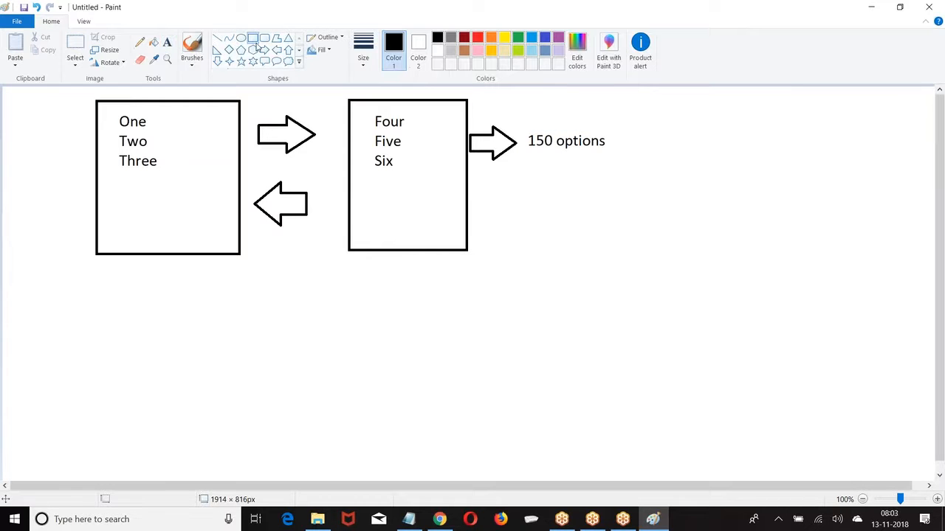
Box the word Four and draw a line from it to a '40 characters' label
{"action": "left_click_drag", "start_coordinate": [359, 110], "coordinate": [429, 133]}
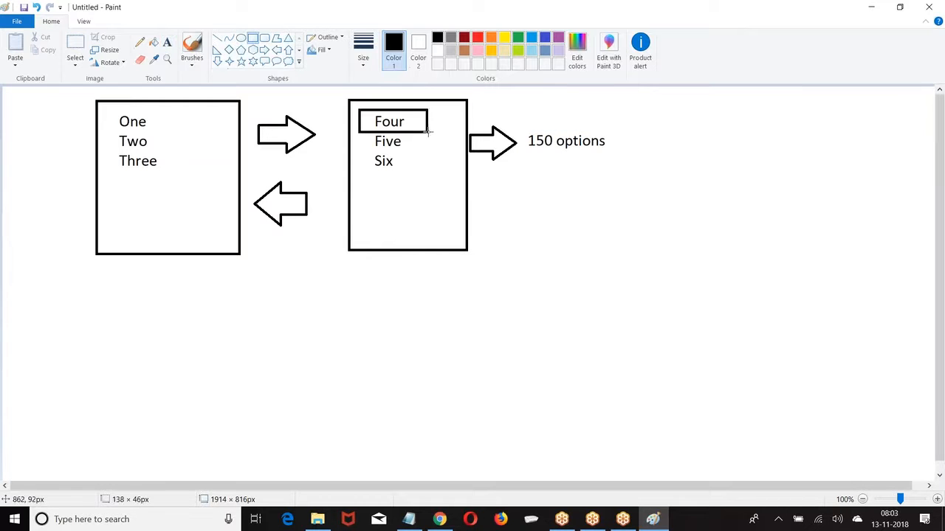
{"action": "left_click", "coordinate": [216, 38]}
{"action": "left_click_drag", "start_coordinate": [429, 117], "coordinate": [508, 104]}
{"action": "left_click", "coordinate": [166, 42]}
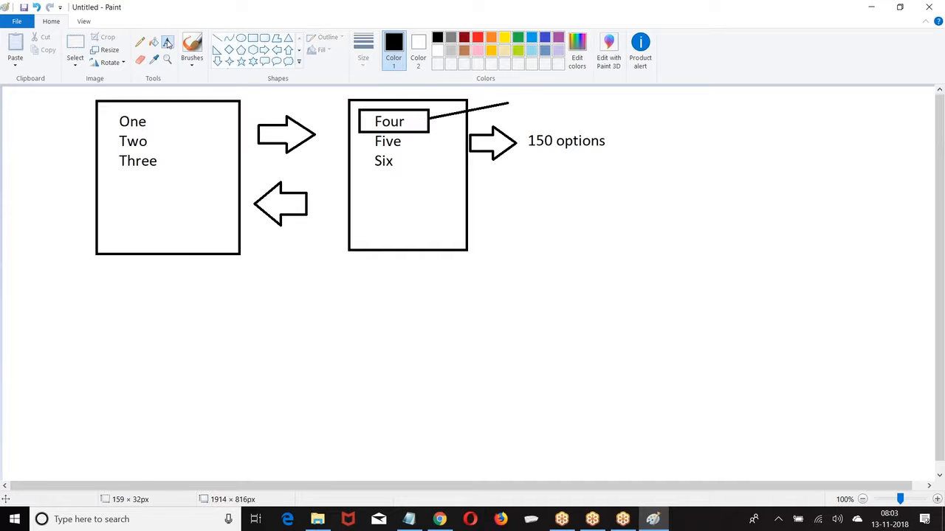
{"action": "left_click", "coordinate": [510, 89]}
{"action": "type", "text": "40 characters"}
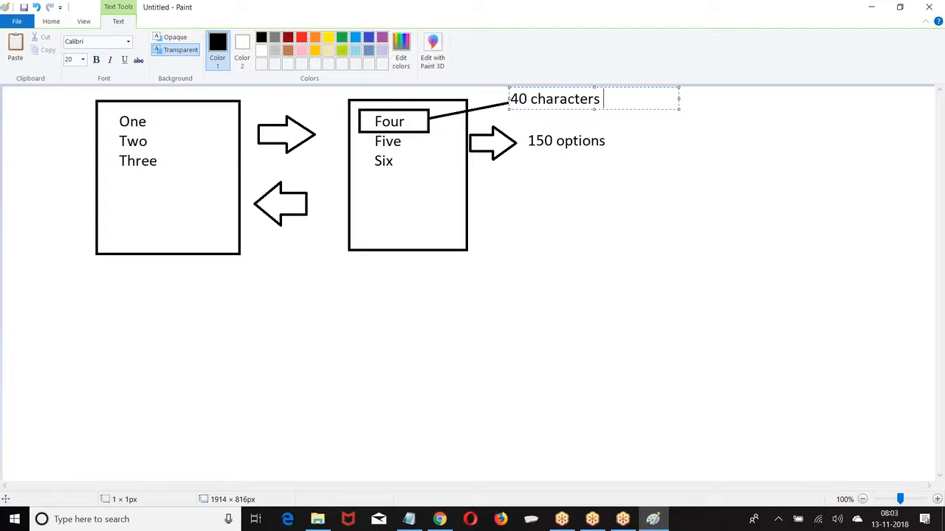
Add letter counts 3, 3 and 5 beside One, Two and Three
{"action": "left_click", "coordinate": [411, 172]}
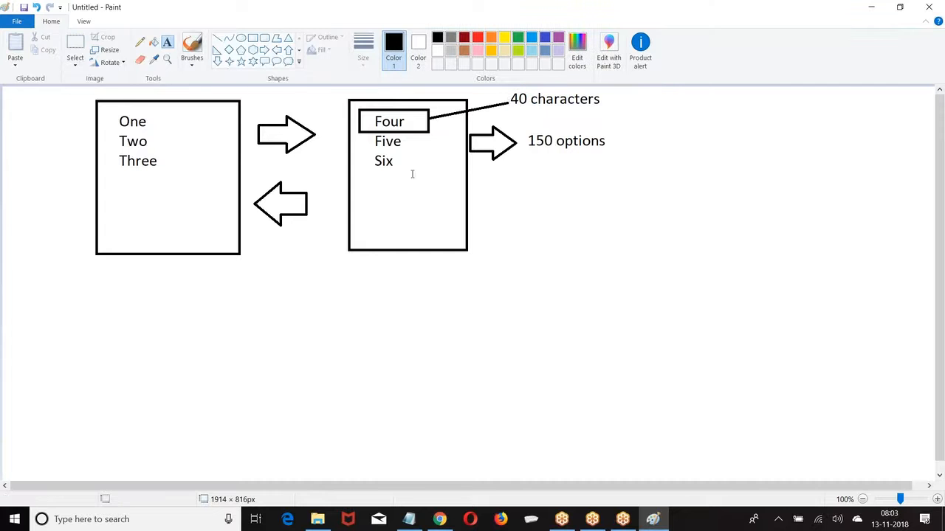
{"action": "left_click", "coordinate": [170, 113]}
{"action": "type", "text": "3"}
{"action": "key", "text": "Return"}
{"action": "type", "text": "3"}
{"action": "key", "text": "Return"}
{"action": "type", "text": "5"}
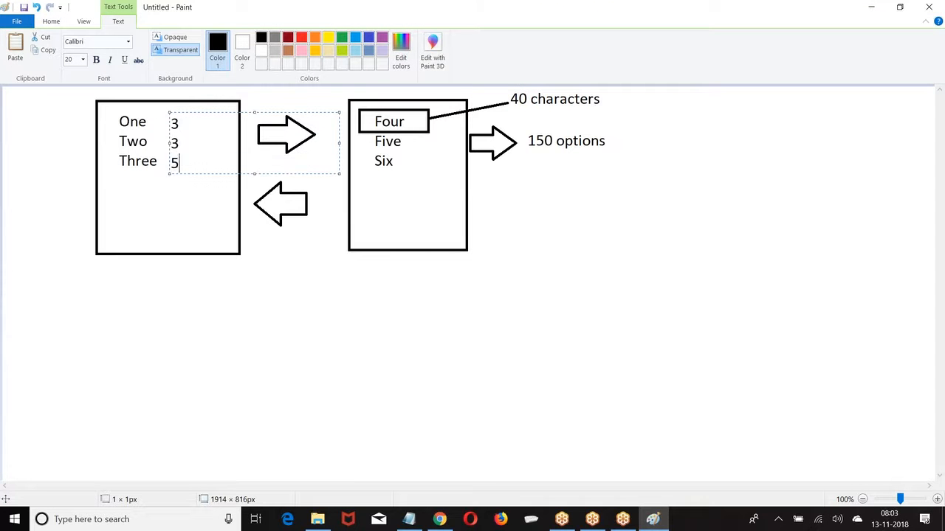
{"action": "left_click", "coordinate": [426, 132]}
Add letter counts 4, 4 and 3 beside Four, Five and Six
{"action": "left_click", "coordinate": [440, 116]}
{"action": "type", "text": "4 4"}
{"action": "key", "text": "Return"}
{"action": "type", "text": "3"}
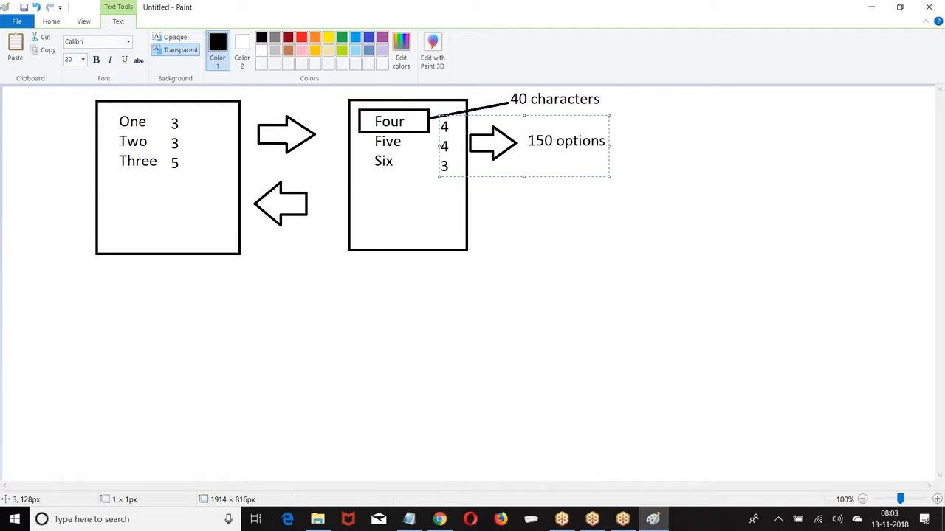
{"action": "left_click", "coordinate": [516, 215]}
Add a "1500 characters" label below 150 options
{"action": "left_click", "coordinate": [515, 214]}
{"action": "type", "text": "1500 characters"}
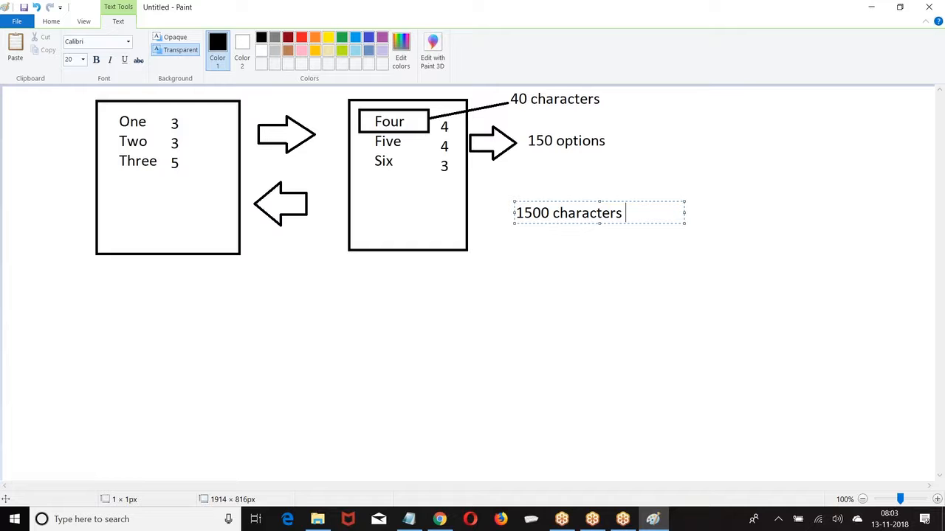
{"action": "left_click", "coordinate": [354, 217]}
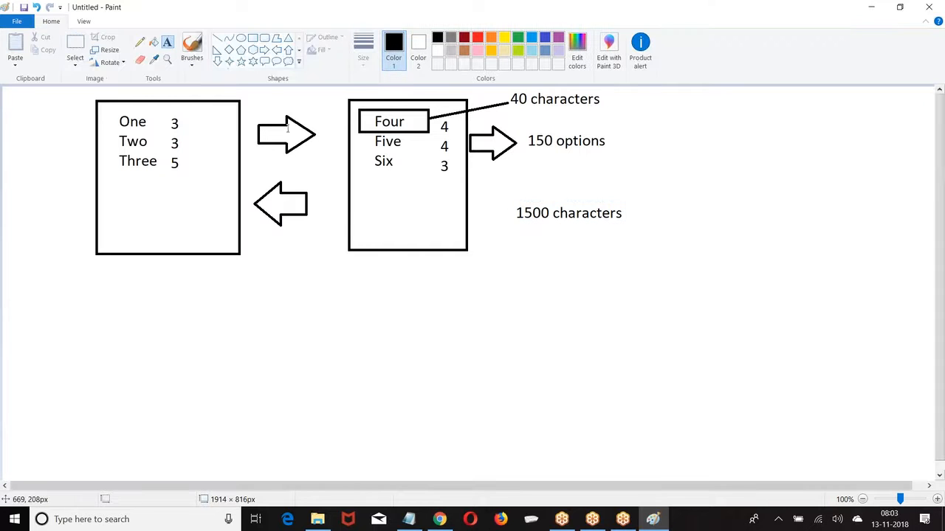
Draw a right arrow after 150 options and label it "100 options"
{"action": "left_click", "coordinate": [264, 49]}
{"action": "left_click_drag", "start_coordinate": [625, 135], "coordinate": [665, 156]}
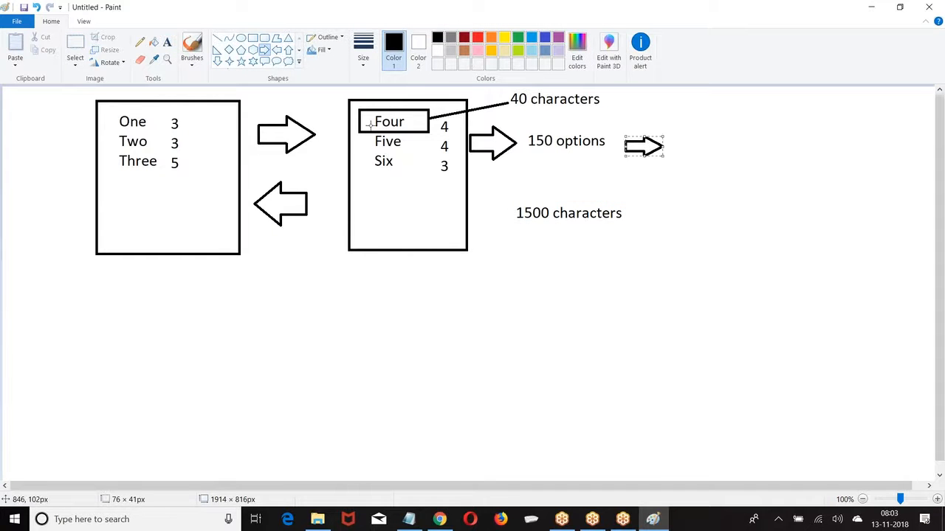
{"action": "left_click", "coordinate": [167, 42]}
{"action": "left_click", "coordinate": [678, 148]}
{"action": "type", "text": "100 options"}
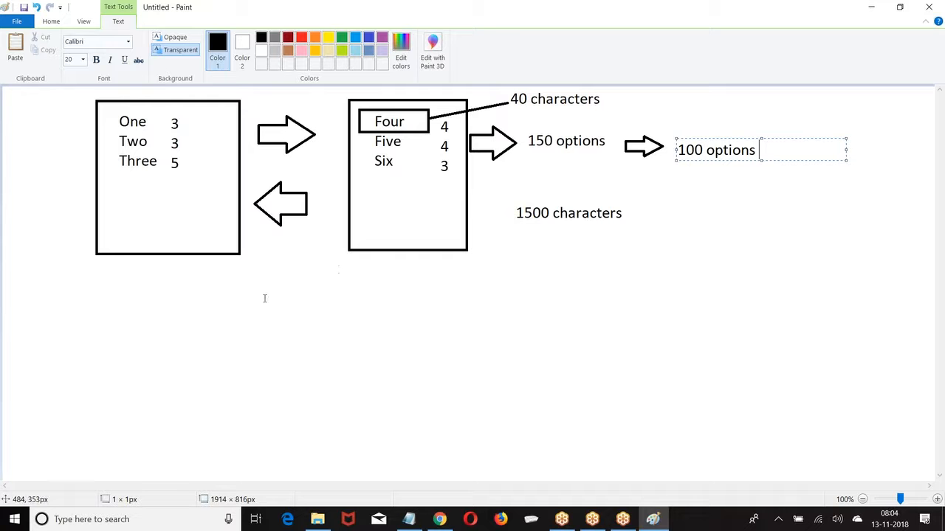
Return to Salesforce and open the Customer object via Build > Create > Objects, showing its fields
{"action": "left_click", "coordinate": [440, 519]}
{"action": "scroll", "coordinate": [224, 279], "scroll_direction": "up", "scroll_amount": 11}
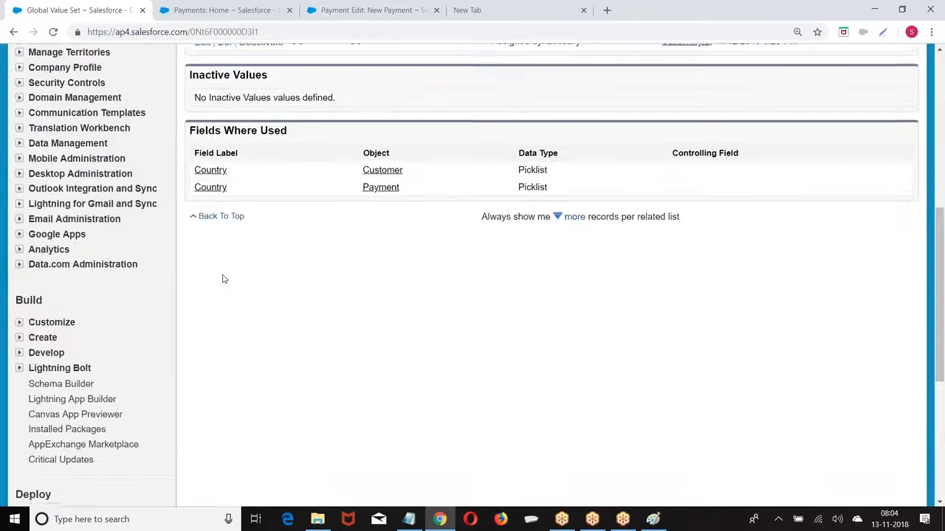
{"action": "scroll", "coordinate": [114, 261], "scroll_direction": "up", "scroll_amount": 2}
{"action": "scroll", "coordinate": [133, 263], "scroll_direction": "down", "scroll_amount": 6}
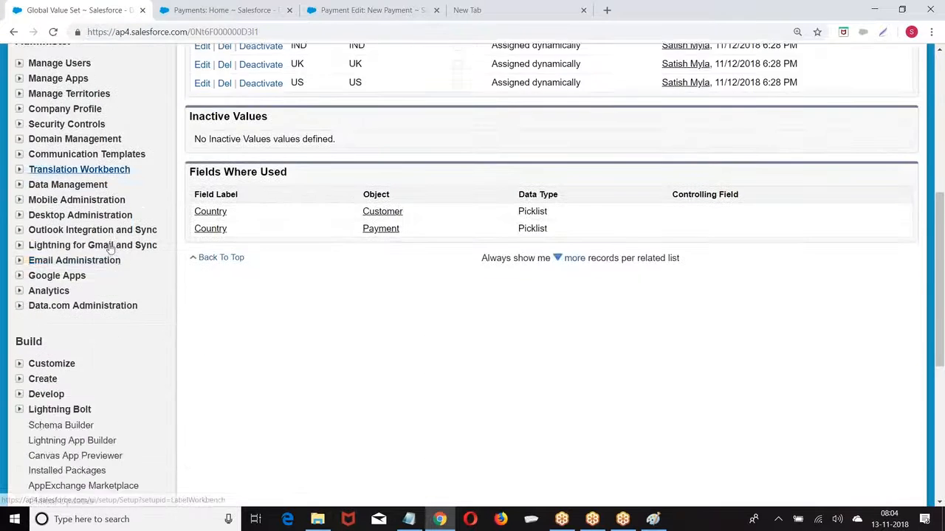
{"action": "scroll", "coordinate": [146, 266], "scroll_direction": "up", "scroll_amount": 3}
{"action": "scroll", "coordinate": [140, 268], "scroll_direction": "down", "scroll_amount": 5}
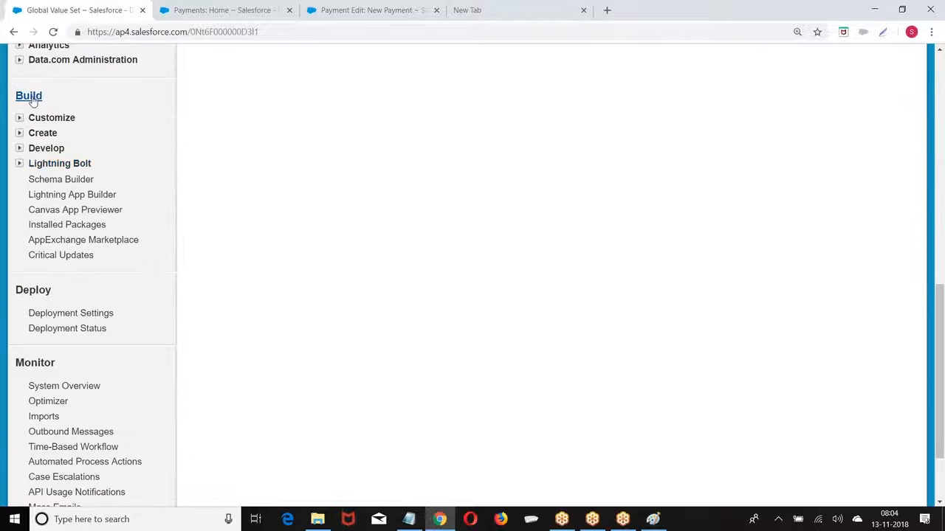
{"action": "left_click", "coordinate": [19, 133]}
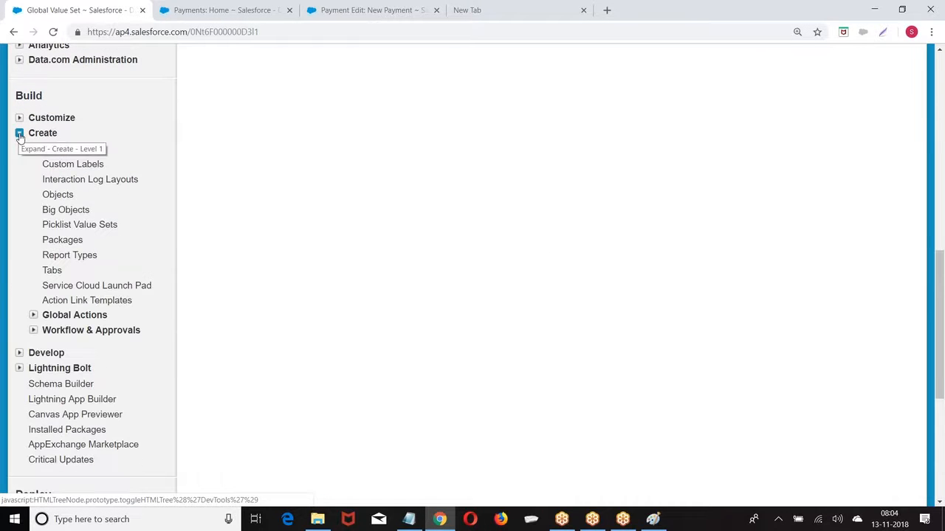
{"action": "left_click", "coordinate": [58, 194]}
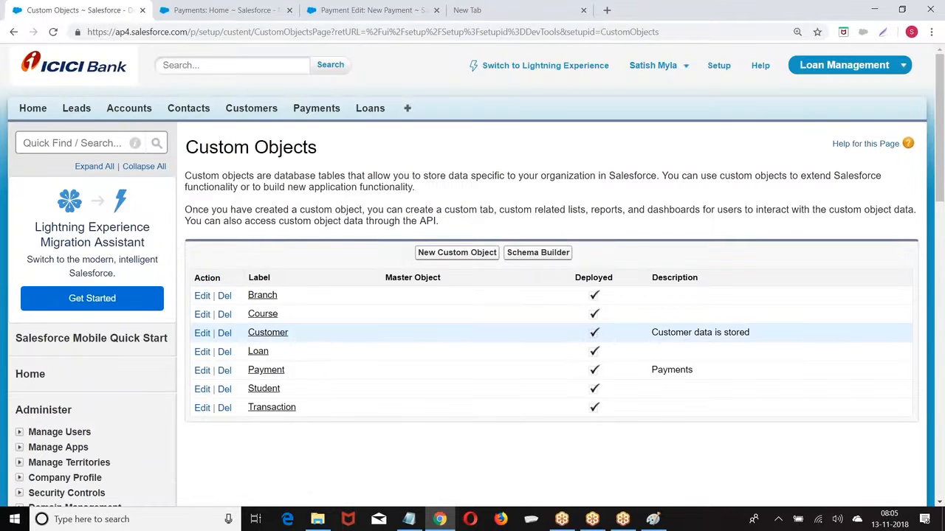
{"action": "left_click", "coordinate": [264, 336]}
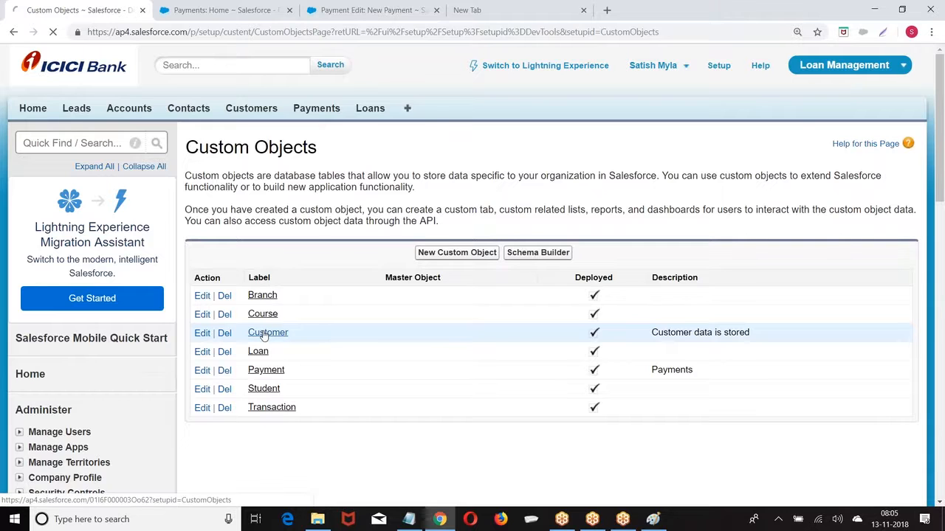
{"action": "scroll", "coordinate": [430, 256], "scroll_direction": "down", "scroll_amount": 4}
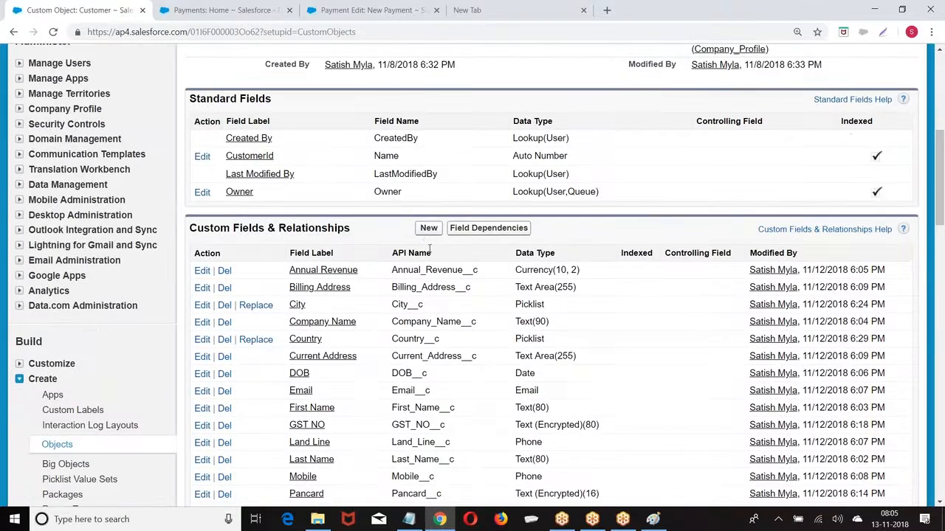
Start a new Picklist (Multi-Select) field on Customer labelled Languages
{"action": "left_click", "coordinate": [428, 228]}
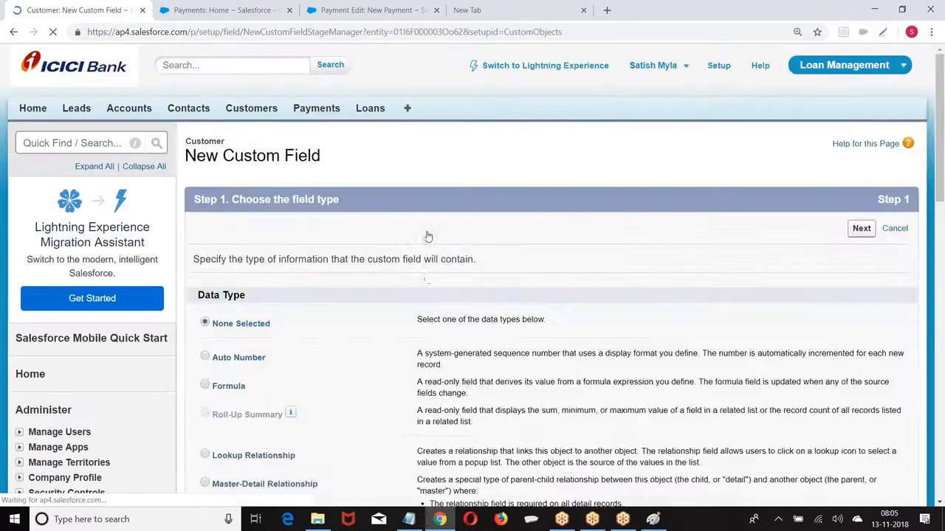
{"action": "scroll", "coordinate": [429, 236], "scroll_direction": "down", "scroll_amount": 10}
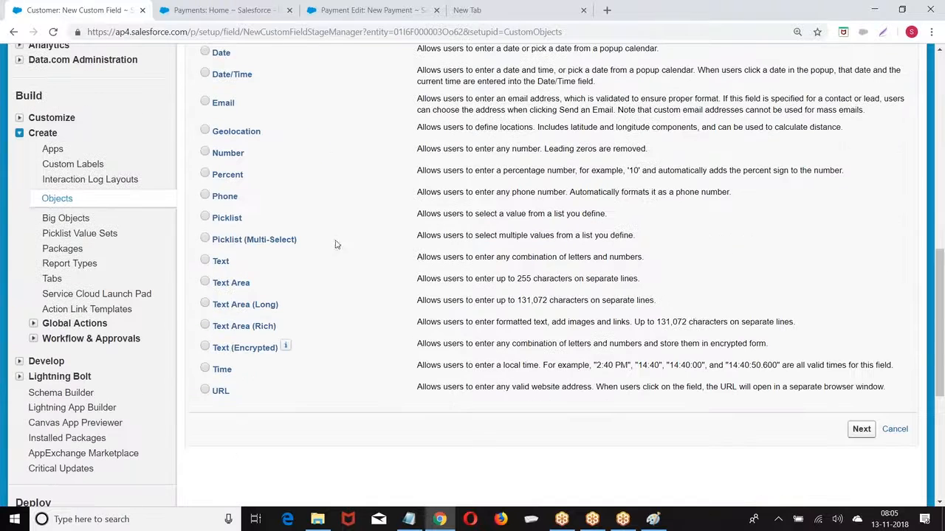
{"action": "left_click", "coordinate": [278, 247]}
{"action": "scroll", "coordinate": [505, 267], "scroll_direction": "down", "scroll_amount": 3}
{"action": "left_click", "coordinate": [858, 307]}
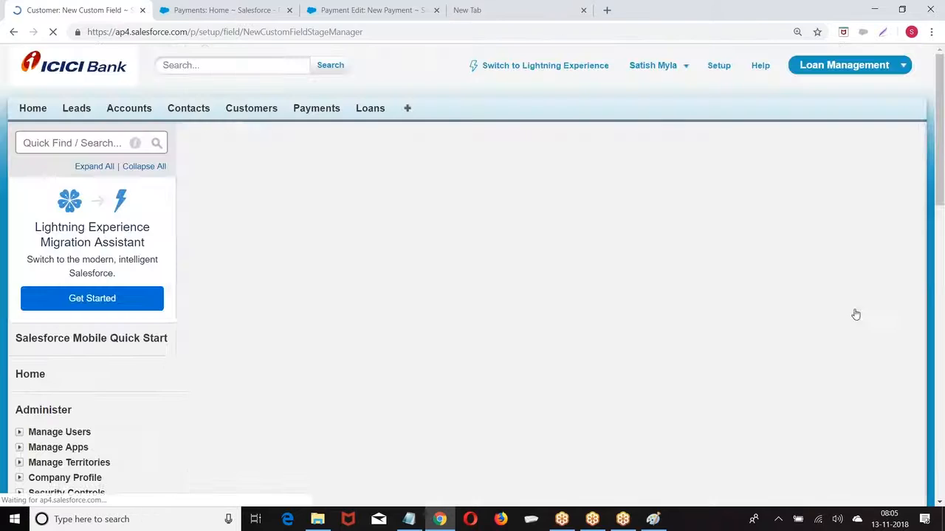
{"action": "left_click", "coordinate": [368, 261]}
{"action": "type", "text": "Lanu"}
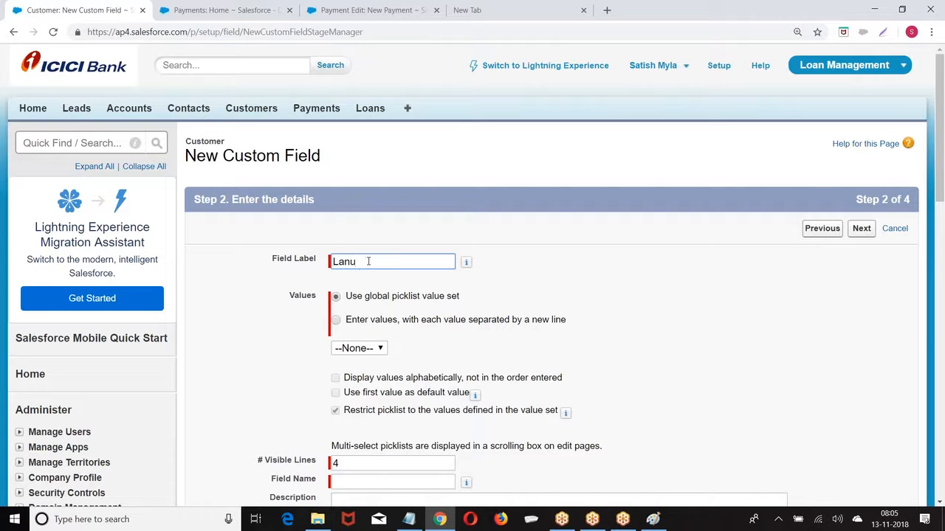
{"action": "key", "text": "BackSpace"}
{"action": "type", "text": "guages"}
Enter picklist values Telugu, English, Hindi, Kanada and Tamil, one per line
{"action": "left_click", "coordinate": [335, 320]}
{"action": "left_click", "coordinate": [367, 362]}
{"action": "type", "text": "Telugu"}
{"action": "key", "text": "Return"}
{"action": "type", "text": "English"}
{"action": "key", "text": "Return"}
{"action": "type", "text": "Hindi"}
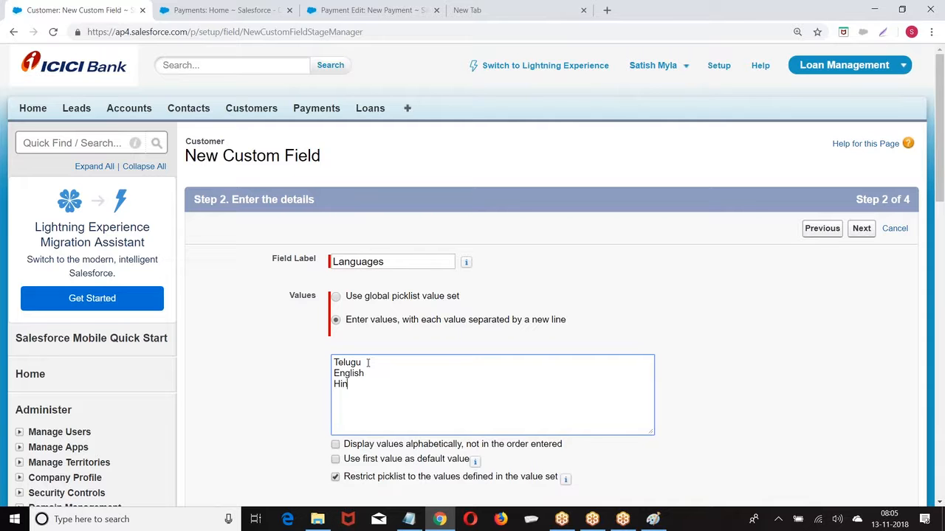
{"action": "key", "text": "Return"}
{"action": "type", "text": "Kanada"}
{"action": "key", "text": "Return"}
{"action": "type", "text": "Tamal"}
{"action": "key", "text": "BackSpace"}
{"action": "key", "text": "BackSpace"}
{"action": "type", "text": "il"}
Correct Kanada to Kannada and add Marati as the last value
{"action": "right_click", "coordinate": [347, 396]}
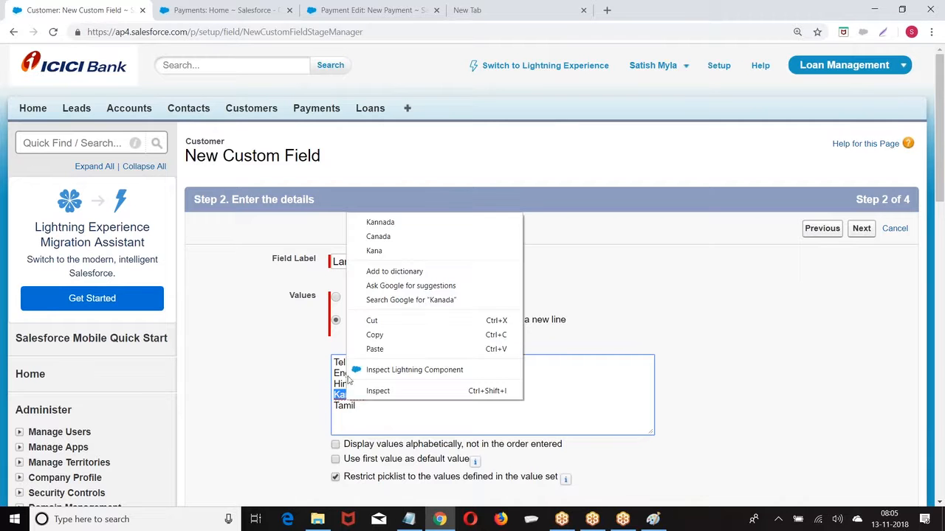
{"action": "left_click", "coordinate": [388, 220]}
{"action": "left_click", "coordinate": [365, 414]}
{"action": "key", "text": "Return"}
{"action": "type", "text": "Marth"}
{"action": "key", "text": "BackSpace"}
{"action": "key", "text": "BackSpace"}
{"action": "type", "text": "athi"}
{"action": "key", "text": "BackSpace"}
{"action": "key", "text": "BackSpace"}
{"action": "type", "text": "i"}
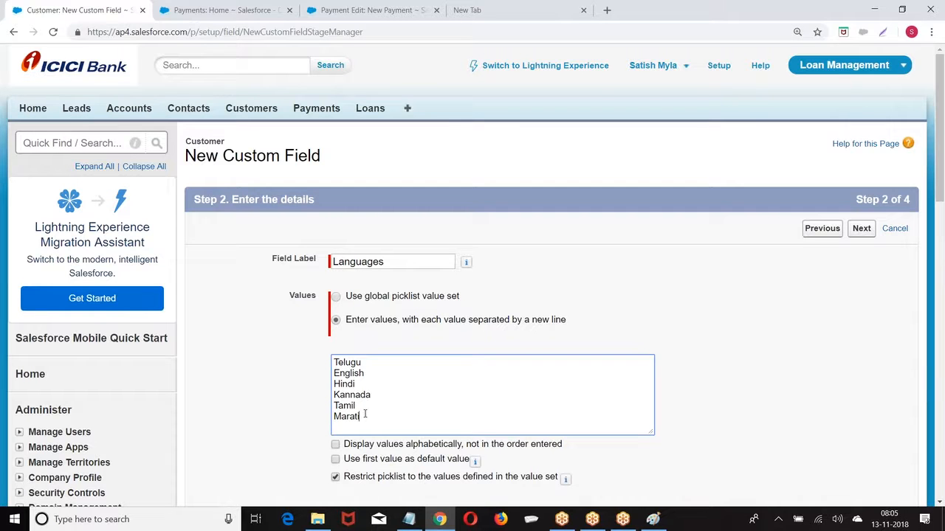
Continue the Languages field wizard through field-level security to the page layout step
{"action": "left_click", "coordinate": [499, 354]}
{"action": "scroll", "coordinate": [591, 321], "scroll_direction": "down", "scroll_amount": 2}
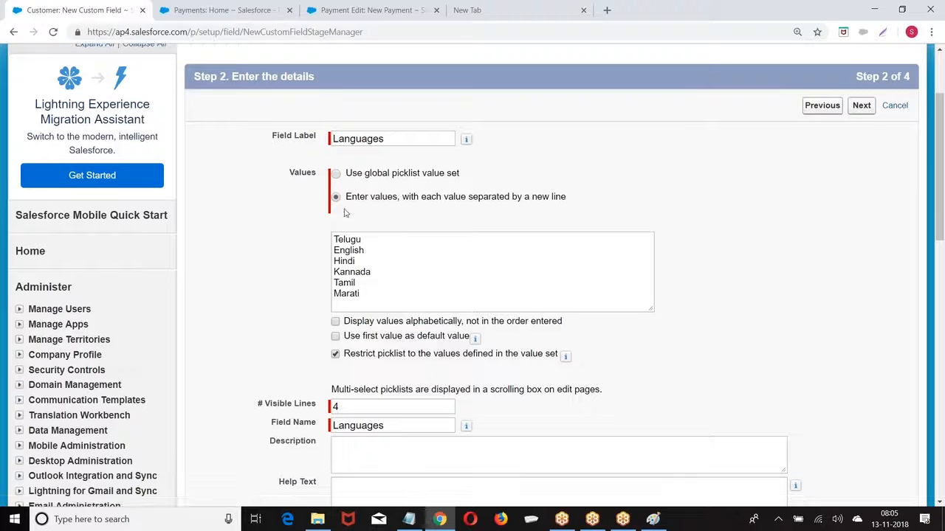
{"action": "left_click", "coordinate": [861, 106]}
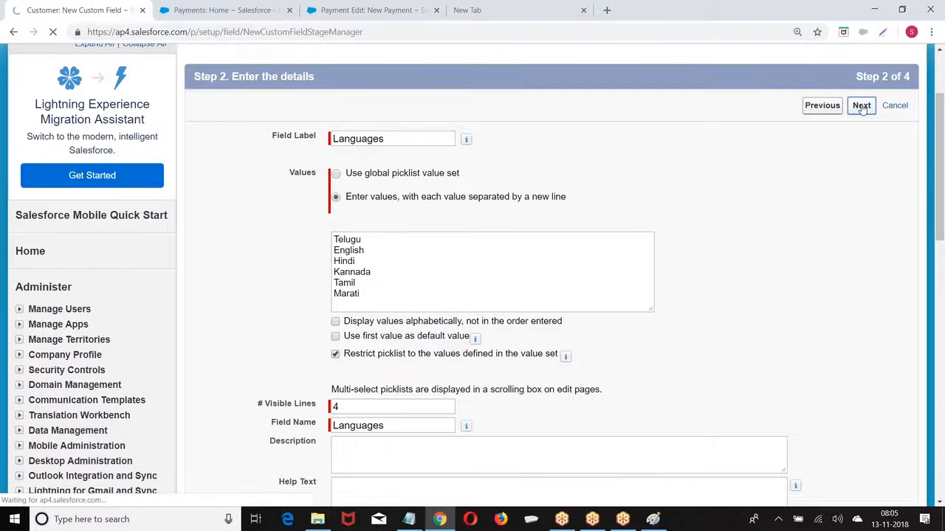
{"action": "left_click", "coordinate": [867, 228]}
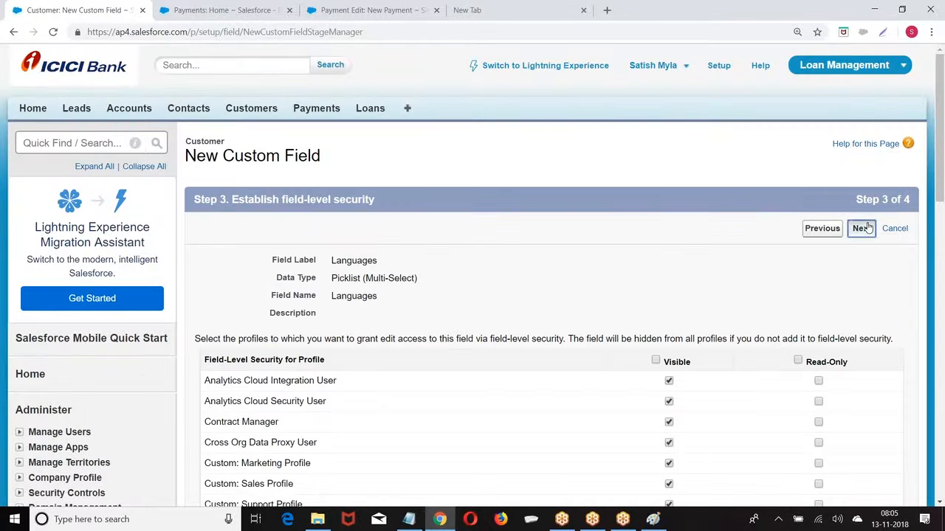
Save the Languages field and start a new Customer record from the Customers tab
{"action": "left_click", "coordinate": [859, 231]}
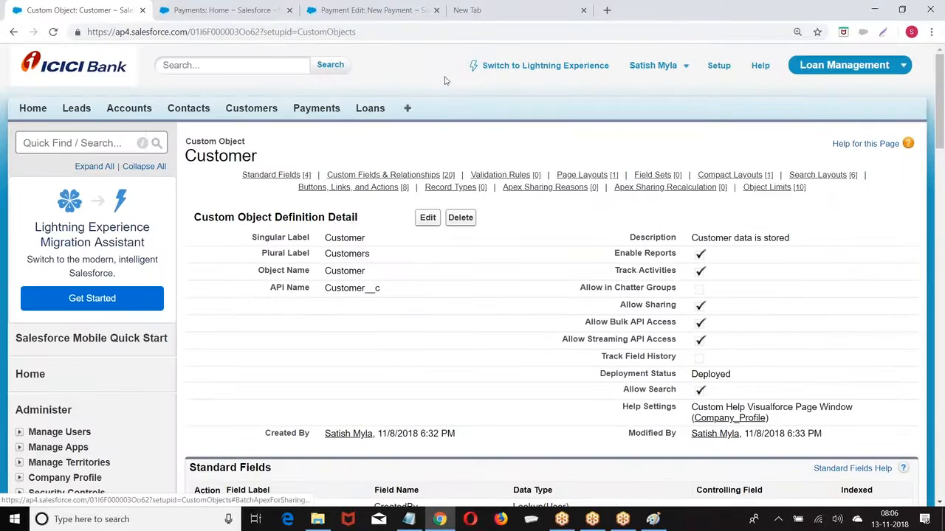
{"action": "left_click", "coordinate": [234, 3]}
{"action": "left_click", "coordinate": [258, 108]}
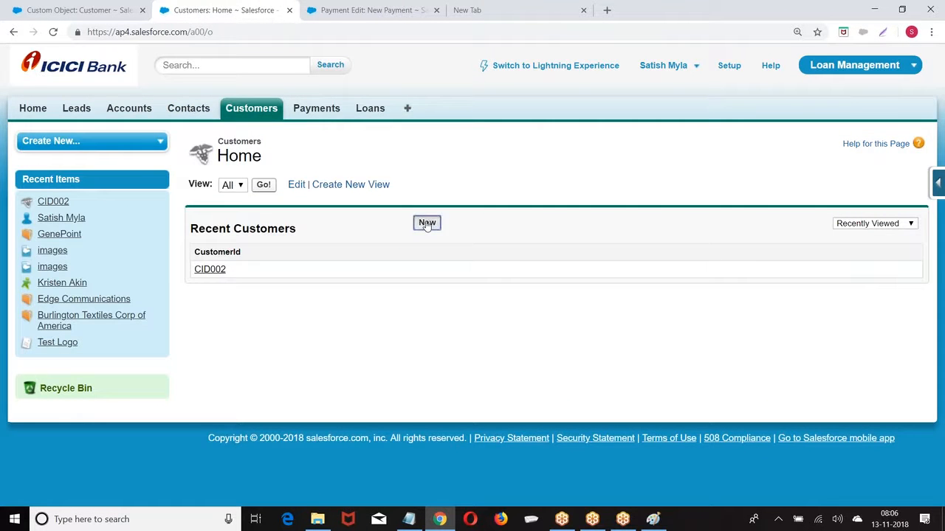
{"action": "left_click", "coordinate": [426, 223]}
Add Telugu, Hindi, Kannada and Tamil to the record's chosen Languages
{"action": "scroll", "coordinate": [409, 235], "scroll_direction": "down", "scroll_amount": 5}
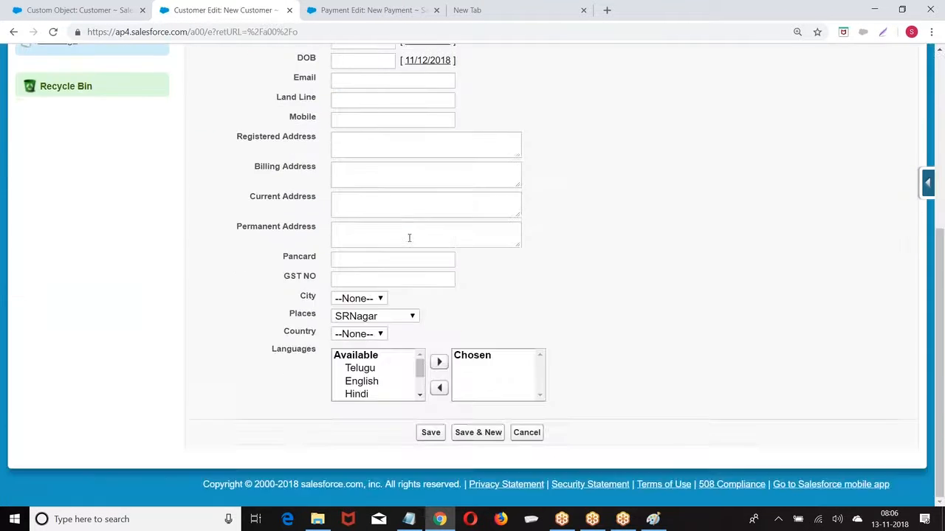
{"action": "left_click", "coordinate": [369, 368]}
{"action": "left_click", "coordinate": [438, 362]}
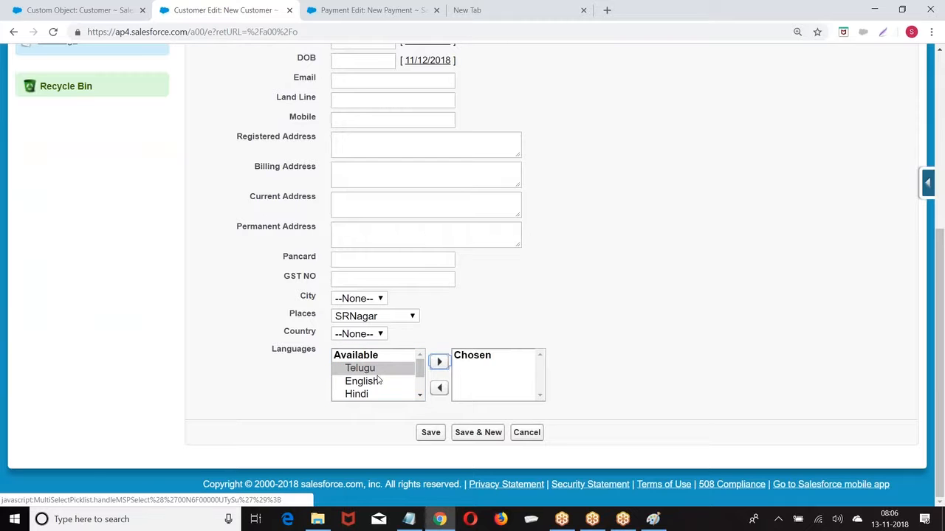
{"action": "left_click", "coordinate": [439, 362]}
{"action": "left_click", "coordinate": [351, 381]}
{"action": "left_click", "coordinate": [430, 362]}
{"action": "left_click", "coordinate": [351, 381]}
{"action": "left_click", "coordinate": [431, 362]}
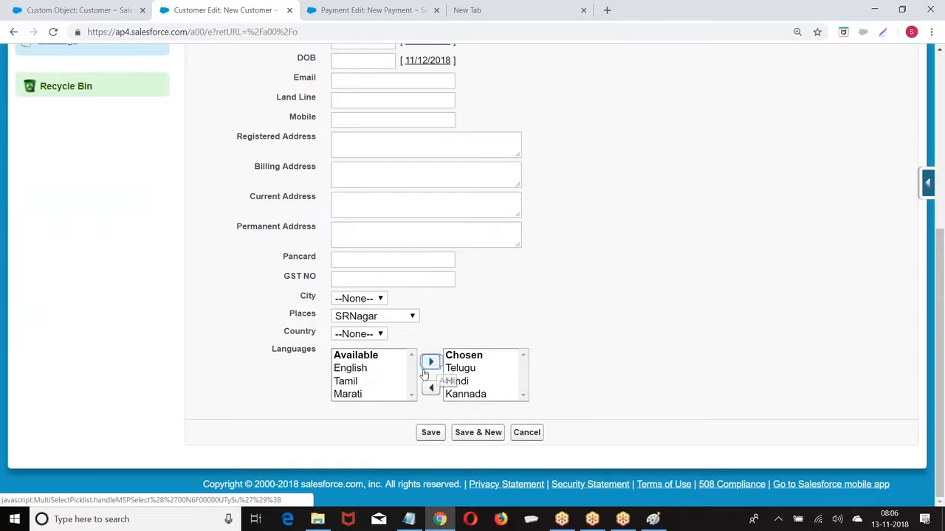
{"action": "left_click", "coordinate": [352, 382]}
{"action": "left_click", "coordinate": [431, 363]}
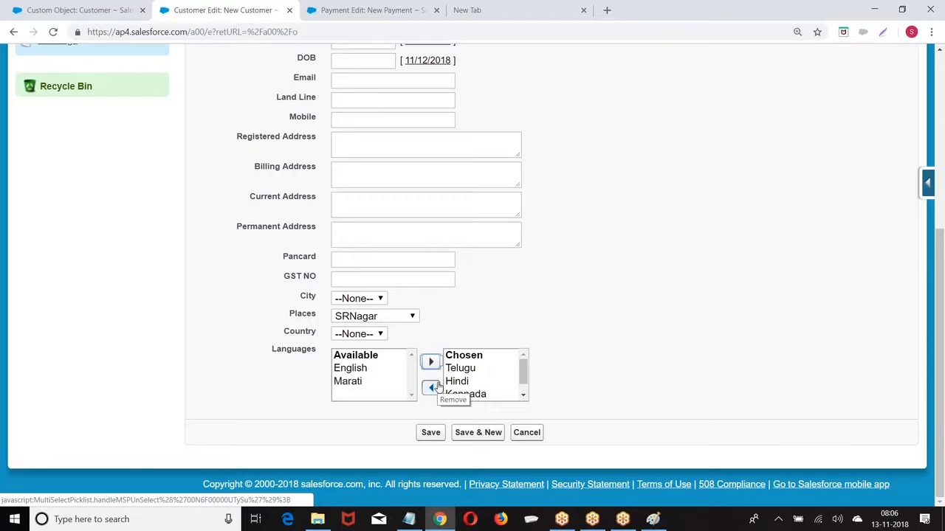
{"action": "scroll", "coordinate": [434, 388], "scroll_direction": "up", "scroll_amount": 3}
{"action": "scroll", "coordinate": [435, 383], "scroll_direction": "down", "scroll_amount": 3}
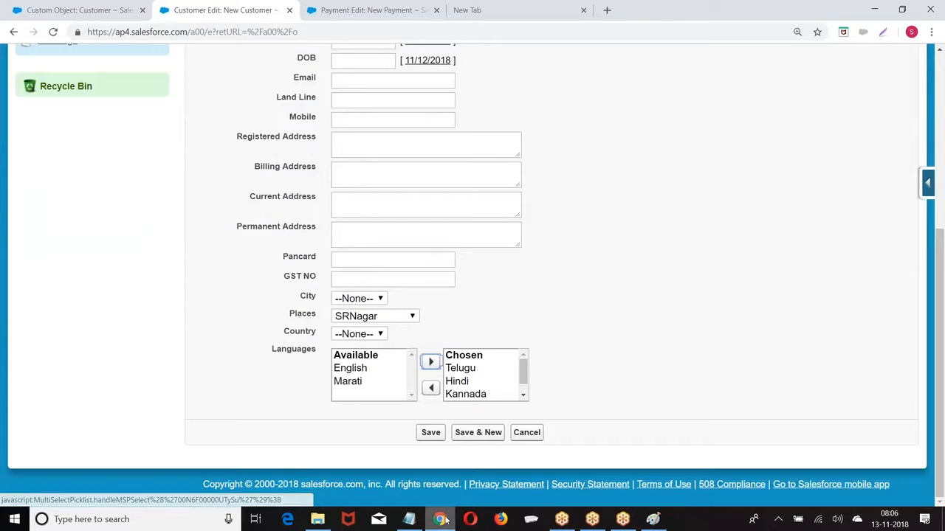
Begin a new Checkbox custom field on the Customer object
{"action": "left_click", "coordinate": [102, 11]}
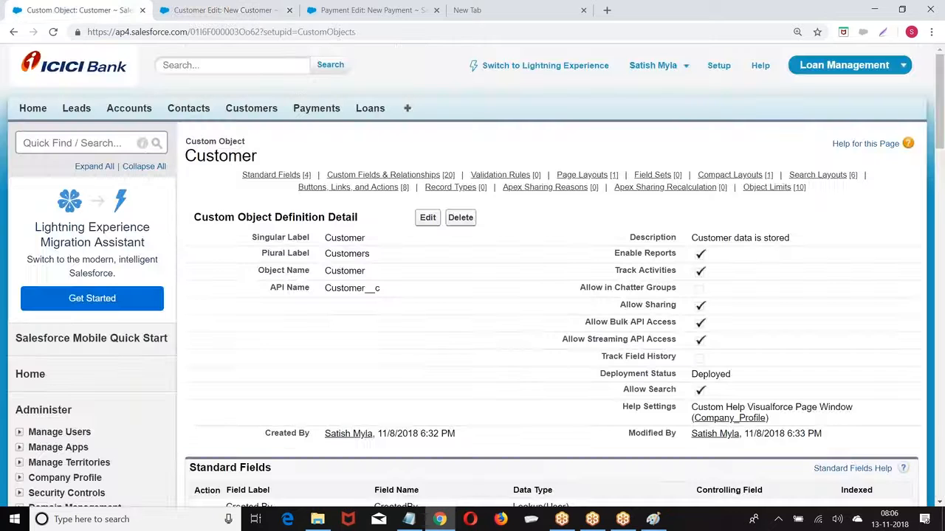
{"action": "scroll", "coordinate": [478, 260], "scroll_direction": "down", "scroll_amount": 5}
{"action": "left_click", "coordinate": [425, 230]}
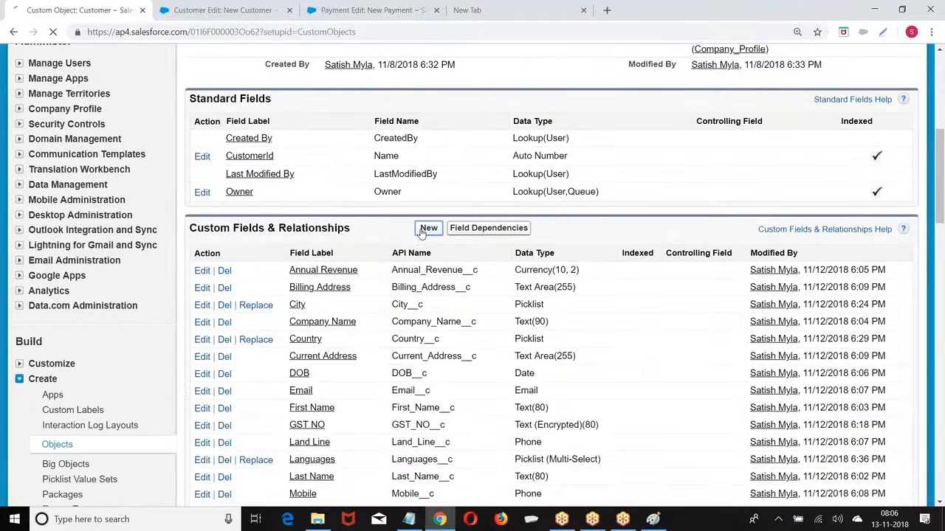
{"action": "scroll", "coordinate": [287, 245], "scroll_direction": "down", "scroll_amount": 5}
{"action": "left_click", "coordinate": [206, 310]}
{"action": "scroll", "coordinate": [679, 268], "scroll_direction": "up", "scroll_amount": 3}
{"action": "left_click", "coordinate": [861, 105]}
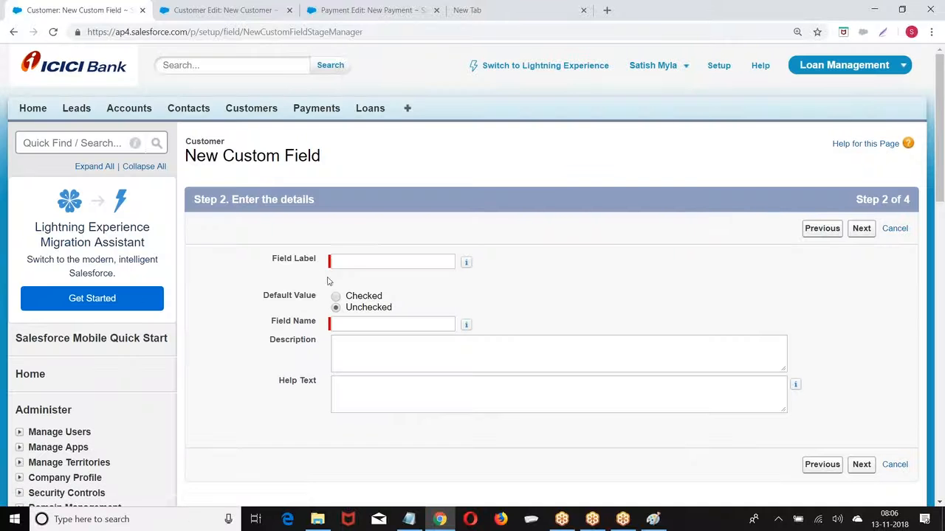
Label the checkbox Active and save it with default visibility and page layouts
{"action": "left_click", "coordinate": [351, 263]}
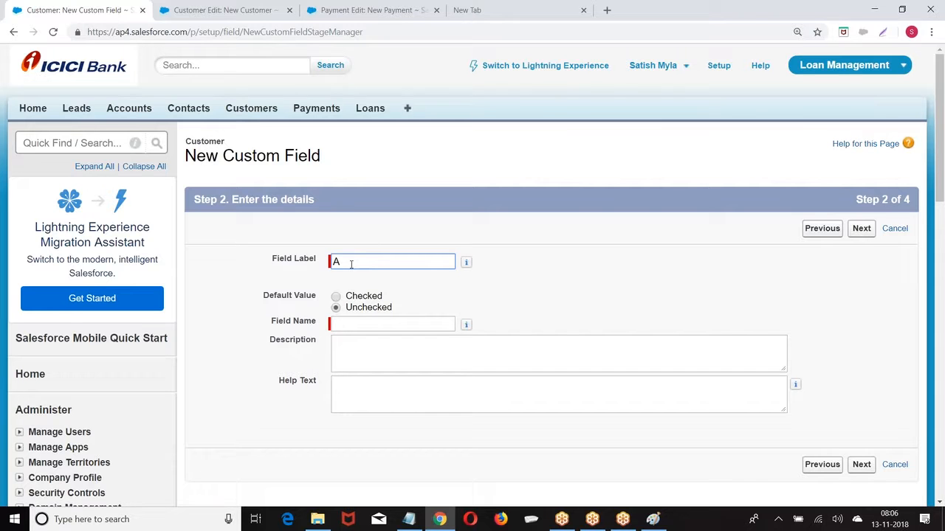
{"action": "type", "text": "Active"}
{"action": "left_click", "coordinate": [597, 259]}
{"action": "left_click", "coordinate": [861, 229]}
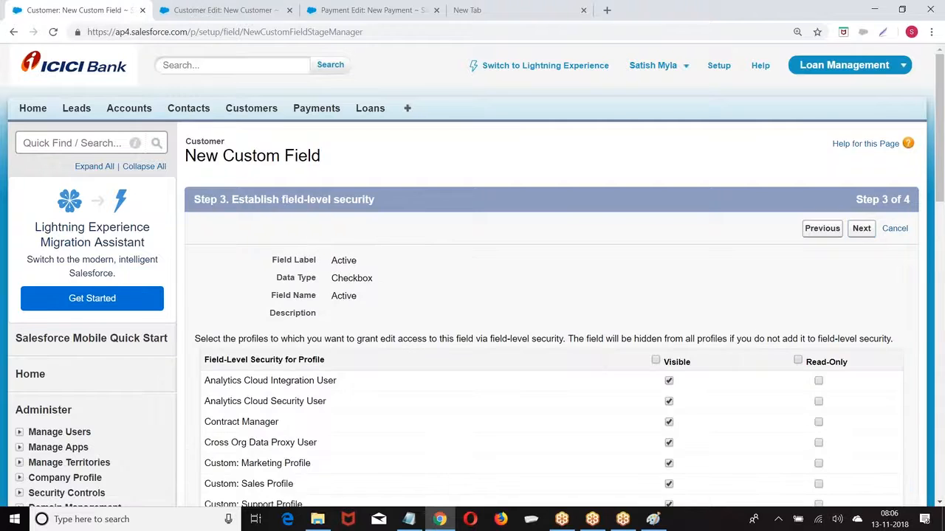
{"action": "left_click", "coordinate": [860, 228]}
{"action": "left_click", "coordinate": [858, 228]}
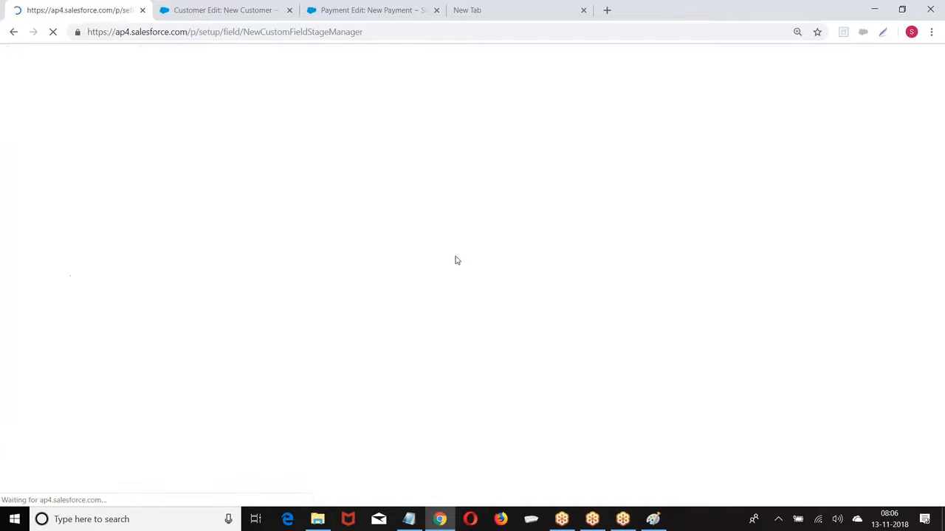
{"action": "scroll", "coordinate": [333, 214], "scroll_direction": "down", "scroll_amount": 2}
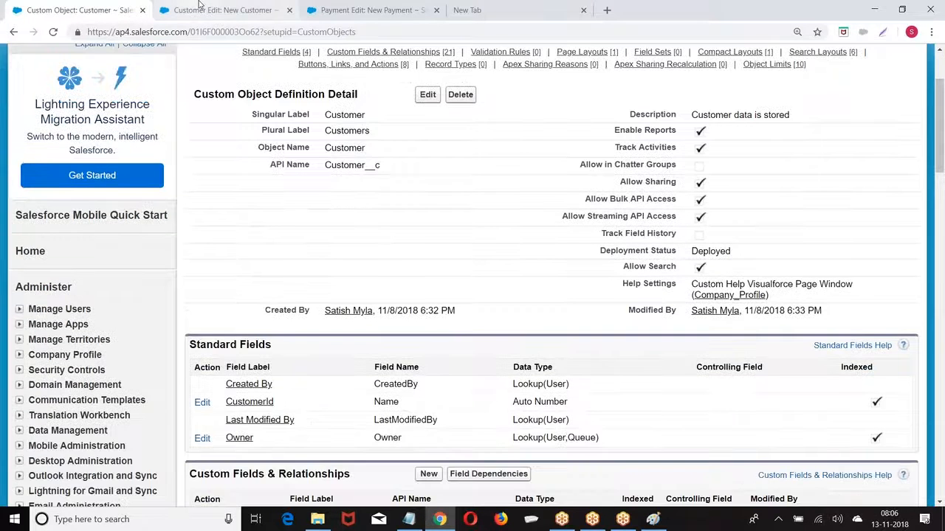
{"action": "left_click", "coordinate": [221, 9]}
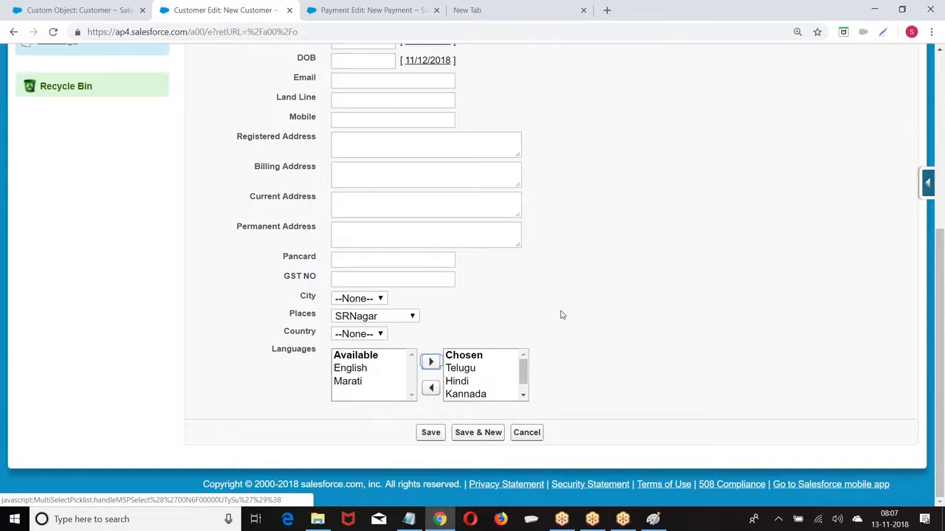
Reload the New Customer form so the Active checkbox appears
{"action": "scroll", "coordinate": [561, 315], "scroll_direction": "up", "scroll_amount": 1}
{"action": "scroll", "coordinate": [561, 315], "scroll_direction": "down", "scroll_amount": 1}
{"action": "scroll", "coordinate": [584, 293], "scroll_direction": "up", "scroll_amount": 4}
{"action": "scroll", "coordinate": [583, 294], "scroll_direction": "down", "scroll_amount": 3}
{"action": "scroll", "coordinate": [583, 294], "scroll_direction": "down", "scroll_amount": 1}
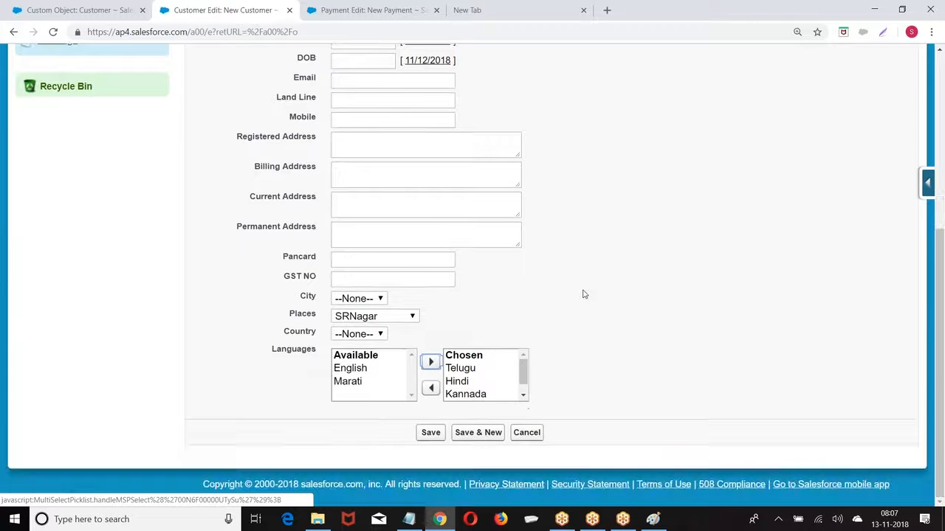
{"action": "left_click", "coordinate": [247, 32]}
{"action": "key", "text": "Return"}
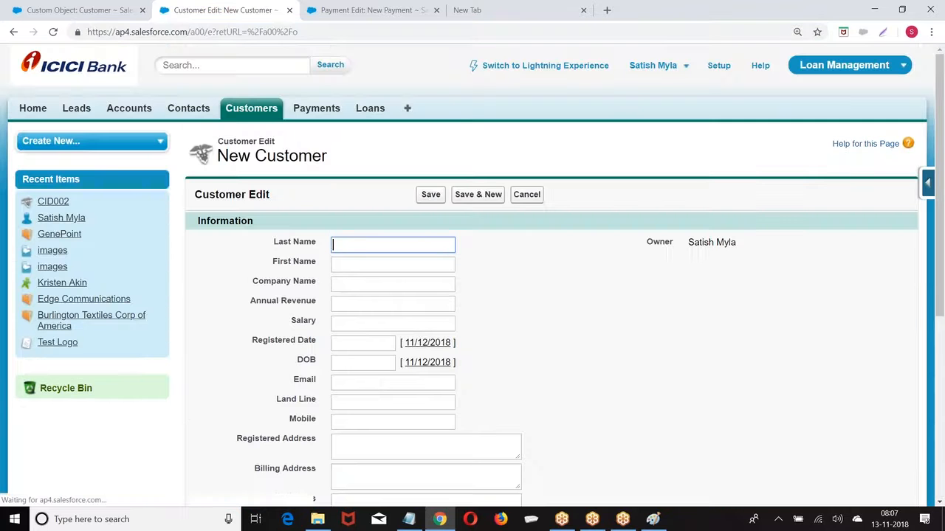
Go back to the Customer object definition and scroll to Page Layouts
{"action": "scroll", "coordinate": [450, 210], "scroll_direction": "down", "scroll_amount": 4}
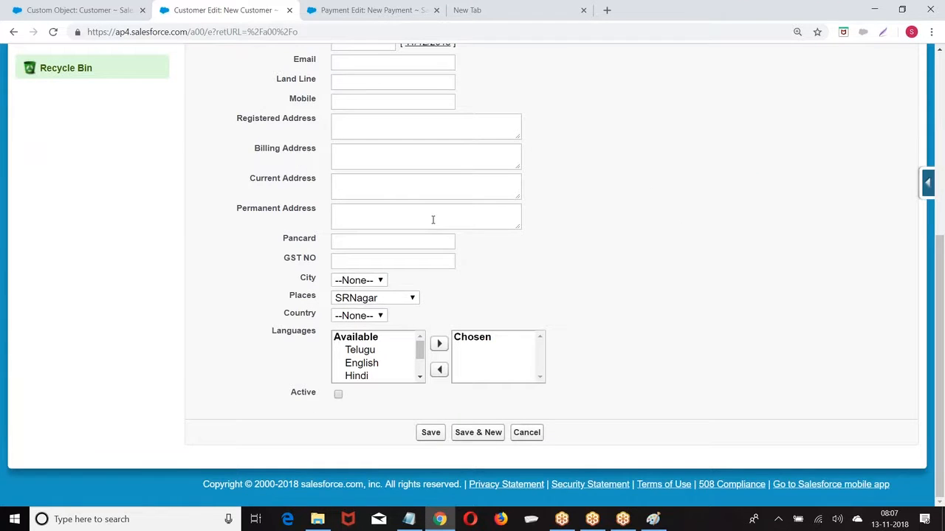
{"action": "scroll", "coordinate": [433, 220], "scroll_direction": "up", "scroll_amount": 3}
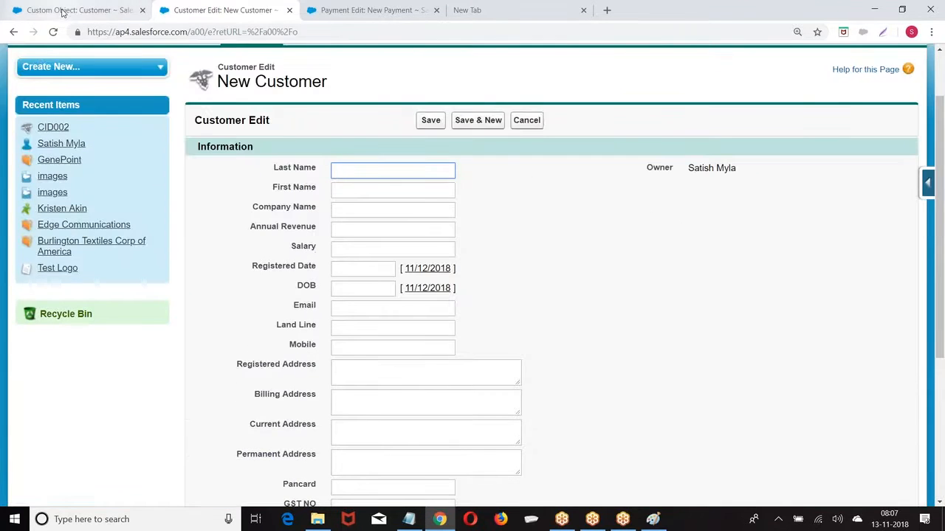
{"action": "left_click", "coordinate": [62, 11]}
{"action": "scroll", "coordinate": [406, 206], "scroll_direction": "down", "scroll_amount": 10}
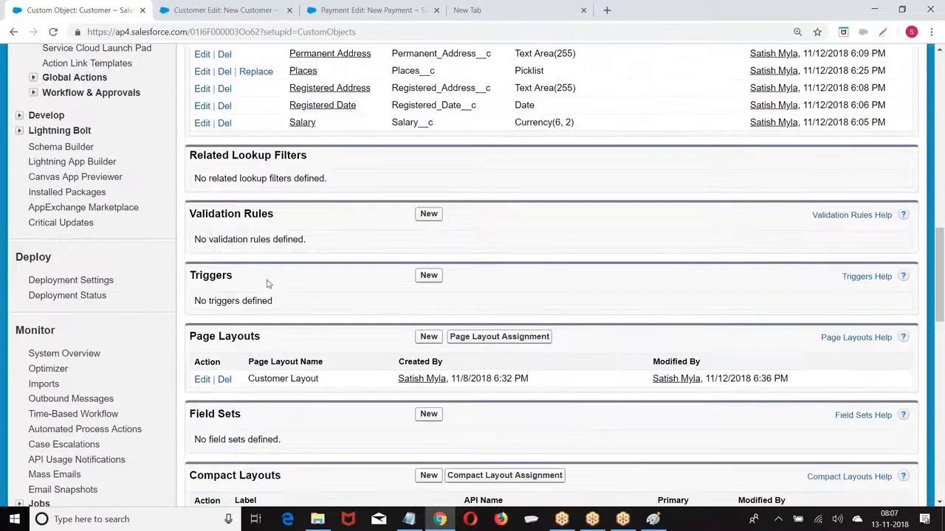
Open Customer Layout for editing and dismiss the report charts tip
{"action": "scroll", "coordinate": [255, 240], "scroll_direction": "down", "scroll_amount": 2}
{"action": "left_click", "coordinate": [202, 256]}
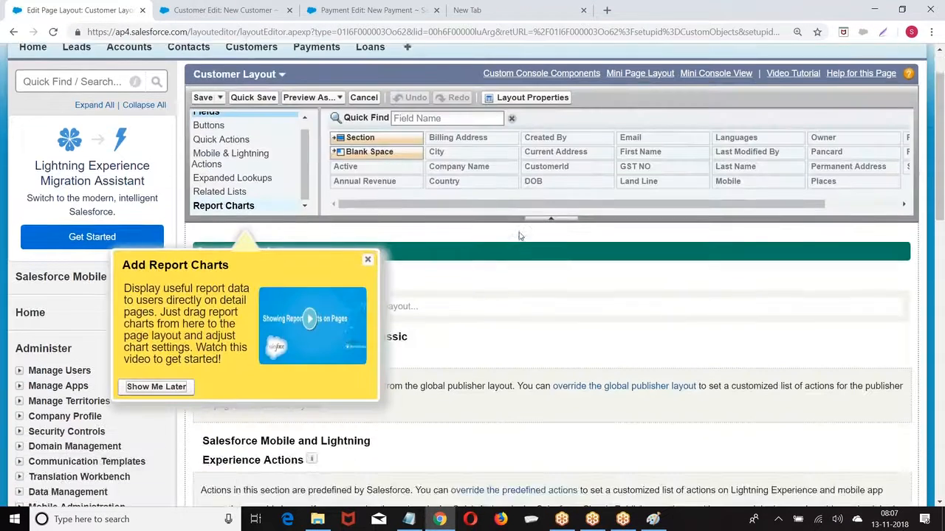
{"action": "scroll", "coordinate": [519, 236], "scroll_direction": "down", "scroll_amount": 3}
{"action": "left_click", "coordinate": [369, 78]}
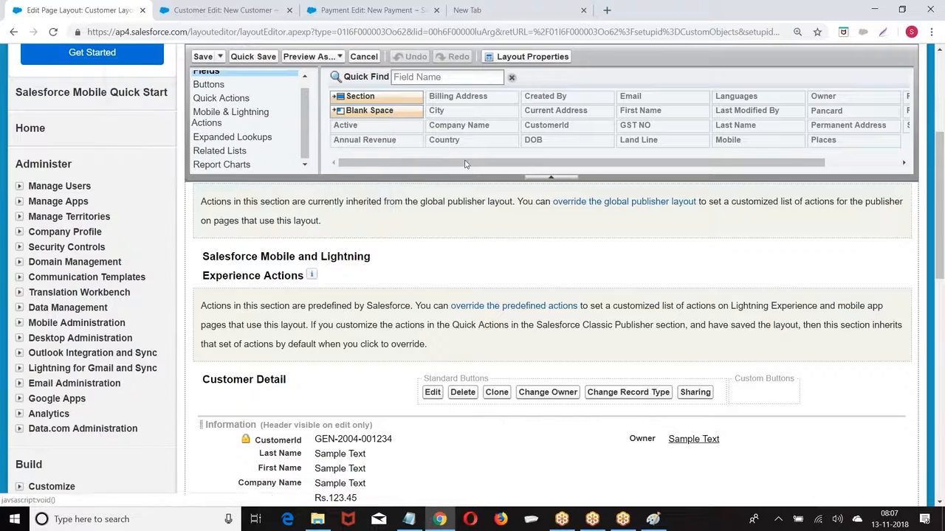
{"action": "scroll", "coordinate": [369, 81], "scroll_direction": "down", "scroll_amount": 3}
{"action": "scroll", "coordinate": [443, 308], "scroll_direction": "down", "scroll_amount": 4}
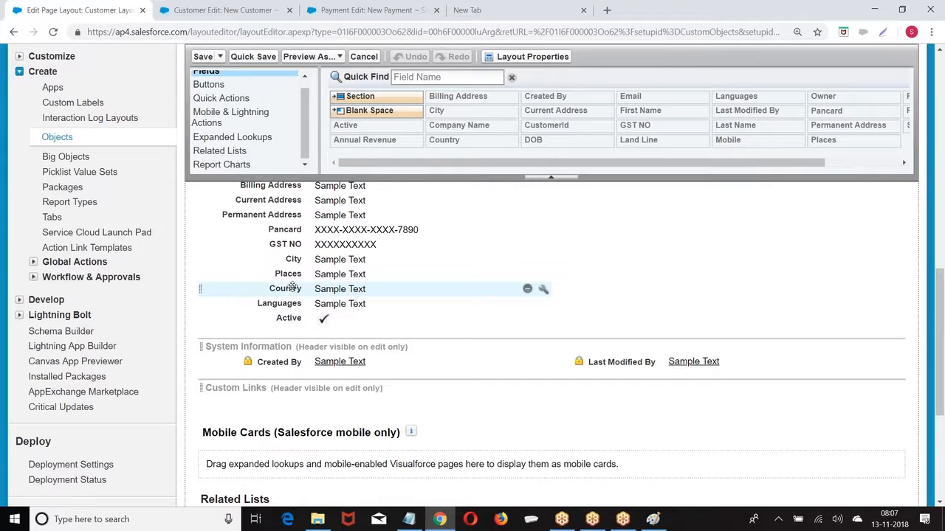
Move City, Places, Country, Languages and Active to the right column and save the layout
{"action": "left_click_drag", "start_coordinate": [293, 259], "coordinate": [587, 244]}
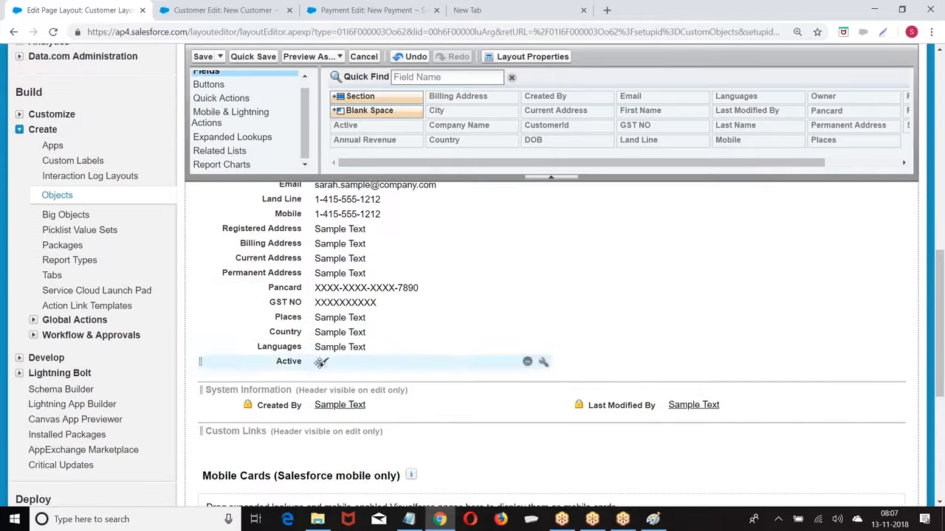
{"action": "left_click_drag", "start_coordinate": [287, 317], "coordinate": [616, 235]}
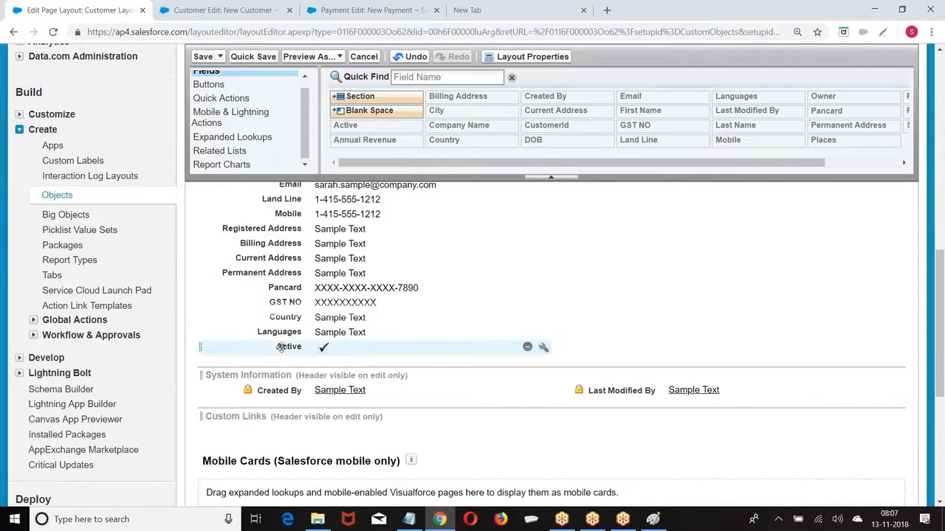
{"action": "left_click_drag", "start_coordinate": [306, 319], "coordinate": [629, 232]}
{"action": "left_click_drag", "start_coordinate": [272, 318], "coordinate": [738, 210]}
{"action": "left_click_drag", "start_coordinate": [290, 374], "coordinate": [656, 232]}
{"action": "scroll", "coordinate": [656, 232], "scroll_direction": "up", "scroll_amount": 2}
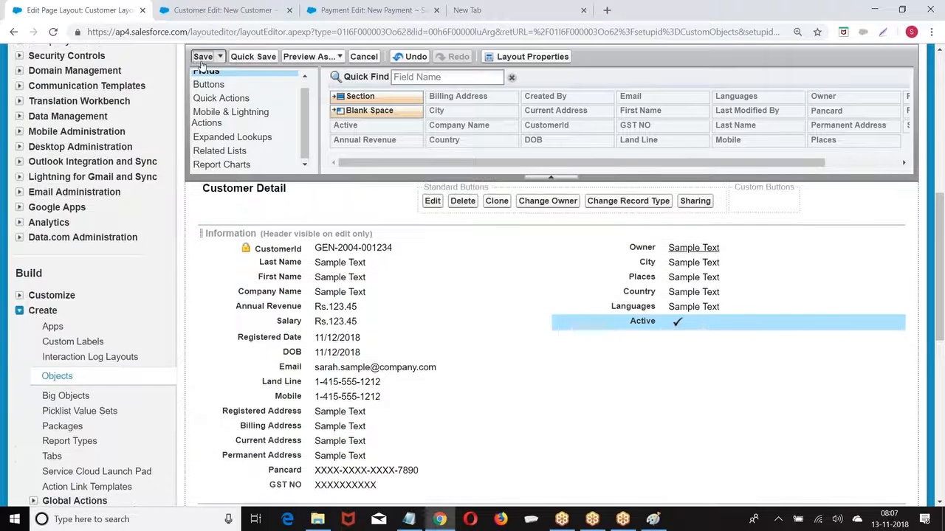
{"action": "left_click", "coordinate": [203, 56]}
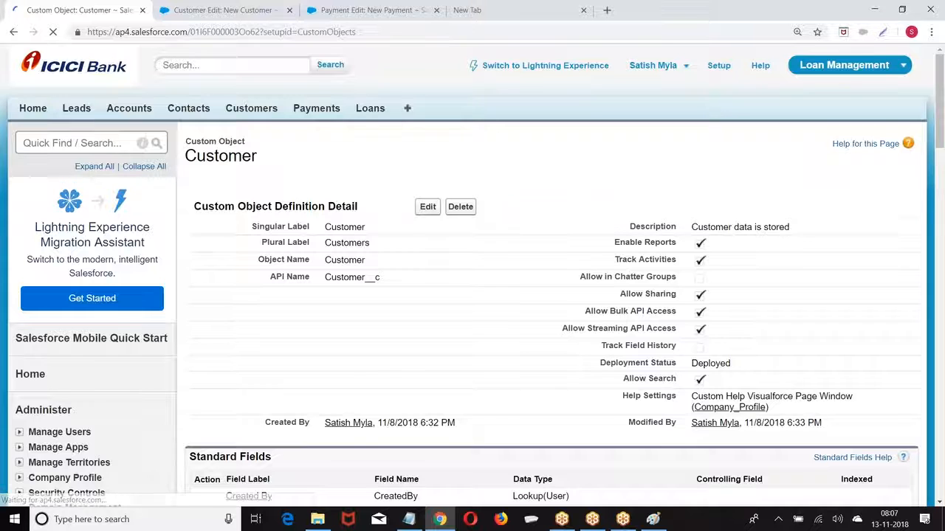
On the New Customer form, try City values Ban, Che and finally Pune
{"action": "left_click", "coordinate": [250, 108]}
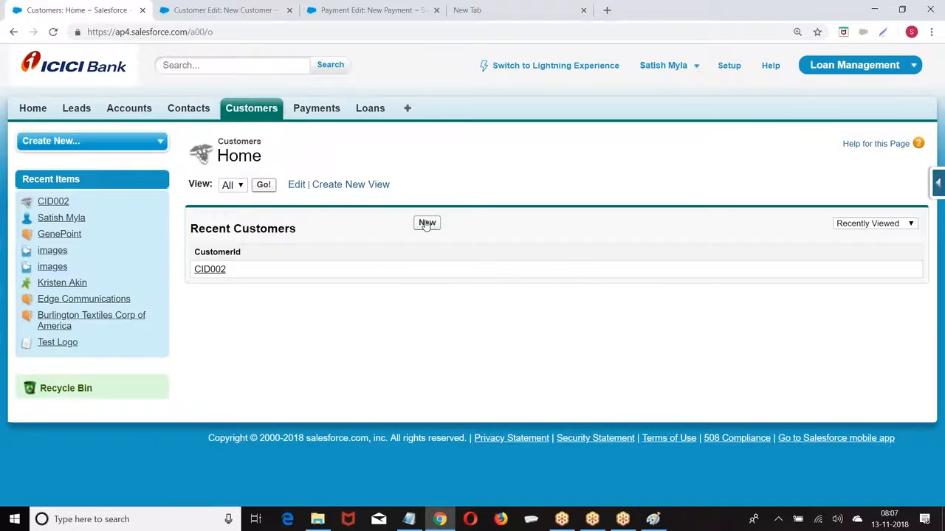
{"action": "scroll", "coordinate": [544, 321], "scroll_direction": "down", "scroll_amount": 2}
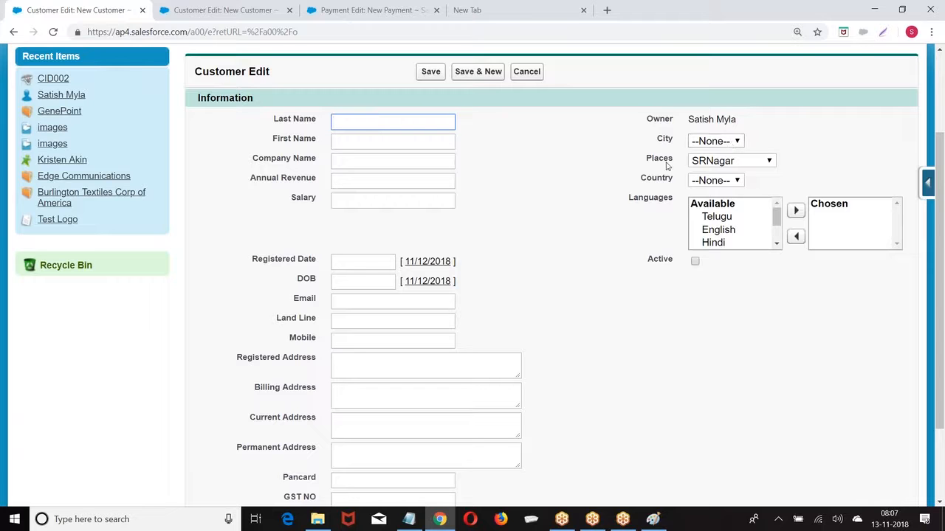
{"action": "left_click", "coordinate": [715, 143]}
{"action": "left_click", "coordinate": [706, 176]}
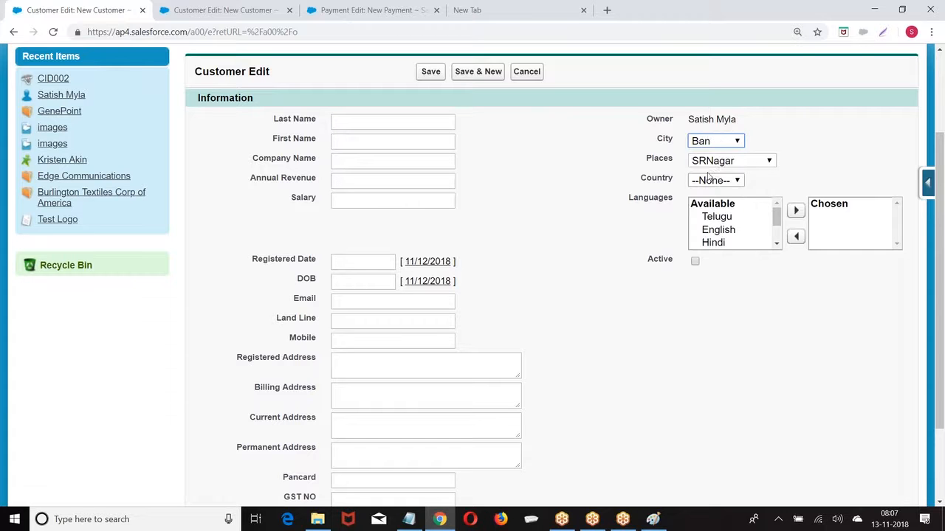
{"action": "left_click", "coordinate": [710, 161]}
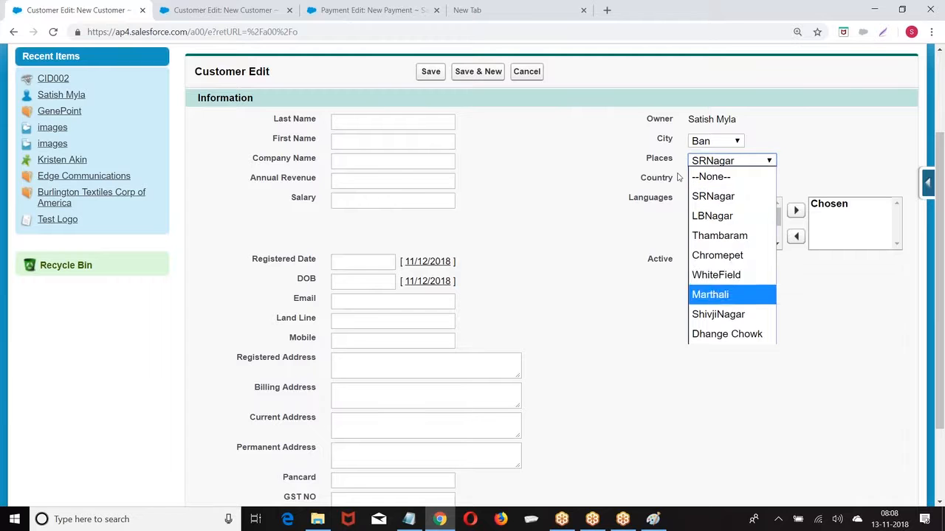
{"action": "left_click", "coordinate": [705, 143]}
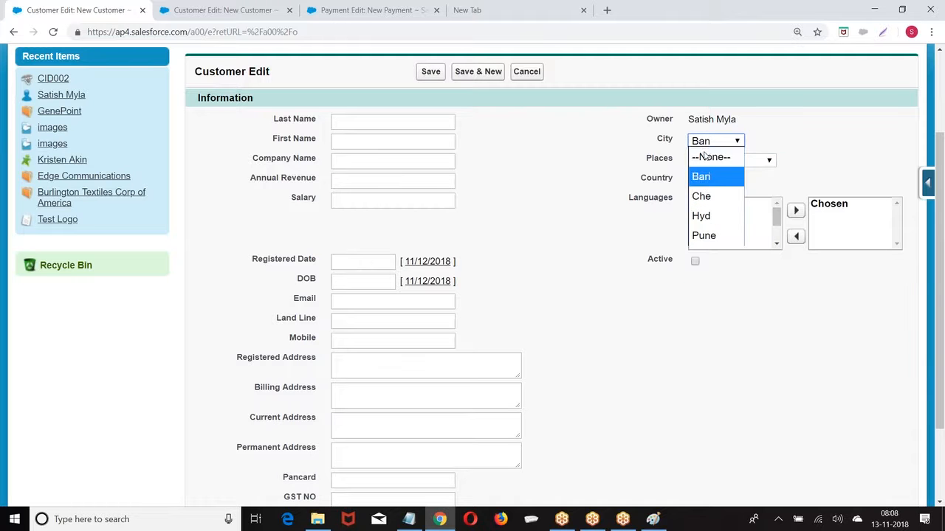
{"action": "left_click", "coordinate": [707, 195]}
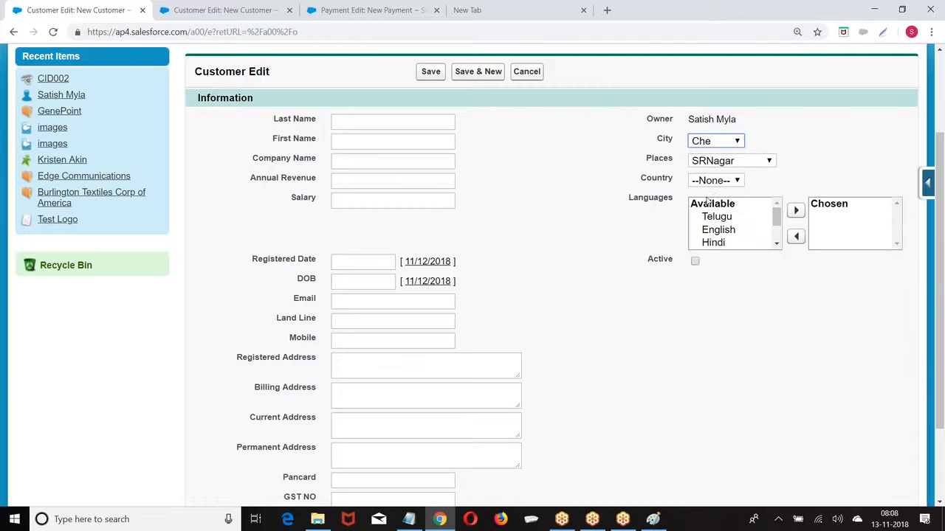
{"action": "left_click", "coordinate": [706, 146]}
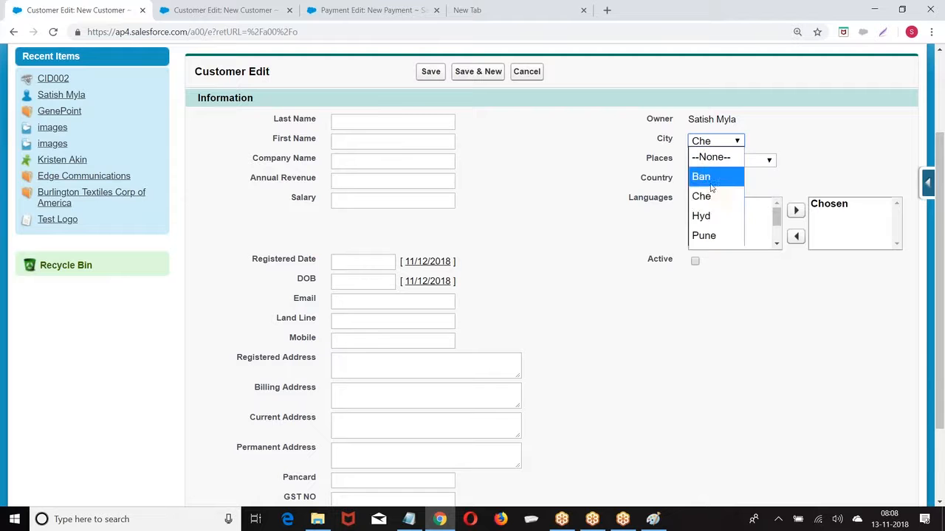
{"action": "left_click", "coordinate": [705, 233]}
Browse the Places options and toggle the Active checkbox on and off again
{"action": "left_click", "coordinate": [712, 161]}
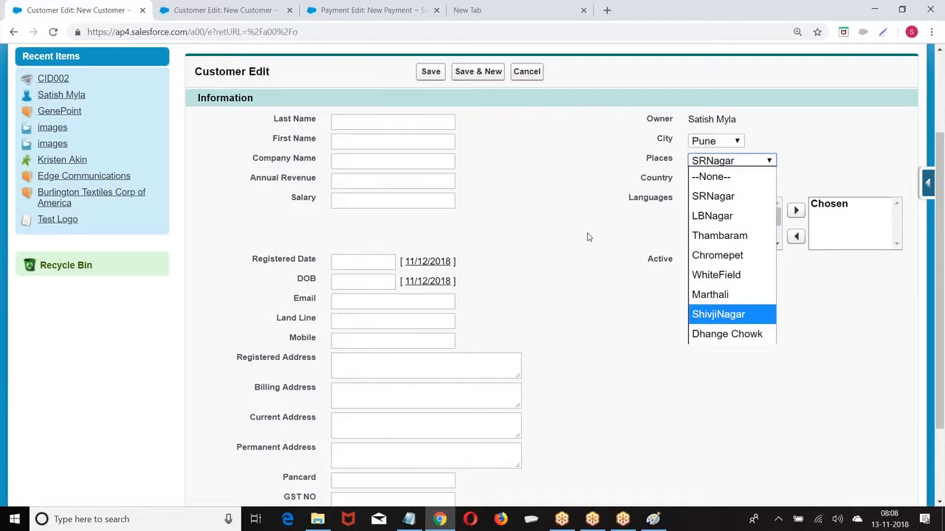
{"action": "scroll", "coordinate": [588, 237], "scroll_direction": "up", "scroll_amount": 2}
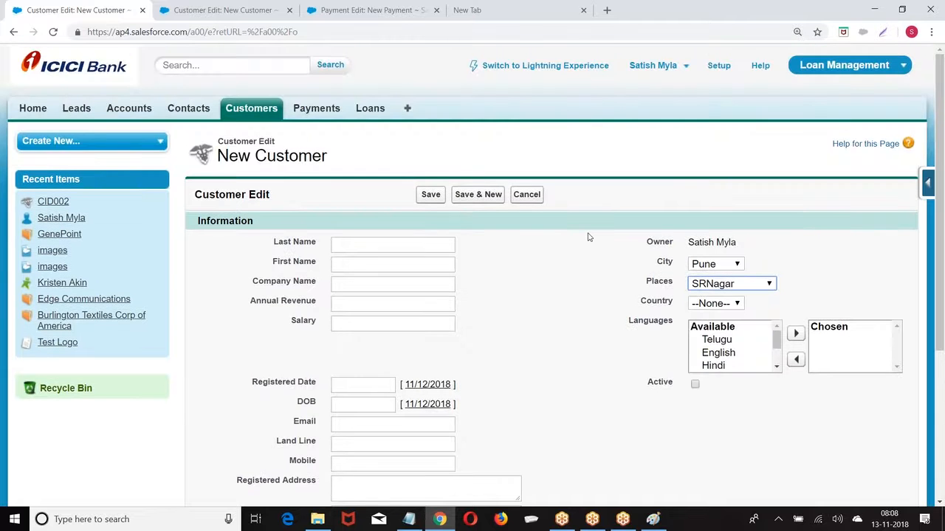
{"action": "scroll", "coordinate": [588, 237], "scroll_direction": "down", "scroll_amount": 2}
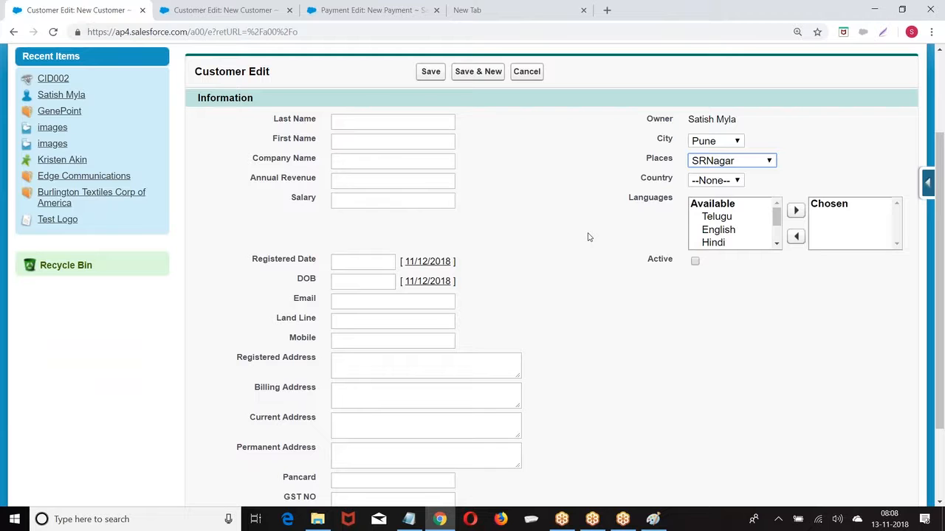
{"action": "left_click", "coordinate": [695, 263]}
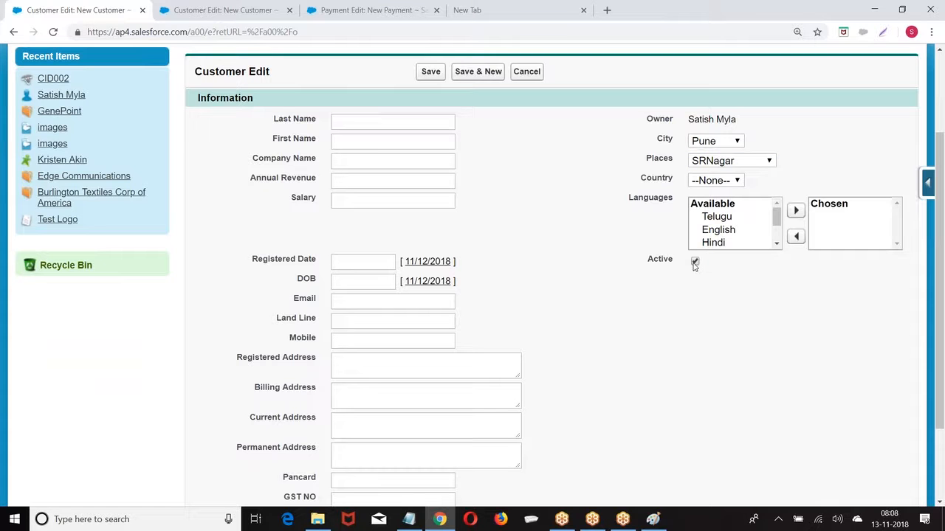
{"action": "left_click", "coordinate": [705, 144]}
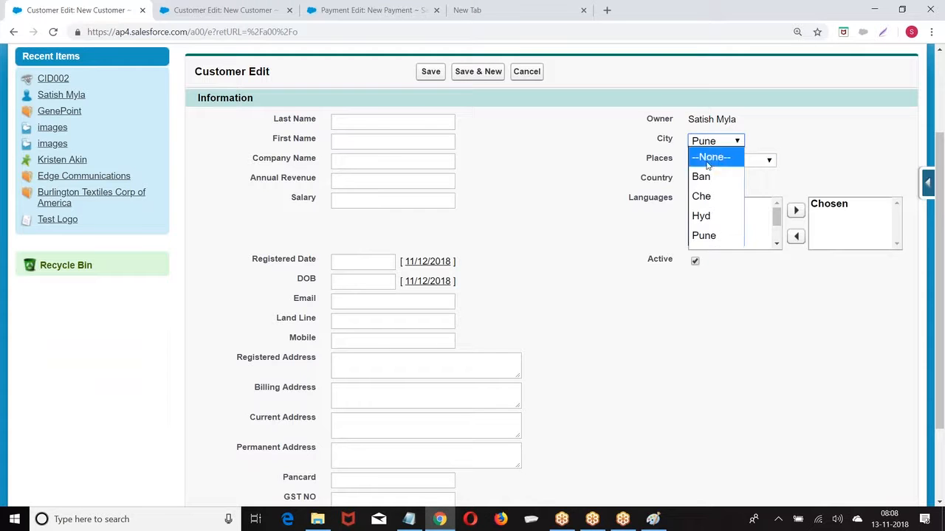
{"action": "left_click", "coordinate": [591, 258]}
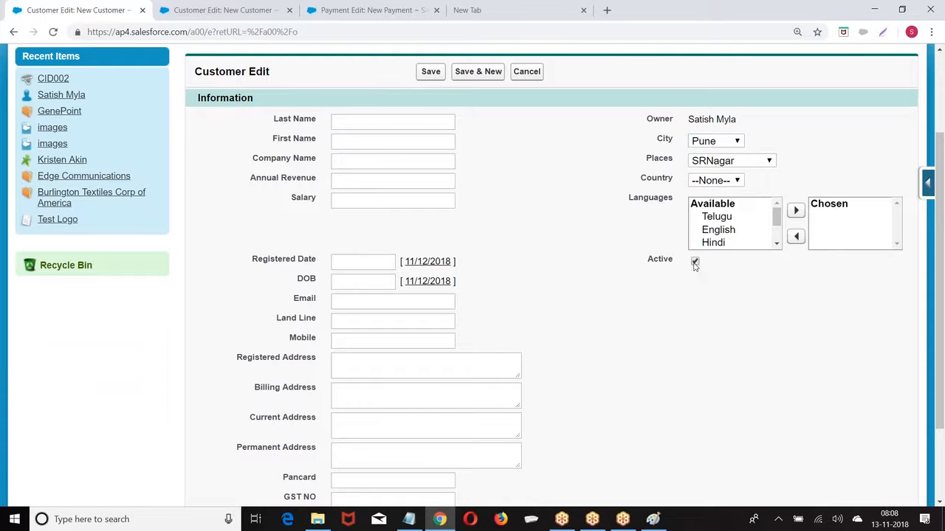
{"action": "left_click", "coordinate": [695, 263]}
Close the New Customer tab and go to the Setup home page
{"action": "left_click", "coordinate": [143, 11]}
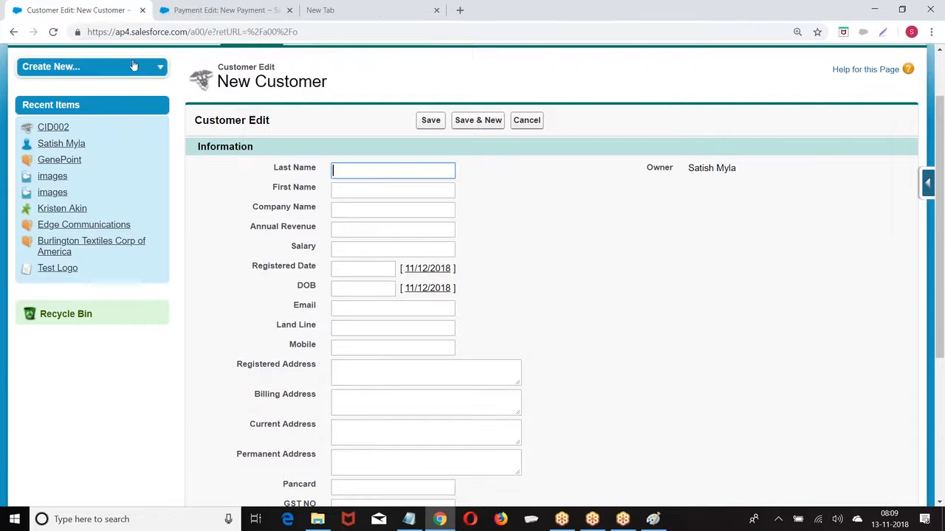
{"action": "scroll", "coordinate": [473, 192], "scroll_direction": "up", "scroll_amount": 2}
{"action": "left_click", "coordinate": [719, 66]}
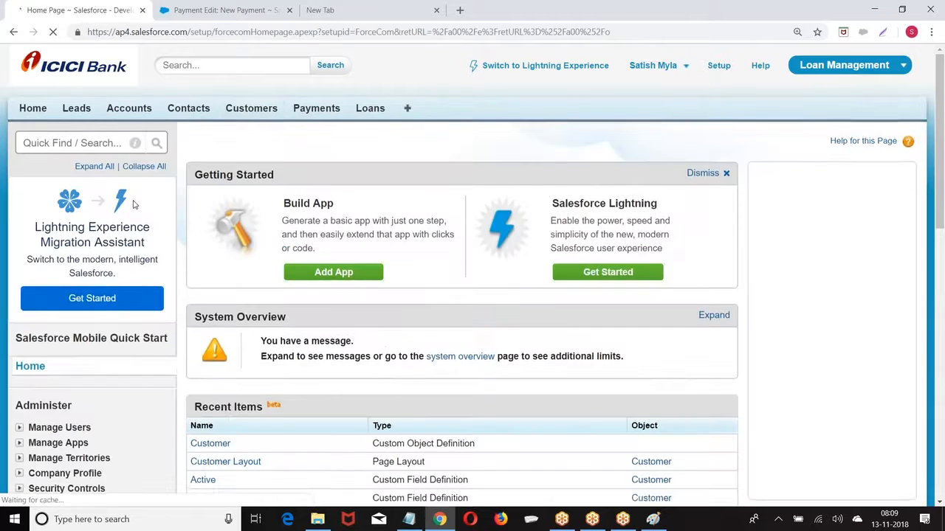
{"action": "scroll", "coordinate": [71, 254], "scroll_direction": "down", "scroll_amount": 6}
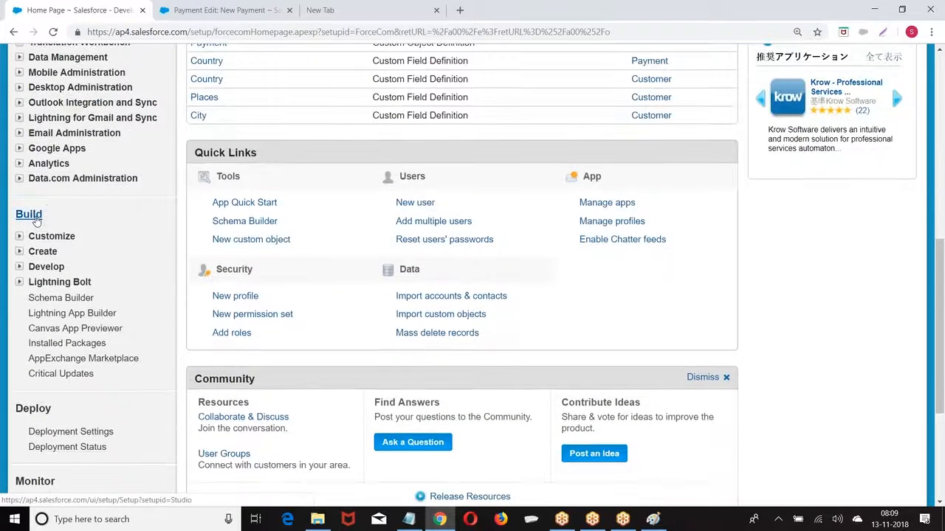
Open the Customer object from Build > Create > Objects and scroll to Custom Fields & Relationships
{"action": "left_click", "coordinate": [20, 252]}
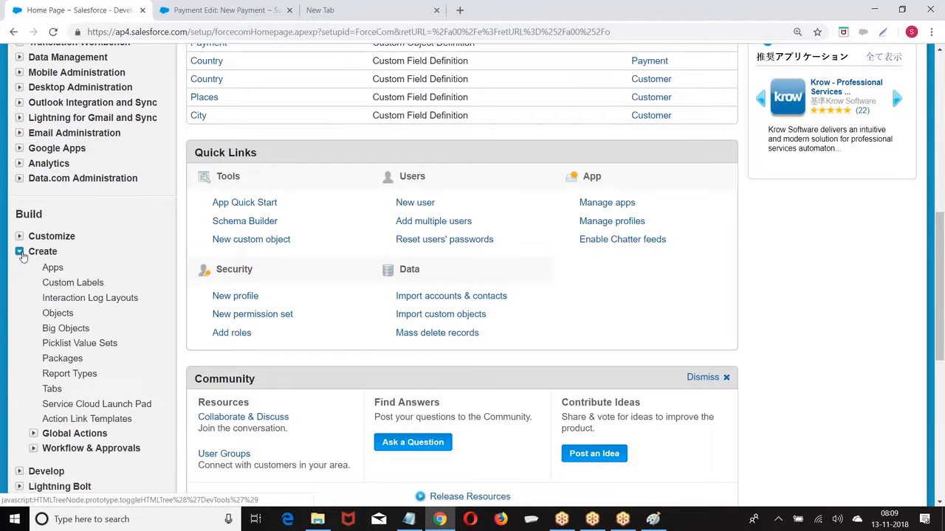
{"action": "left_click", "coordinate": [57, 314]}
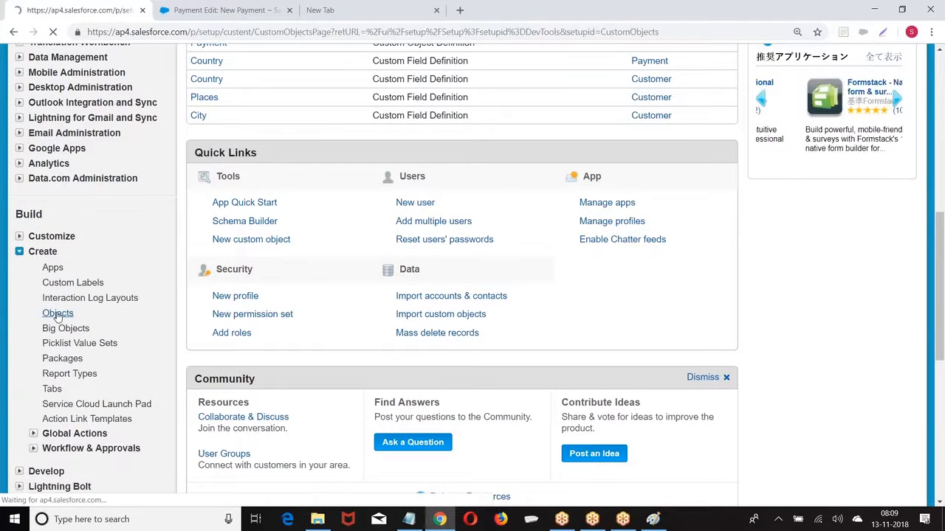
{"action": "scroll", "coordinate": [342, 228], "scroll_direction": "down", "scroll_amount": 3}
{"action": "left_click", "coordinate": [271, 212]}
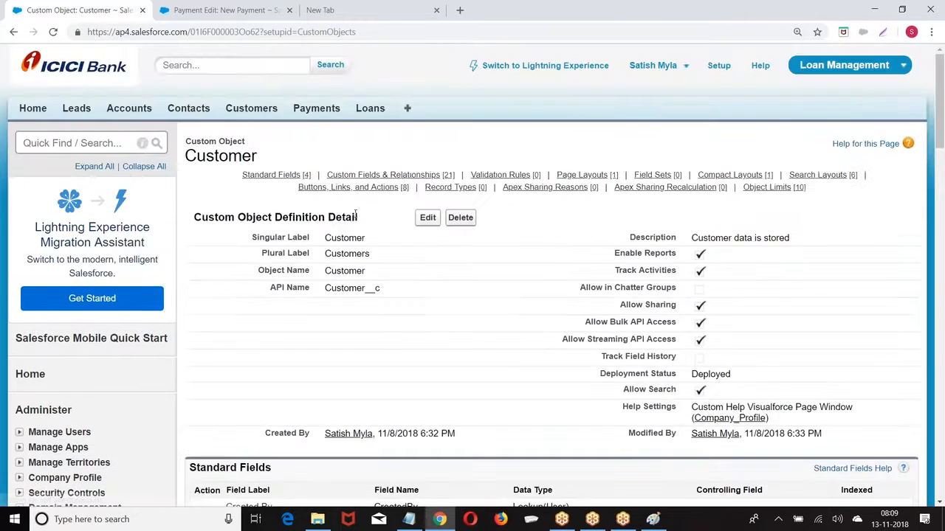
{"action": "scroll", "coordinate": [472, 296], "scroll_direction": "down", "scroll_amount": 5}
{"action": "scroll", "coordinate": [473, 295], "scroll_direction": "down", "scroll_amount": 2}
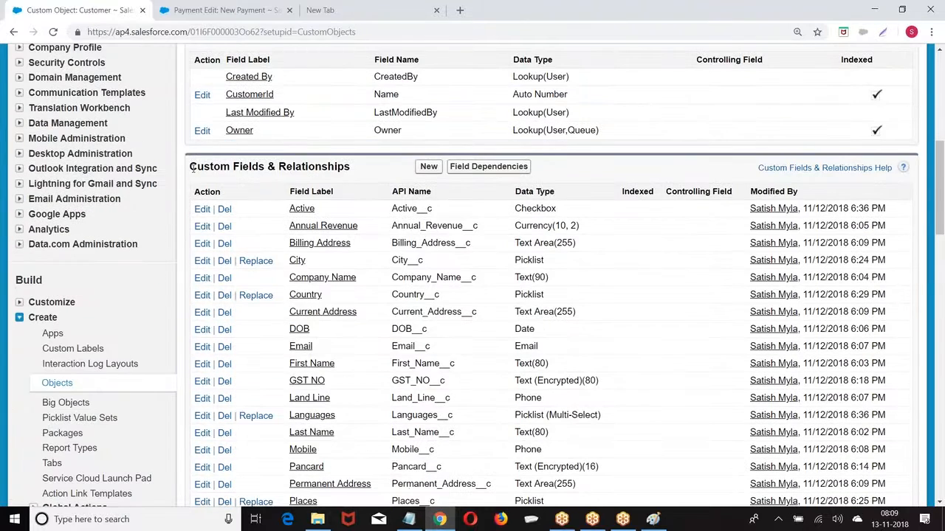
{"action": "left_click_drag", "start_coordinate": [190, 167], "coordinate": [402, 171]}
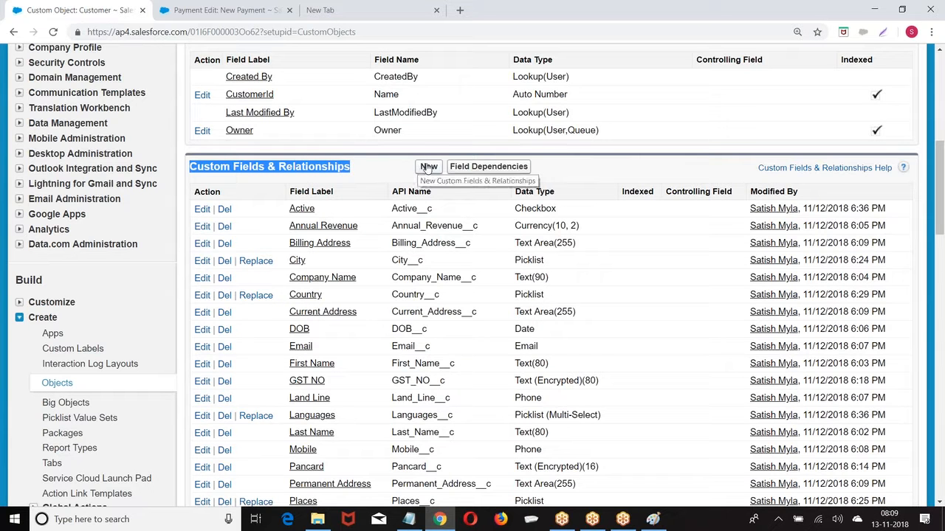
Open Customer's Field Dependencies and start a new dependency
{"action": "left_click", "coordinate": [479, 172]}
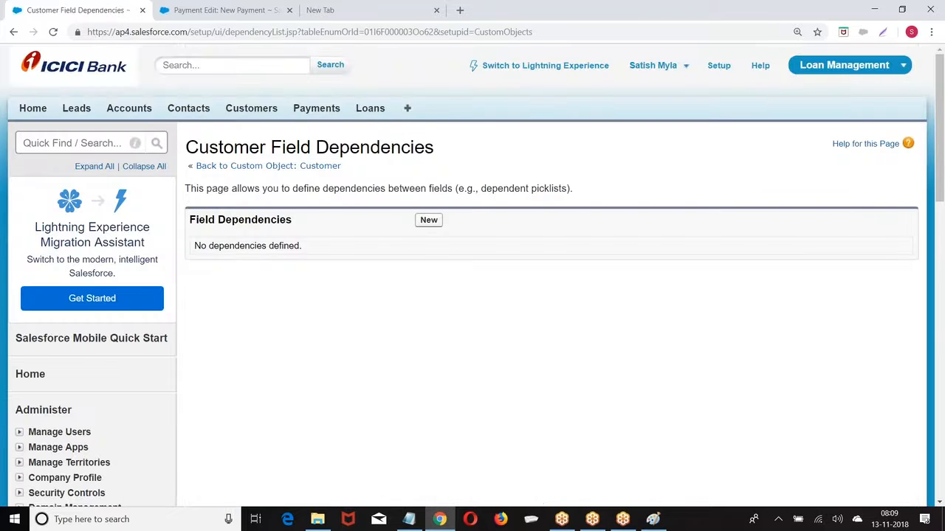
{"action": "left_click", "coordinate": [429, 219]}
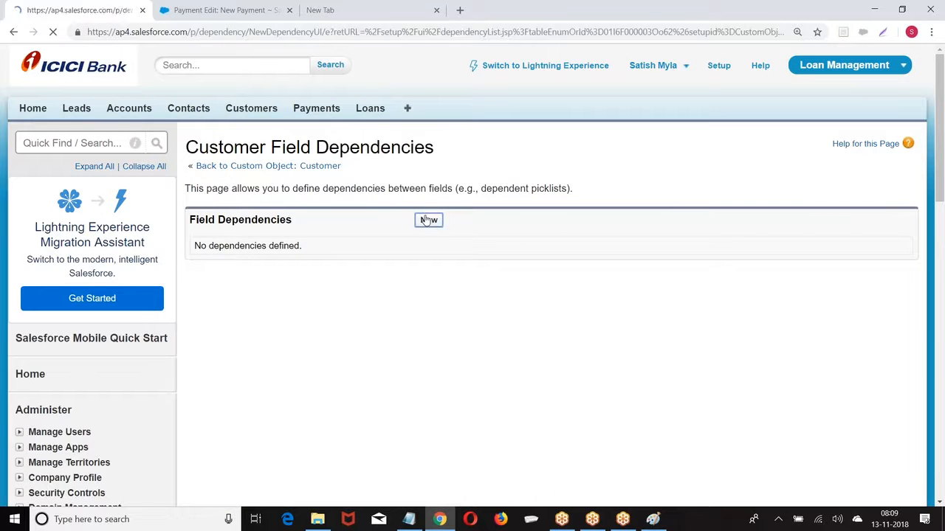
{"action": "scroll", "coordinate": [427, 220], "scroll_direction": "down", "scroll_amount": 2}
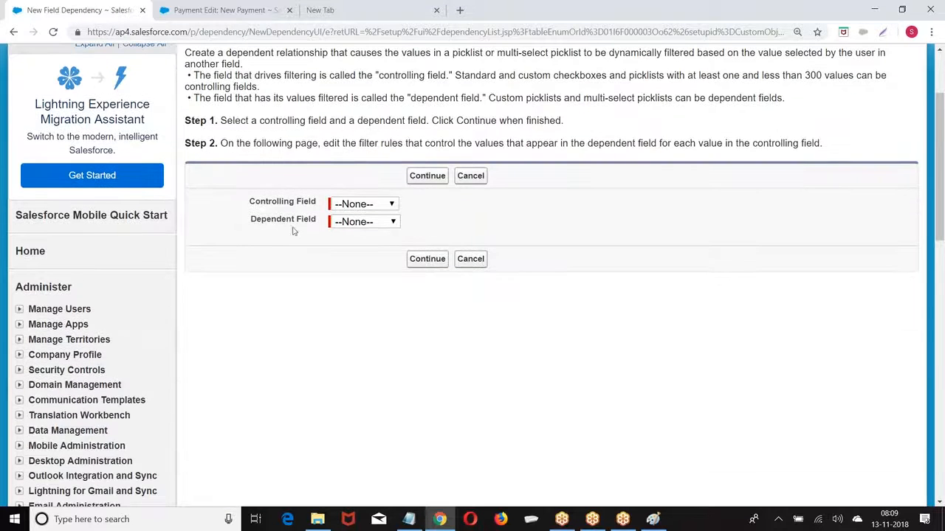
{"action": "left_click_drag", "start_coordinate": [255, 207], "coordinate": [313, 206]}
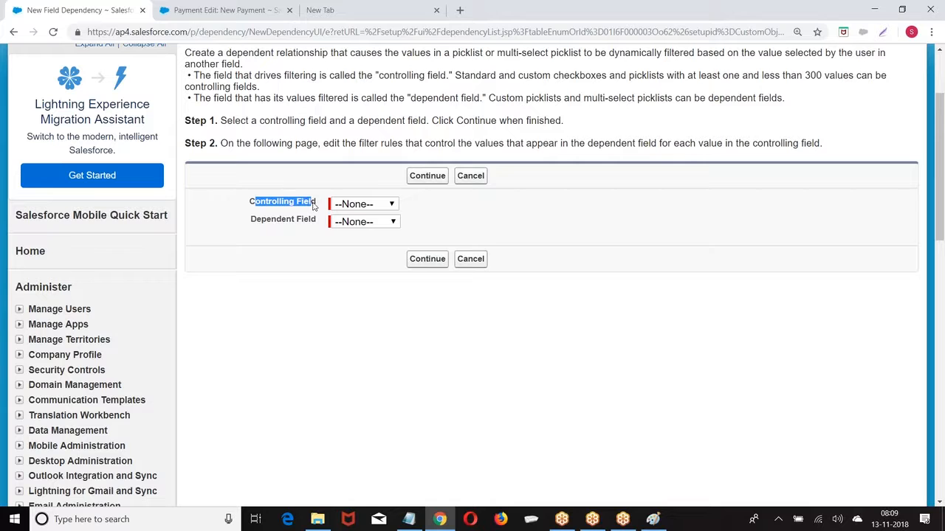
Pick City as the controlling field and review the dependent field choices
{"action": "left_click", "coordinate": [368, 206]}
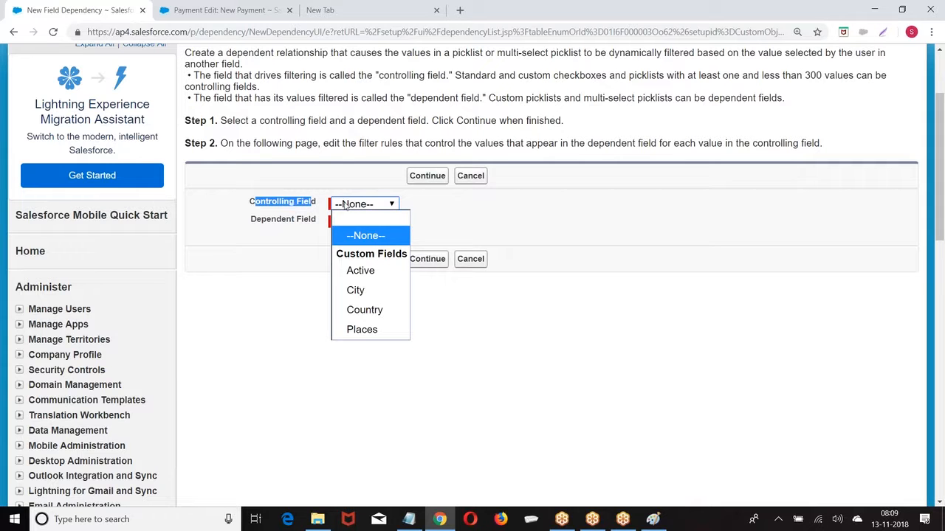
{"action": "left_click", "coordinate": [355, 291]}
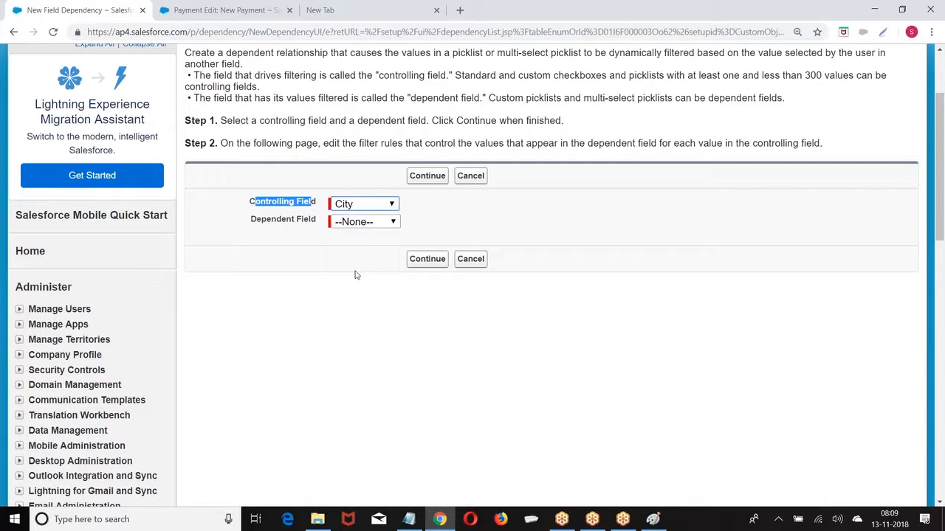
{"action": "left_click", "coordinate": [364, 222]}
{"action": "left_click", "coordinate": [445, 219]}
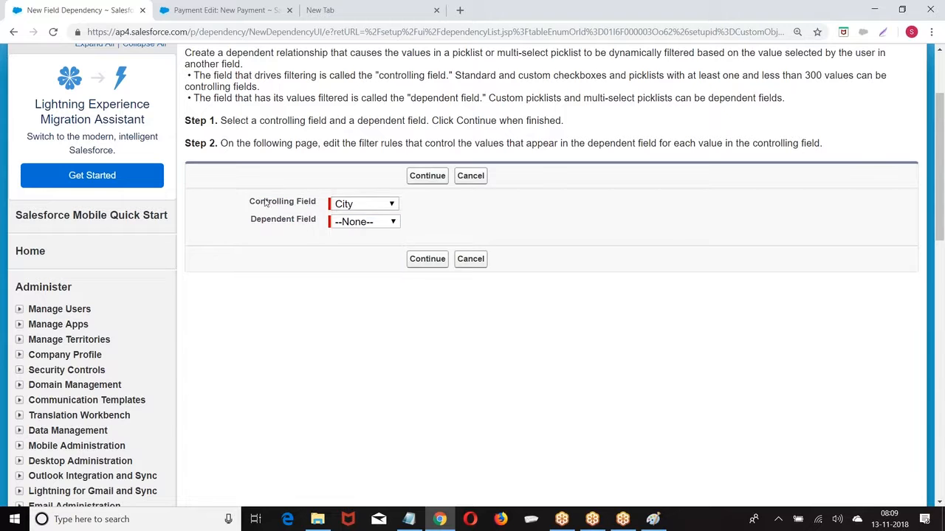
{"action": "left_click_drag", "start_coordinate": [249, 202], "coordinate": [320, 202]}
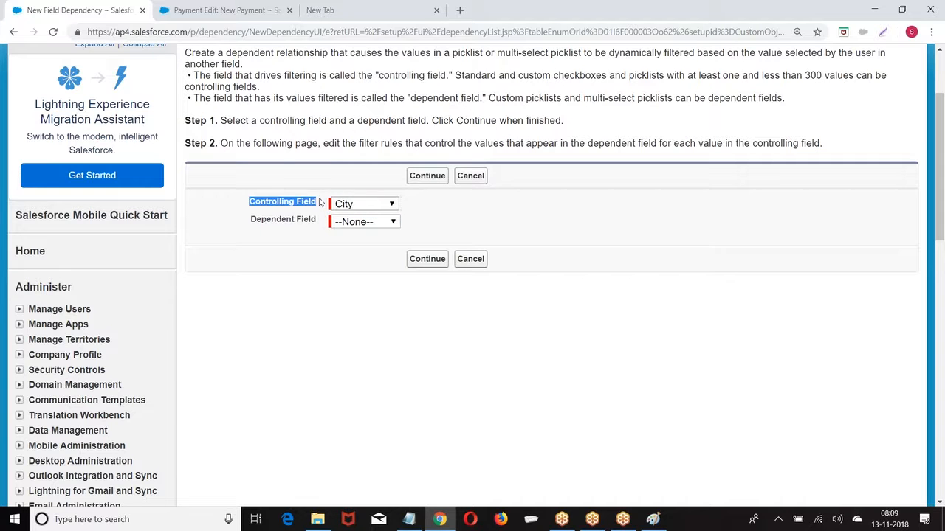
{"action": "left_click", "coordinate": [364, 206]}
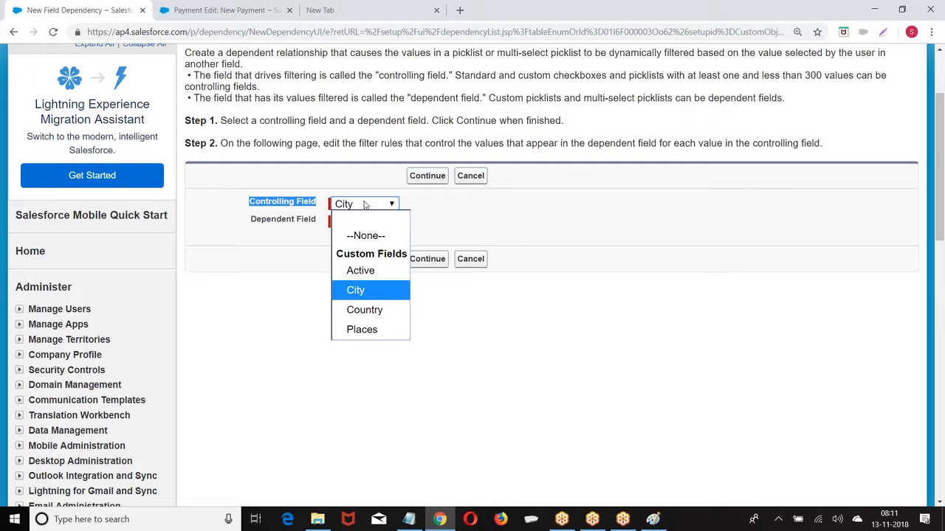
Keep City as the controlling field, choose Places as the dependent field, and continue
{"action": "left_click", "coordinate": [364, 205]}
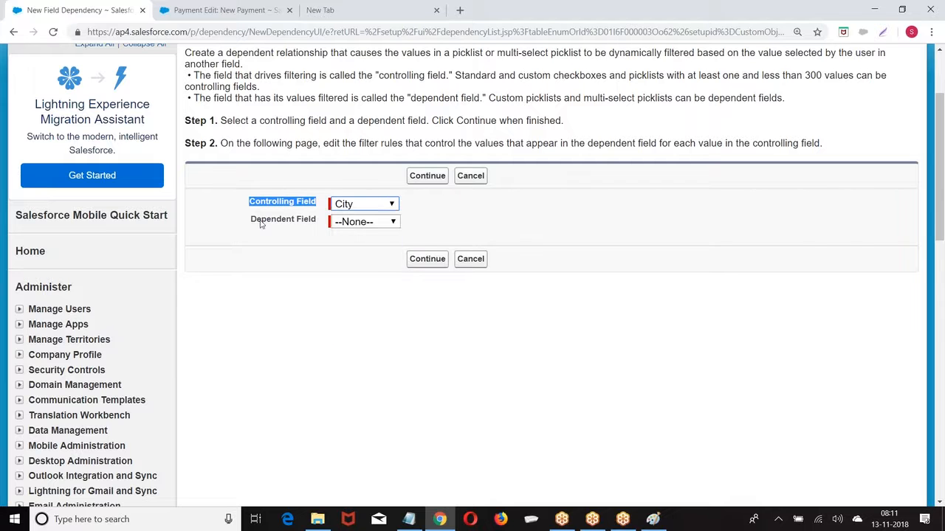
{"action": "left_click", "coordinate": [349, 230]}
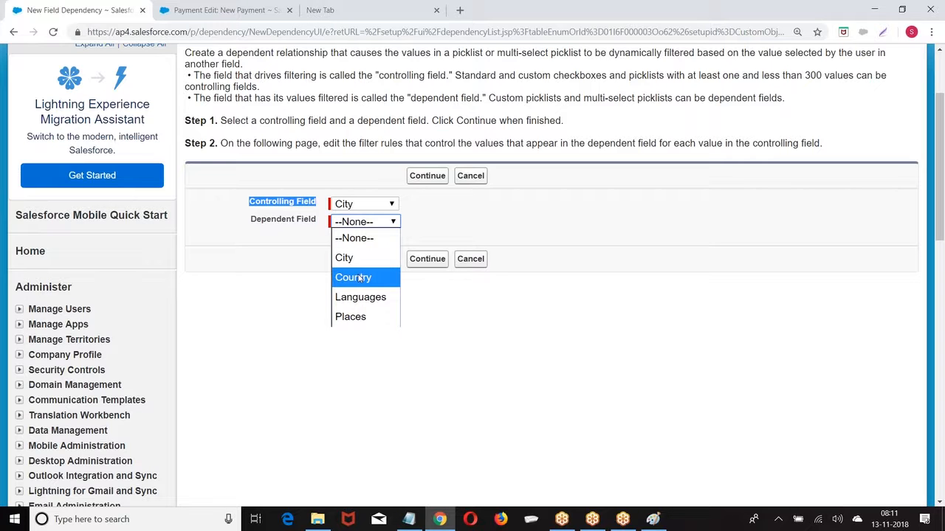
{"action": "left_click", "coordinate": [350, 316]}
{"action": "left_click", "coordinate": [425, 260]}
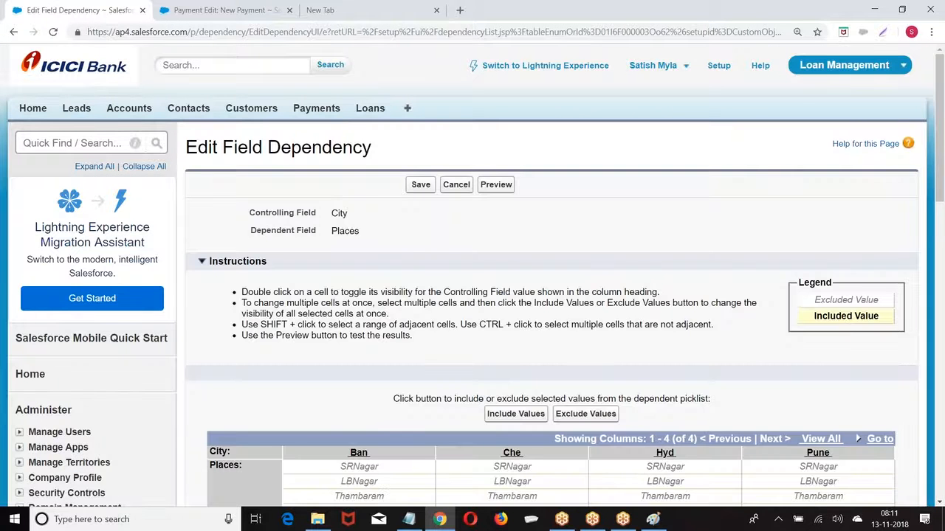
Include WhiteField and Marthali for Ban, and Thambaram and Chromepet for Che
{"action": "scroll", "coordinate": [351, 147], "scroll_direction": "down", "scroll_amount": 4}
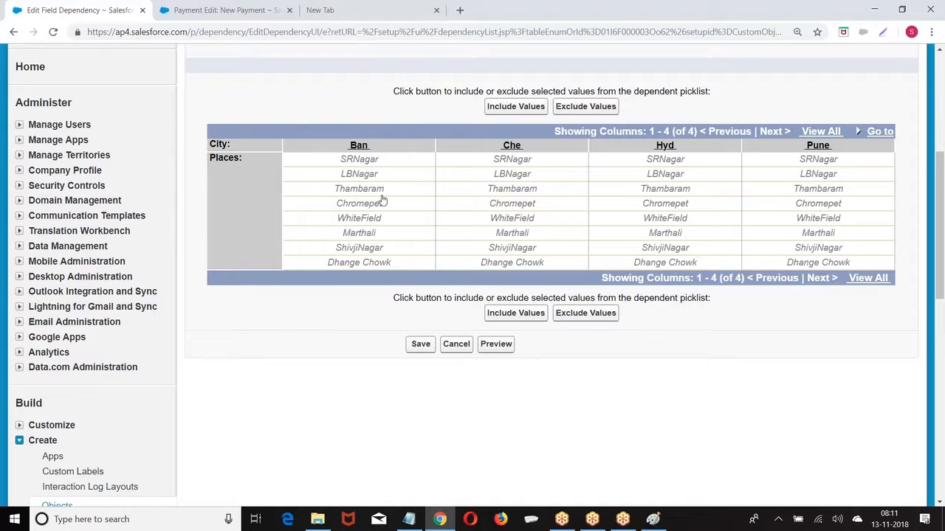
{"action": "left_click", "coordinate": [344, 218]}
{"action": "left_click", "coordinate": [516, 106]}
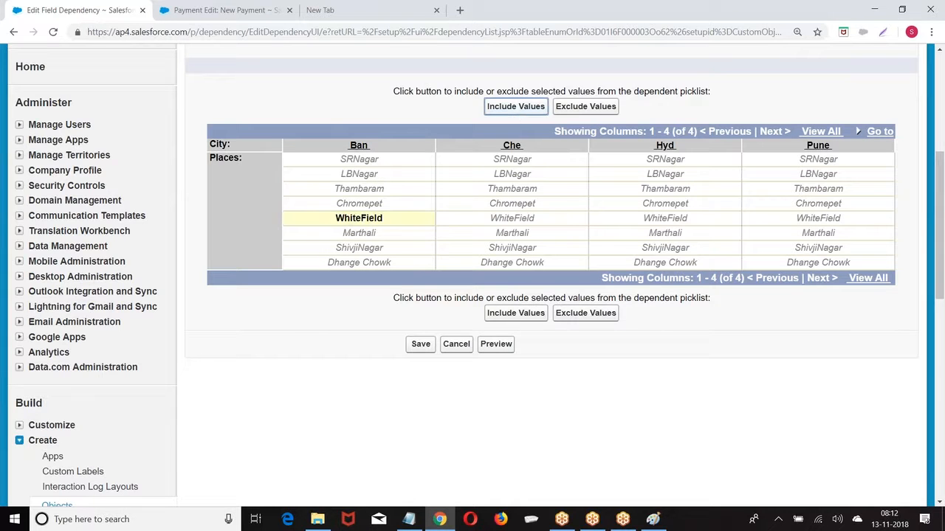
{"action": "left_click", "coordinate": [345, 235]}
{"action": "left_click", "coordinate": [516, 106]}
{"action": "left_click", "coordinate": [513, 190]}
{"action": "left_click", "coordinate": [516, 108]}
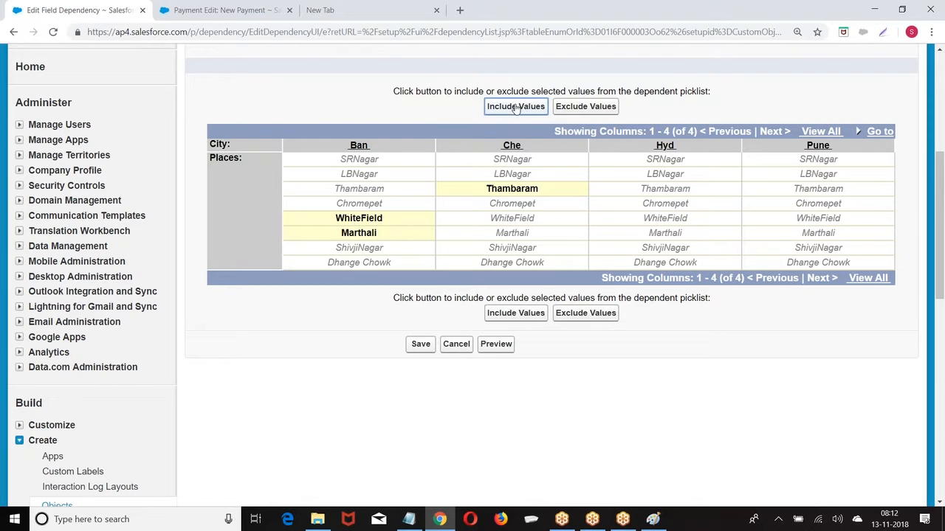
{"action": "left_click", "coordinate": [509, 206]}
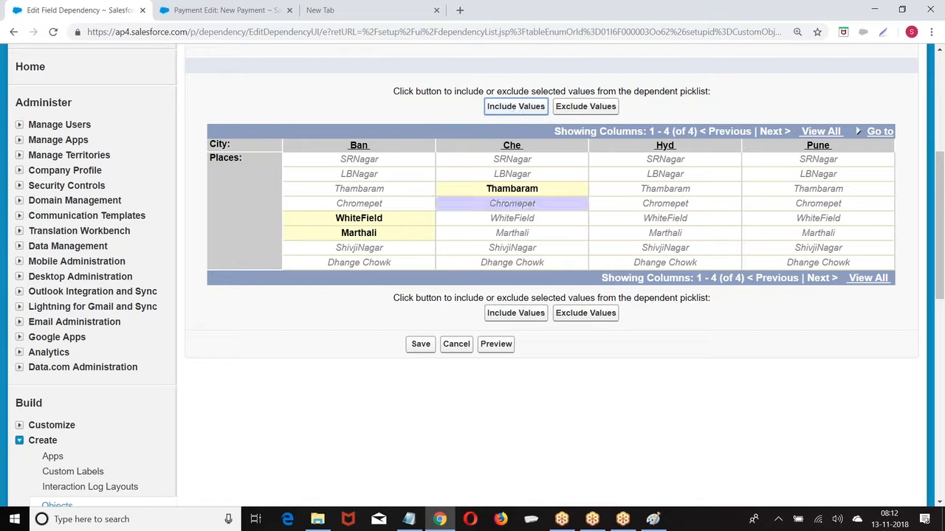
{"action": "left_click", "coordinate": [507, 109]}
Include SRNagar and LBNagar for Hyd and Dhange Chowk for Pune, excluding ShivjiNagar, then save
{"action": "left_click", "coordinate": [673, 158]}
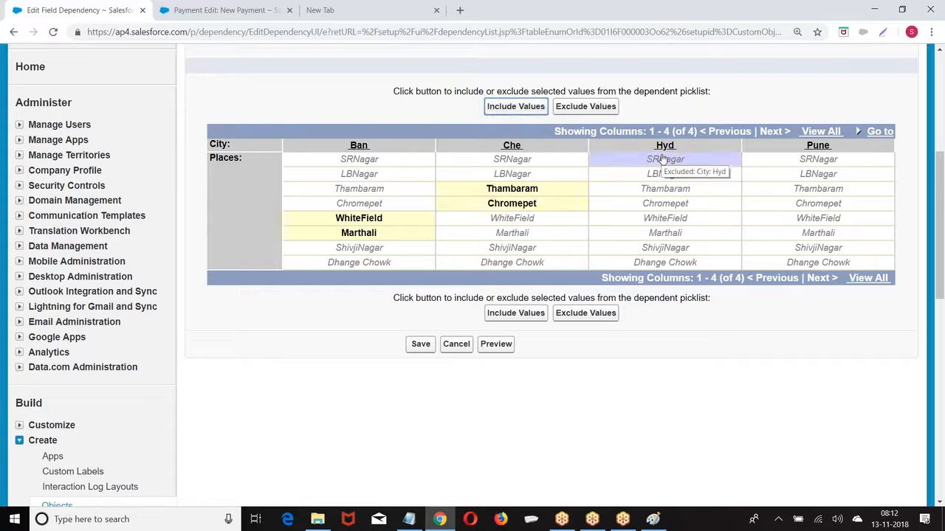
{"action": "left_click", "coordinate": [506, 106]}
{"action": "left_click", "coordinate": [674, 178]}
{"action": "left_click", "coordinate": [521, 109]}
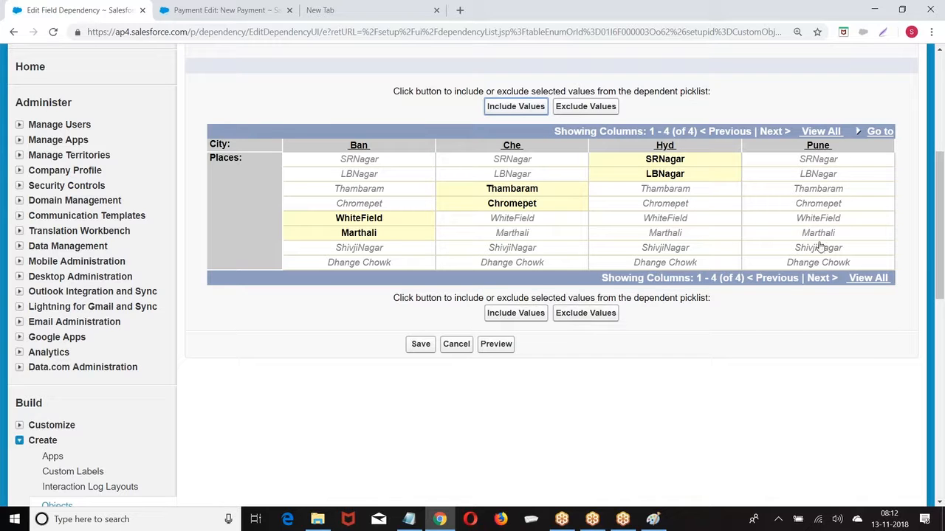
{"action": "left_click", "coordinate": [818, 248]}
{"action": "left_click", "coordinate": [516, 106]}
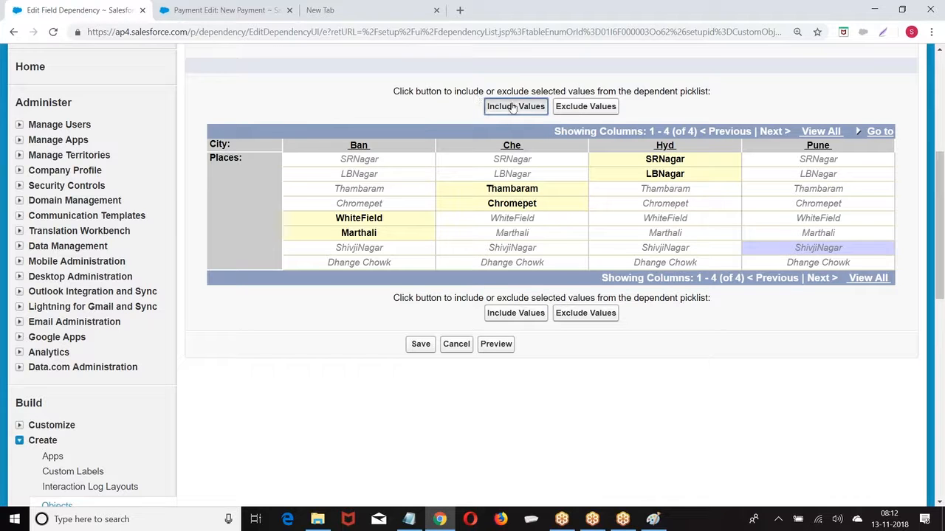
{"action": "left_click", "coordinate": [803, 266]}
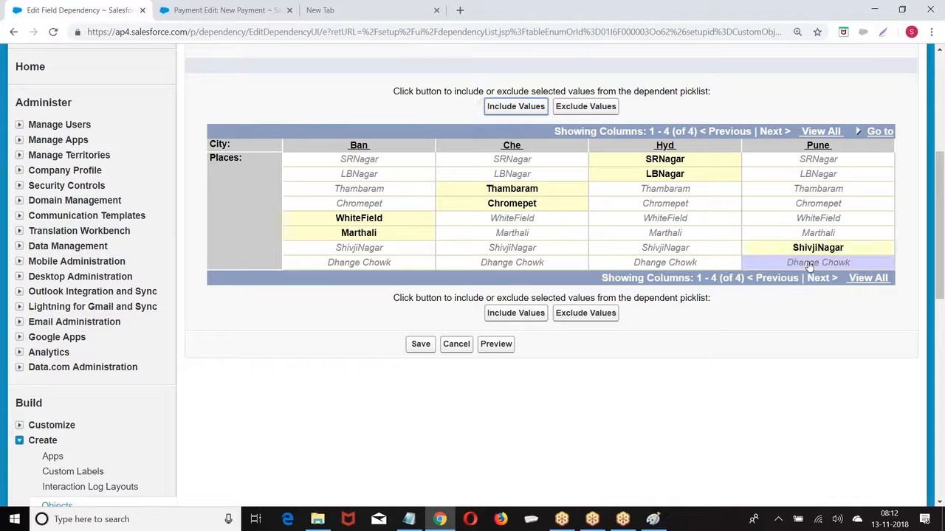
{"action": "left_click", "coordinate": [526, 108]}
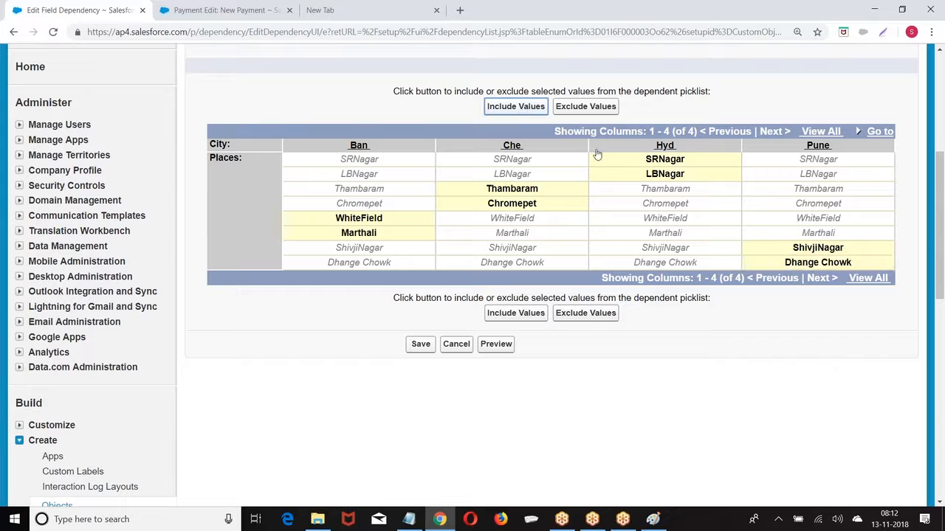
{"action": "left_click", "coordinate": [809, 252]}
{"action": "left_click", "coordinate": [586, 106]}
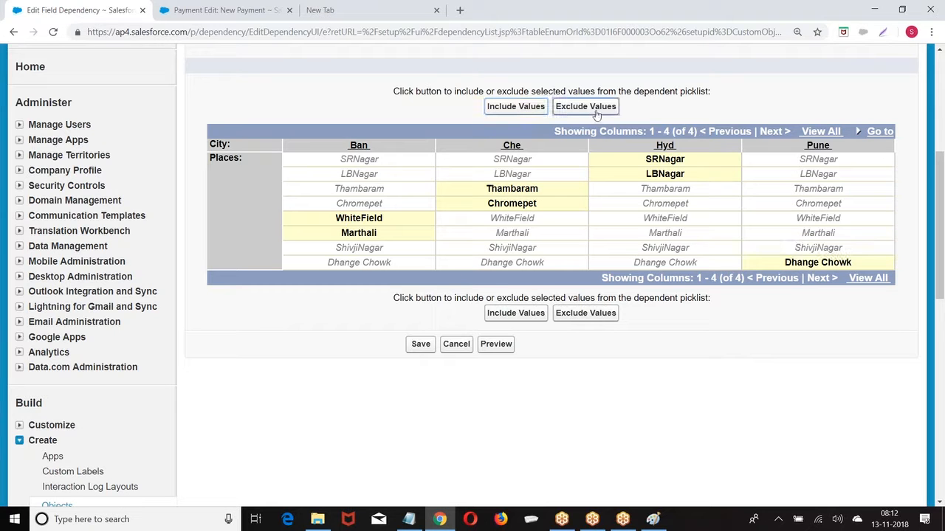
{"action": "left_click", "coordinate": [793, 248]}
{"action": "left_click", "coordinate": [576, 106]}
{"action": "left_click", "coordinate": [422, 344]}
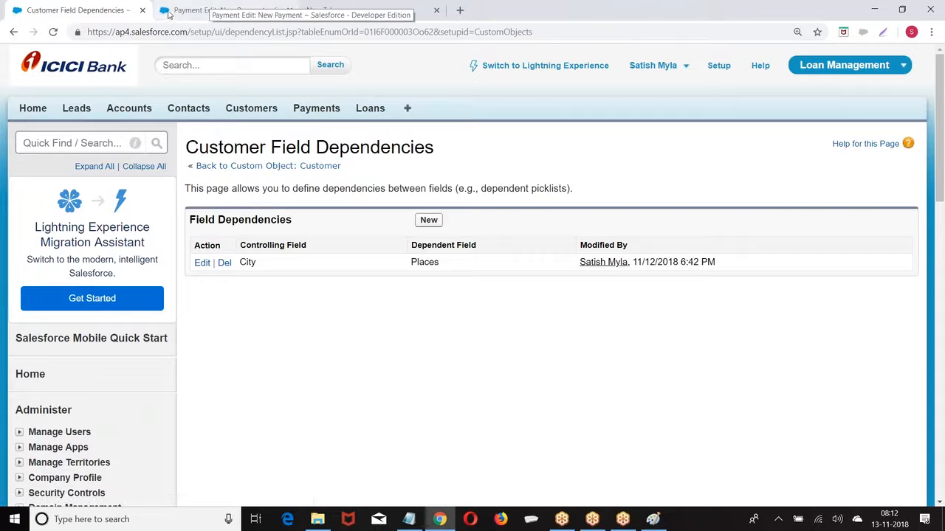
Start a new Customer record from the Customers home page
{"action": "left_click", "coordinate": [212, 9]}
{"action": "left_click", "coordinate": [244, 107]}
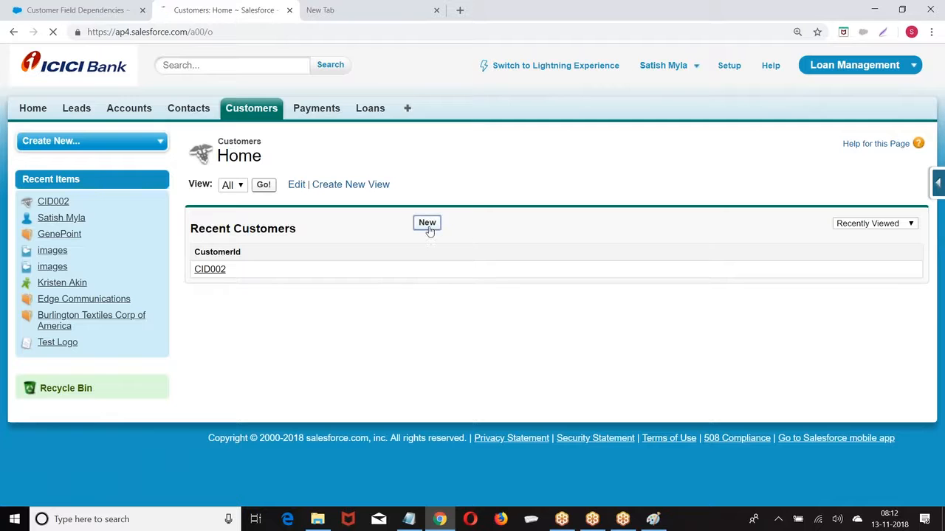
{"action": "left_click", "coordinate": [428, 225]}
{"action": "scroll", "coordinate": [663, 198], "scroll_direction": "down", "scroll_amount": 3}
{"action": "scroll", "coordinate": [662, 198], "scroll_direction": "up", "scroll_amount": 2}
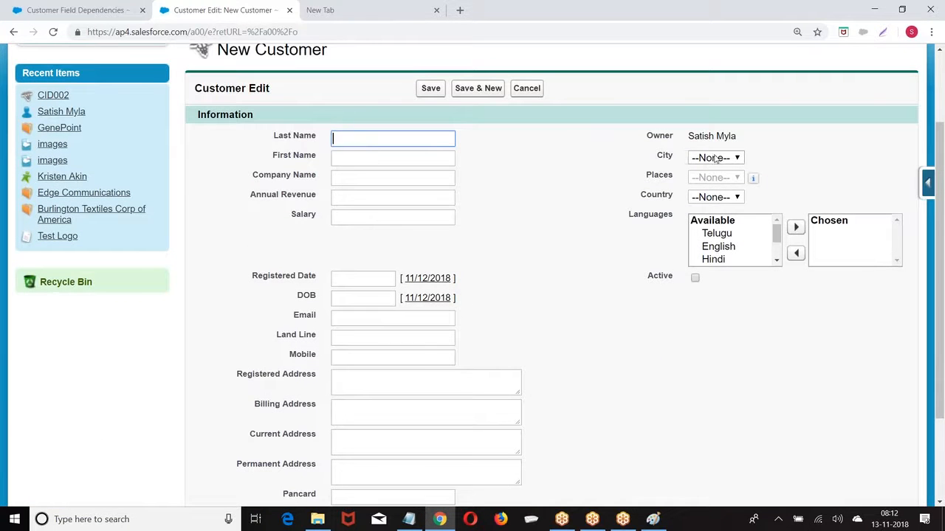
Set City to Ban, then Che, checking the Places options offered for each
{"action": "left_click", "coordinate": [718, 158]}
{"action": "left_click", "coordinate": [701, 194]}
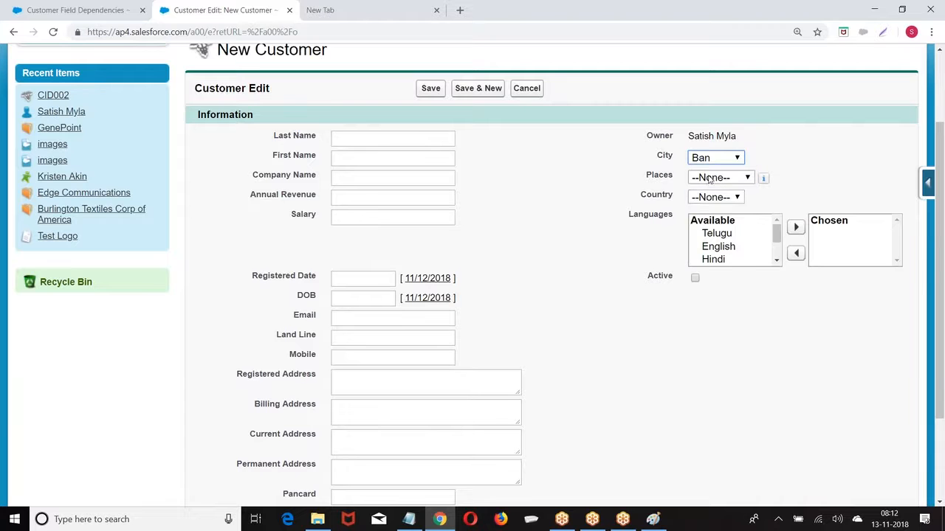
{"action": "left_click", "coordinate": [711, 178]}
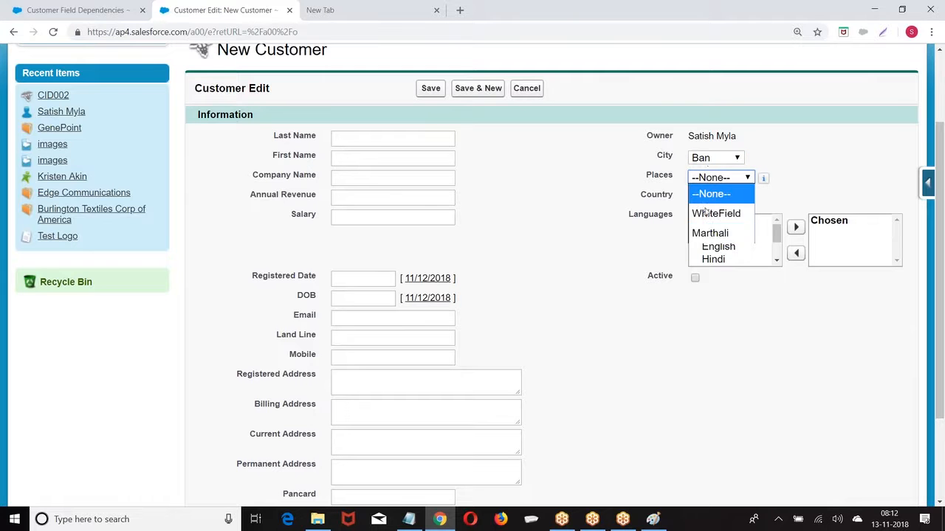
{"action": "left_click", "coordinate": [713, 158]}
{"action": "left_click", "coordinate": [703, 212]}
{"action": "left_click", "coordinate": [710, 177]}
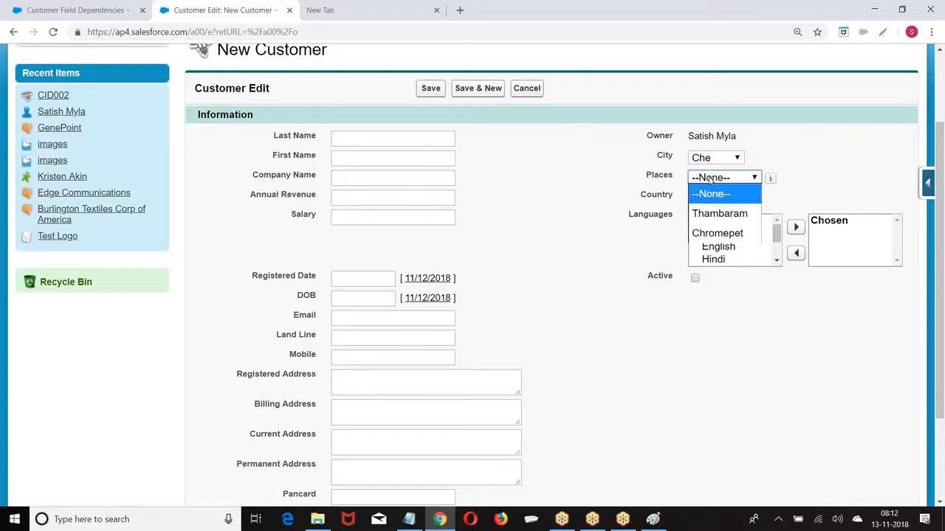
{"action": "left_click", "coordinate": [549, 295]}
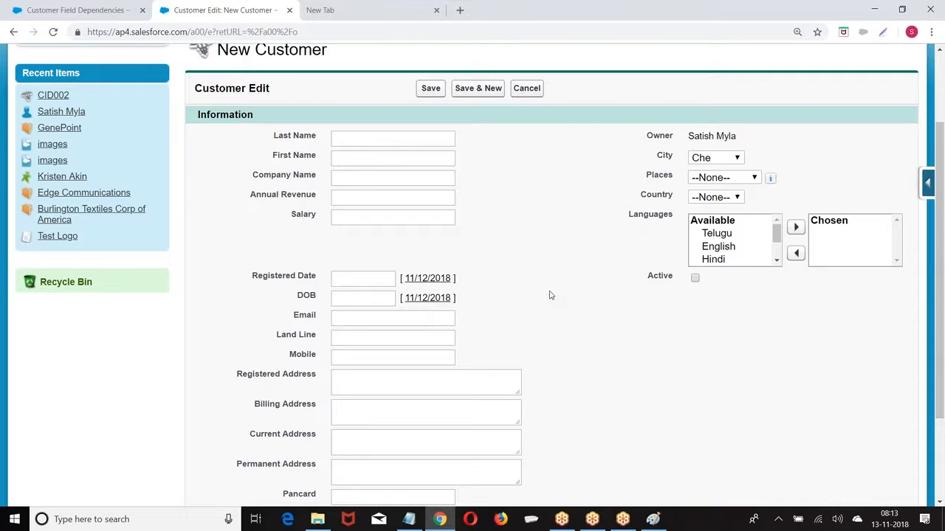
Launch Setup in a new tab from the gear menu
{"action": "scroll", "coordinate": [549, 295], "scroll_direction": "up", "scroll_amount": 3}
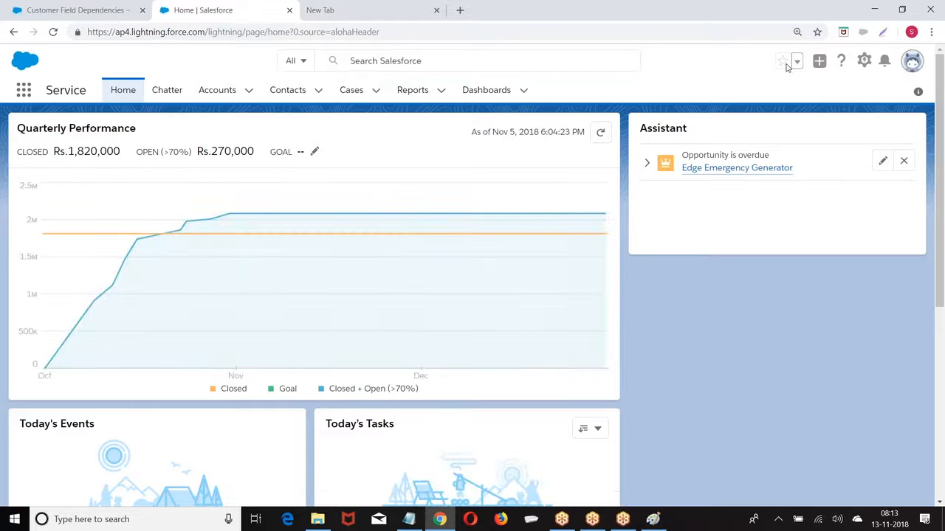
{"action": "left_click", "coordinate": [865, 62]}
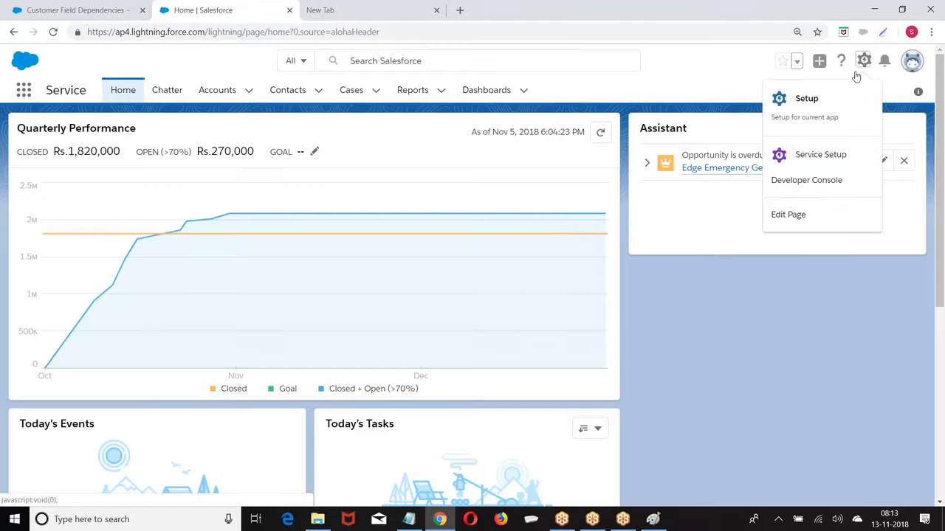
{"action": "left_click", "coordinate": [805, 103]}
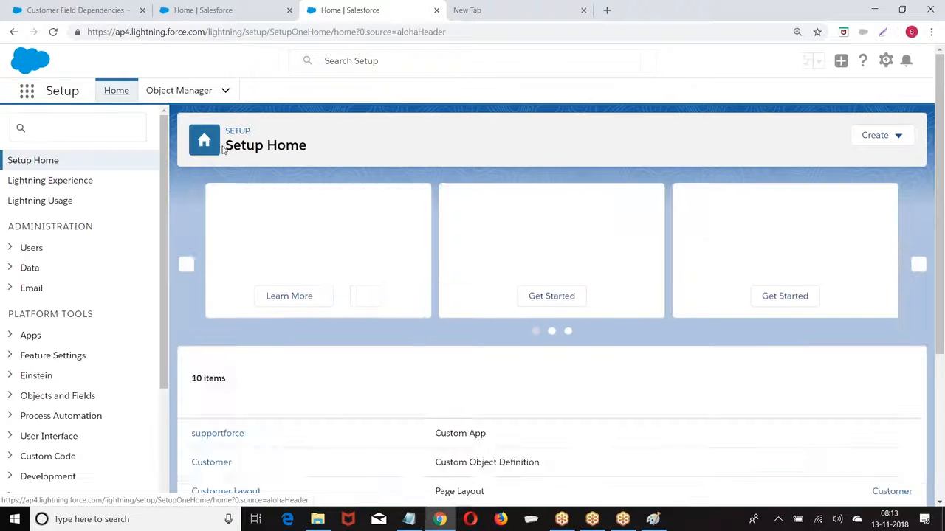
Go through Objects and Fields > Object Manager to the Payment object's Fields & Relationships
{"action": "scroll", "coordinate": [111, 195], "scroll_direction": "down", "scroll_amount": 2}
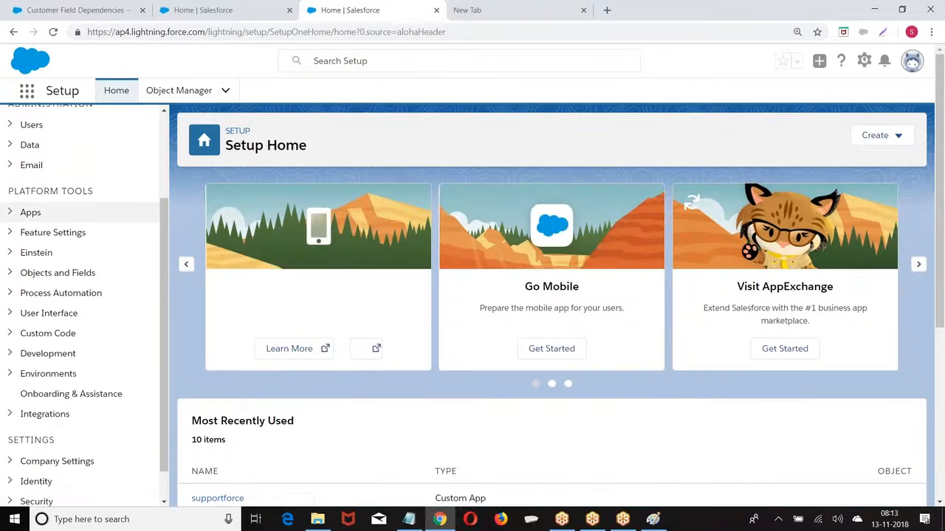
{"action": "scroll", "coordinate": [130, 190], "scroll_direction": "down", "scroll_amount": 1}
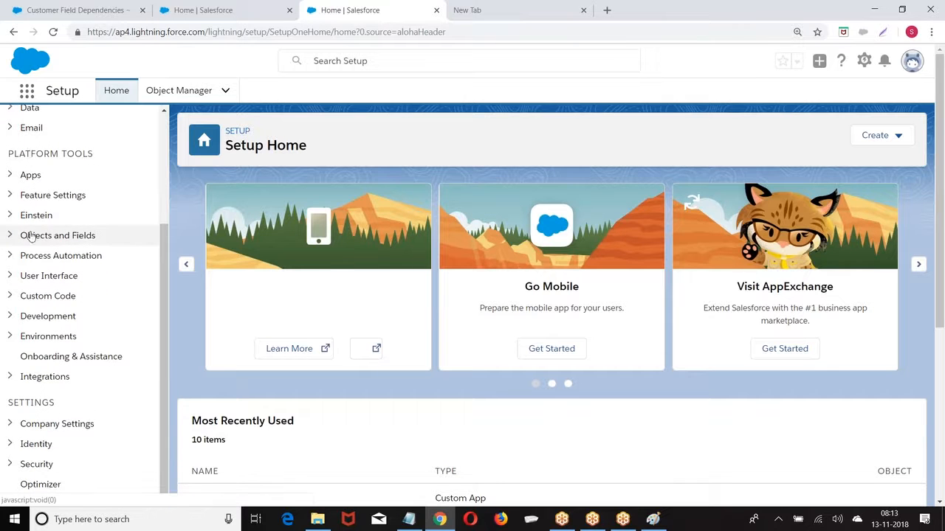
{"action": "left_click", "coordinate": [10, 236]}
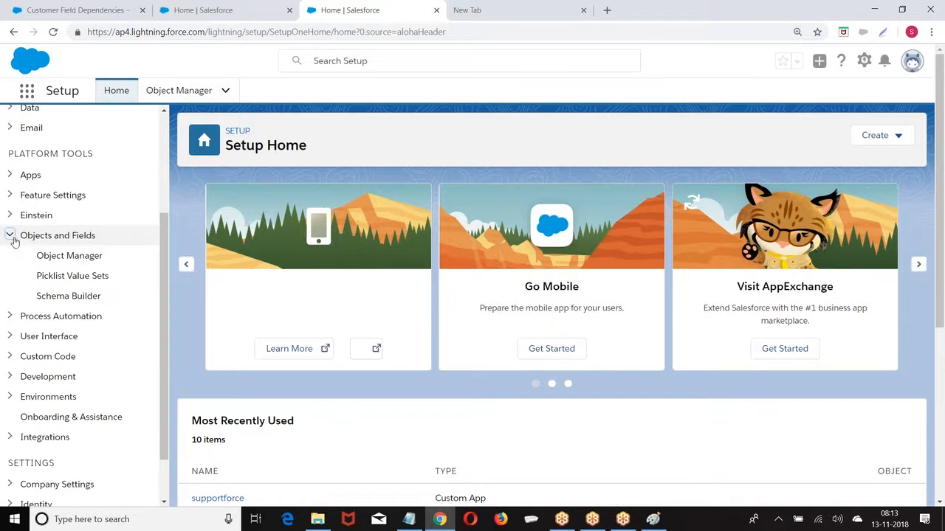
{"action": "left_click", "coordinate": [57, 256]}
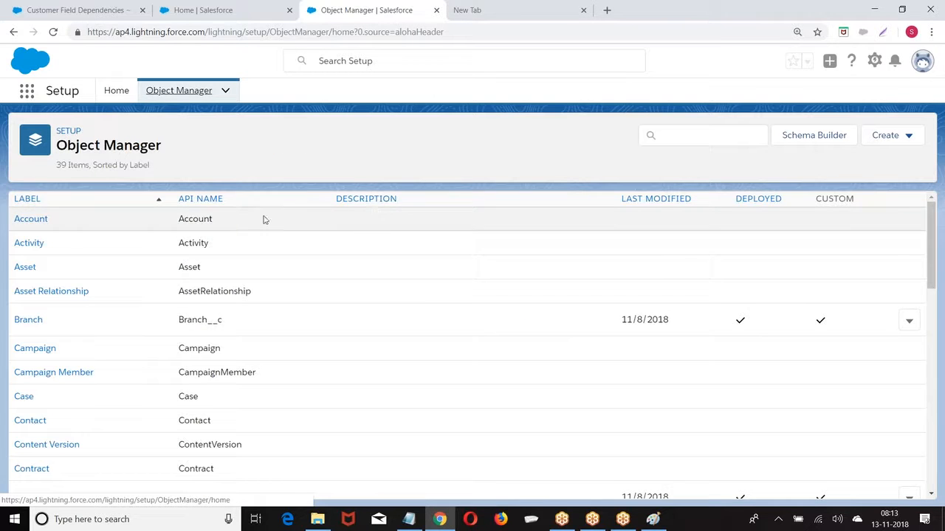
{"action": "scroll", "coordinate": [92, 244], "scroll_direction": "down", "scroll_amount": 6}
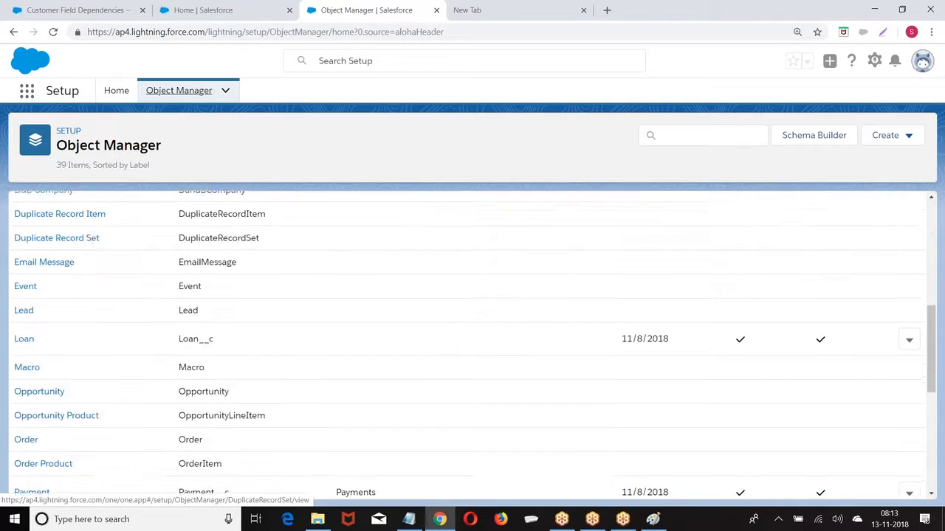
{"action": "scroll", "coordinate": [88, 251], "scroll_direction": "down", "scroll_amount": 2}
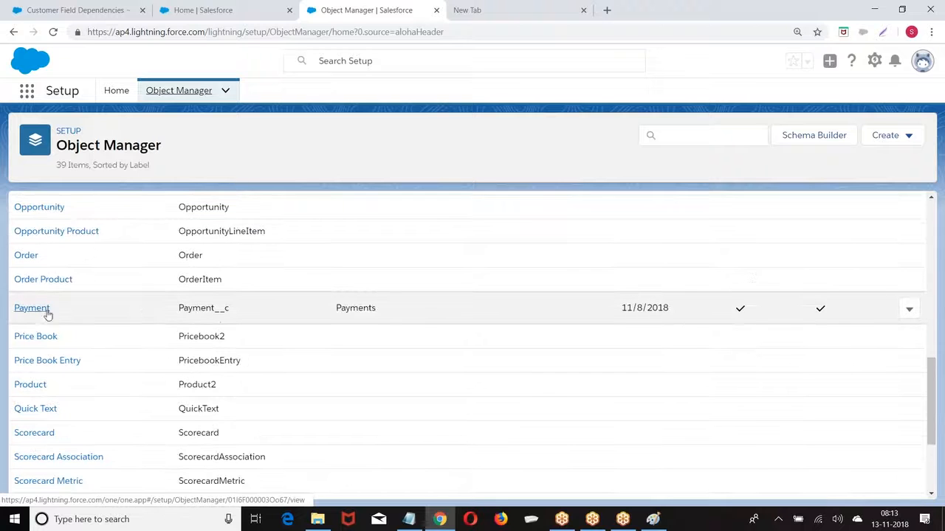
{"action": "left_click", "coordinate": [26, 309]}
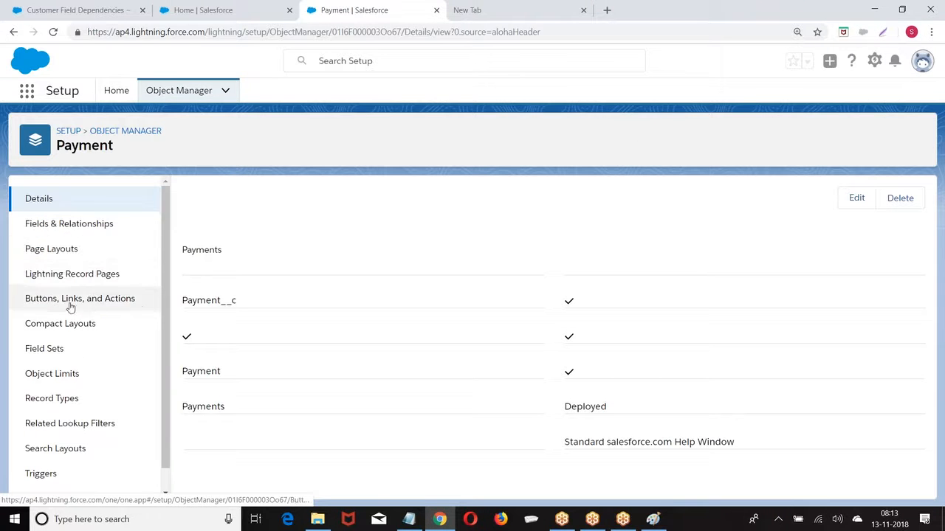
{"action": "left_click", "coordinate": [51, 225]}
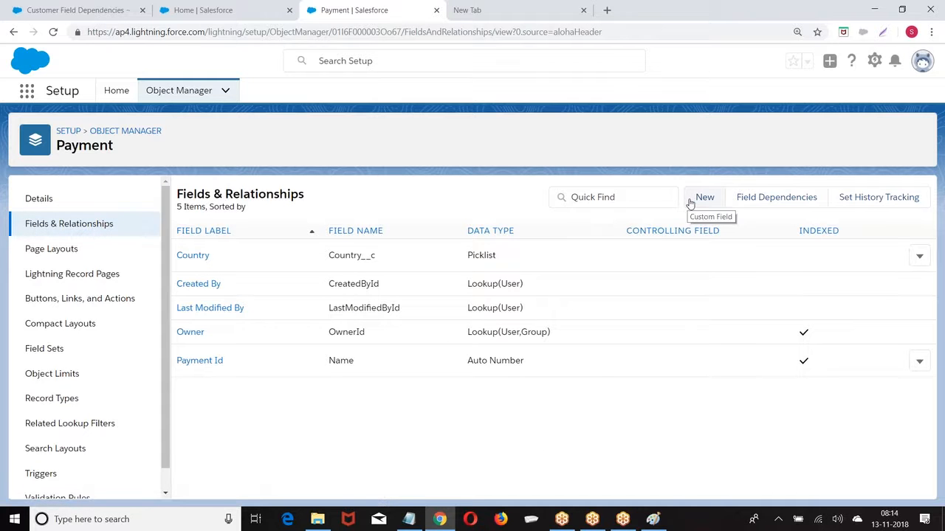
Open a fresh Setup Home tab and close the old Payment tab
{"action": "left_click", "coordinate": [874, 62]}
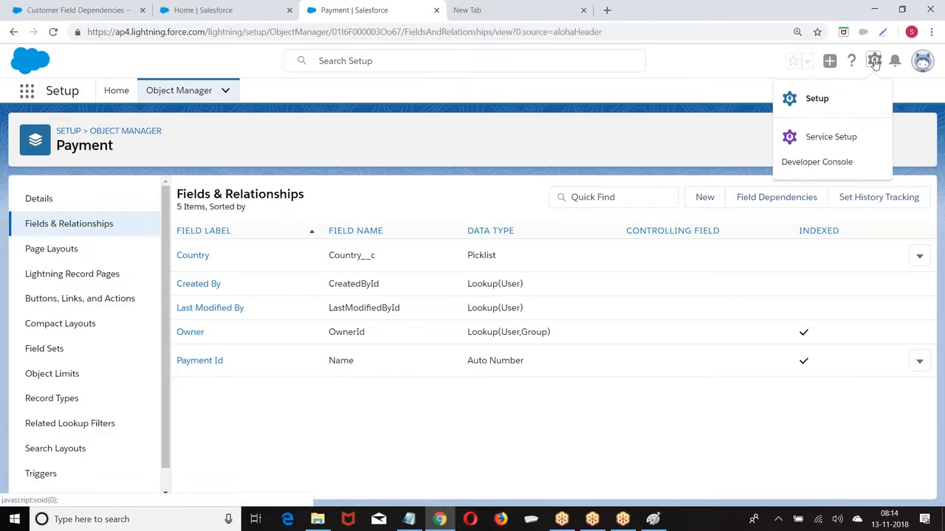
{"action": "left_click", "coordinate": [817, 98]}
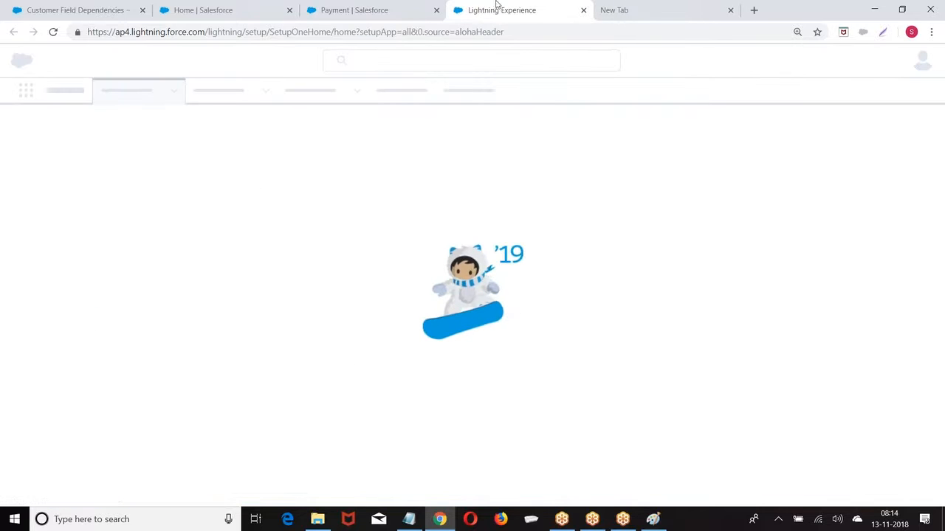
{"action": "middle_click", "coordinate": [419, 16]}
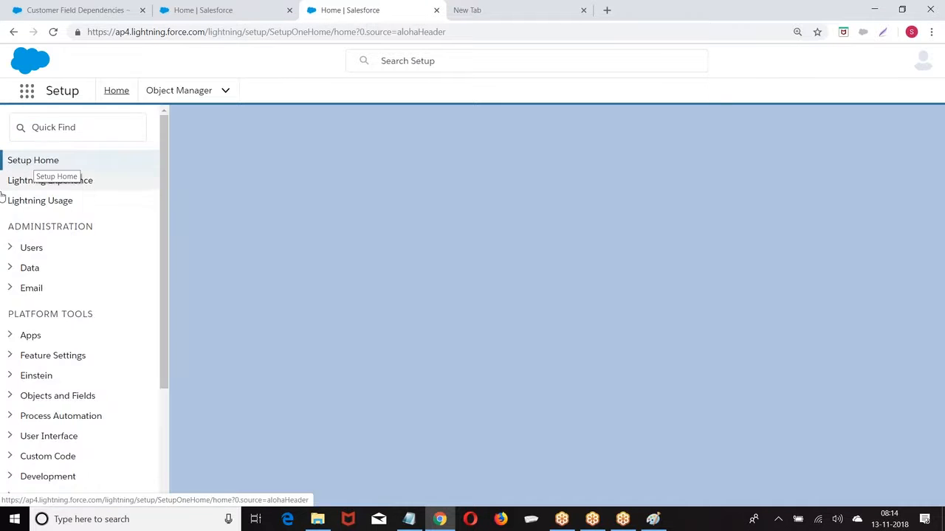
Navigate Object Manager to Payment's Fields & Relationships and start a new custom field
{"action": "scroll", "coordinate": [18, 210], "scroll_direction": "down", "scroll_amount": 2}
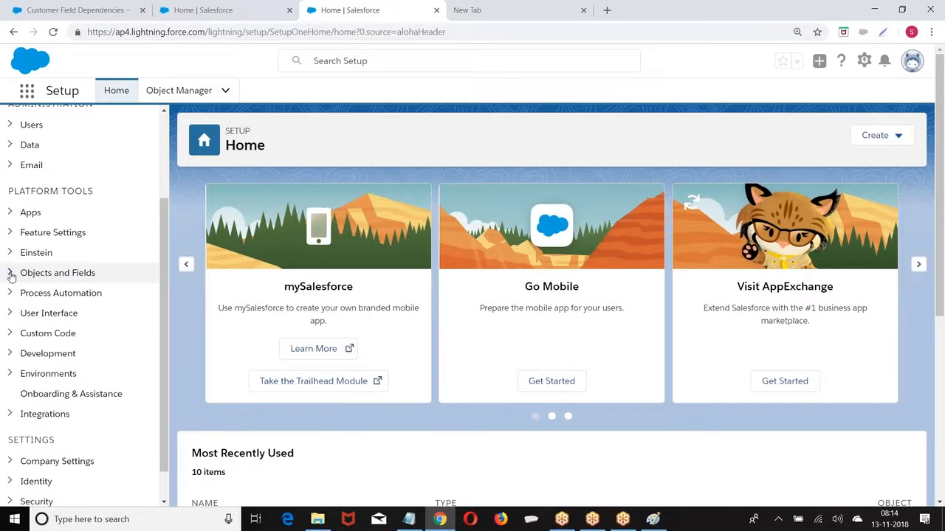
{"action": "left_click", "coordinate": [10, 273]}
{"action": "left_click", "coordinate": [86, 295]}
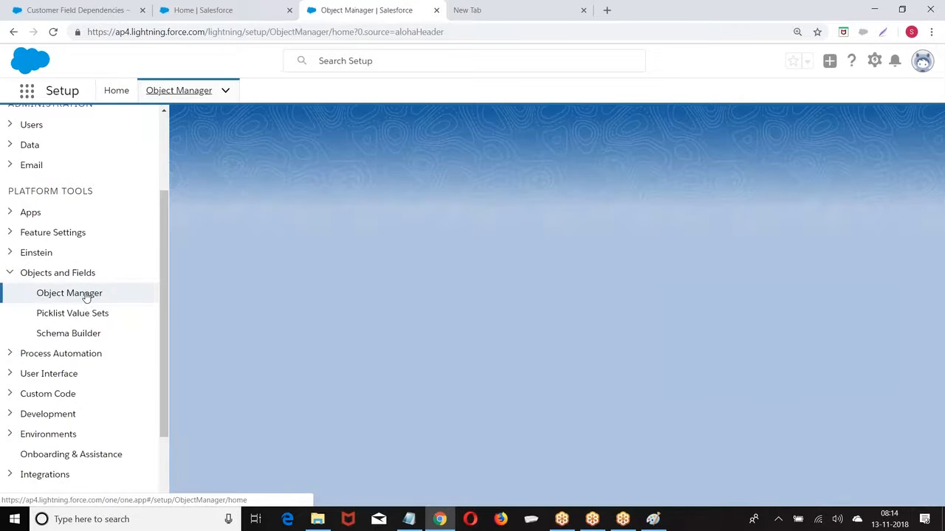
{"action": "scroll", "coordinate": [79, 329], "scroll_direction": "down", "scroll_amount": 2}
{"action": "scroll", "coordinate": [79, 328], "scroll_direction": "down", "scroll_amount": 6}
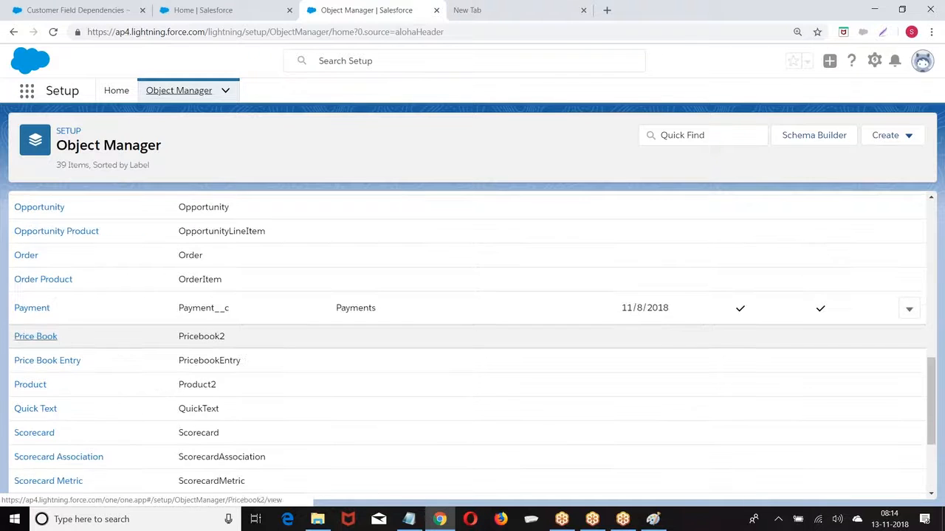
{"action": "left_click", "coordinate": [30, 309]}
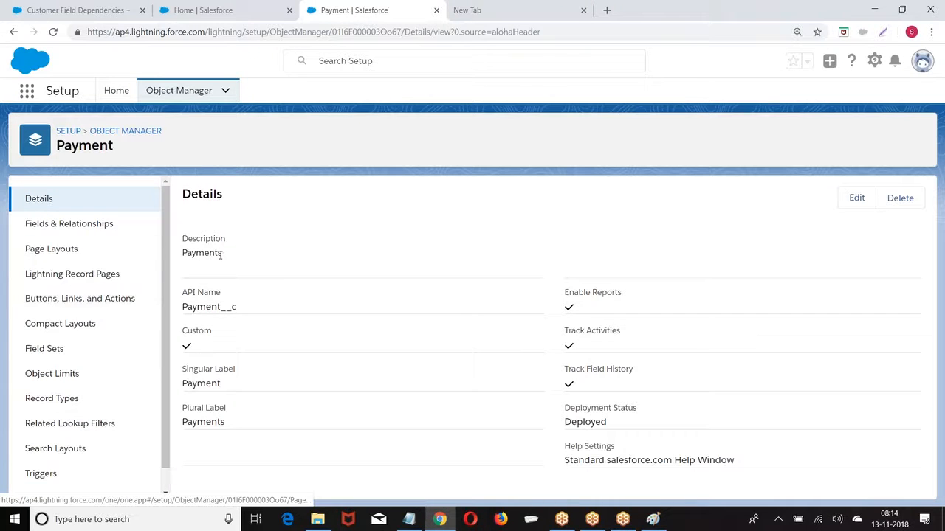
{"action": "left_click", "coordinate": [77, 227]}
{"action": "left_click", "coordinate": [705, 199]}
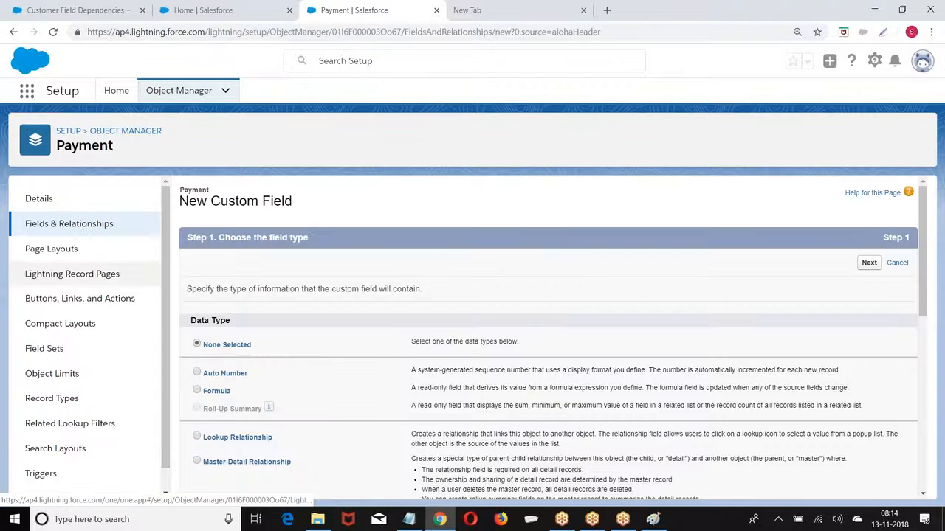
Create the Currency field 'Amount' on Payment, kept on Payment Layout, then Save & New
{"action": "scroll", "coordinate": [186, 252], "scroll_direction": "down", "scroll_amount": 5}
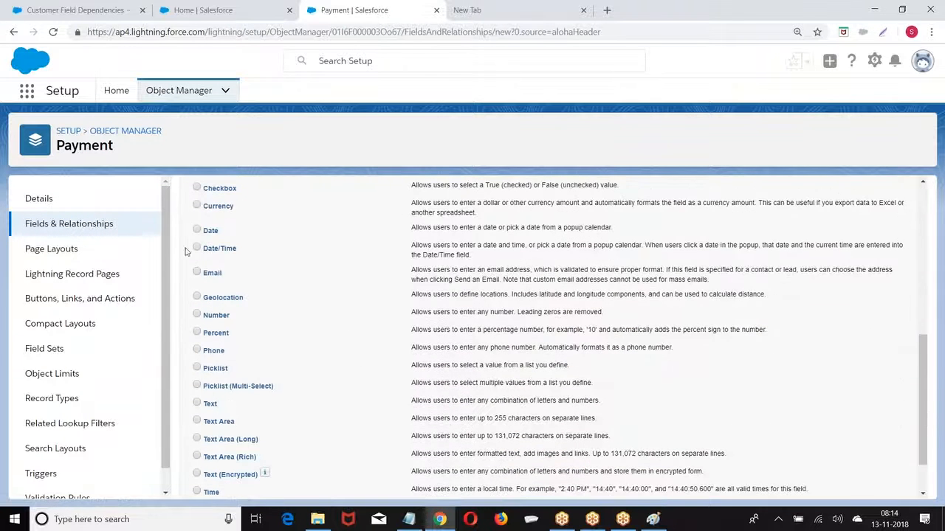
{"action": "scroll", "coordinate": [568, 261], "scroll_direction": "up", "scroll_amount": 5}
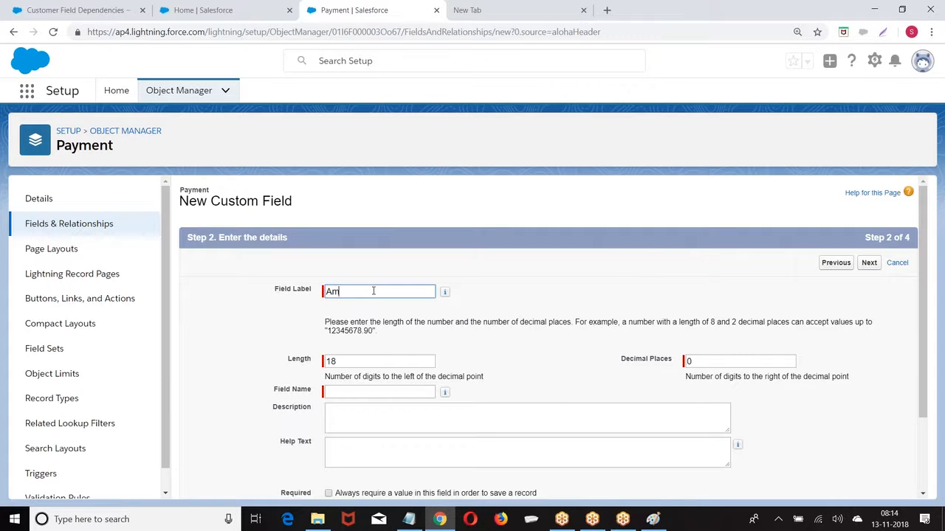
{"action": "left_click", "coordinate": [670, 236]}
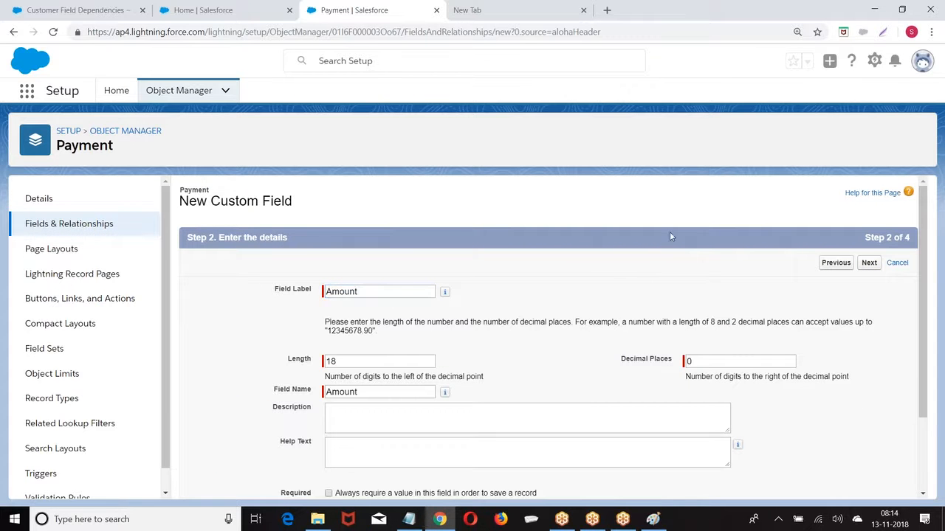
{"action": "left_click", "coordinate": [870, 263]}
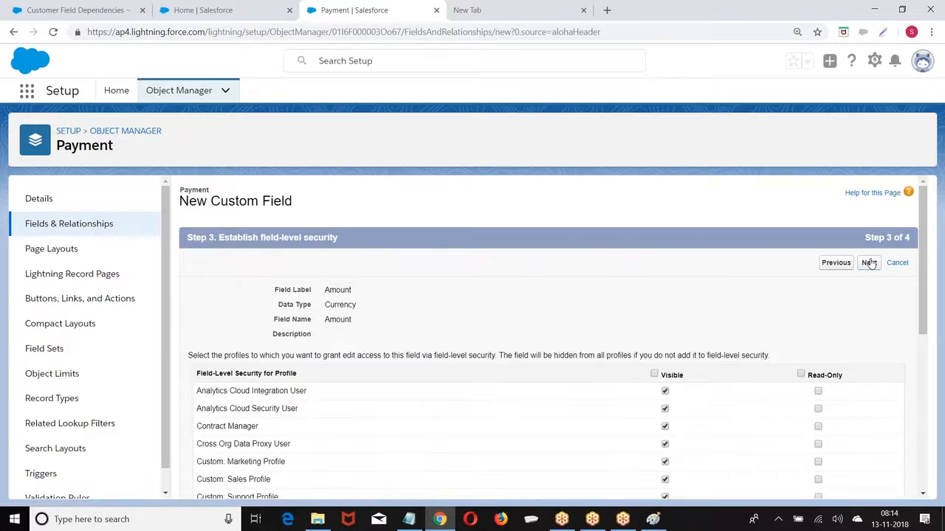
{"action": "left_click", "coordinate": [869, 263]}
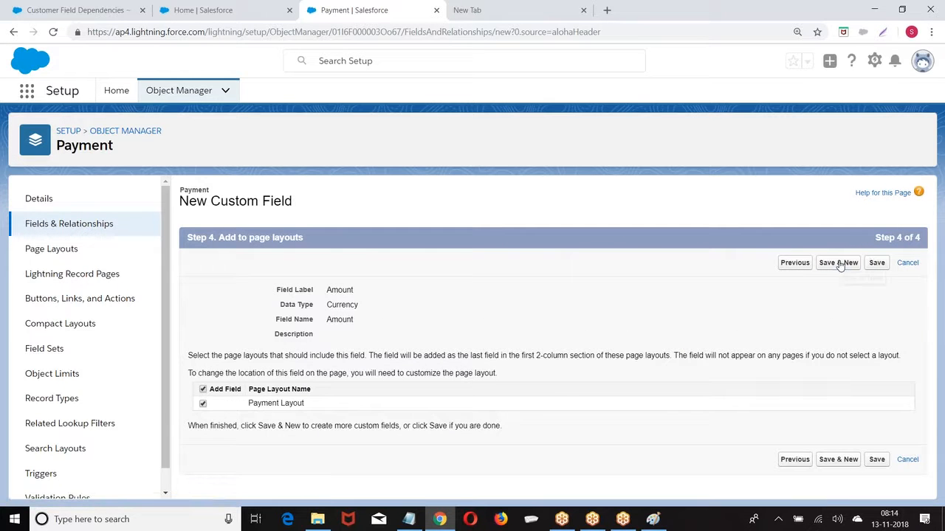
{"action": "left_click", "coordinate": [838, 263]}
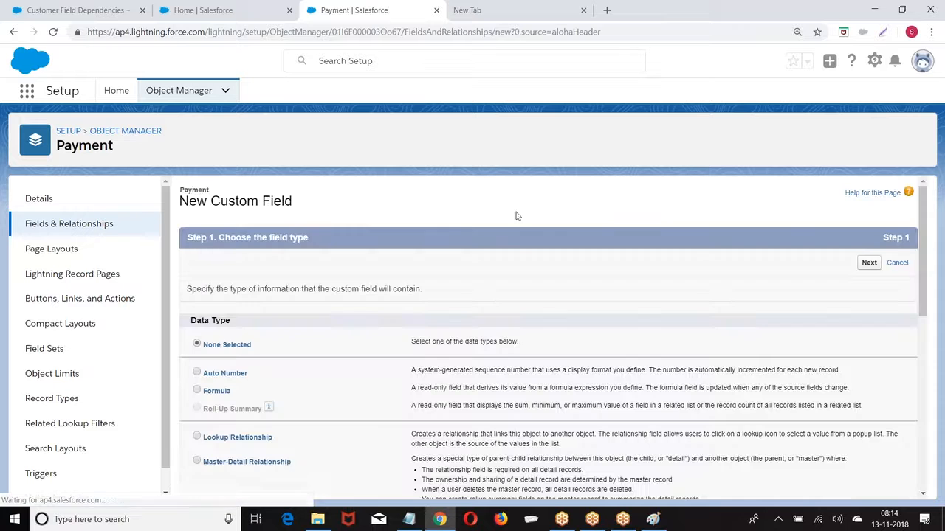
Leave the field wizard and go back to the Payment field list
{"action": "left_click", "coordinate": [874, 60]}
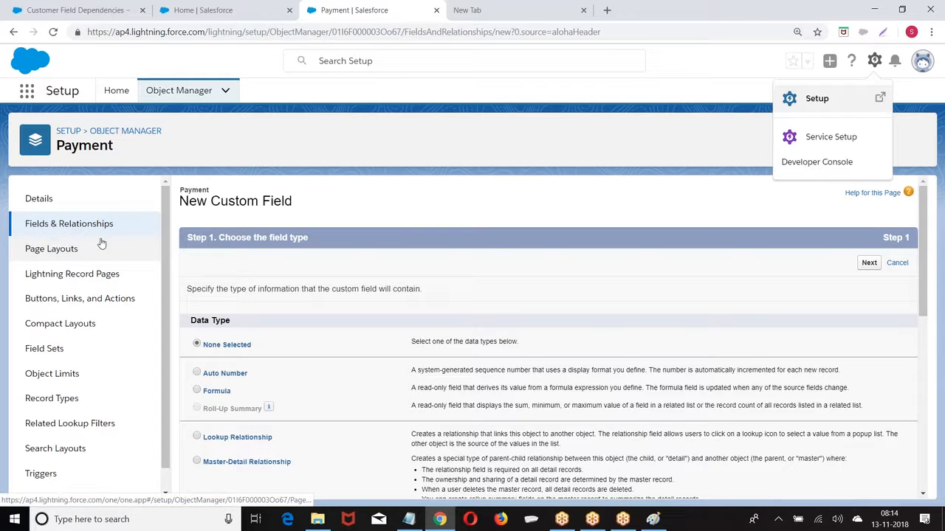
{"action": "left_click", "coordinate": [567, 205]}
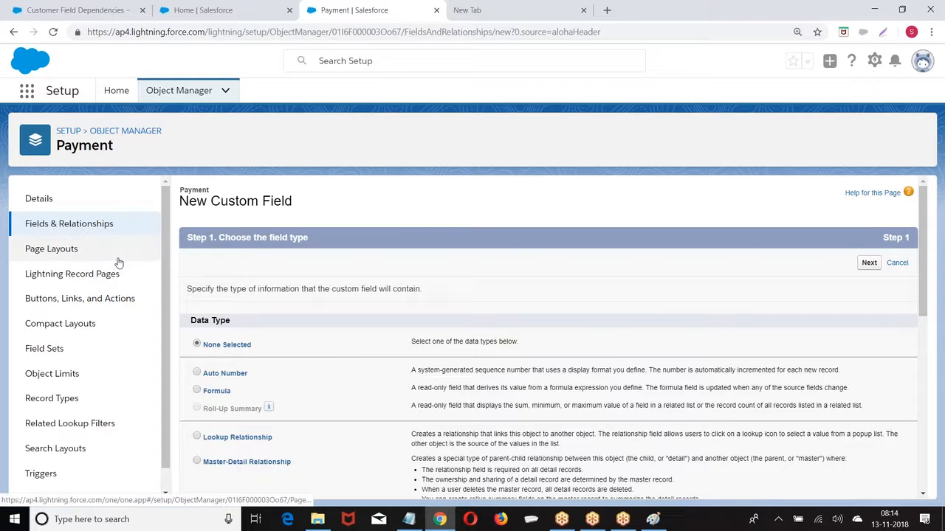
{"action": "scroll", "coordinate": [162, 274], "scroll_direction": "down", "scroll_amount": 1}
{"action": "scroll", "coordinate": [89, 251], "scroll_direction": "up", "scroll_amount": 1}
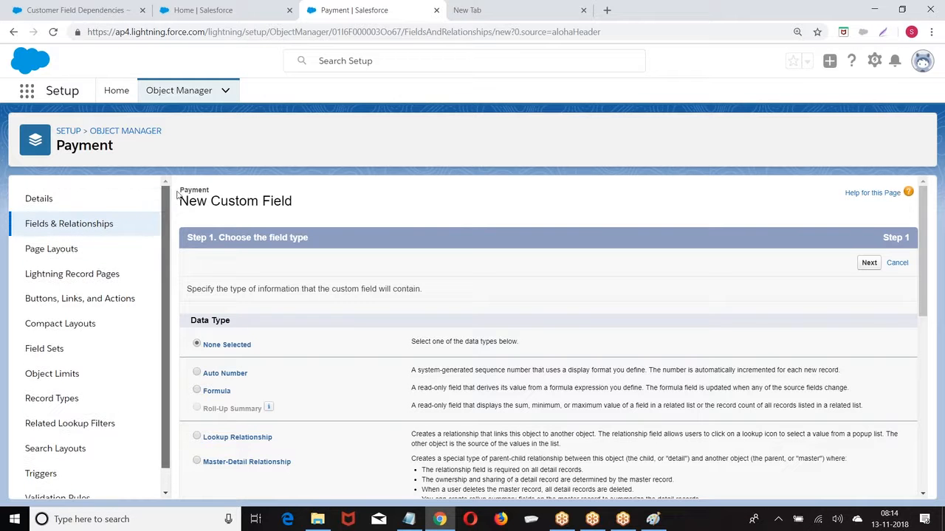
{"action": "left_click", "coordinate": [33, 225]}
From Setup Home, go via Object Manager to Payment's Fields & Relationships
{"action": "left_click", "coordinate": [66, 131]}
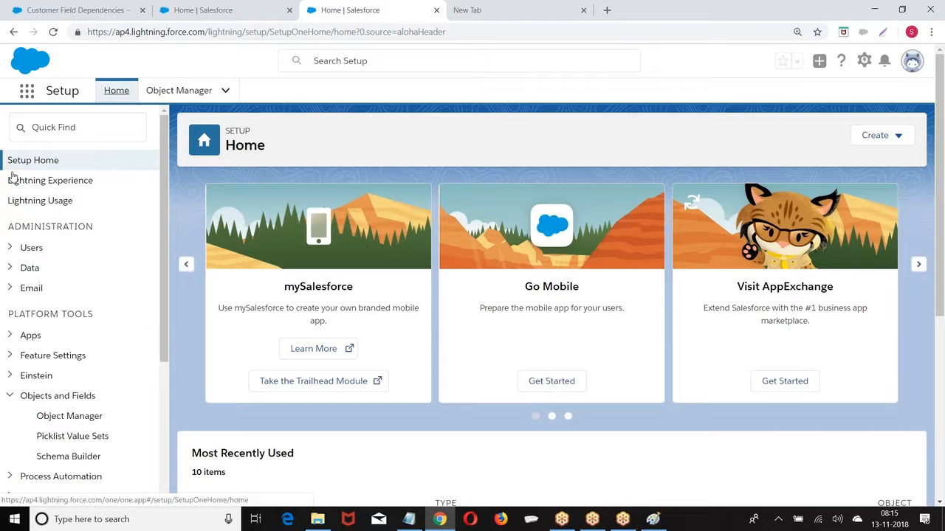
{"action": "scroll", "coordinate": [90, 274], "scroll_direction": "down", "scroll_amount": 3}
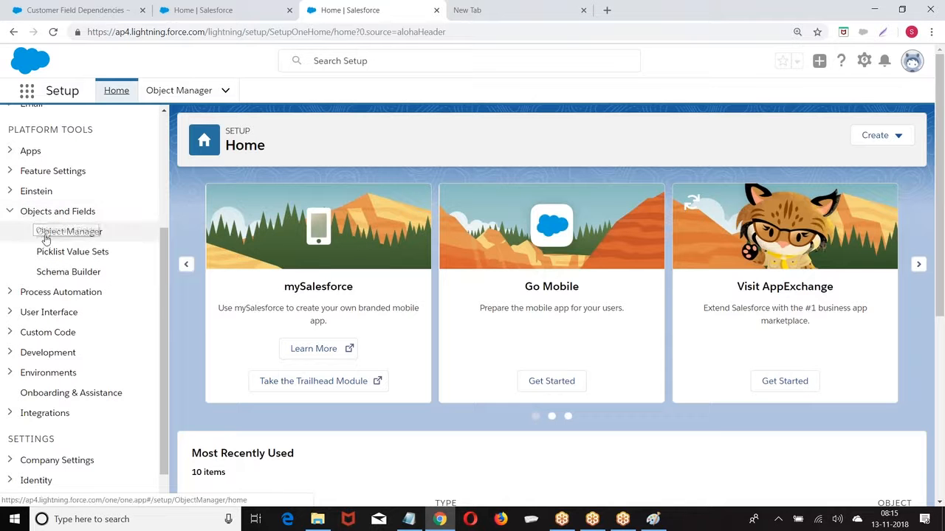
{"action": "left_click", "coordinate": [76, 231]}
{"action": "scroll", "coordinate": [95, 239], "scroll_direction": "down", "scroll_amount": 2}
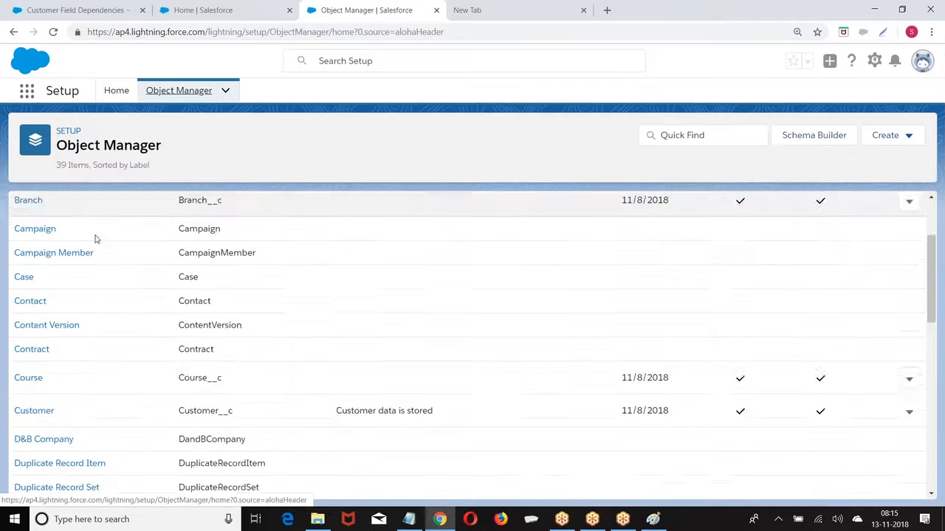
{"action": "scroll", "coordinate": [95, 238], "scroll_direction": "down", "scroll_amount": 5}
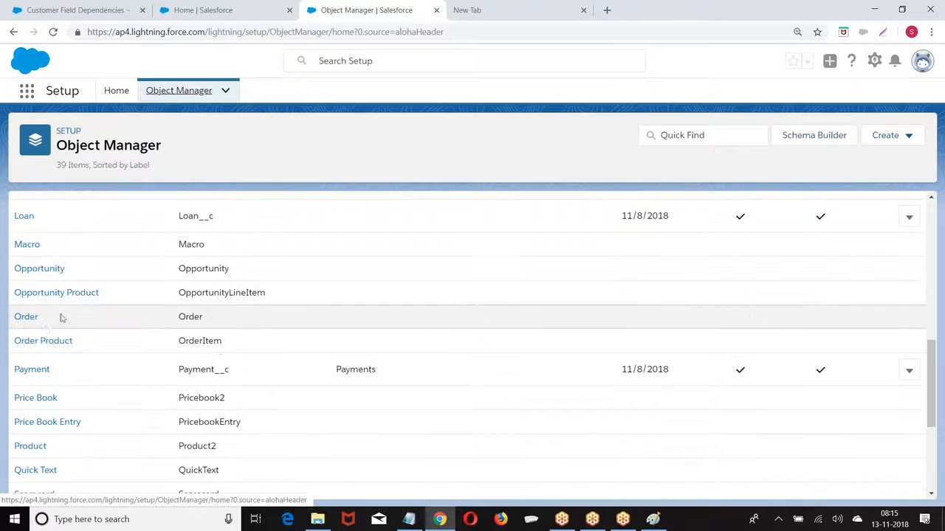
{"action": "scroll", "coordinate": [44, 328], "scroll_direction": "down", "scroll_amount": 1}
{"action": "left_click", "coordinate": [25, 312]}
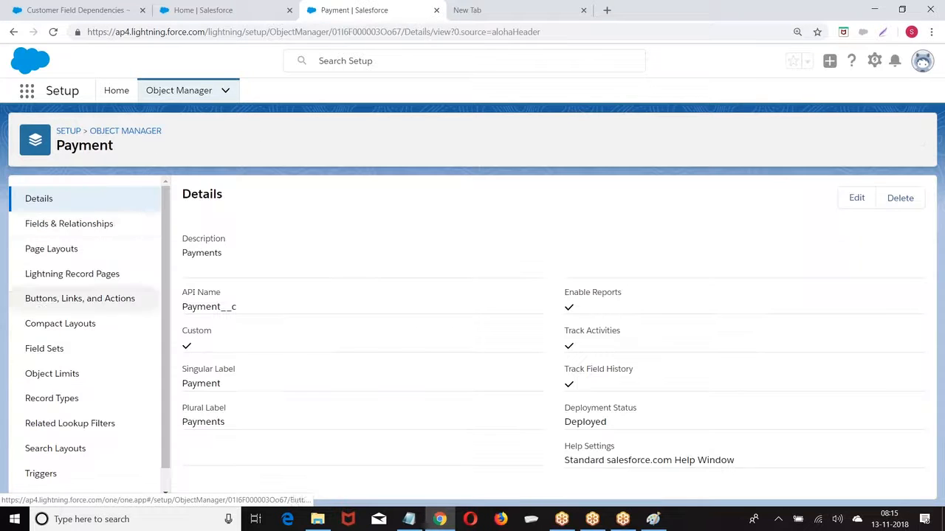
{"action": "left_click", "coordinate": [79, 225]}
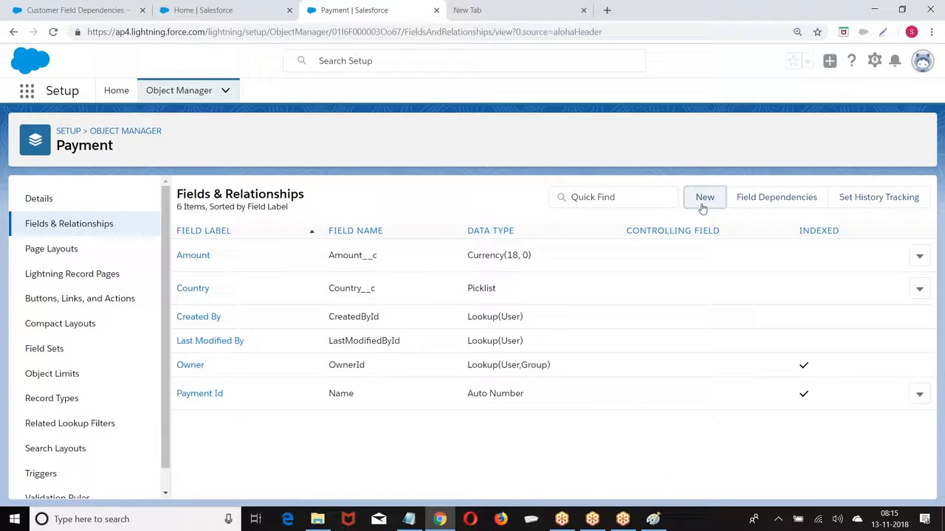
Create a Date field 'Transaction Date' on Payment with default visibility, then Save & New
{"action": "left_click", "coordinate": [704, 198]}
{"action": "scroll", "coordinate": [272, 280], "scroll_direction": "down", "scroll_amount": 2}
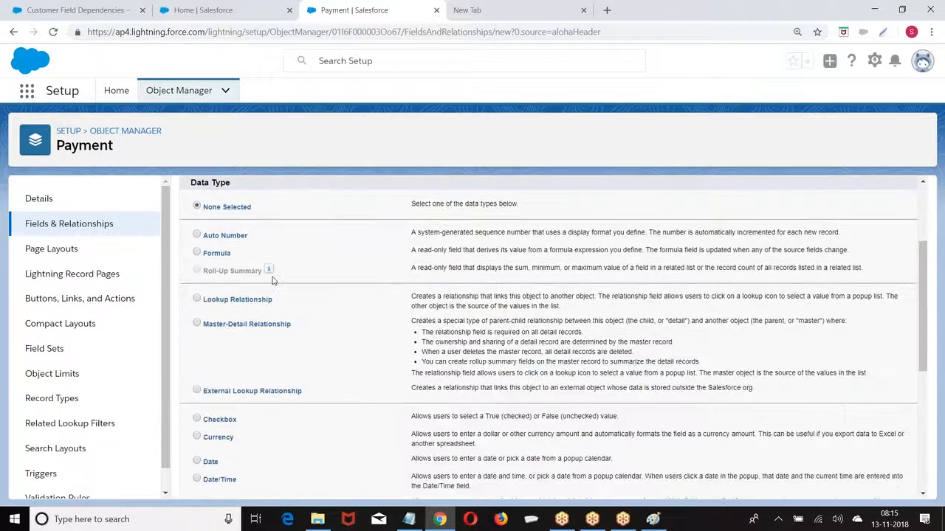
{"action": "scroll", "coordinate": [273, 281], "scroll_direction": "down", "scroll_amount": 4}
{"action": "scroll", "coordinate": [198, 273], "scroll_direction": "up", "scroll_amount": 3}
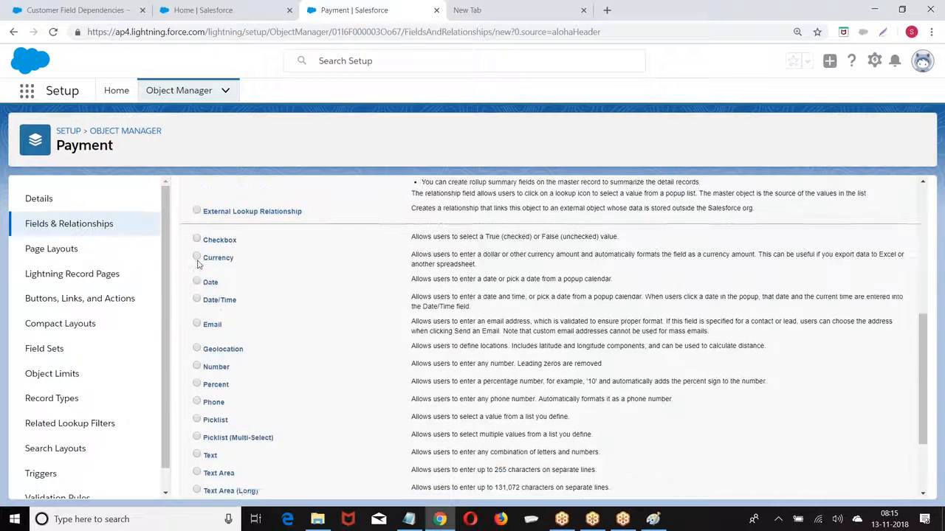
{"action": "scroll", "coordinate": [716, 243], "scroll_direction": "up", "scroll_amount": 5}
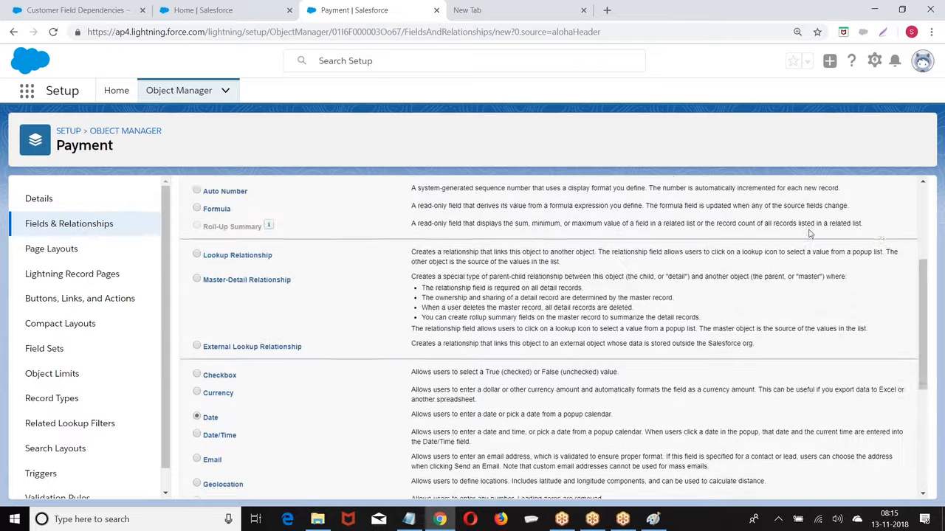
{"action": "left_click", "coordinate": [869, 263]}
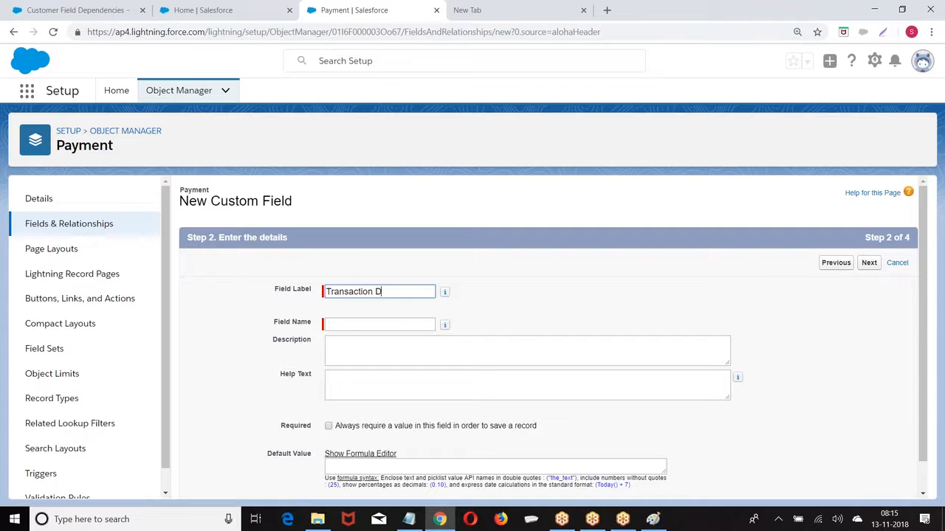
{"action": "left_click", "coordinate": [580, 261]}
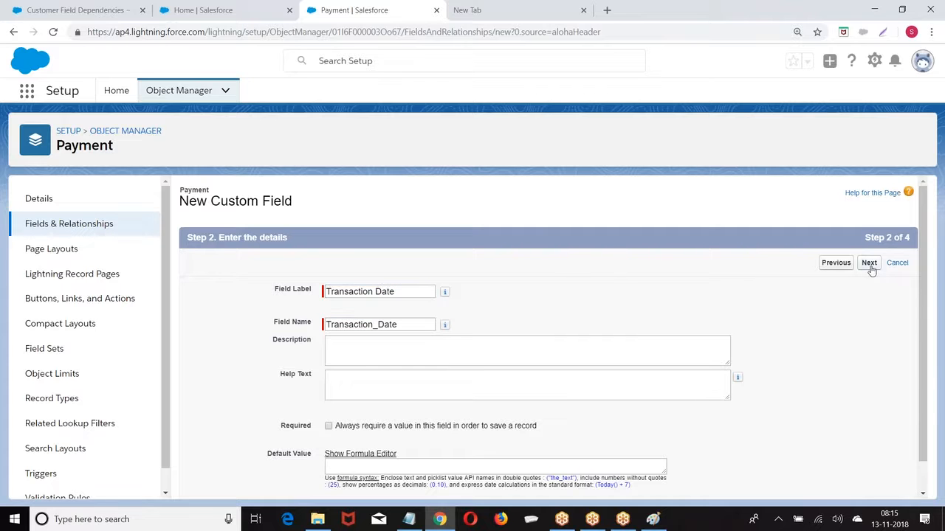
{"action": "left_click", "coordinate": [870, 266]}
{"action": "left_click", "coordinate": [869, 264]}
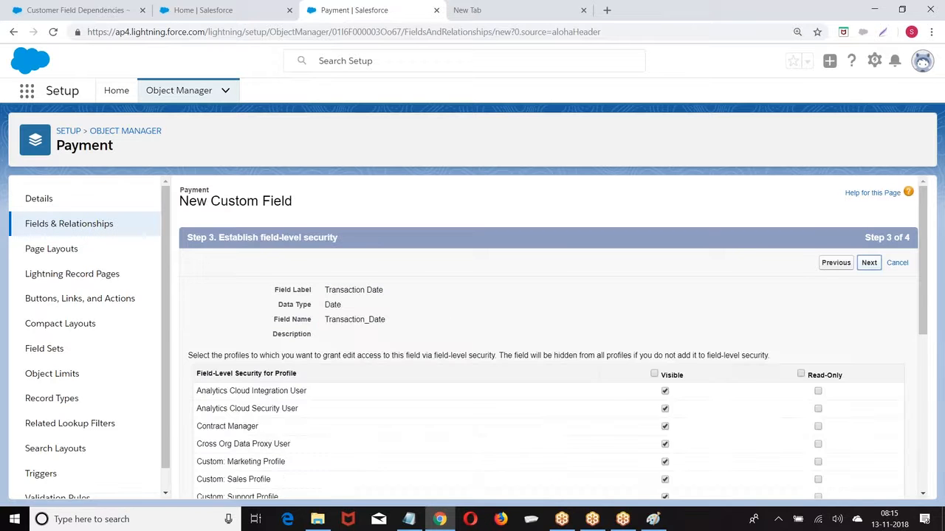
{"action": "left_click", "coordinate": [837, 266]}
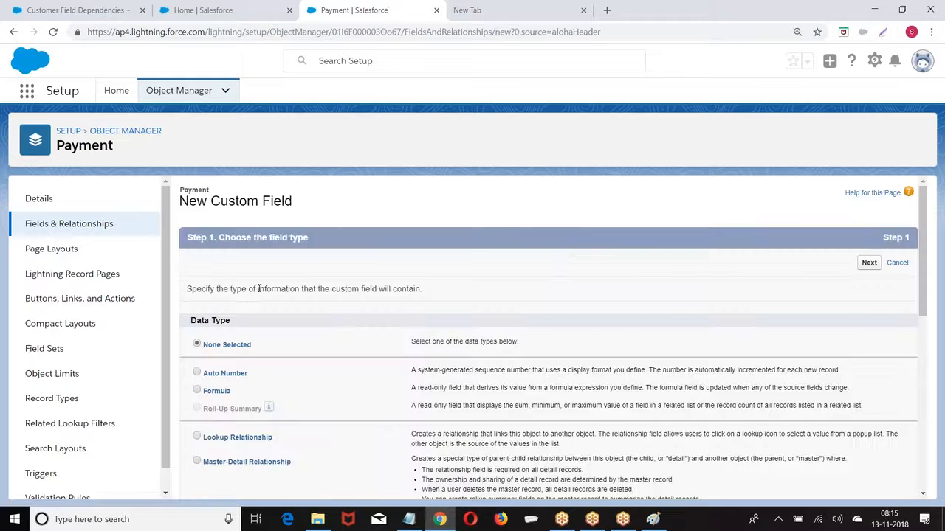
Create an Email-type field labelled 'Email' on Payment with default visibility, and save it
{"action": "scroll", "coordinate": [256, 322], "scroll_direction": "down", "scroll_amount": 4}
{"action": "scroll", "coordinate": [255, 322], "scroll_direction": "down", "scroll_amount": 1}
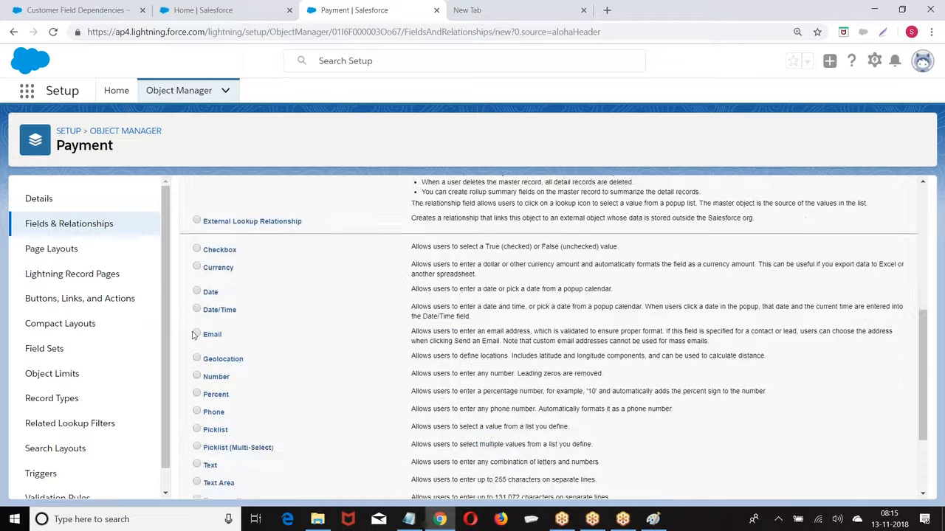
{"action": "left_click", "coordinate": [197, 335]}
{"action": "scroll", "coordinate": [200, 337], "scroll_direction": "up", "scroll_amount": 5}
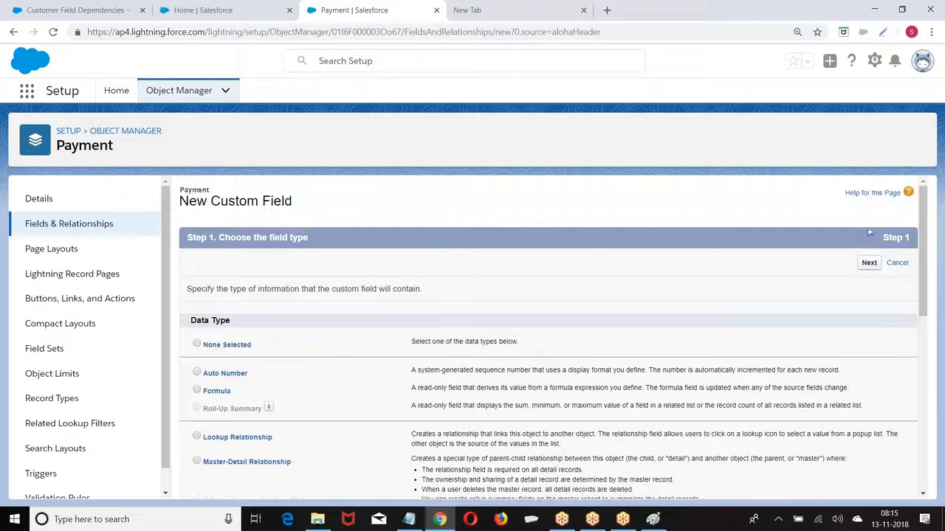
{"action": "left_click", "coordinate": [868, 263]}
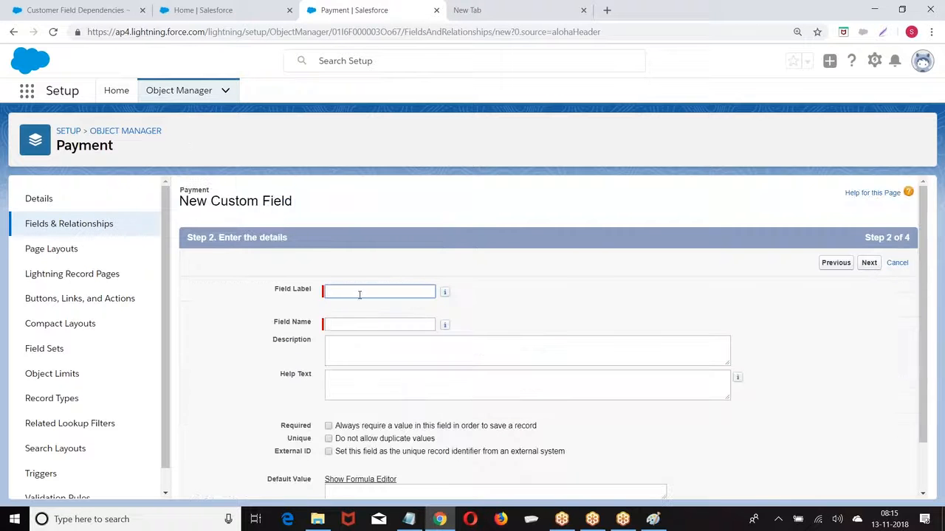
{"action": "key", "text": "Tab"}
{"action": "left_click", "coordinate": [871, 263]}
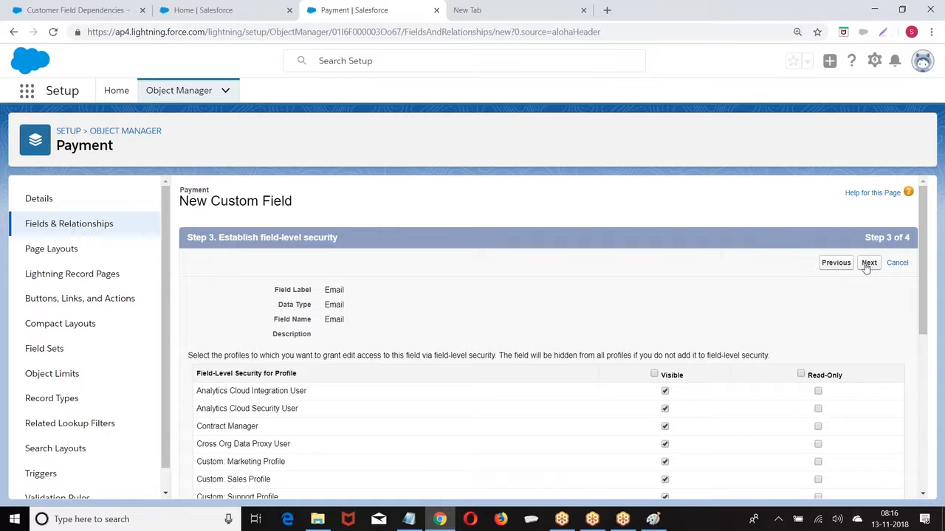
{"action": "left_click", "coordinate": [866, 267]}
{"action": "left_click", "coordinate": [868, 263]}
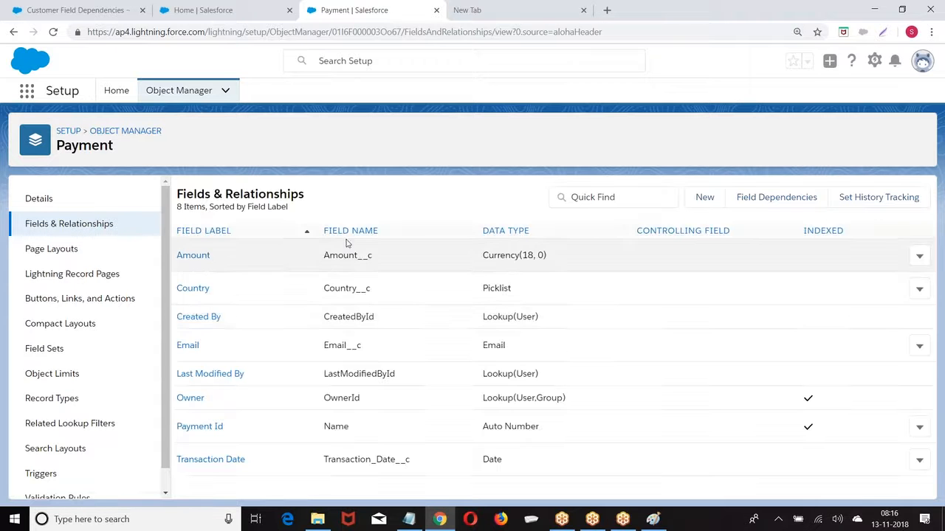
Define a new Payment picklist field labelled Mode with values Online, Cash and Cheque
{"action": "left_click", "coordinate": [705, 197]}
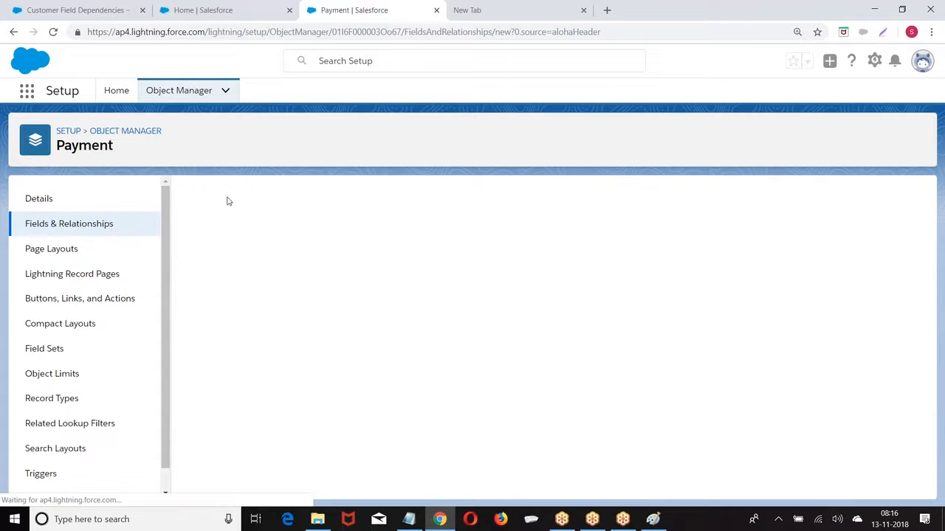
{"action": "scroll", "coordinate": [270, 278], "scroll_direction": "down", "scroll_amount": 5}
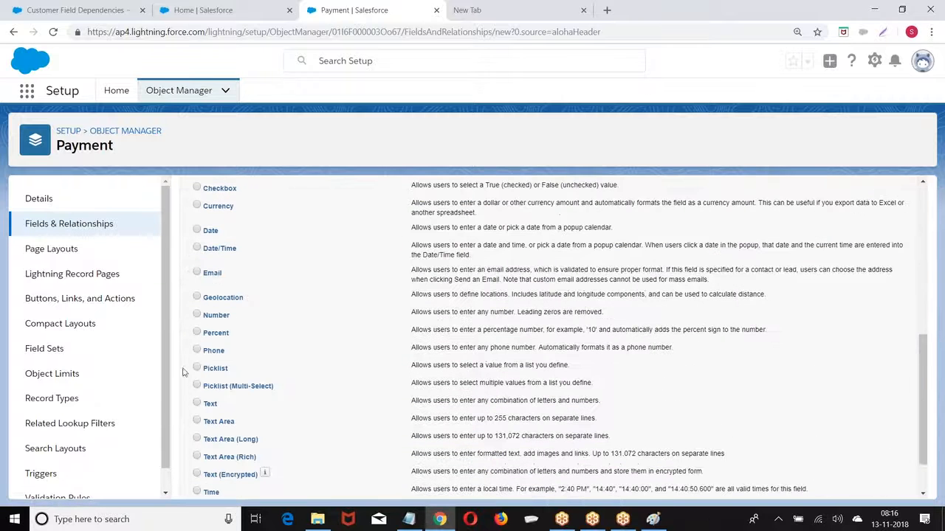
{"action": "scroll", "coordinate": [701, 314], "scroll_direction": "up", "scroll_amount": 5}
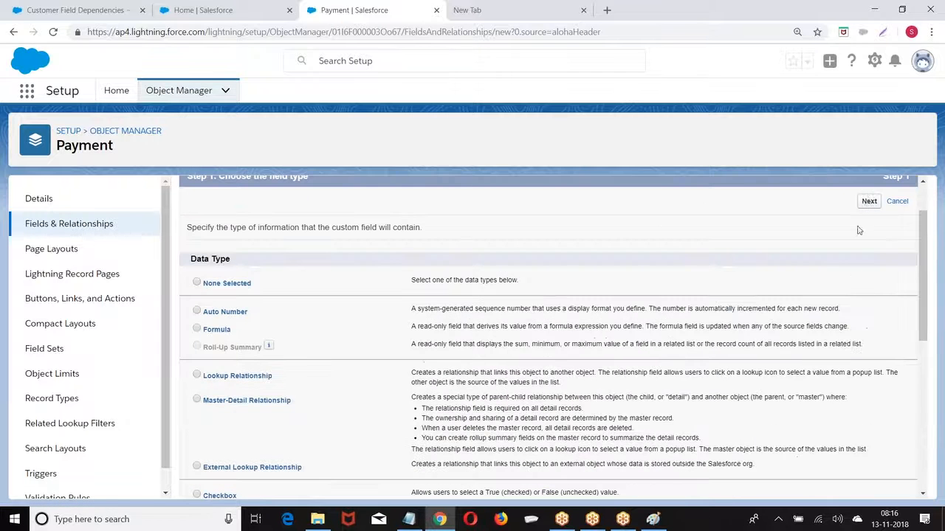
{"action": "left_click", "coordinate": [869, 200]}
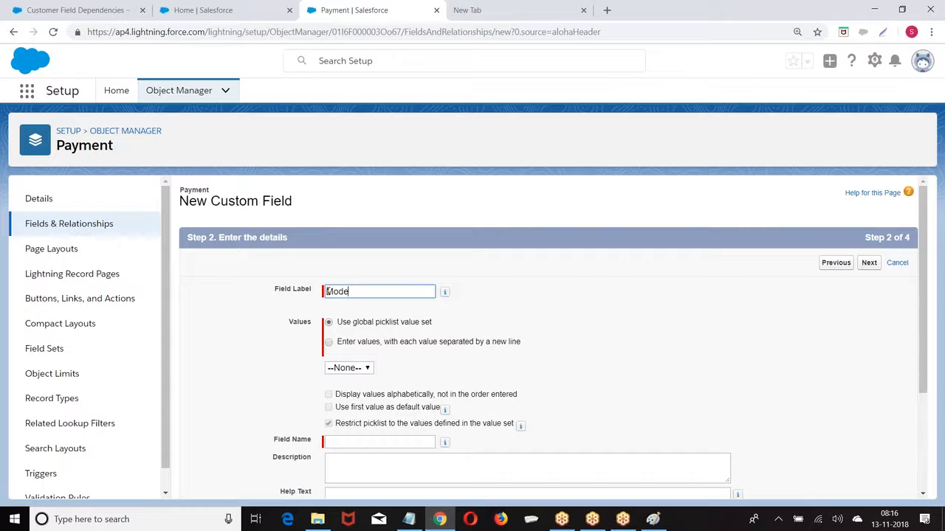
{"action": "left_click", "coordinate": [351, 281]}
{"action": "scroll", "coordinate": [578, 280], "scroll_direction": "down", "scroll_amount": 1}
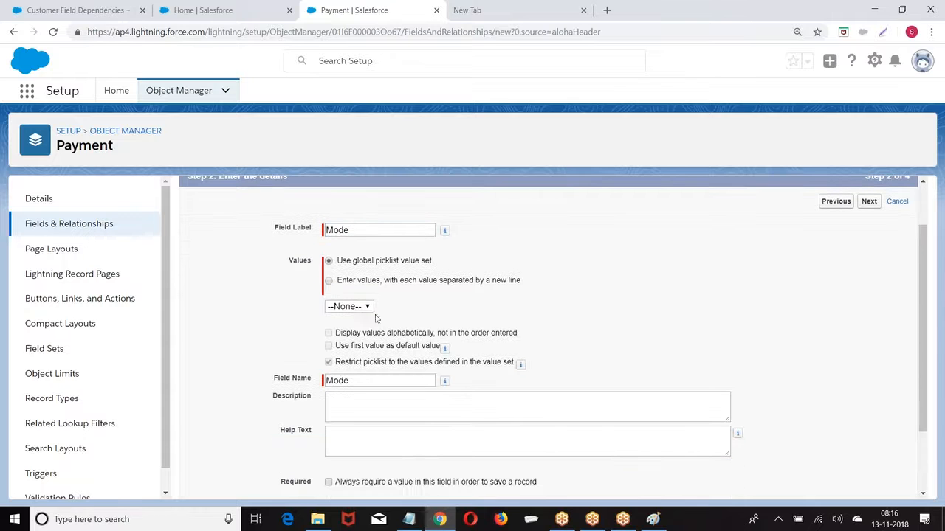
{"action": "left_click", "coordinate": [329, 281]}
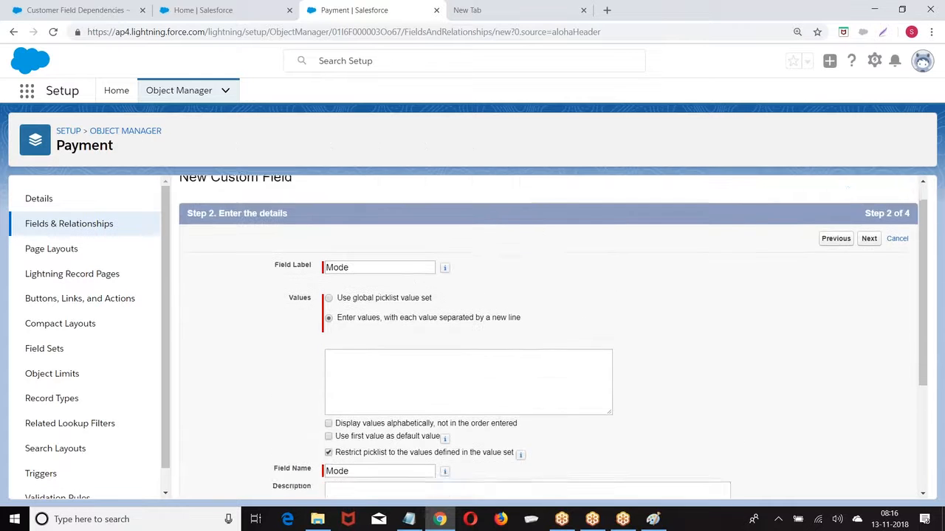
{"action": "scroll", "coordinate": [352, 261], "scroll_direction": "down", "scroll_amount": 2}
{"action": "left_click", "coordinate": [351, 261]}
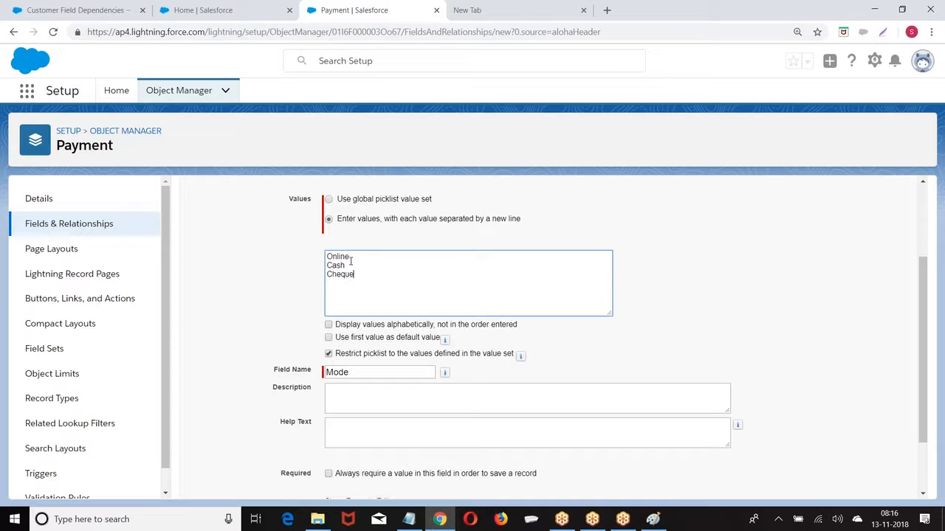
{"action": "left_click", "coordinate": [807, 272]}
Keep default field visibility and layouts, save the Mode field, and return to Setup home
{"action": "scroll", "coordinate": [806, 271], "scroll_direction": "up", "scroll_amount": 2}
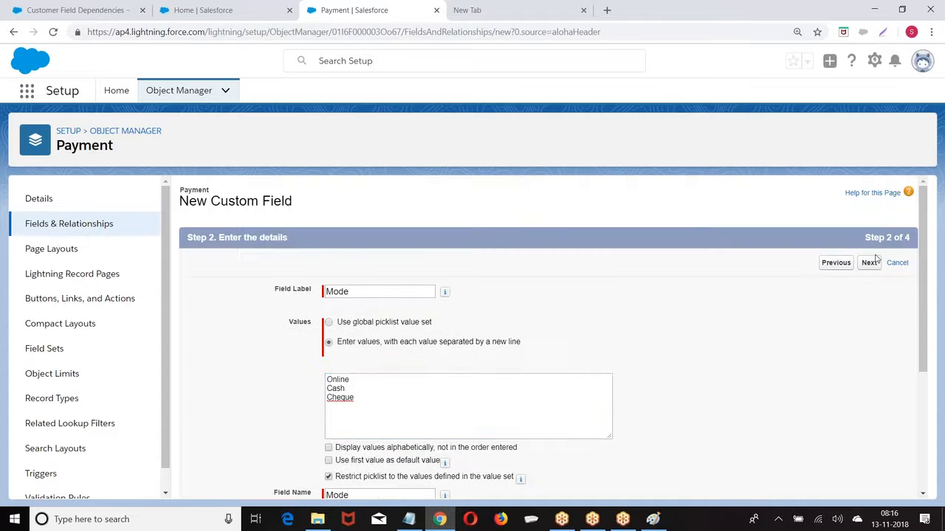
{"action": "left_click", "coordinate": [870, 263]}
{"action": "left_click", "coordinate": [870, 263]}
{"action": "left_click", "coordinate": [874, 262]}
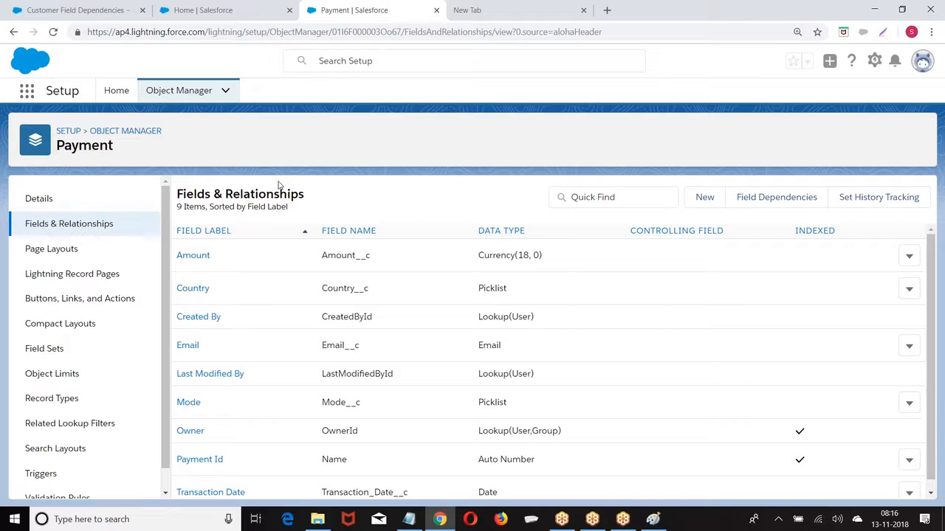
{"action": "left_click", "coordinate": [67, 132]}
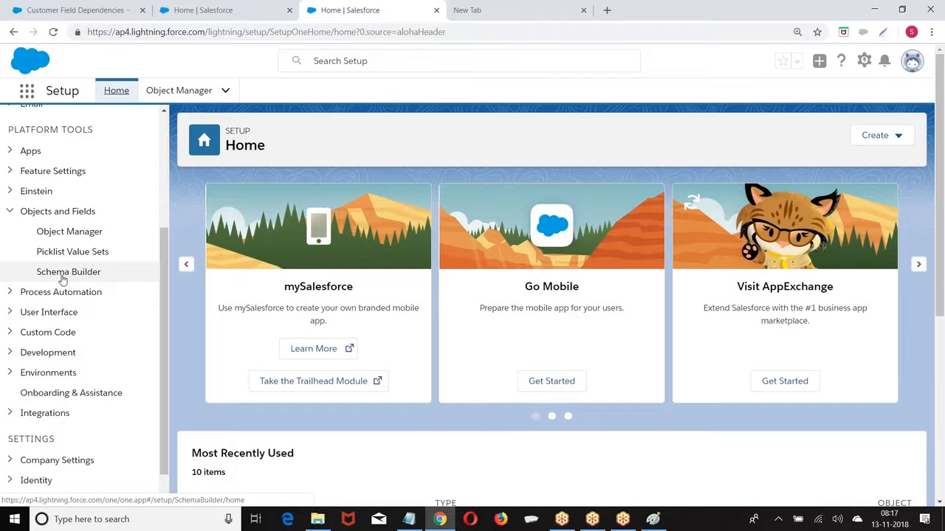
In Schema Builder, add the Loan object, auto-arrange it beside Customer, and list the field types
{"action": "left_click", "coordinate": [63, 279]}
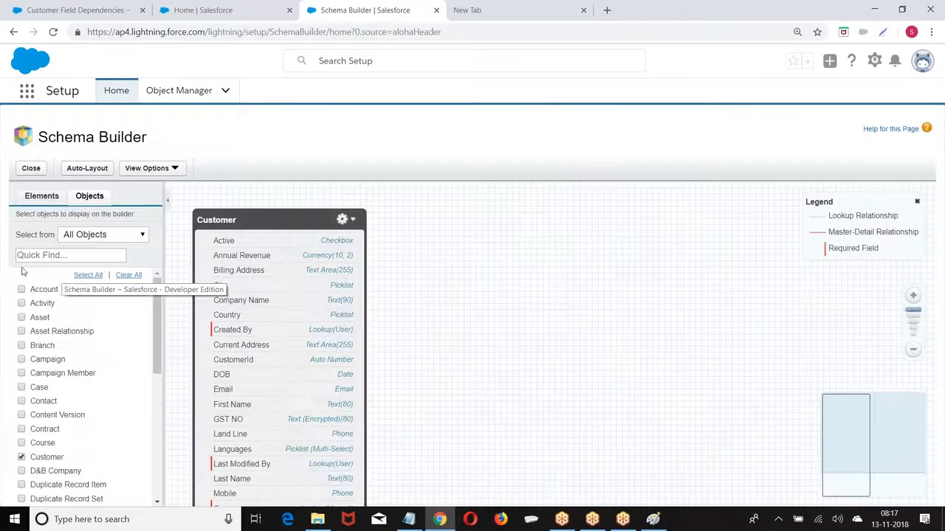
{"action": "left_click", "coordinate": [50, 255]}
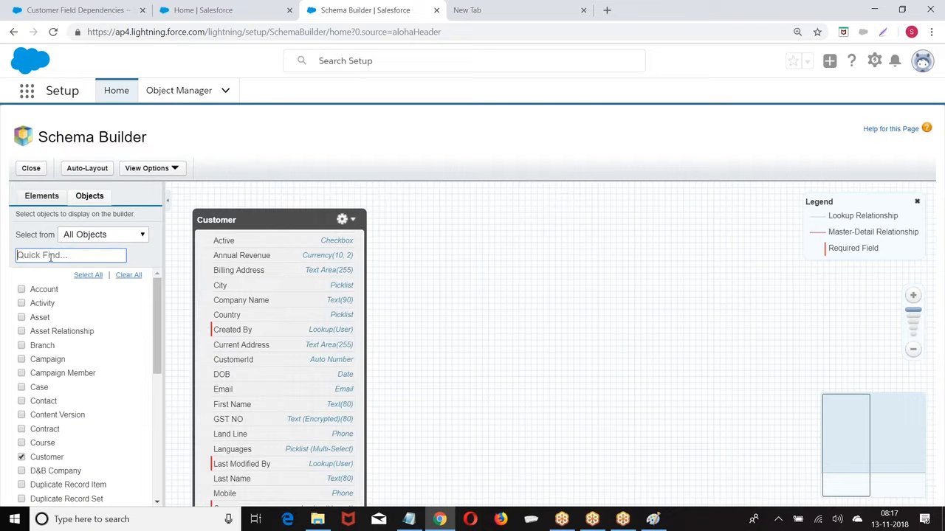
{"action": "type", "text": "Loan"}
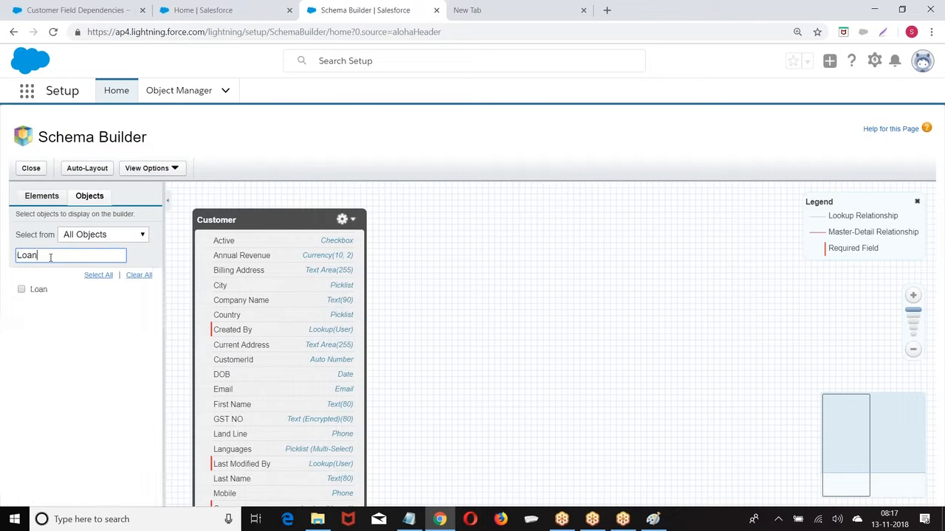
{"action": "left_click", "coordinate": [22, 289]}
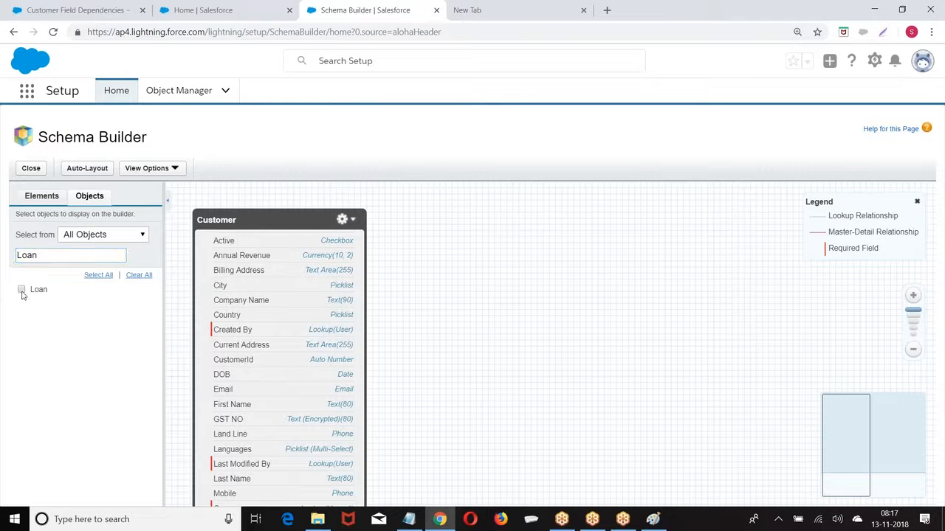
{"action": "left_click", "coordinate": [80, 168]}
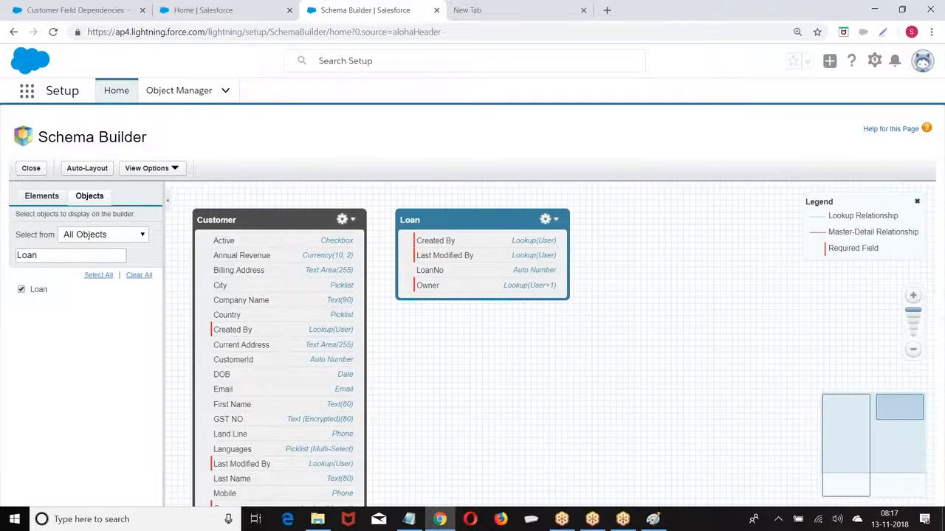
{"action": "left_click", "coordinate": [34, 196]}
Add an Applied Date date field and an Applied Amount currency field to Loan
{"action": "scroll", "coordinate": [92, 304], "scroll_direction": "down", "scroll_amount": 3}
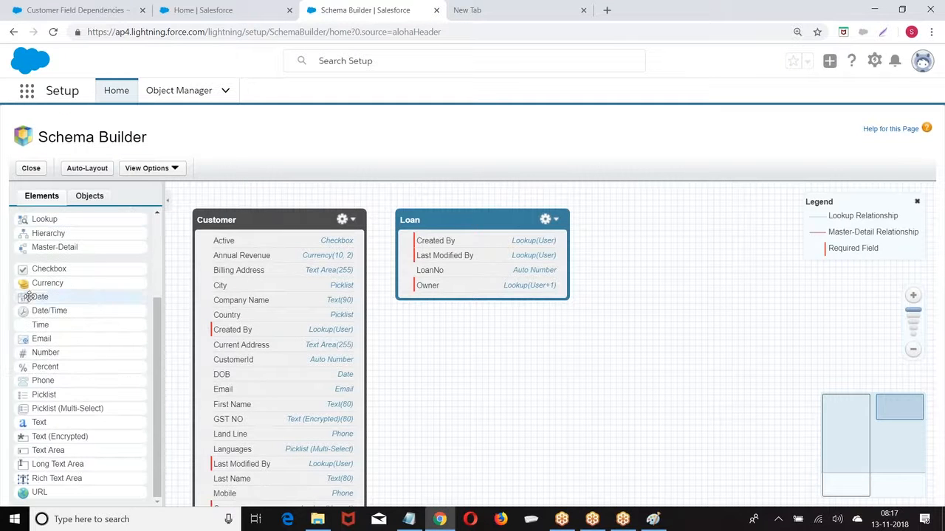
{"action": "left_click_drag", "start_coordinate": [40, 296], "coordinate": [460, 246]}
{"action": "type", "text": "Applied Date"}
{"action": "left_click", "coordinate": [427, 270]}
{"action": "left_click", "coordinate": [455, 386]}
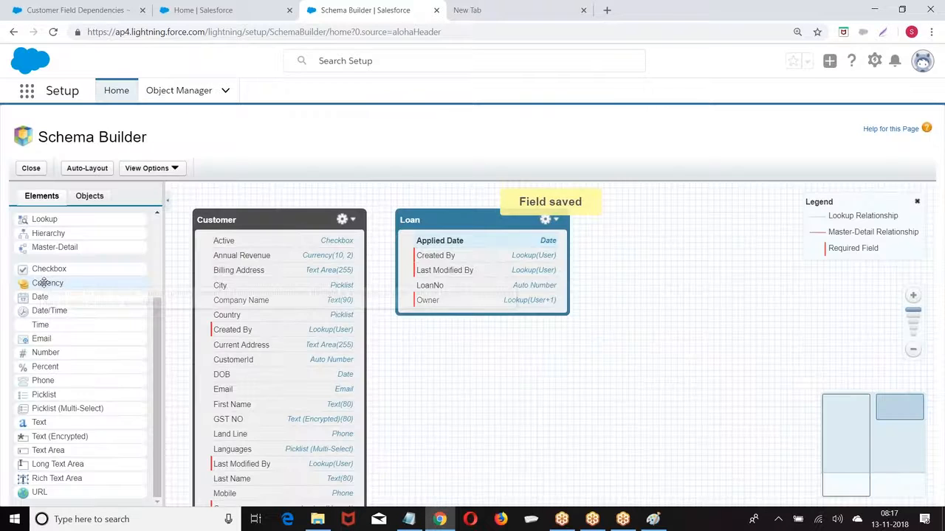
{"action": "left_click_drag", "start_coordinate": [42, 283], "coordinate": [496, 272]}
{"action": "type", "text": "Applied Amount"}
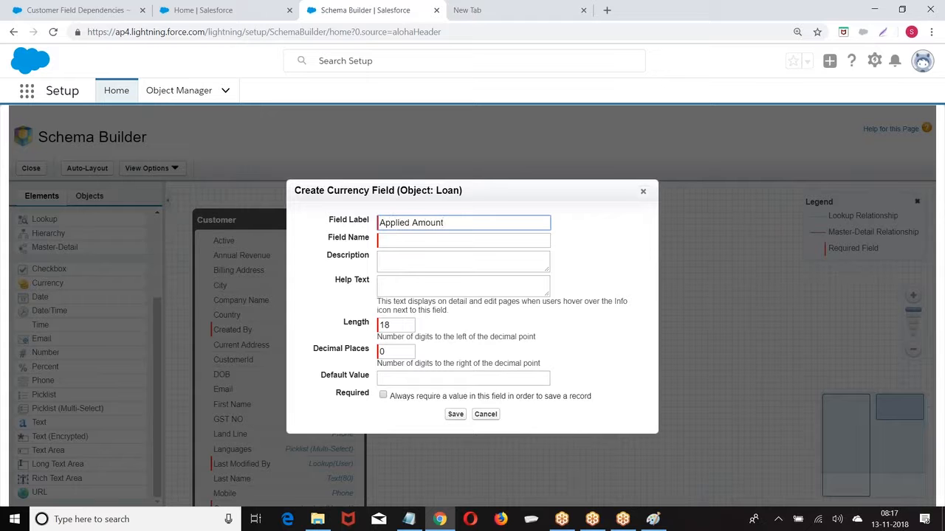
{"action": "left_click", "coordinate": [476, 283]}
{"action": "left_click", "coordinate": [455, 414]}
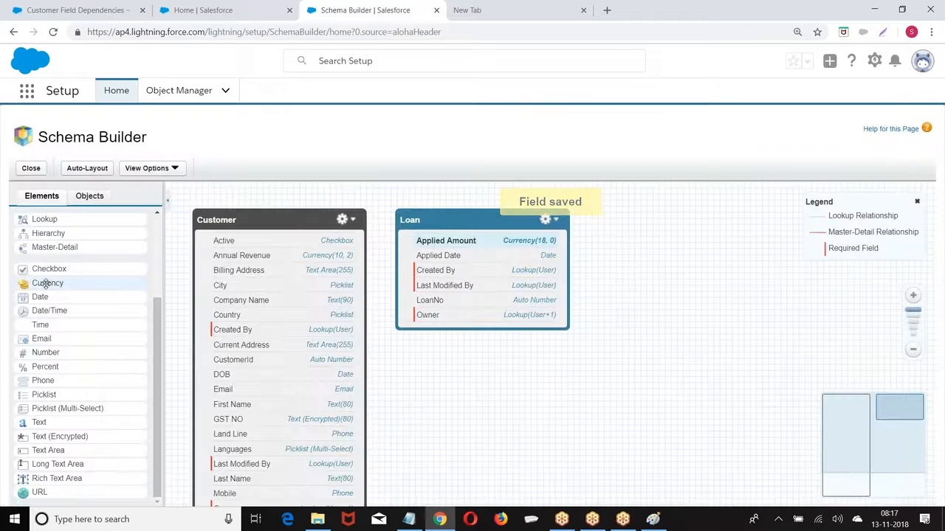
Add Salary, Assert Cost and AnnualRevenue currency fields to Loan
{"action": "left_click_drag", "start_coordinate": [47, 284], "coordinate": [493, 261]}
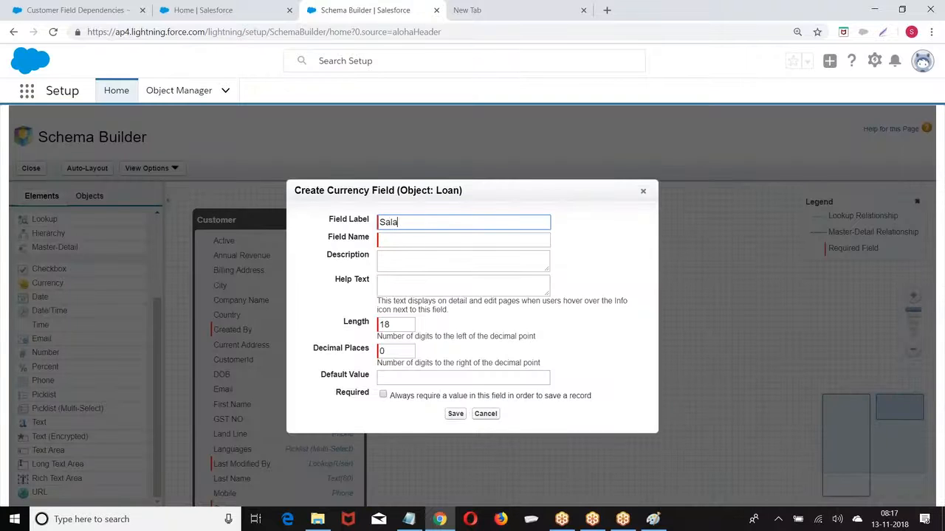
{"action": "left_click", "coordinate": [485, 262]}
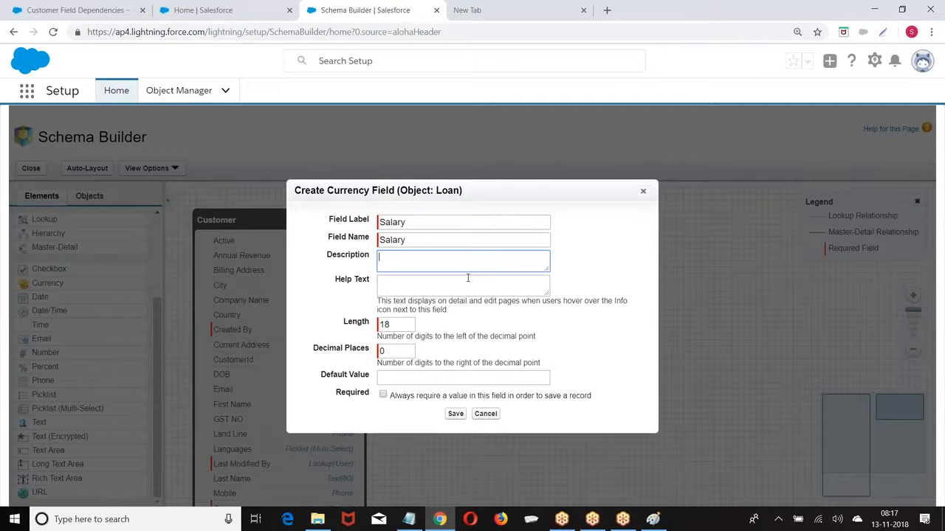
{"action": "left_click", "coordinate": [452, 414]}
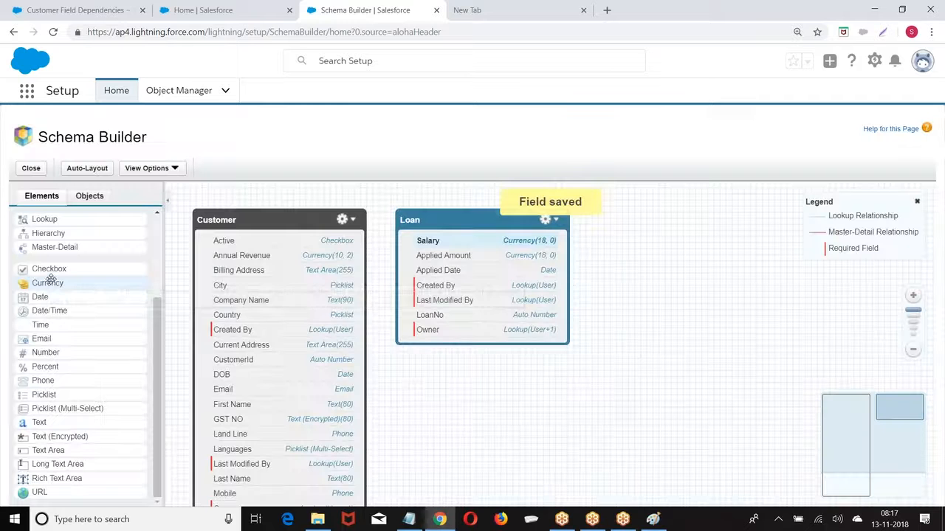
{"action": "left_click_drag", "start_coordinate": [54, 278], "coordinate": [502, 299]}
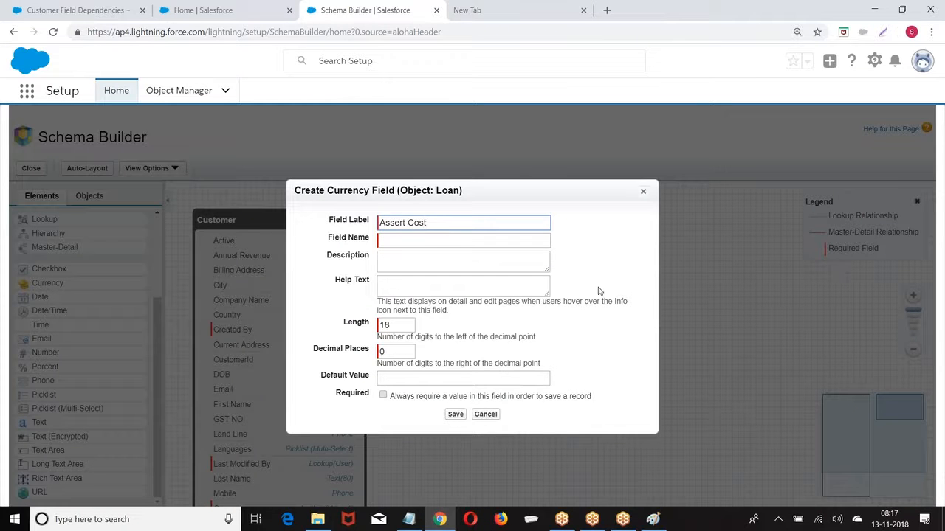
{"action": "left_click", "coordinate": [426, 240]}
{"action": "left_click", "coordinate": [454, 415]}
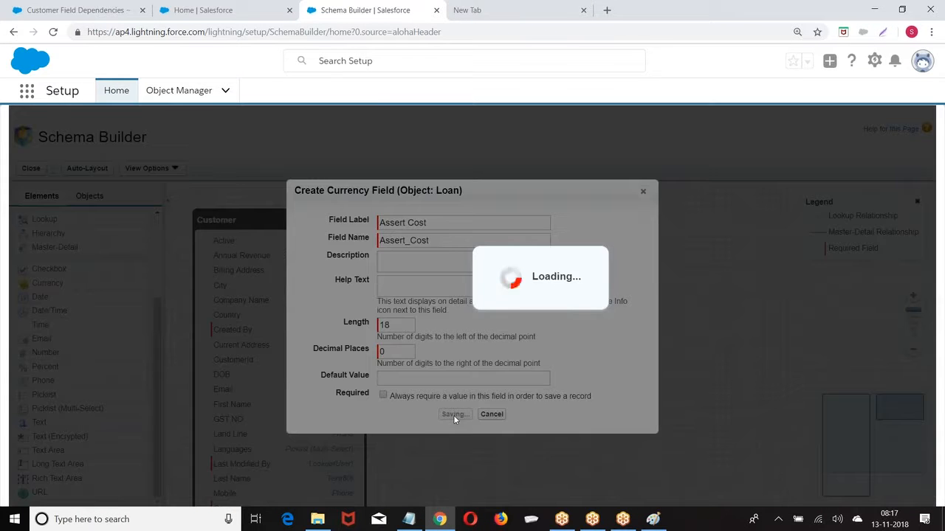
{"action": "left_click_drag", "start_coordinate": [35, 282], "coordinate": [410, 229]}
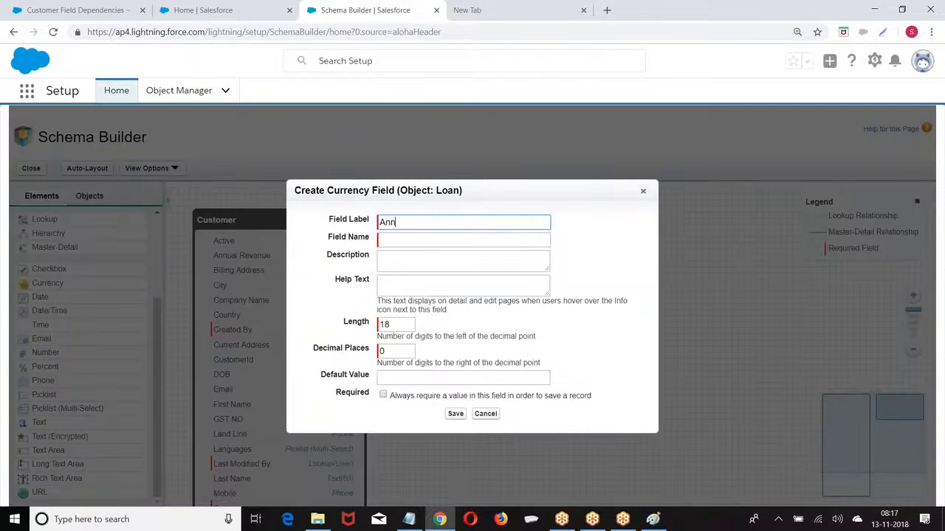
{"action": "type", "text": "AnnualRevenue"}
{"action": "left_click", "coordinate": [456, 413]}
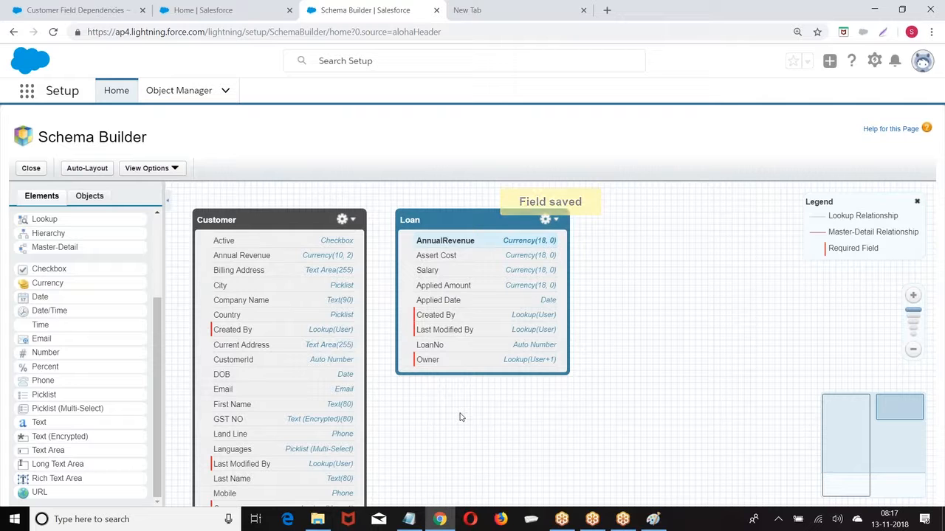
{"action": "left_click", "coordinate": [875, 63]}
Switch from Lightning to Salesforce Classic
{"action": "left_click", "coordinate": [922, 62]}
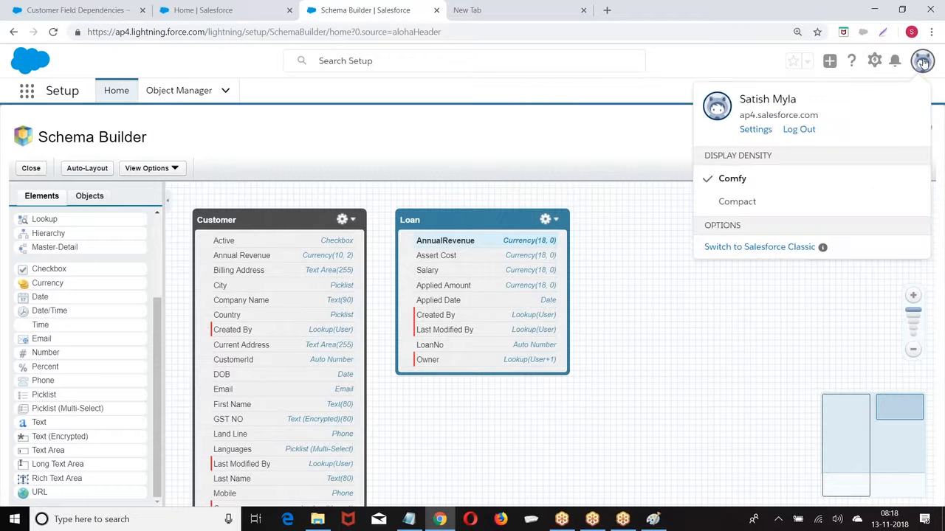
{"action": "left_click", "coordinate": [738, 253]}
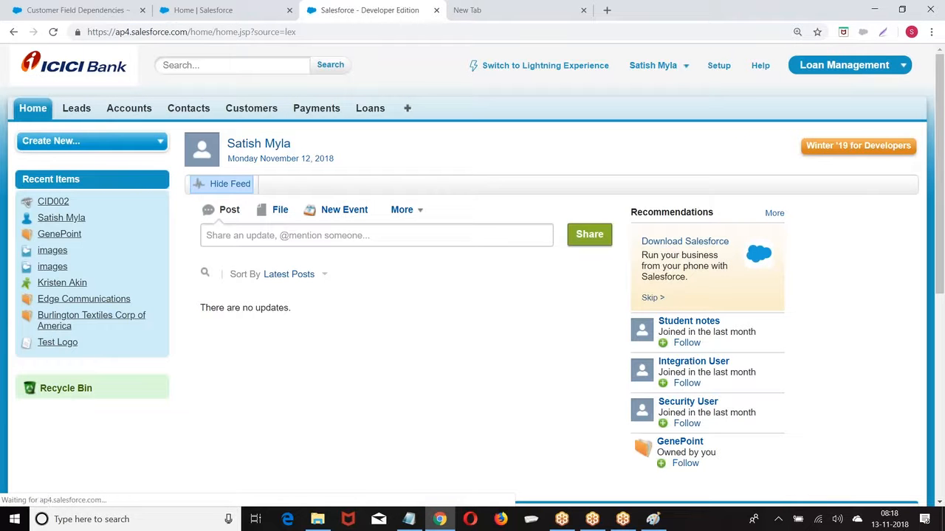
{"action": "left_click", "coordinate": [716, 66]}
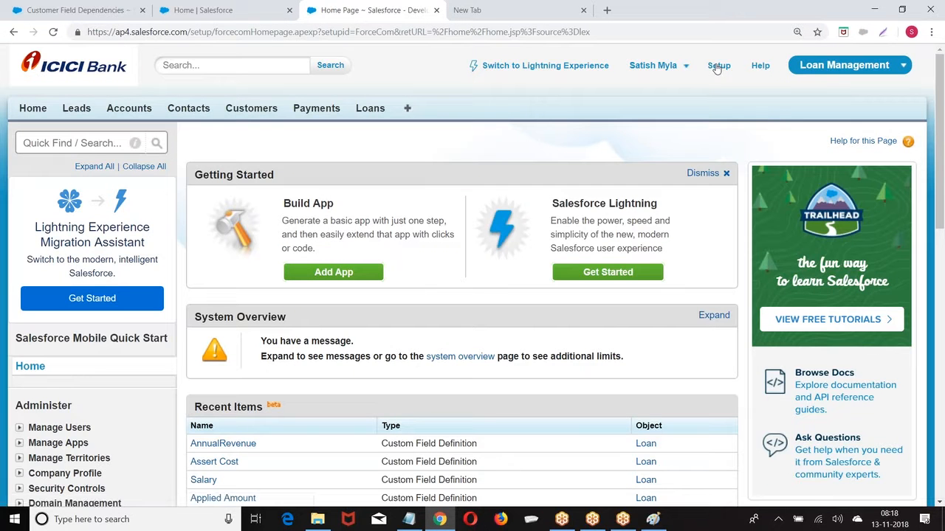
Look over the empty New Loan form, then return to Setup and scroll to Build
{"action": "left_click", "coordinate": [371, 108]}
{"action": "left_click", "coordinate": [427, 222]}
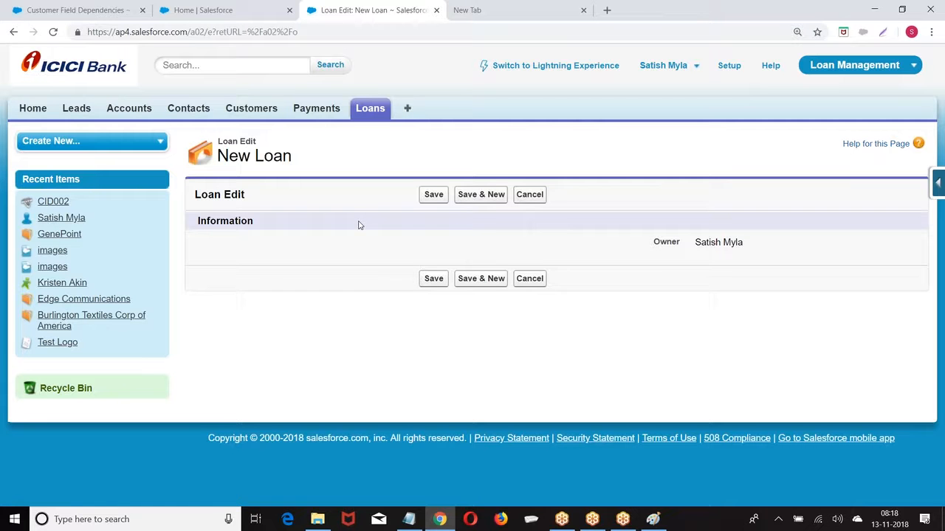
{"action": "left_click", "coordinate": [726, 67]}
{"action": "scroll", "coordinate": [74, 214], "scroll_direction": "down", "scroll_amount": 5}
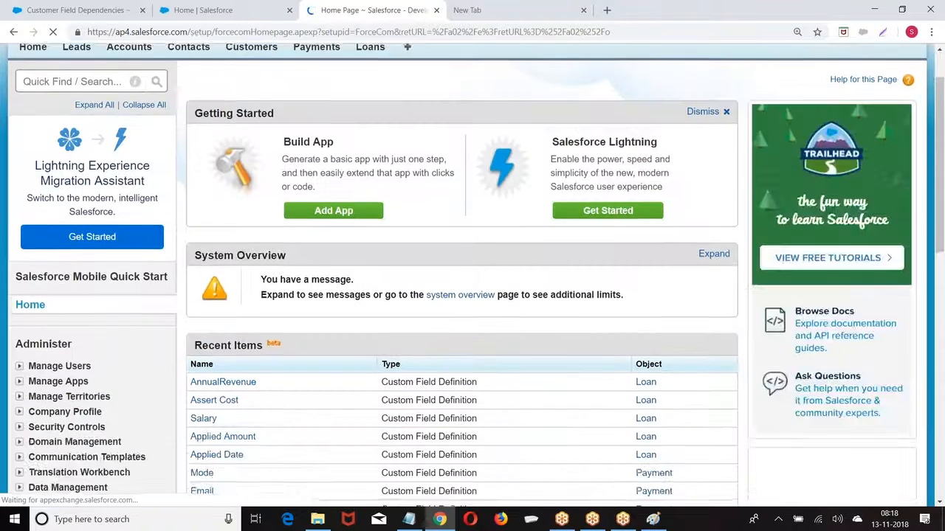
{"action": "scroll", "coordinate": [73, 214], "scroll_direction": "down", "scroll_amount": 4}
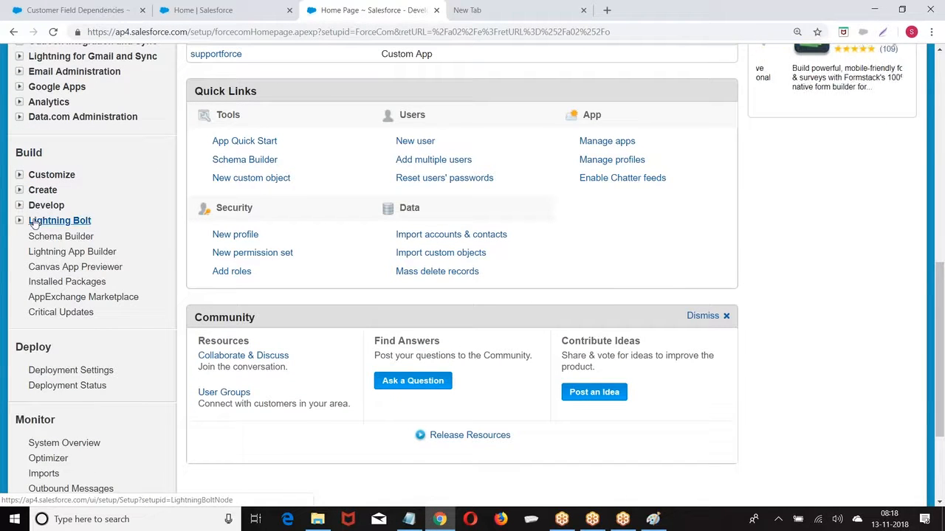
In Schema Builder, add a Phone field to the Loan object
{"action": "left_click", "coordinate": [56, 240]}
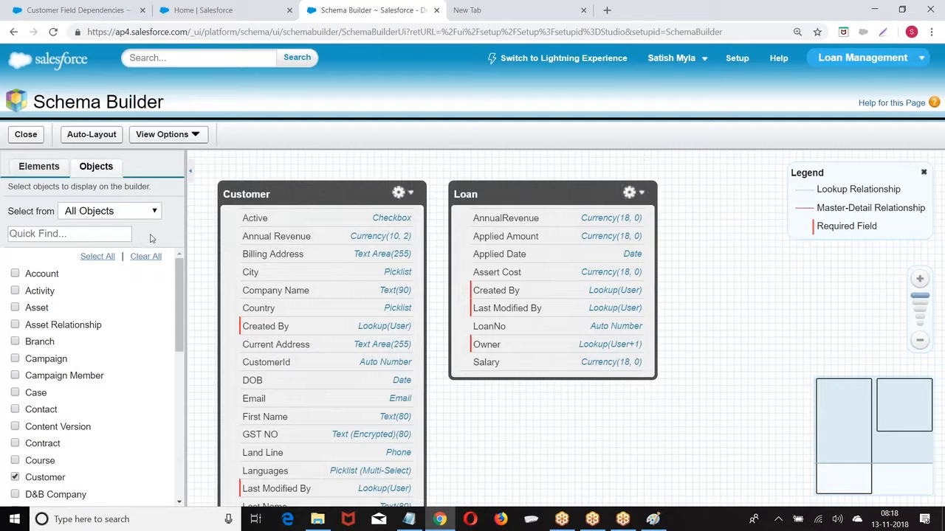
{"action": "left_click", "coordinate": [38, 166]}
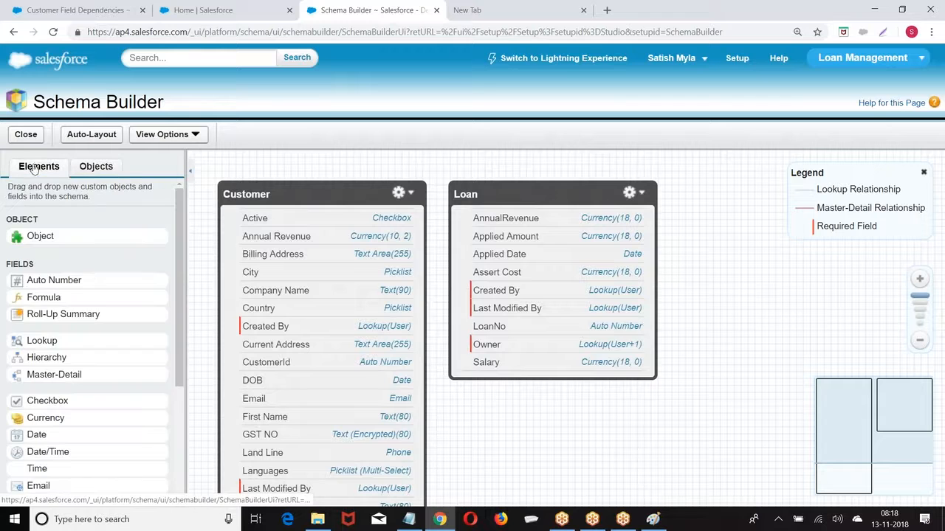
{"action": "scroll", "coordinate": [89, 295], "scroll_direction": "down", "scroll_amount": 1}
{"action": "scroll", "coordinate": [89, 296], "scroll_direction": "down", "scroll_amount": 3}
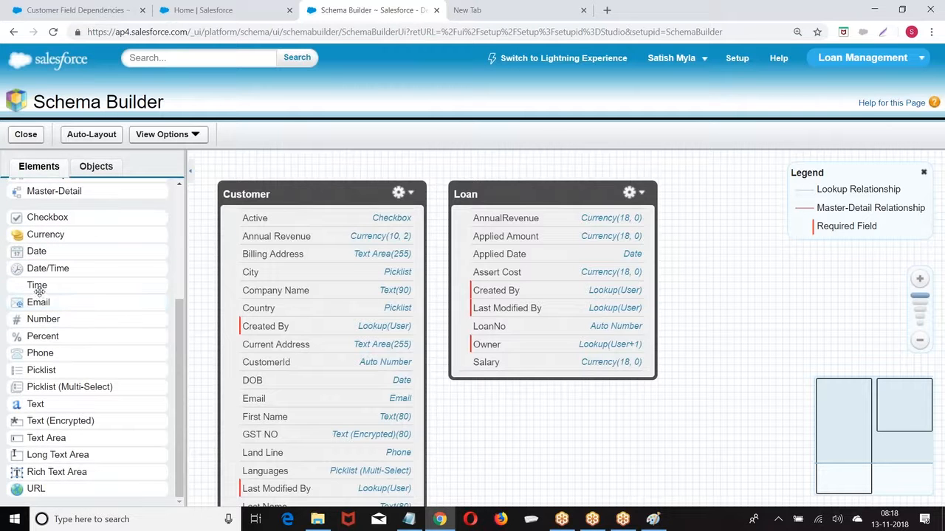
{"action": "left_click_drag", "start_coordinate": [33, 353], "coordinate": [522, 257]}
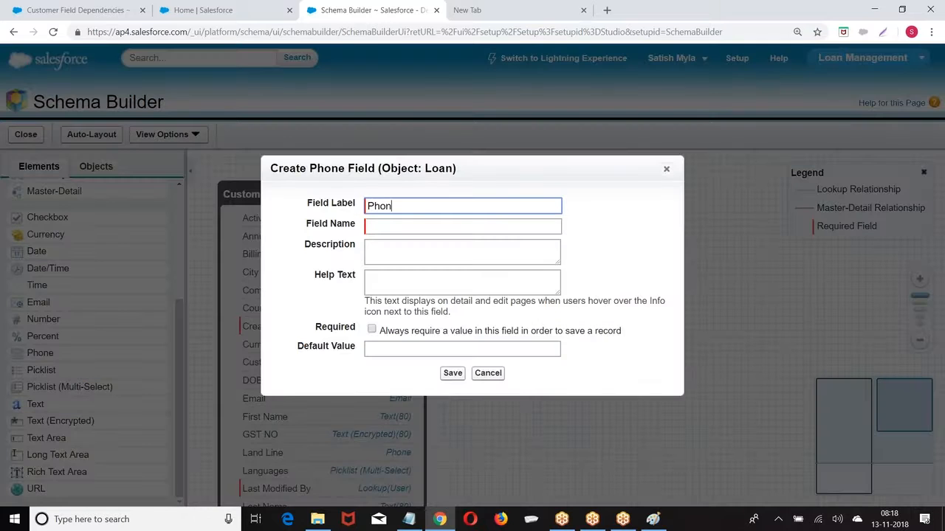
{"action": "left_click", "coordinate": [440, 228]}
{"action": "left_click", "coordinate": [452, 372]}
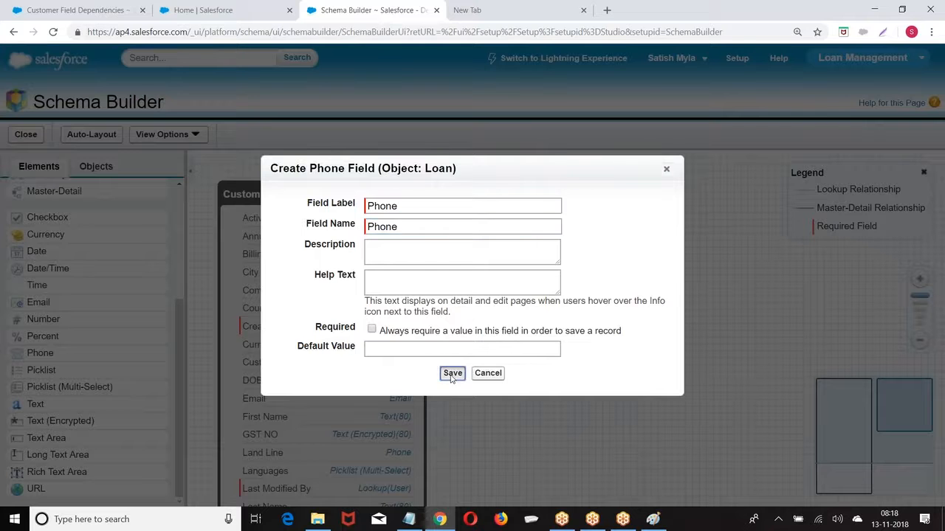
Add an Email field to Loan and leave Schema Builder
{"action": "left_click_drag", "start_coordinate": [34, 302], "coordinate": [534, 293]}
{"action": "type", "text": "Email"}
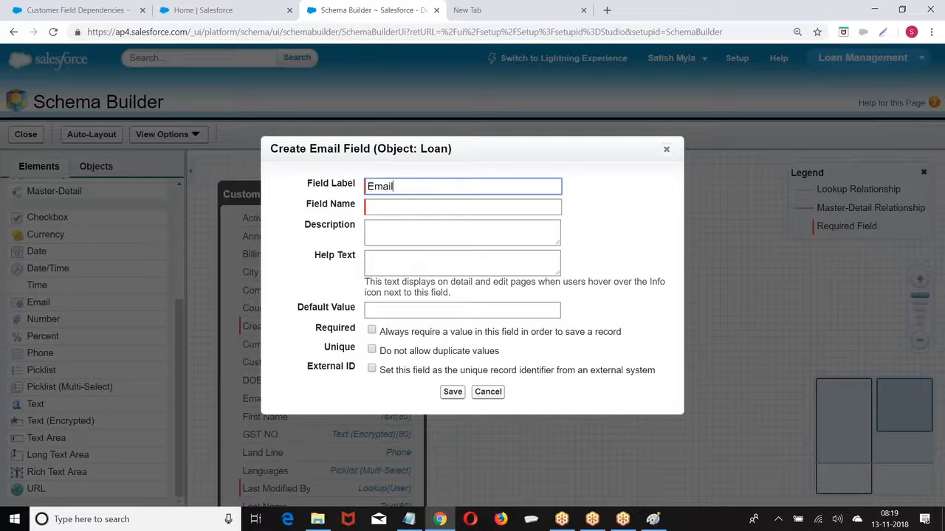
{"action": "left_click", "coordinate": [553, 210]}
{"action": "left_click", "coordinate": [451, 392]}
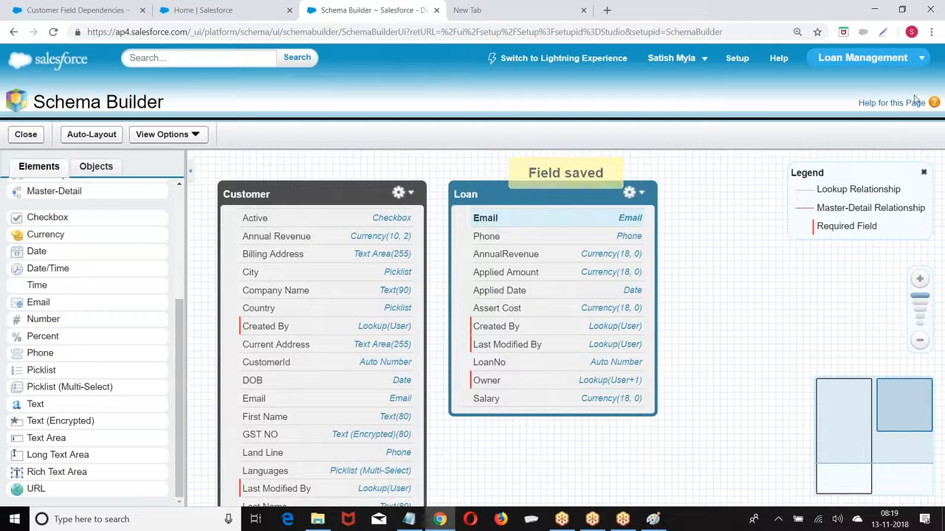
{"action": "left_click", "coordinate": [734, 61]}
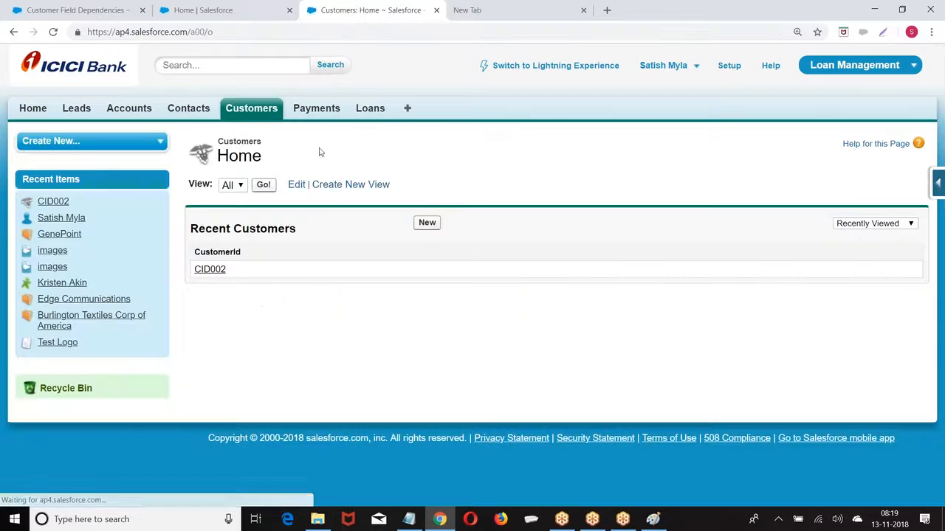
Review the New Customer, New Payment and New Loan forms
{"action": "left_click", "coordinate": [428, 224]}
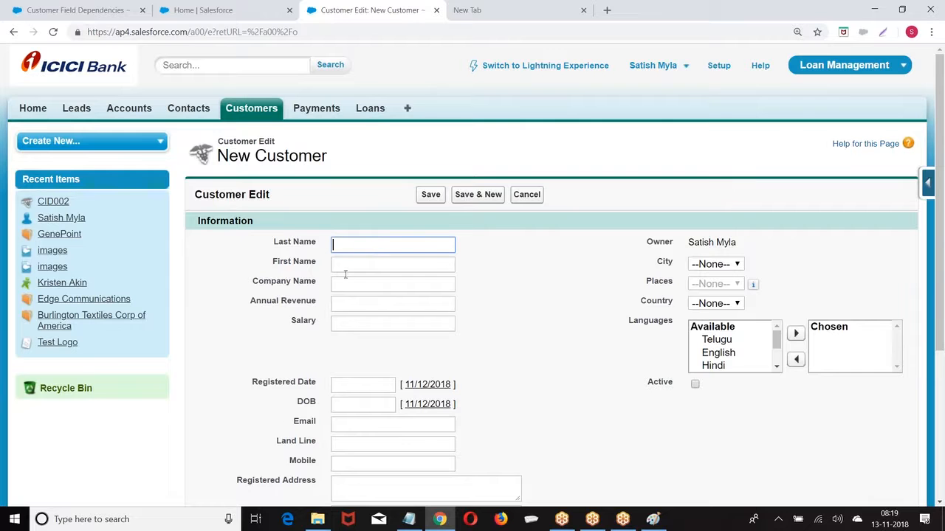
{"action": "left_click", "coordinate": [318, 111]}
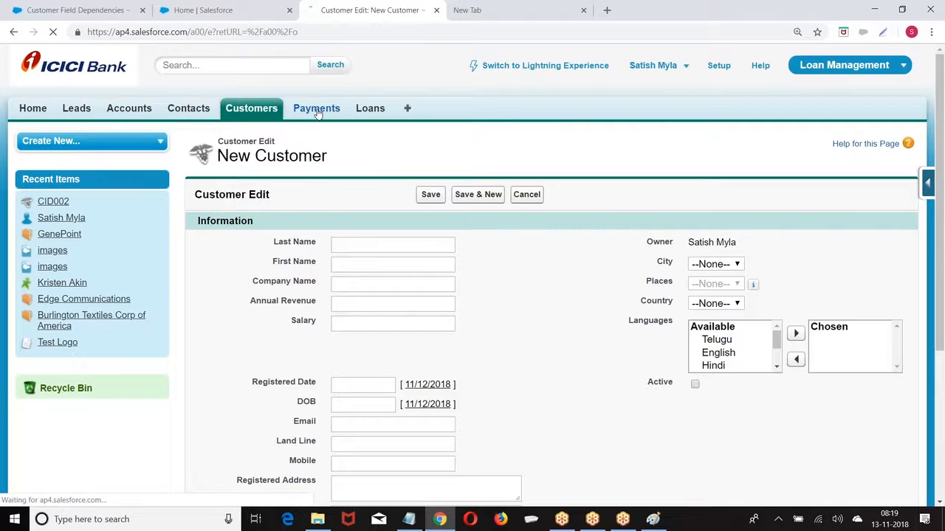
{"action": "left_click", "coordinate": [427, 223]}
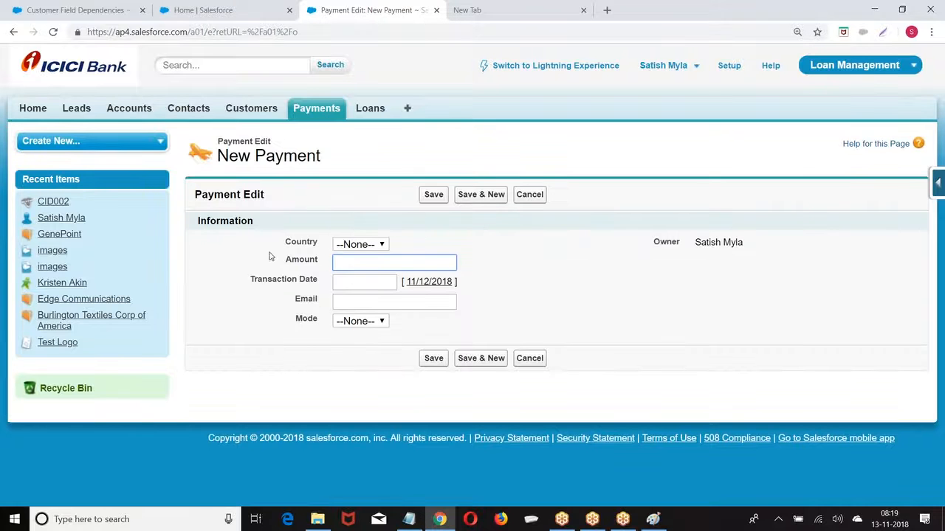
{"action": "left_click", "coordinate": [371, 109]}
{"action": "left_click", "coordinate": [422, 225]}
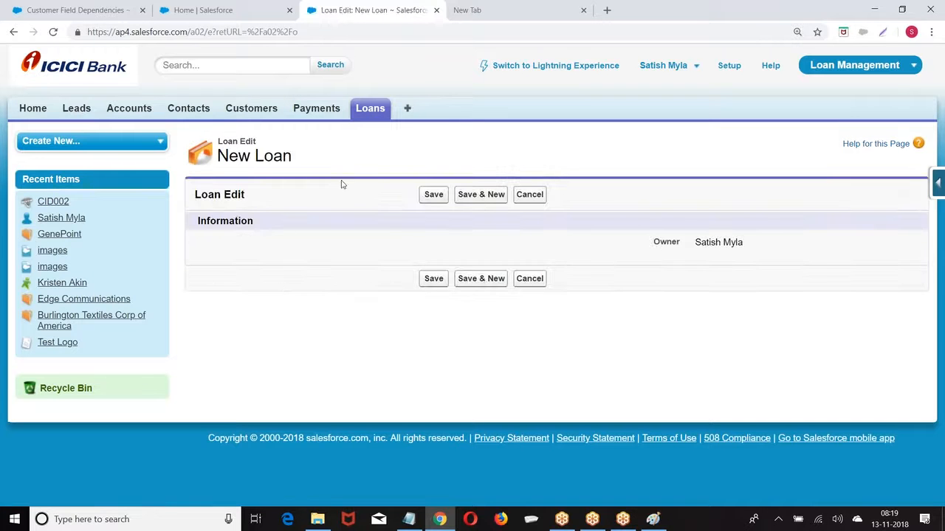
Close the Lightning home tab and open the Loan object's fields page
{"action": "left_click", "coordinate": [233, 16]}
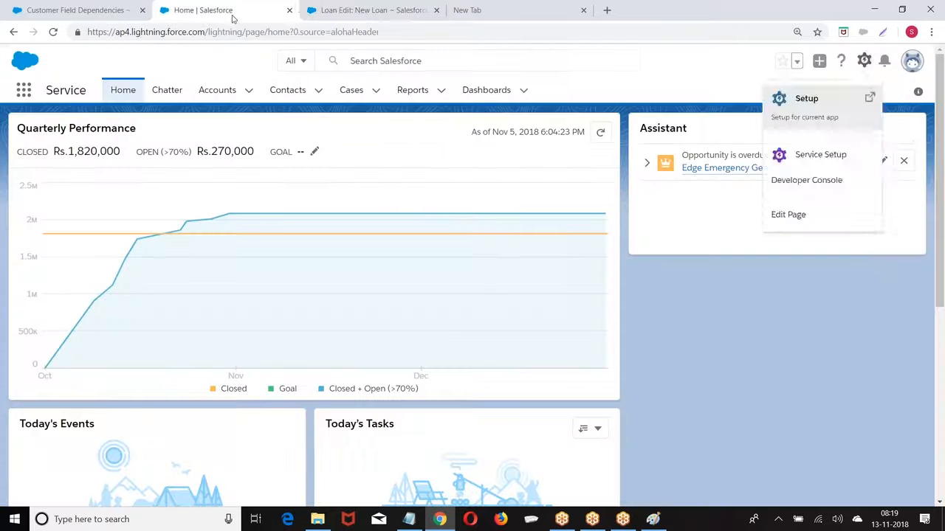
{"action": "left_click", "coordinate": [290, 10]}
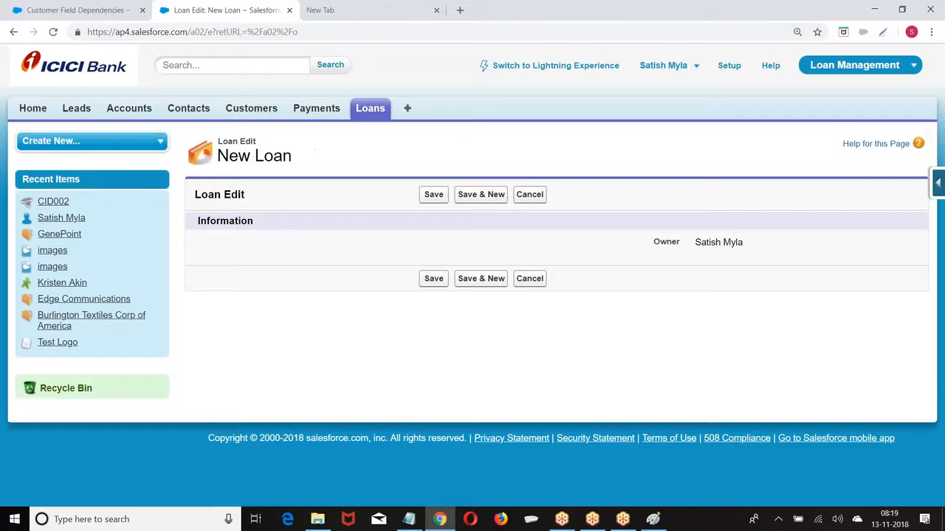
{"action": "left_click", "coordinate": [940, 184]}
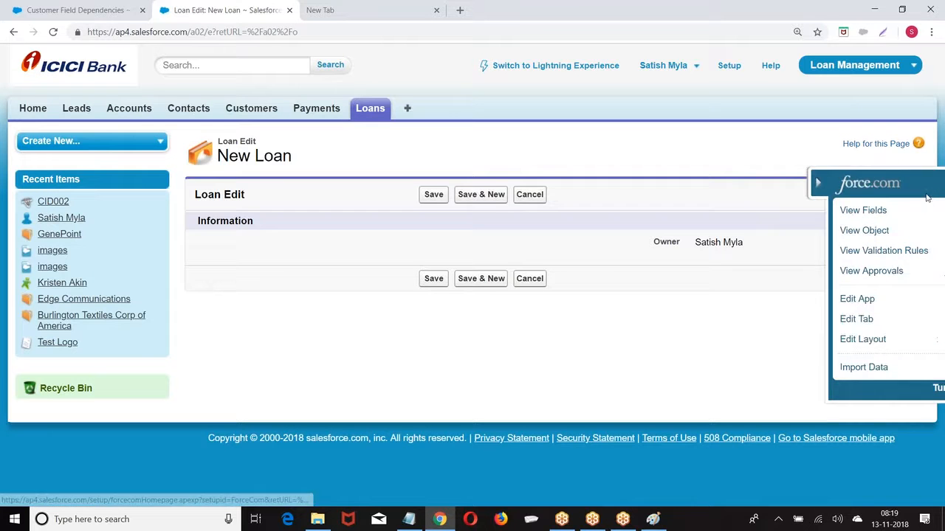
{"action": "left_click", "coordinate": [815, 213]}
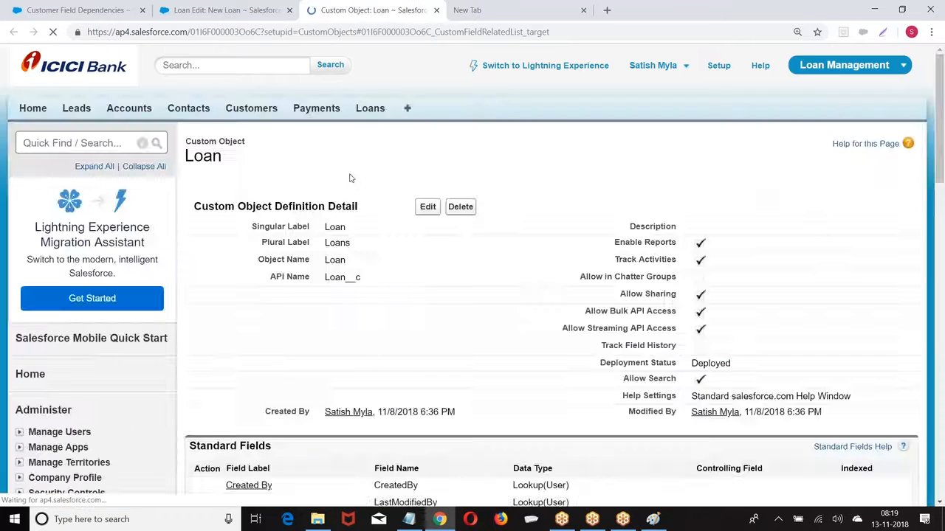
Open the Loan Layout in the page layout editor
{"action": "scroll", "coordinate": [320, 198], "scroll_direction": "up", "scroll_amount": 5}
{"action": "scroll", "coordinate": [473, 273], "scroll_direction": "up", "scroll_amount": 2}
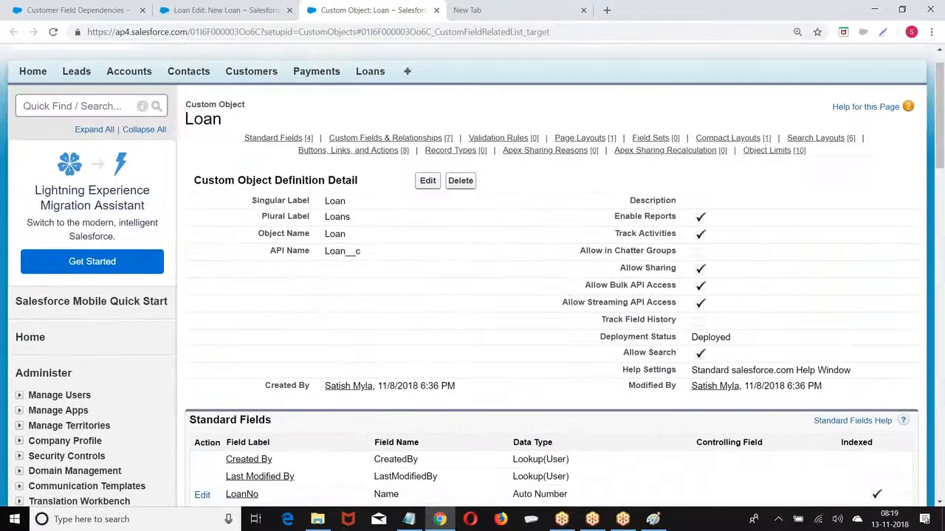
{"action": "left_click_drag", "start_coordinate": [187, 119], "coordinate": [253, 131]}
{"action": "scroll", "coordinate": [276, 165], "scroll_direction": "down", "scroll_amount": 4}
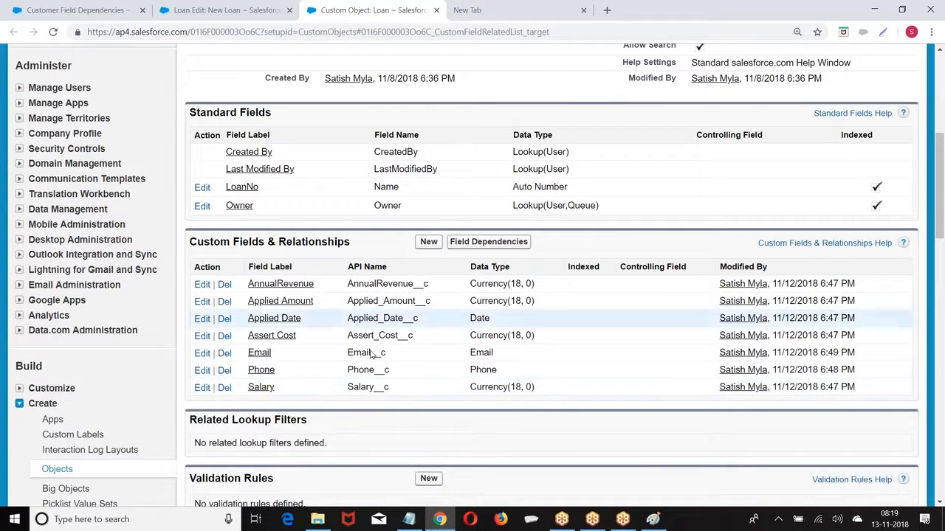
{"action": "scroll", "coordinate": [373, 226], "scroll_direction": "down", "scroll_amount": 5}
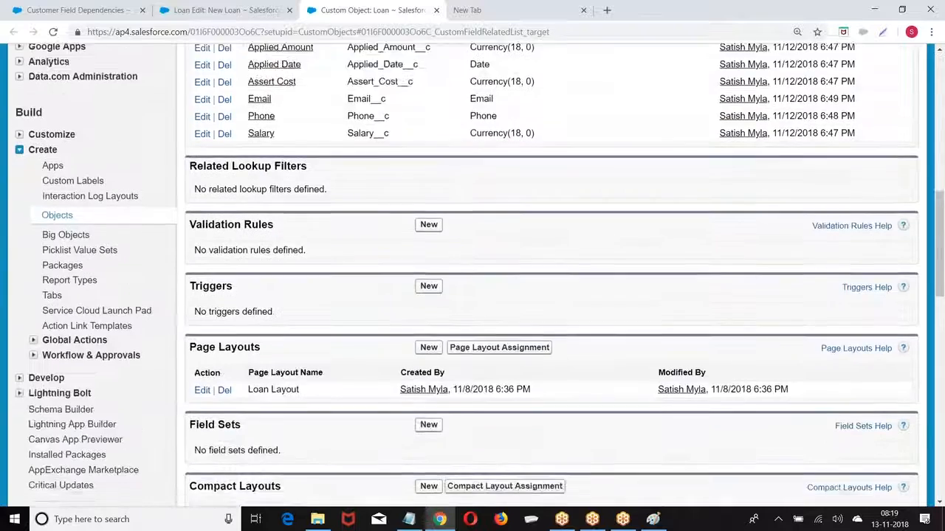
{"action": "left_click_drag", "start_coordinate": [190, 233], "coordinate": [314, 237]}
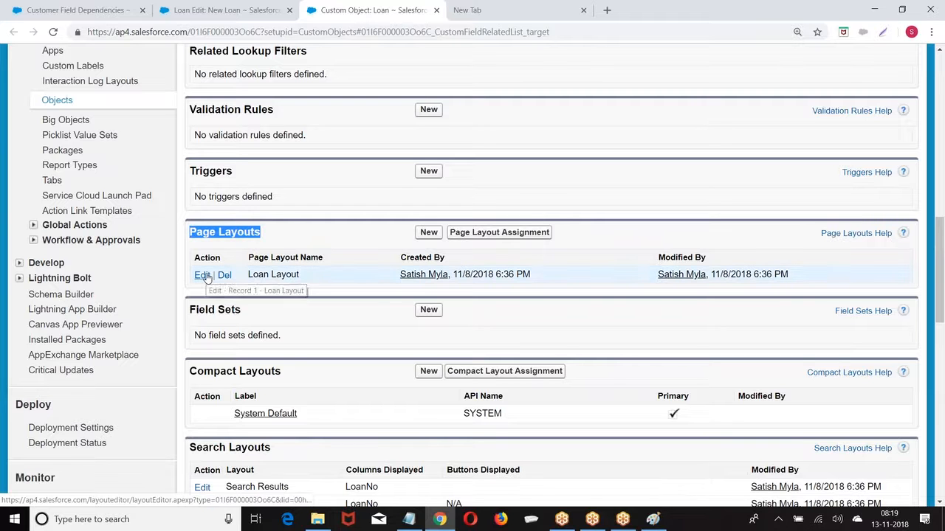
{"action": "left_click", "coordinate": [206, 278]}
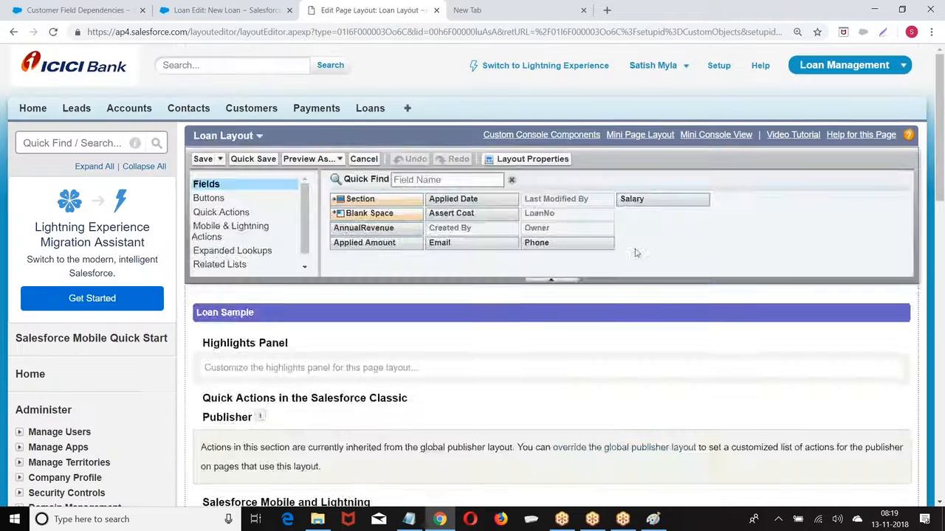
Drag Applied Amount, Applied Date, AnnualRevenue, Assert Cost, Email and Phone into Information
{"action": "scroll", "coordinate": [560, 294], "scroll_direction": "down", "scroll_amount": 4}
{"action": "scroll", "coordinate": [559, 293], "scroll_direction": "down", "scroll_amount": 2}
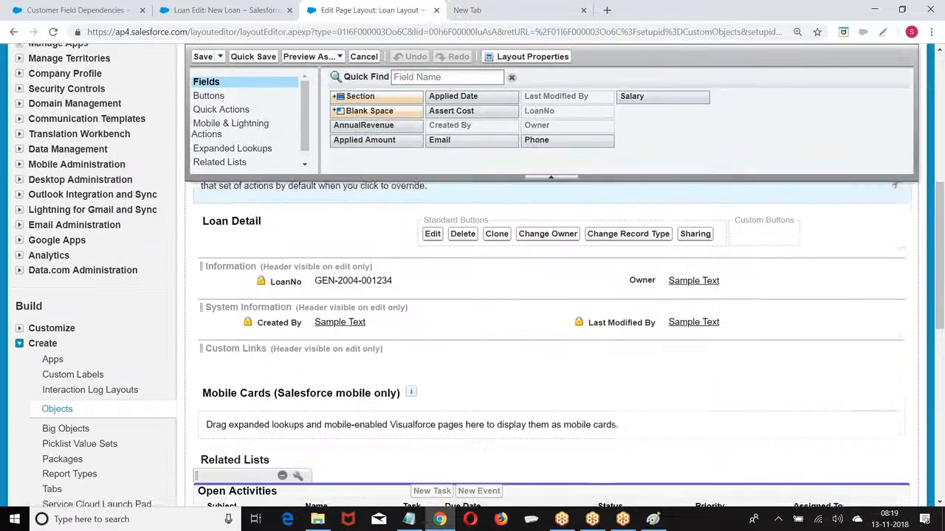
{"action": "left_click_drag", "start_coordinate": [363, 125], "coordinate": [284, 270]}
{"action": "left_click_drag", "start_coordinate": [452, 96], "coordinate": [275, 270]}
{"action": "left_click_drag", "start_coordinate": [451, 111], "coordinate": [621, 272]}
{"action": "left_click_drag", "start_coordinate": [439, 140], "coordinate": [619, 287]}
{"action": "left_click_drag", "start_coordinate": [542, 140], "coordinate": [623, 290]}
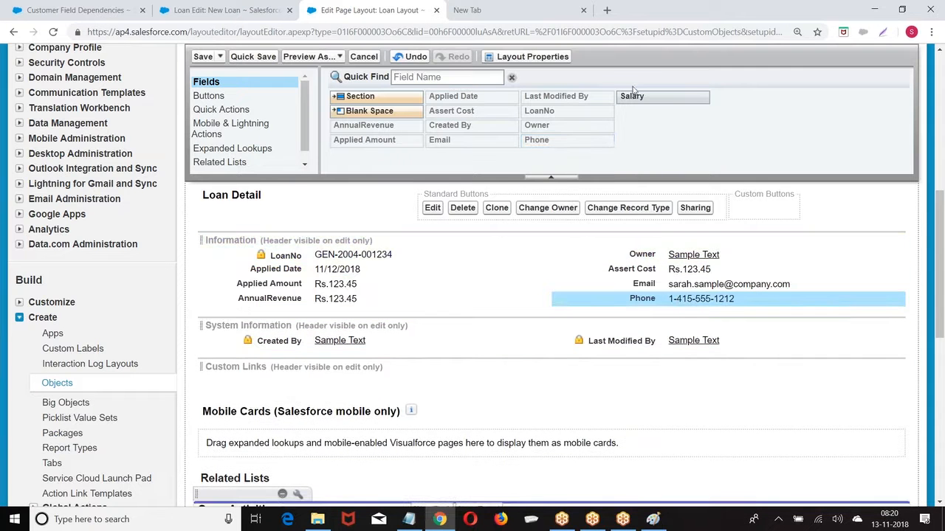
{"action": "left_click_drag", "start_coordinate": [633, 96], "coordinate": [325, 314]}
Save the Loan Layout and check the added fields on a fresh New Loan form
{"action": "left_click", "coordinate": [202, 56]}
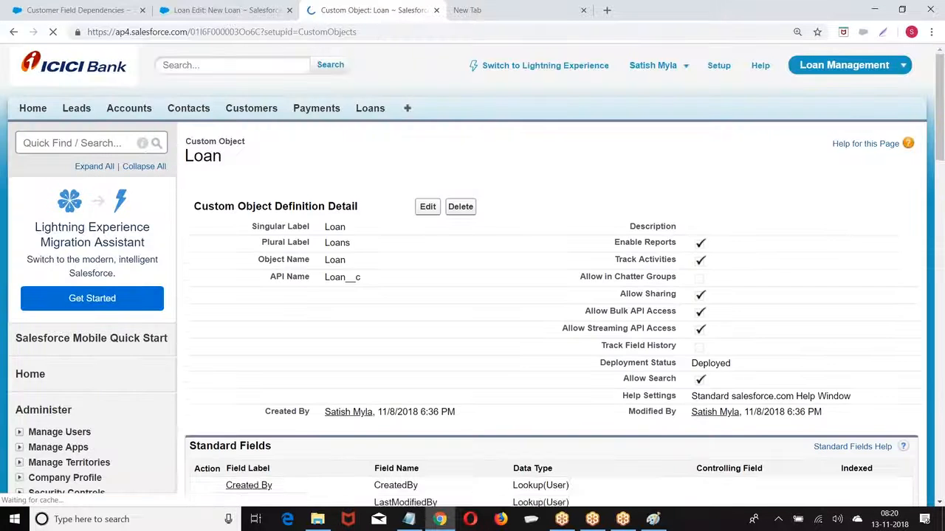
{"action": "left_click", "coordinate": [267, 15]}
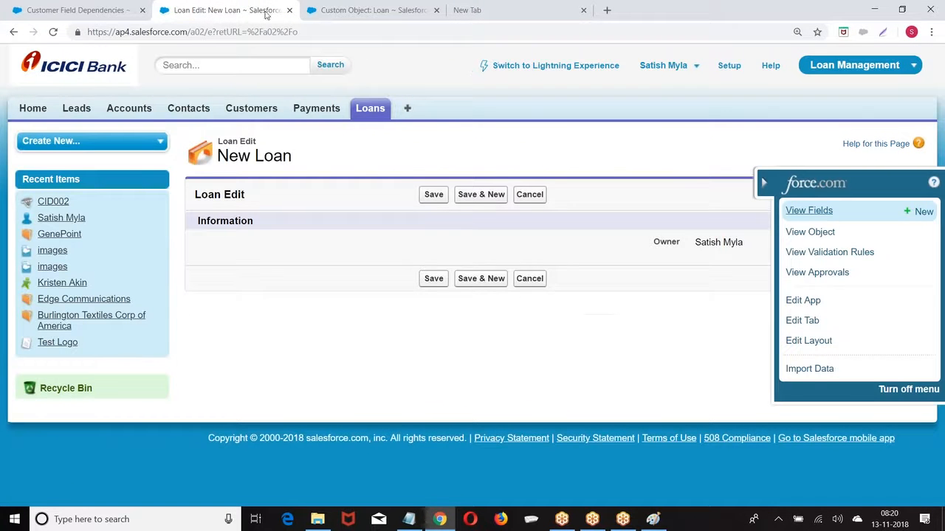
{"action": "left_click", "coordinate": [367, 110]}
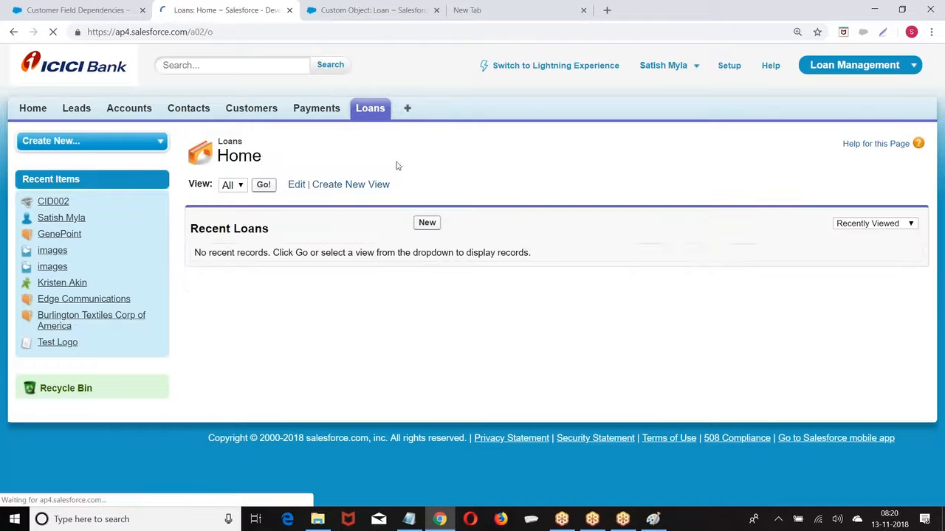
{"action": "left_click", "coordinate": [425, 224]}
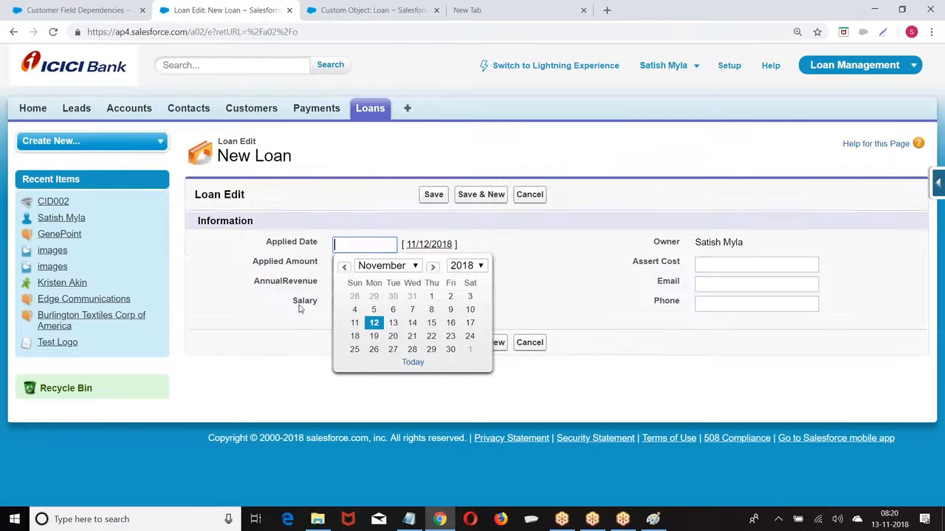
{"action": "left_click", "coordinate": [590, 251]}
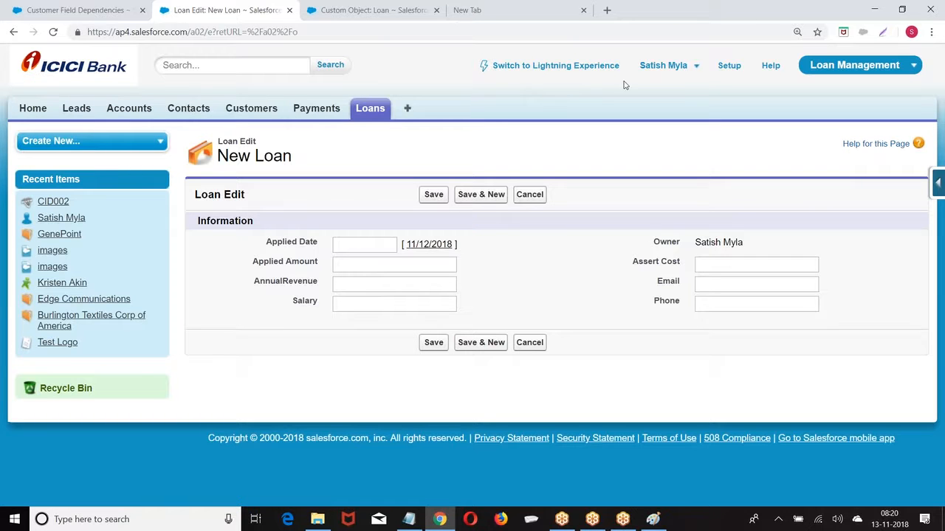
View the Customer object's custom fields list, then close that page
{"action": "left_click", "coordinate": [253, 109]}
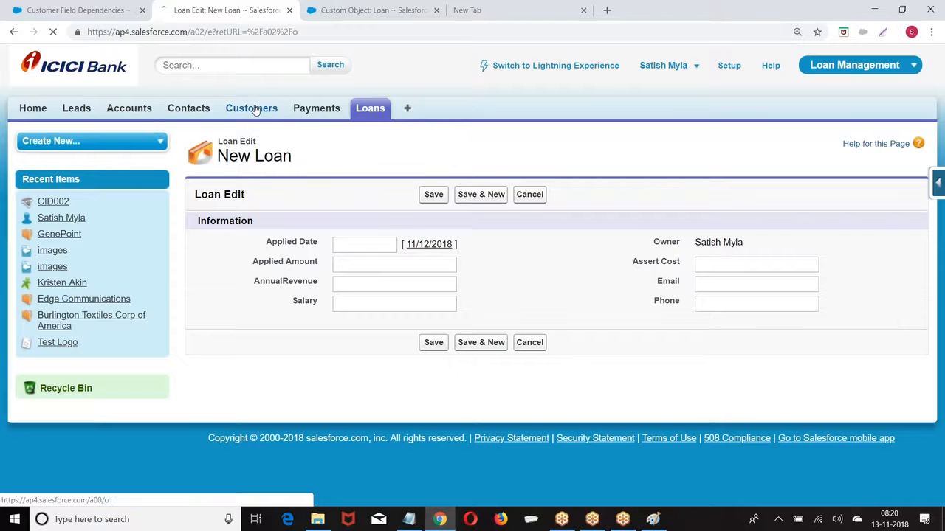
{"action": "left_click", "coordinate": [940, 182]}
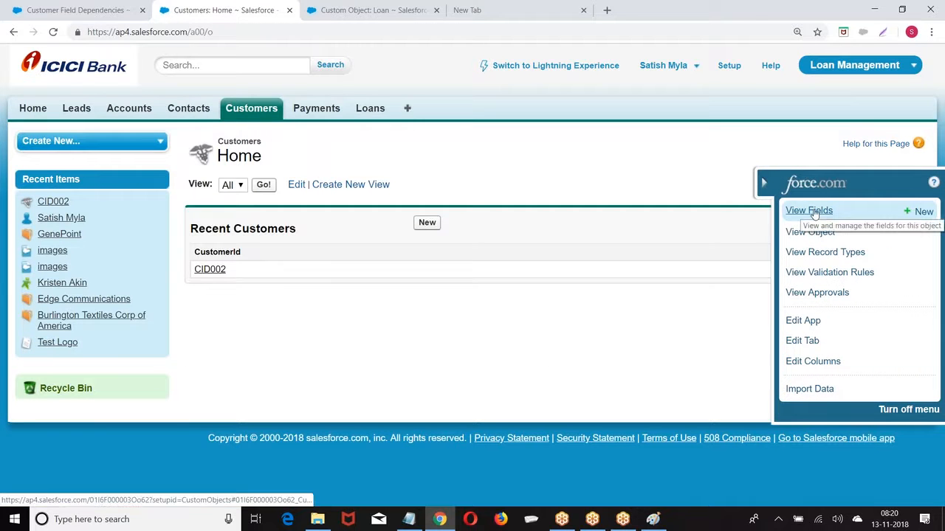
{"action": "left_click", "coordinate": [812, 211]}
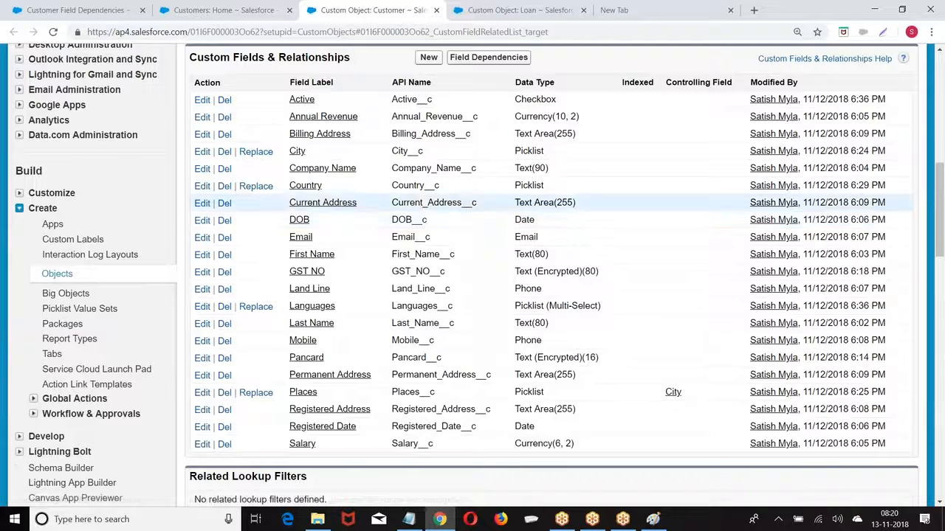
{"action": "scroll", "coordinate": [189, 130], "scroll_direction": "up", "scroll_amount": 1}
{"action": "left_click_drag", "start_coordinate": [190, 124], "coordinate": [355, 129]}
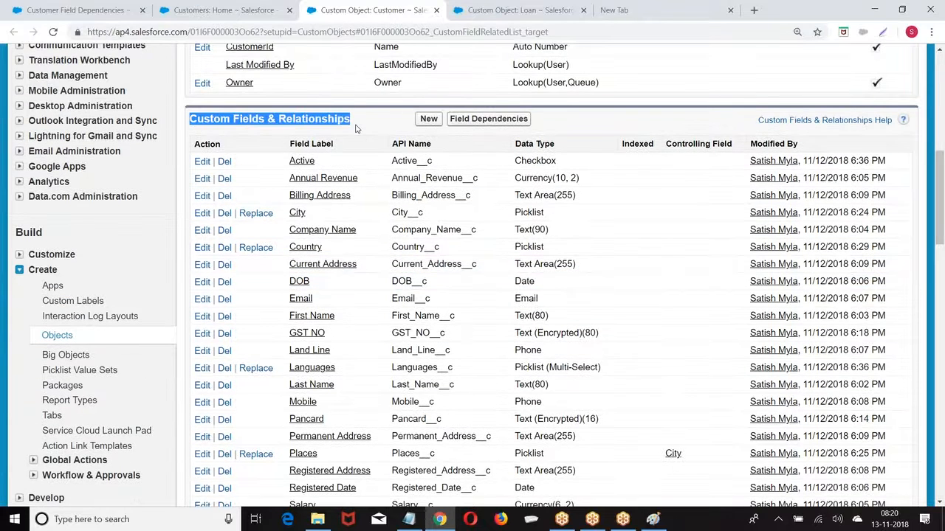
{"action": "left_click", "coordinate": [437, 10]}
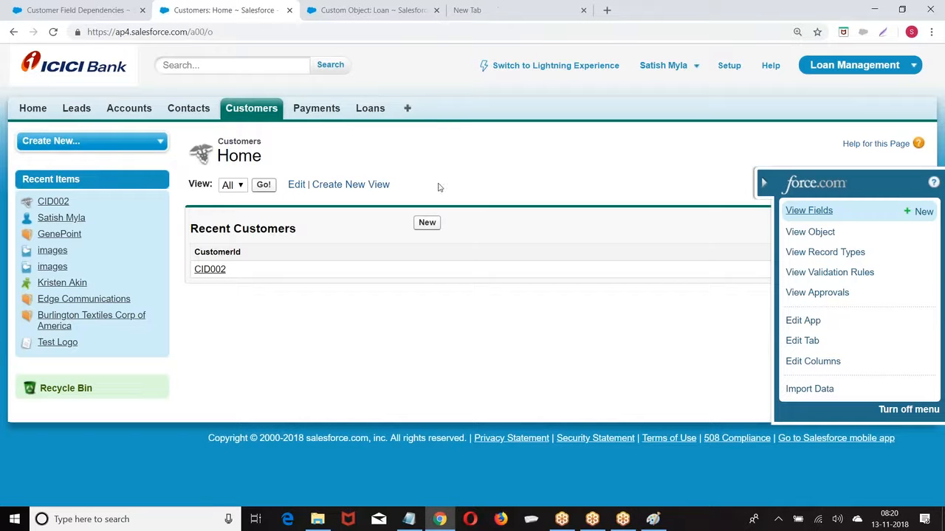
Open Loan's AnnualRevenue field for editing and start changing its field type
{"action": "left_click", "coordinate": [373, 8]}
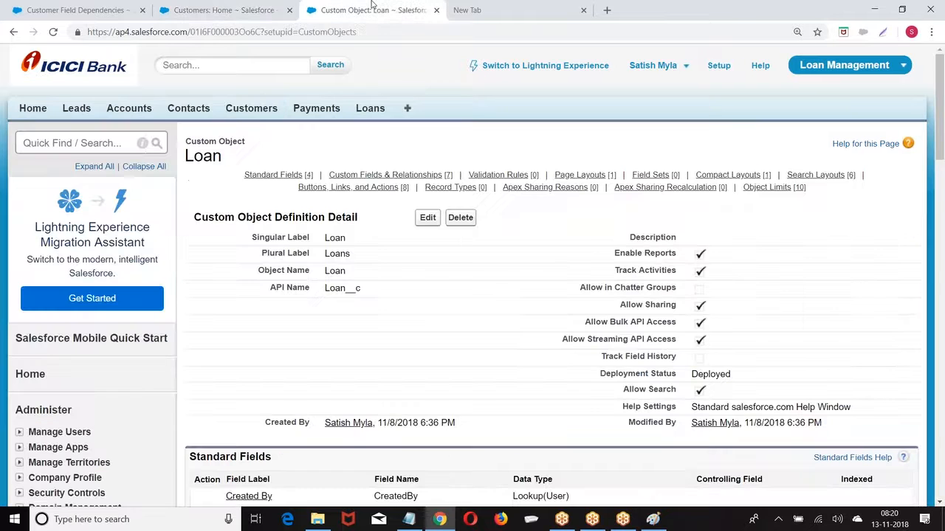
{"action": "scroll", "coordinate": [550, 296], "scroll_direction": "down", "scroll_amount": 5}
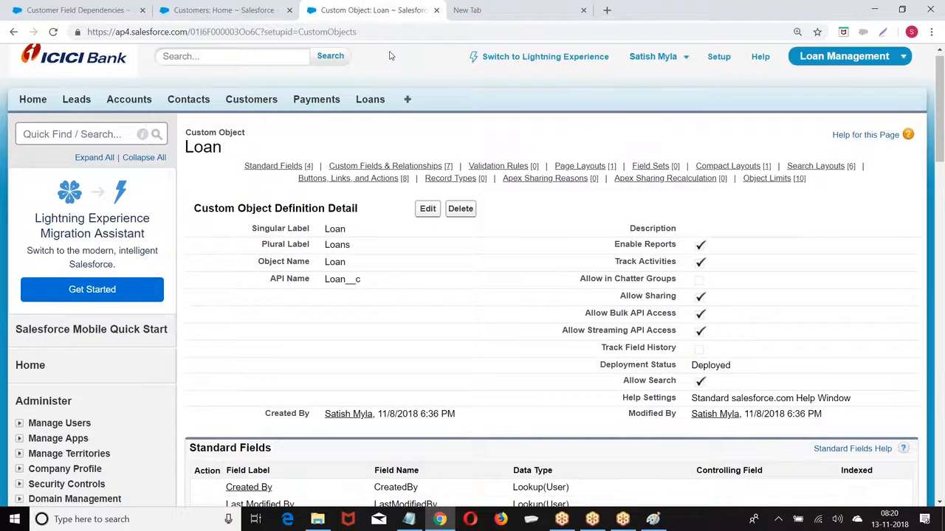
{"action": "scroll", "coordinate": [394, 161], "scroll_direction": "down", "scroll_amount": 2}
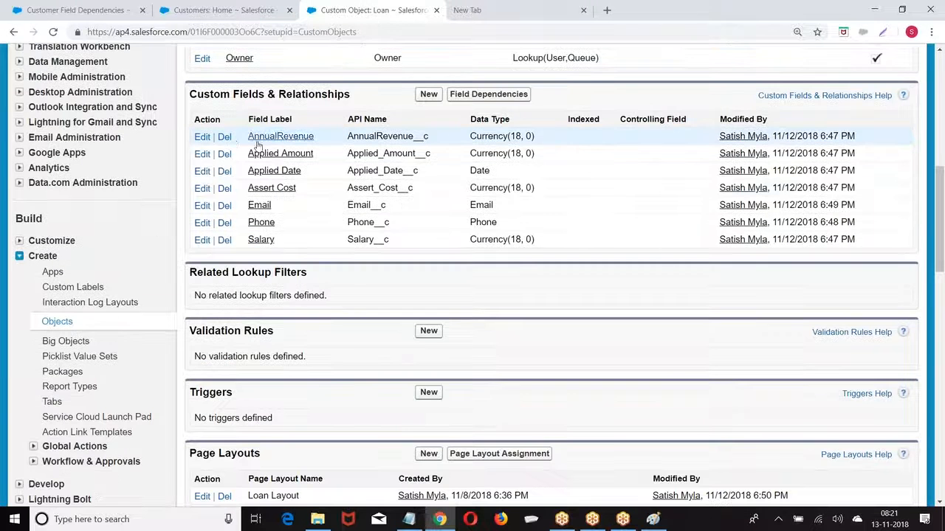
{"action": "left_click", "coordinate": [293, 139]}
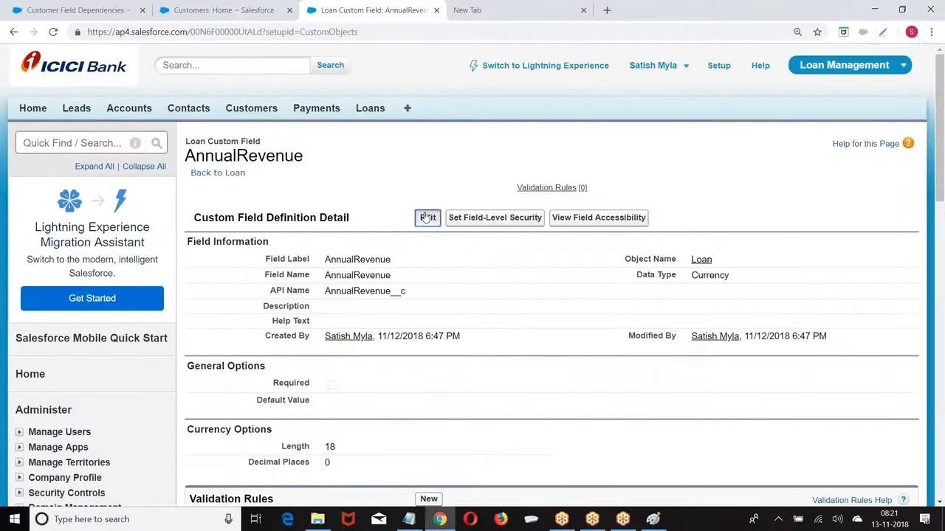
{"action": "left_click", "coordinate": [427, 217]}
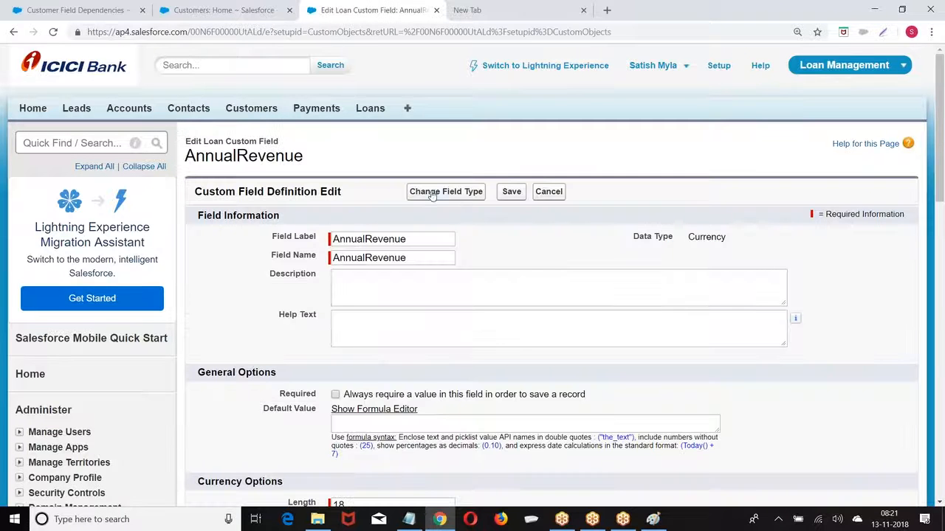
{"action": "left_click", "coordinate": [440, 200]}
Change AnnualRevenue to Number with length 18 and 0 decimals, and save
{"action": "scroll", "coordinate": [382, 238], "scroll_direction": "down", "scroll_amount": 2}
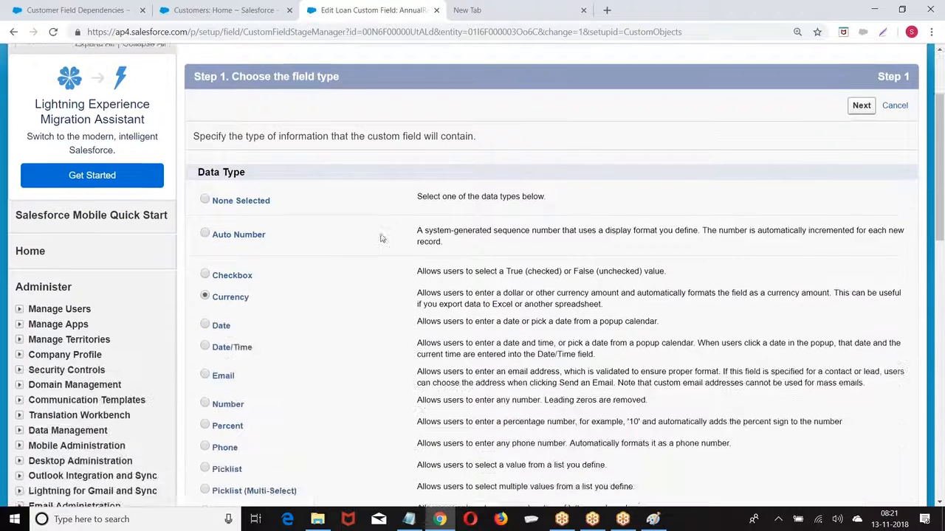
{"action": "scroll", "coordinate": [382, 238], "scroll_direction": "down", "scroll_amount": 2}
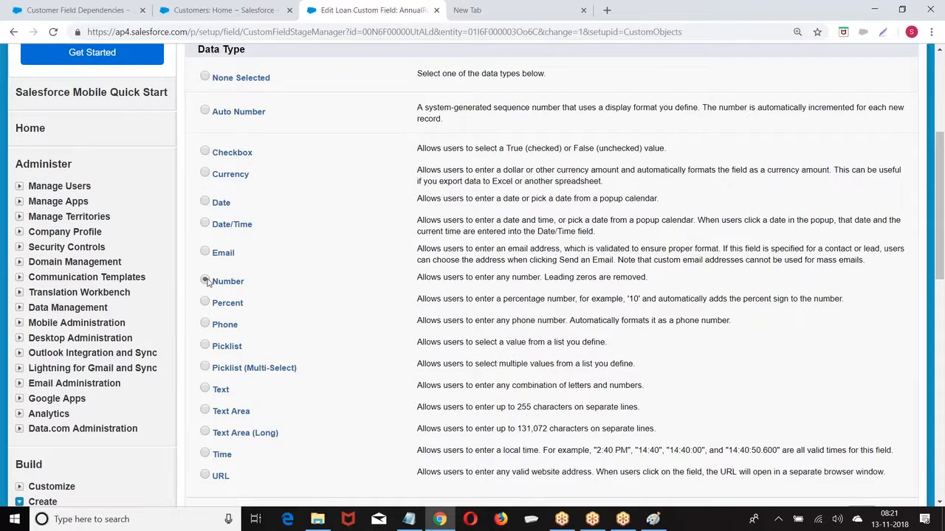
{"action": "scroll", "coordinate": [802, 153], "scroll_direction": "up", "scroll_amount": 2}
{"action": "left_click", "coordinate": [858, 107]}
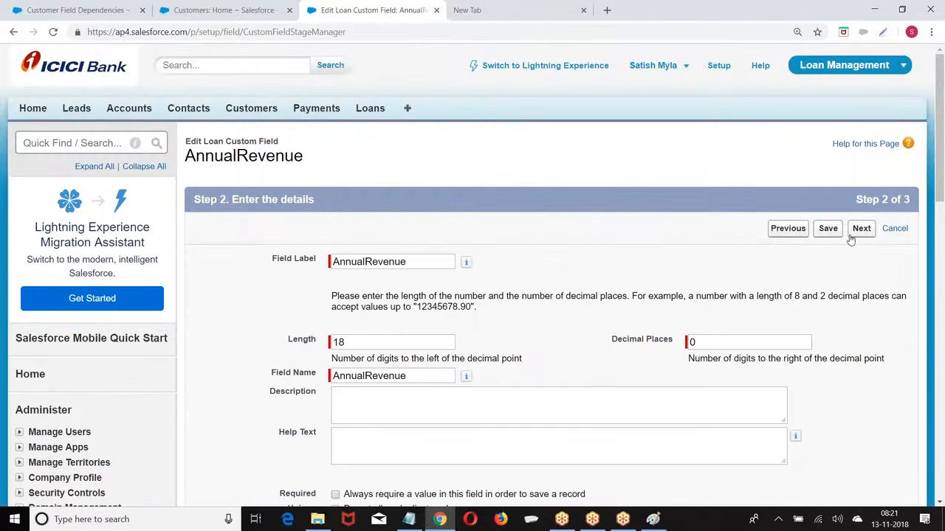
{"action": "left_click", "coordinate": [855, 232]}
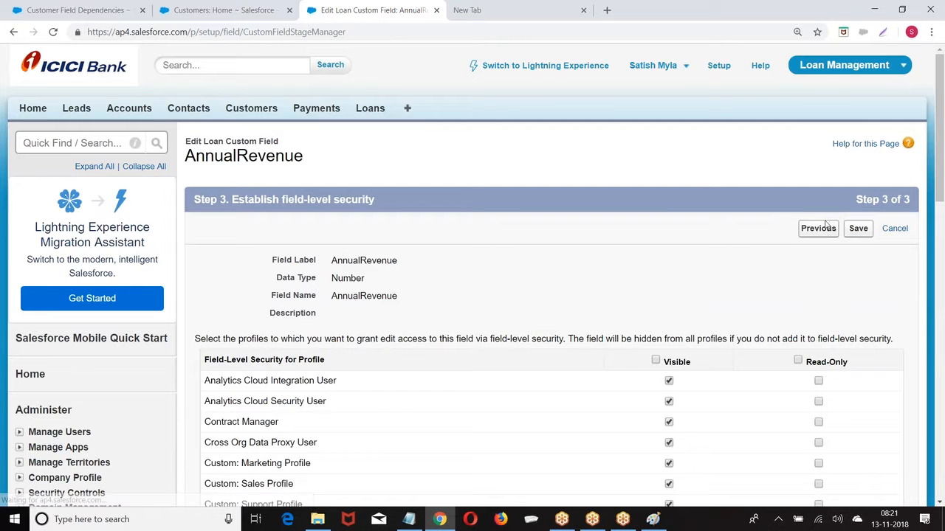
{"action": "left_click", "coordinate": [856, 231]}
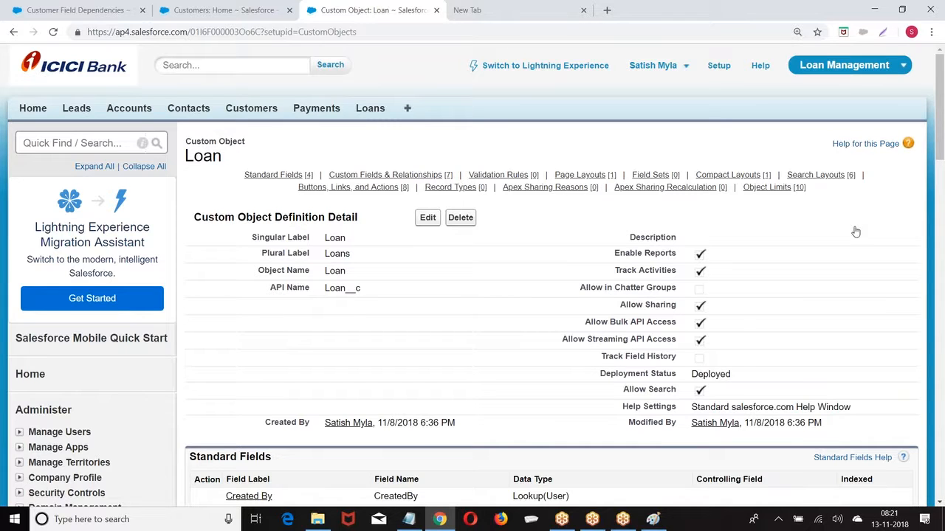
{"action": "scroll", "coordinate": [791, 247], "scroll_direction": "down", "scroll_amount": 5}
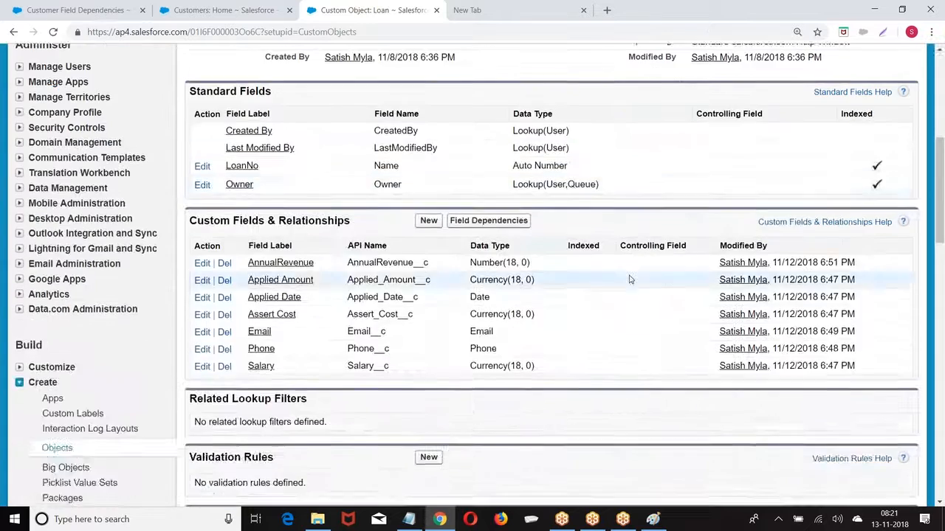
{"action": "scroll", "coordinate": [628, 280], "scroll_direction": "up", "scroll_amount": 4}
{"action": "scroll", "coordinate": [457, 223], "scroll_direction": "up", "scroll_amount": 1}
{"action": "scroll", "coordinate": [458, 223], "scroll_direction": "down", "scroll_amount": 10}
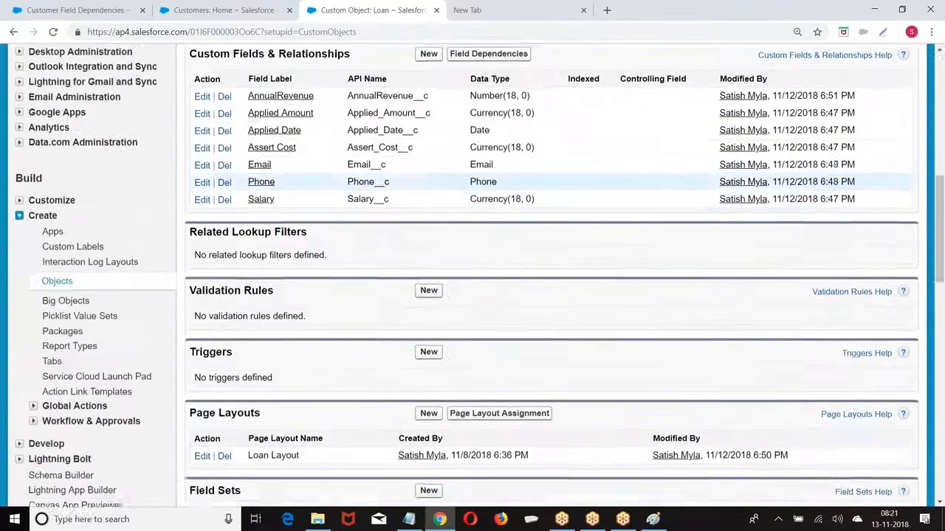
{"action": "scroll", "coordinate": [477, 275], "scroll_direction": "down", "scroll_amount": 2}
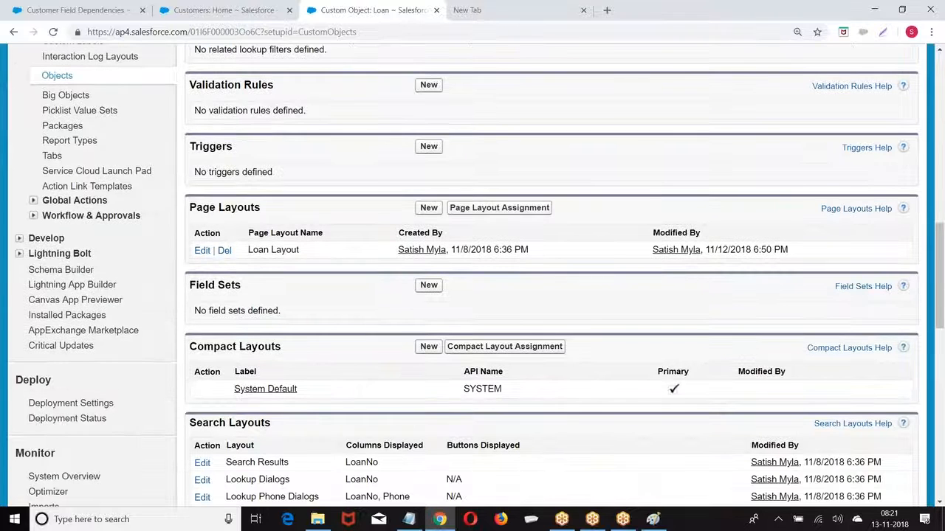
{"action": "left_click", "coordinate": [874, 10]}
Discard the Paint drawing and browse to TRAININGS (F:) > Materials > 1. Admin > 3.Objects-Fields-Relations
{"action": "left_click", "coordinate": [931, 8]}
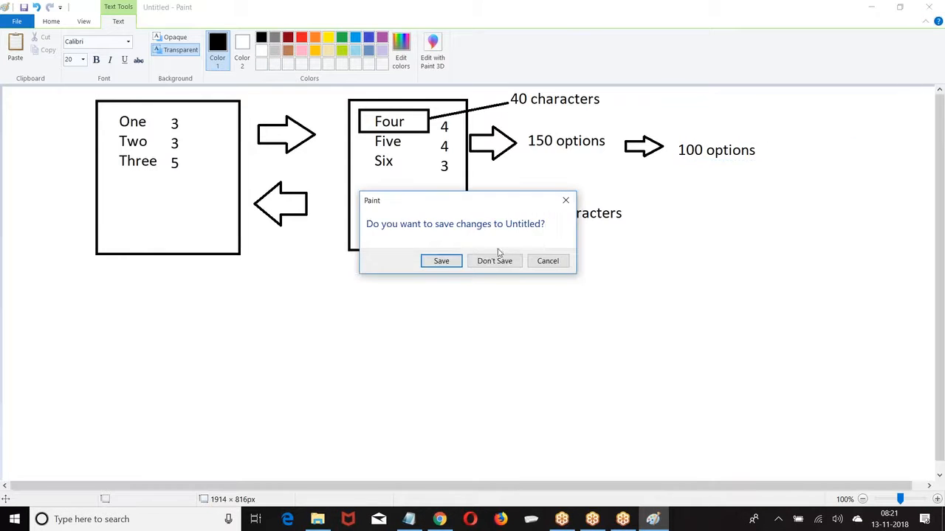
{"action": "left_click", "coordinate": [493, 261]}
{"action": "double_click", "coordinate": [22, 31]}
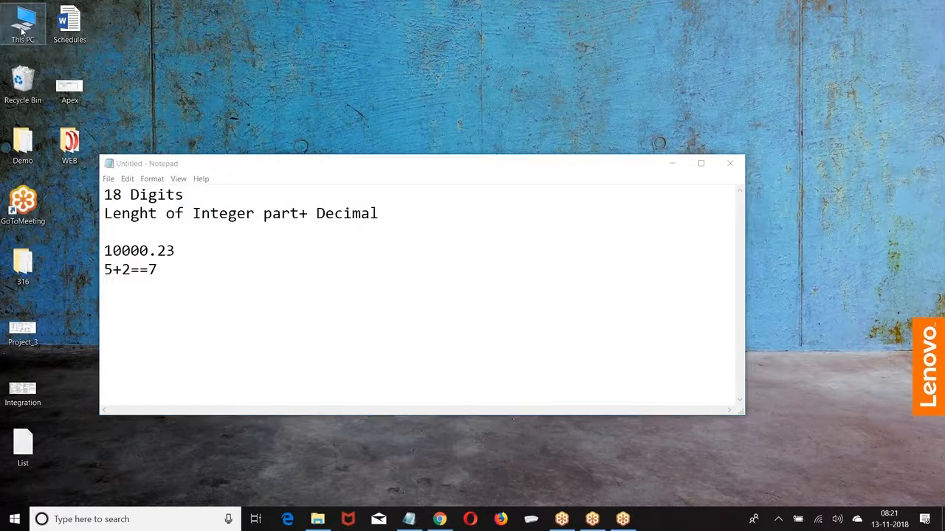
{"action": "left_click", "coordinate": [687, 240]}
{"action": "double_click", "coordinate": [688, 240]}
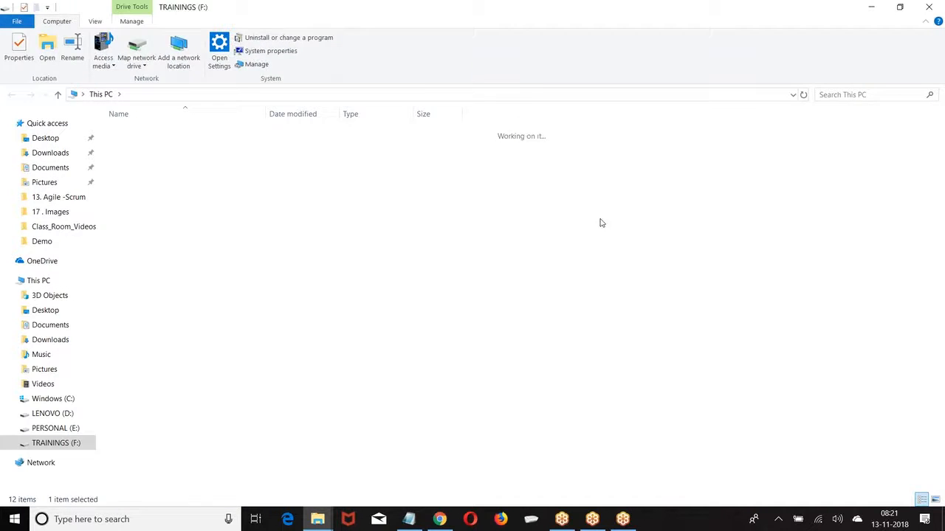
{"action": "double_click", "coordinate": [154, 146]}
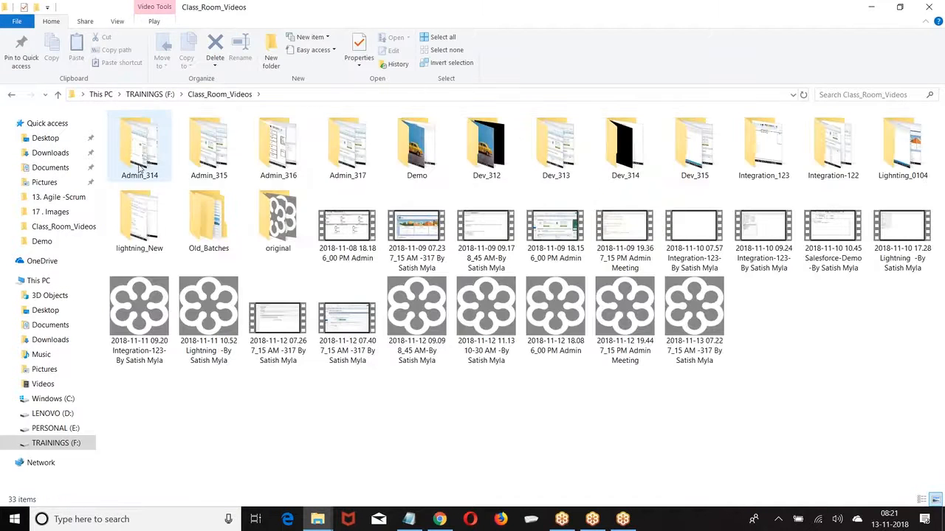
{"action": "left_click", "coordinate": [150, 94]}
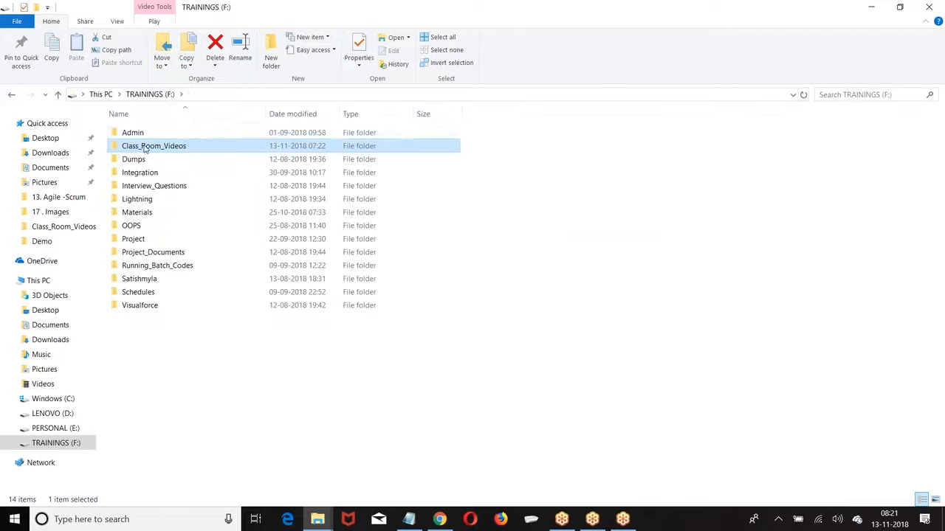
{"action": "left_click", "coordinate": [138, 216]}
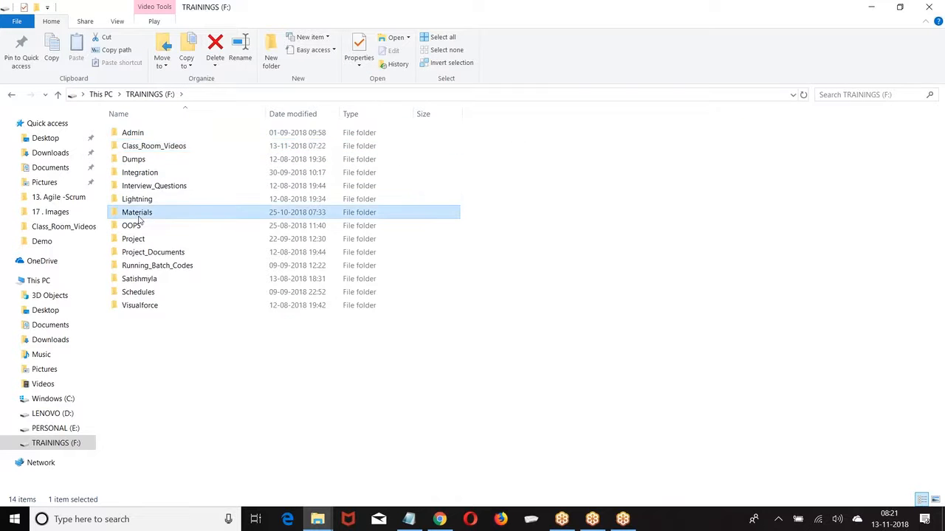
{"action": "double_click", "coordinate": [138, 218]}
{"action": "double_click", "coordinate": [152, 133]}
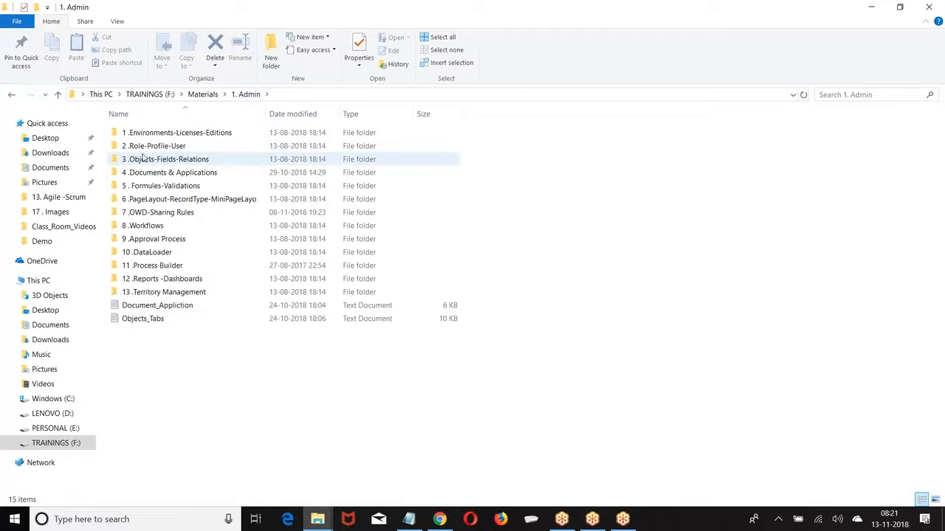
{"action": "double_click", "coordinate": [148, 159]}
Open the 3.Fields notes file in Notepad++
{"action": "left_click", "coordinate": [147, 158]}
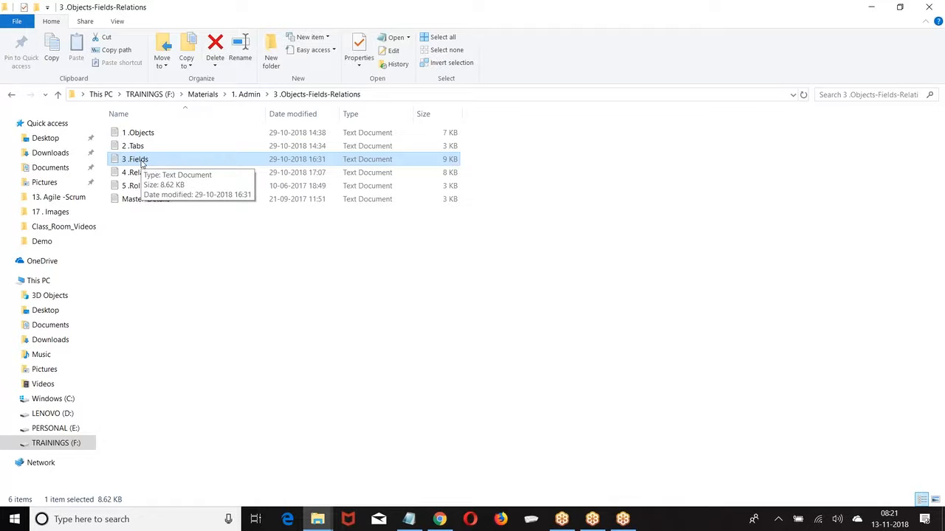
{"action": "left_click", "coordinate": [142, 159]}
{"action": "right_click", "coordinate": [147, 160]}
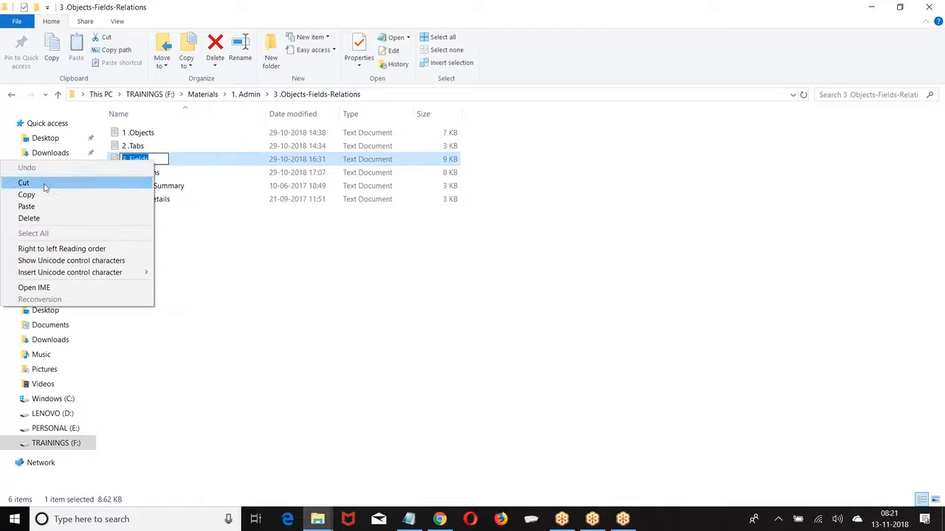
{"action": "left_click", "coordinate": [232, 221]}
{"action": "left_click", "coordinate": [232, 222]}
{"action": "left_click", "coordinate": [143, 160]}
{"action": "right_click", "coordinate": [145, 160]}
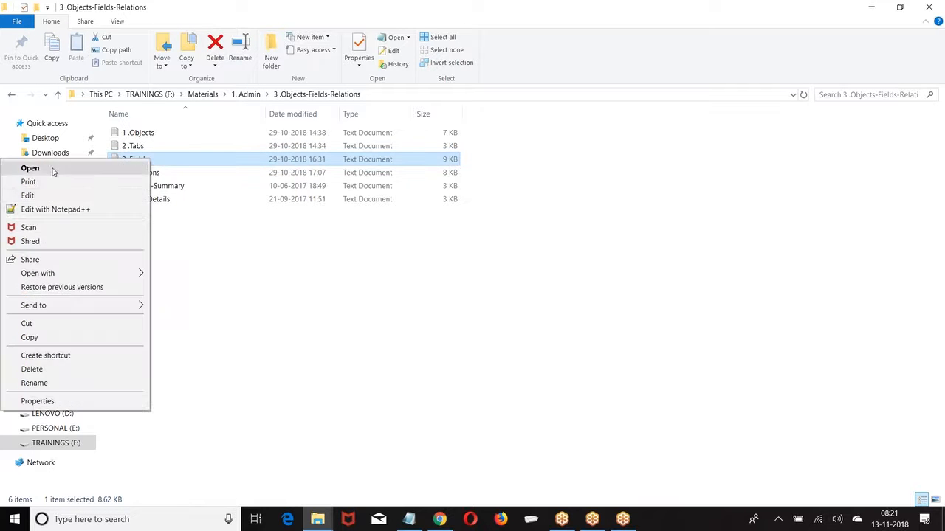
{"action": "left_click", "coordinate": [55, 210]}
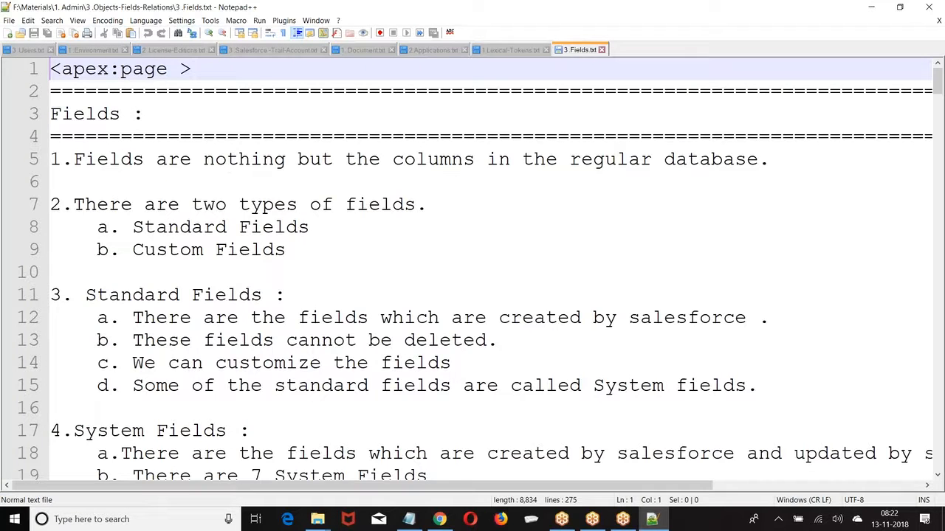
Select all the notes text, close Notepad++, and return to the Salesforce page in Chrome
{"action": "key", "text": "ctrl+a"}
{"action": "scroll", "coordinate": [540, 278], "scroll_direction": "down", "scroll_amount": 20}
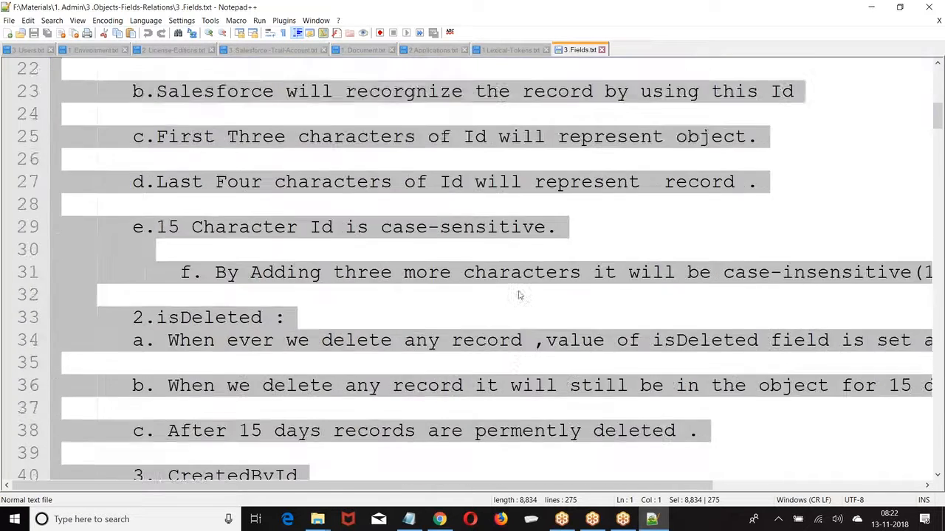
{"action": "scroll", "coordinate": [519, 293], "scroll_direction": "down", "scroll_amount": 20}
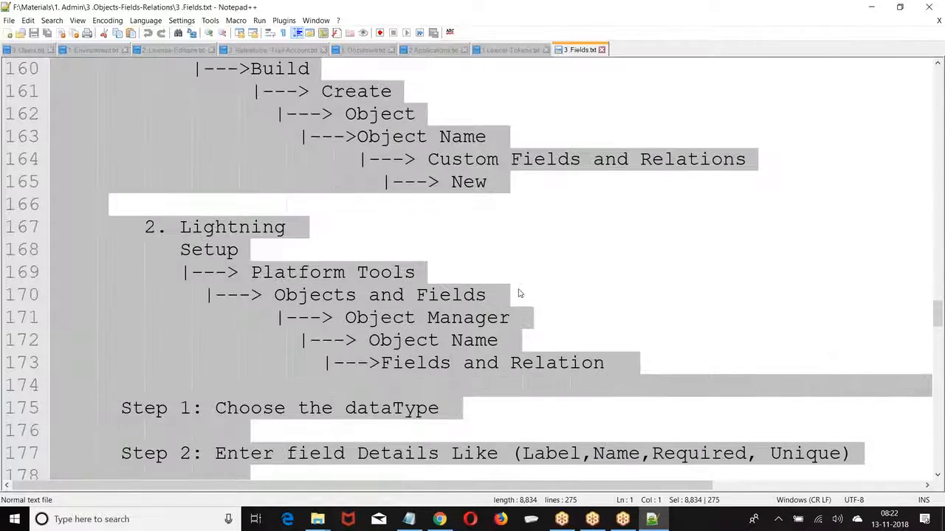
{"action": "scroll", "coordinate": [519, 293], "scroll_direction": "down", "scroll_amount": 2}
{"action": "left_click", "coordinate": [936, 6]}
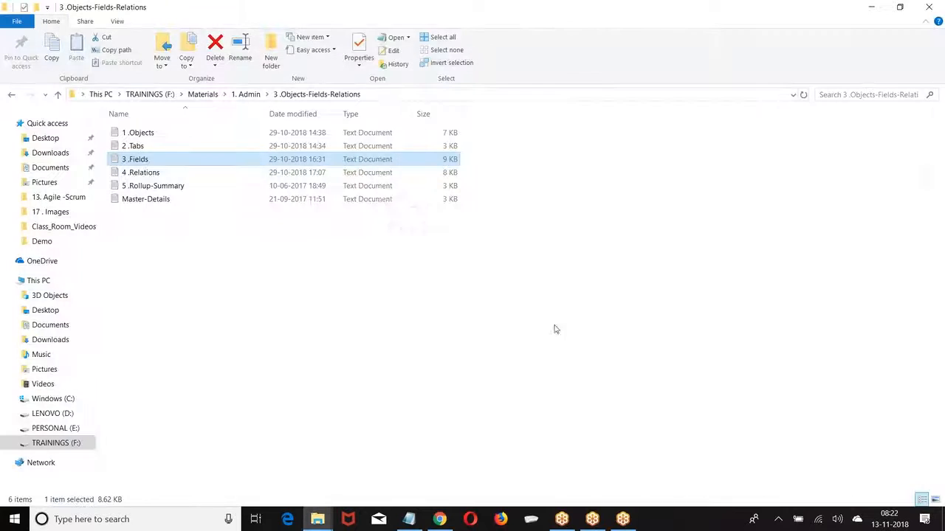
{"action": "left_click", "coordinate": [439, 519]}
Launch the Developer Console from the user menu and maximize its window
{"action": "scroll", "coordinate": [214, 290], "scroll_direction": "up", "scroll_amount": 10}
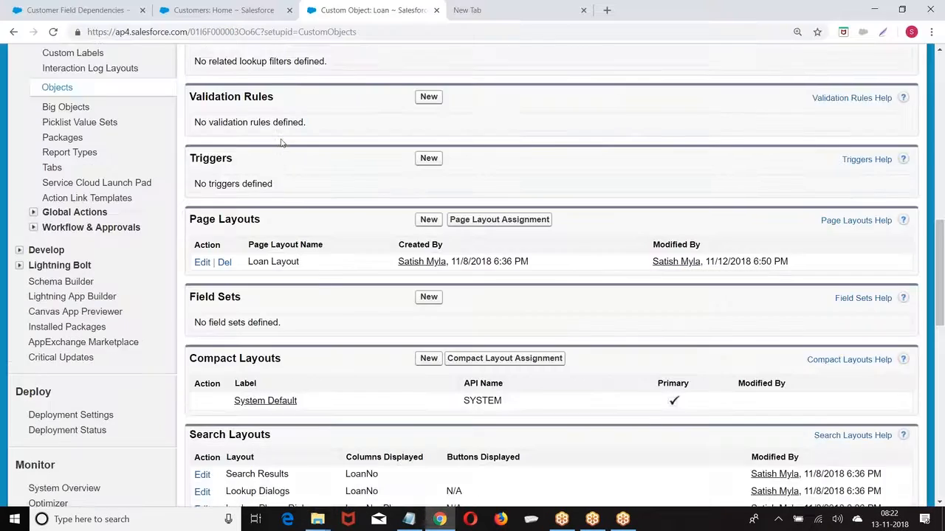
{"action": "left_click", "coordinate": [686, 66]}
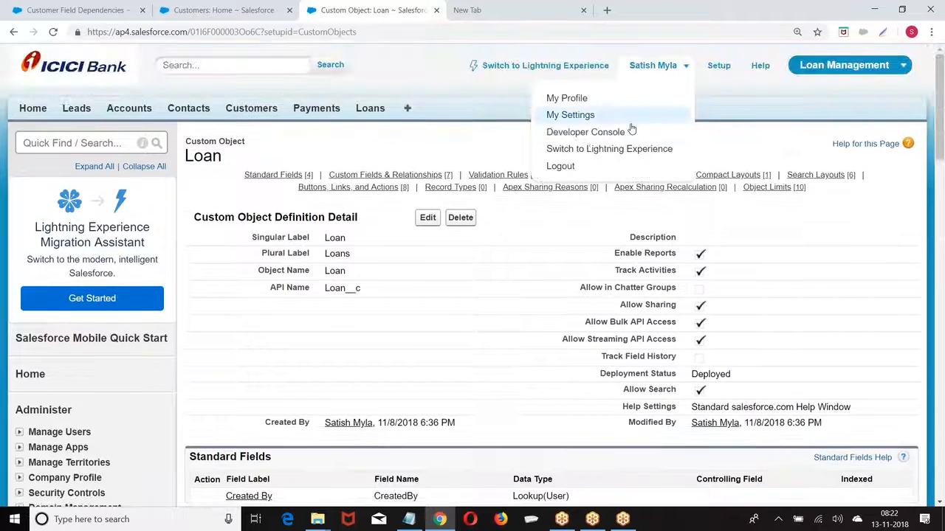
{"action": "left_click", "coordinate": [585, 133]}
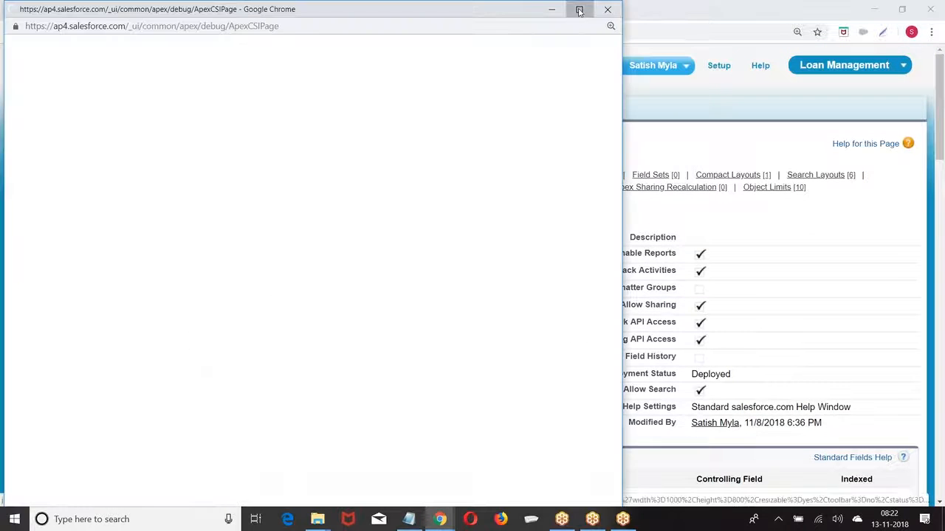
{"action": "left_click", "coordinate": [580, 9]}
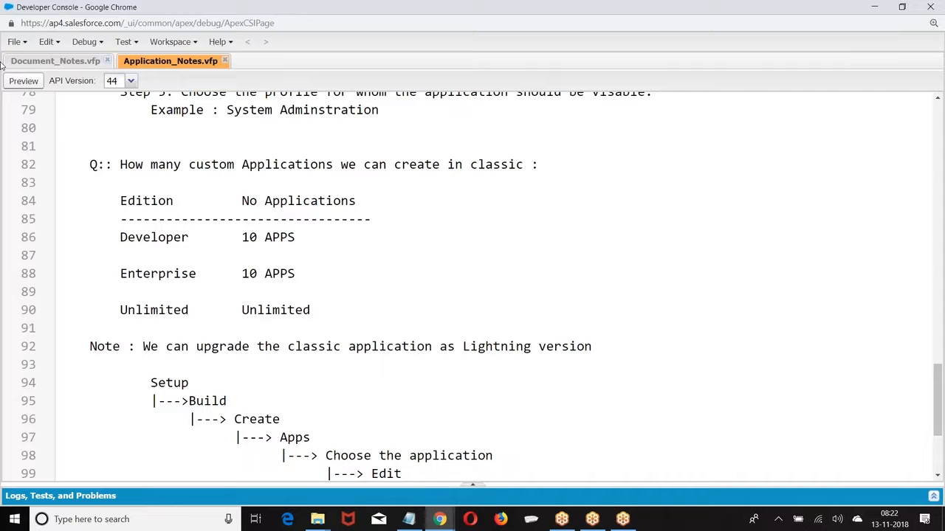
Create a new Visualforce page named Field_Notes
{"action": "left_click", "coordinate": [26, 44]}
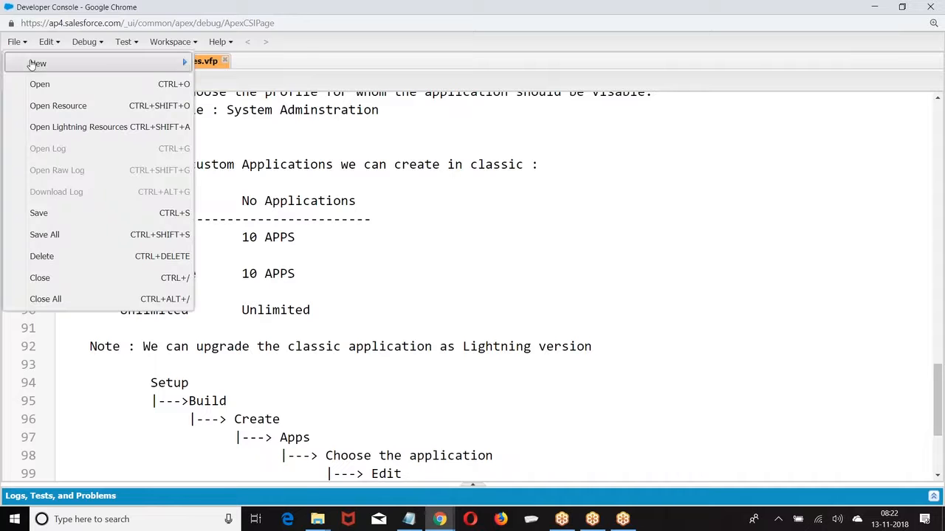
{"action": "mouse_move", "coordinate": [106, 65]}
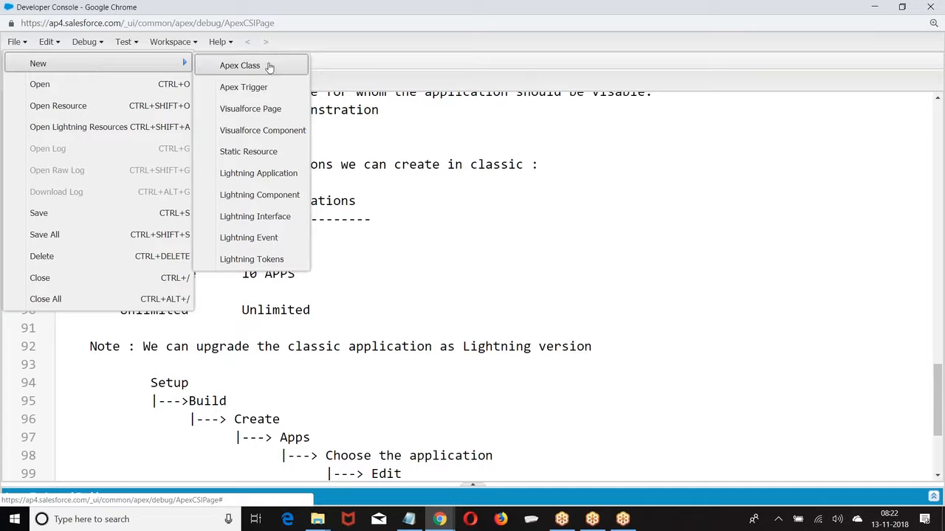
{"action": "left_click", "coordinate": [270, 109]}
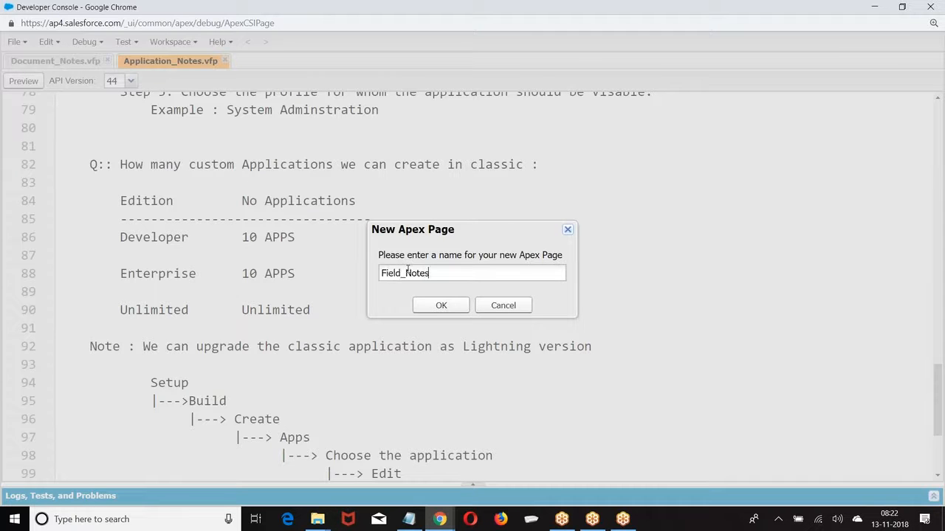
{"action": "left_click", "coordinate": [441, 306]}
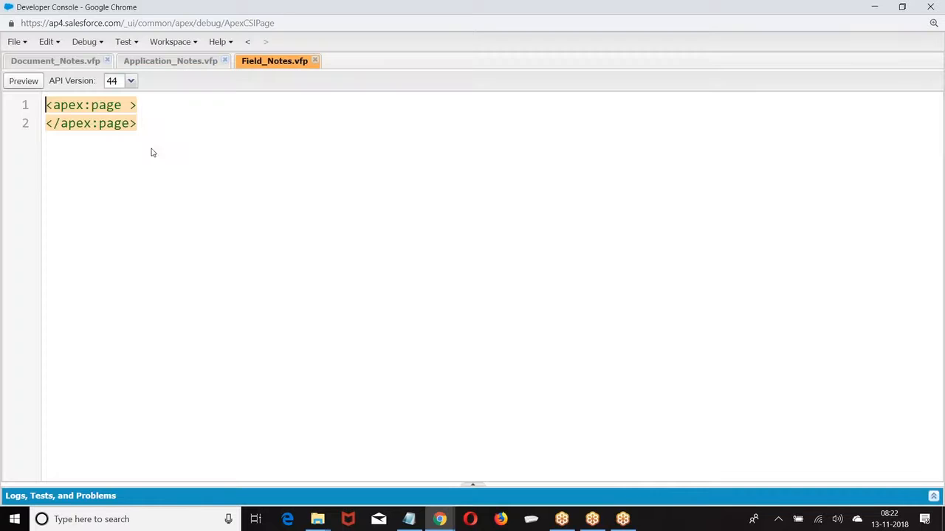
Paste the copied field notes on a new line after the opening apex:page tag
{"action": "left_click", "coordinate": [152, 104]}
{"action": "key", "text": "Return"}
{"action": "key", "text": "ctrl+v"}
{"action": "scroll", "coordinate": [152, 104], "scroll_direction": "up", "scroll_amount": 5}
{"action": "scroll", "coordinate": [152, 104], "scroll_direction": "up", "scroll_amount": 20}
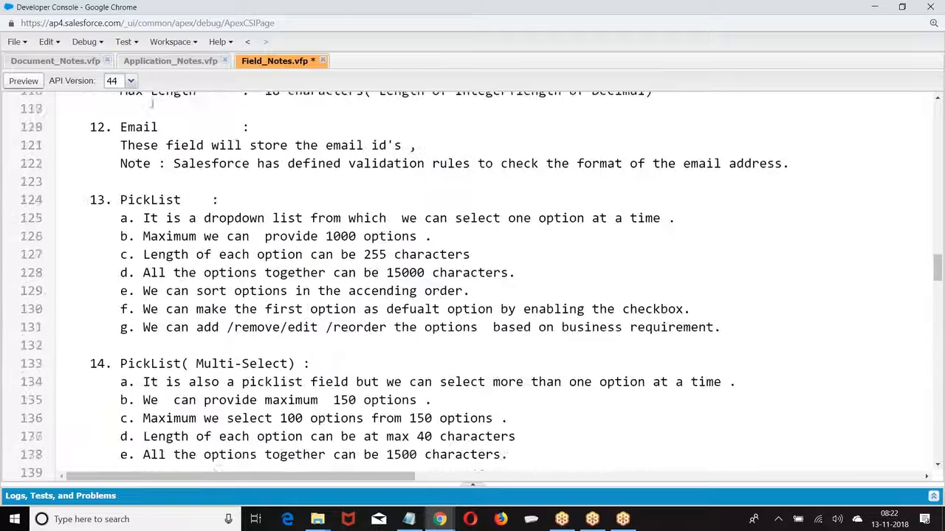
{"action": "scroll", "coordinate": [152, 104], "scroll_direction": "up", "scroll_amount": 20}
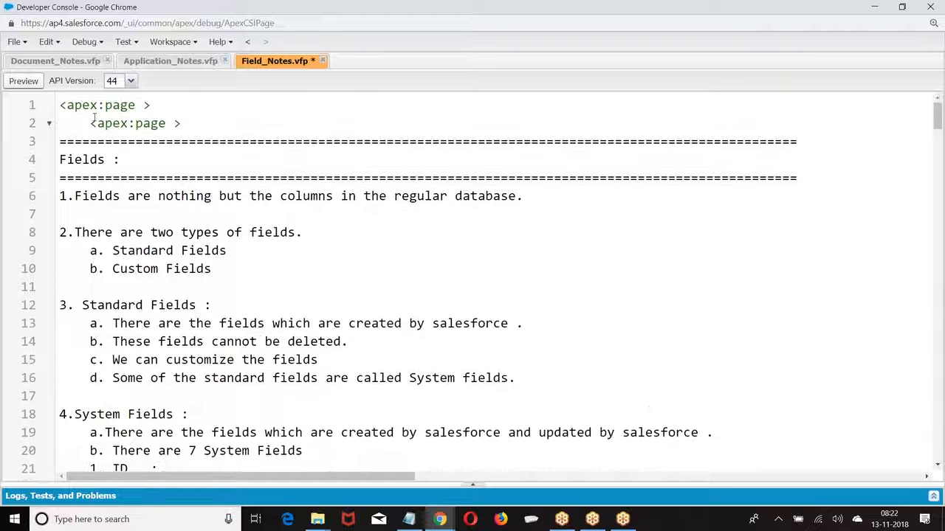
Undo the paste, replace the whole page with the copied notes, and save
{"action": "key", "text": "ctrl+z"}
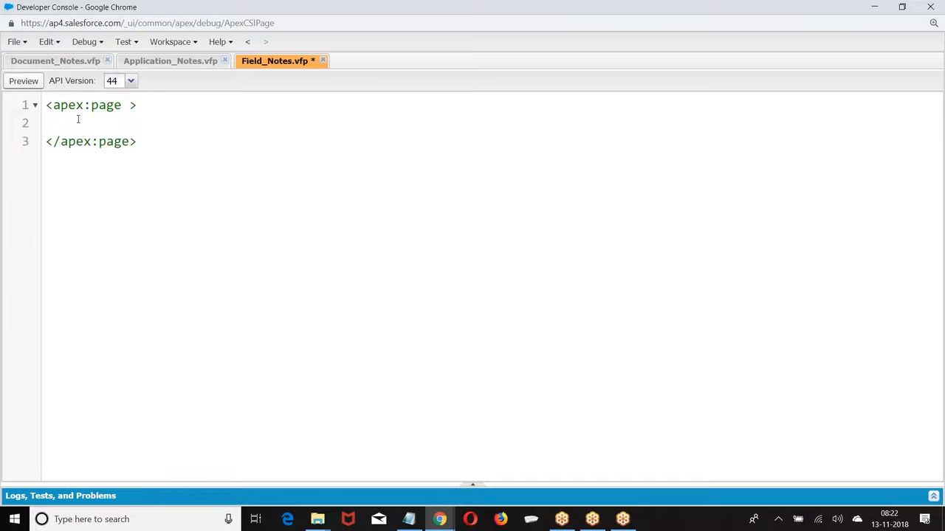
{"action": "key", "text": "ctrl+a"}
{"action": "key", "text": "ctrl+v"}
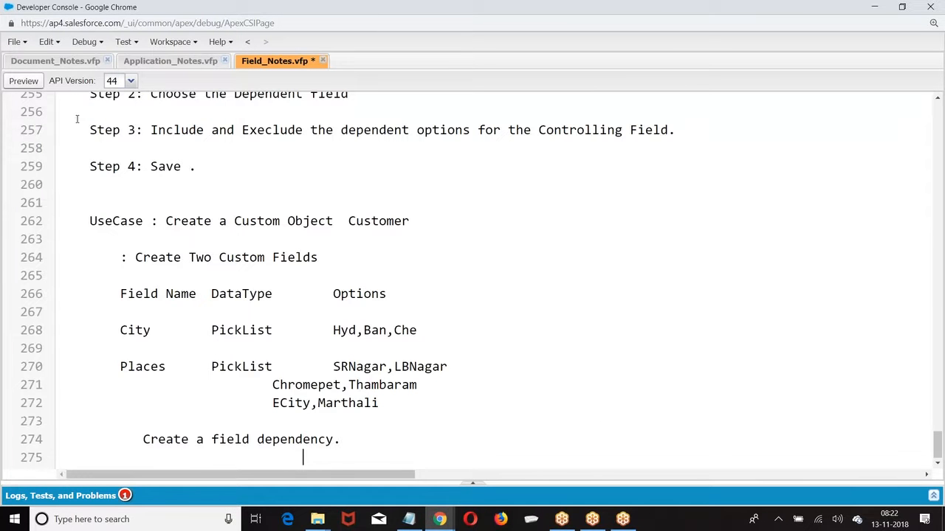
{"action": "key", "text": "ctrl+s"}
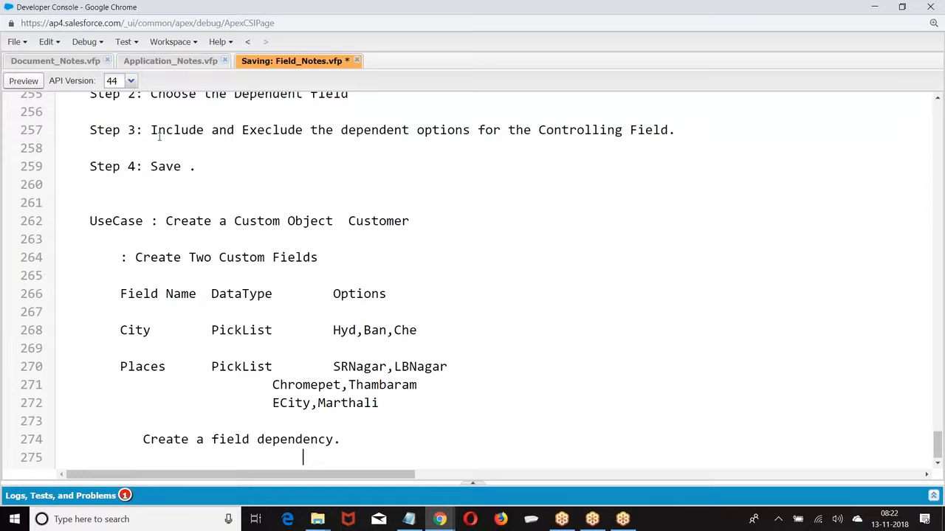
Add the closing </apex:page> tag on line 275 and save Field_Notes
{"action": "scroll", "coordinate": [268, 150], "scroll_direction": "up", "scroll_amount": 4}
{"action": "scroll", "coordinate": [268, 150], "scroll_direction": "up", "scroll_amount": 3}
{"action": "scroll", "coordinate": [268, 150], "scroll_direction": "down", "scroll_amount": 7}
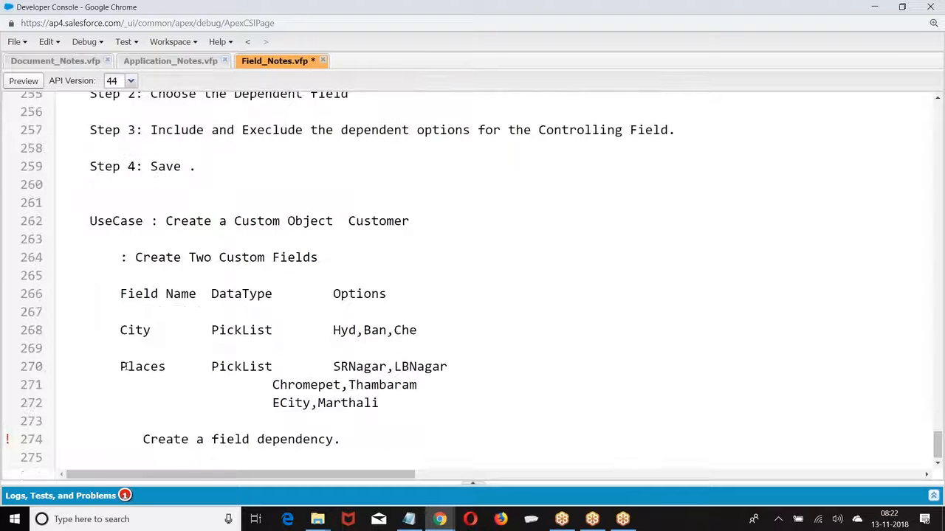
{"action": "left_click", "coordinate": [71, 464]}
{"action": "type", "text": "</apex:page>"}
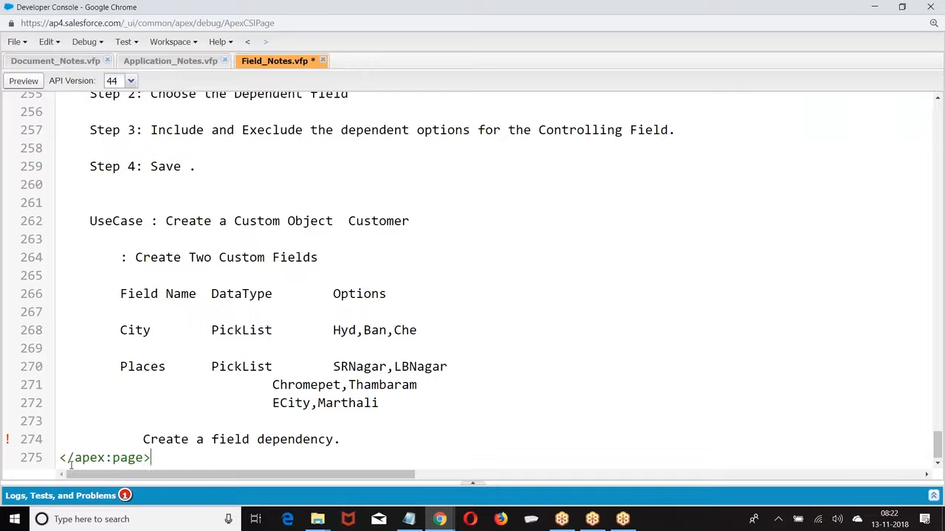
{"action": "key", "text": "ctrl+s"}
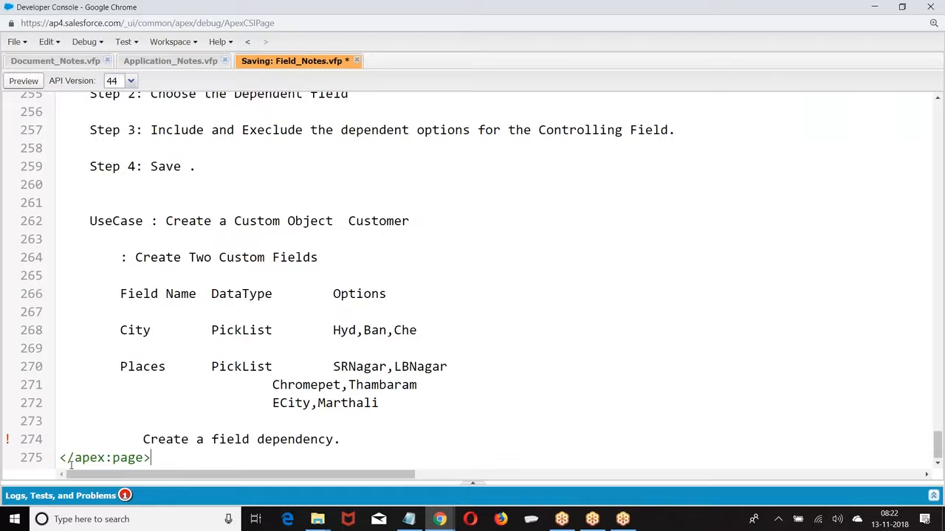
{"action": "scroll", "coordinate": [193, 275], "scroll_direction": "up", "scroll_amount": 20}
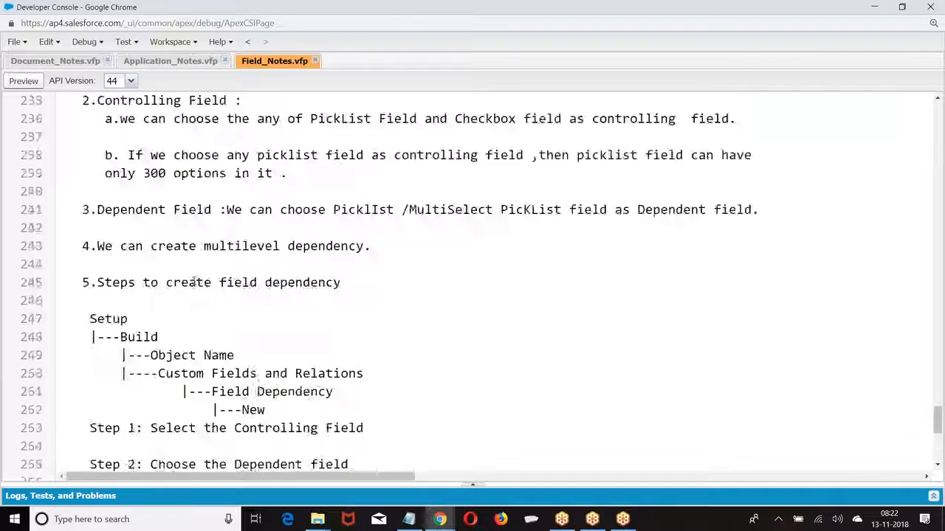
Indent the CreatedById and LastModifiedById descriptions on lines 41 and 44 by two spaces
{"action": "scroll", "coordinate": [193, 275], "scroll_direction": "up", "scroll_amount": 20}
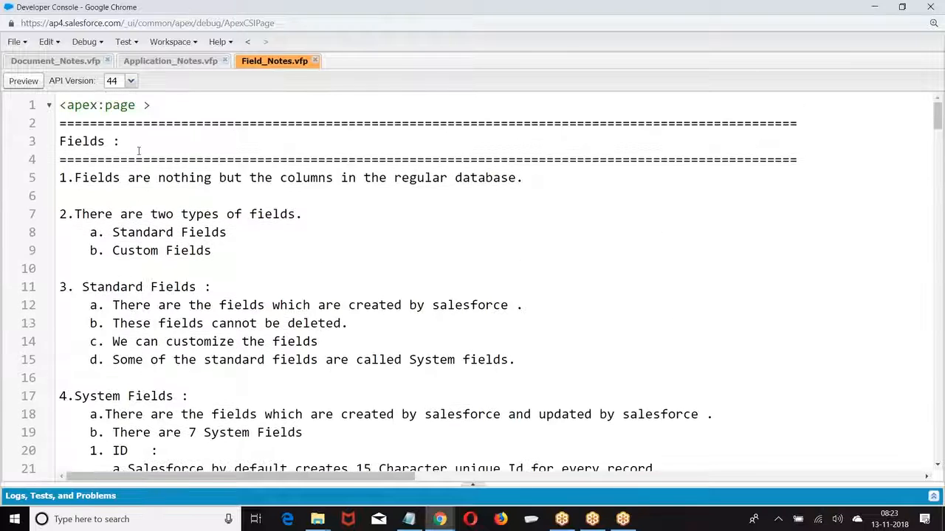
{"action": "scroll", "coordinate": [142, 147], "scroll_direction": "down", "scroll_amount": 3}
{"action": "scroll", "coordinate": [143, 137], "scroll_direction": "up", "scroll_amount": 3}
{"action": "scroll", "coordinate": [101, 162], "scroll_direction": "down", "scroll_amount": 3}
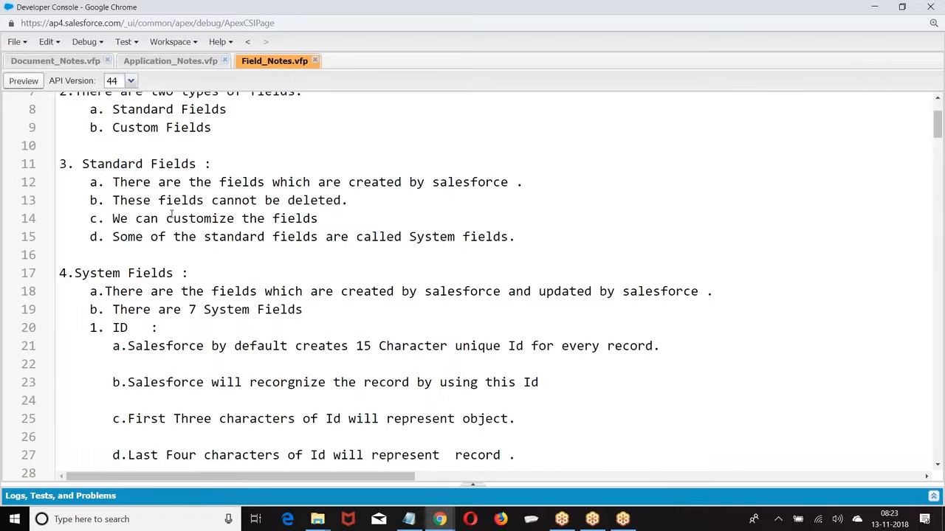
{"action": "scroll", "coordinate": [170, 214], "scroll_direction": "down", "scroll_amount": 3}
{"action": "left_click_drag", "start_coordinate": [75, 150], "coordinate": [214, 155]}
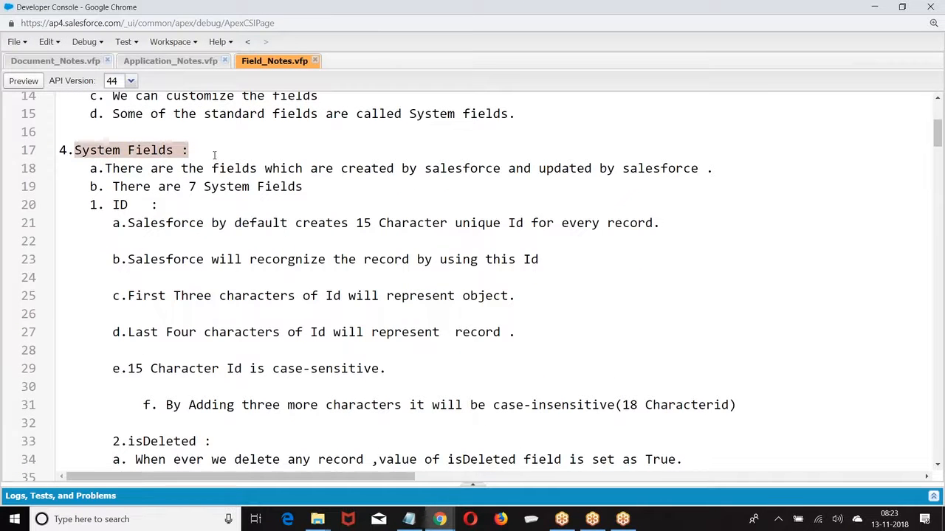
{"action": "scroll", "coordinate": [220, 178], "scroll_direction": "down", "scroll_amount": 2}
{"action": "scroll", "coordinate": [237, 267], "scroll_direction": "down", "scroll_amount": 5}
{"action": "scroll", "coordinate": [237, 267], "scroll_direction": "down", "scroll_amount": 5}
{"action": "left_click", "coordinate": [106, 156]}
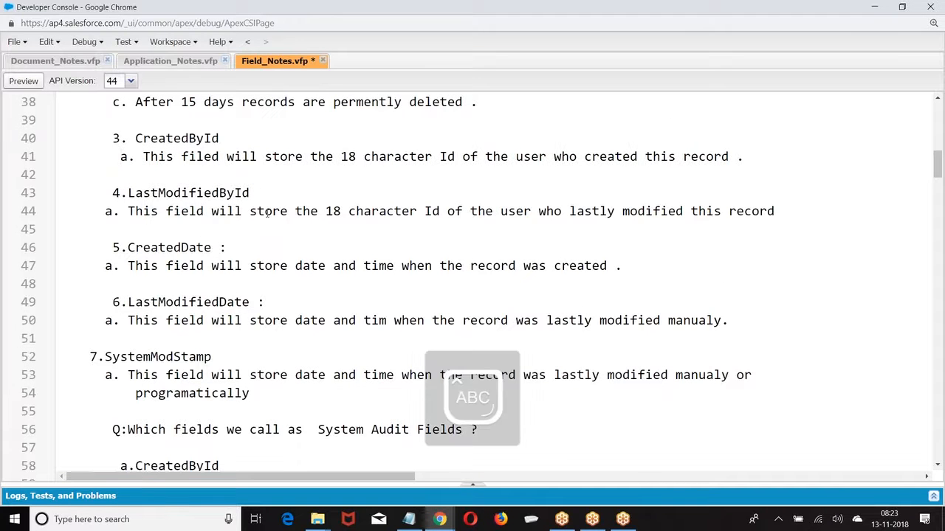
{"action": "key", "text": "Caps_Lock"}
{"action": "left_click", "coordinate": [106, 212]}
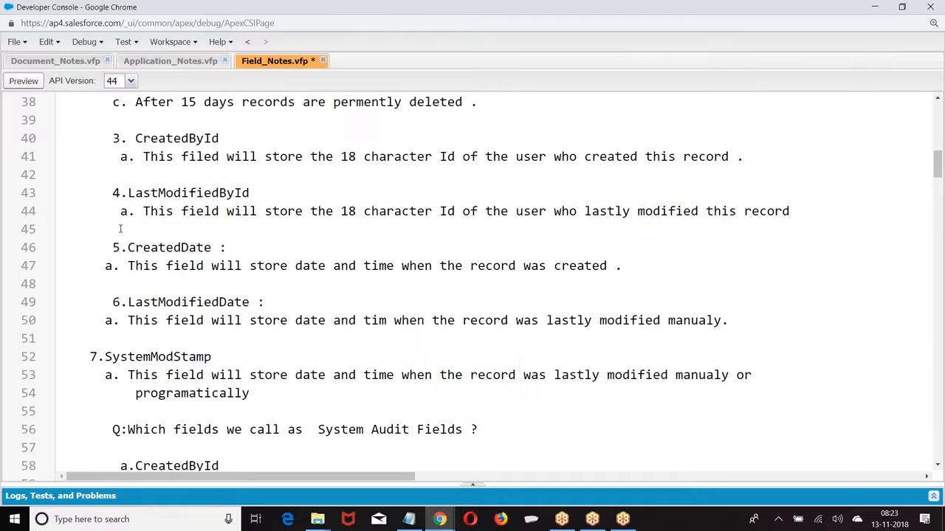
{"action": "left_click", "coordinate": [121, 156]}
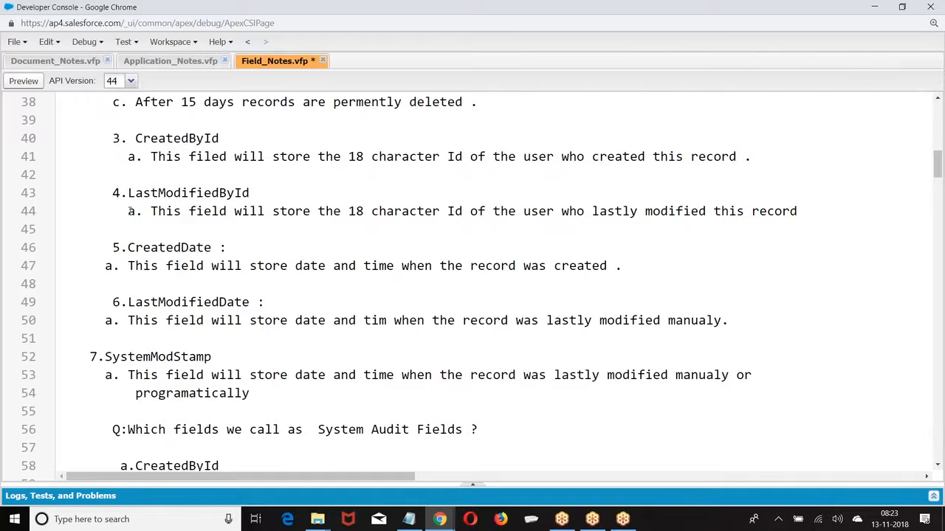
Indent the isDeleted a., b. and c. points on lines 34–38 so they align
{"action": "scroll", "coordinate": [148, 181], "scroll_direction": "up", "scroll_amount": 3}
{"action": "left_click", "coordinate": [113, 157]}
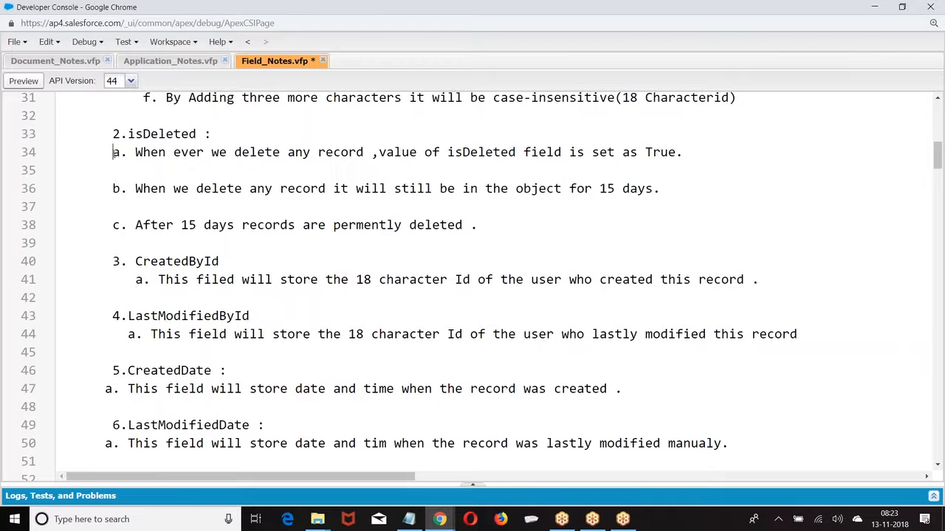
{"action": "left_click", "coordinate": [113, 189]}
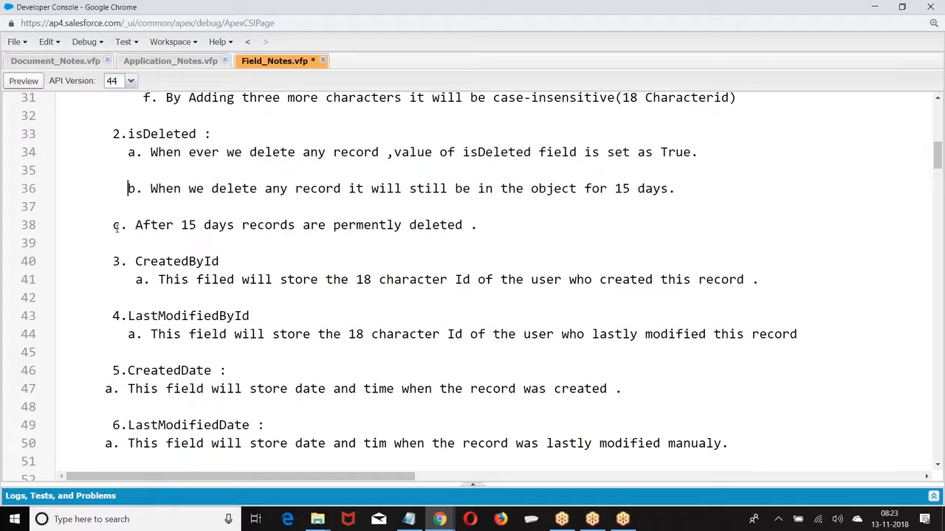
{"action": "left_click", "coordinate": [110, 225]}
{"action": "key", "text": "BackSpace"}
Indent the CreatedDate and LastModifiedDate descriptions beneath their headings
{"action": "scroll", "coordinate": [101, 269], "scroll_direction": "down", "scroll_amount": 3}
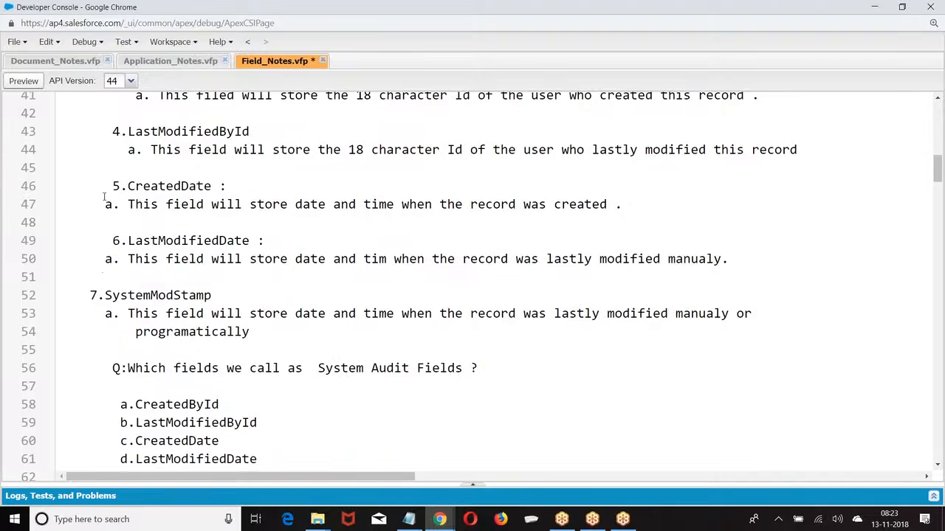
{"action": "left_click", "coordinate": [105, 204]}
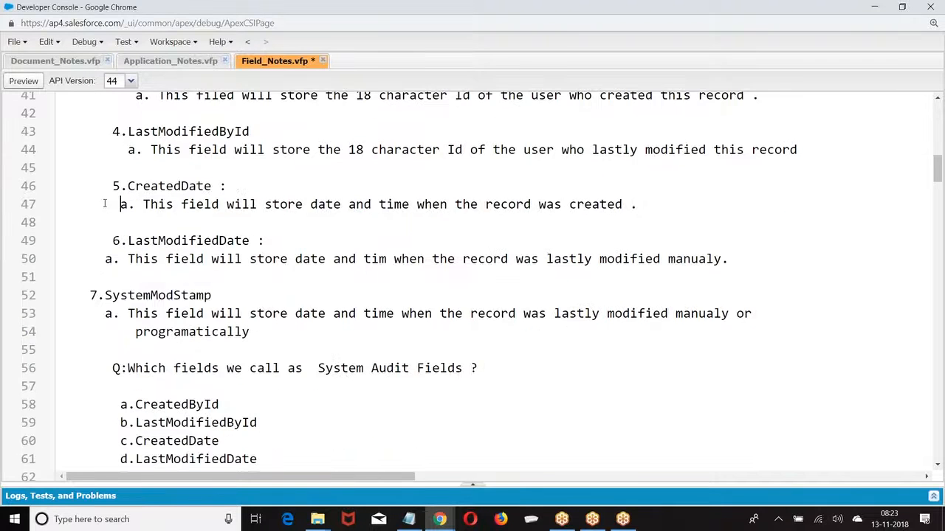
{"action": "left_click", "coordinate": [103, 259]}
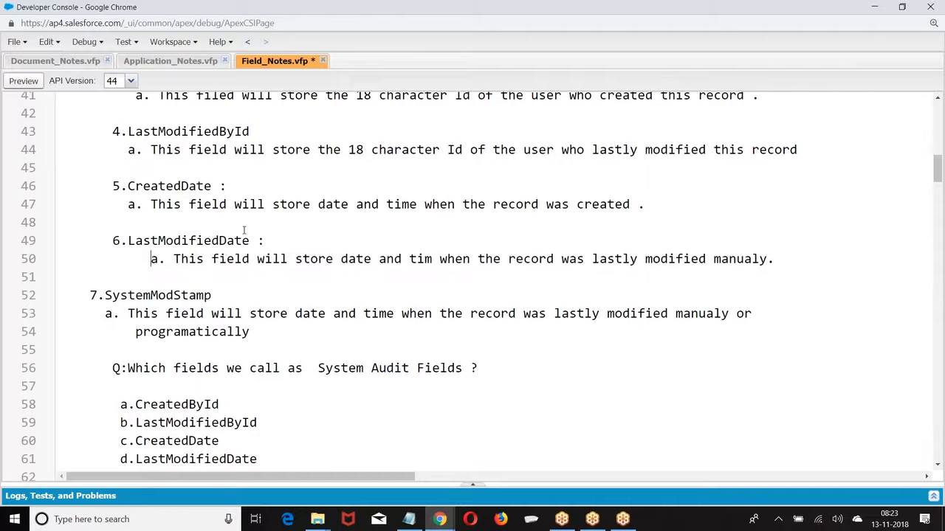
{"action": "scroll", "coordinate": [244, 230], "scroll_direction": "down", "scroll_amount": 3}
Align the TextArea(Long) and TextArea(Rich) colons on lines 82 and 87 with the others
{"action": "scroll", "coordinate": [239, 206], "scroll_direction": "down", "scroll_amount": 1}
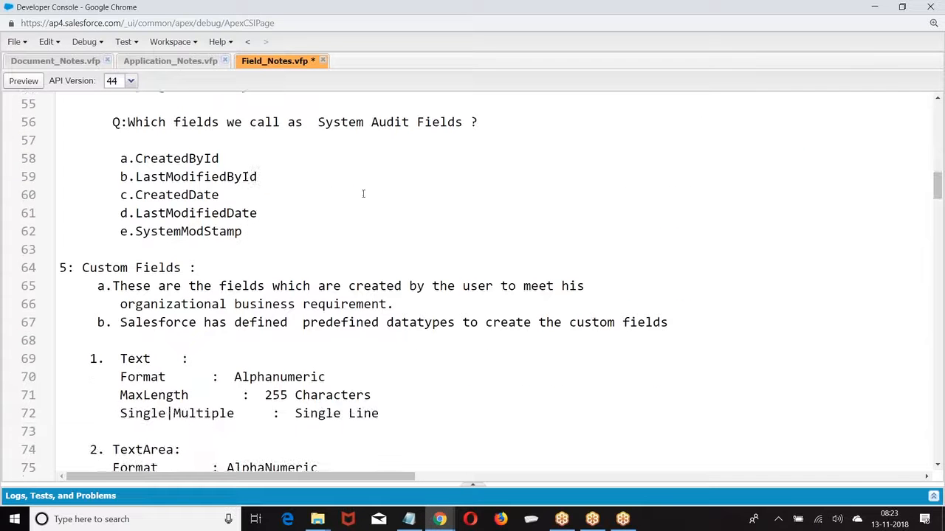
{"action": "scroll", "coordinate": [330, 220], "scroll_direction": "down", "scroll_amount": 1}
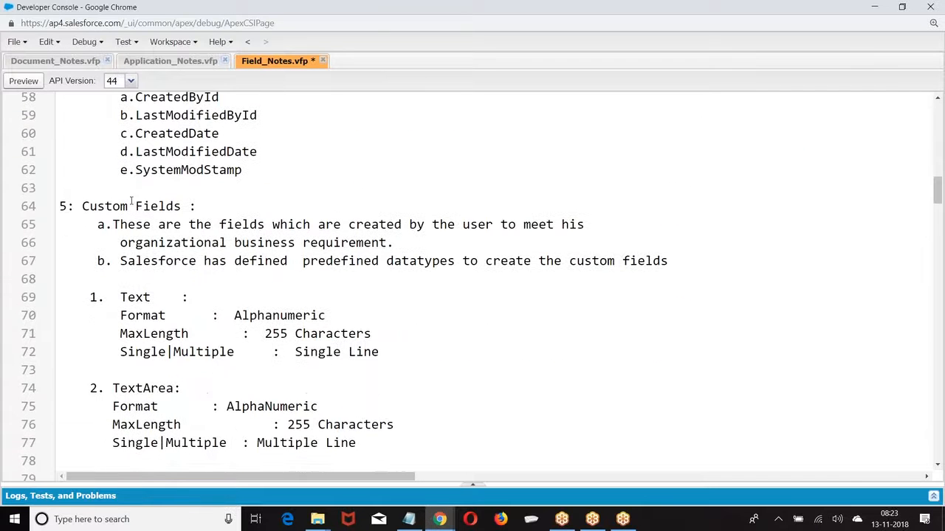
{"action": "scroll", "coordinate": [134, 237], "scroll_direction": "down", "scroll_amount": 2}
{"action": "scroll", "coordinate": [134, 244], "scroll_direction": "down", "scroll_amount": 2}
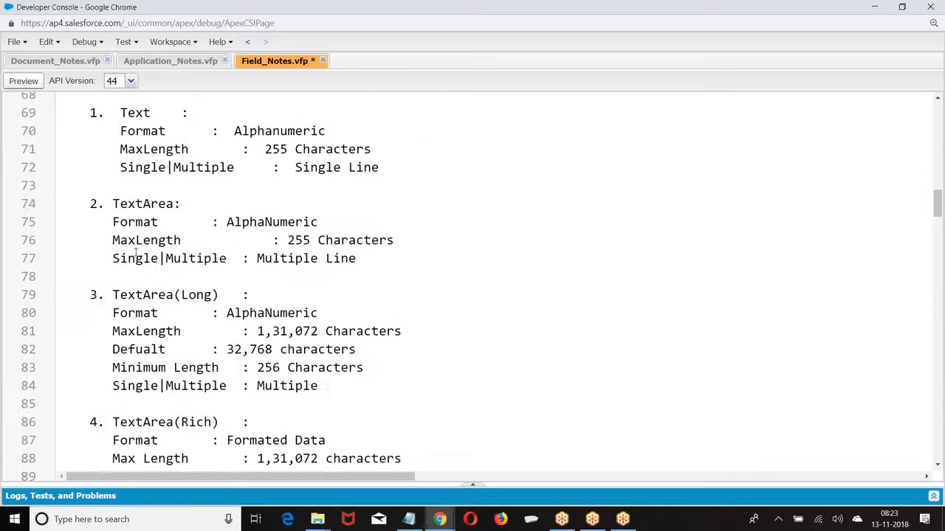
{"action": "scroll", "coordinate": [198, 174], "scroll_direction": "down", "scroll_amount": 3}
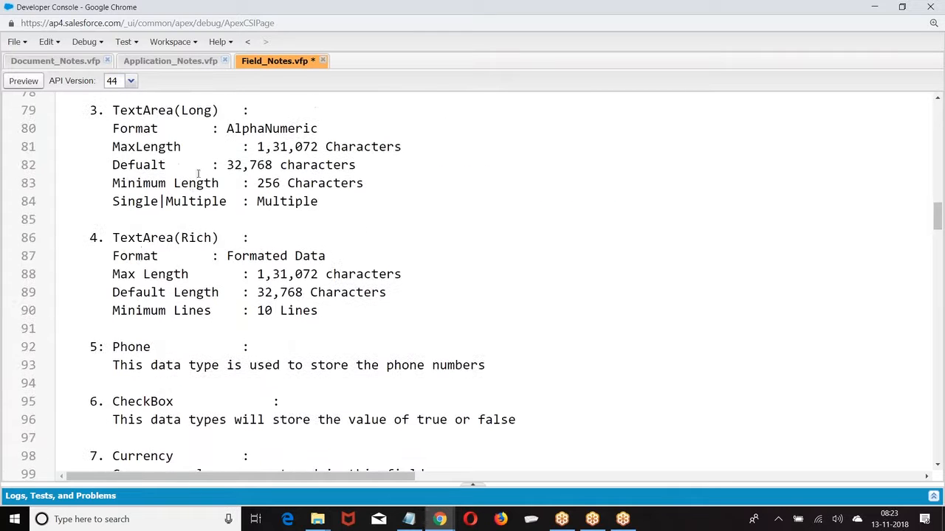
{"action": "left_click", "coordinate": [212, 165]}
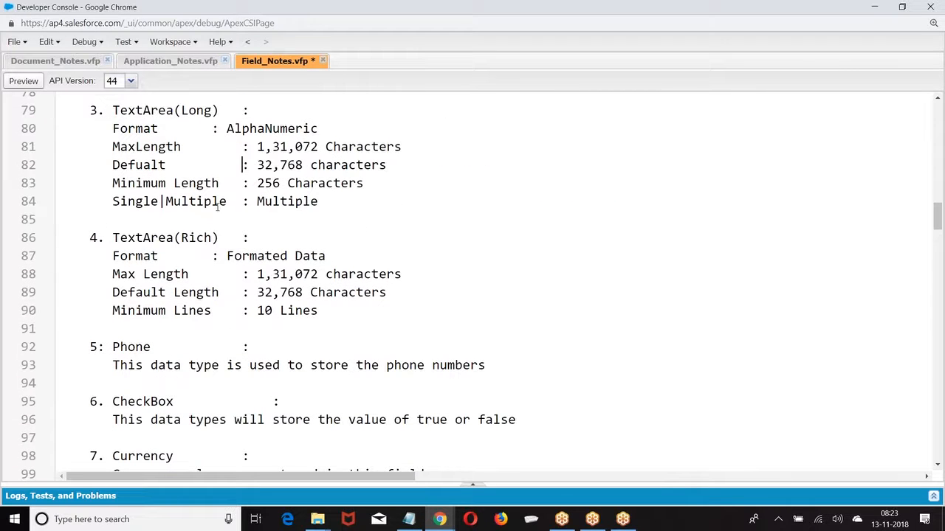
{"action": "left_click", "coordinate": [212, 256]}
Review the notes, highlighting PickList, Standard Navigation and Schema Builder
{"action": "scroll", "coordinate": [212, 256], "scroll_direction": "down", "scroll_amount": 5}
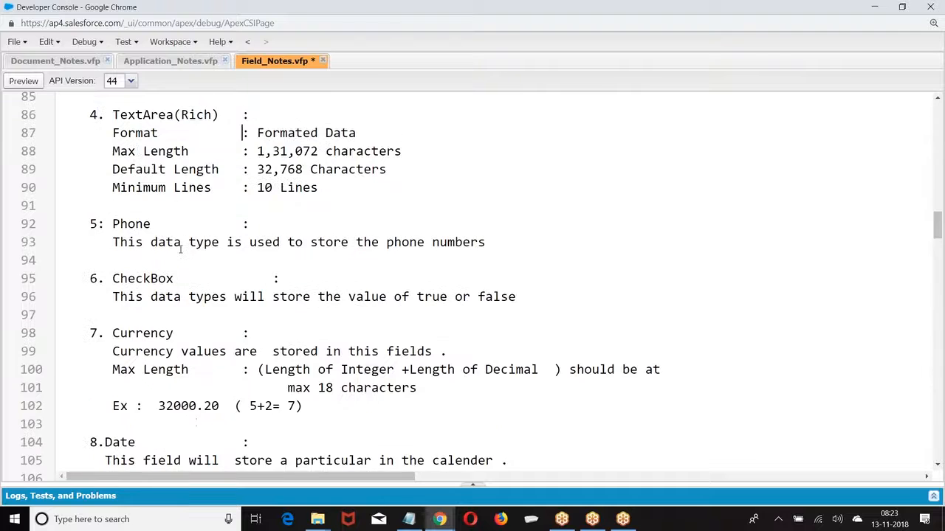
{"action": "scroll", "coordinate": [157, 213], "scroll_direction": "down", "scroll_amount": 3}
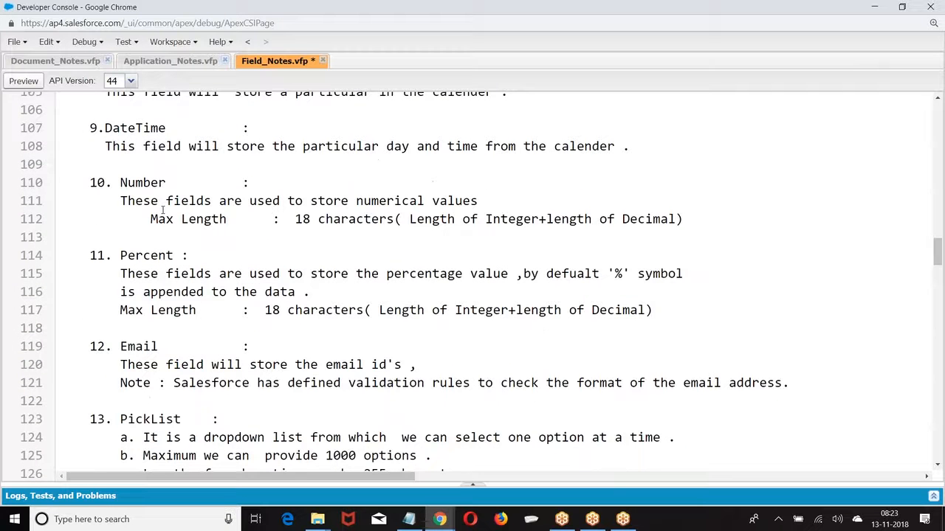
{"action": "scroll", "coordinate": [162, 211], "scroll_direction": "down", "scroll_amount": 5}
{"action": "scroll", "coordinate": [130, 184], "scroll_direction": "up", "scroll_amount": 1}
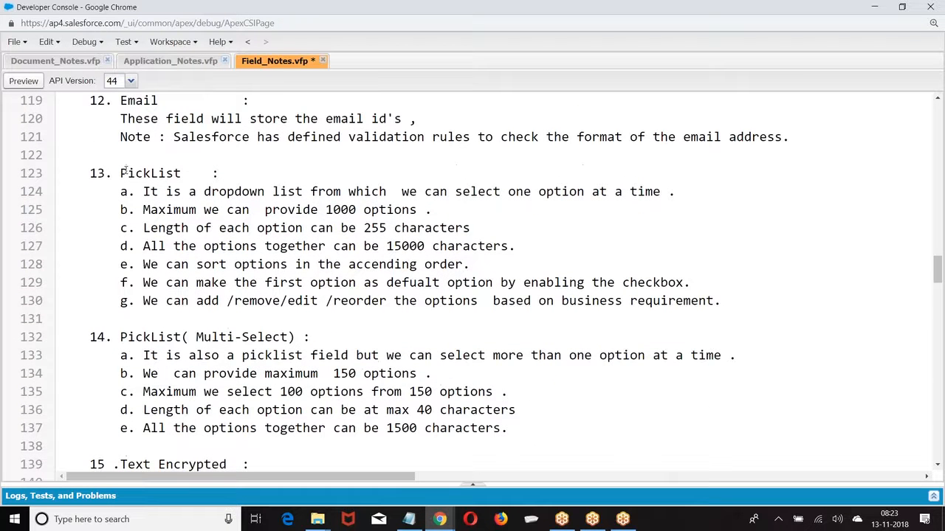
{"action": "left_click_drag", "start_coordinate": [122, 173], "coordinate": [181, 173]}
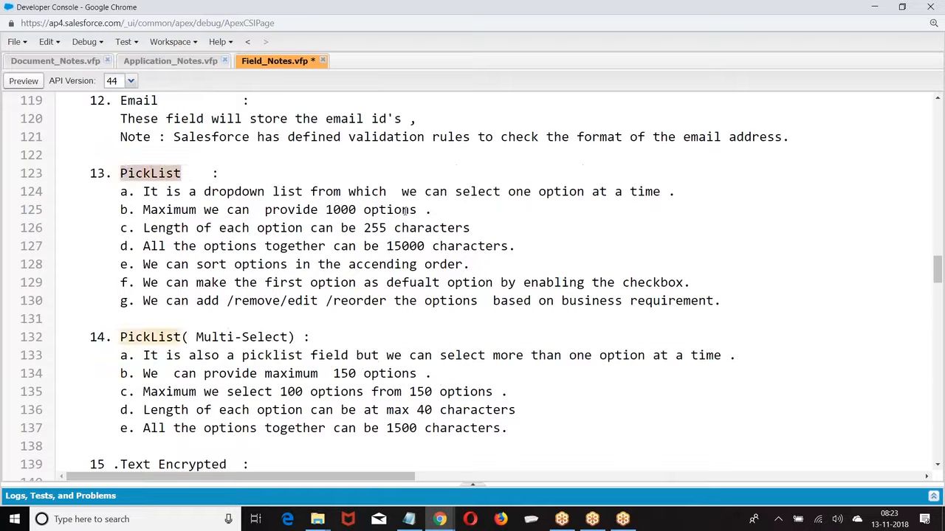
{"action": "scroll", "coordinate": [323, 180], "scroll_direction": "down", "scroll_amount": 3}
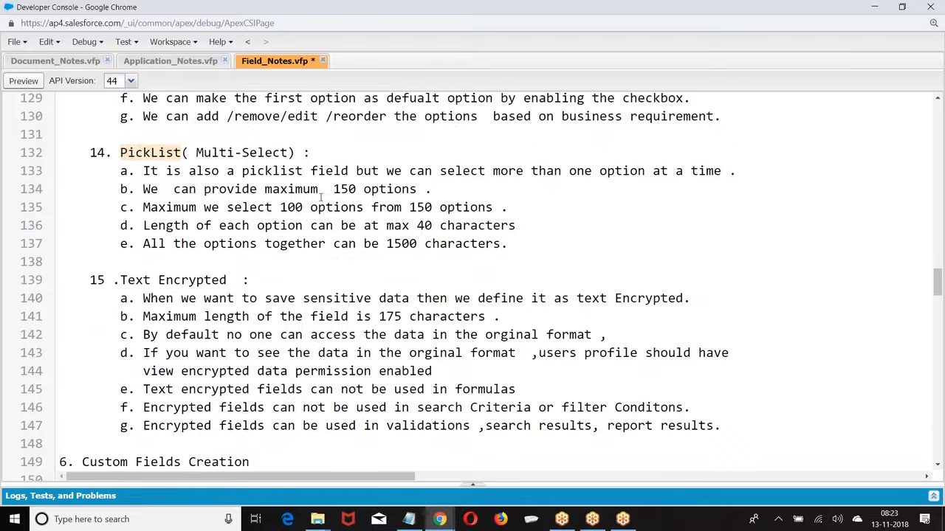
{"action": "scroll", "coordinate": [208, 186], "scroll_direction": "down", "scroll_amount": 3}
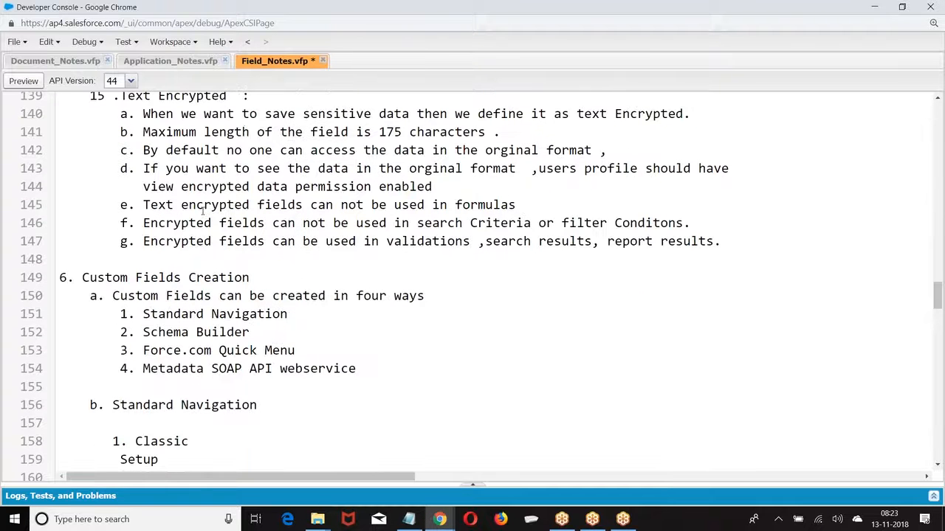
{"action": "scroll", "coordinate": [203, 212], "scroll_direction": "down", "scroll_amount": 2}
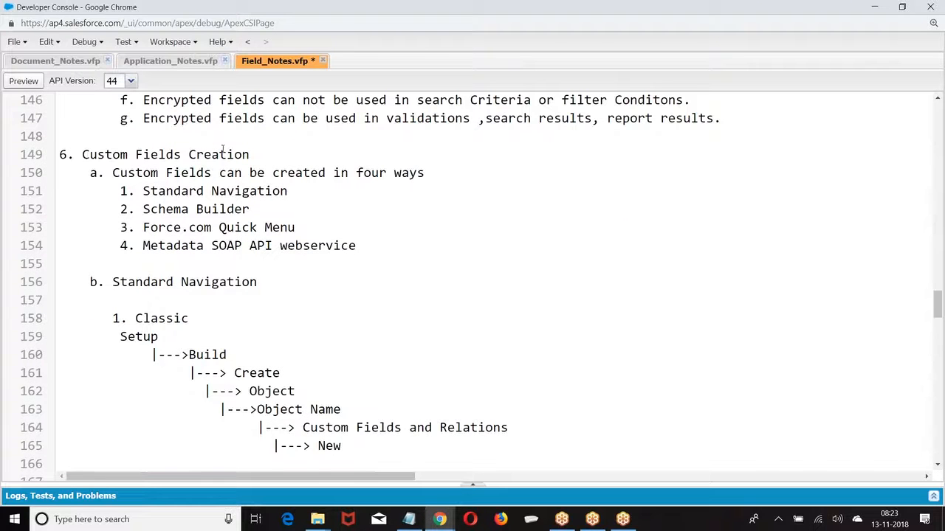
{"action": "scroll", "coordinate": [203, 172], "scroll_direction": "down", "scroll_amount": 1}
{"action": "scroll", "coordinate": [148, 141], "scroll_direction": "up", "scroll_amount": 1}
{"action": "left_click_drag", "start_coordinate": [143, 190], "coordinate": [320, 192]}
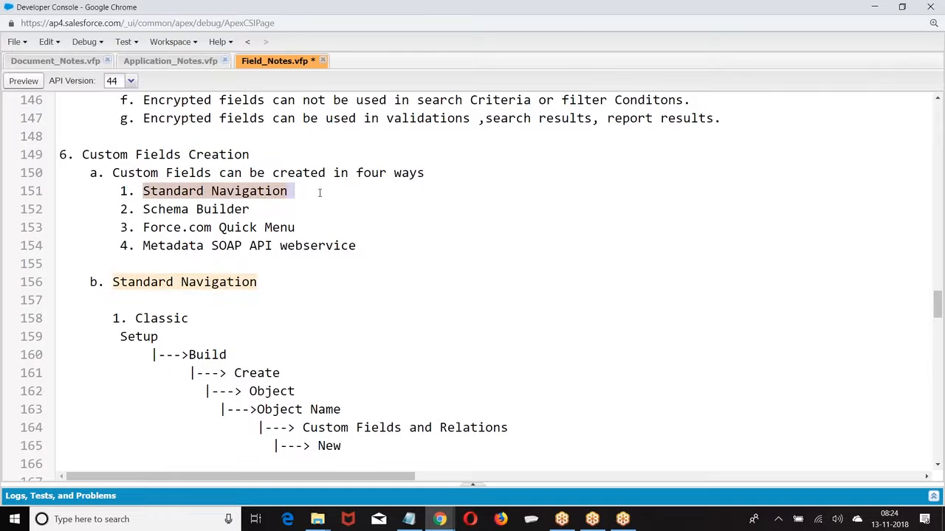
{"action": "left_click_drag", "start_coordinate": [137, 212], "coordinate": [251, 210]}
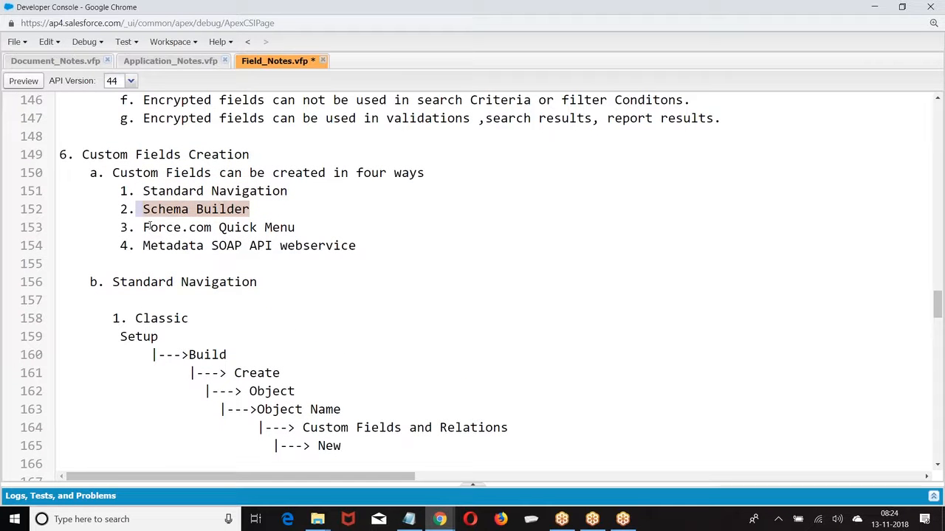
Indent the Setup line under Classic on line 159
{"action": "scroll", "coordinate": [149, 234], "scroll_direction": "down", "scroll_amount": 1}
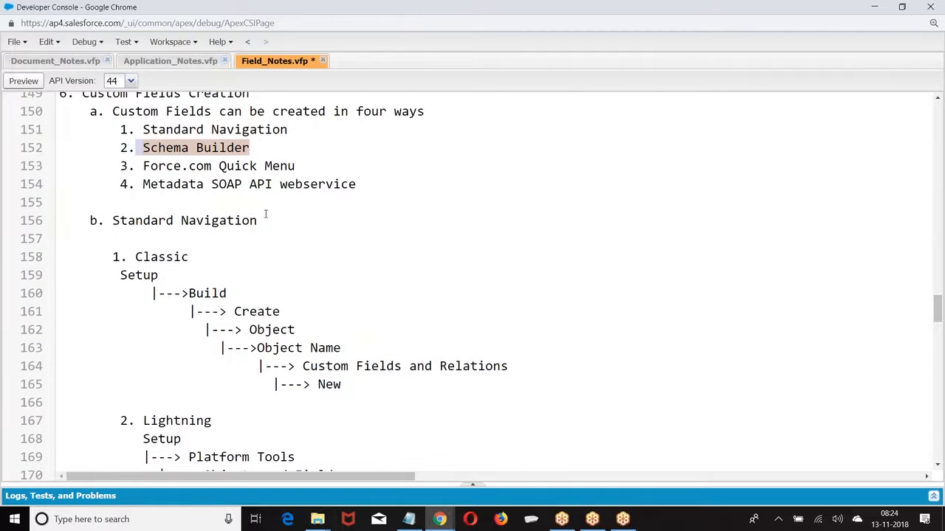
{"action": "scroll", "coordinate": [147, 151], "scroll_direction": "down", "scroll_amount": 2}
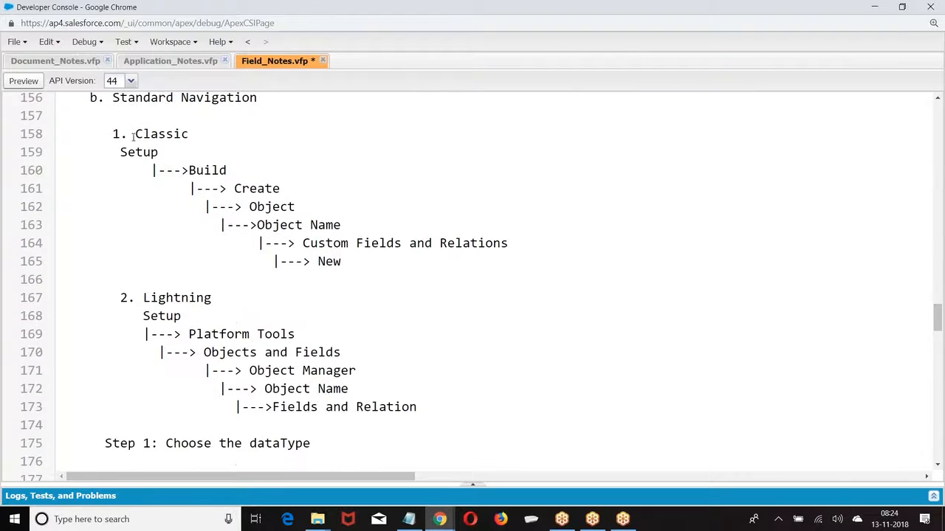
{"action": "scroll", "coordinate": [153, 179], "scroll_direction": "down", "scroll_amount": 1}
{"action": "scroll", "coordinate": [144, 158], "scroll_direction": "up", "scroll_amount": 1}
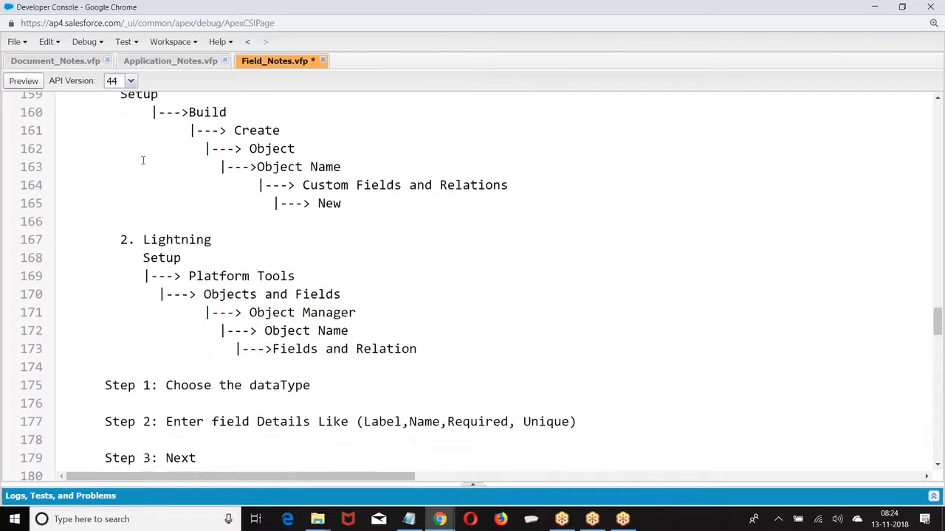
{"action": "left_click", "coordinate": [118, 151]}
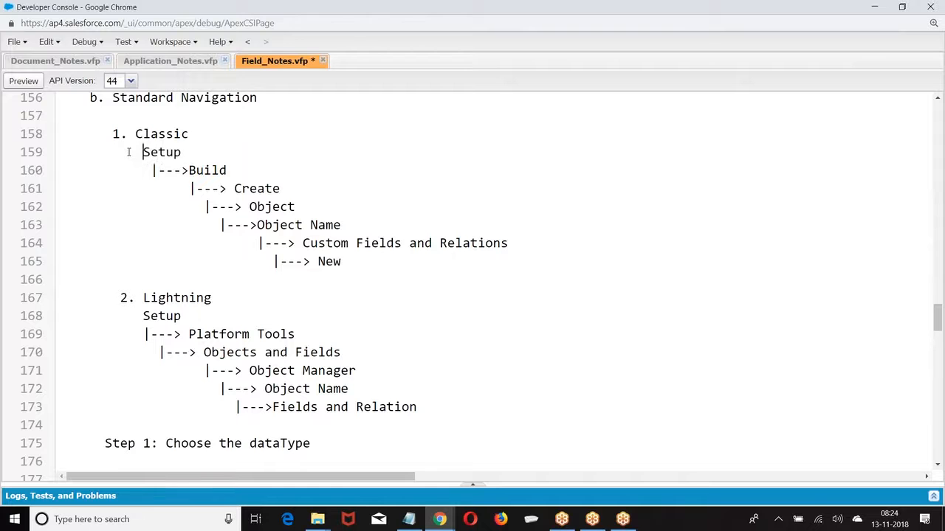
Check the remaining notes through the Schema Builder section to the end, then save Field_Notes.vfp
{"action": "scroll", "coordinate": [191, 221], "scroll_direction": "down", "scroll_amount": 1}
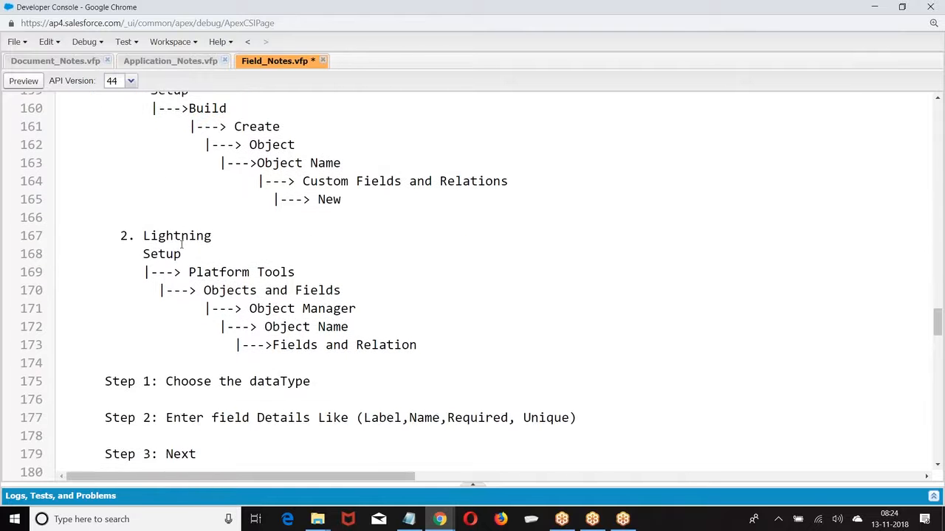
{"action": "scroll", "coordinate": [181, 245], "scroll_direction": "down", "scroll_amount": 7}
{"action": "scroll", "coordinate": [182, 245], "scroll_direction": "down", "scroll_amount": 1}
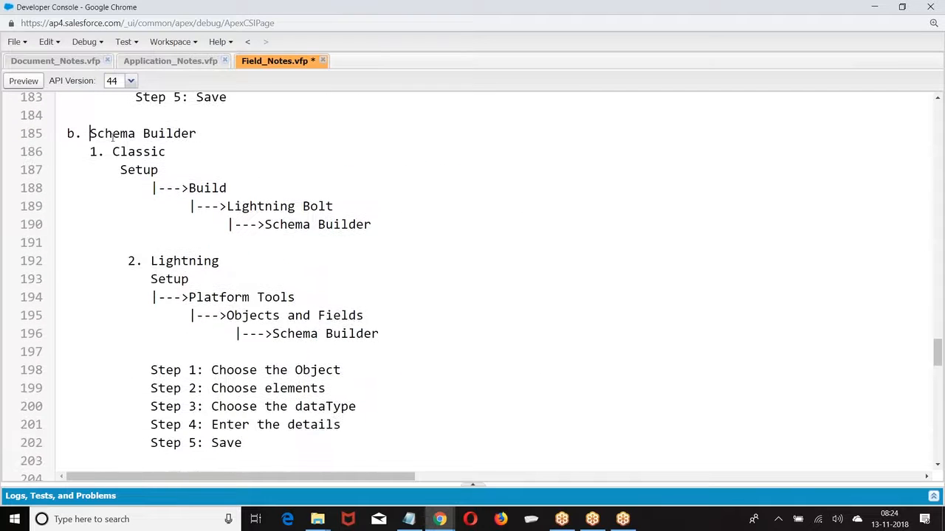
{"action": "left_click_drag", "start_coordinate": [94, 138], "coordinate": [207, 140]}
{"action": "scroll", "coordinate": [156, 234], "scroll_direction": "down", "scroll_amount": 2}
{"action": "scroll", "coordinate": [156, 231], "scroll_direction": "down", "scroll_amount": 3}
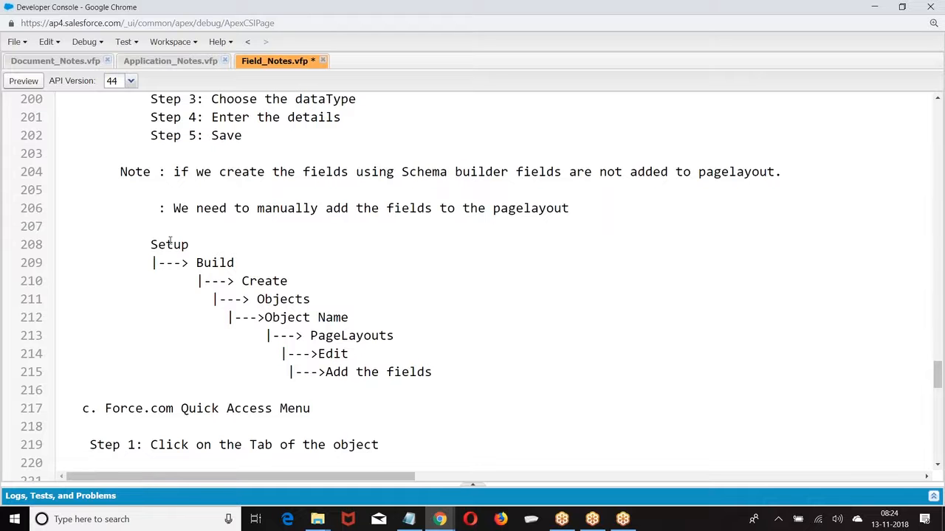
{"action": "scroll", "coordinate": [251, 327], "scroll_direction": "down", "scroll_amount": 10}
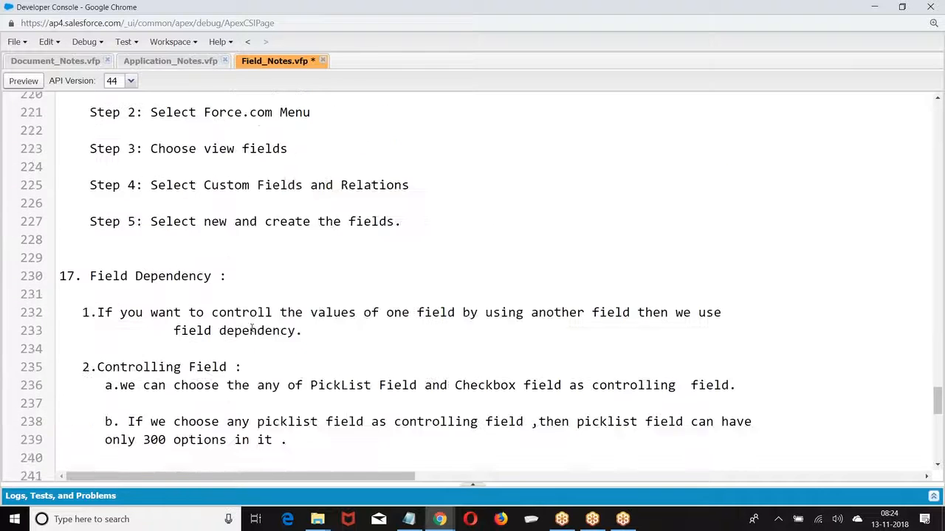
{"action": "scroll", "coordinate": [251, 327], "scroll_direction": "up", "scroll_amount": 3}
{"action": "scroll", "coordinate": [206, 308], "scroll_direction": "down", "scroll_amount": 10}
{"action": "scroll", "coordinate": [210, 310], "scroll_direction": "down", "scroll_amount": 1}
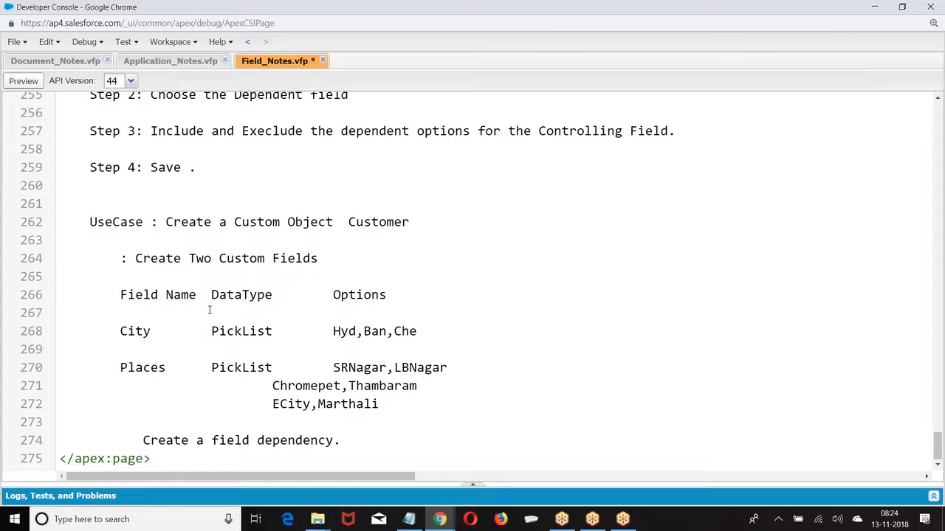
{"action": "key", "text": "ctrl+s"}
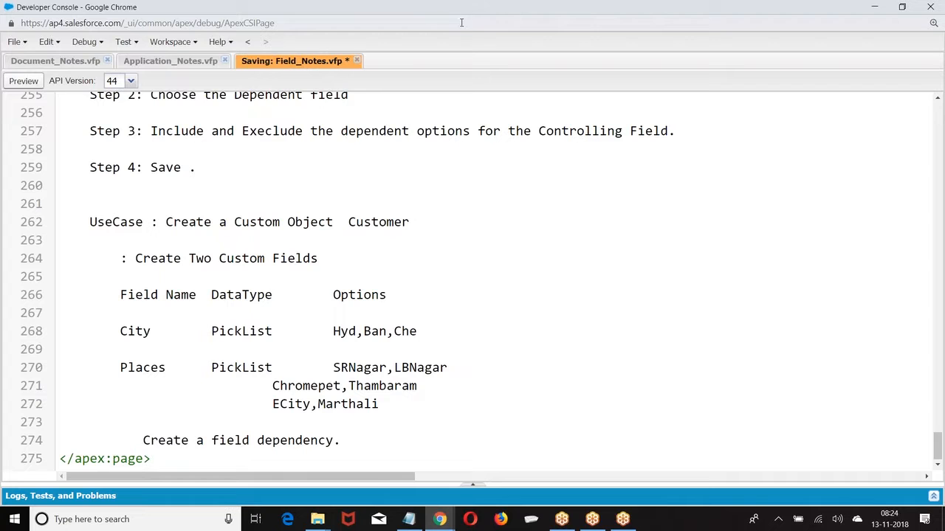